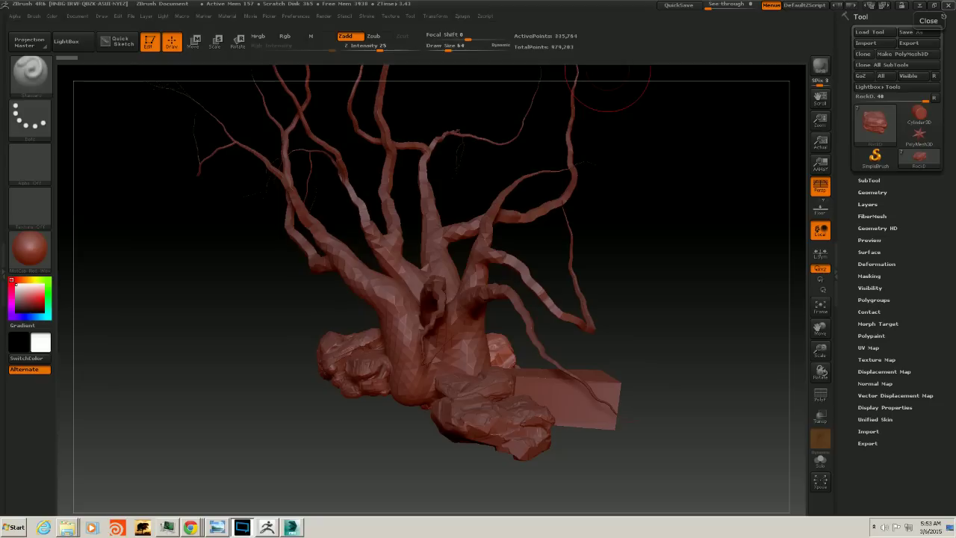
Review the tree reference painting enlarged in Windows Photo Viewer and the blockout scene in 3ds Max, ending back in ZBrush
click(220, 529)
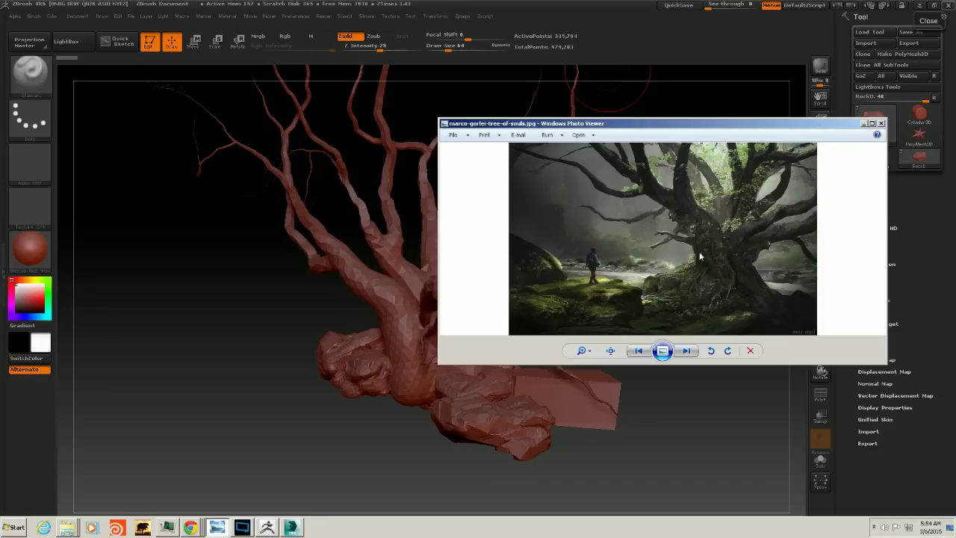
double_click(687, 124)
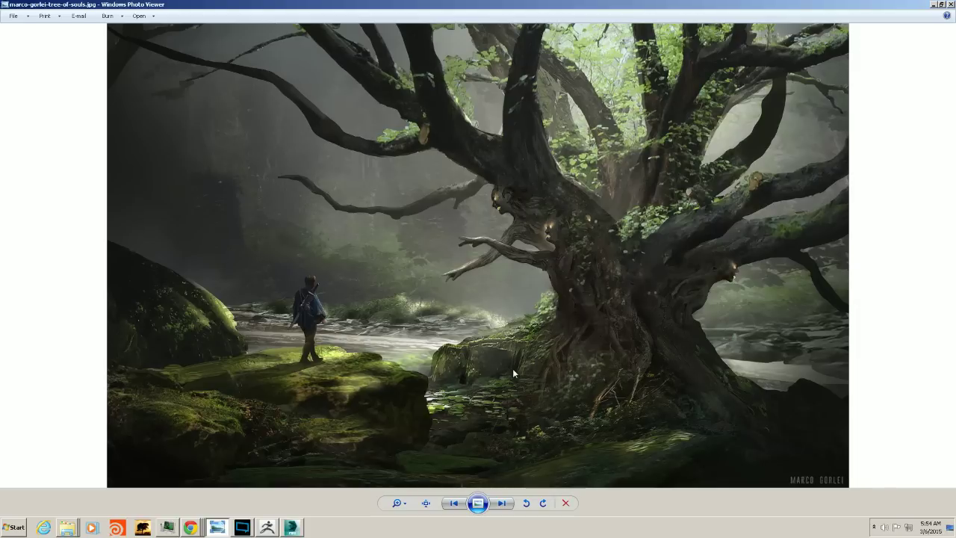
click(933, 4)
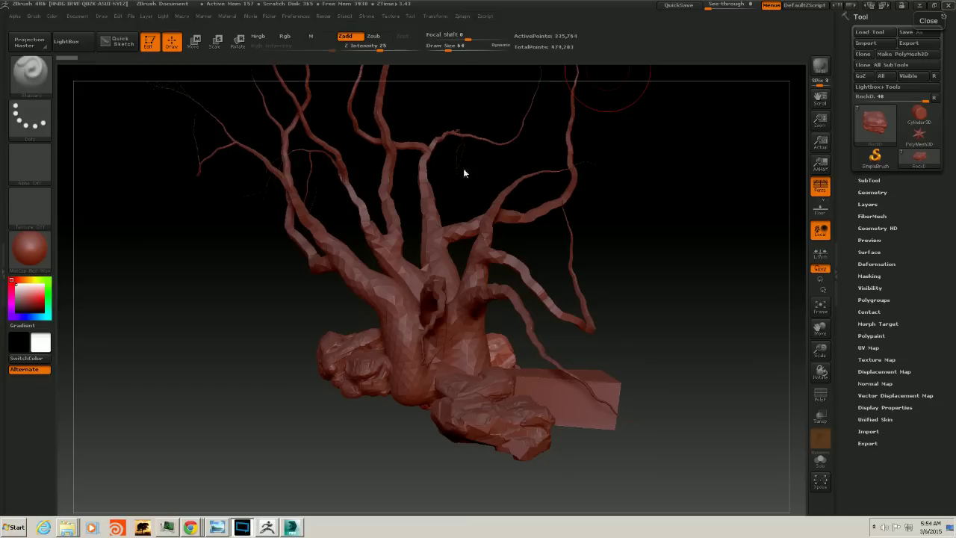
click(292, 527)
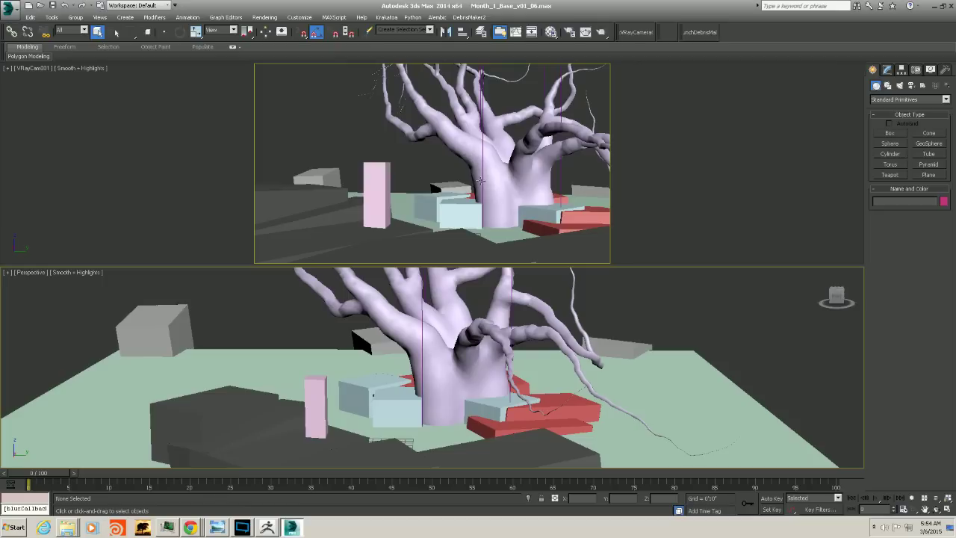
click(268, 527)
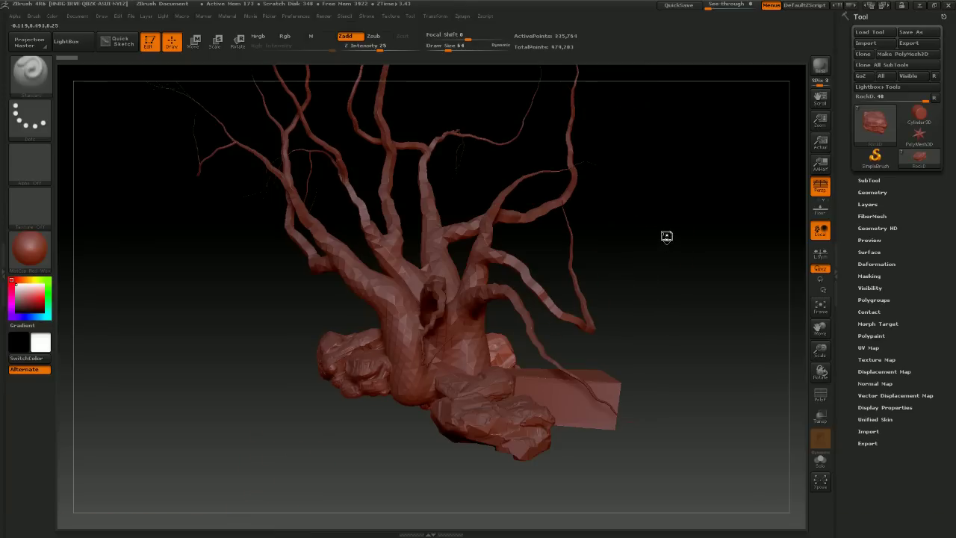
Examine the tree trunk, lower branches and surrounding sculpted rocks from several angles
mouse_move(665, 241)
mouse_down()
mouse_move(603, 185)
mouse_move(631, 226)
mouse_move(777, 249)
mouse_move(732, 248)
mouse_up()
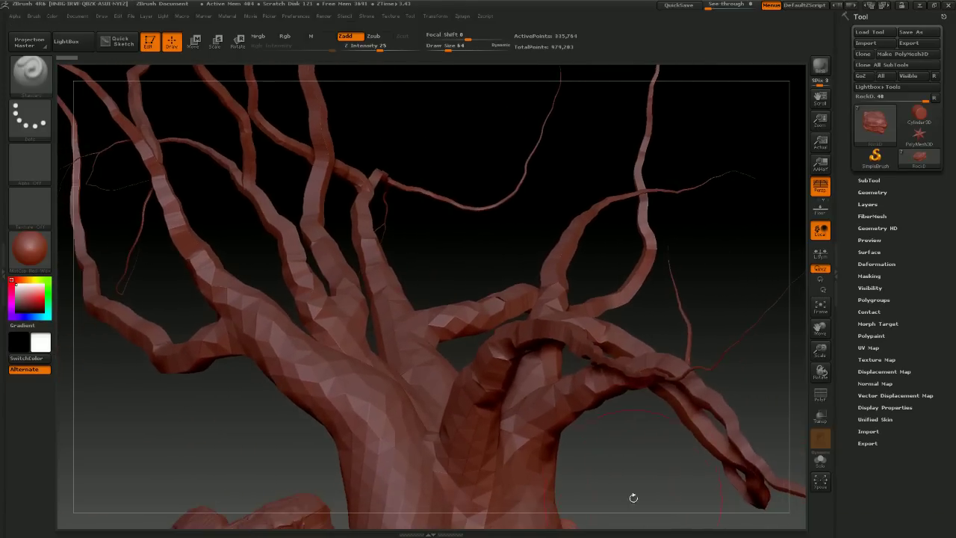
alt+drag(627, 435, 598, 91)
mouse_move(621, 219)
mouse_down()
mouse_move(635, 273)
mouse_move(630, 298)
mouse_move(641, 266)
mouse_up()
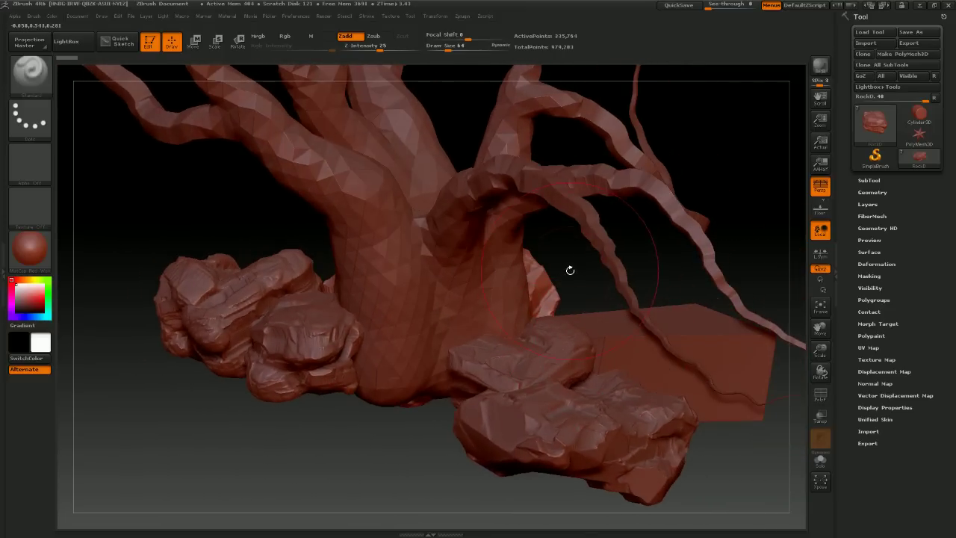
drag(570, 271, 548, 283)
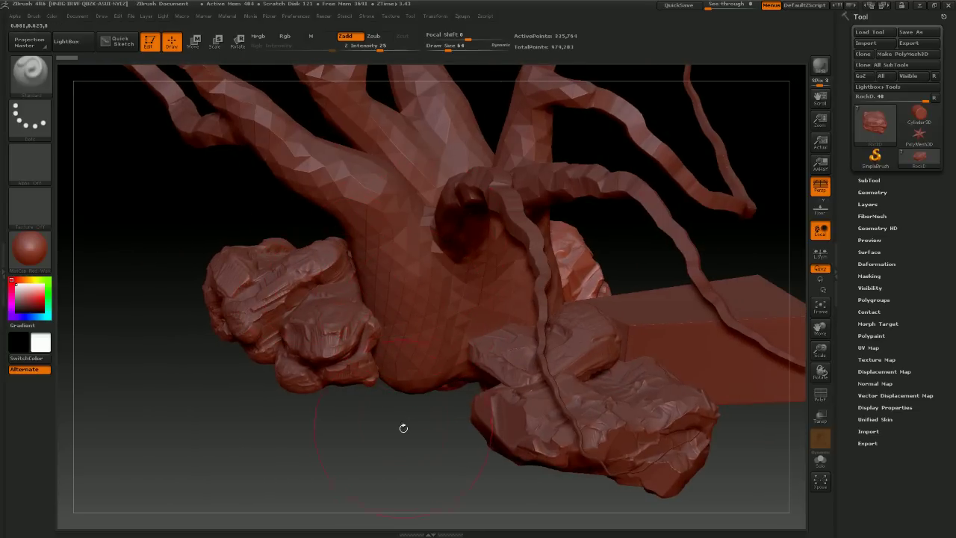
drag(401, 426, 324, 252)
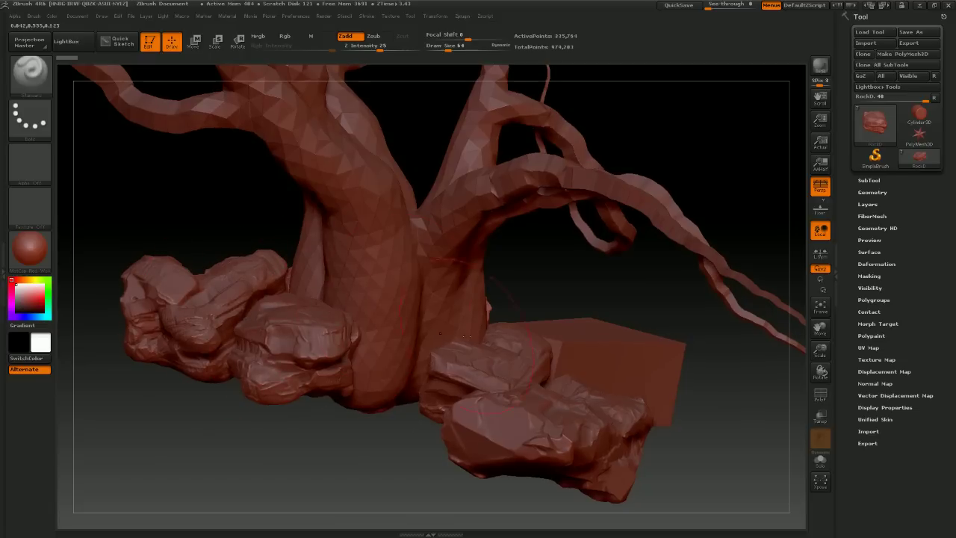
drag(374, 425, 440, 245)
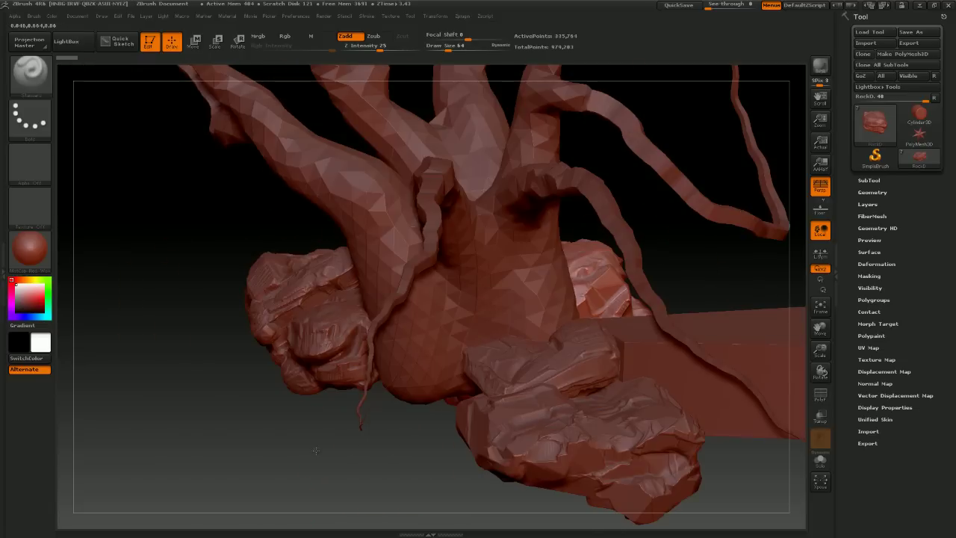
drag(300, 451, 323, 445)
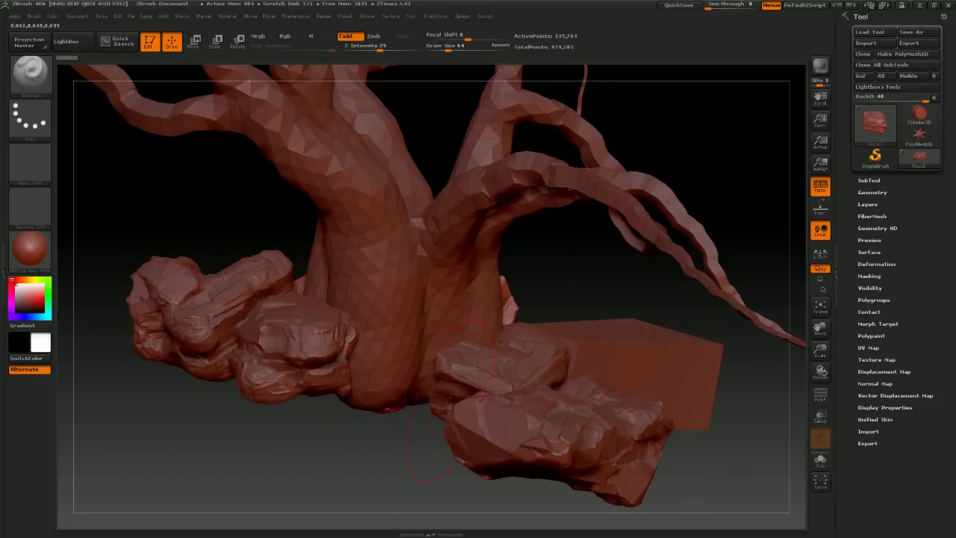
drag(332, 439, 353, 380)
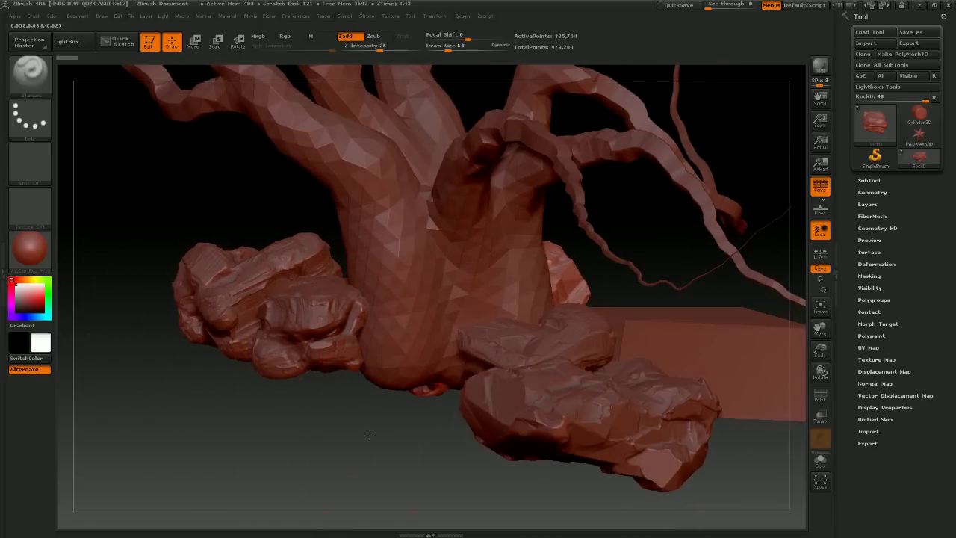
drag(365, 436, 437, 459)
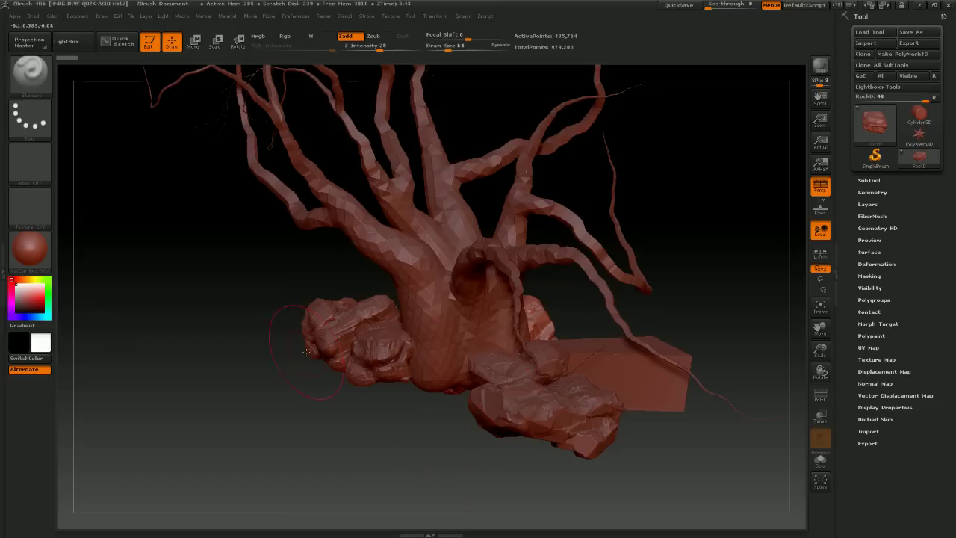
drag(682, 224, 755, 224)
drag(748, 266, 784, 213)
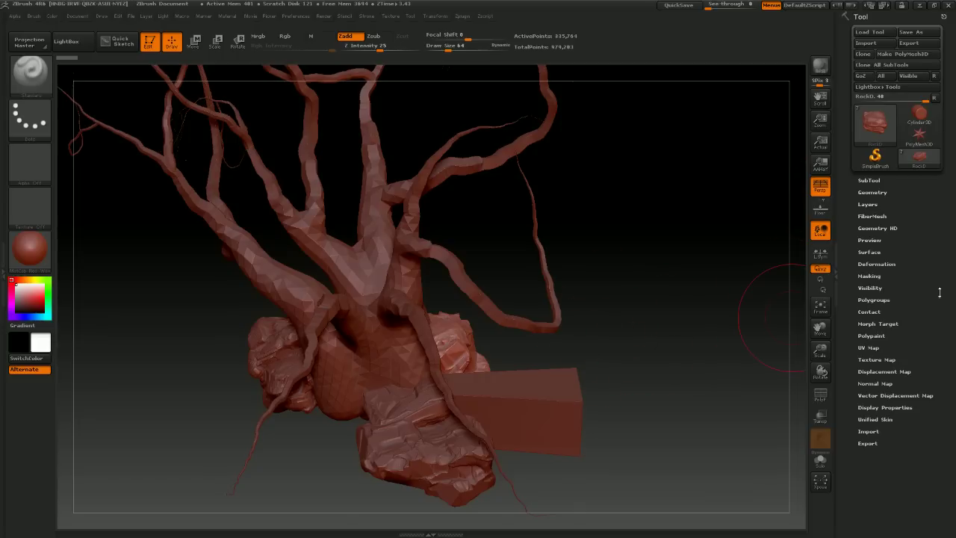
drag(636, 288, 657, 284)
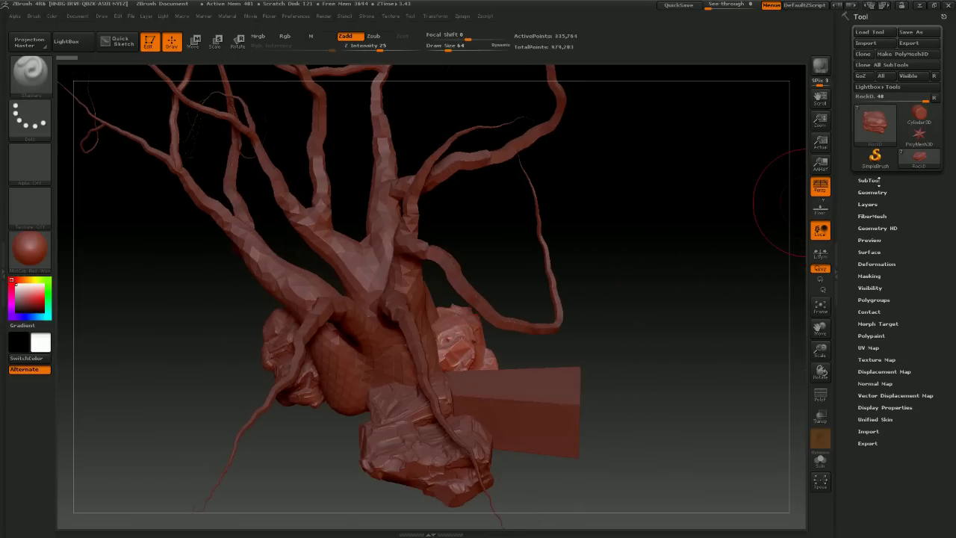
Make the unsculpted RockE block the active subtool and hide all the other subtools
click(889, 179)
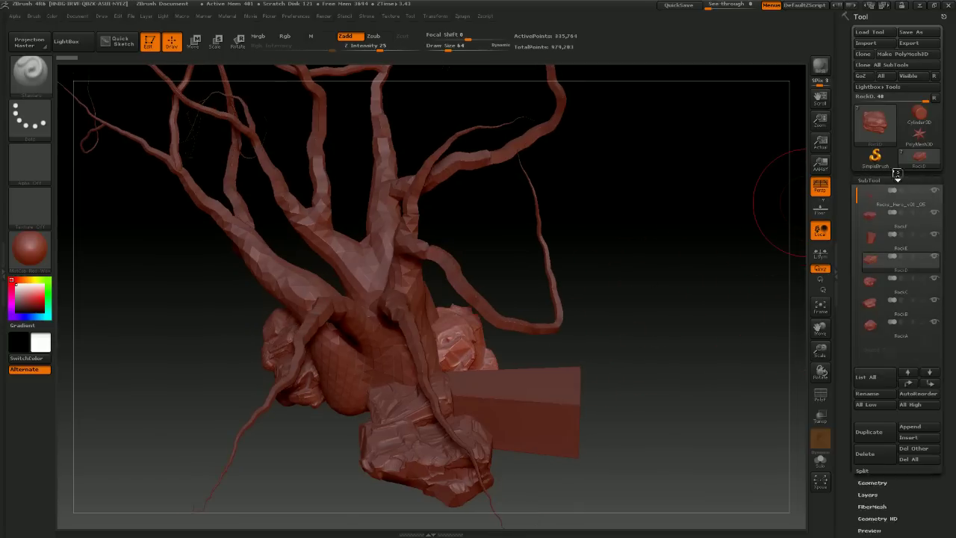
click(933, 235)
click(901, 241)
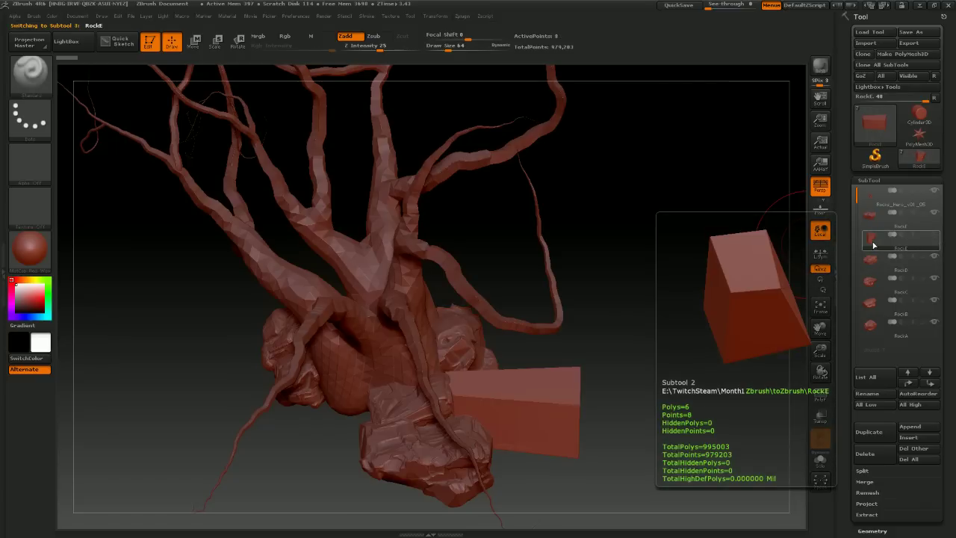
click(933, 236)
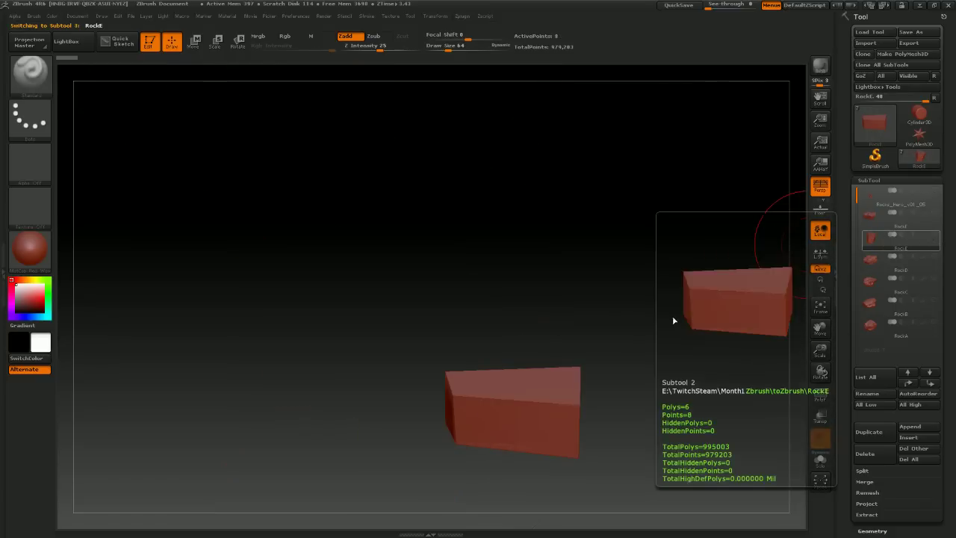
drag(498, 271, 674, 326)
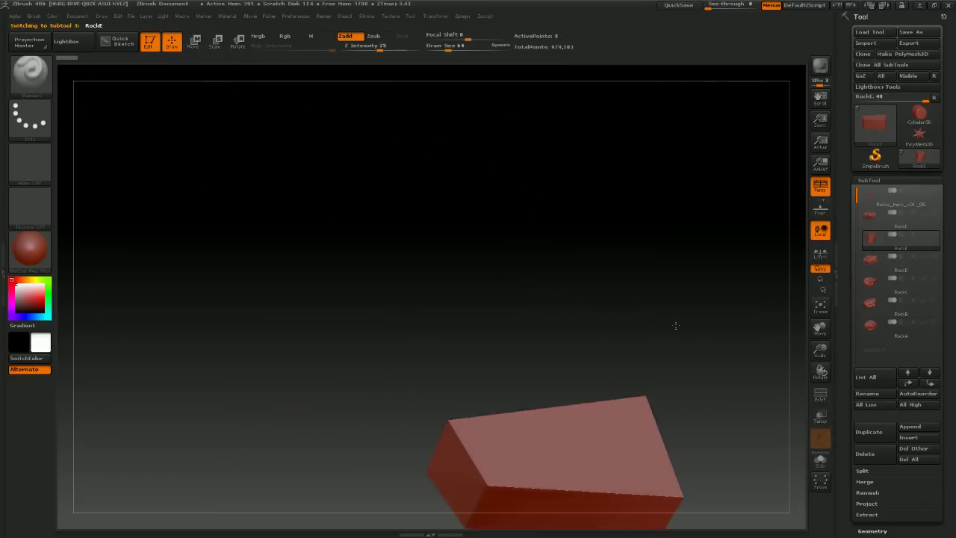
mouse_move(627, 276)
alt+mouse_down()
mouse_move(550, 239)
mouse_move(596, 231)
mouse_move(600, 222)
mouse_move(583, 216)
alt+mouse_up()
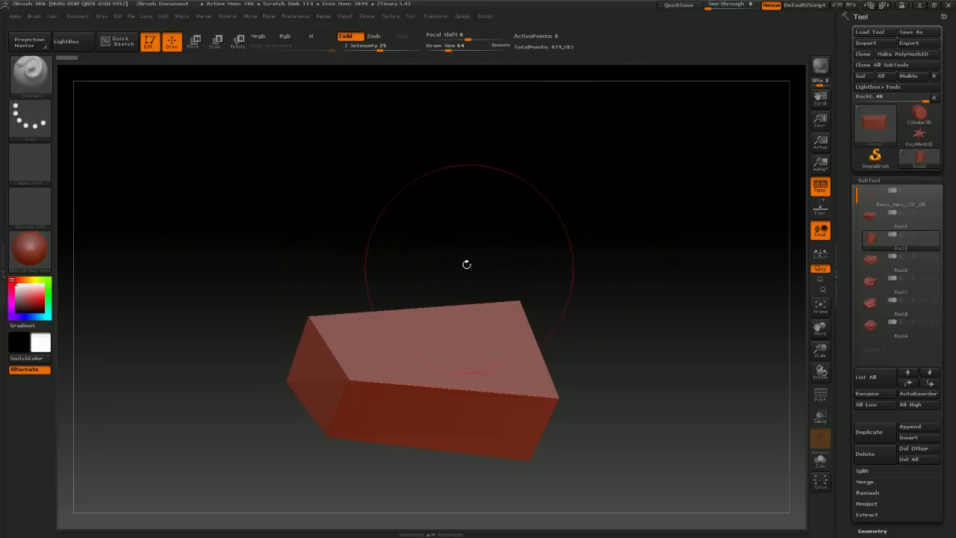
Set the brush draw size to 35 for working on the isolated rock block
key(s)
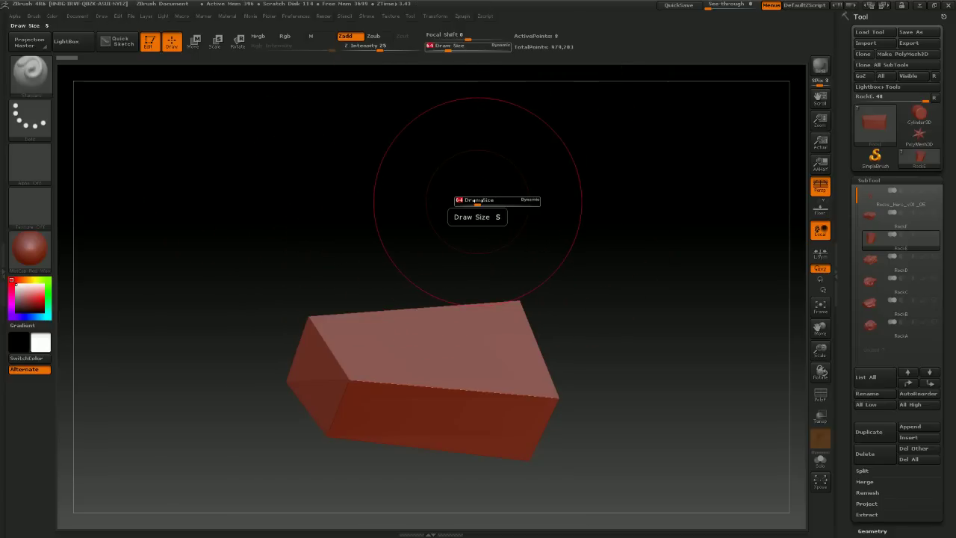
drag(476, 201, 474, 196)
drag(575, 289, 593, 219)
alt+drag(587, 254, 602, 291)
alt+drag(574, 177, 521, 177)
alt+drag(667, 295, 632, 223)
Convert the rock block to a DynaMesh at a resolution of 2048
click(871, 182)
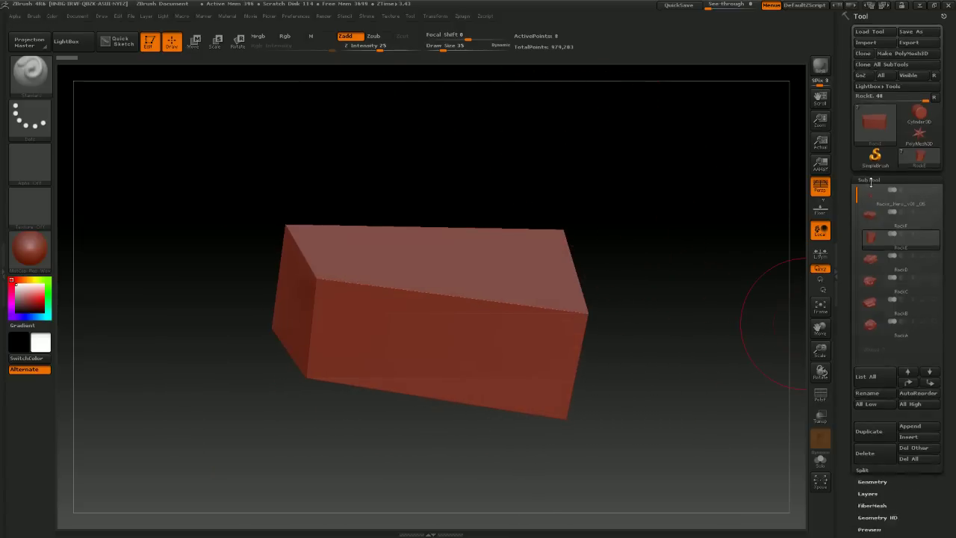
click(870, 181)
click(871, 191)
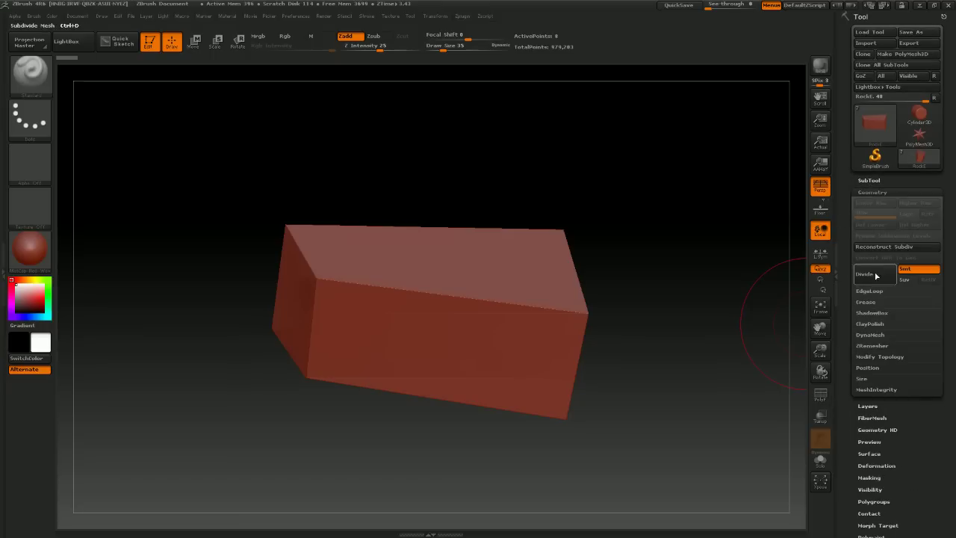
click(869, 336)
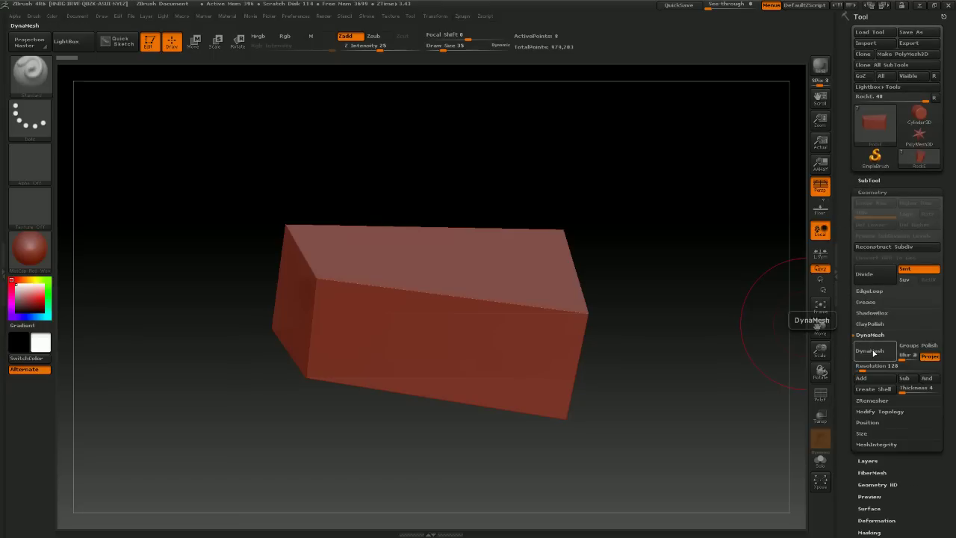
drag(876, 366, 923, 363)
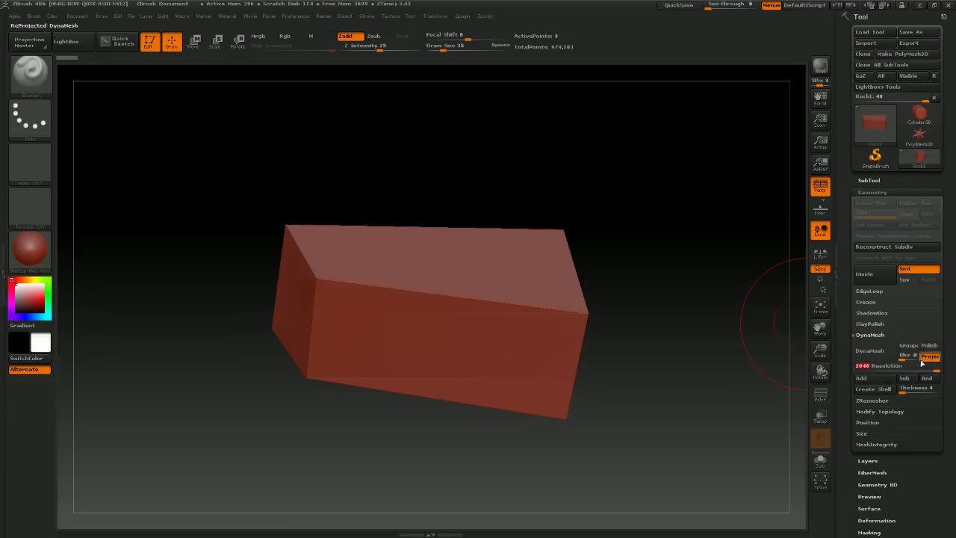
click(871, 350)
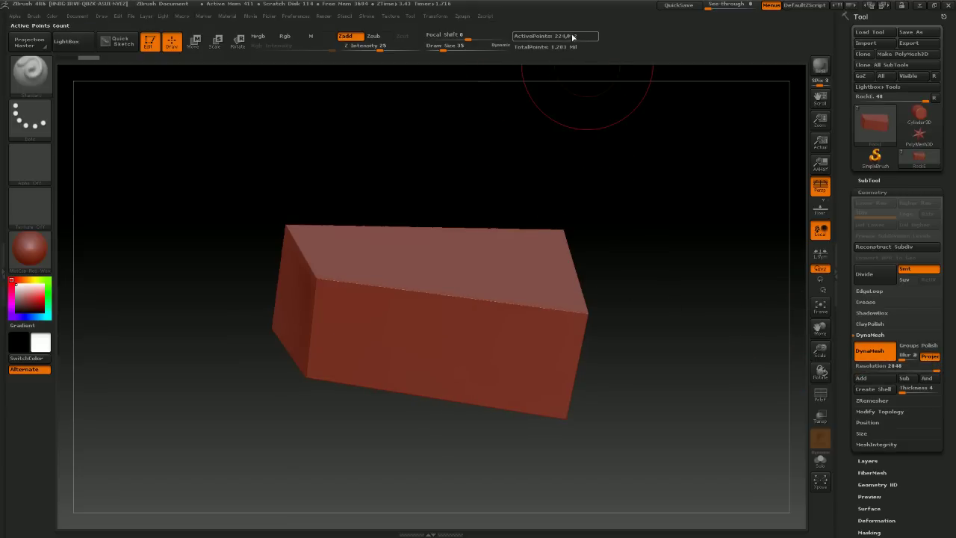
Choose the TrimSmoothBorder sculpting brush for shaping the rock block
mouse_move(665, 272)
mouse_down()
mouse_move(444, 169)
mouse_move(343, 164)
mouse_up()
click(35, 84)
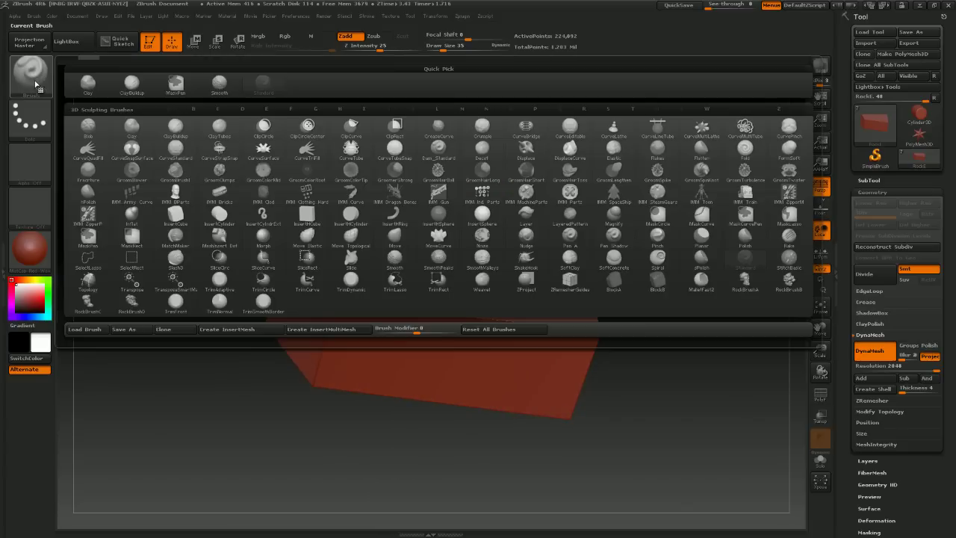
click(302, 282)
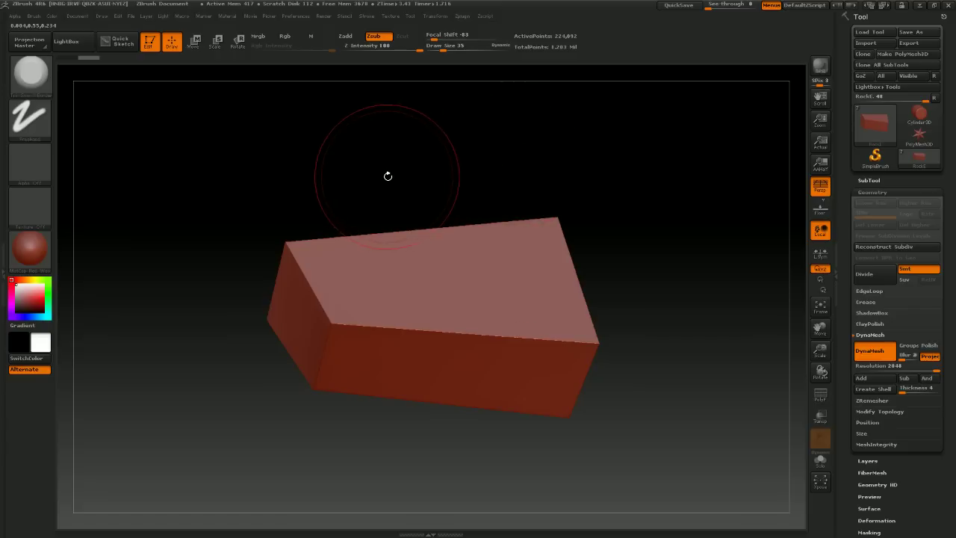
mouse_move(388, 176)
mouse_down()
mouse_move(395, 156)
mouse_move(403, 162)
mouse_up()
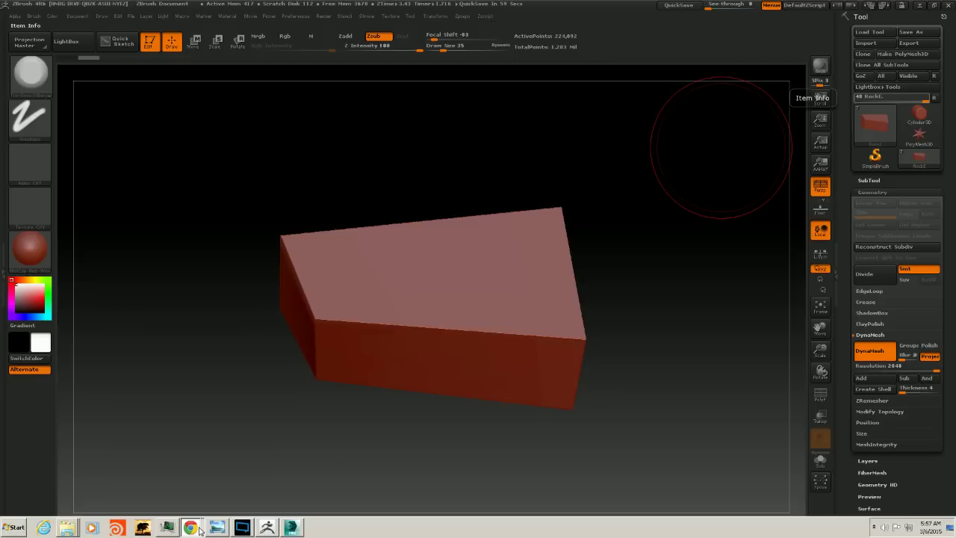
Look through the uploaded training videos on the angry polys YouTube channel in Chrome, and return to ZBrush
mouse_move(197, 529)
drag(955, 299, 404, 130)
double_click(404, 133)
scroll(348, 290, down, 5)
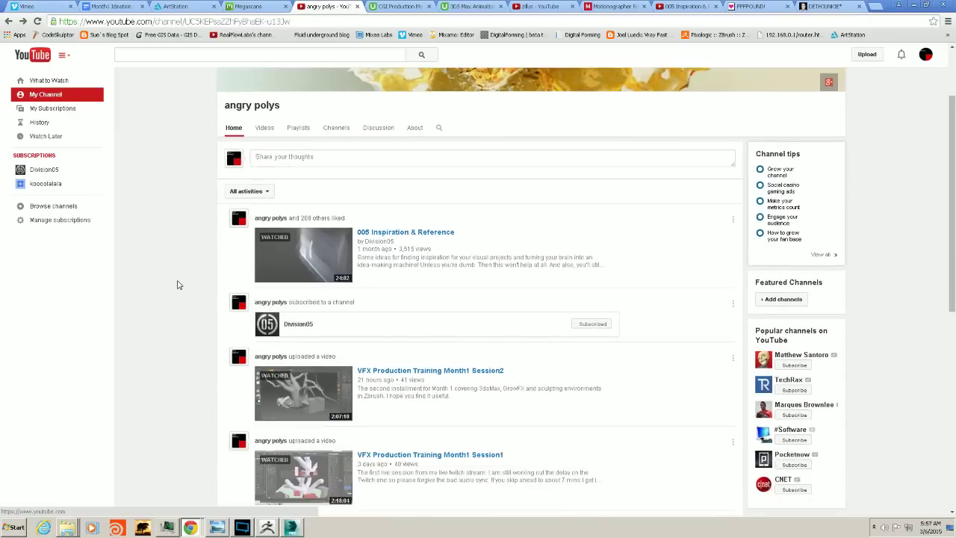
scroll(298, 281, up, 5)
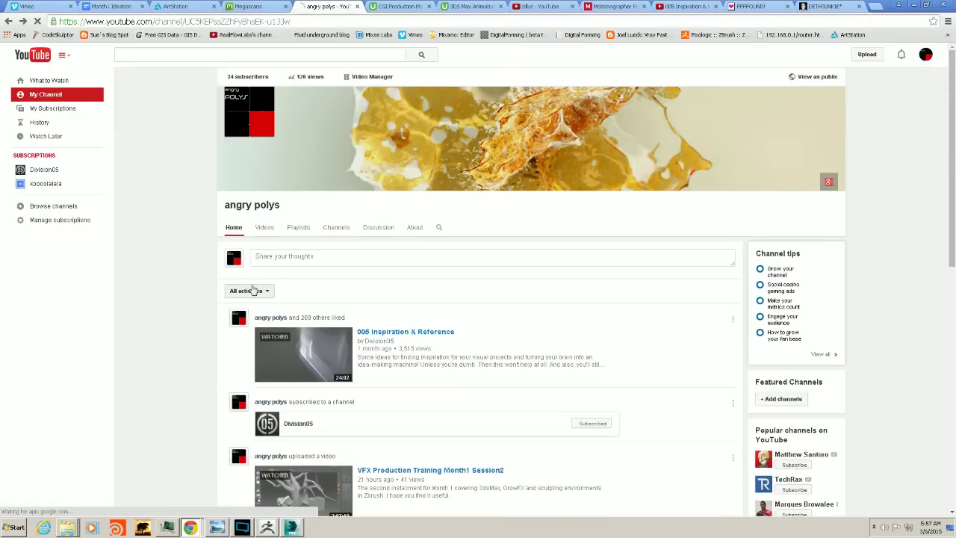
scroll(435, 319, down, 4)
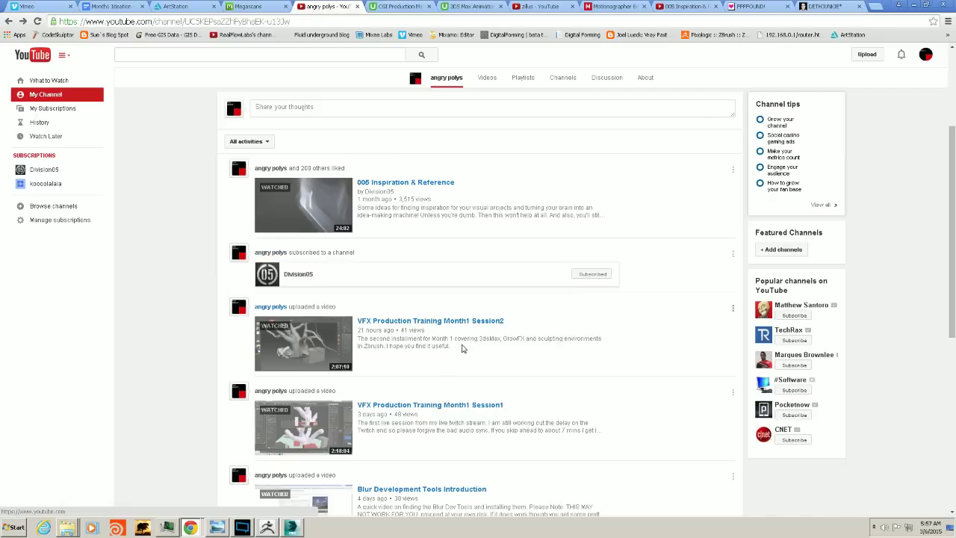
scroll(355, 347, down, 2)
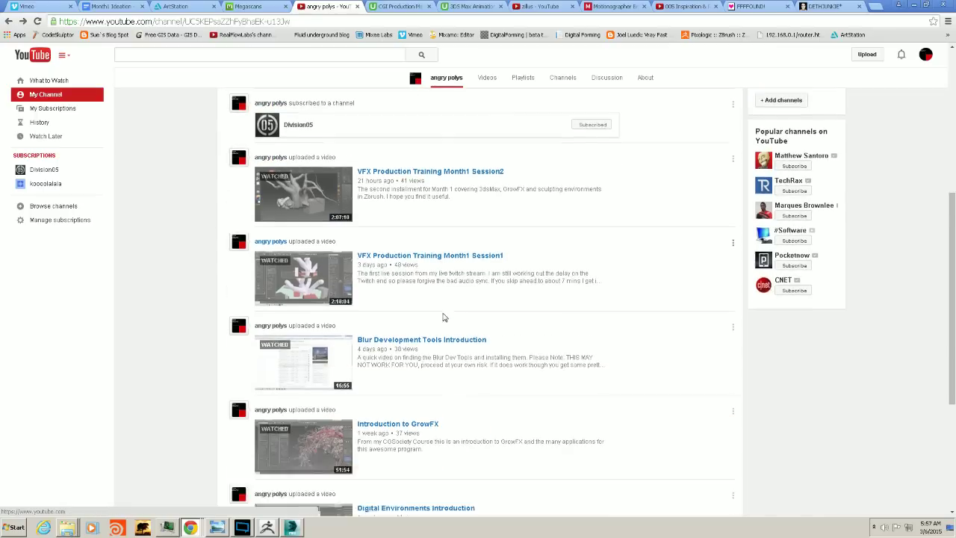
scroll(443, 318, up, 1)
scroll(444, 317, up, 3)
scroll(418, 306, down, 3)
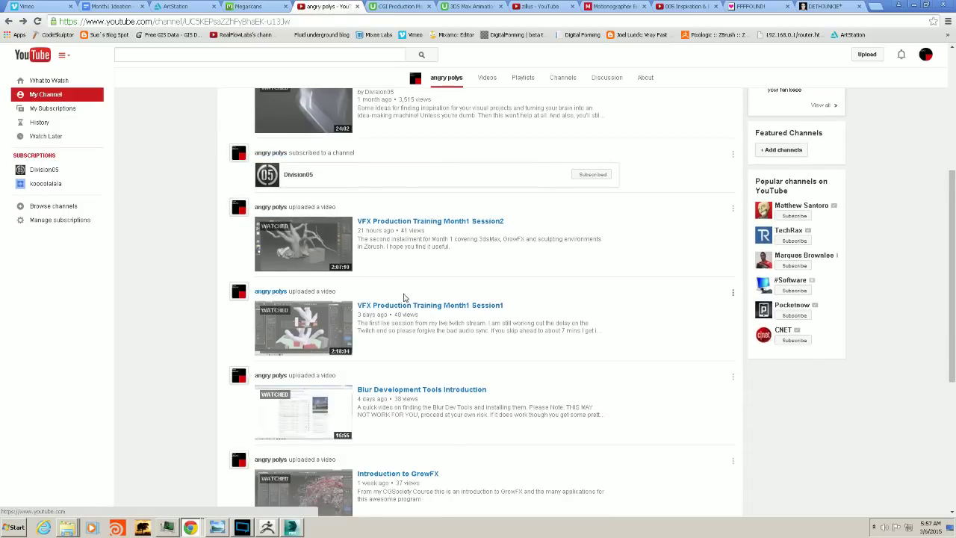
scroll(416, 311, up, 2)
scroll(480, 337, down, 2)
click(913, 6)
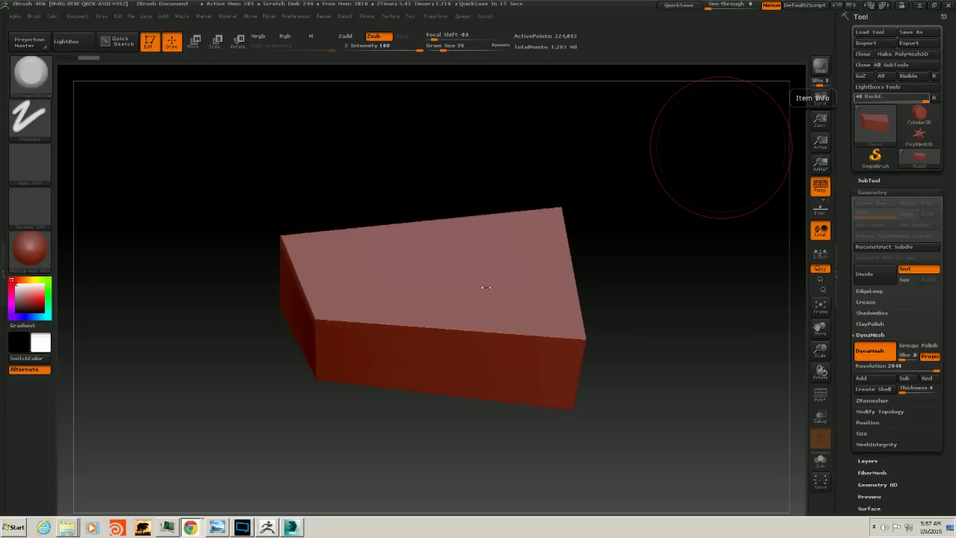
Set the brush draw size to 26, chip the block's near corner, and assign the square Alpha 28 to the brush
drag(604, 284, 619, 256)
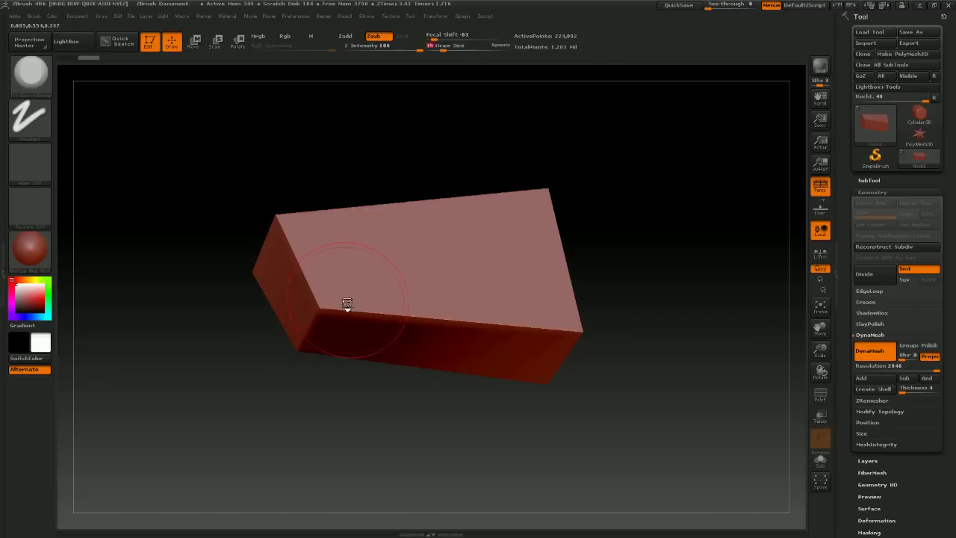
key(s)
drag(349, 307, 346, 307)
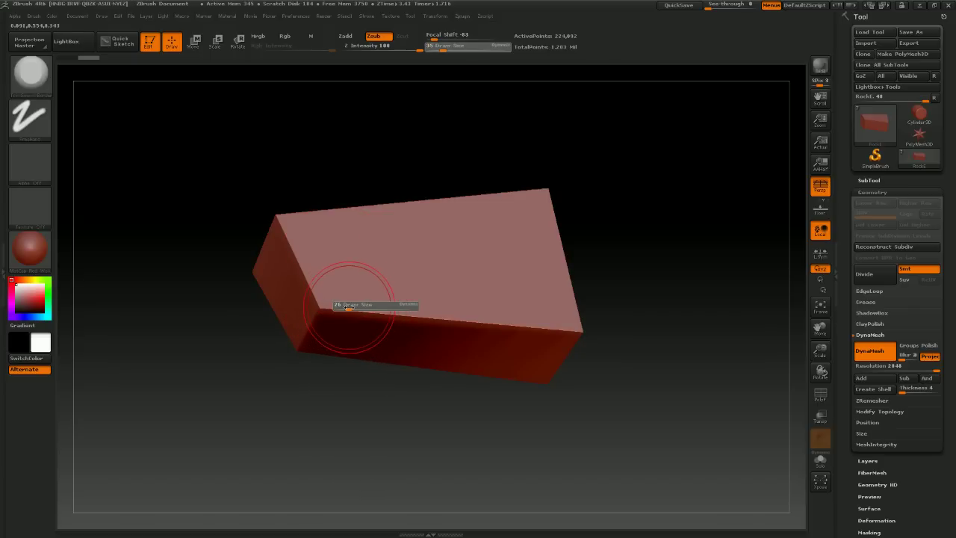
drag(302, 277, 398, 312)
click(32, 174)
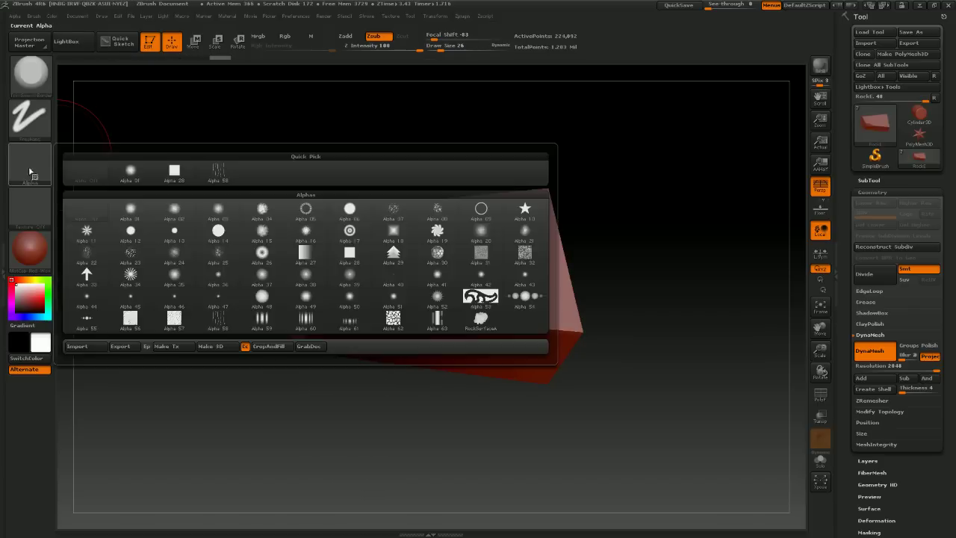
click(174, 171)
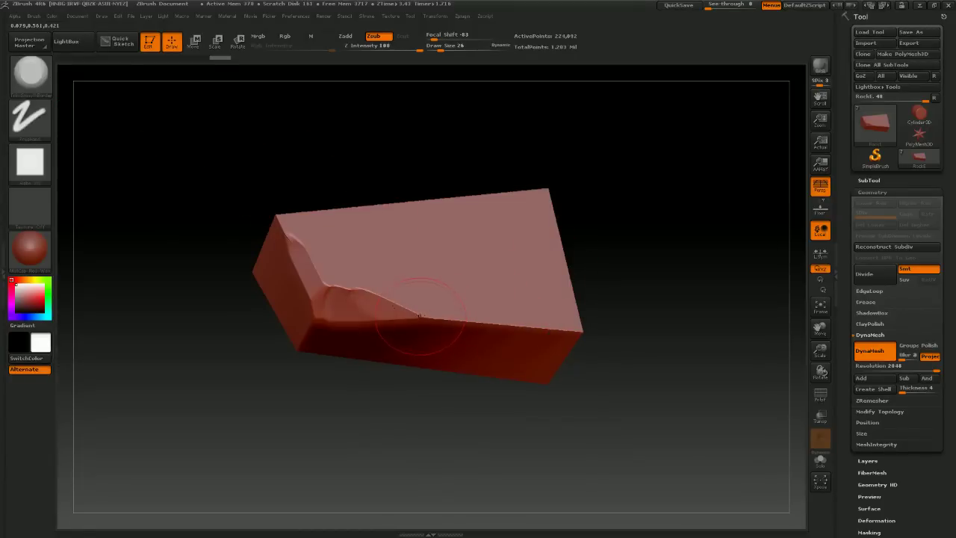
Chip irregular facets along the long edges bordering the block's large flat face and its adjoining side
drag(418, 316, 539, 330)
mouse_move(646, 305)
mouse_down()
mouse_move(544, 336)
mouse_move(572, 168)
mouse_move(655, 209)
mouse_move(691, 317)
mouse_move(683, 277)
mouse_move(553, 241)
mouse_move(575, 254)
mouse_move(617, 254)
mouse_up()
mouse_move(687, 279)
mouse_down()
mouse_move(682, 267)
mouse_move(705, 271)
mouse_move(677, 250)
mouse_move(530, 239)
mouse_up()
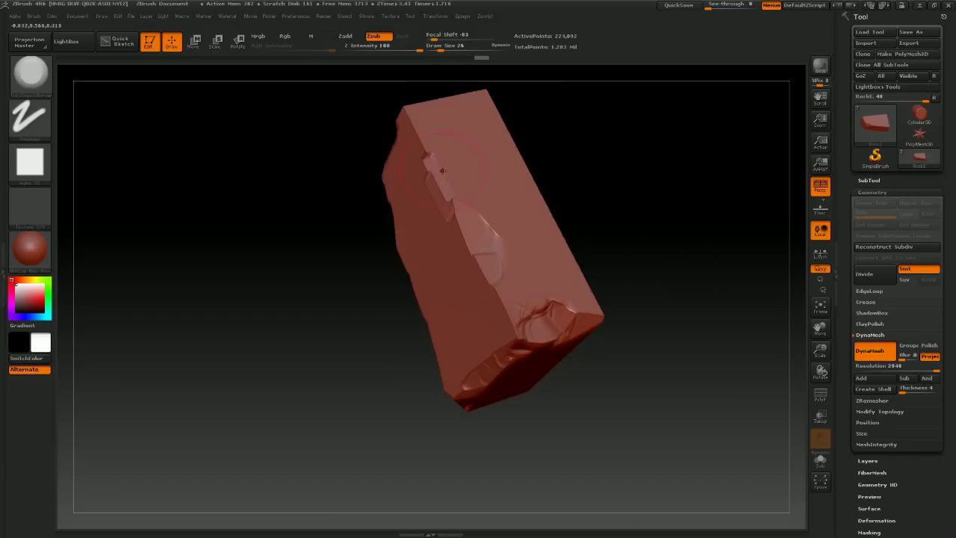
drag(443, 171, 416, 124)
Trim the sharp corner at the block's end and cut stepped chips along the short edge beside the large face
mouse_move(523, 149)
mouse_down()
mouse_move(604, 190)
mouse_move(638, 192)
mouse_move(651, 171)
mouse_move(679, 230)
mouse_move(634, 261)
mouse_move(650, 225)
mouse_move(631, 287)
mouse_up()
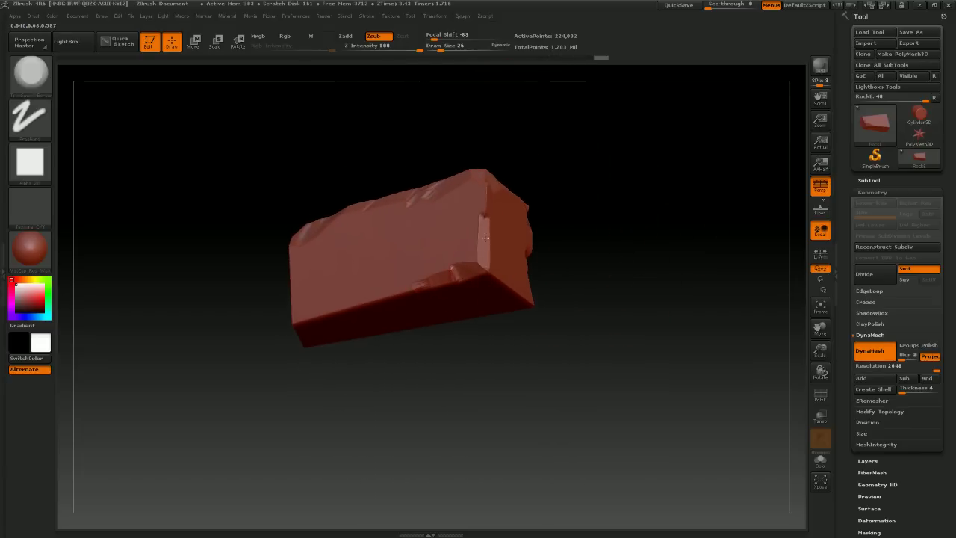
mouse_move(584, 270)
mouse_down()
mouse_move(573, 289)
mouse_move(573, 219)
mouse_move(578, 211)
mouse_move(596, 221)
mouse_move(623, 196)
mouse_move(560, 212)
mouse_up()
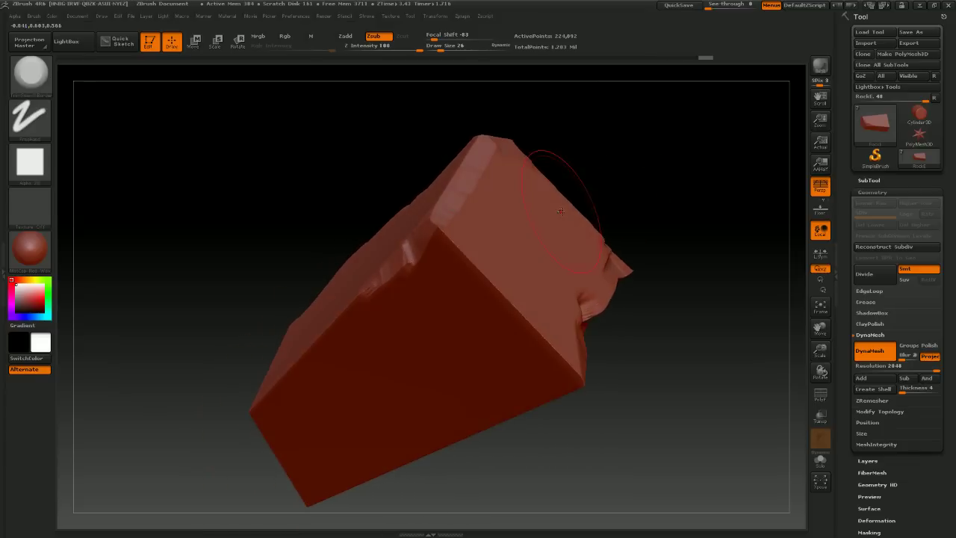
mouse_move(442, 228)
mouse_down()
mouse_move(558, 358)
mouse_move(511, 292)
mouse_move(455, 245)
mouse_up()
mouse_move(628, 375)
alt+mouse_down()
mouse_move(651, 316)
mouse_move(682, 350)
mouse_move(596, 338)
mouse_move(501, 299)
alt+mouse_up()
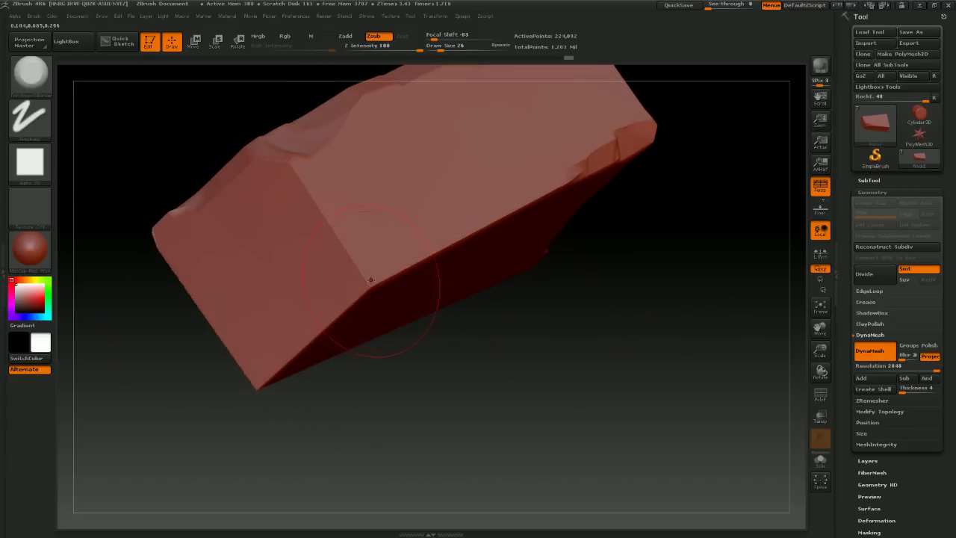
drag(370, 280, 288, 160)
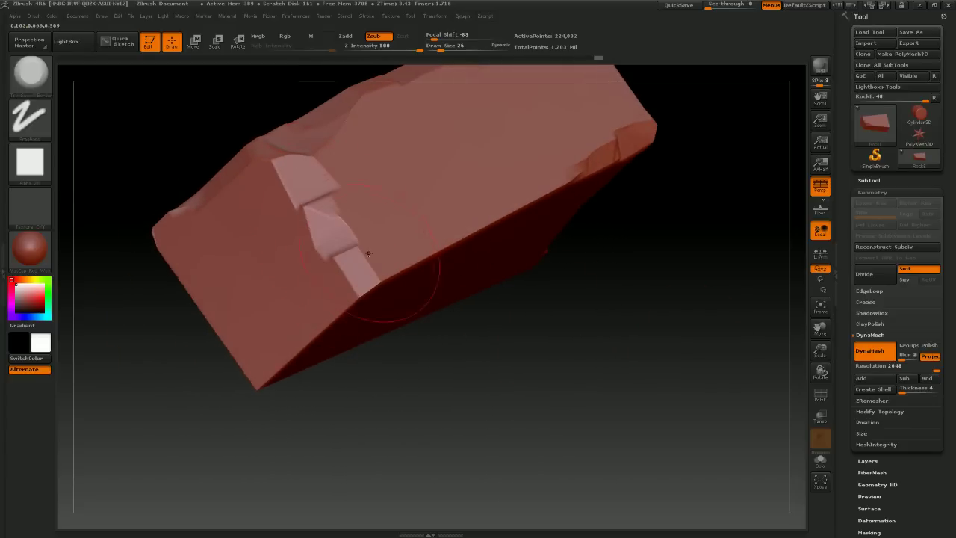
Soften the remaining sharp long edge of the block and knock off the corner where it meets the end face
mouse_move(517, 371)
mouse_down()
mouse_move(576, 358)
mouse_move(581, 345)
mouse_up()
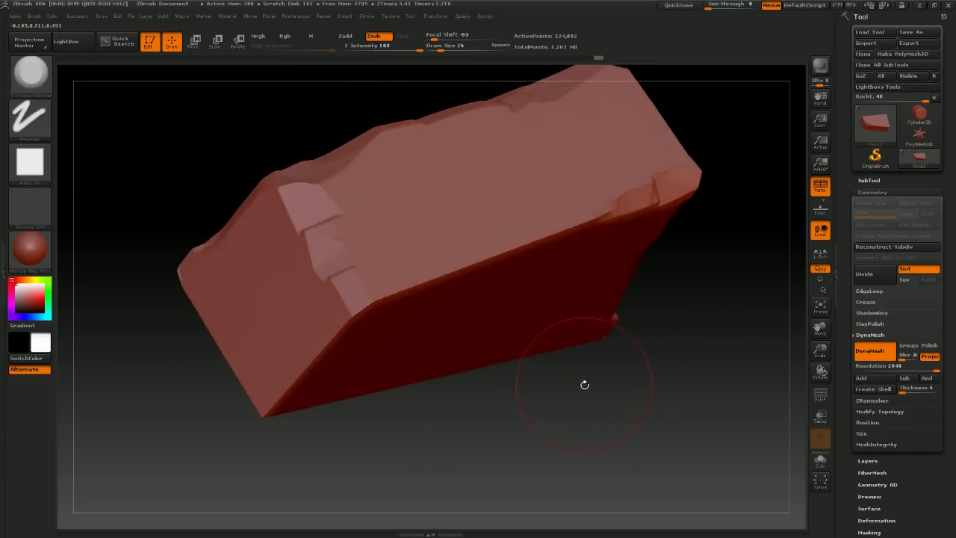
drag(585, 385, 508, 340)
drag(381, 295, 571, 226)
mouse_move(632, 373)
mouse_down()
mouse_move(581, 297)
mouse_move(600, 274)
mouse_up()
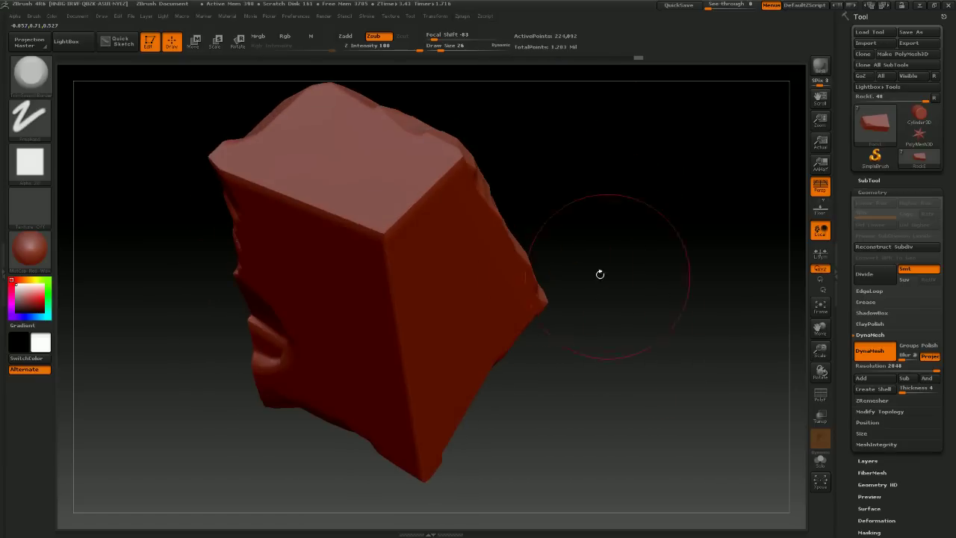
drag(391, 225, 402, 213)
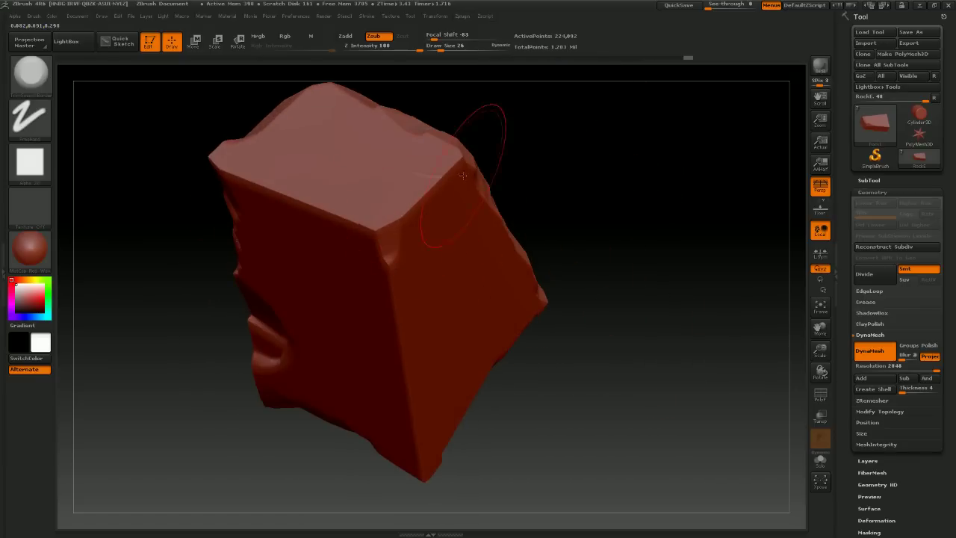
Trim the end face's sharp borders, carving a rough chipped groove along the edge next to the dark side
drag(561, 170, 497, 217)
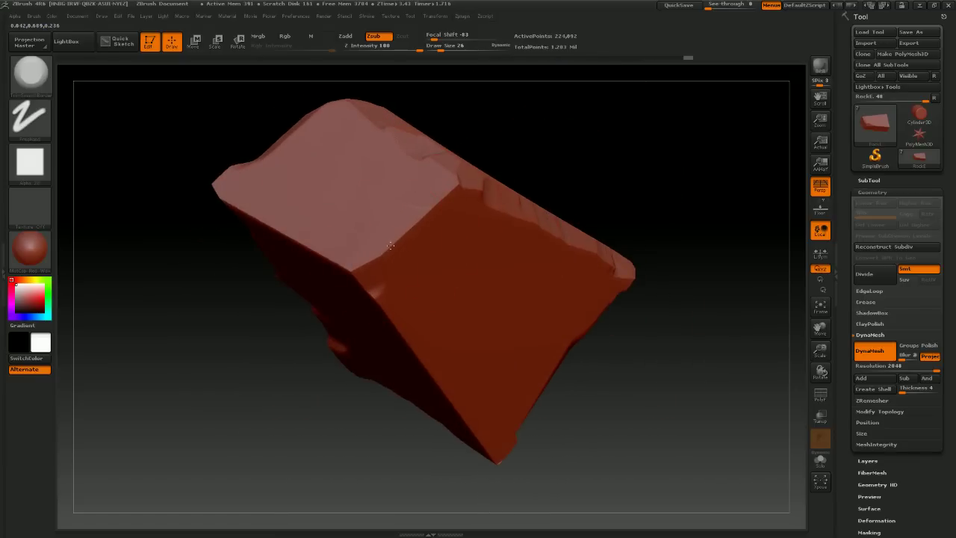
drag(391, 245, 431, 199)
right_drag(541, 124, 528, 206)
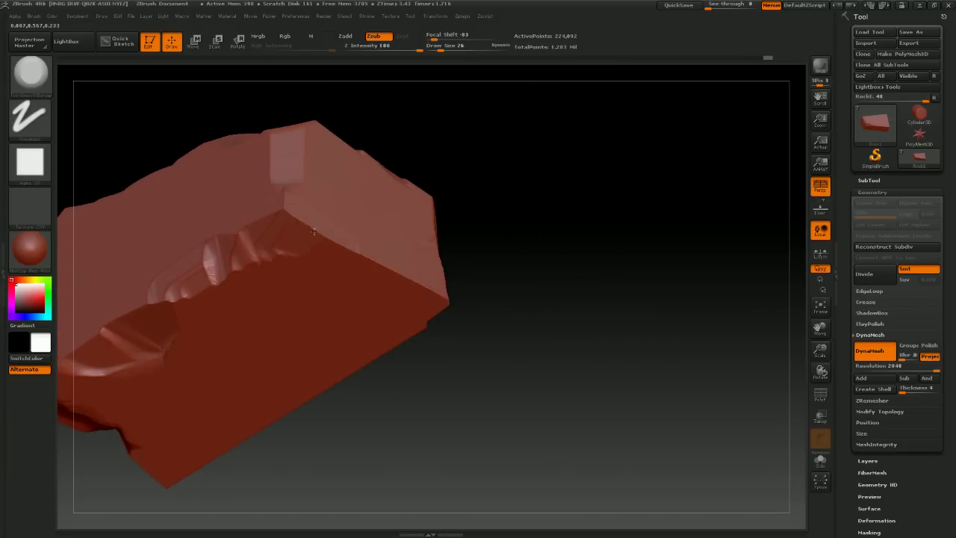
mouse_move(314, 232)
mouse_down()
mouse_move(367, 274)
mouse_move(386, 265)
mouse_up()
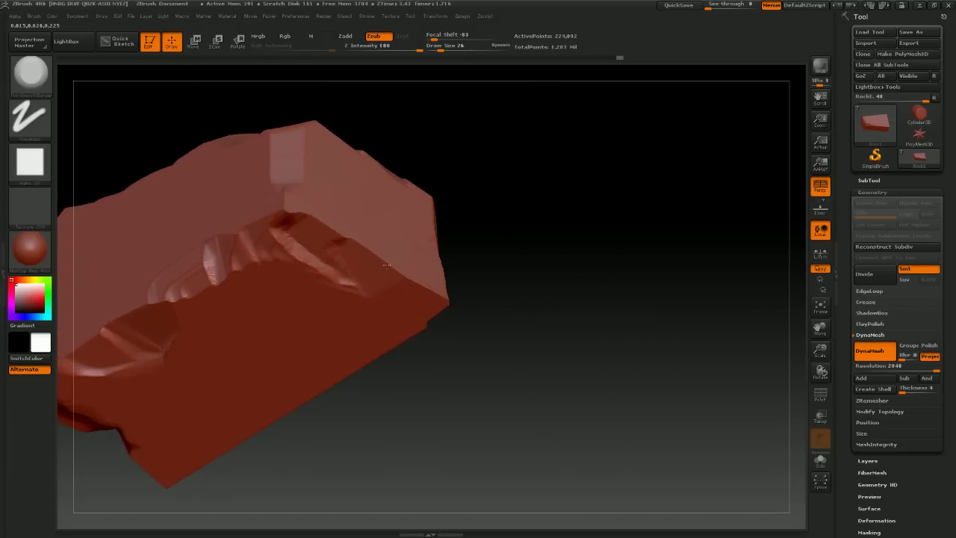
Carve deep, uneven ledges into the edge below the block's end face, alternating the brush between cutting and building up
mouse_move(532, 288)
mouse_down()
mouse_move(431, 271)
mouse_move(433, 280)
mouse_move(314, 211)
mouse_up()
key(shift)
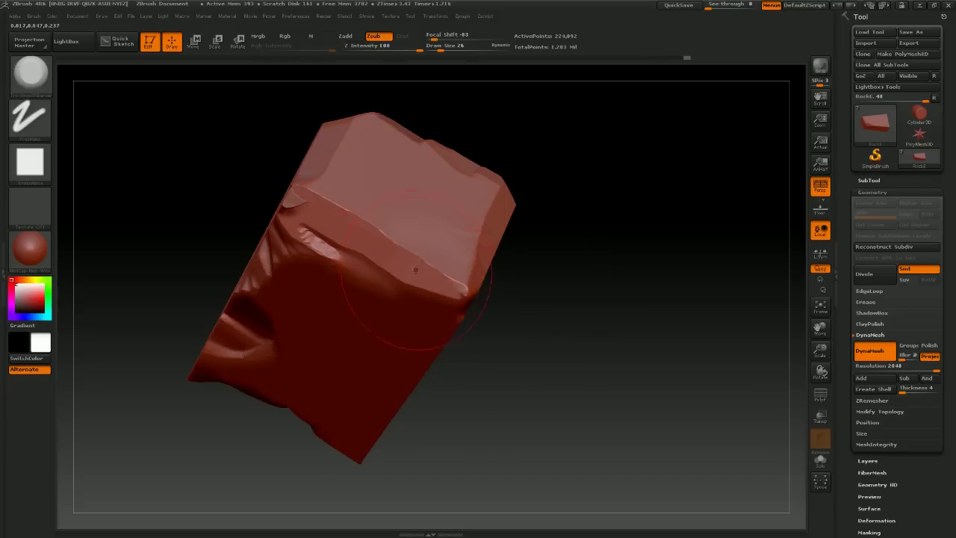
alt+drag(415, 269, 442, 290)
mouse_move(557, 313)
right_down()
mouse_move(561, 279)
mouse_move(595, 254)
mouse_move(570, 235)
right_up()
mouse_move(462, 225)
mouse_down()
mouse_move(454, 314)
mouse_move(469, 224)
mouse_move(463, 254)
mouse_move(482, 302)
mouse_move(463, 359)
mouse_move(409, 446)
mouse_move(418, 374)
mouse_move(399, 456)
mouse_move(440, 321)
mouse_move(438, 206)
mouse_move(403, 250)
mouse_up()
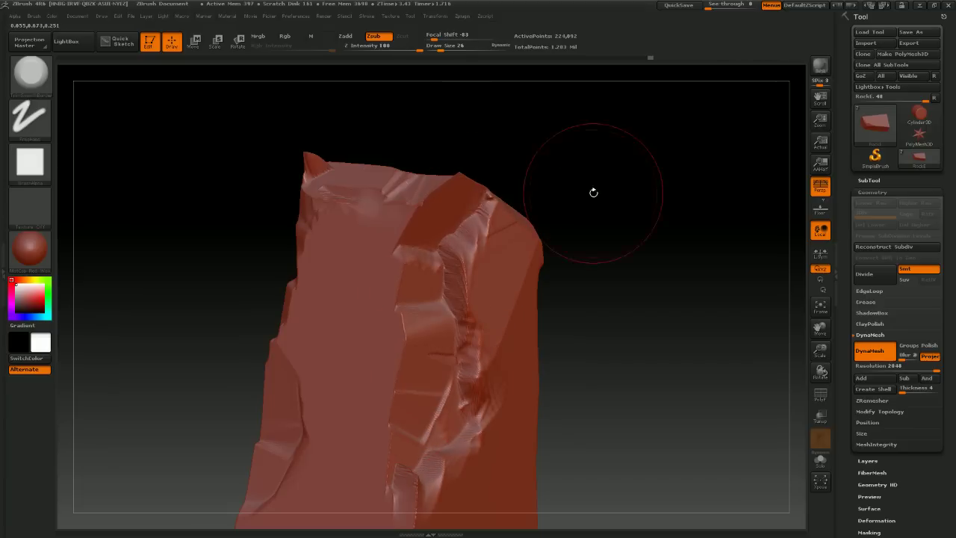
mouse_move(593, 192)
mouse_down()
mouse_move(620, 172)
mouse_move(615, 245)
mouse_move(610, 216)
mouse_move(578, 196)
mouse_up()
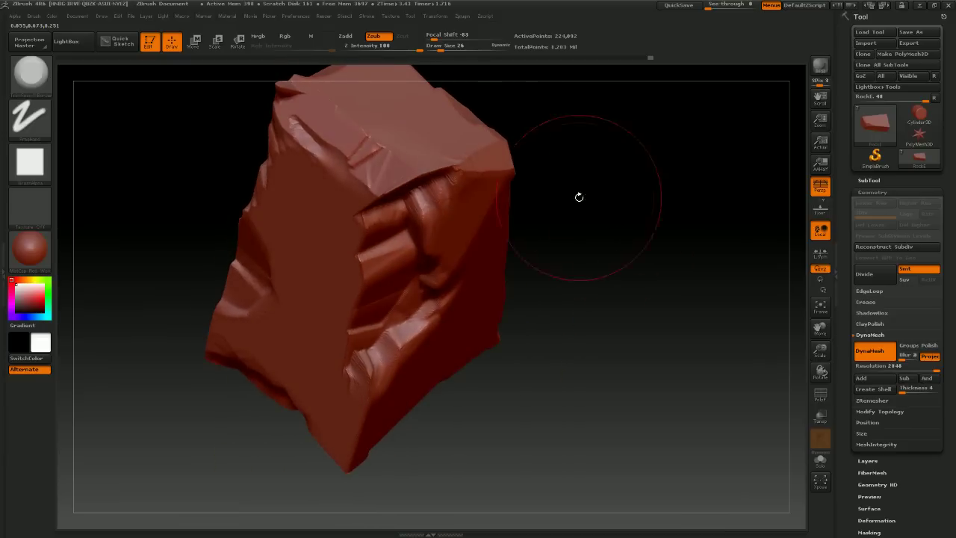
Smooth the harsh creases and the overhanging ledge around the carved corner of the end face
mouse_move(359, 123)
shift+mouse_down()
mouse_move(391, 186)
mouse_move(413, 175)
mouse_move(402, 179)
shift+mouse_up()
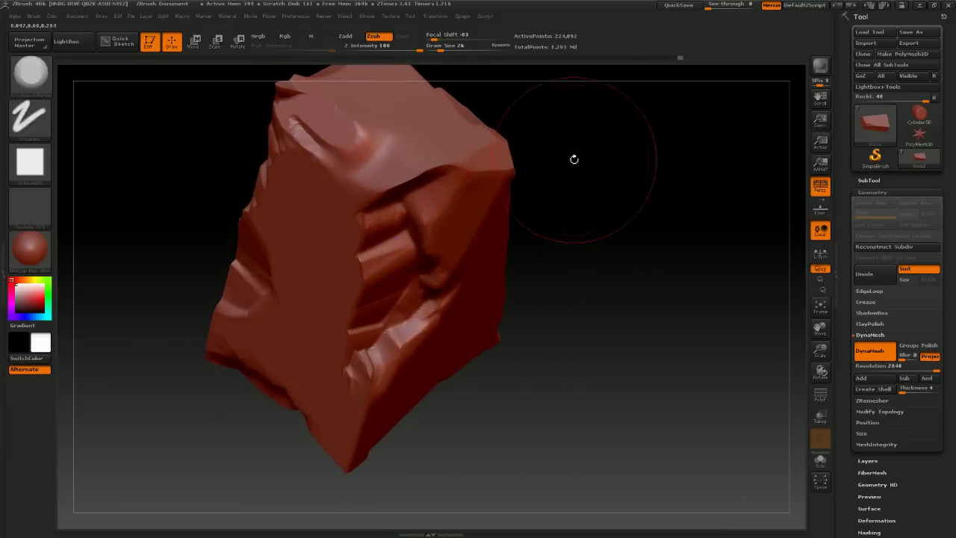
mouse_move(574, 160)
mouse_down()
mouse_move(576, 139)
mouse_move(572, 164)
mouse_up()
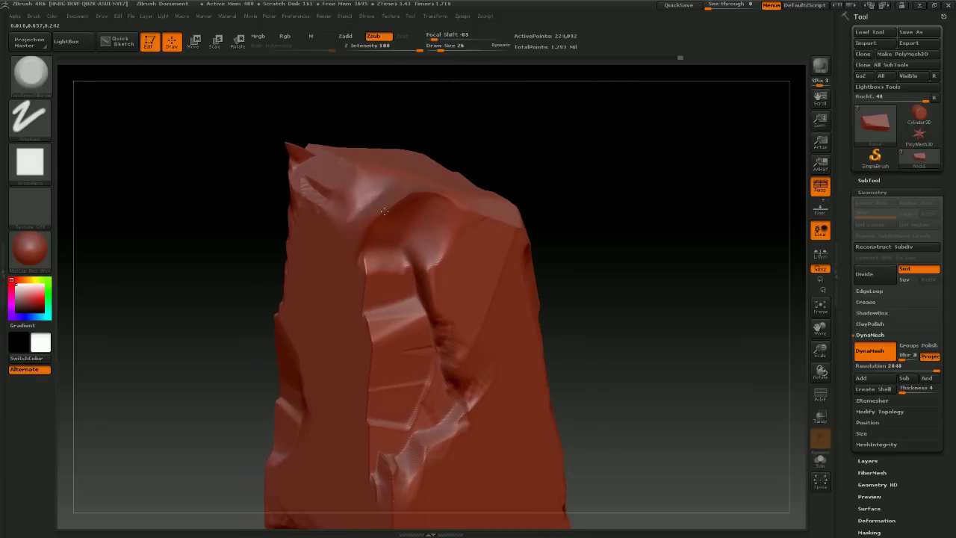
shift+drag(404, 200, 389, 212)
shift+right_drag(404, 200, 436, 186)
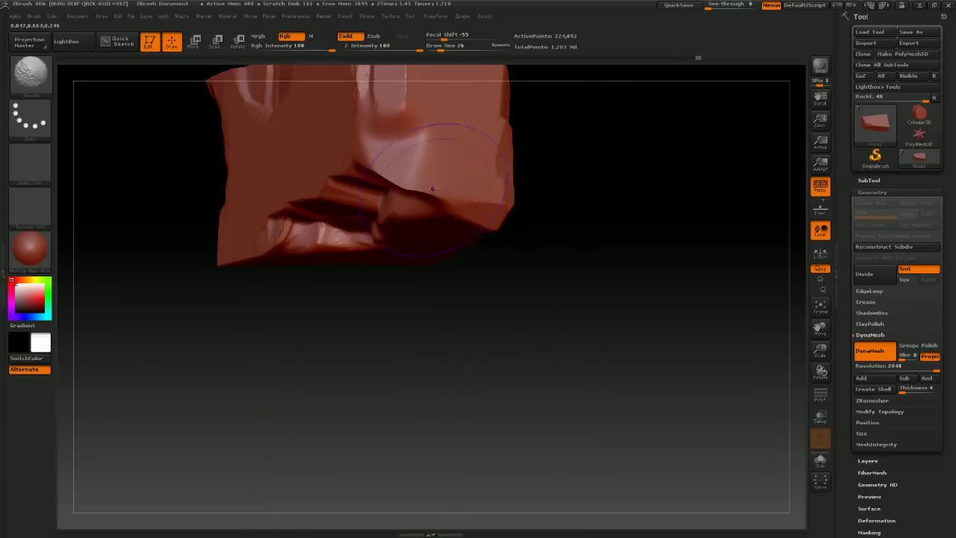
mouse_move(587, 195)
mouse_down()
mouse_move(587, 204)
mouse_move(588, 180)
mouse_move(567, 206)
mouse_up()
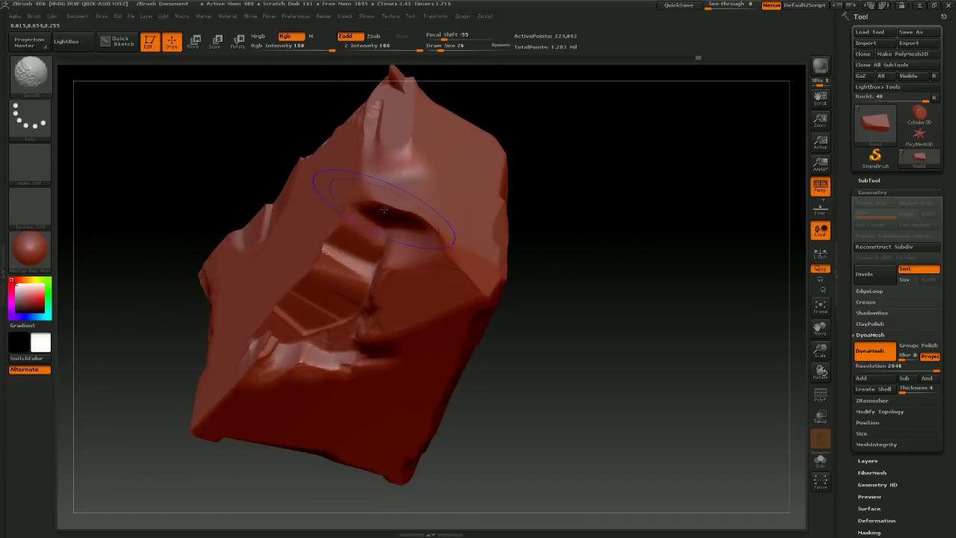
Rework the rim above the smoothed hollow with the inverted trim brush, and chip the rock's opposite lower edge
key(alt)
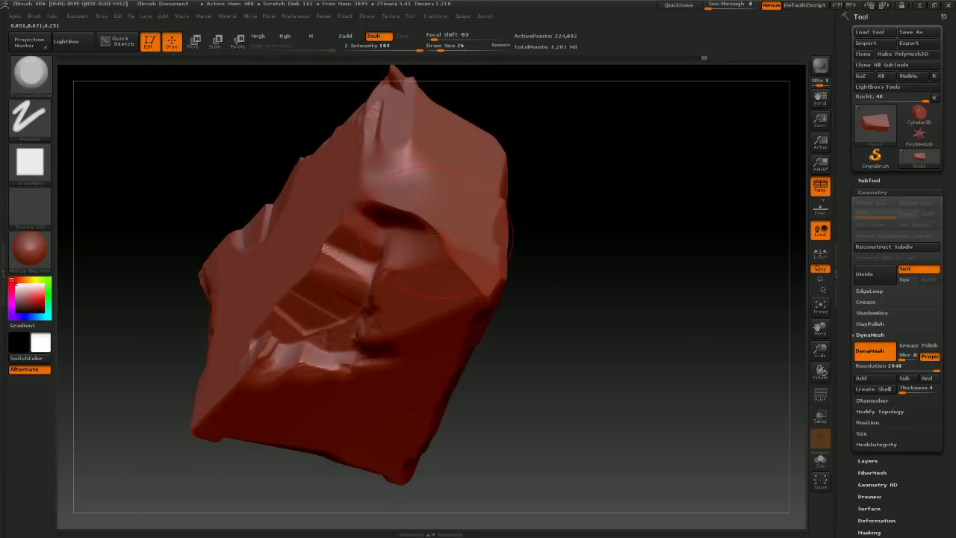
mouse_move(435, 233)
alt+mouse_down()
mouse_move(434, 254)
mouse_move(392, 224)
mouse_move(381, 202)
mouse_move(418, 193)
mouse_move(412, 177)
mouse_move(419, 193)
alt+mouse_up()
mouse_move(561, 169)
mouse_down()
mouse_move(602, 214)
mouse_move(586, 243)
mouse_move(576, 231)
mouse_move(595, 235)
mouse_move(587, 246)
mouse_move(542, 232)
mouse_move(587, 284)
mouse_up()
mouse_move(272, 343)
mouse_down()
mouse_move(242, 351)
mouse_move(253, 326)
mouse_move(245, 303)
mouse_move(211, 318)
mouse_up()
Cut flat chips down the long ridge between the broad face and the rough carved side
drag(490, 250, 577, 248)
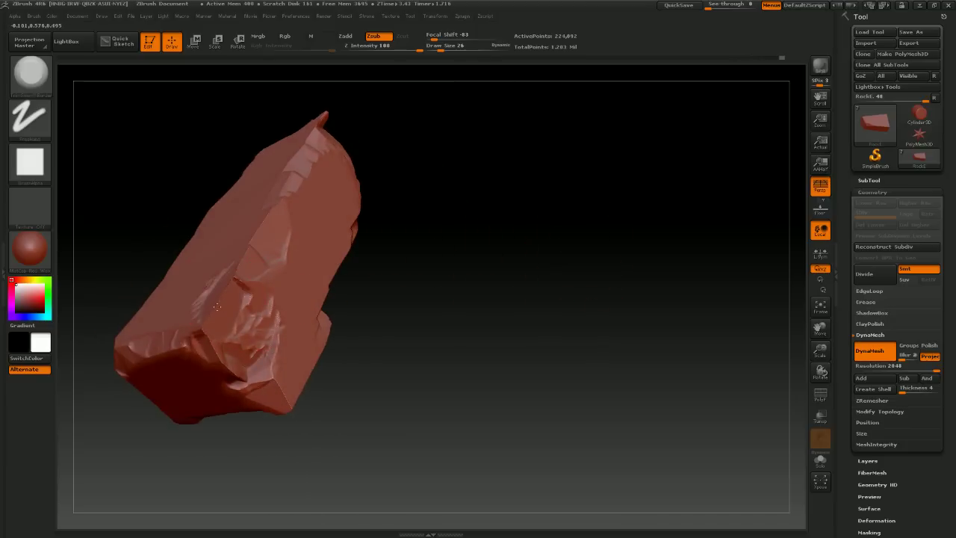
drag(461, 262, 433, 251)
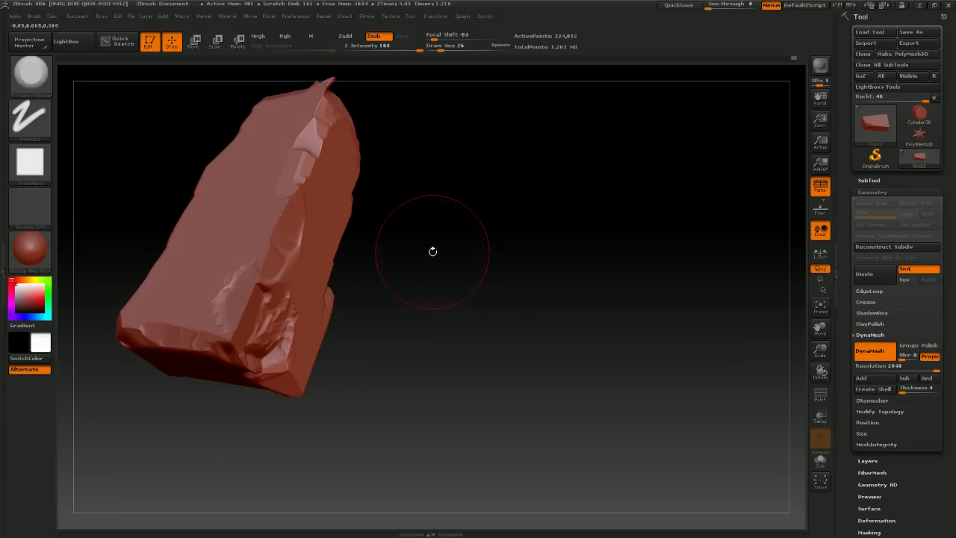
drag(261, 269, 249, 311)
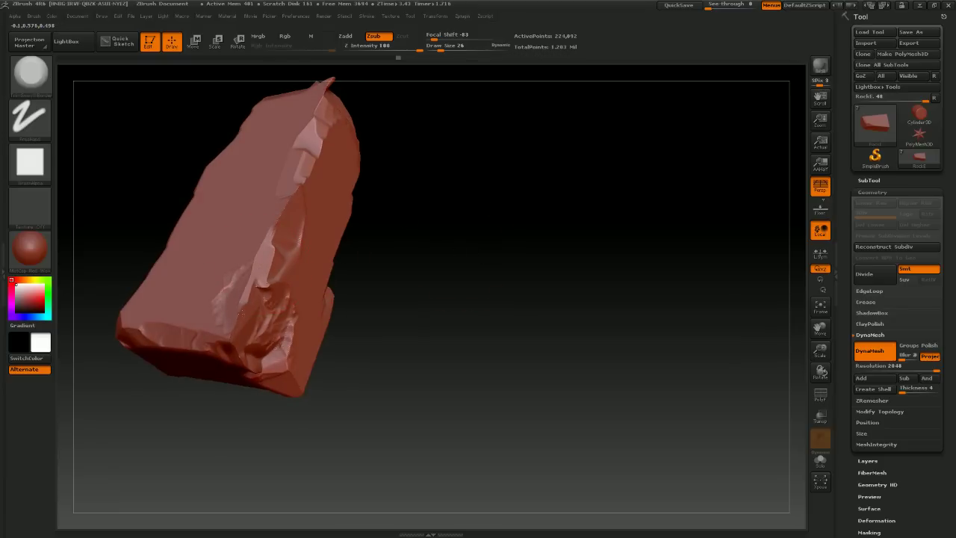
drag(257, 272, 213, 352)
Break up the remaining straight edges around the rock's end with angular bevels and chips
mouse_move(424, 237)
mouse_down()
mouse_move(482, 261)
mouse_move(449, 194)
mouse_move(455, 169)
mouse_move(456, 189)
mouse_move(483, 212)
mouse_move(499, 199)
mouse_move(493, 177)
mouse_move(448, 216)
mouse_up()
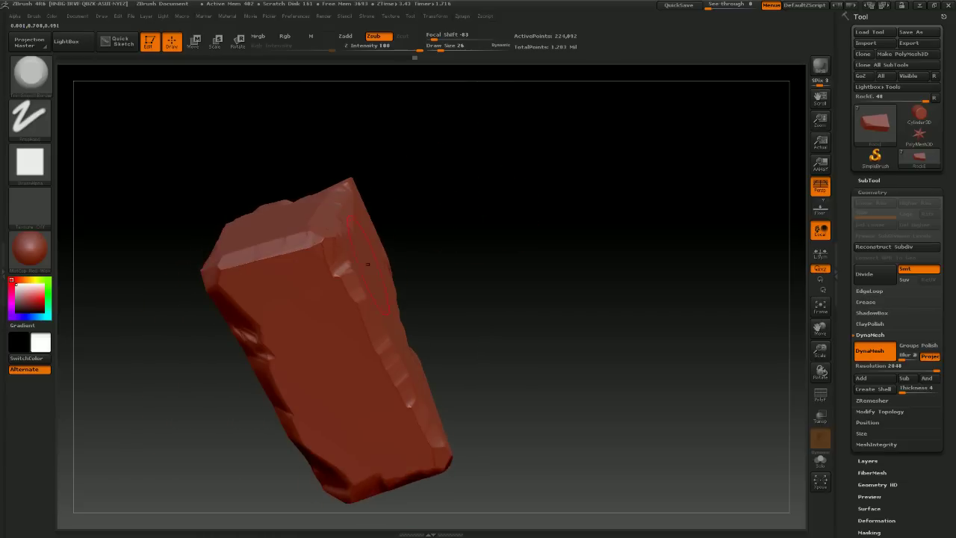
mouse_move(367, 264)
mouse_down()
mouse_move(302, 261)
mouse_move(370, 223)
mouse_move(478, 242)
mouse_move(339, 247)
mouse_move(342, 212)
mouse_up()
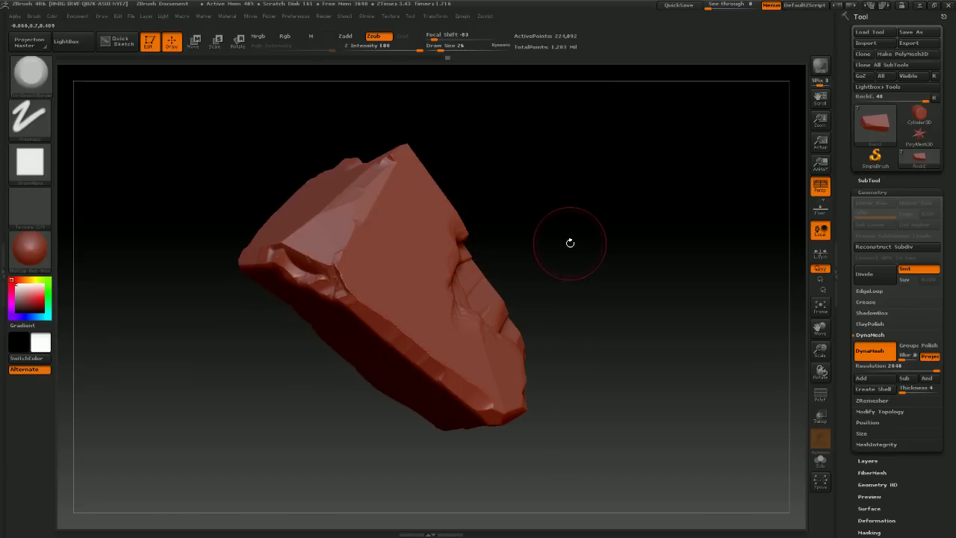
mouse_move(595, 260)
mouse_down()
mouse_move(602, 232)
mouse_move(299, 262)
mouse_move(278, 251)
mouse_move(305, 254)
mouse_up()
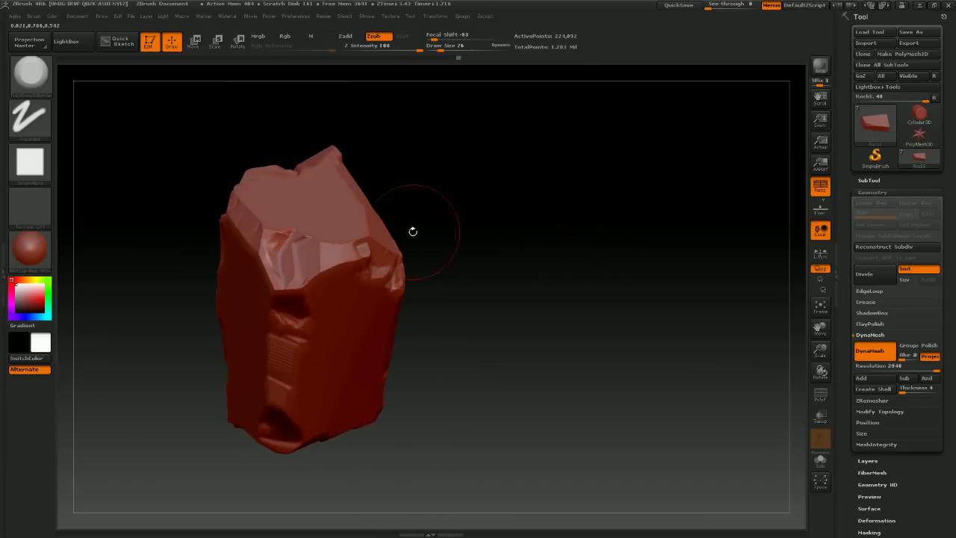
drag(413, 232, 493, 193)
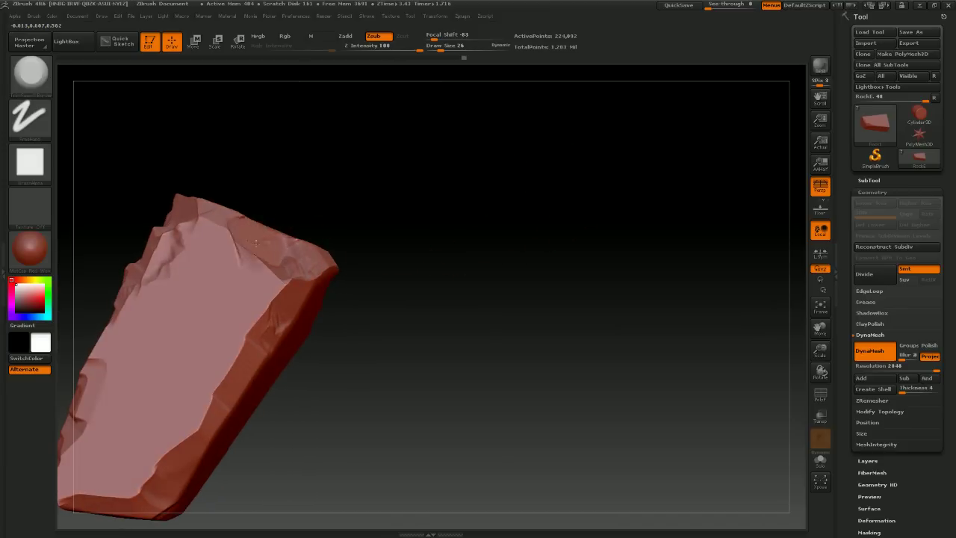
mouse_move(359, 247)
mouse_down()
mouse_move(442, 244)
mouse_move(428, 203)
mouse_move(444, 222)
mouse_move(456, 297)
mouse_move(474, 218)
mouse_move(487, 237)
mouse_move(509, 209)
mouse_move(497, 222)
mouse_move(542, 199)
mouse_up()
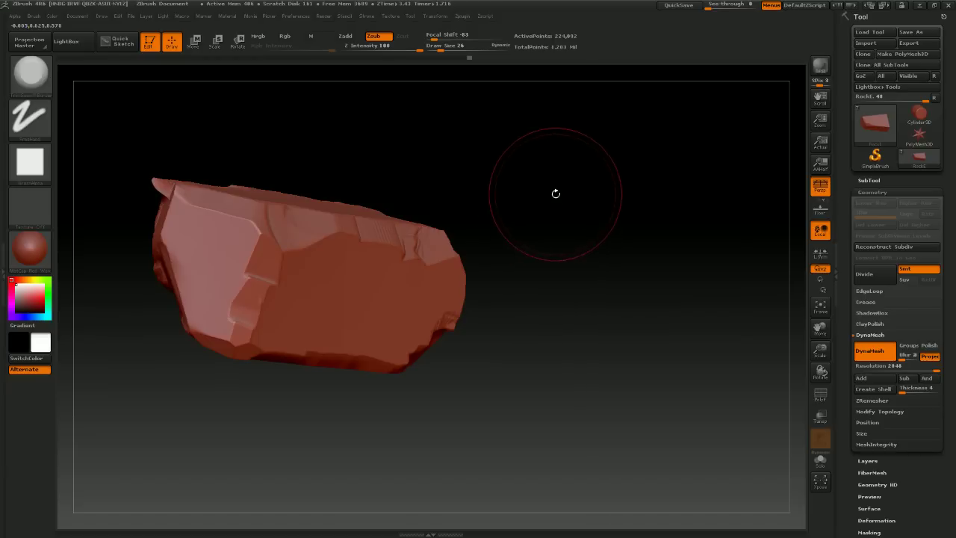
Trim the pointed end of the rock and smooth the sharp crevice beside its beveled corner
mouse_move(553, 248)
alt+mouse_down()
mouse_move(614, 252)
mouse_move(590, 229)
mouse_move(526, 221)
mouse_move(478, 199)
mouse_move(585, 175)
mouse_move(546, 177)
mouse_move(600, 183)
mouse_move(590, 160)
mouse_move(594, 182)
mouse_move(623, 145)
mouse_move(630, 226)
mouse_move(502, 292)
mouse_move(495, 306)
alt+mouse_up()
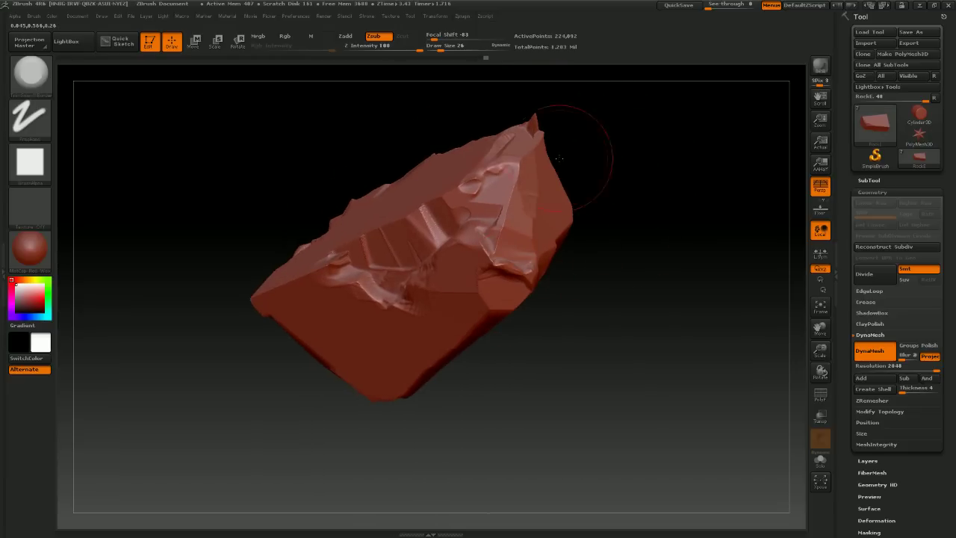
mouse_move(558, 159)
mouse_down()
mouse_move(630, 196)
mouse_move(639, 247)
mouse_move(625, 252)
mouse_move(632, 247)
mouse_move(570, 179)
mouse_up()
key(shift)
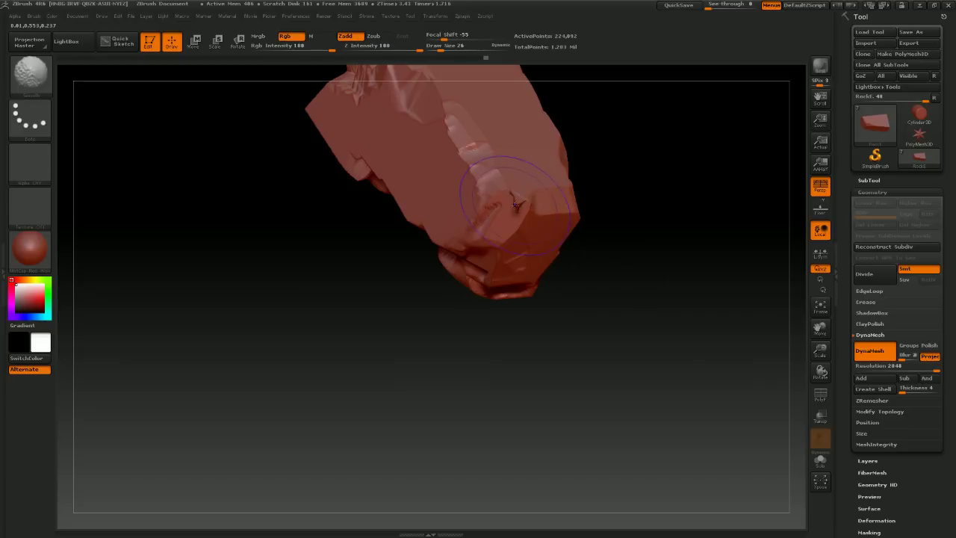
shift+drag(514, 208, 510, 208)
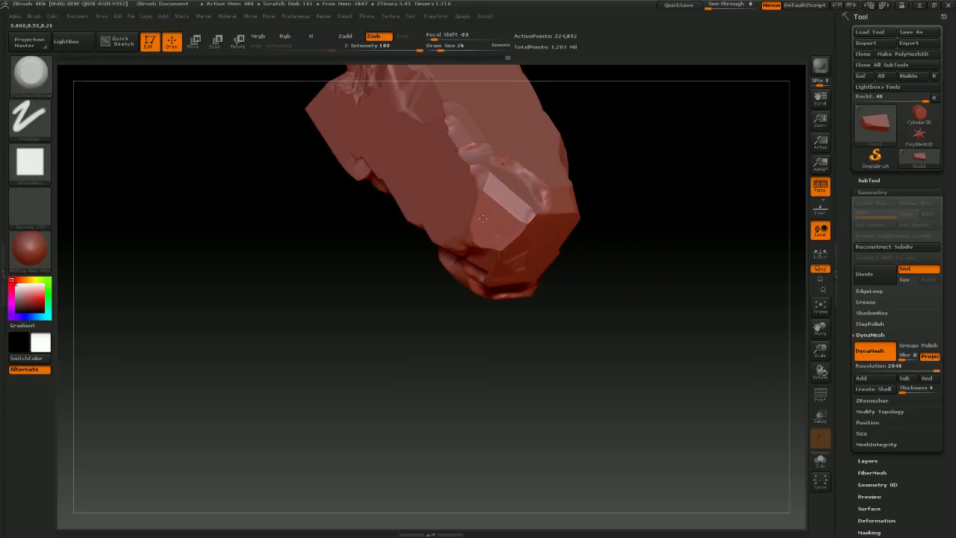
drag(597, 154, 643, 238)
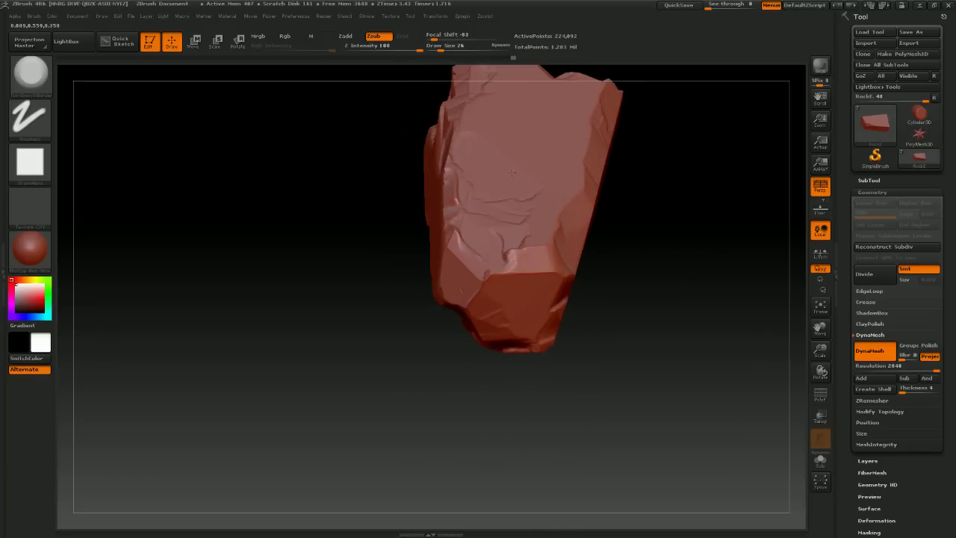
Trim shallow chips into the rock's broad flat face and cut angular steps along the carved recess
drag(671, 231, 671, 252)
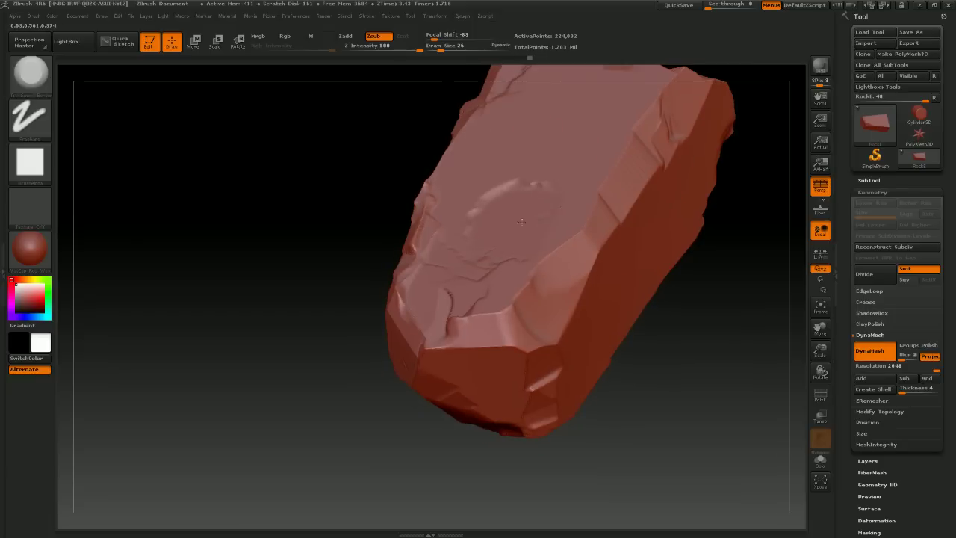
drag(545, 186, 490, 123)
mouse_move(683, 313)
mouse_down()
mouse_move(670, 333)
mouse_move(617, 306)
mouse_move(641, 310)
mouse_move(538, 321)
mouse_move(569, 288)
mouse_move(551, 306)
mouse_up()
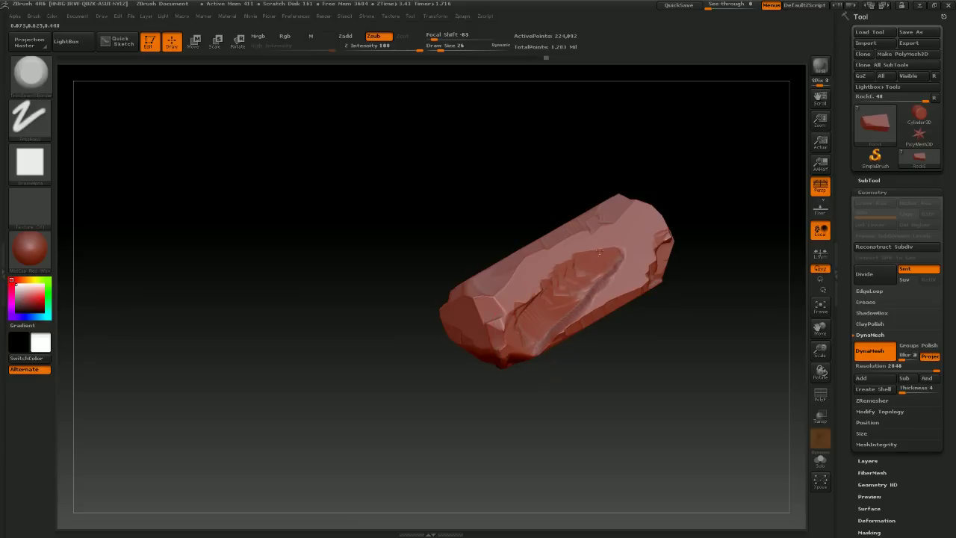
drag(672, 213, 599, 166)
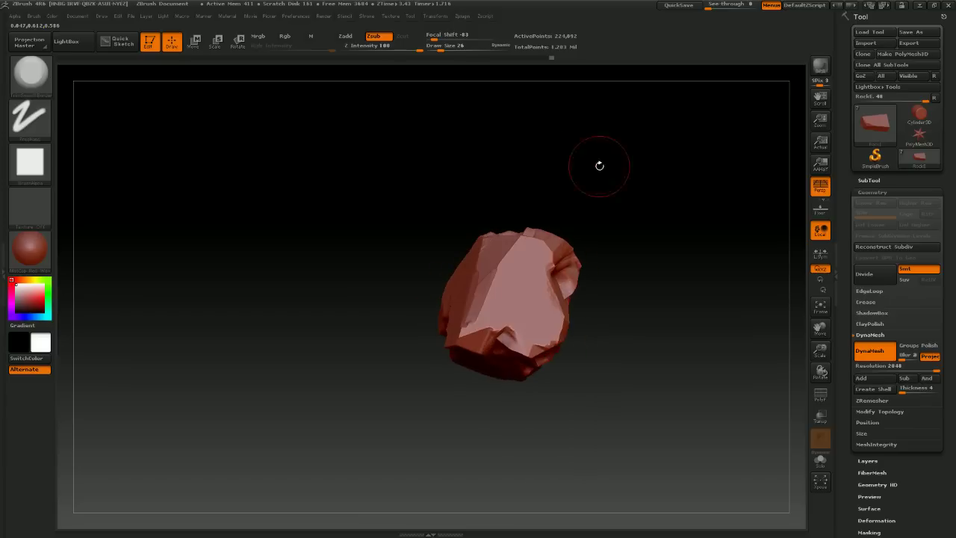
Change the rock's display material from the red MatCap to BasicMaterial
click(30, 252)
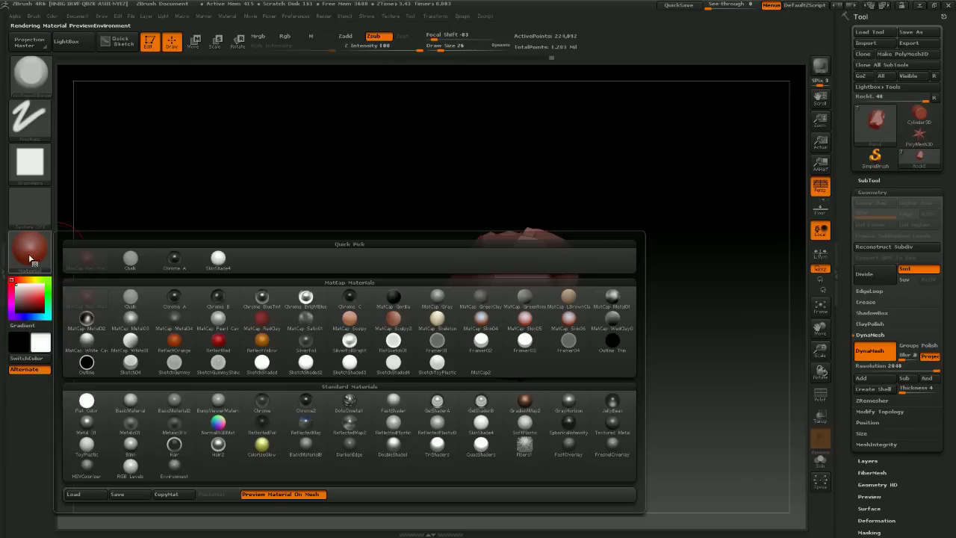
drag(634, 325, 582, 275)
click(26, 254)
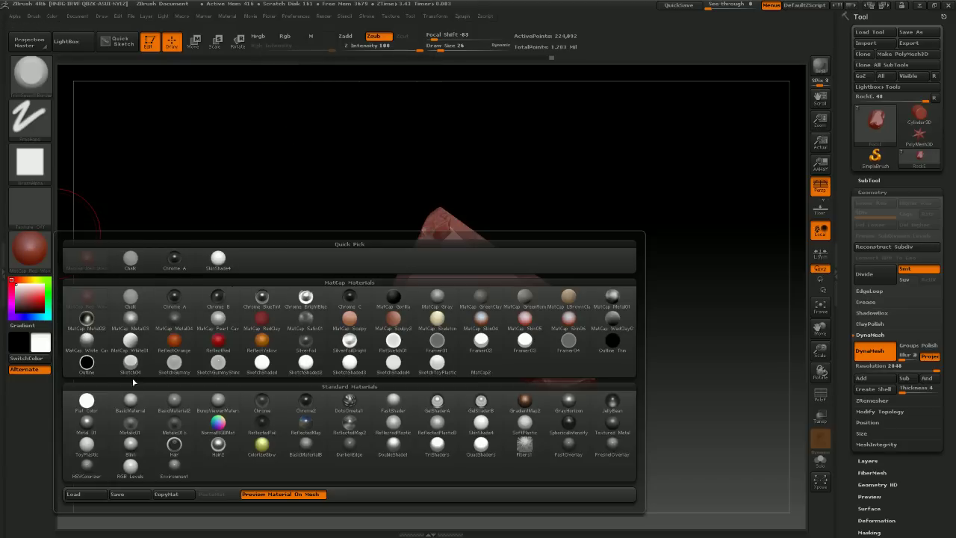
click(131, 403)
Cut flat planes and angular chips across the rock's broad carved face, around the hollow and the adjoining long edge
drag(576, 277, 723, 219)
alt+drag(560, 448, 658, 295)
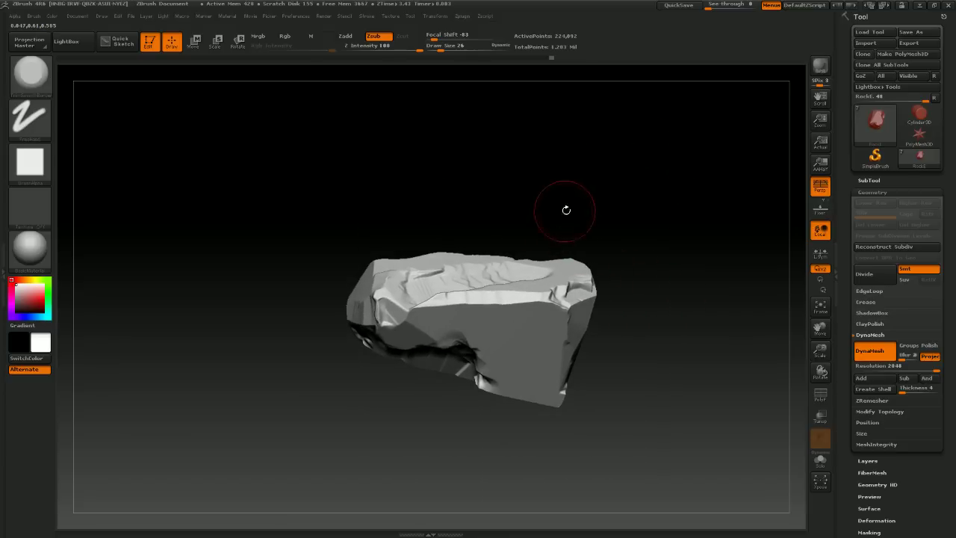
drag(572, 250, 694, 172)
drag(465, 190, 487, 185)
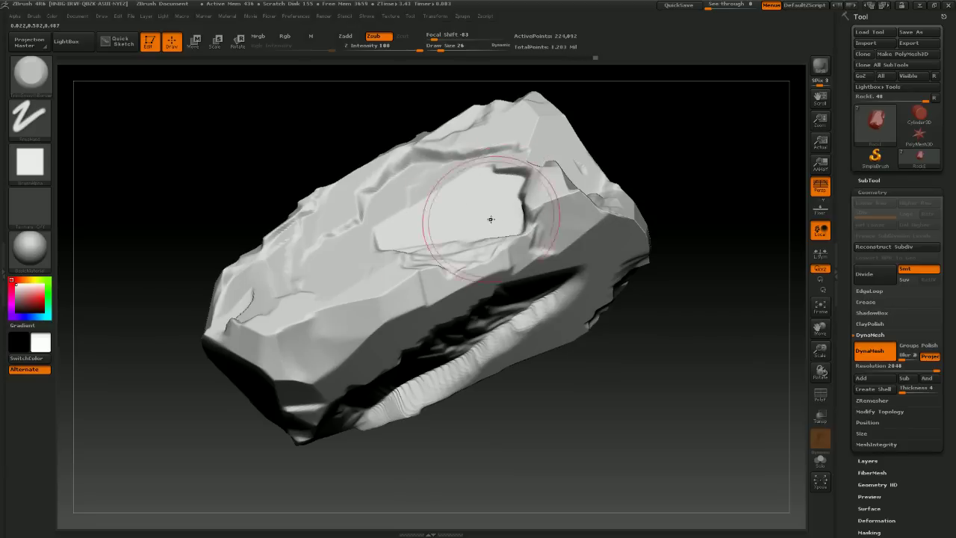
mouse_move(657, 187)
mouse_down()
mouse_move(747, 209)
mouse_move(527, 170)
mouse_move(608, 171)
mouse_up()
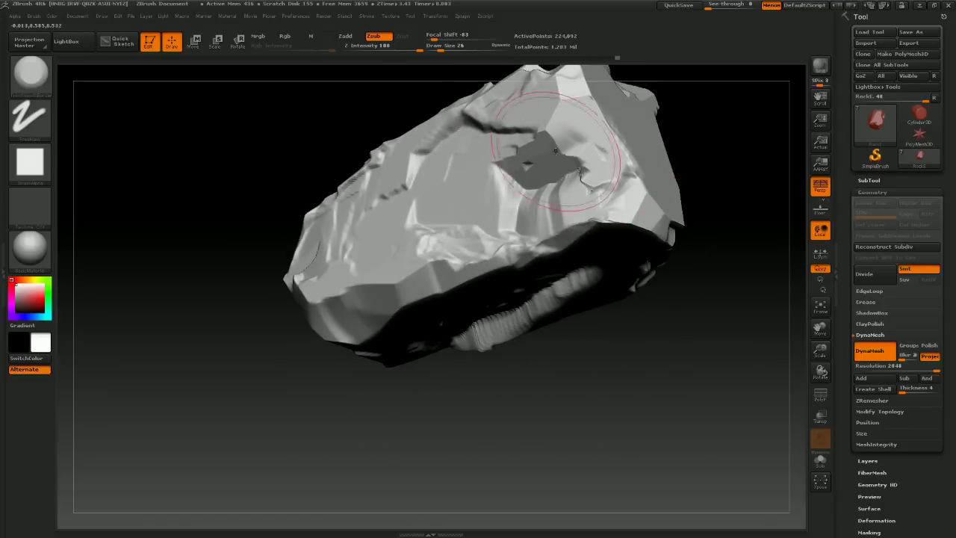
mouse_move(700, 182)
mouse_down()
mouse_move(724, 150)
mouse_move(705, 195)
mouse_move(687, 182)
mouse_move(709, 244)
mouse_move(678, 231)
mouse_move(664, 265)
mouse_up()
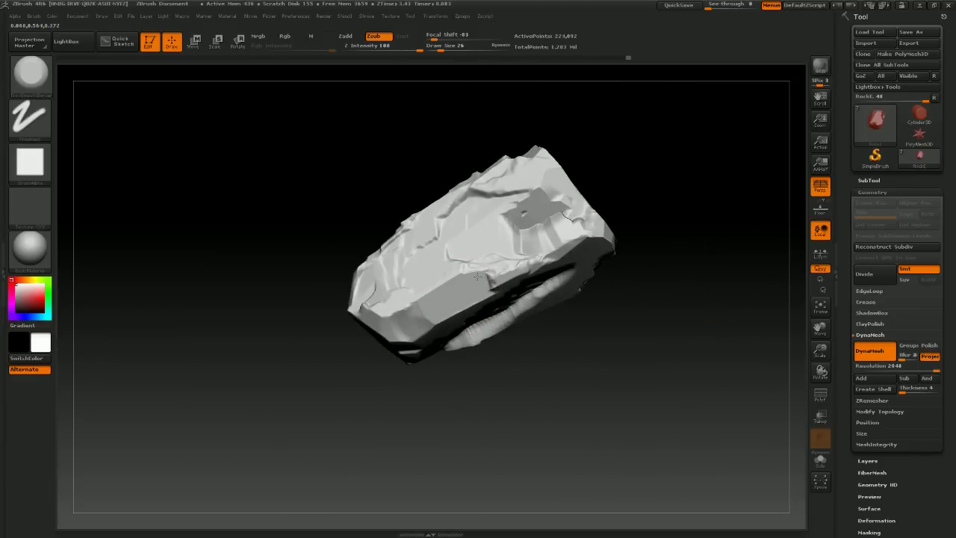
mouse_move(612, 328)
mouse_down()
mouse_move(601, 280)
mouse_move(600, 349)
mouse_move(625, 301)
mouse_move(617, 279)
mouse_move(609, 288)
mouse_up()
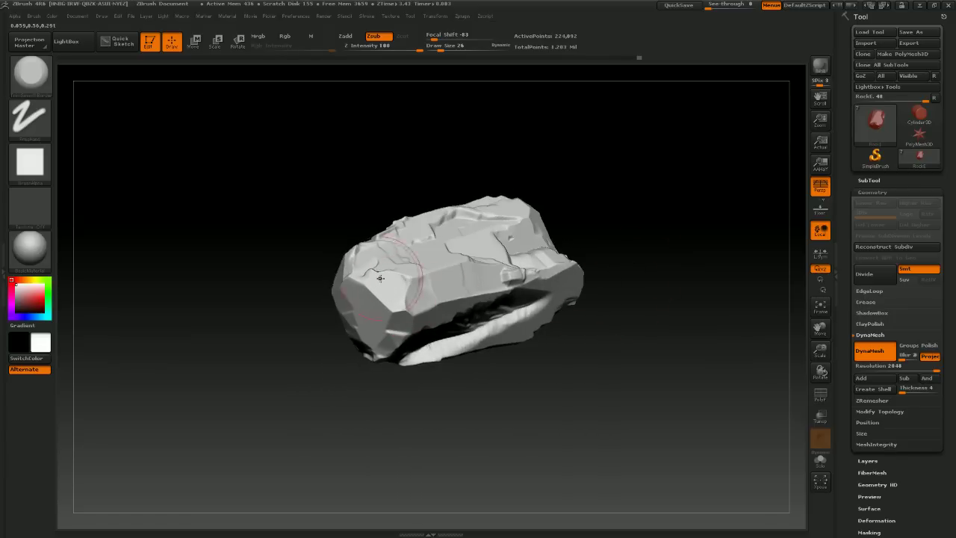
Bevel the straight upper edge of the large flat side and chip the corner edge at the rock's wide end
mouse_move(658, 261)
mouse_down()
mouse_move(658, 215)
mouse_move(695, 231)
mouse_move(625, 275)
mouse_move(644, 245)
mouse_move(602, 222)
mouse_move(568, 224)
mouse_up()
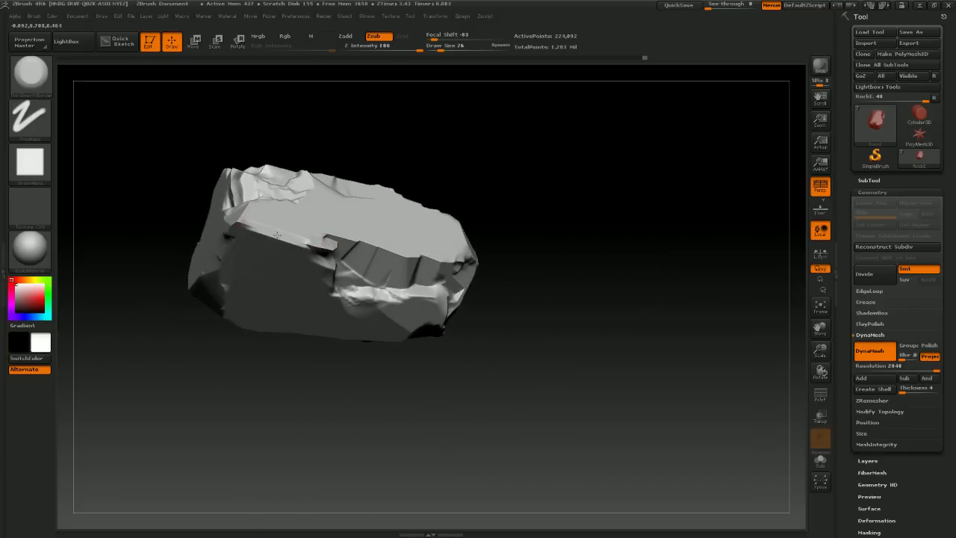
drag(251, 224, 304, 239)
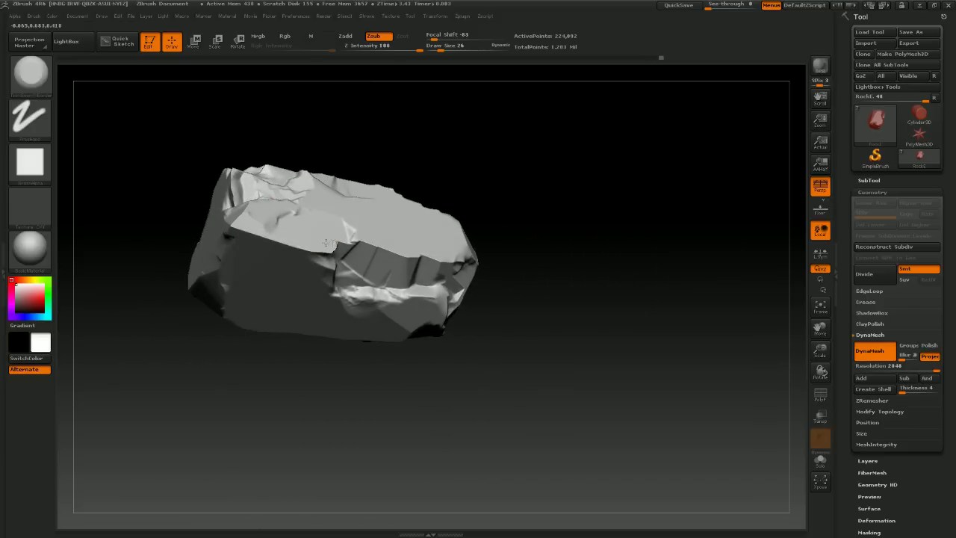
drag(620, 254, 608, 213)
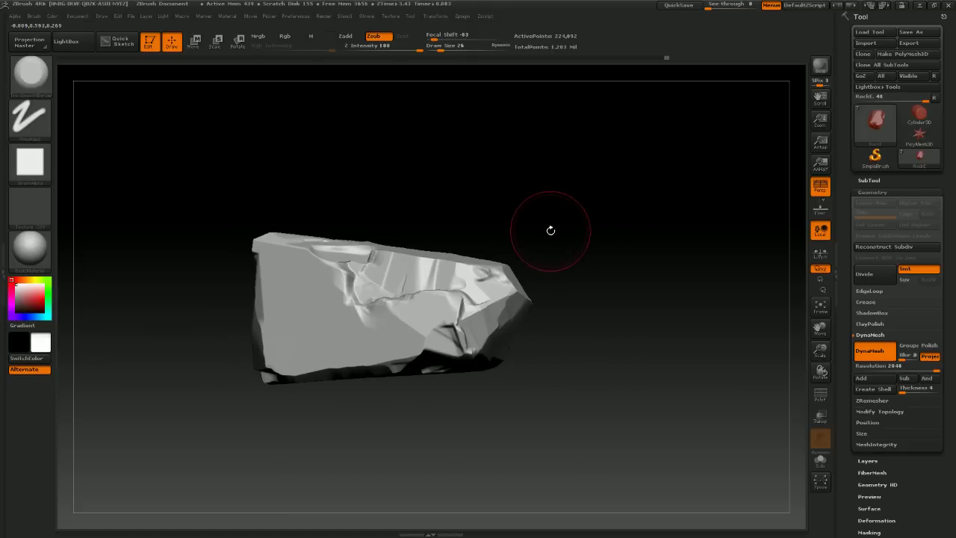
mouse_move(551, 245)
mouse_down()
mouse_move(561, 235)
mouse_move(564, 250)
mouse_up()
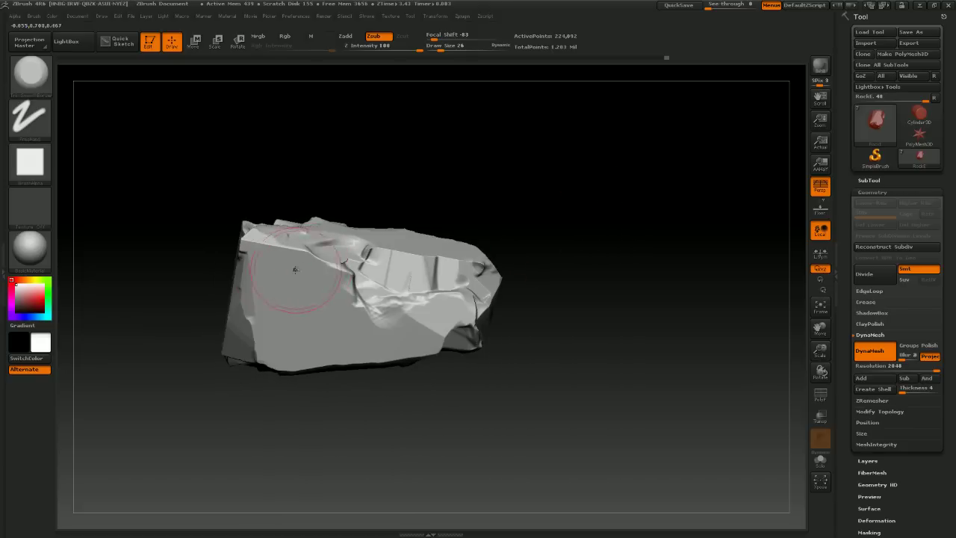
drag(417, 195, 493, 185)
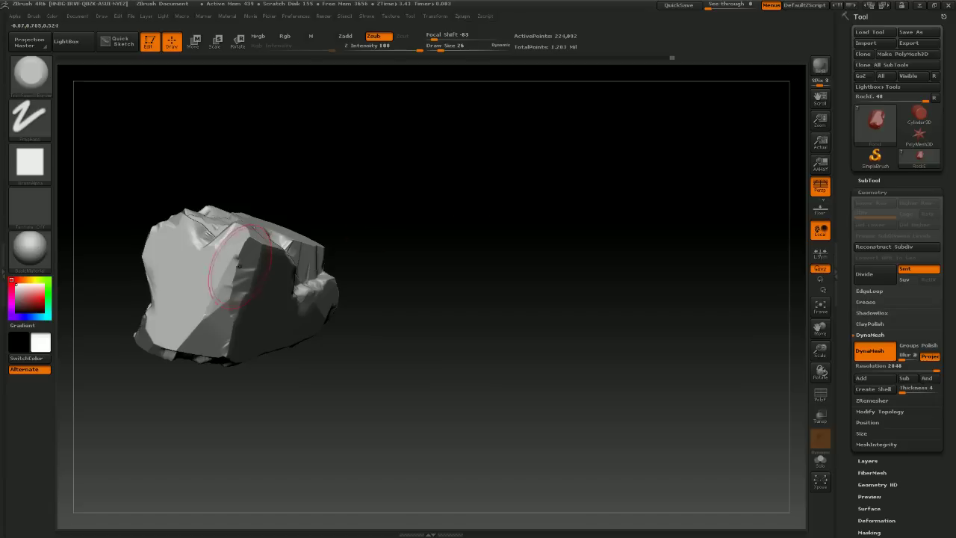
drag(234, 263, 258, 236)
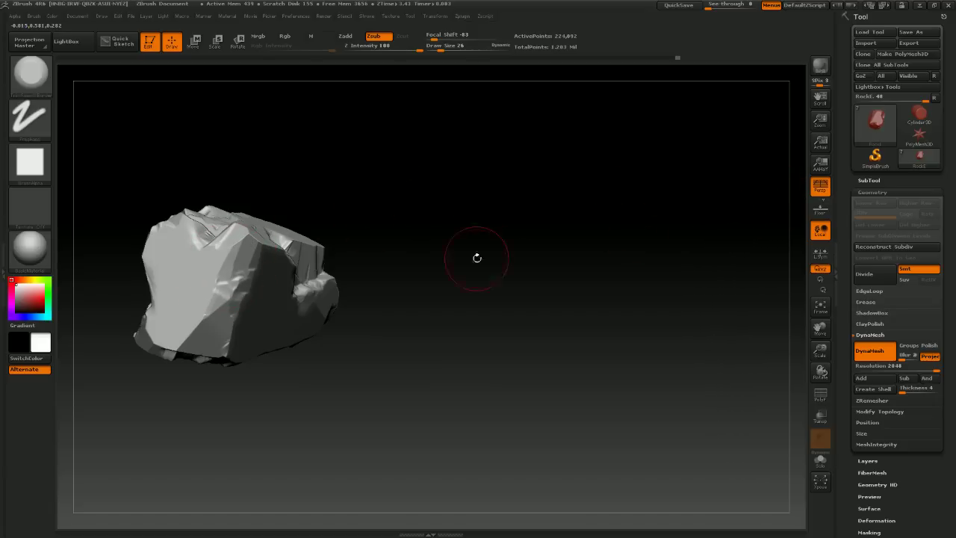
Smooth the ridge along the rock's long side and trim a flat angular ledge into it
drag(477, 258, 495, 250)
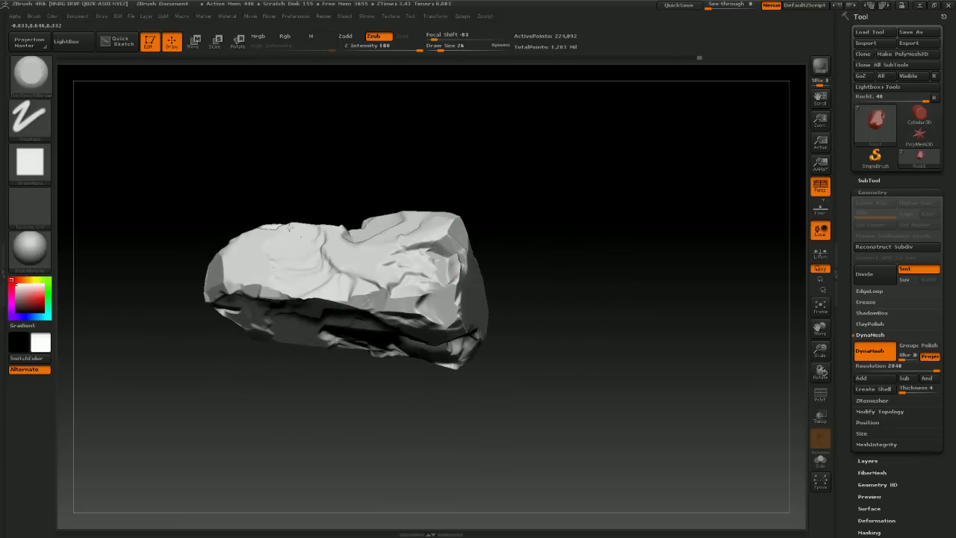
mouse_move(366, 149)
mouse_down()
mouse_move(425, 136)
mouse_move(436, 103)
mouse_move(434, 132)
mouse_up()
key(shift)
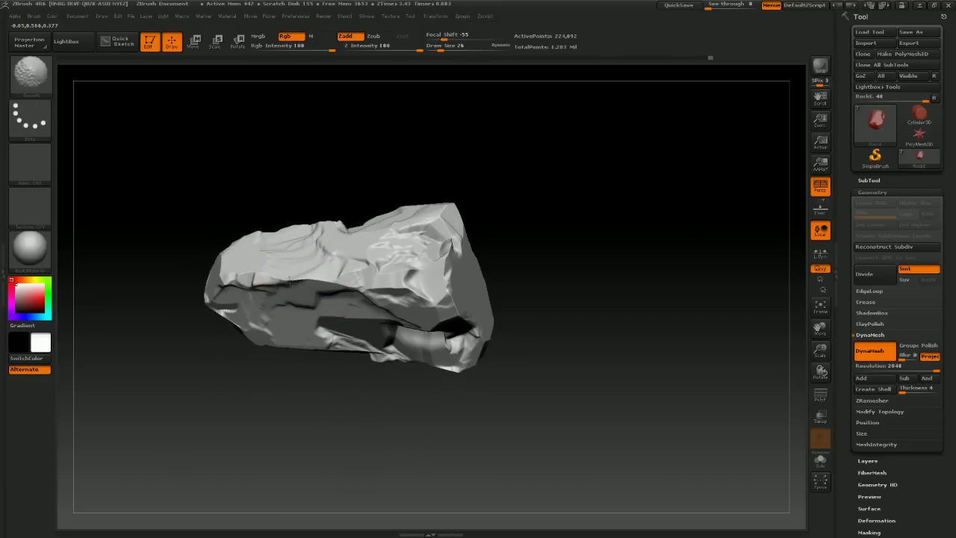
drag(290, 281, 297, 280)
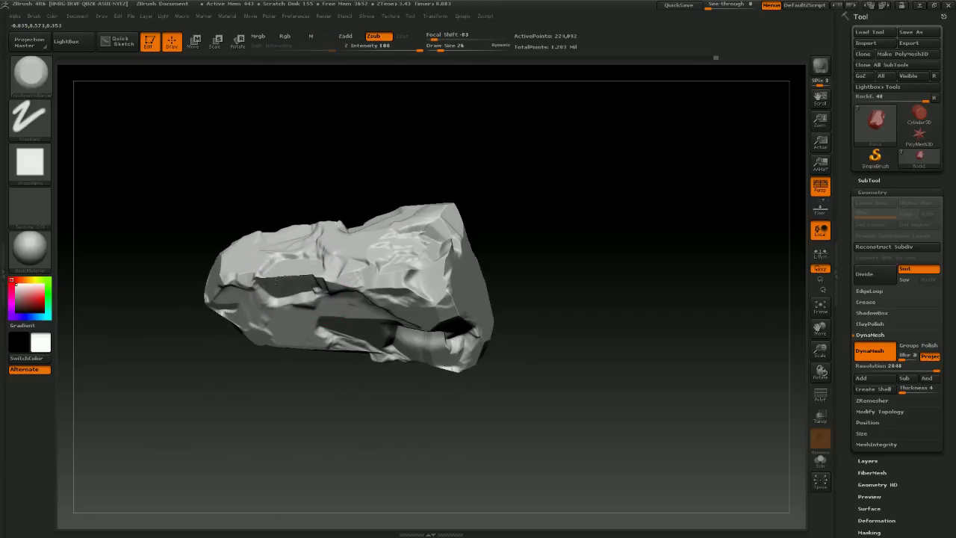
drag(404, 176, 454, 161)
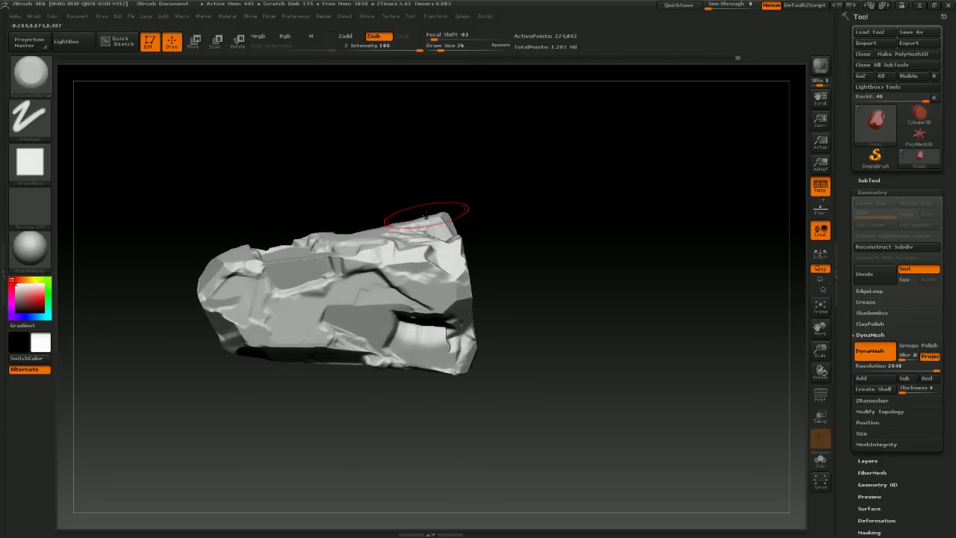
Remesh the rock with DynaMesh at resolution 2048
drag(530, 236, 561, 214)
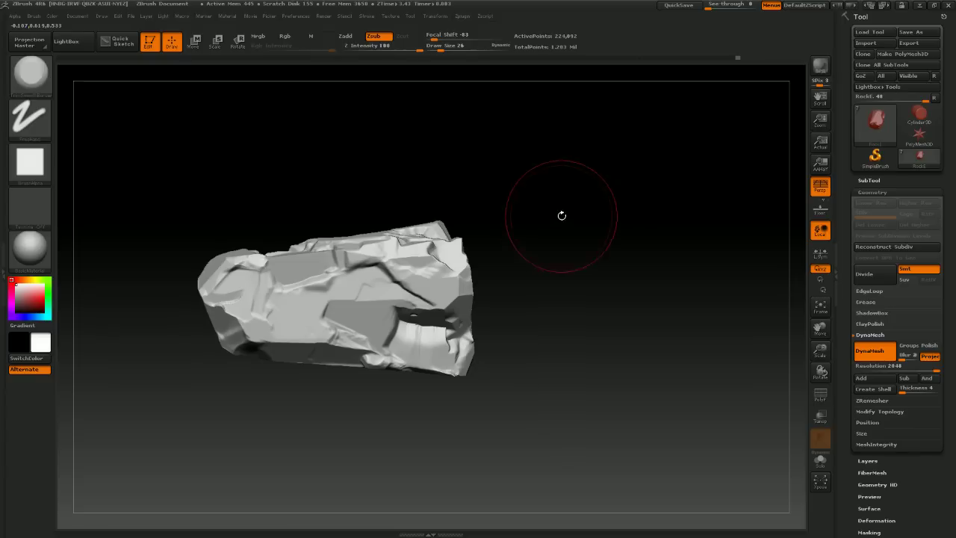
key(ctrl)
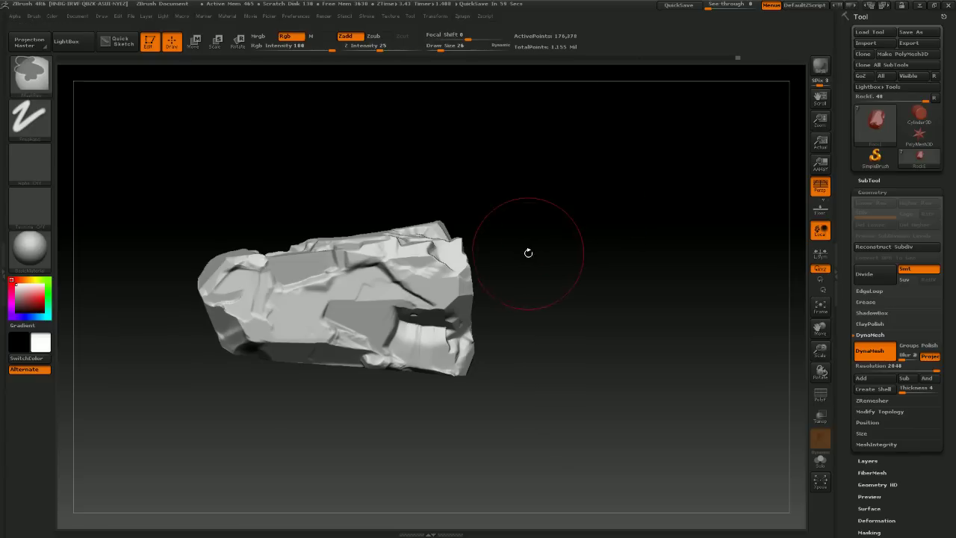
key(alt)
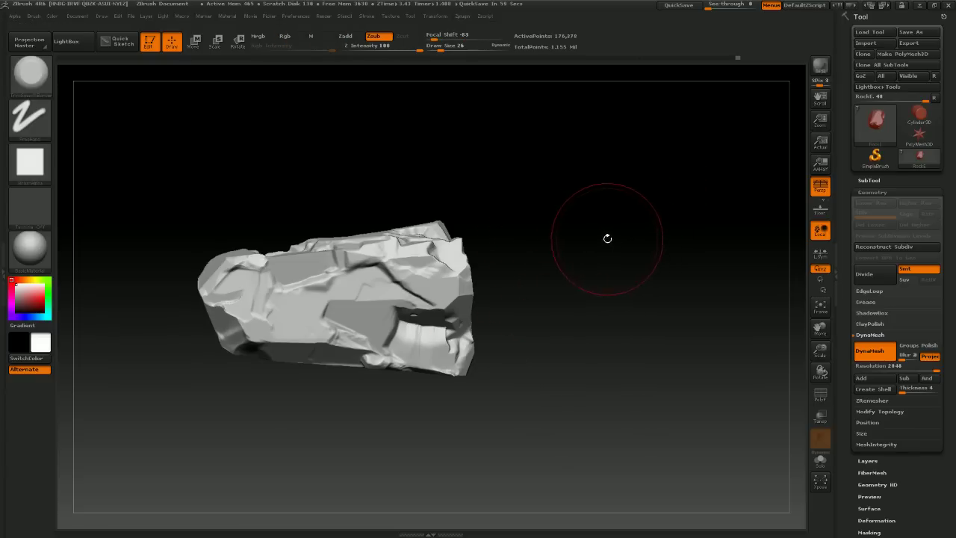
Switch to the ClayTubes brush and set the draw size to 20
drag(607, 238, 742, 228)
click(30, 79)
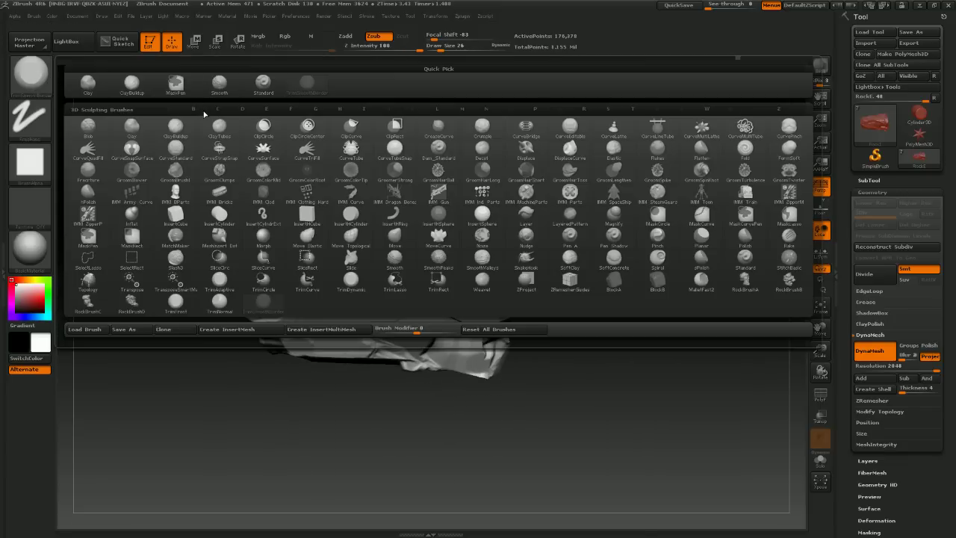
click(224, 131)
mouse_move(518, 214)
mouse_down()
mouse_move(590, 246)
mouse_move(610, 230)
mouse_up()
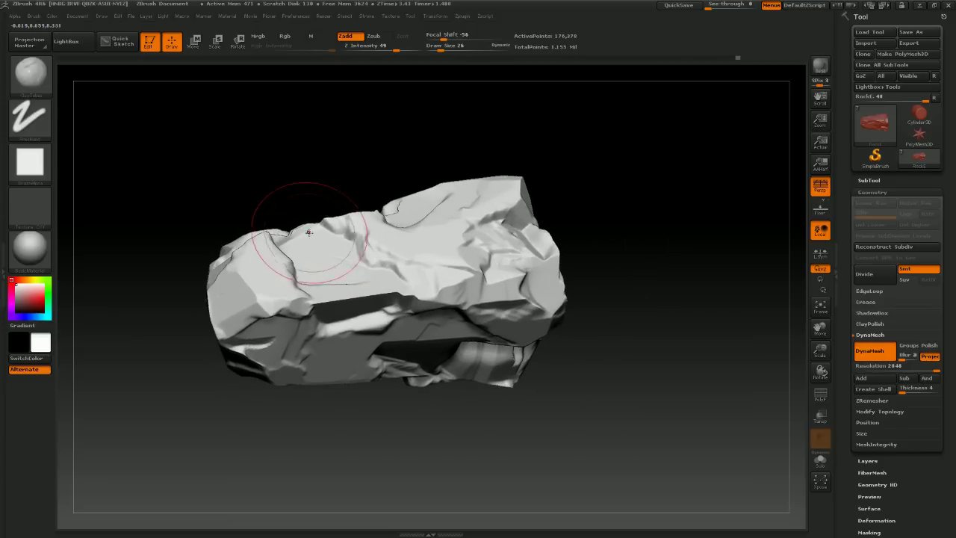
key(s)
drag(308, 216, 307, 217)
Build up layered clay slabs along the upper long side of the rock and wrap them around its wide end
mouse_move(588, 282)
mouse_down()
mouse_move(593, 231)
mouse_move(630, 236)
mouse_up()
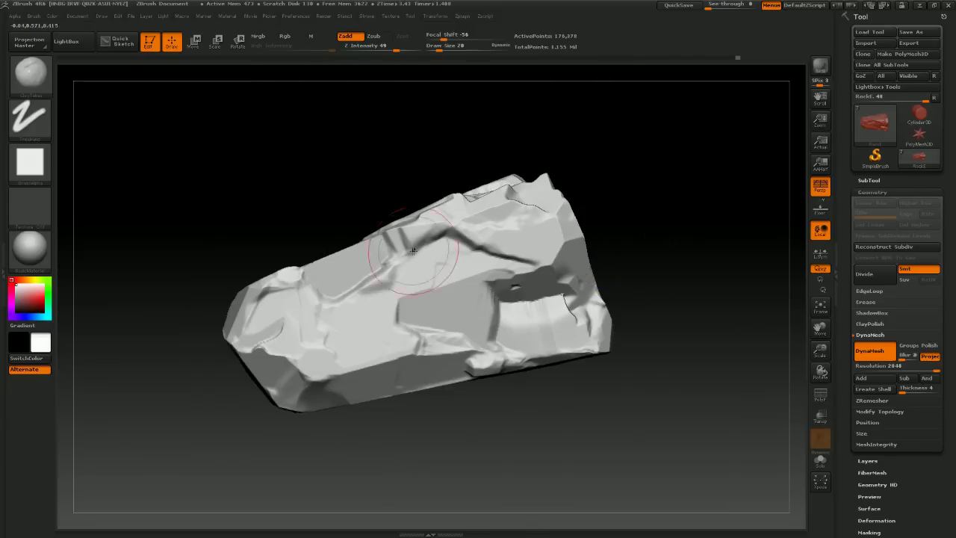
mouse_move(278, 317)
mouse_down()
mouse_move(360, 282)
mouse_move(325, 323)
mouse_move(543, 212)
mouse_up()
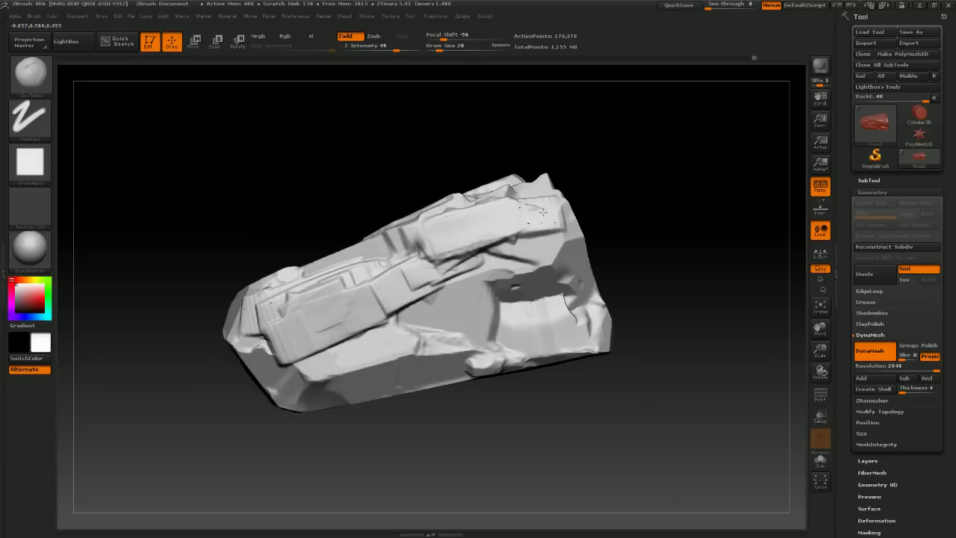
mouse_move(485, 238)
shift+mouse_down()
mouse_move(538, 213)
mouse_move(448, 228)
mouse_move(519, 212)
shift+mouse_up()
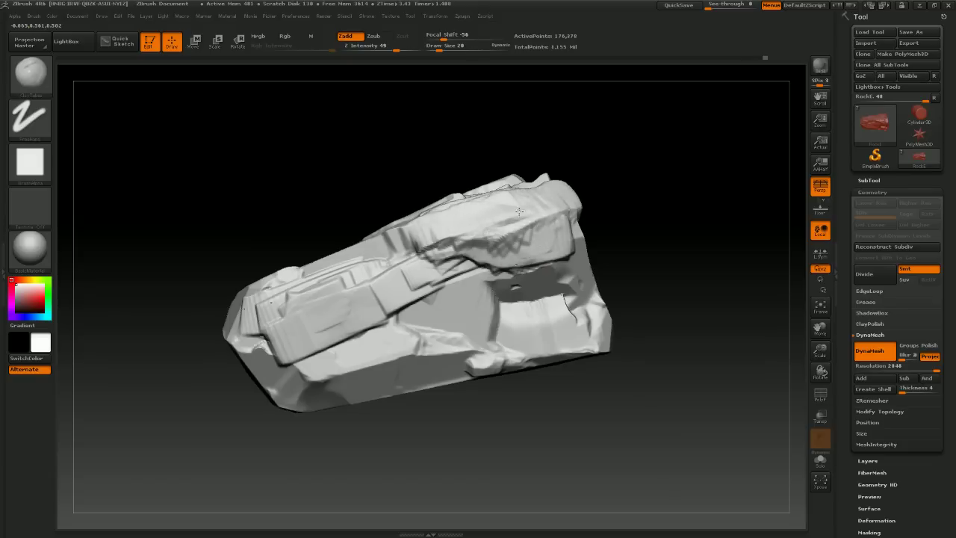
drag(694, 246, 648, 254)
mouse_move(538, 225)
mouse_down()
mouse_move(591, 183)
mouse_move(652, 196)
mouse_move(575, 218)
mouse_move(657, 224)
mouse_move(582, 239)
mouse_move(617, 226)
mouse_up()
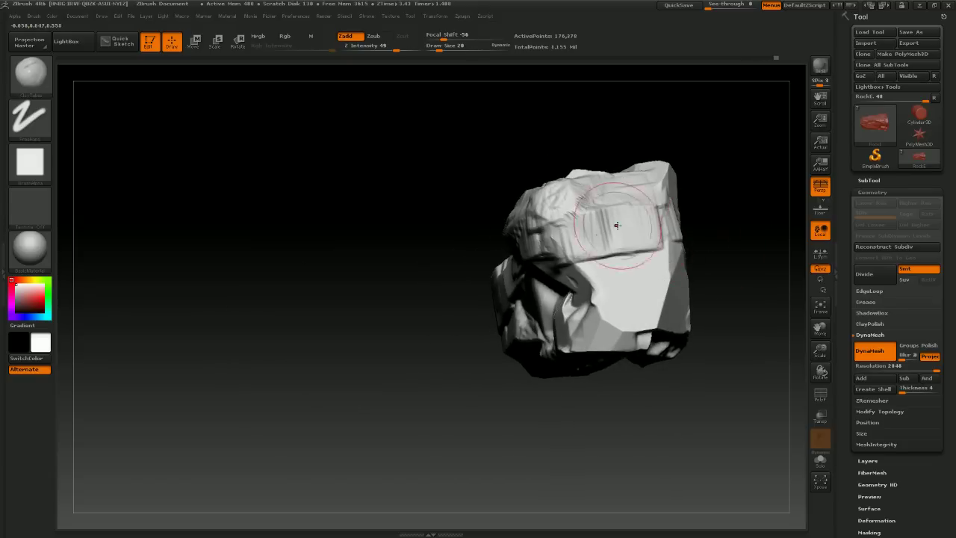
Fill the hollow beneath the built-up layer with clay strokes and add layered bulk to the rock's narrow end
mouse_move(764, 198)
alt+mouse_down()
mouse_move(679, 161)
mouse_move(711, 167)
mouse_move(591, 226)
alt+mouse_up()
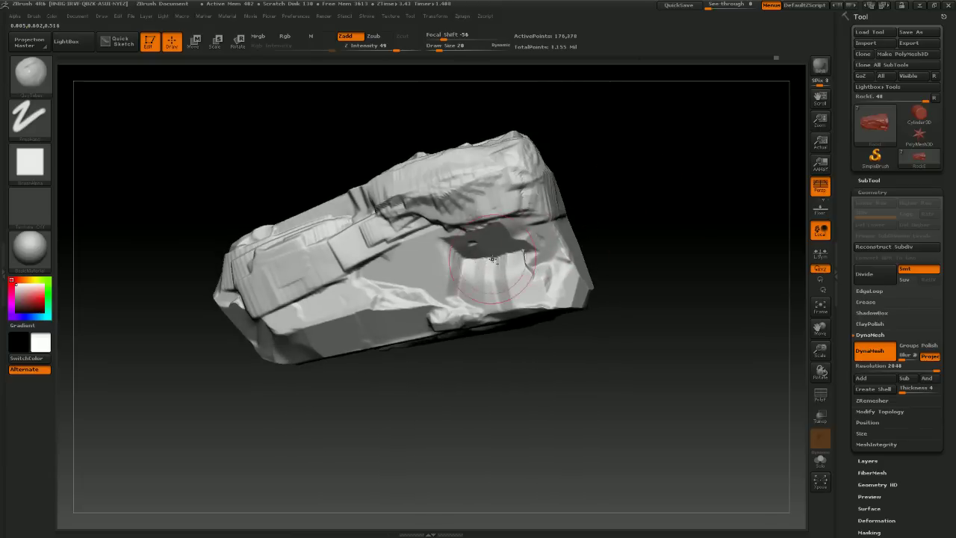
mouse_move(493, 260)
mouse_down()
mouse_move(508, 265)
mouse_move(546, 250)
mouse_move(540, 283)
mouse_up()
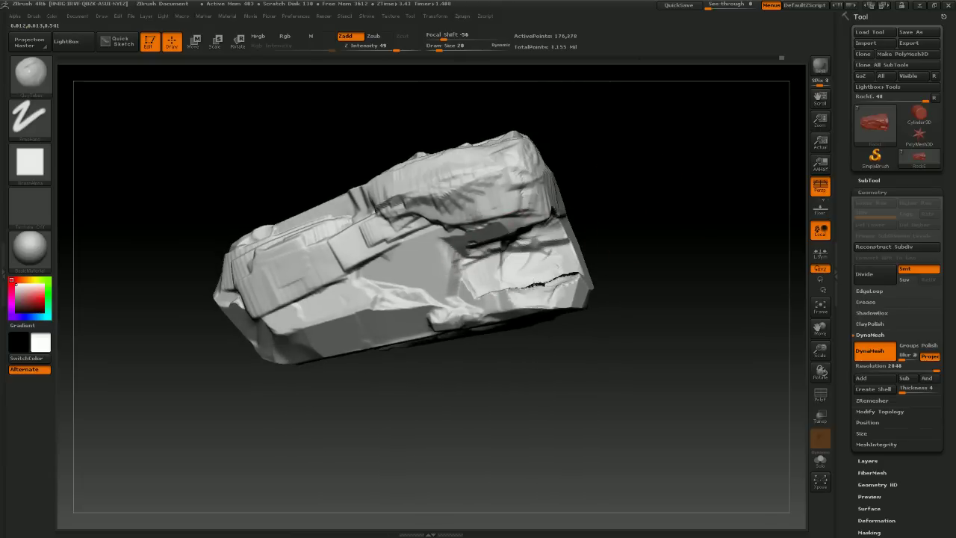
mouse_move(612, 225)
mouse_down()
mouse_move(651, 228)
mouse_move(631, 217)
mouse_move(650, 203)
mouse_move(586, 195)
mouse_move(560, 235)
mouse_move(579, 243)
mouse_up()
mouse_move(602, 140)
mouse_down()
mouse_move(632, 164)
mouse_move(676, 155)
mouse_up()
mouse_move(453, 171)
mouse_down()
mouse_move(374, 187)
mouse_move(464, 191)
mouse_move(358, 213)
mouse_up()
mouse_move(553, 192)
mouse_down()
mouse_move(650, 191)
mouse_move(643, 198)
mouse_up()
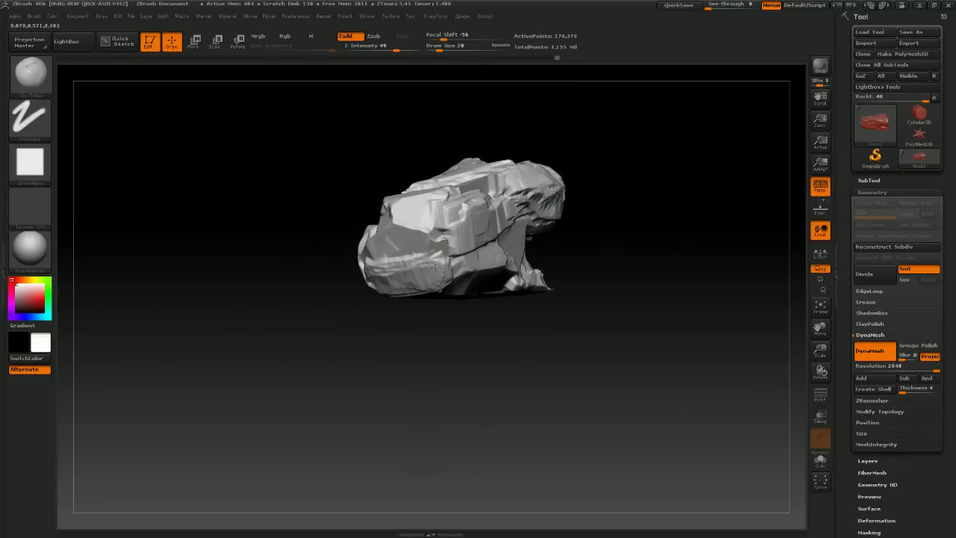
Build up overlapping clay planes on the large flat side, the narrow end and the carved recess of the rock
drag(616, 257, 535, 328)
mouse_move(691, 322)
mouse_down()
mouse_move(613, 327)
mouse_move(629, 331)
mouse_move(608, 288)
mouse_move(628, 268)
mouse_move(553, 272)
mouse_move(594, 256)
mouse_up()
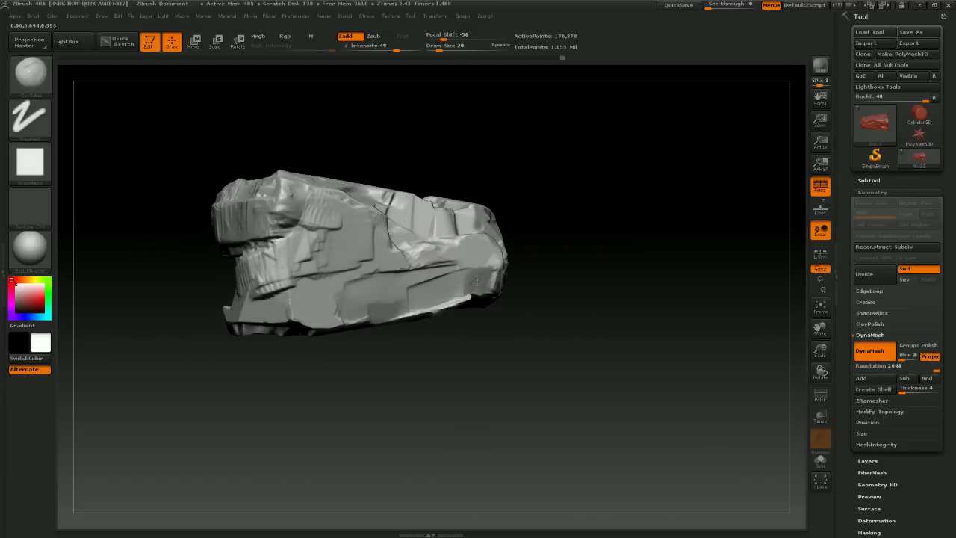
mouse_move(612, 261)
mouse_down()
mouse_move(615, 205)
mouse_move(449, 290)
mouse_up()
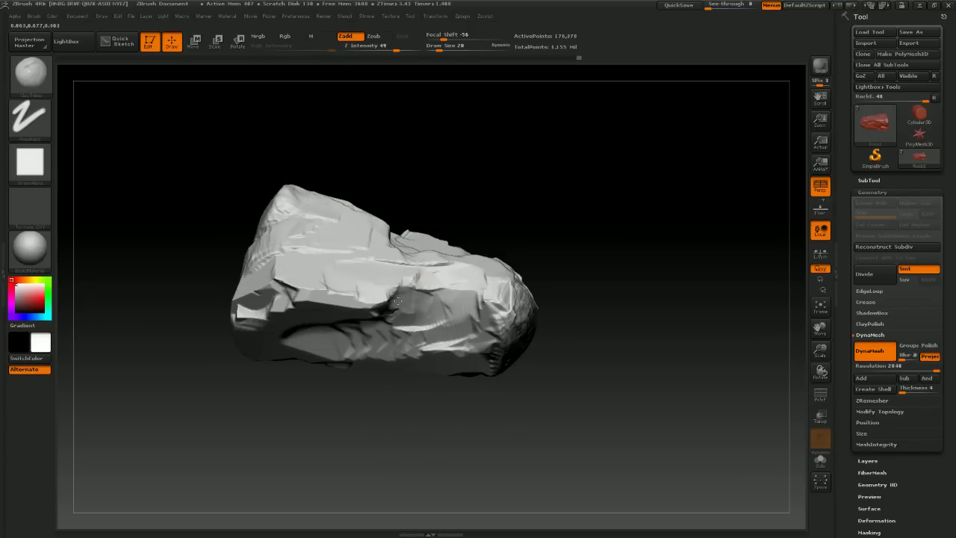
mouse_move(557, 213)
mouse_down()
mouse_move(573, 220)
mouse_move(570, 256)
mouse_move(599, 329)
mouse_move(583, 297)
mouse_move(558, 343)
mouse_move(612, 267)
mouse_move(558, 258)
mouse_move(616, 224)
mouse_move(641, 227)
mouse_move(527, 235)
mouse_up()
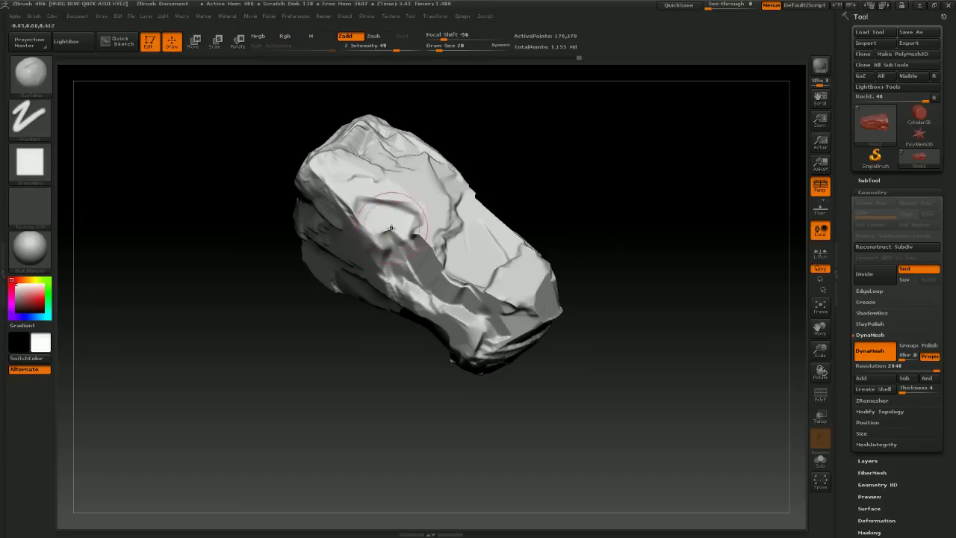
Show all the subtools, compare the rock with the tree and neighbouring rocks from several angles, and isolate the rock again
key(ctrl)
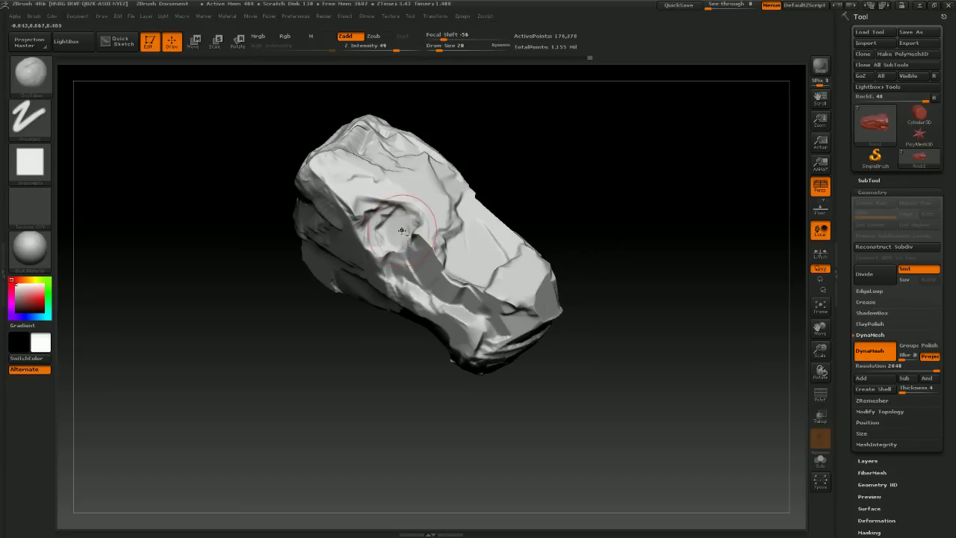
drag(627, 247, 564, 210)
click(863, 181)
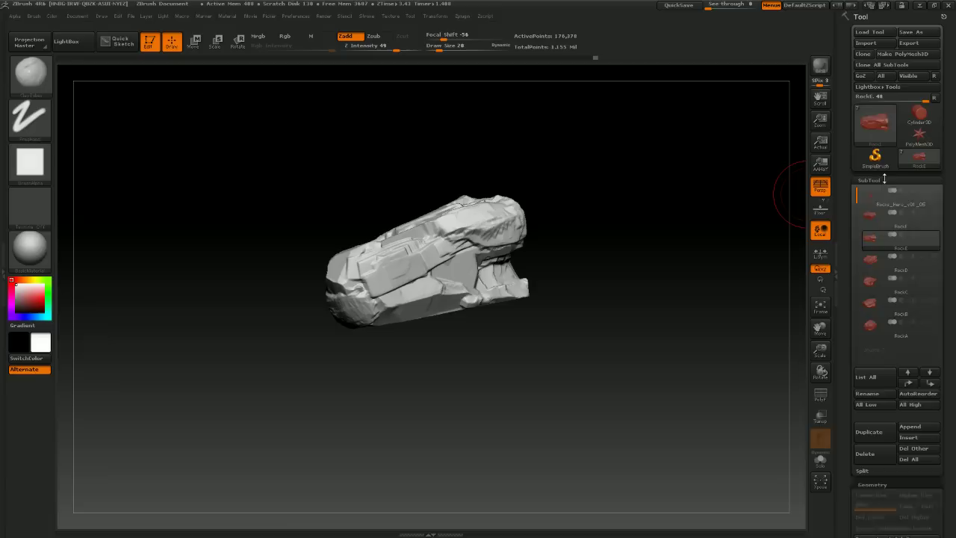
shift+click(933, 238)
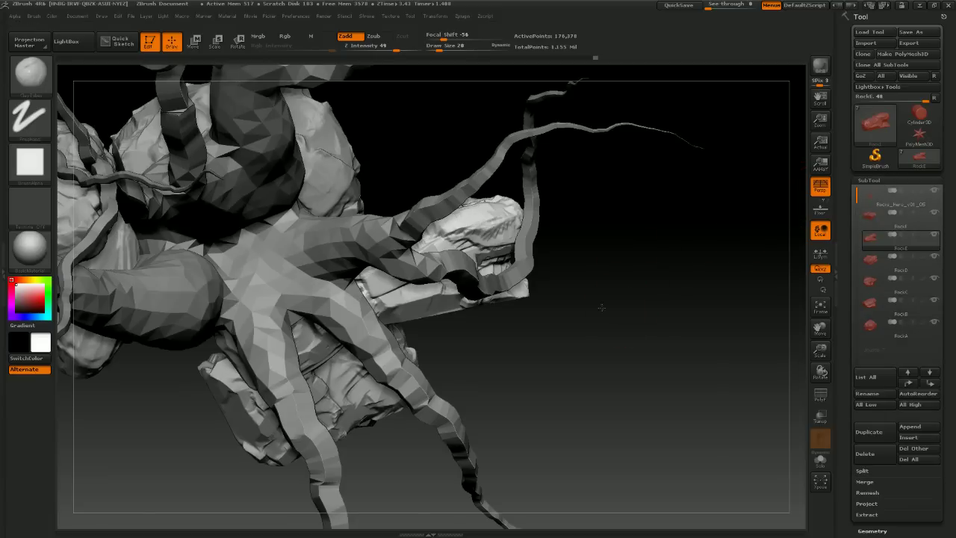
drag(601, 307, 580, 196)
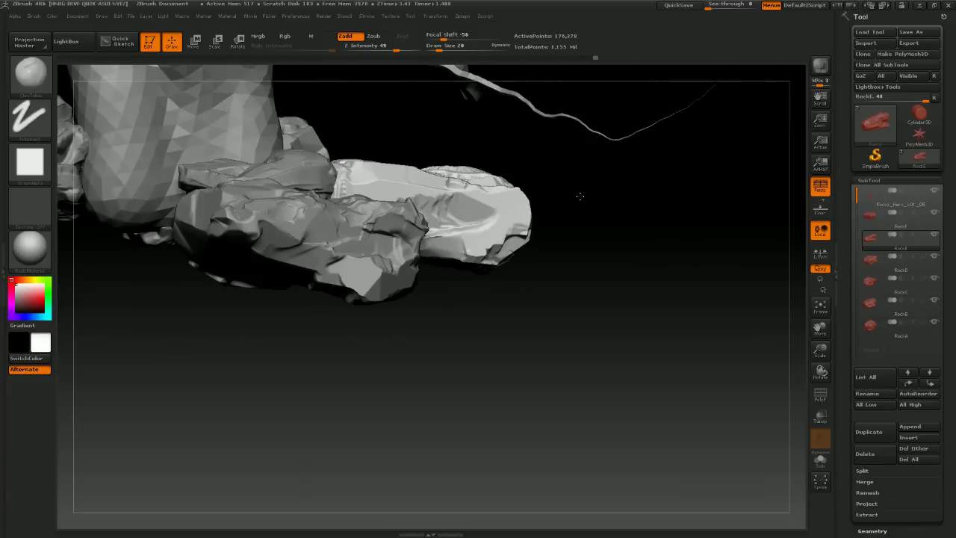
drag(548, 290, 499, 352)
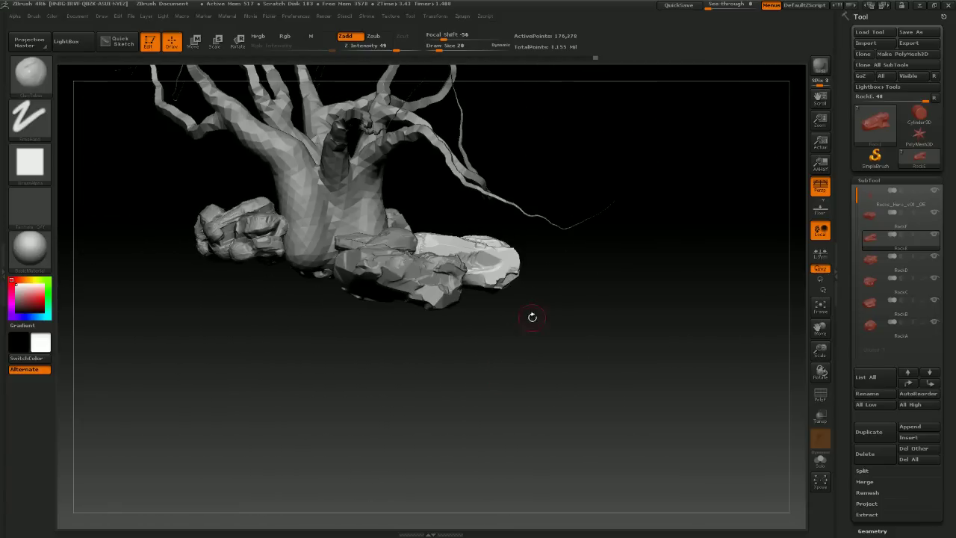
drag(532, 317, 587, 298)
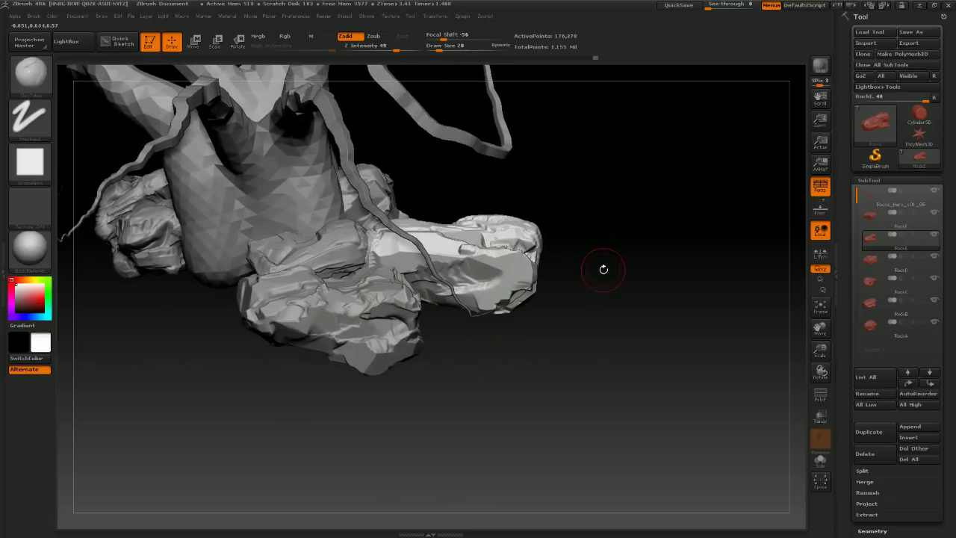
drag(569, 287, 687, 242)
alt+click(933, 235)
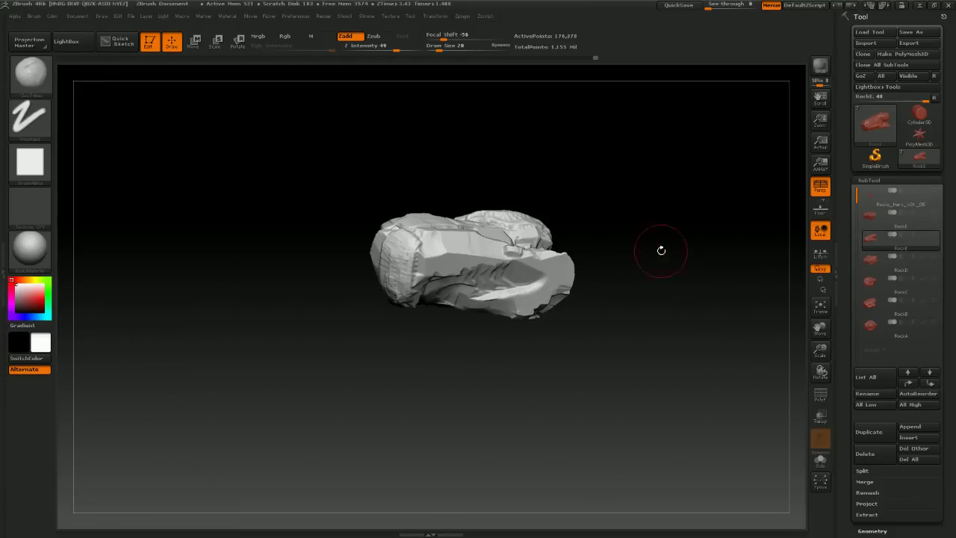
Build up layered clay slabs on the rock's wide end and wrap them onto the adjoining long side, undoing the last stroke
alt+drag(644, 287, 709, 286)
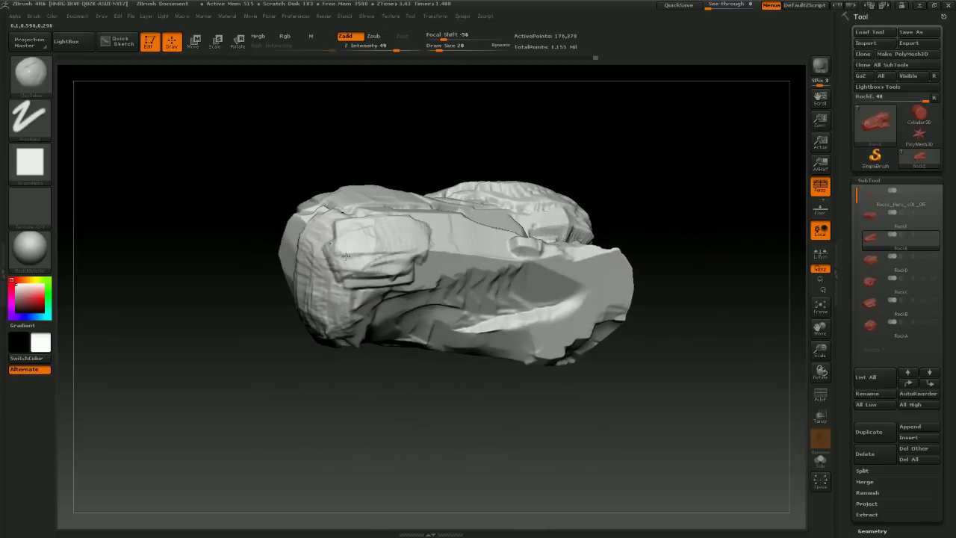
drag(303, 226, 315, 285)
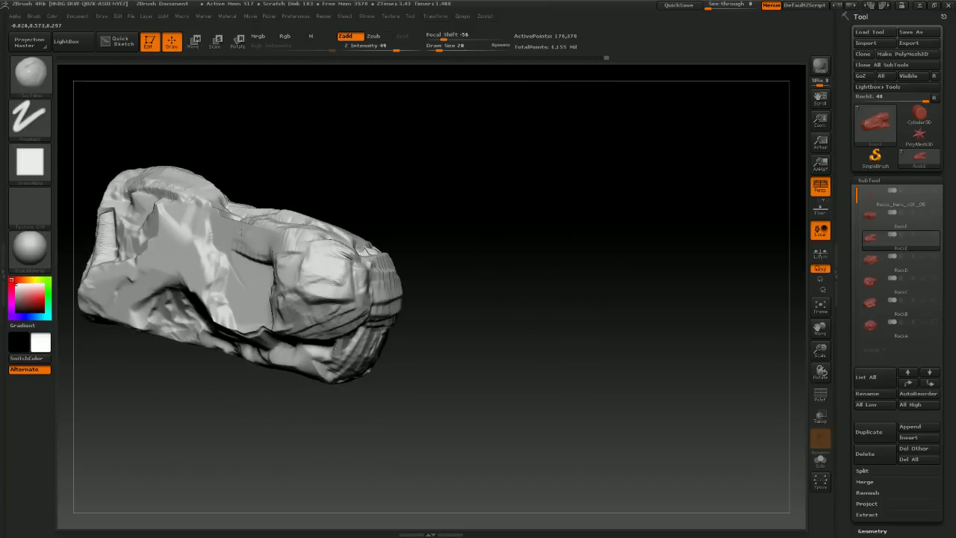
drag(460, 272, 455, 255)
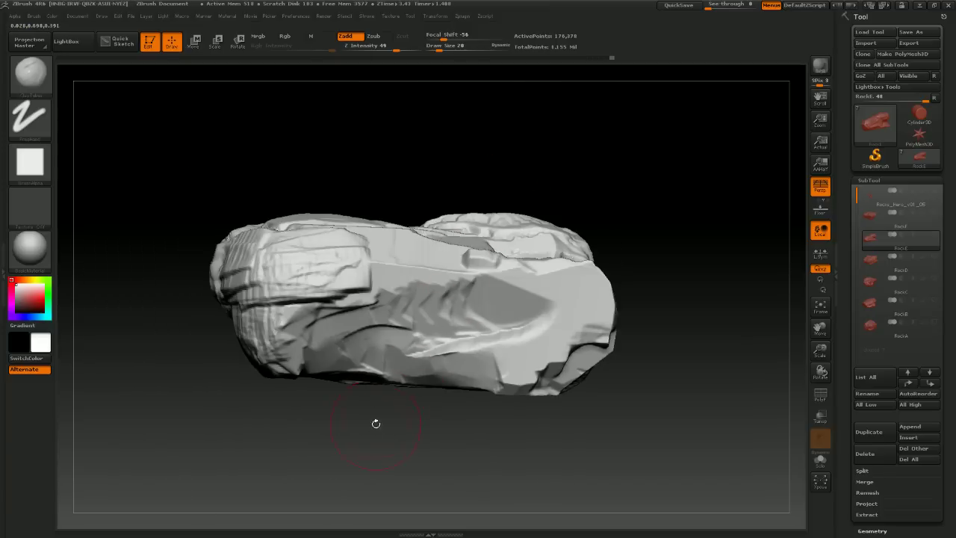
drag(376, 424, 376, 249)
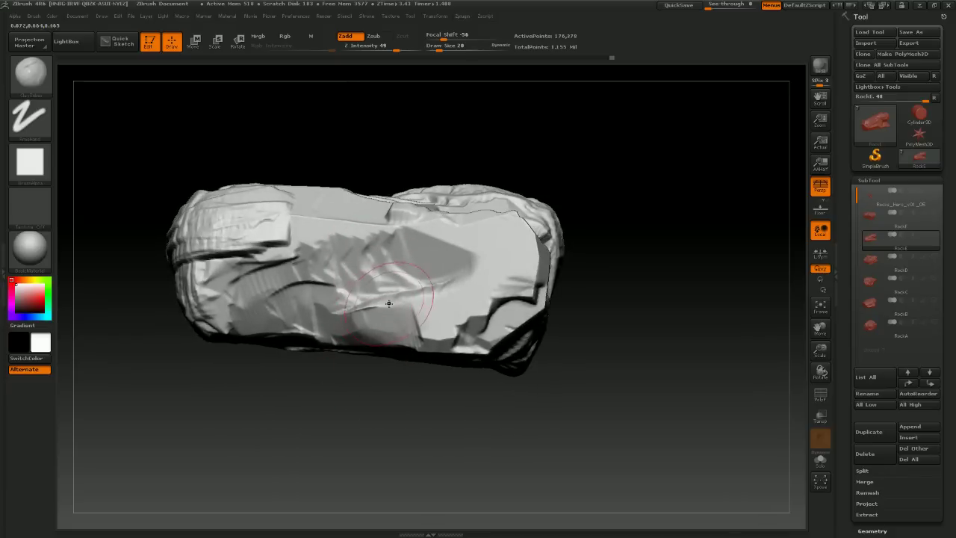
key(ctrl+z)
drag(523, 181, 572, 192)
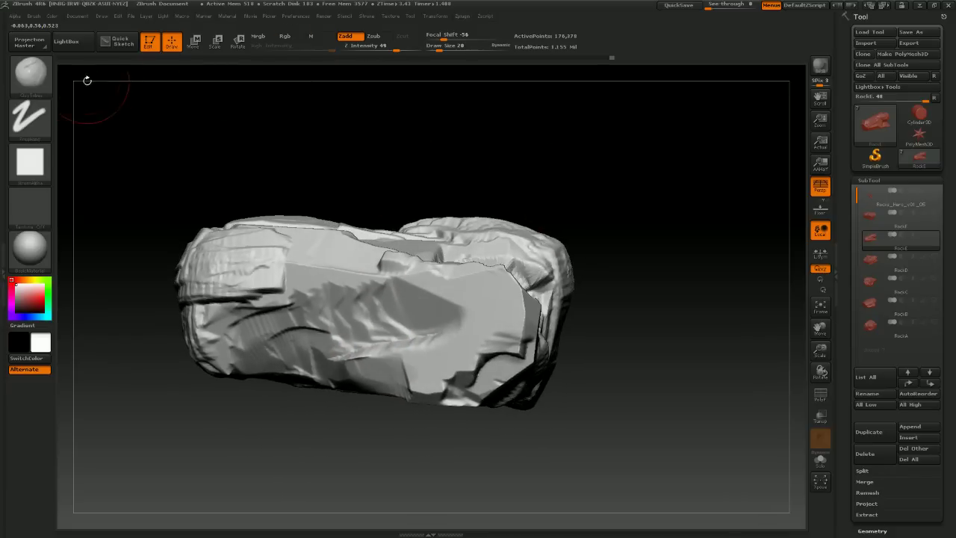
Switch to the Move brush and reshape the rock's upper contour and both ends with draw sizes from 20 up to 62
click(30, 73)
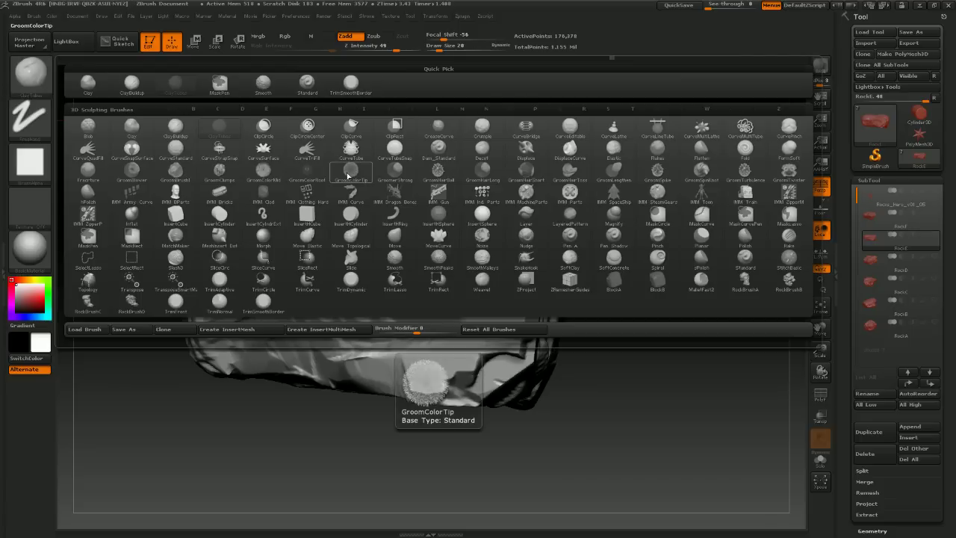
key(m)
click(394, 236)
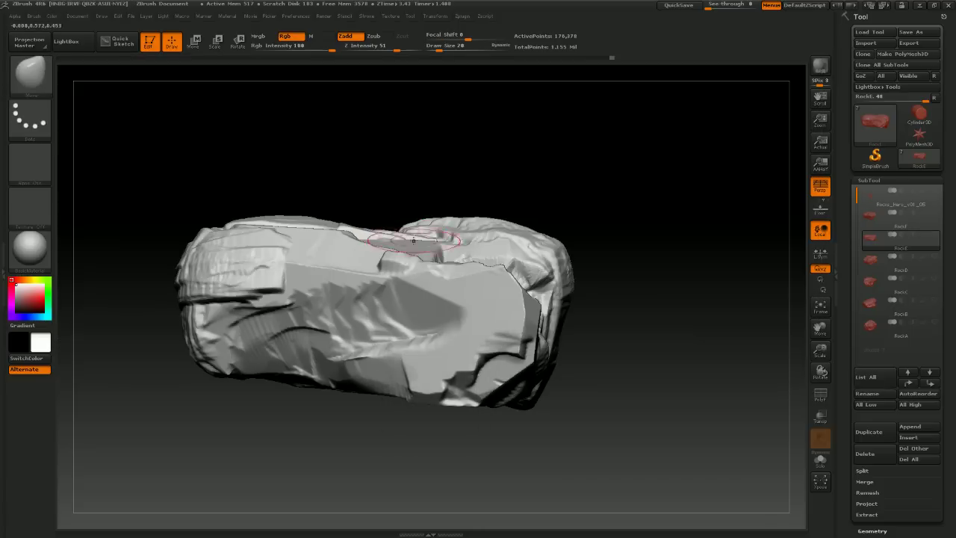
mouse_move(588, 271)
mouse_down()
mouse_move(636, 280)
mouse_move(609, 247)
mouse_up()
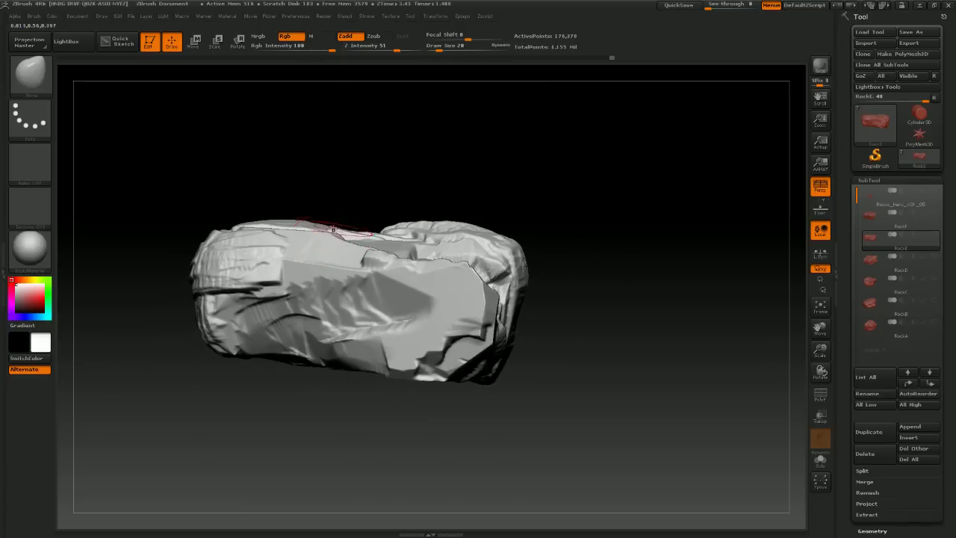
drag(343, 217, 347, 218)
mouse_move(262, 262)
mouse_down()
mouse_move(239, 267)
mouse_move(250, 270)
mouse_up()
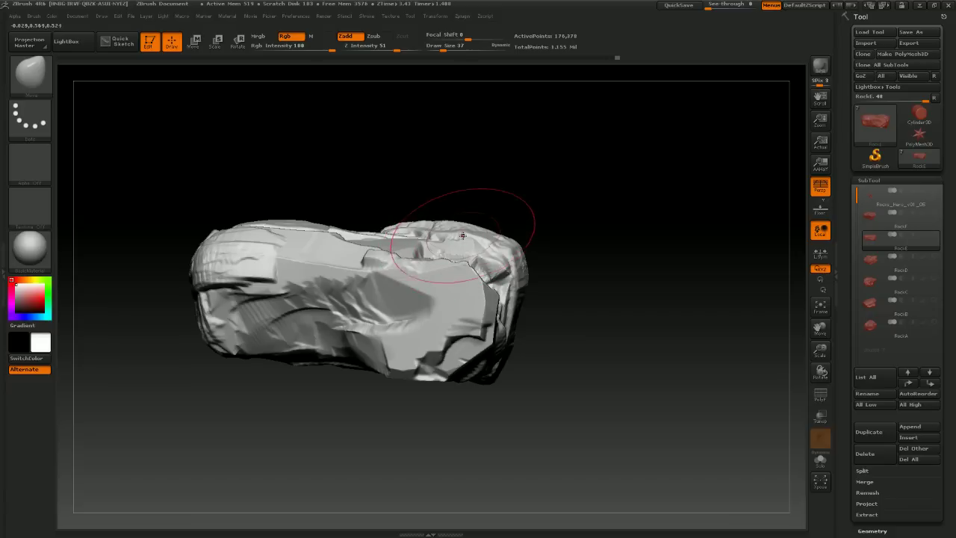
mouse_move(464, 236)
mouse_down()
mouse_move(523, 262)
mouse_move(630, 265)
mouse_move(655, 296)
mouse_move(673, 291)
mouse_move(642, 288)
mouse_up()
drag(228, 223, 195, 235)
mouse_move(435, 166)
mouse_down()
mouse_move(417, 136)
mouse_move(427, 117)
mouse_move(429, 149)
mouse_move(351, 269)
mouse_move(448, 171)
mouse_move(481, 178)
mouse_move(508, 211)
mouse_move(387, 216)
mouse_move(395, 232)
mouse_up()
key(s)
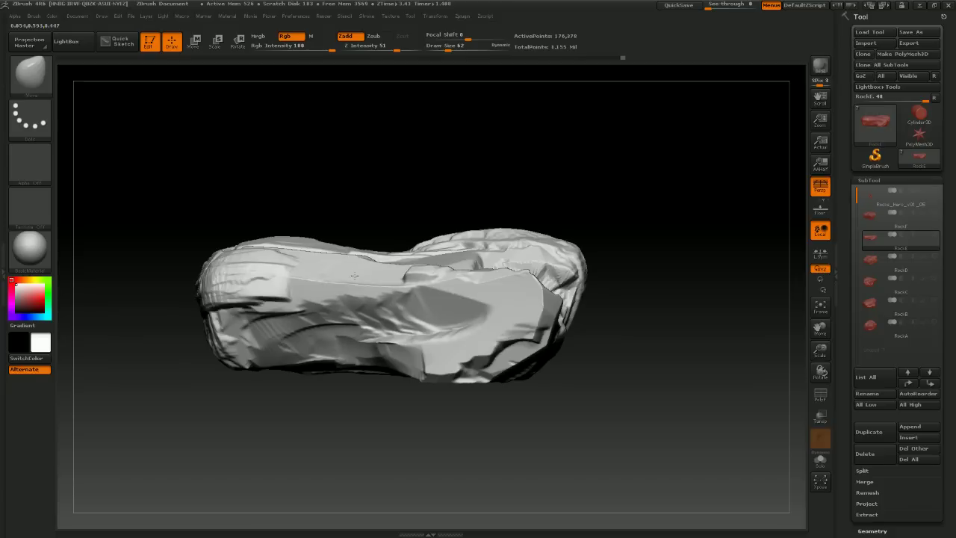
Switch to the TrimSmoothBorder brush, reduce the draw size to 30 and flatten the raised slab and ridge along the rock's upper surface
click(25, 75)
click(394, 86)
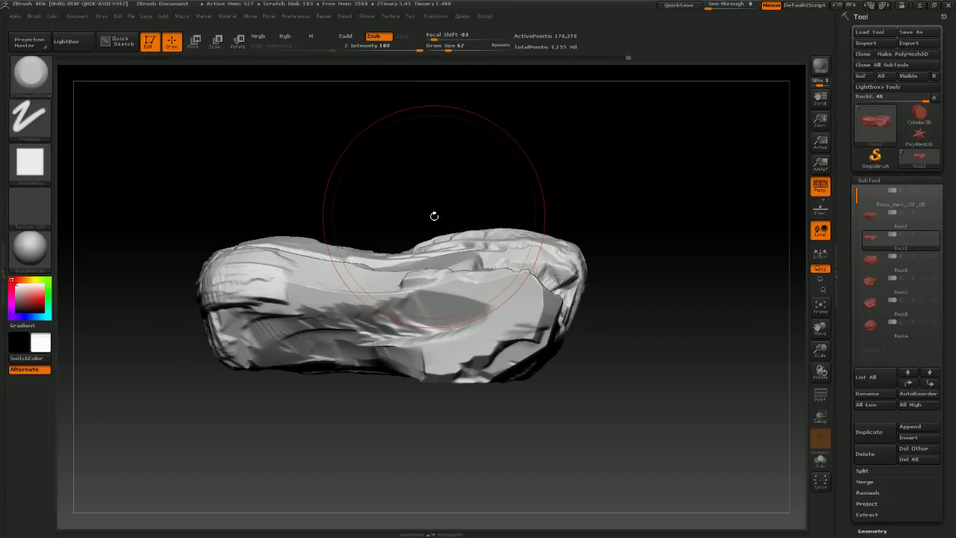
mouse_move(501, 178)
mouse_down()
mouse_move(516, 190)
mouse_move(473, 218)
mouse_move(430, 217)
mouse_move(504, 222)
mouse_up()
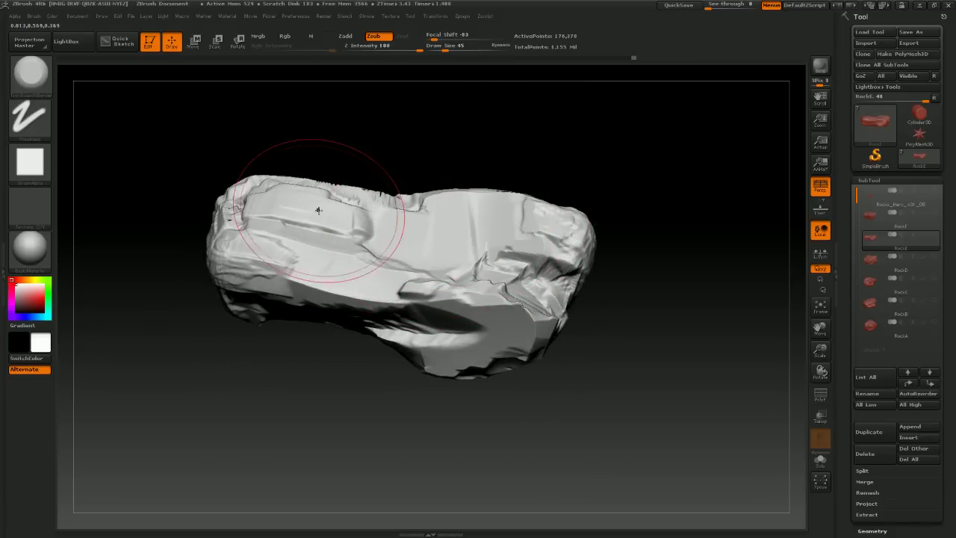
key(s)
drag(329, 206, 323, 207)
mouse_move(470, 121)
mouse_down()
mouse_move(364, 191)
mouse_move(333, 173)
mouse_up()
mouse_move(338, 158)
mouse_down()
mouse_move(316, 155)
mouse_move(360, 202)
mouse_move(395, 219)
mouse_up()
mouse_move(541, 185)
mouse_down()
mouse_move(604, 145)
mouse_move(538, 184)
mouse_move(476, 165)
mouse_up()
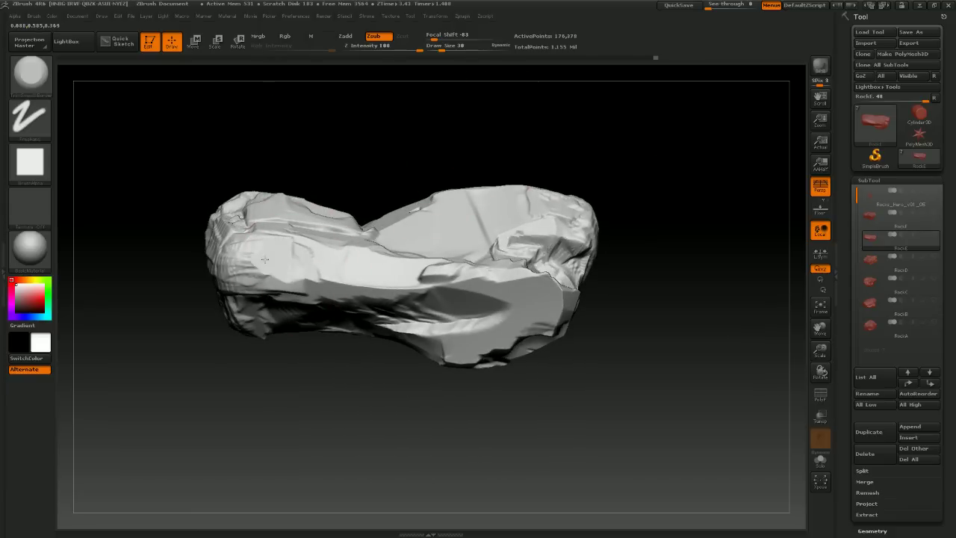
Shave the striped clay layers on the rock's layered end and adjoining side into flat facets
mouse_move(292, 259)
mouse_down()
mouse_move(261, 228)
mouse_move(231, 239)
mouse_up()
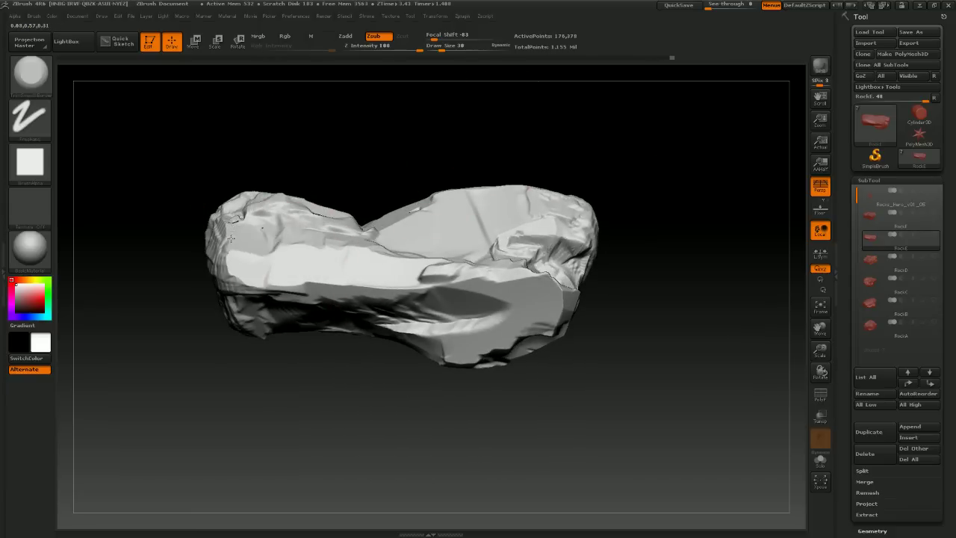
mouse_move(590, 127)
mouse_down()
mouse_move(570, 118)
mouse_move(568, 237)
mouse_up()
drag(411, 269, 437, 258)
mouse_move(612, 250)
mouse_down()
mouse_move(640, 281)
mouse_move(635, 224)
mouse_up()
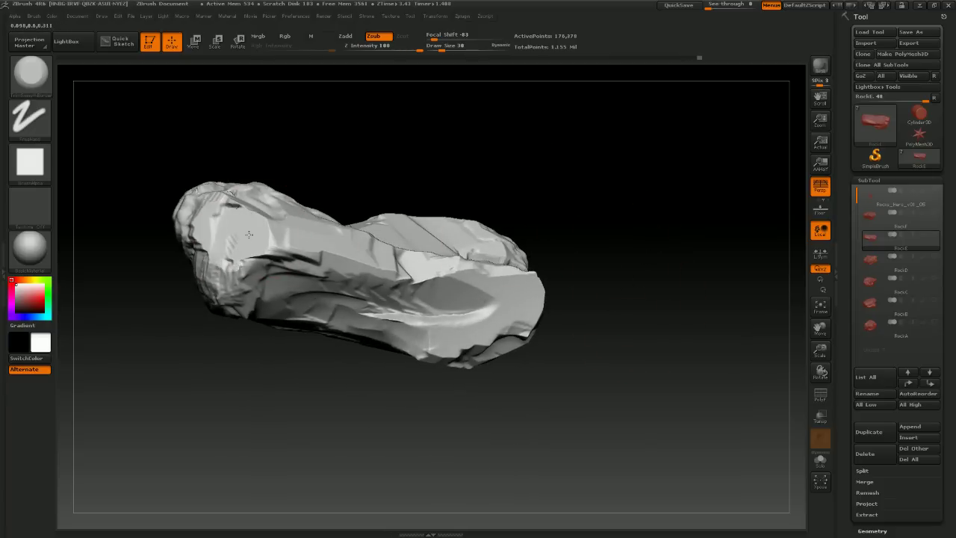
drag(249, 258, 261, 276)
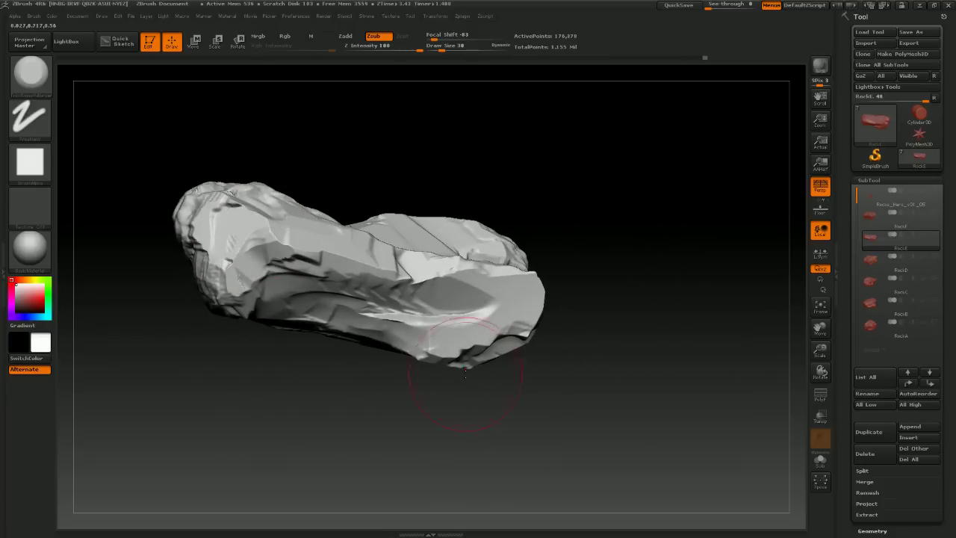
Trim broad flat planes into the opposite long side, the remaining clay ridges and the notched end of the rock
mouse_move(449, 417)
mouse_down()
mouse_move(436, 404)
mouse_move(442, 364)
mouse_move(373, 390)
mouse_move(420, 304)
mouse_move(448, 289)
mouse_move(333, 275)
mouse_up()
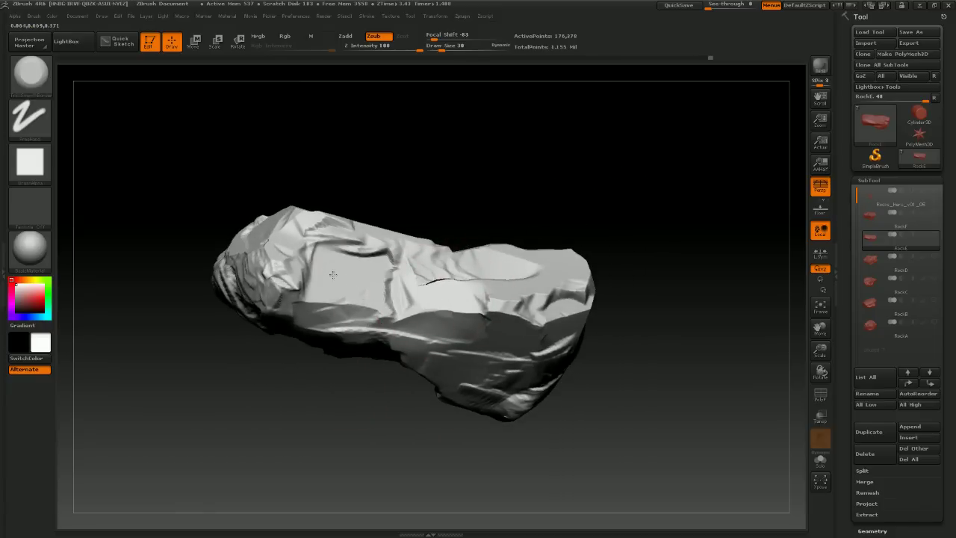
drag(273, 269, 260, 295)
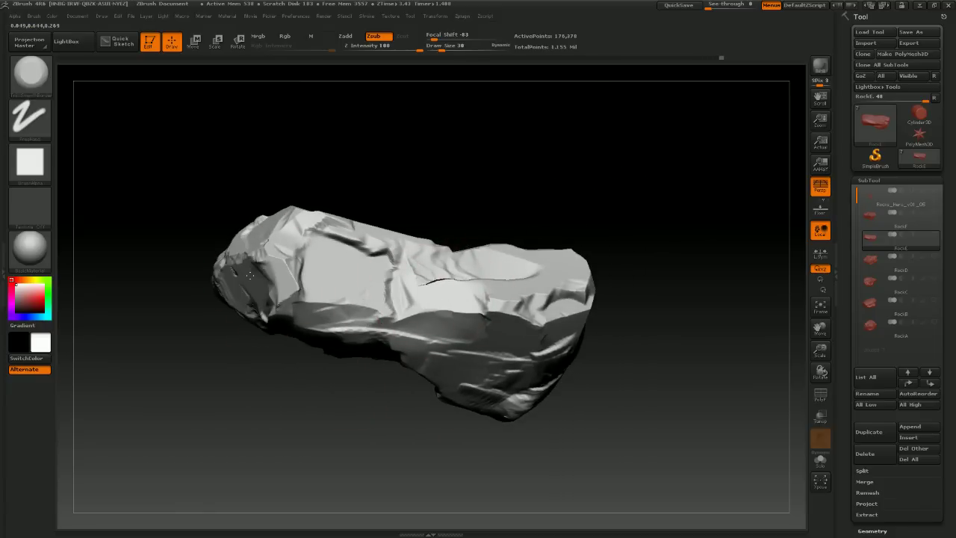
mouse_move(314, 374)
mouse_down()
mouse_move(512, 372)
mouse_move(366, 412)
mouse_move(462, 391)
mouse_move(408, 322)
mouse_move(446, 273)
mouse_move(408, 199)
mouse_up()
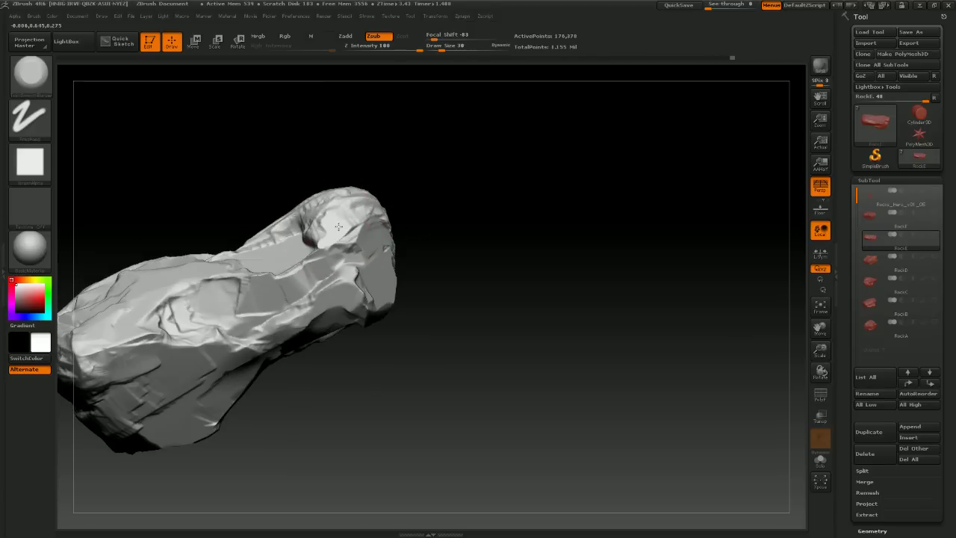
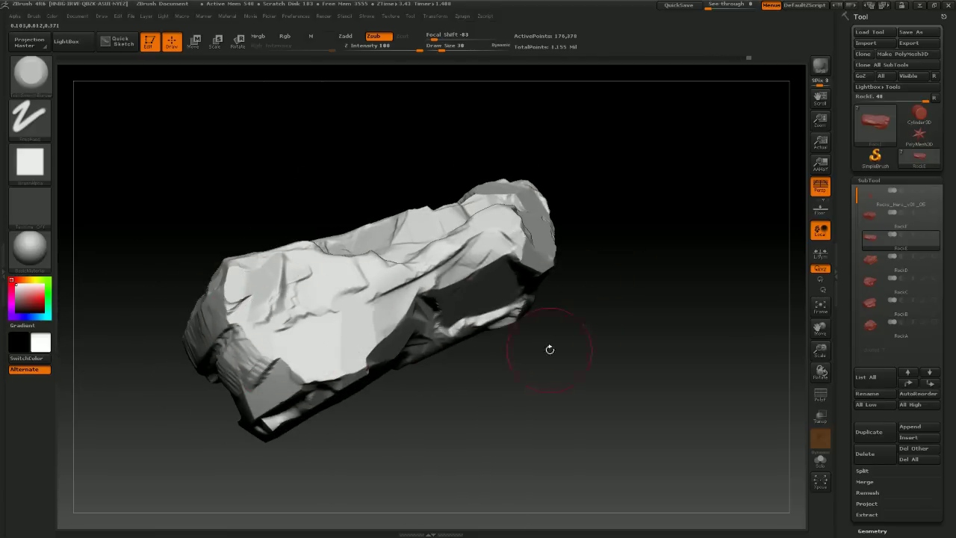
drag(512, 337, 590, 333)
drag(460, 211, 441, 198)
mouse_move(216, 412)
mouse_down()
mouse_move(336, 230)
mouse_move(429, 167)
mouse_move(322, 322)
mouse_move(381, 186)
mouse_move(322, 369)
mouse_move(450, 207)
mouse_move(343, 350)
mouse_up()
mouse_move(394, 297)
mouse_down()
mouse_move(450, 254)
mouse_move(463, 276)
mouse_move(493, 229)
mouse_move(418, 277)
mouse_up()
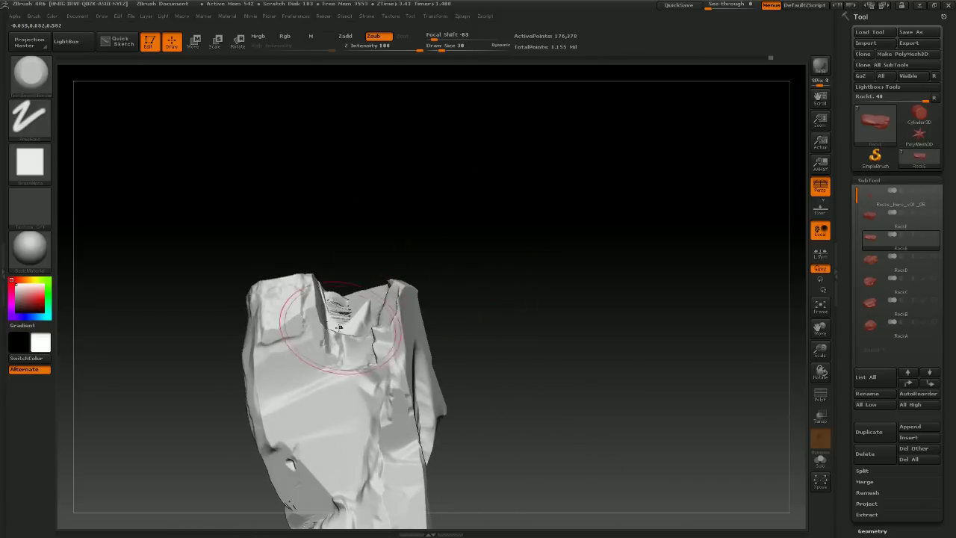
Apply the Flat Color material to check the rock's silhouette, and restore BasicMaterial
drag(351, 265, 486, 174)
click(26, 258)
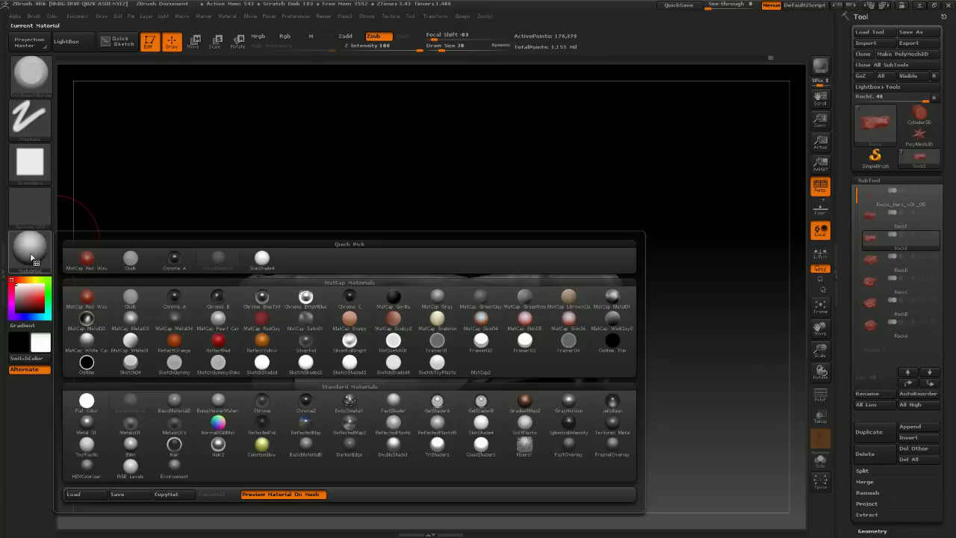
click(86, 404)
drag(620, 222, 658, 216)
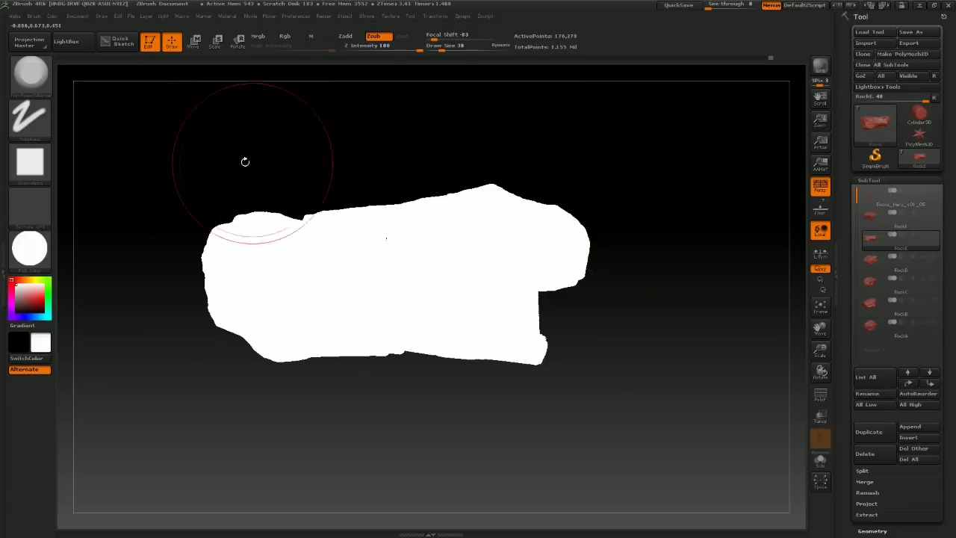
click(26, 258)
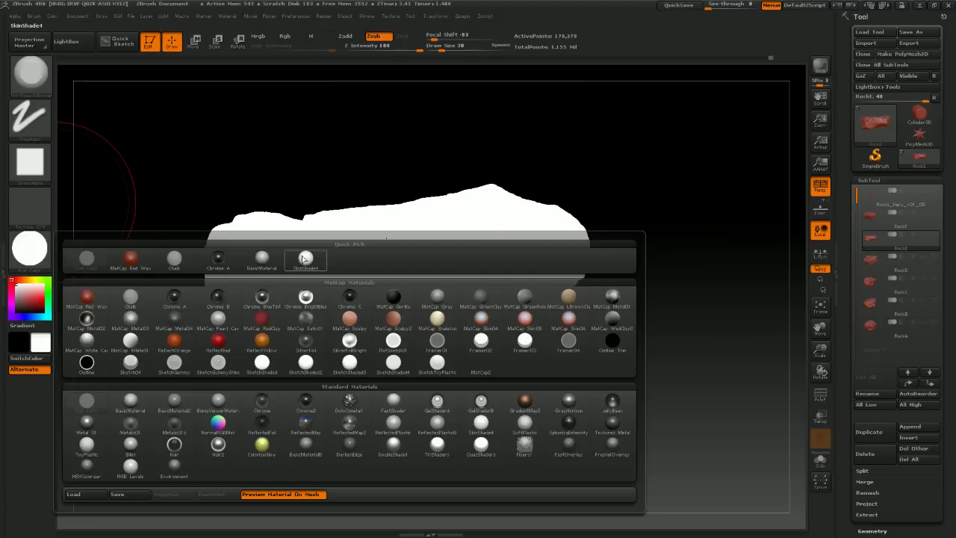
click(263, 257)
drag(635, 216, 609, 203)
Cut hard-edged facets across the rock's narrow middle, its long side and the upper edge of the saddle
drag(605, 336, 523, 225)
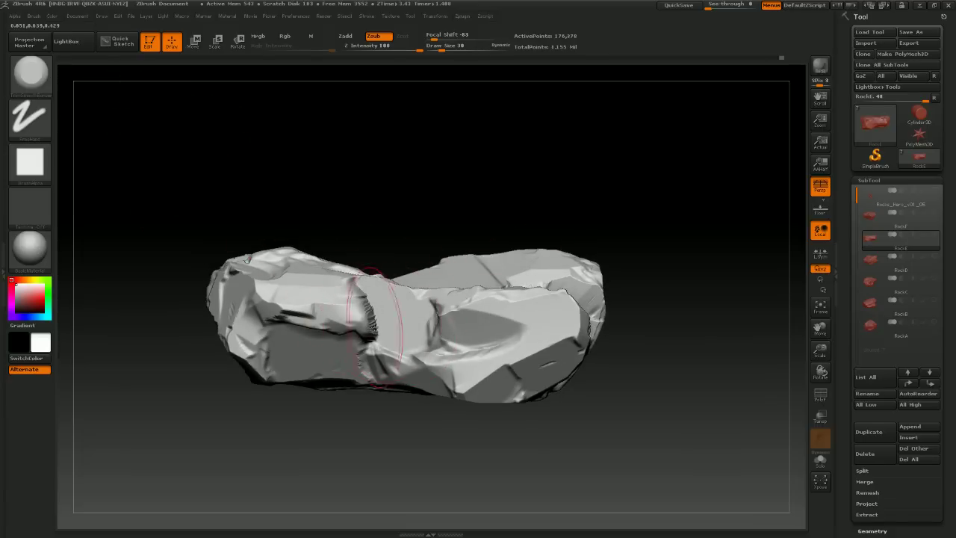
mouse_move(476, 224)
mouse_down()
mouse_move(537, 147)
mouse_move(492, 224)
mouse_up()
drag(527, 273, 523, 224)
mouse_move(450, 186)
alt+mouse_down()
mouse_move(672, 331)
mouse_move(453, 149)
mouse_move(410, 217)
alt+mouse_up()
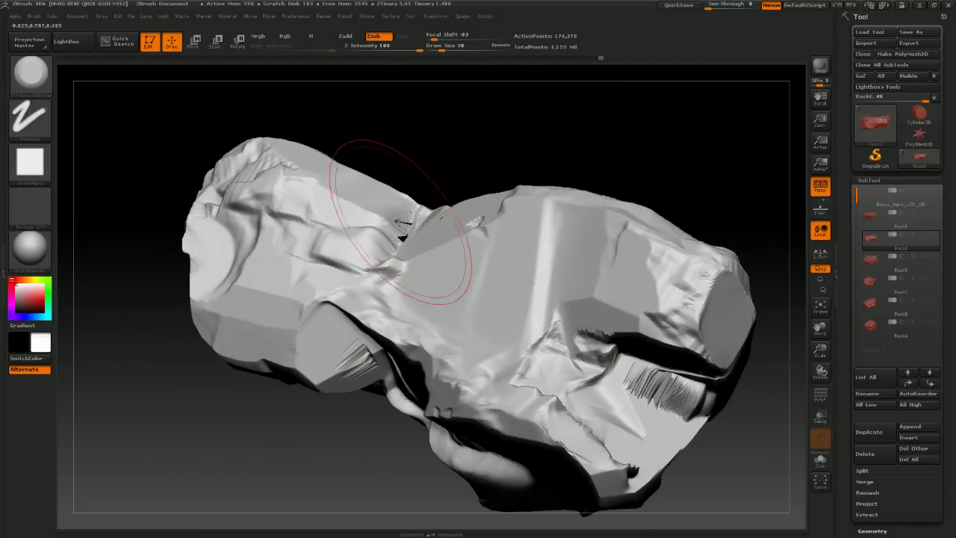
Shave flat planes into the crevice at the rock's narrow middle, reducing the draw size to 20 and 8 for the tight notch
mouse_move(526, 124)
ctrl+mouse_down()
mouse_move(471, 160)
mouse_move(493, 114)
ctrl+mouse_up()
mouse_move(478, 171)
mouse_down()
mouse_move(467, 169)
mouse_move(489, 168)
mouse_move(613, 215)
mouse_move(604, 195)
mouse_move(528, 171)
mouse_move(590, 224)
mouse_move(608, 333)
mouse_move(599, 253)
mouse_move(630, 221)
mouse_move(571, 265)
mouse_up()
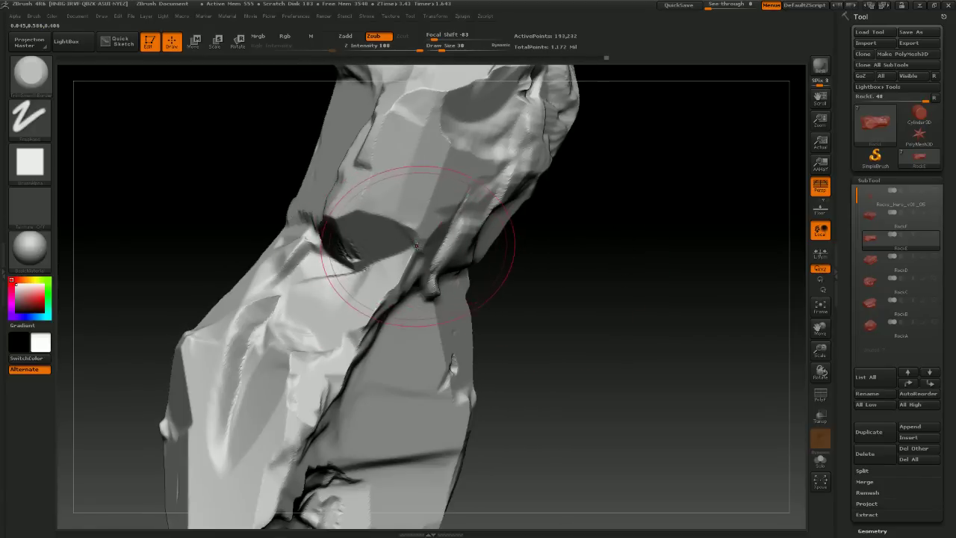
drag(419, 247, 415, 247)
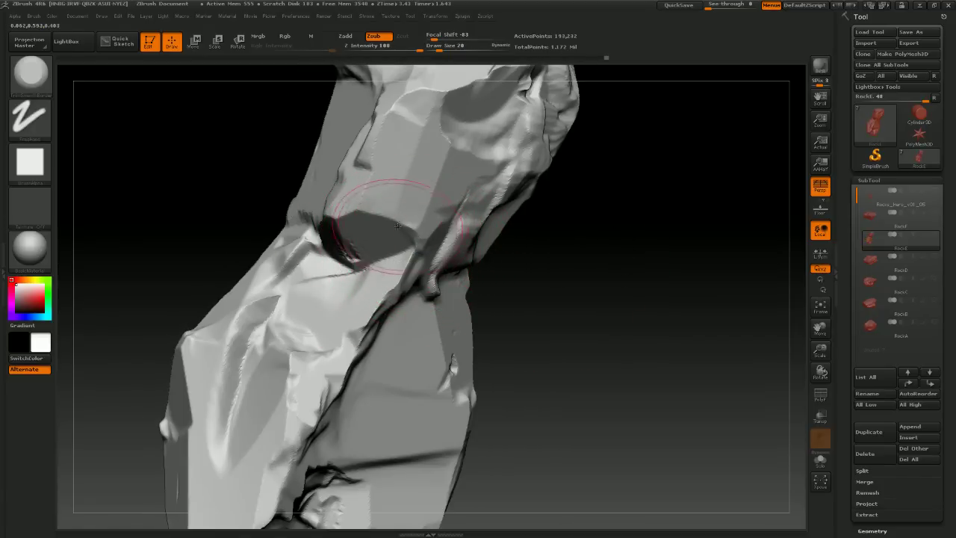
mouse_move(594, 295)
mouse_down()
mouse_move(602, 303)
mouse_move(534, 299)
mouse_move(553, 295)
mouse_move(523, 277)
mouse_up()
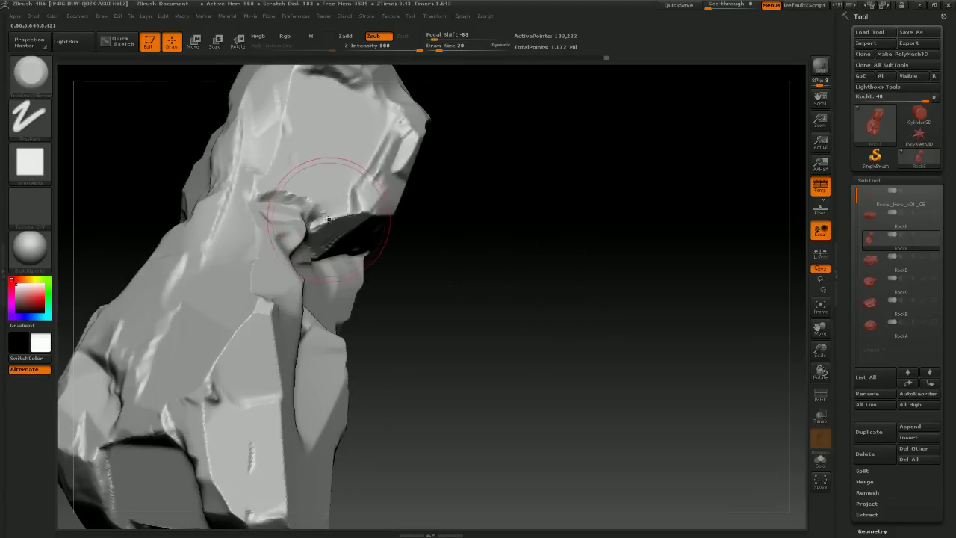
mouse_move(442, 249)
mouse_down()
mouse_move(455, 271)
mouse_move(553, 271)
mouse_move(316, 234)
mouse_up()
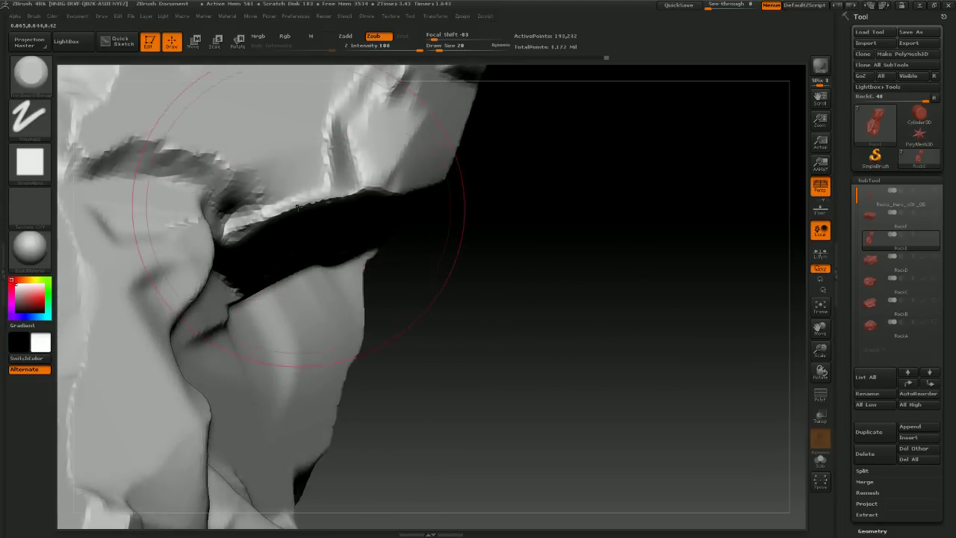
mouse_move(523, 273)
mouse_down()
mouse_move(531, 273)
mouse_move(504, 273)
mouse_move(493, 230)
mouse_move(495, 254)
mouse_move(291, 214)
mouse_up()
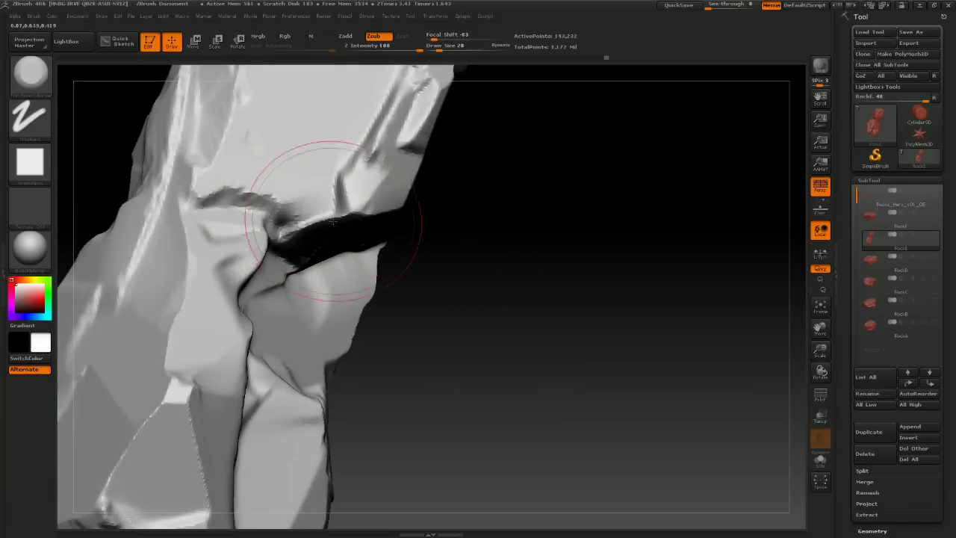
drag(324, 217, 321, 220)
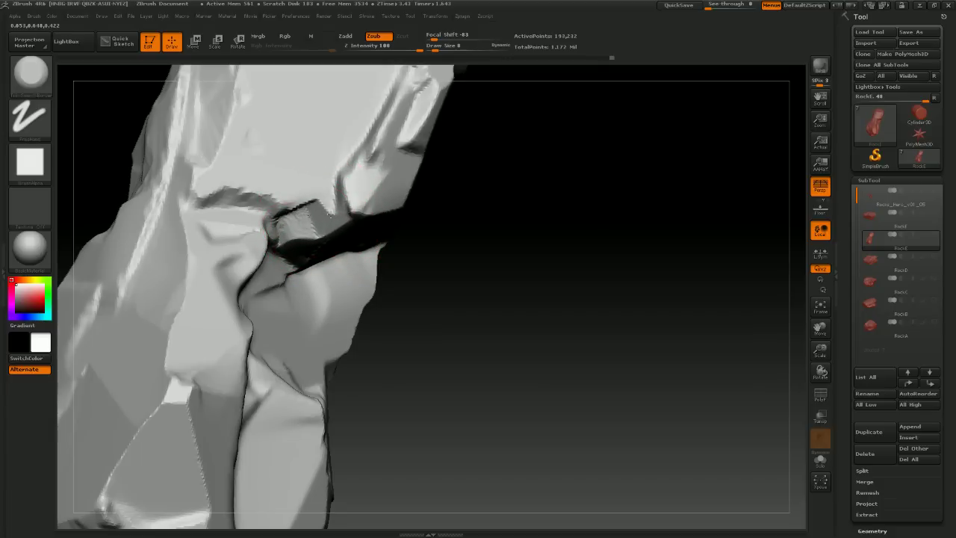
drag(497, 267, 611, 253)
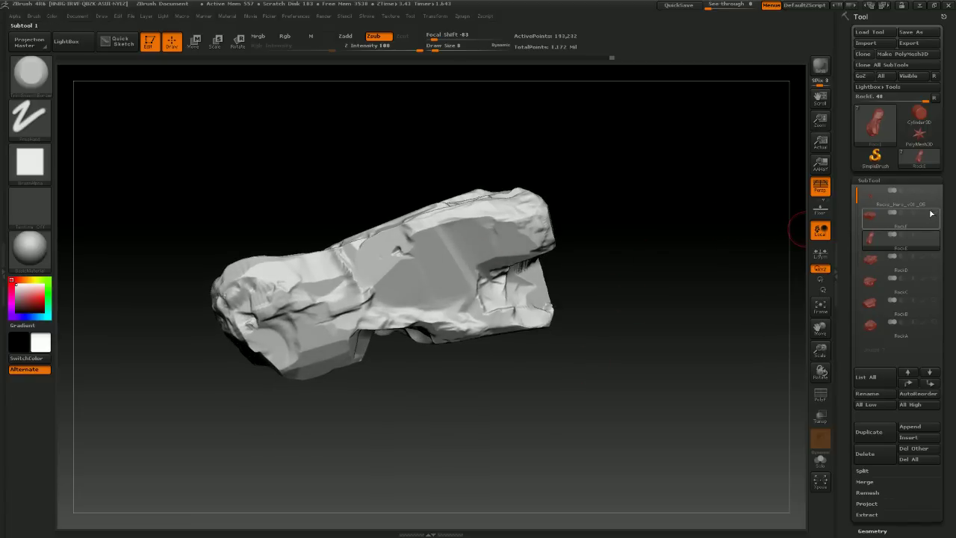
Show all the subtools and examine from several sides how the finished rocks sit around the tree
click(933, 236)
drag(606, 290, 521, 308)
drag(605, 254, 587, 261)
drag(560, 217, 621, 187)
drag(355, 287, 517, 214)
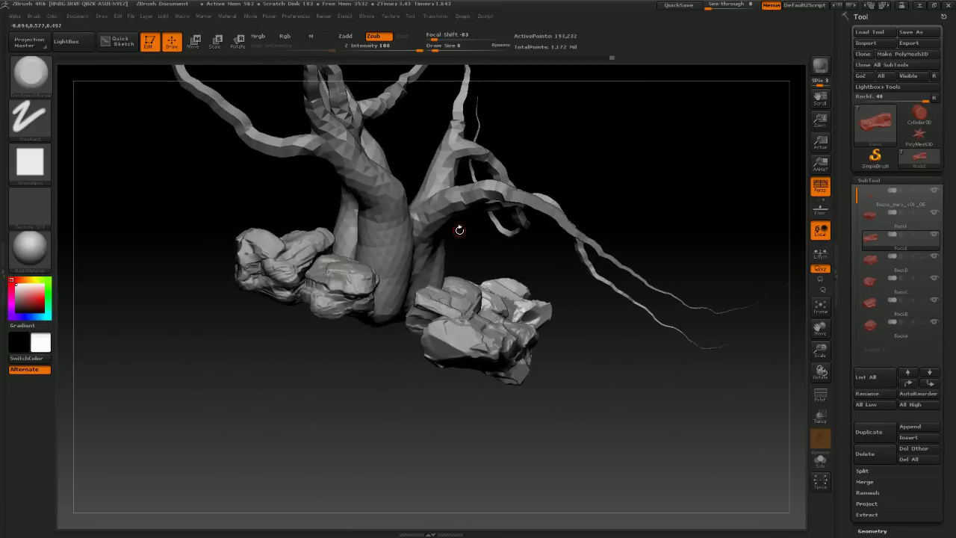
drag(590, 192, 639, 197)
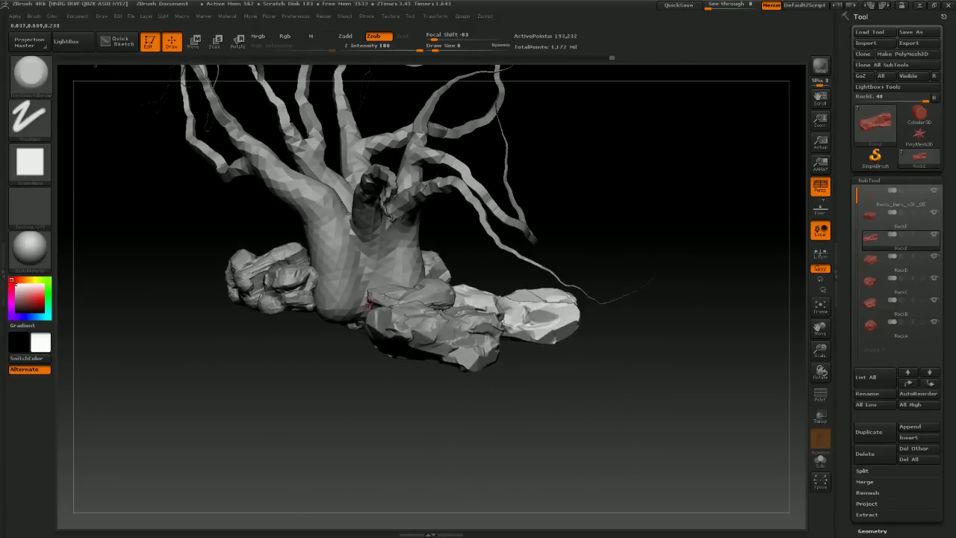
drag(558, 408, 533, 331)
drag(332, 338, 301, 312)
drag(614, 221, 340, 266)
drag(396, 248, 591, 187)
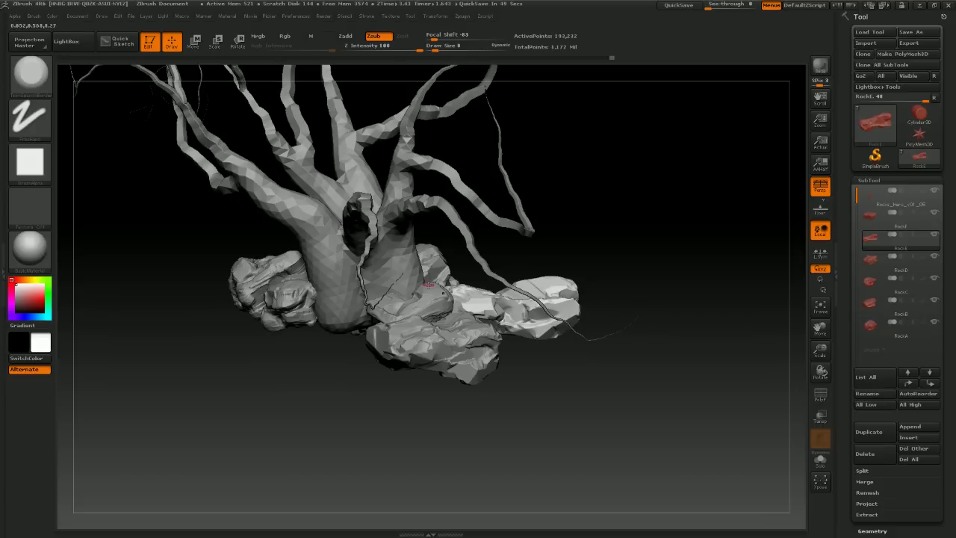
drag(654, 198, 681, 222)
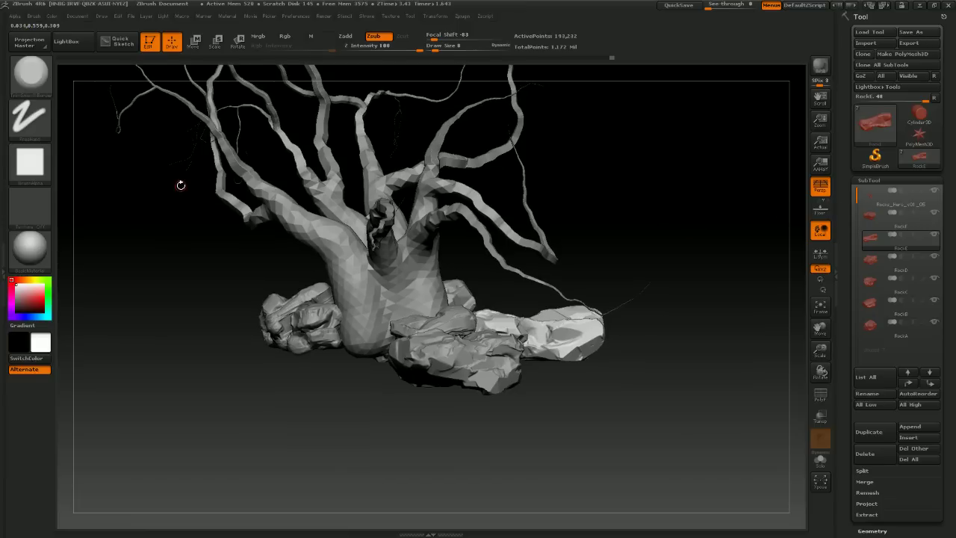
Activate the Transpose brush and hide the RockB and RockA subtools beside the trunk
click(32, 73)
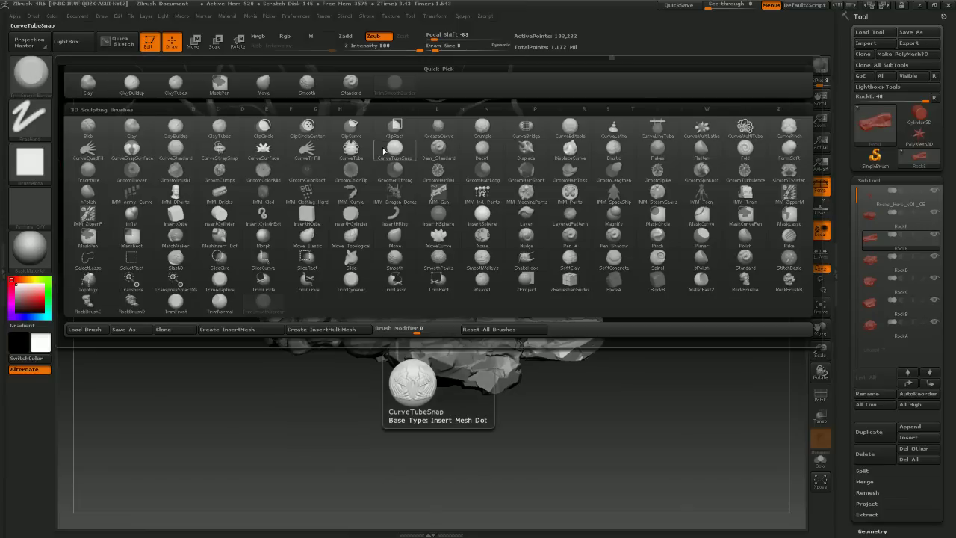
key(t)
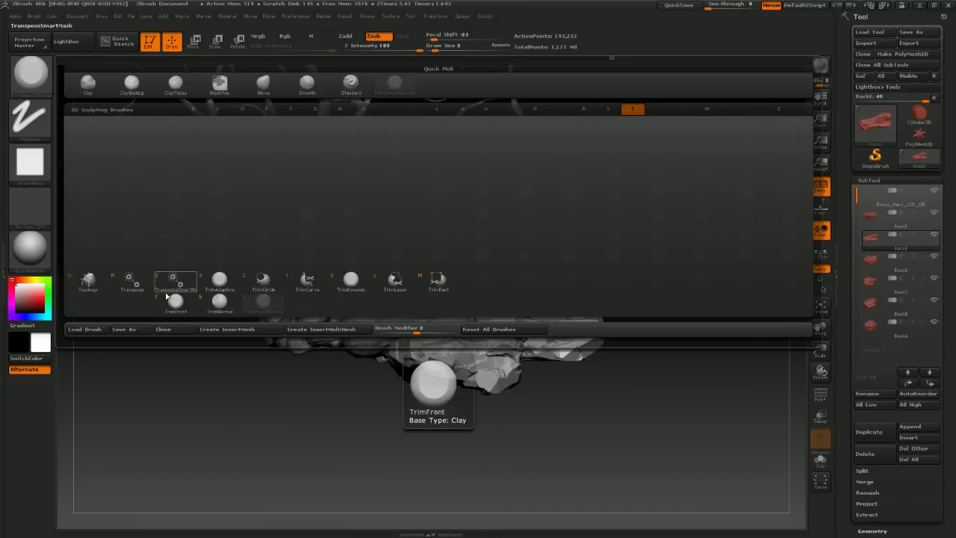
click(132, 280)
drag(563, 395, 511, 409)
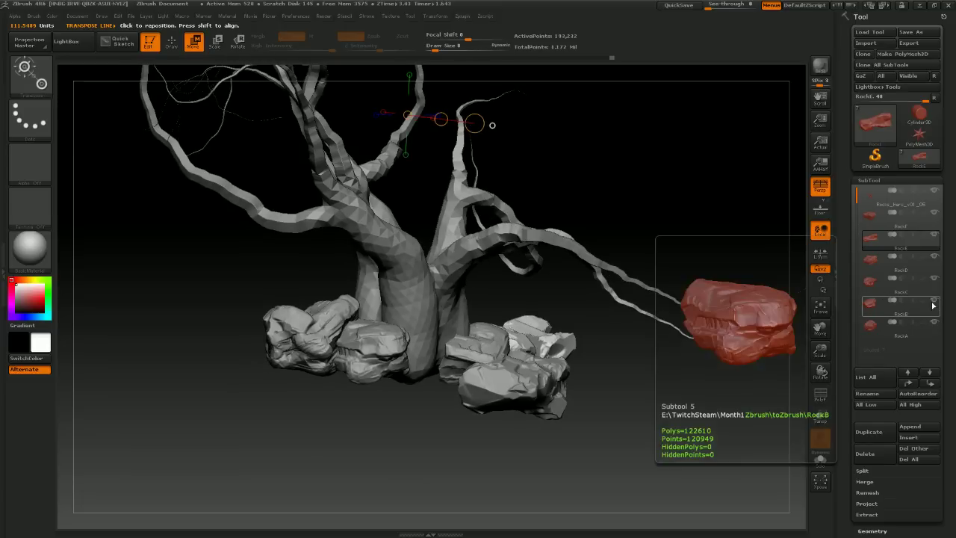
mouse_move(934, 291)
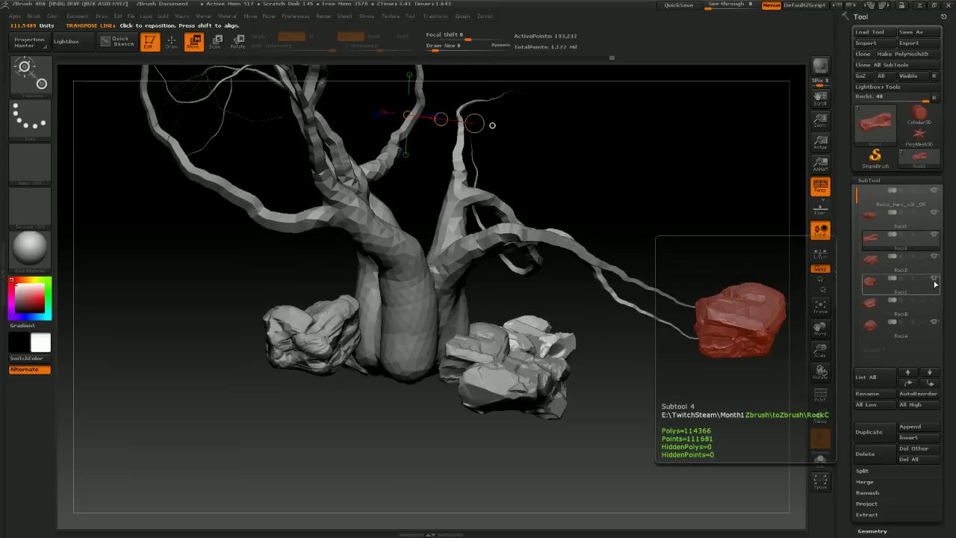
click(933, 322)
drag(683, 413, 772, 307)
drag(657, 412, 641, 492)
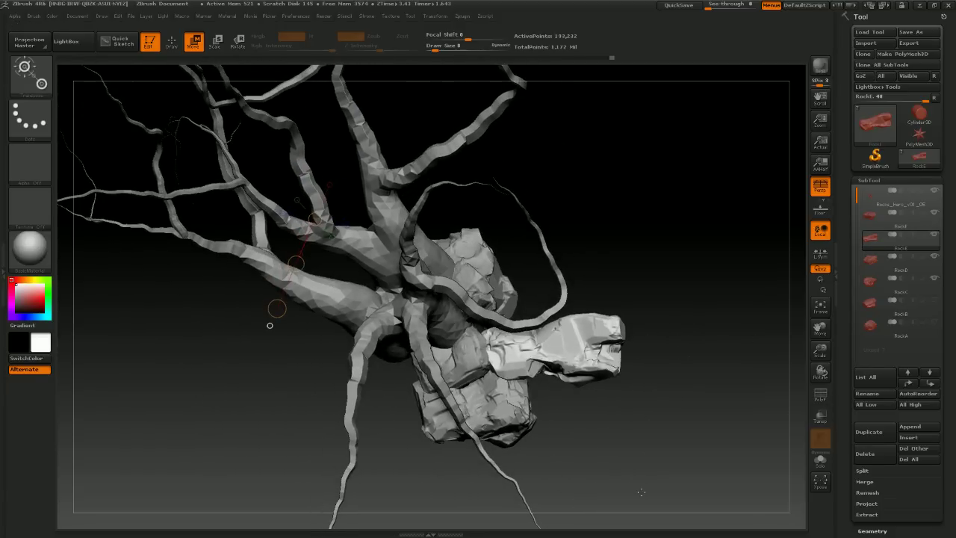
drag(769, 332, 554, 426)
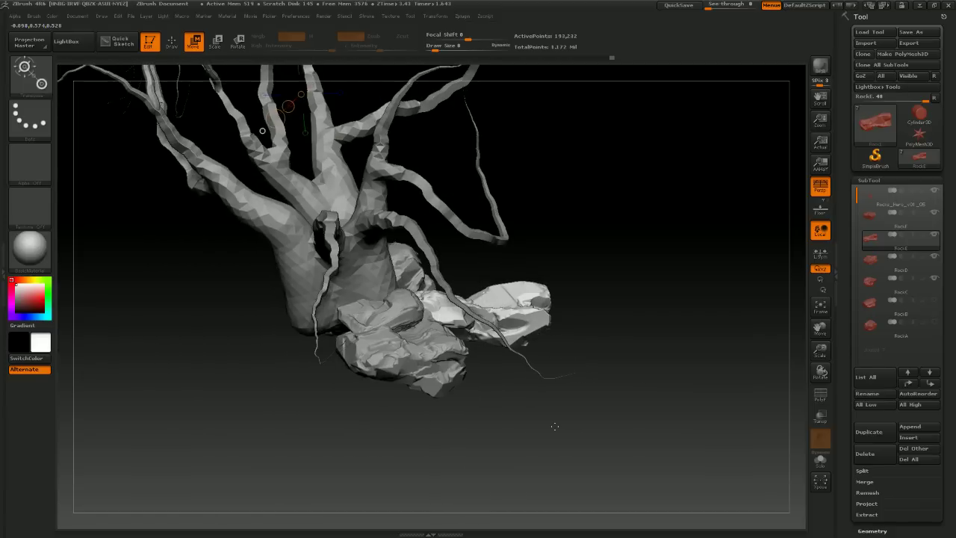
Select the RockD subtool and shift it along the base of the tree with a transpose line laid across it
click(871, 282)
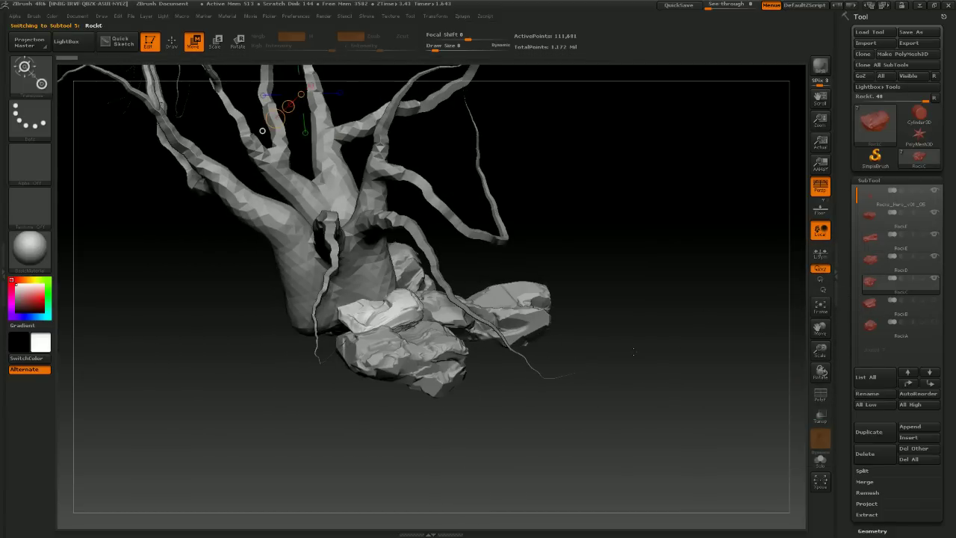
drag(622, 345, 634, 359)
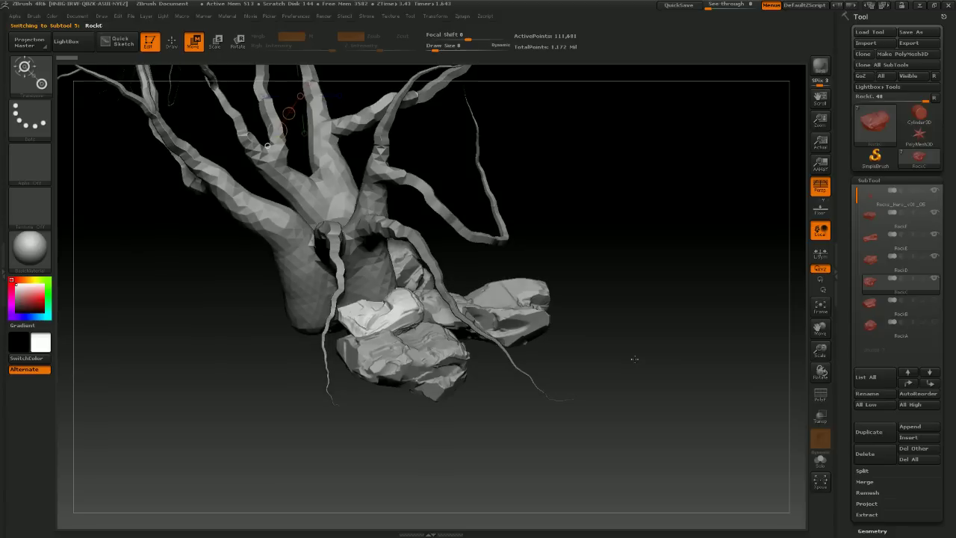
click(872, 240)
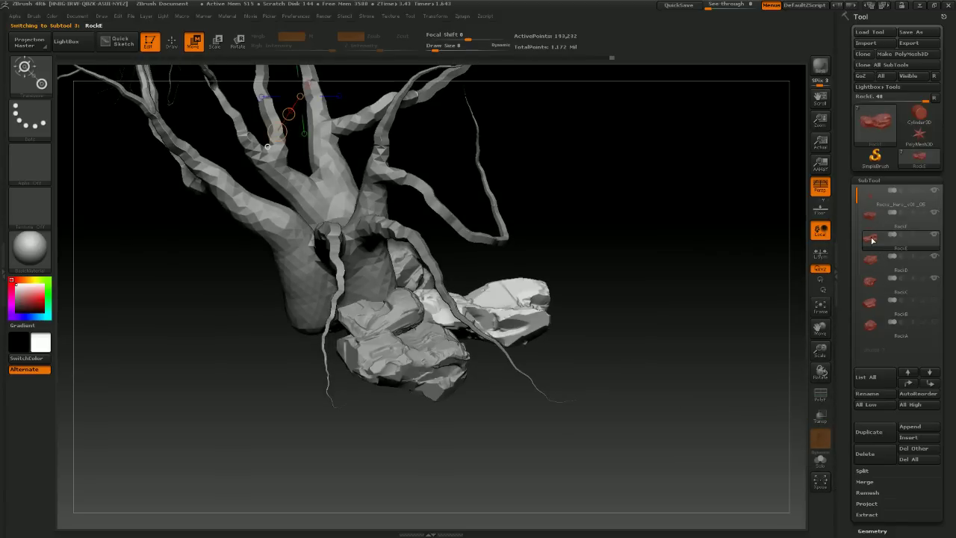
click(873, 262)
drag(655, 361, 617, 452)
drag(601, 406, 575, 106)
drag(449, 322, 569, 339)
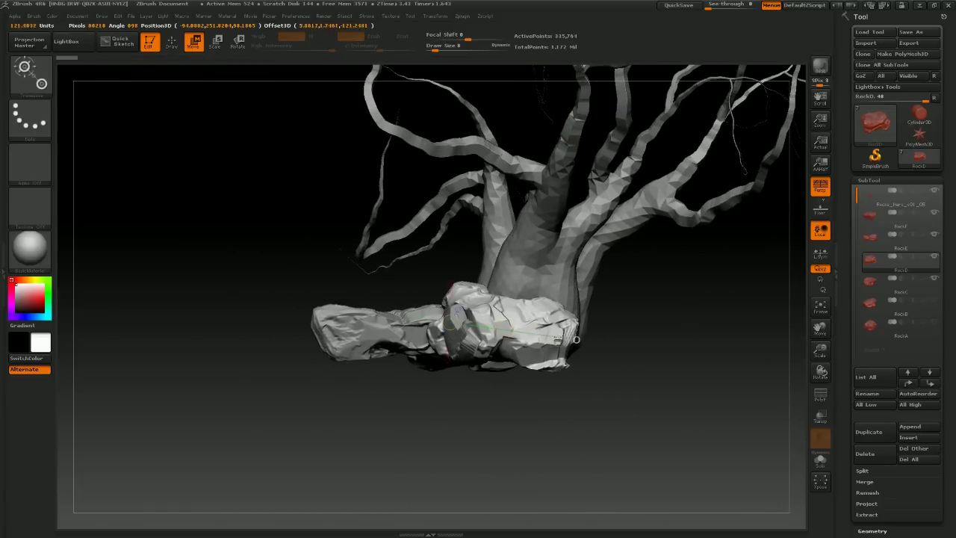
drag(509, 329, 586, 340)
Move RockD outward from the trunk on the side opposite the other rocks and lower it at the tree's base
drag(726, 401, 684, 397)
drag(587, 354, 563, 346)
drag(468, 355, 458, 352)
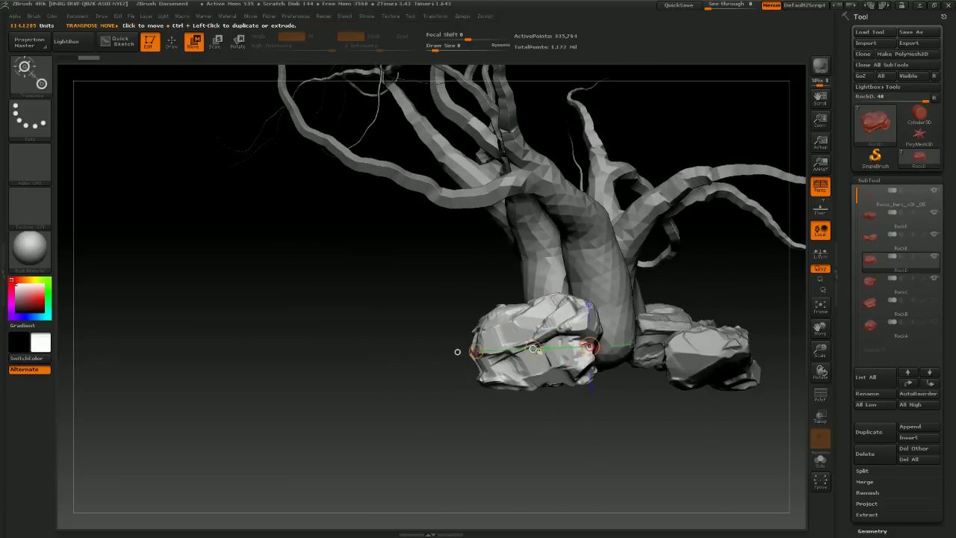
drag(533, 349, 502, 347)
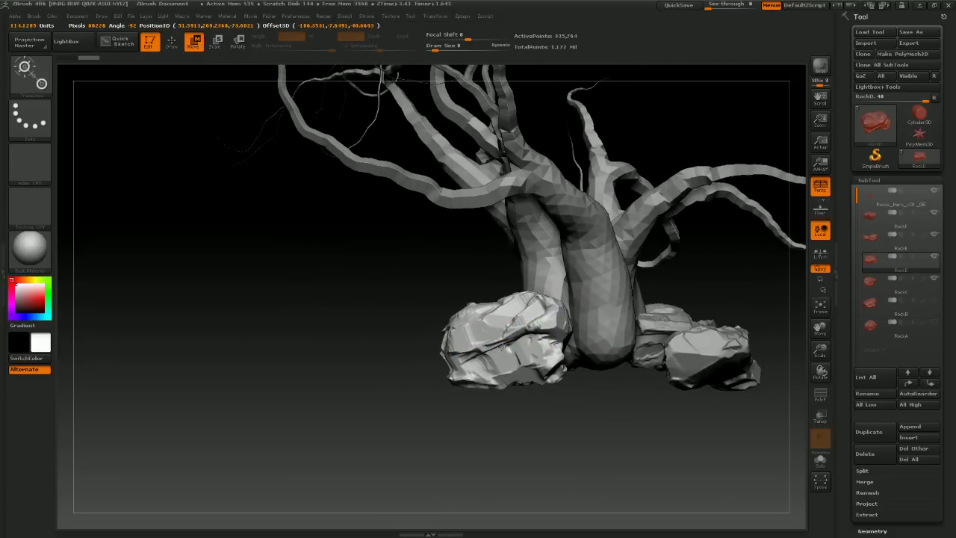
drag(663, 404, 582, 394)
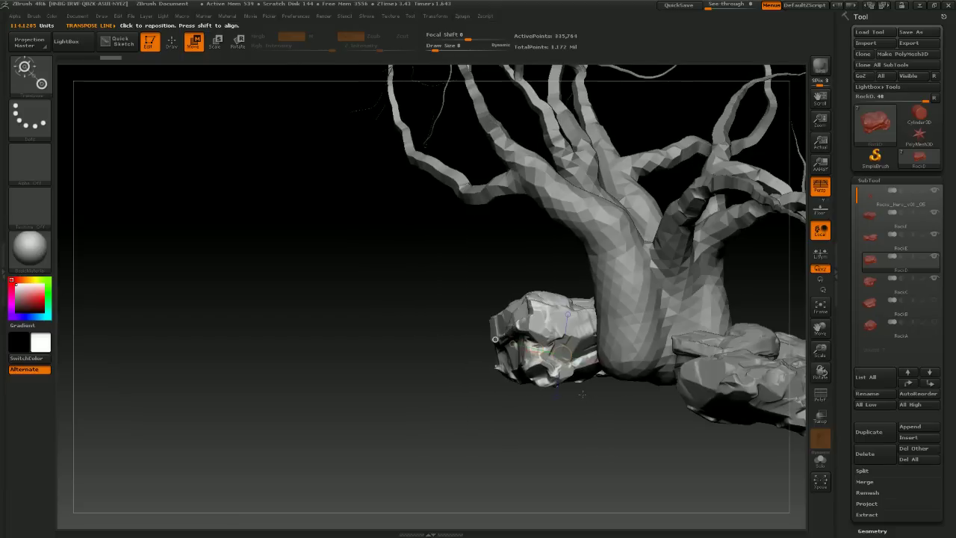
drag(667, 416, 395, 405)
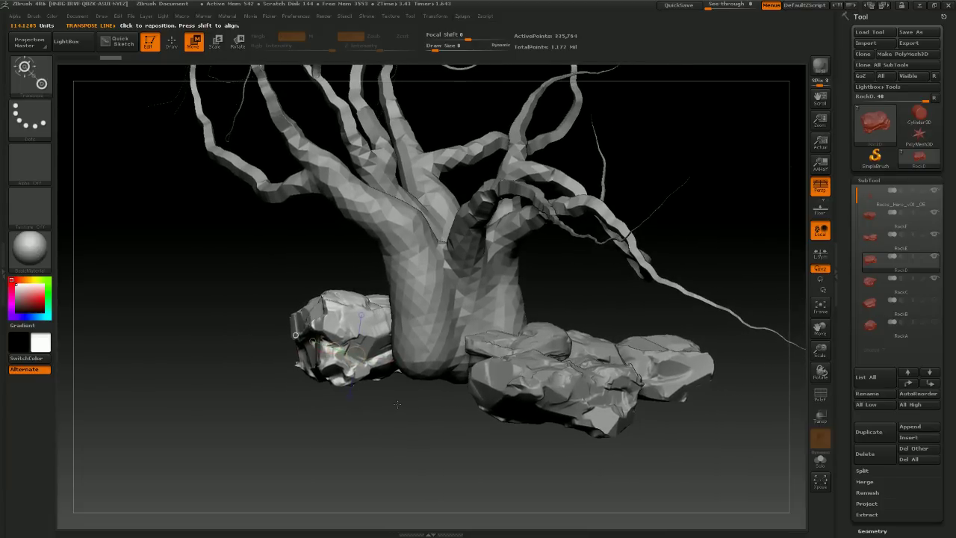
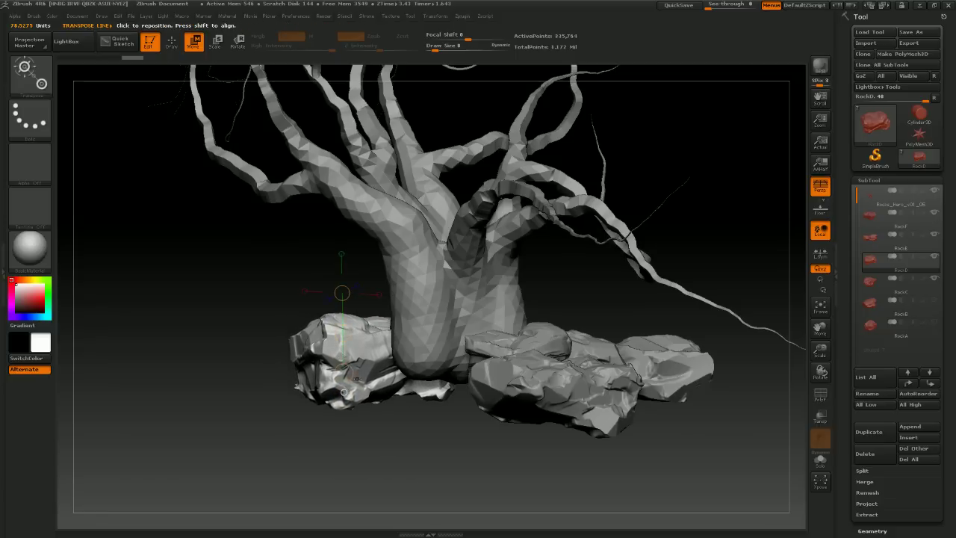
drag(461, 418, 495, 344)
Select RockC and compare the rock placement around the trunk with the marco-gorlei-tree-of-souls.jpg reference image
alt+click(476, 306)
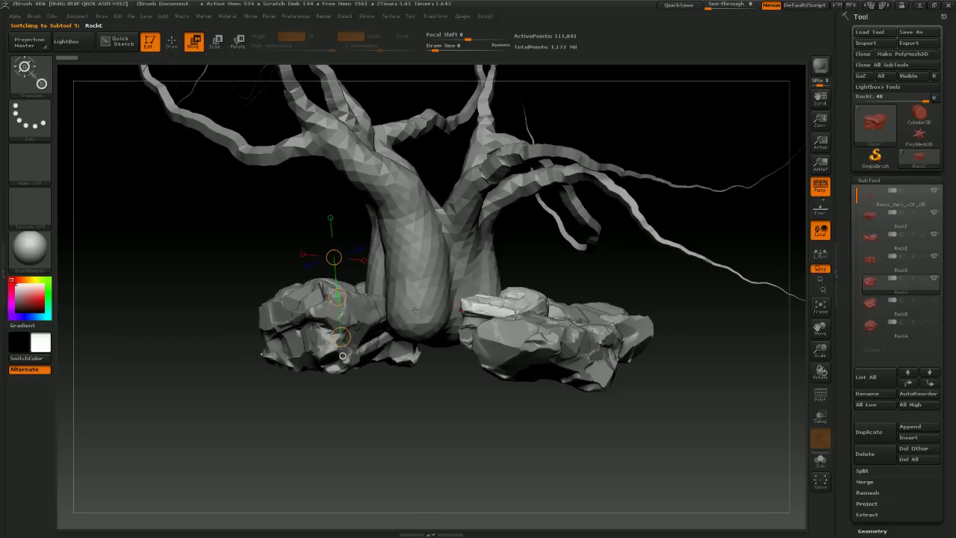
drag(498, 367, 412, 234)
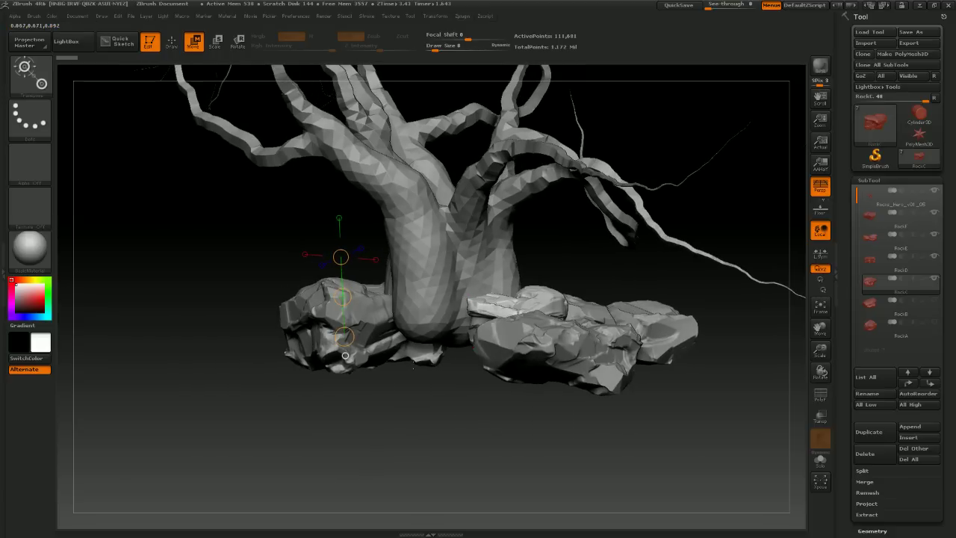
drag(380, 391, 391, 298)
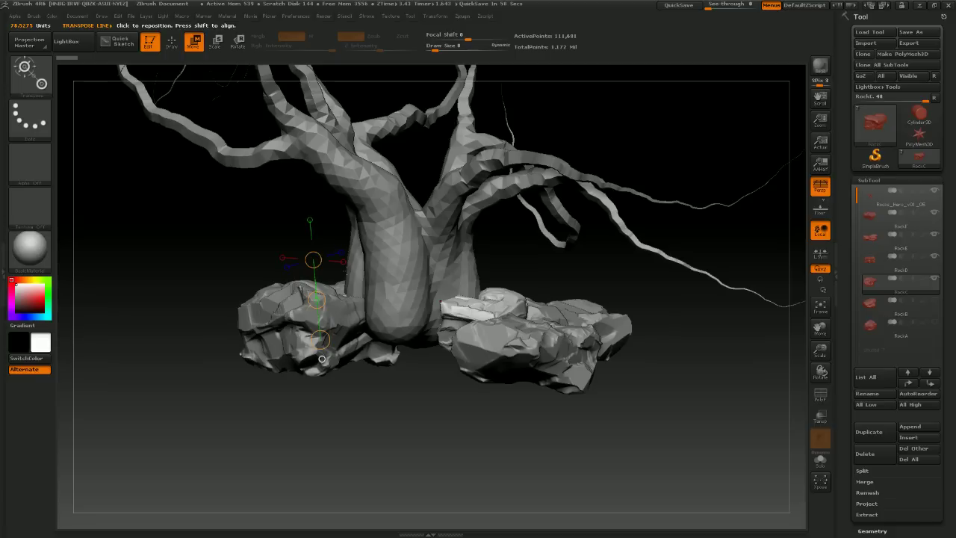
drag(414, 362, 411, 393)
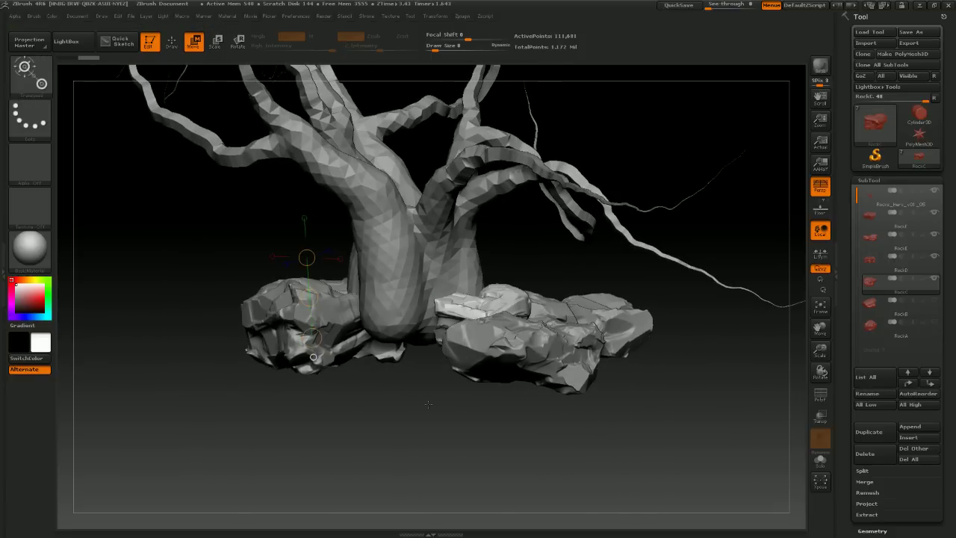
drag(429, 405, 399, 276)
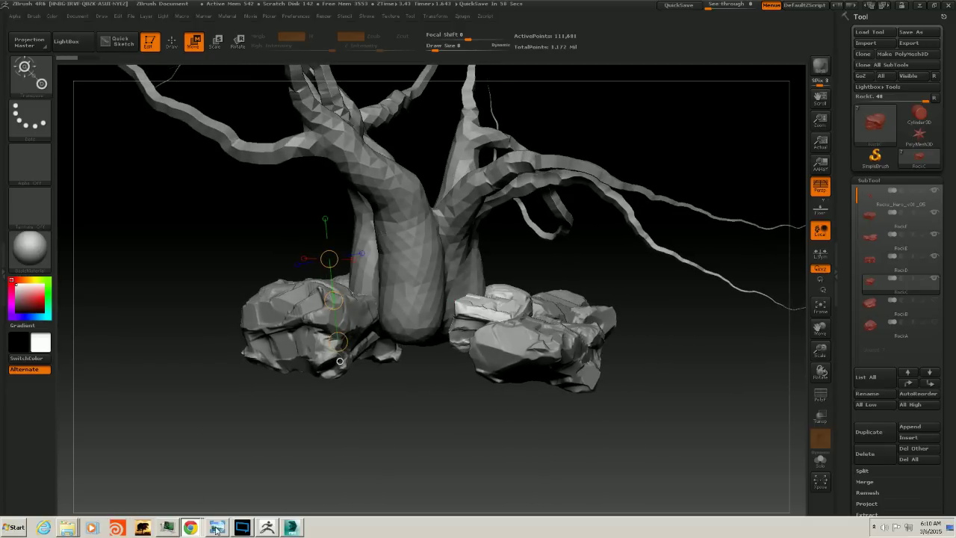
click(217, 528)
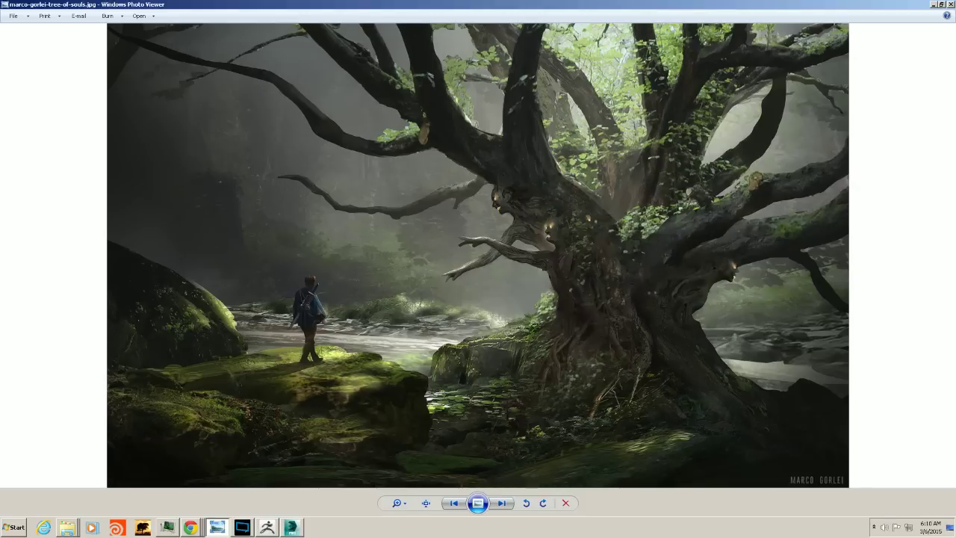
click(933, 6)
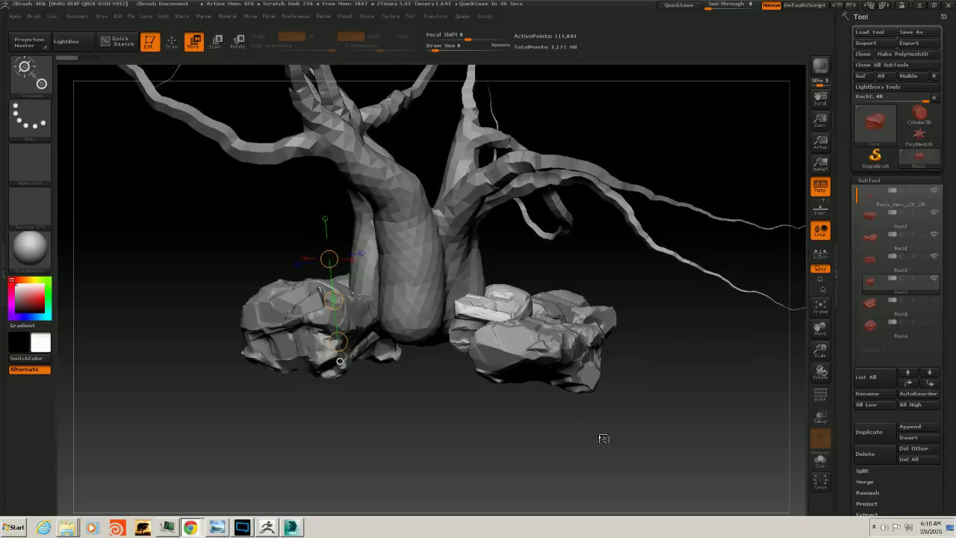
Select the RockF subtool and lower it slightly beside the trunk with a vertical transpose line drawn across it
mouse_move(603, 438)
mouse_down()
mouse_move(615, 422)
mouse_move(670, 439)
mouse_move(576, 459)
mouse_move(465, 314)
mouse_move(470, 356)
mouse_move(471, 334)
mouse_up()
drag(545, 403, 808, 230)
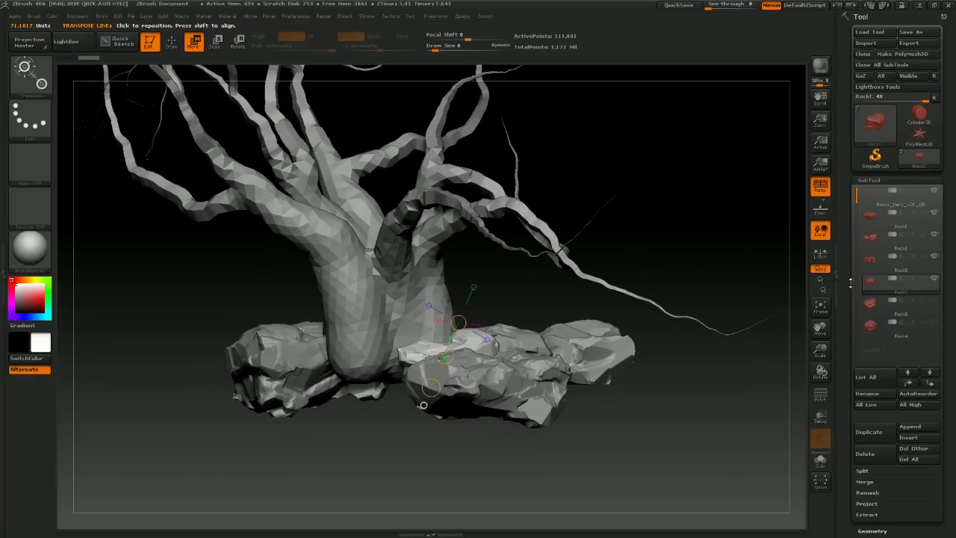
click(869, 306)
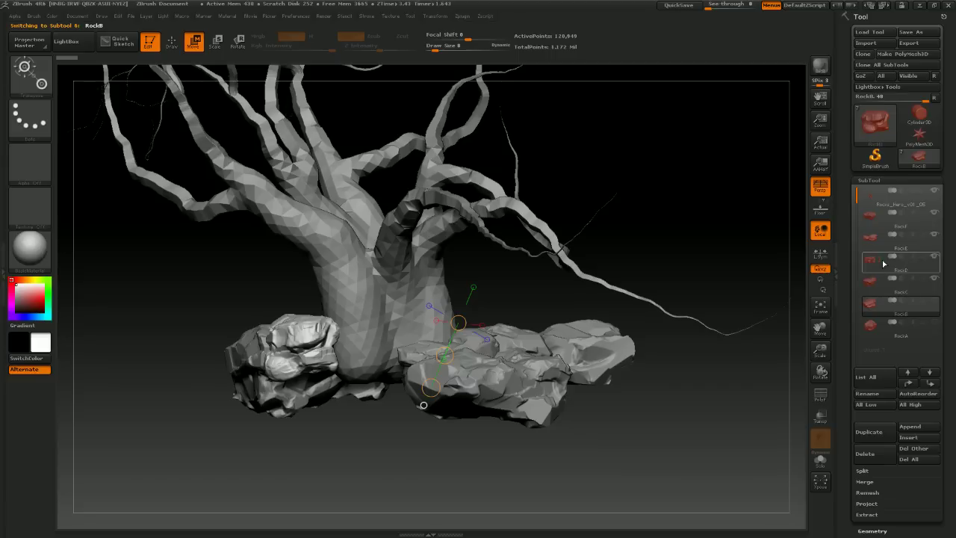
click(871, 260)
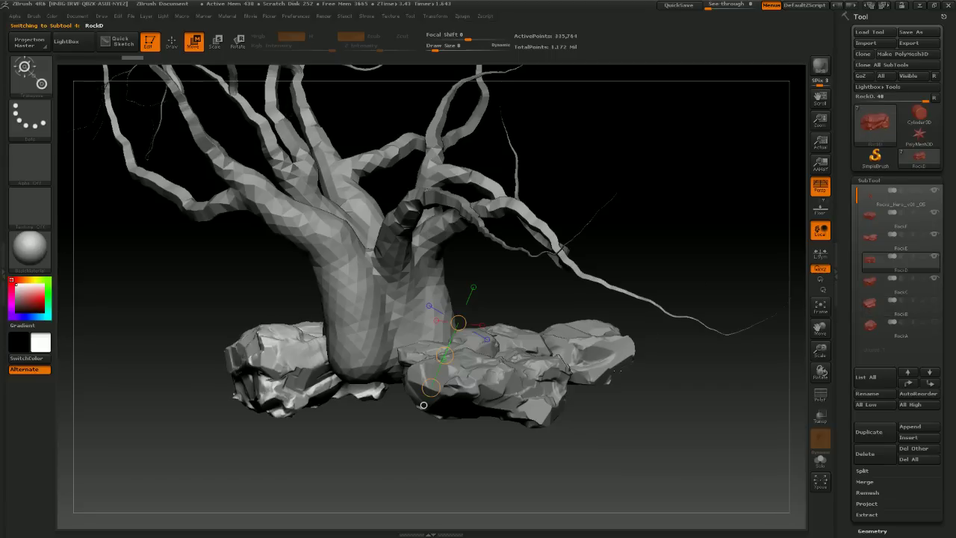
click(870, 239)
click(869, 218)
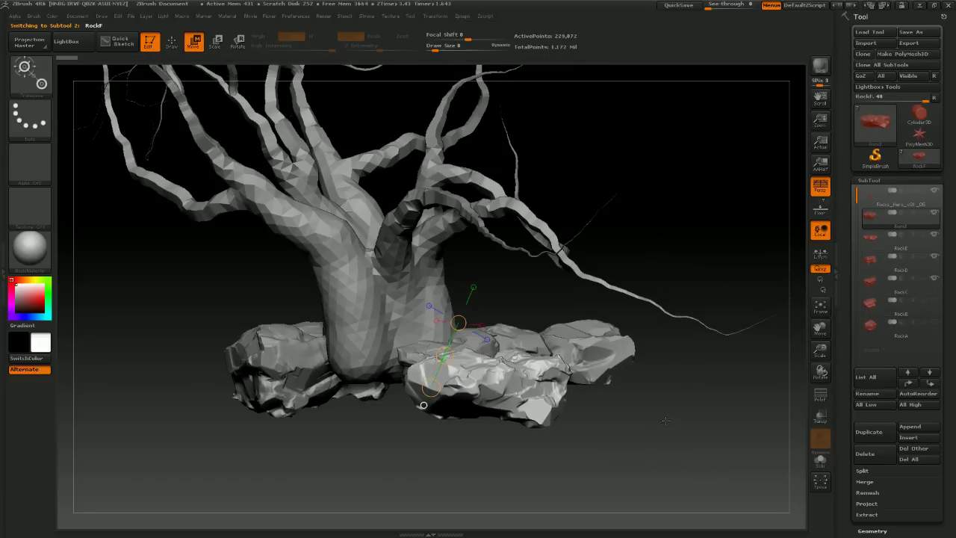
shift+drag(488, 355, 489, 397)
mouse_move(729, 435)
mouse_down()
mouse_move(691, 435)
mouse_move(722, 437)
mouse_up()
drag(653, 446, 663, 447)
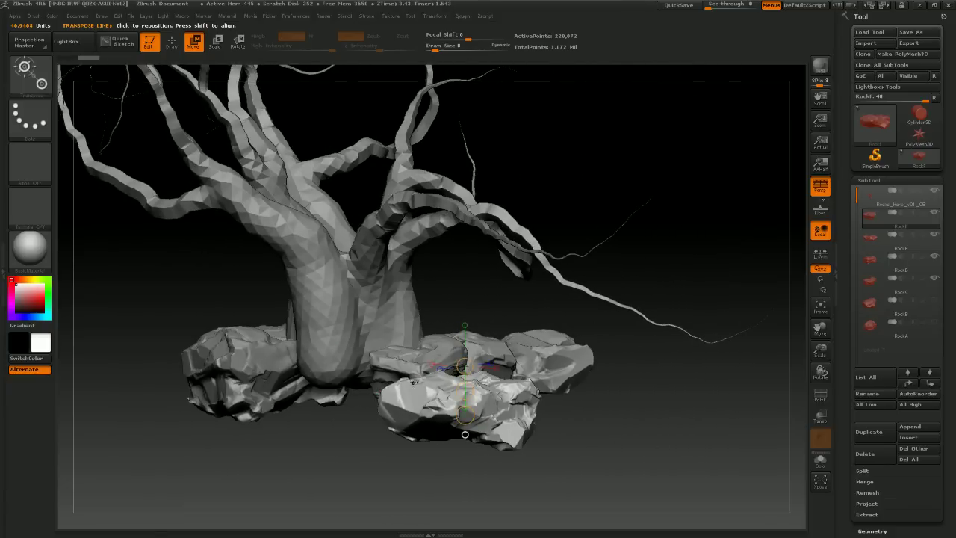
drag(653, 398, 638, 432)
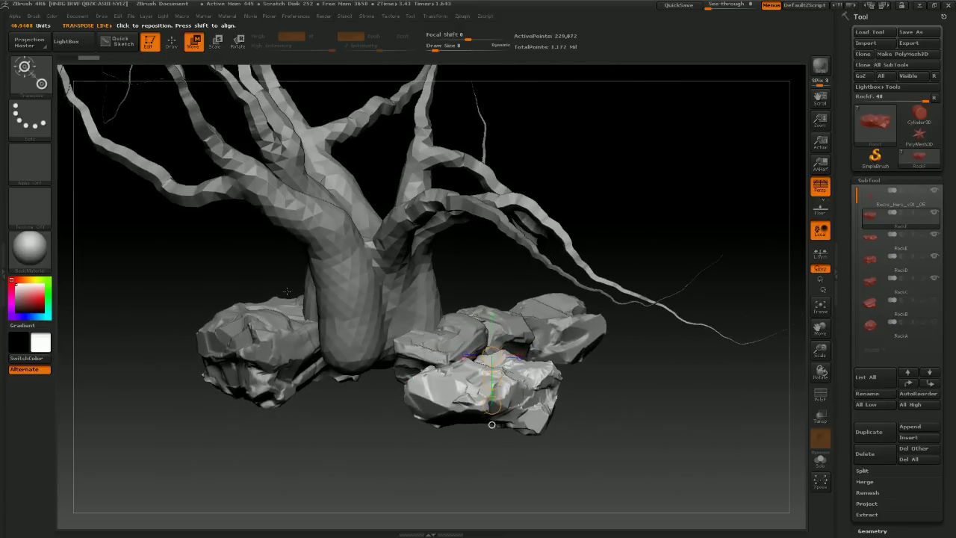
Select the RockC subtool and lower it slightly between the trunk and RockF
drag(353, 390, 351, 342)
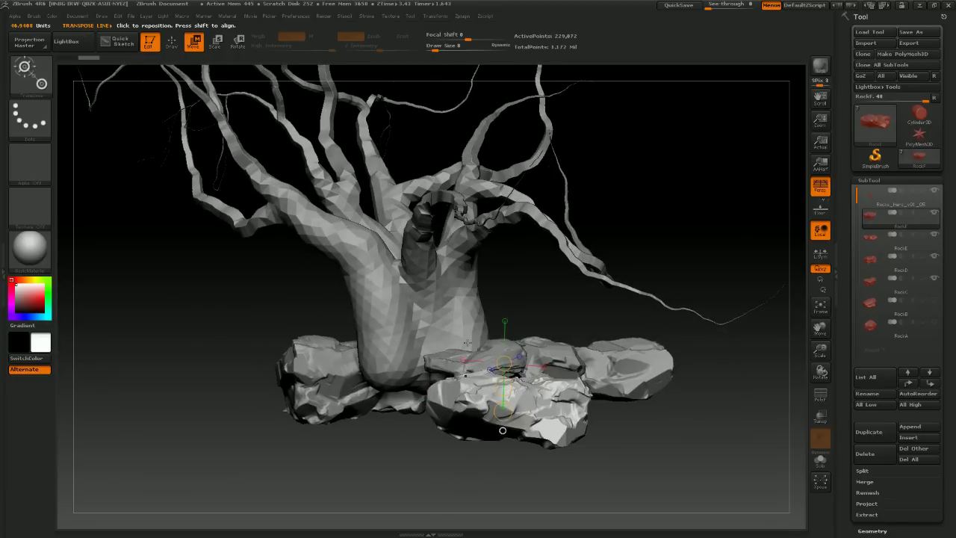
drag(503, 430, 464, 378)
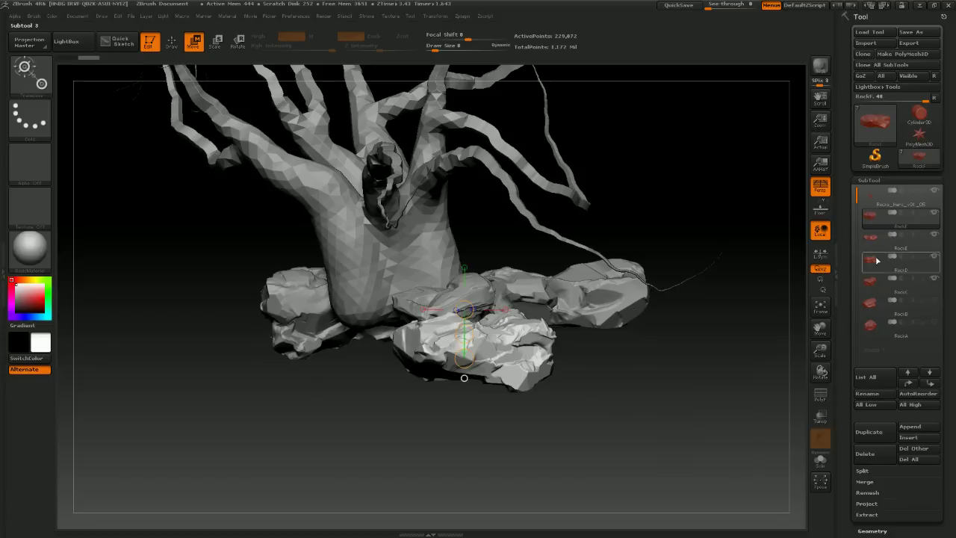
click(871, 282)
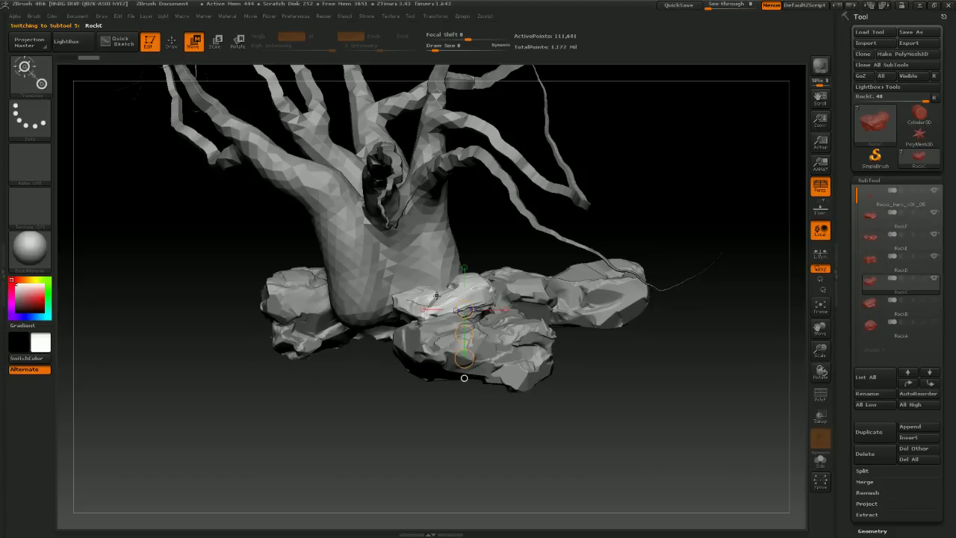
drag(464, 334, 463, 340)
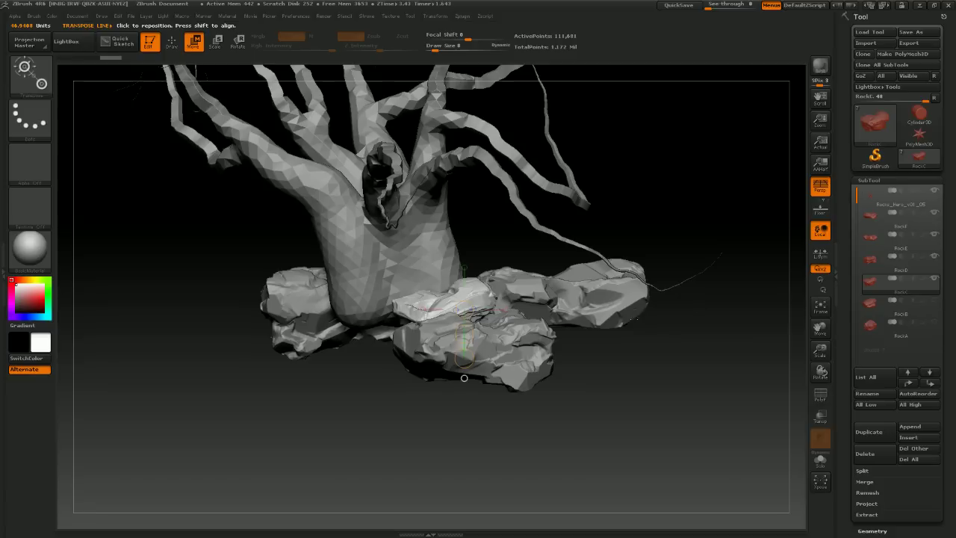
Select the RockE subtool, raise it slightly with a vertical transpose line and shift it closer to the trunk
click(872, 241)
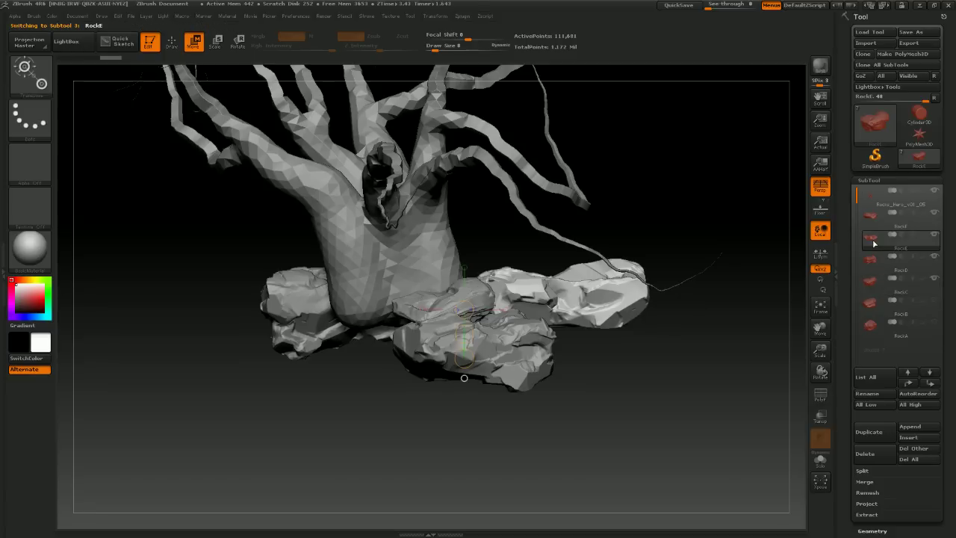
drag(576, 324, 574, 277)
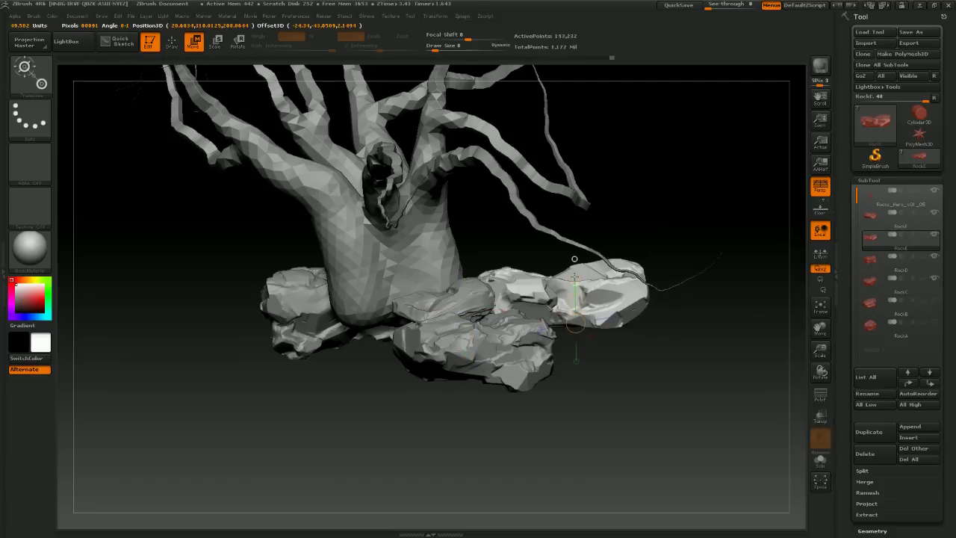
drag(735, 345, 730, 336)
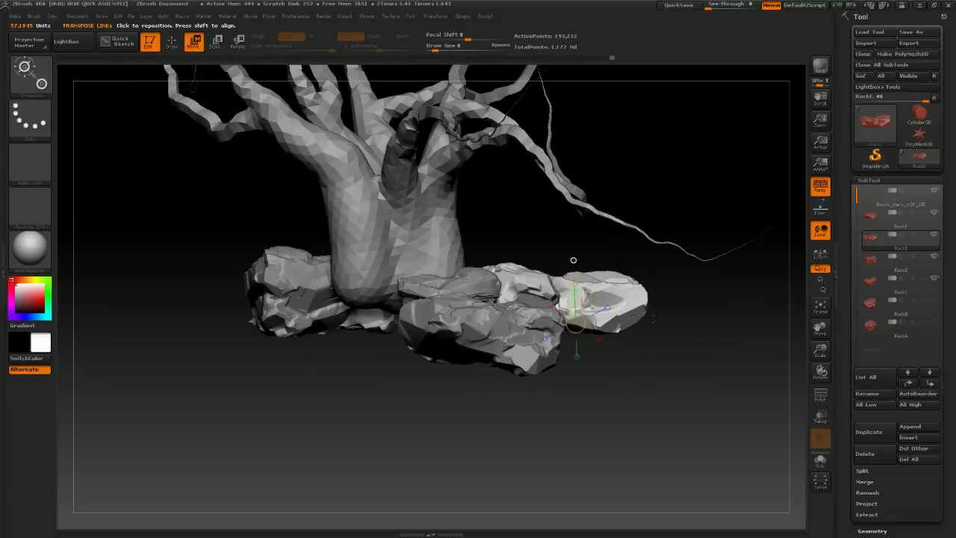
drag(574, 302, 572, 290)
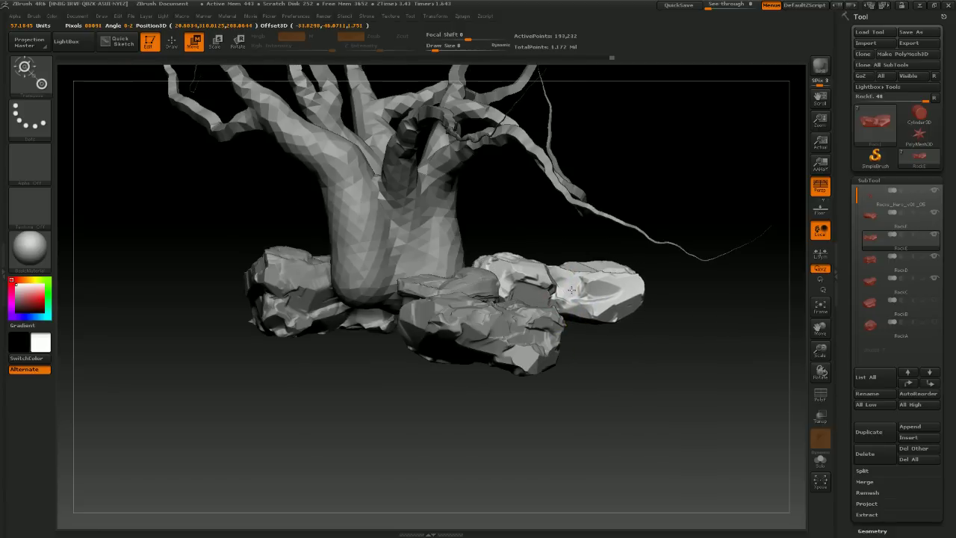
Duplicate RockE and move the copy across to the open gap at the trunk's base
drag(576, 339, 602, 404)
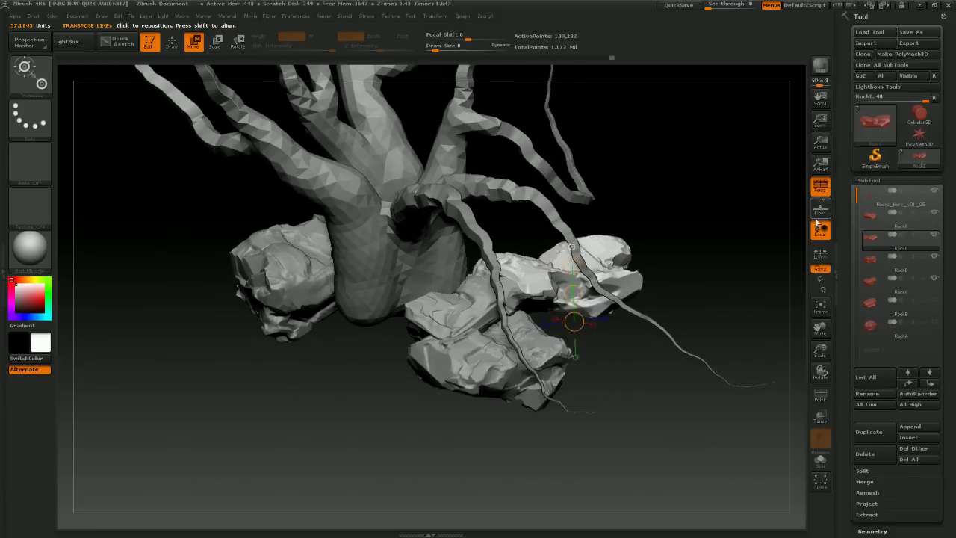
click(869, 433)
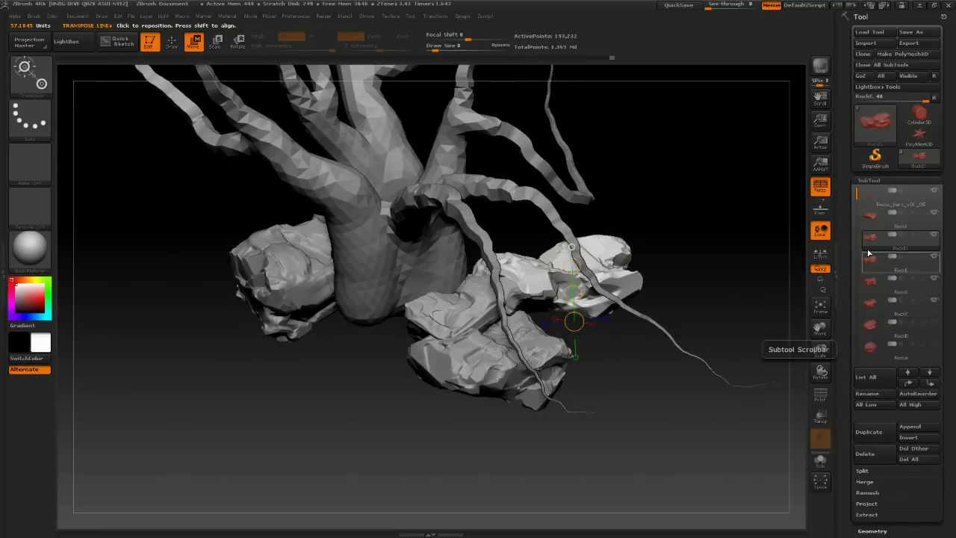
drag(574, 321, 388, 351)
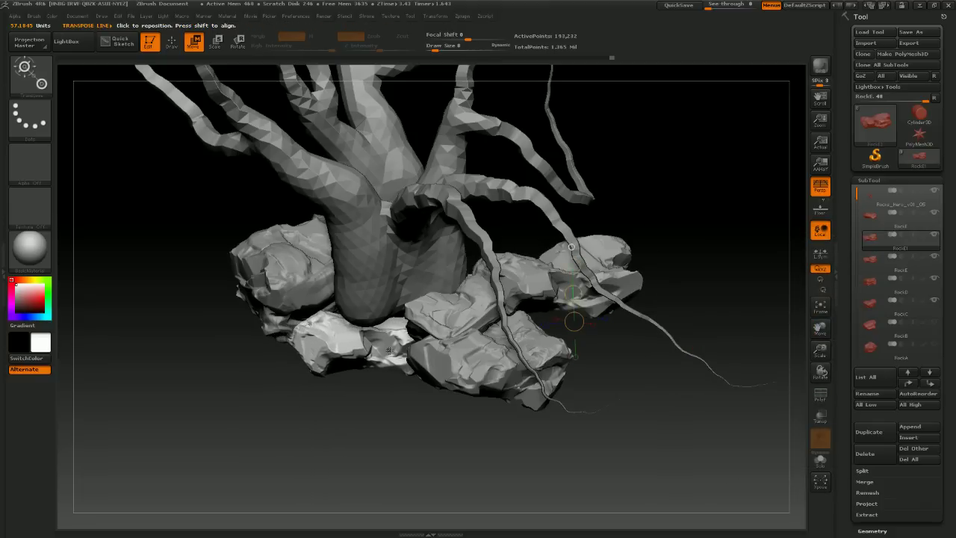
drag(380, 456, 386, 307)
mouse_move(389, 345)
mouse_down()
mouse_move(394, 300)
mouse_move(406, 410)
mouse_up()
key(ctrl+z)
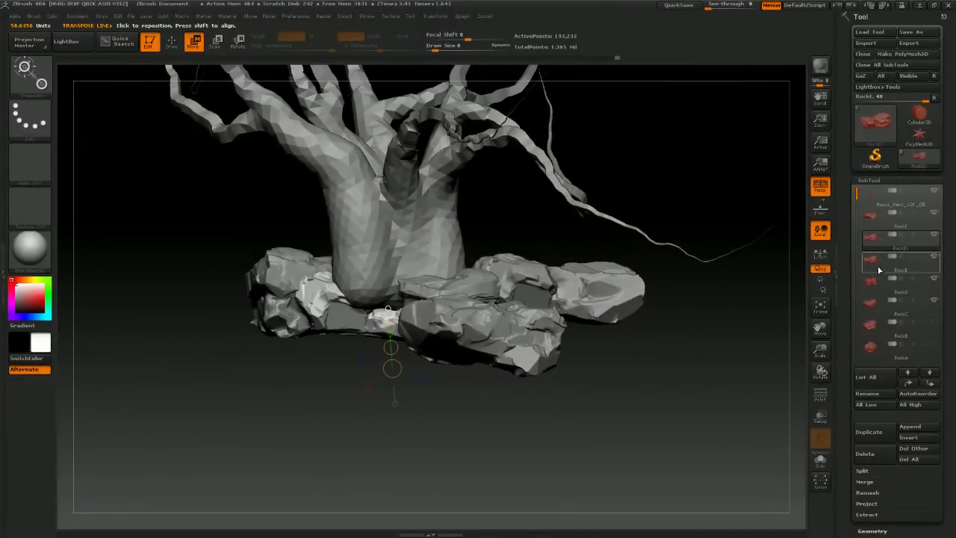
Move the RockE copy outward from under the trunk, then slide it sideways away from RockC along a lengthwise transpose line
drag(572, 432, 349, 414)
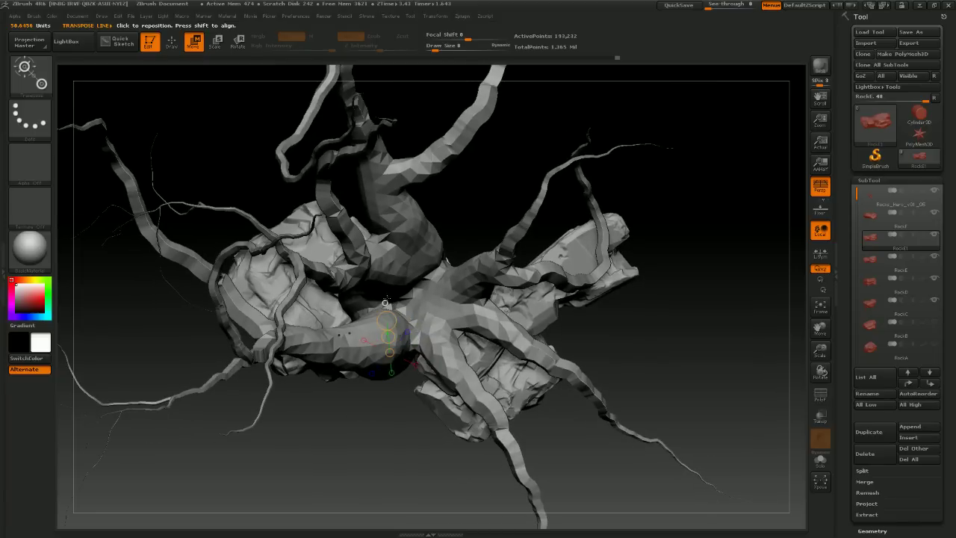
drag(387, 299, 391, 280)
drag(390, 328, 395, 365)
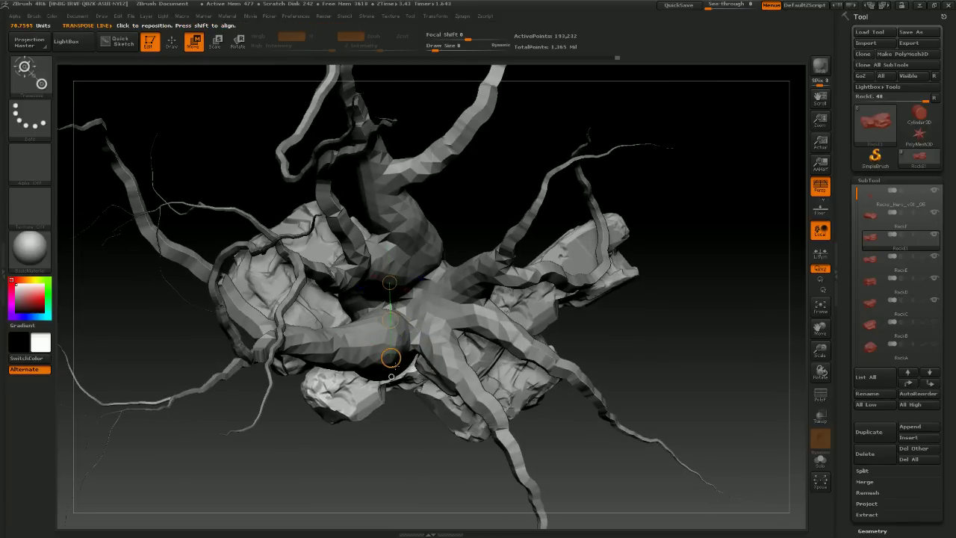
drag(361, 450, 381, 349)
drag(364, 216, 371, 324)
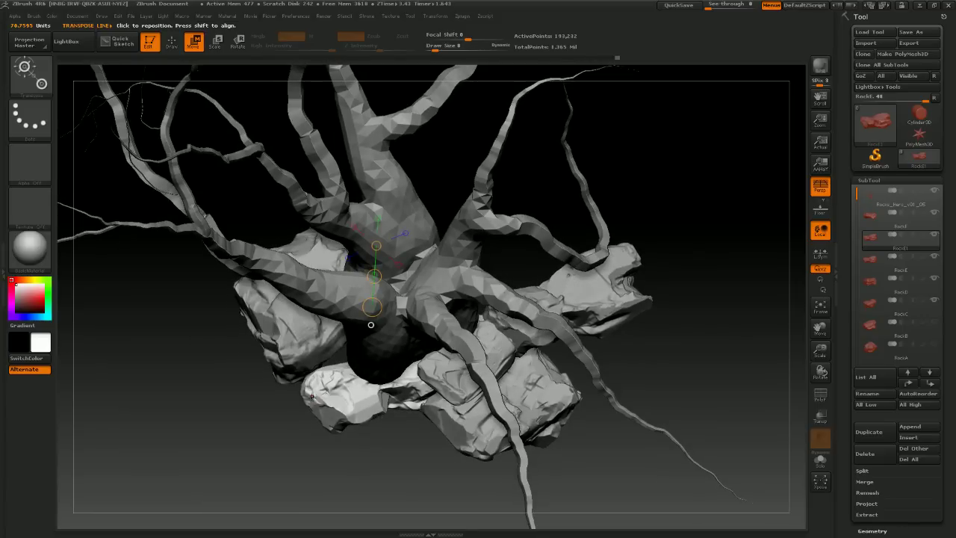
drag(324, 394, 496, 344)
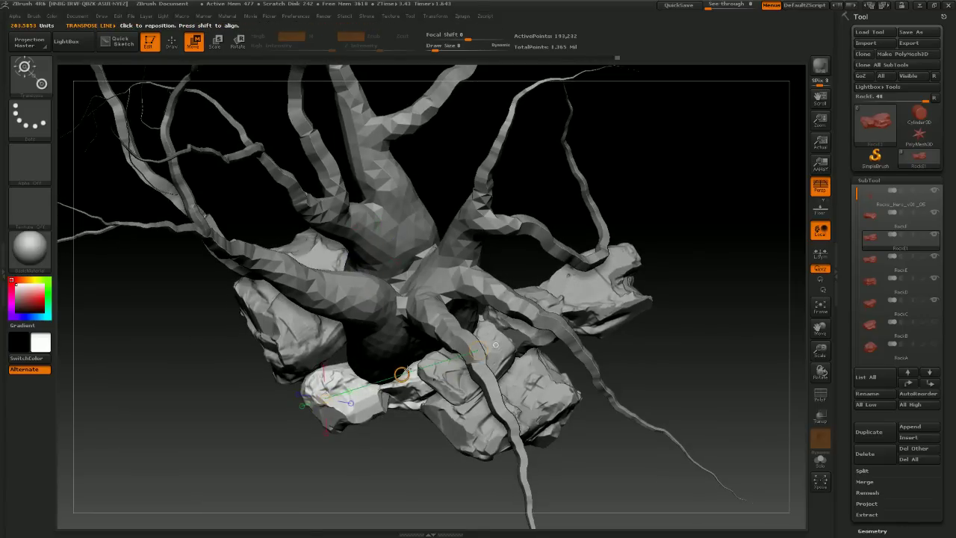
drag(402, 374, 379, 380)
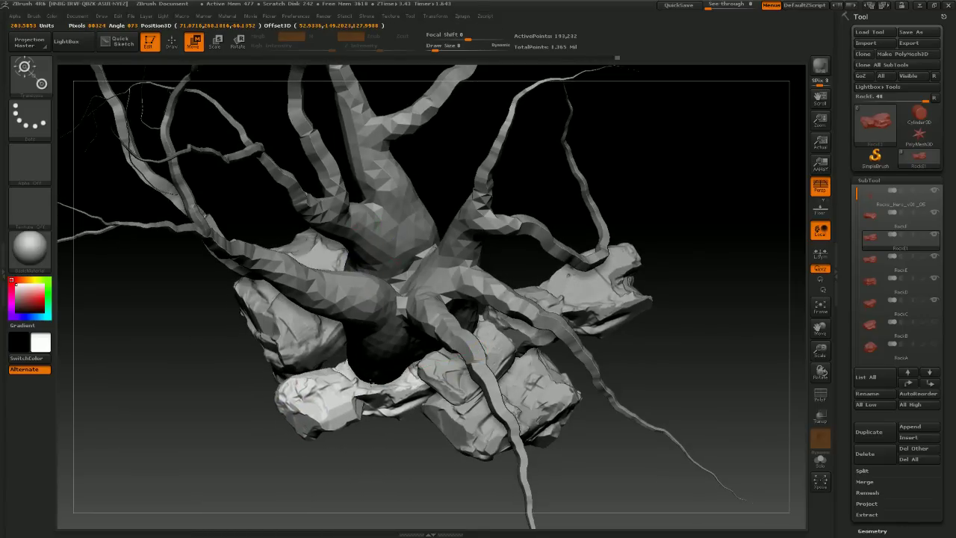
Rotate the RockE copy slightly with Transpose Rotate so it angles along the trunk's base
click(240, 44)
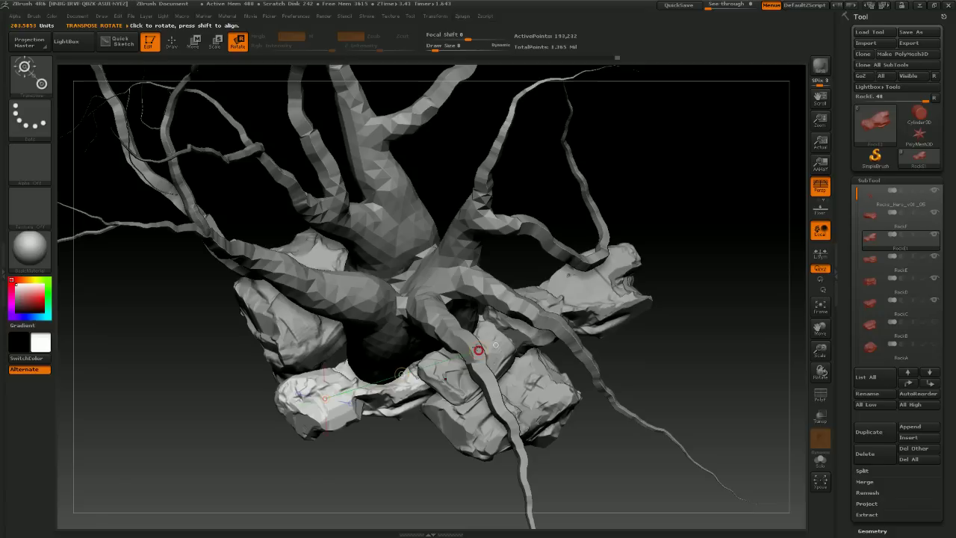
drag(478, 350, 478, 348)
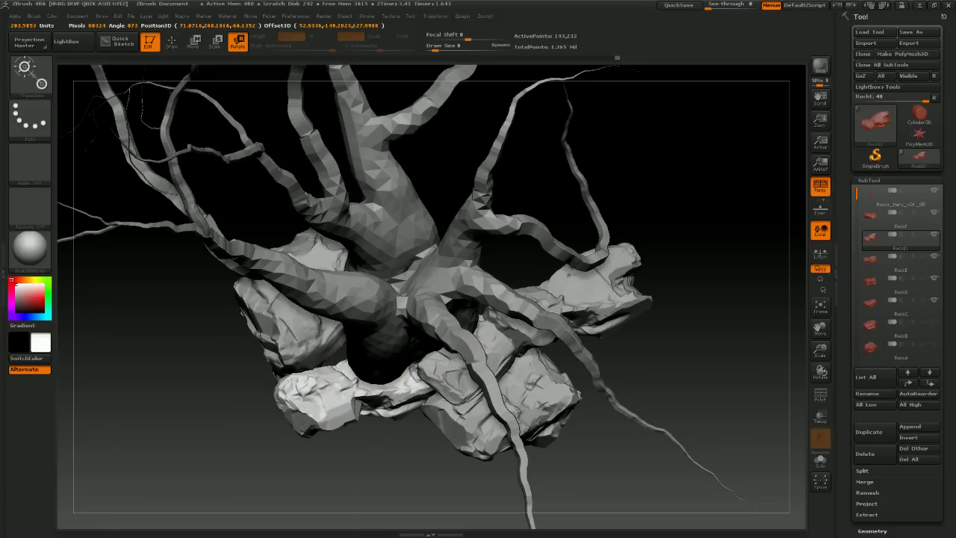
drag(324, 397, 404, 372)
drag(408, 404, 420, 421)
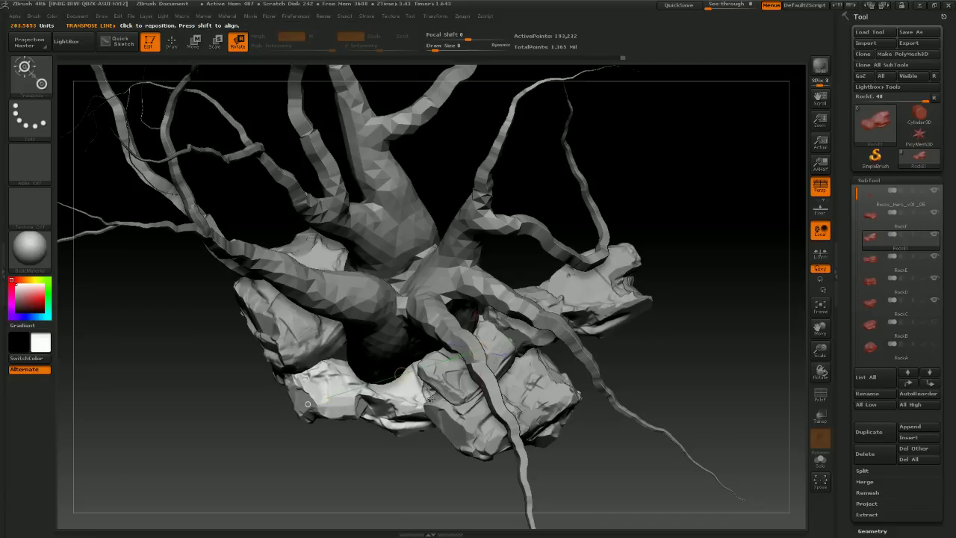
Swing the RockE copy around end for end with Transpose Rotate and move it back into the gap in front of the trunk
drag(452, 383, 284, 386)
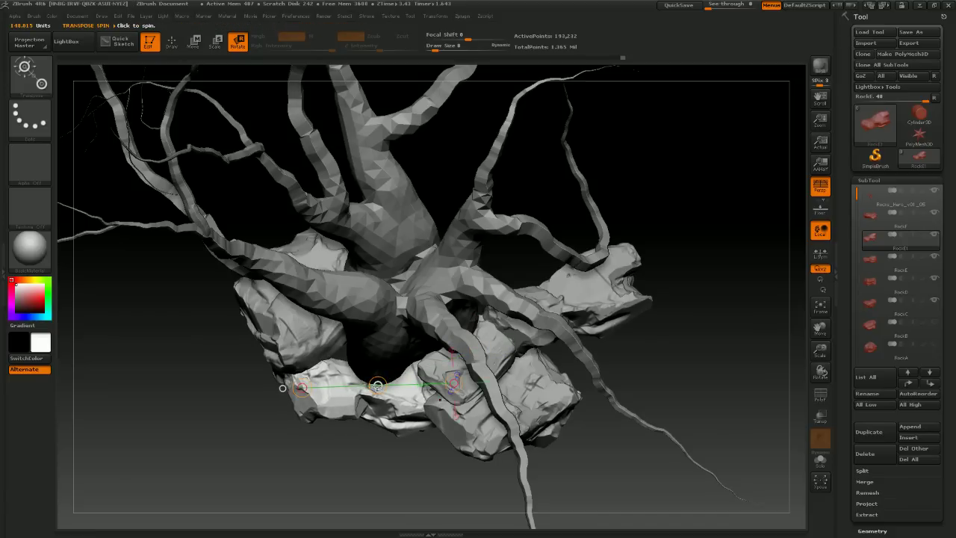
drag(378, 385, 377, 220)
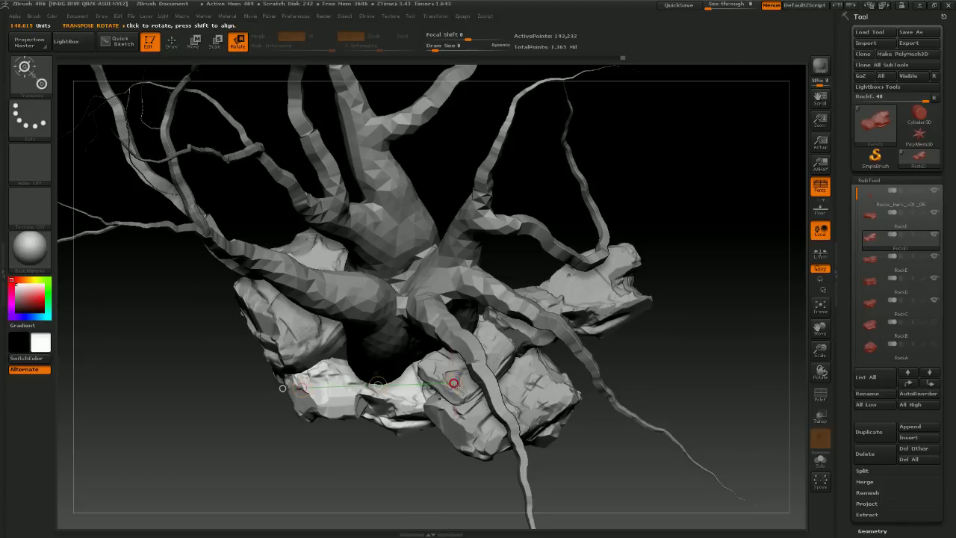
drag(452, 382, 214, 393)
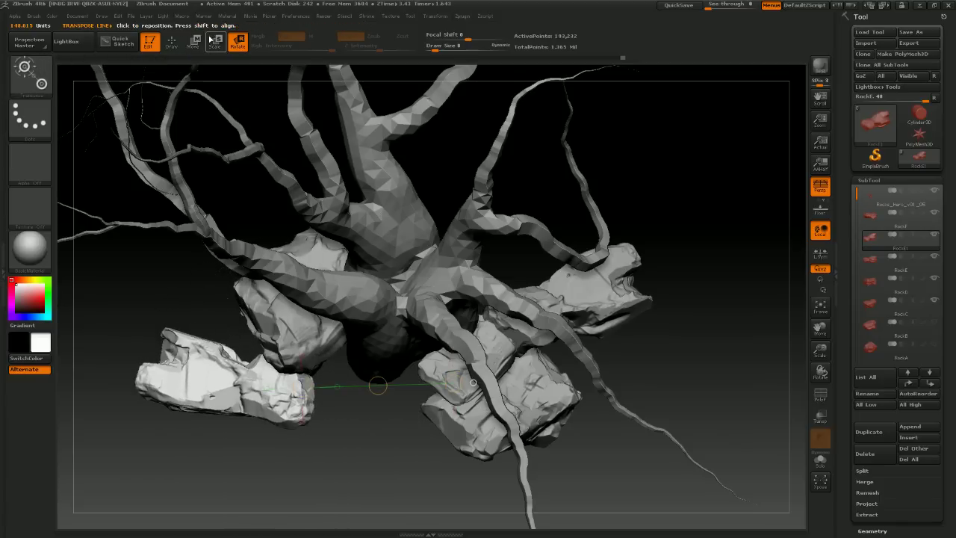
click(194, 41)
drag(159, 364, 309, 396)
drag(235, 381, 390, 381)
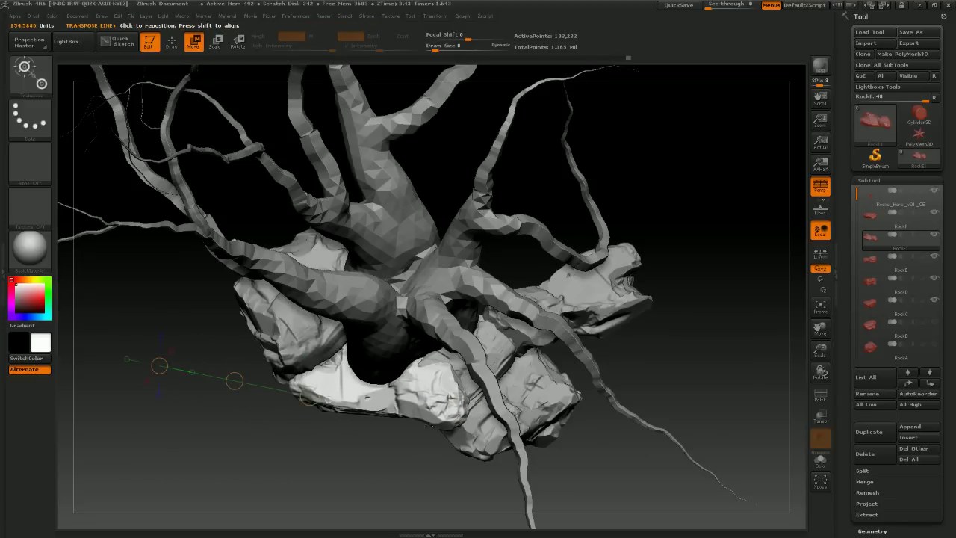
Adjust the height and position of the RockE copy in front of the trunk and check its fit from several angles
mouse_move(697, 334)
mouse_down()
mouse_move(696, 217)
mouse_move(753, 262)
mouse_move(678, 323)
mouse_move(383, 363)
mouse_move(396, 346)
mouse_move(380, 375)
mouse_move(350, 387)
mouse_up()
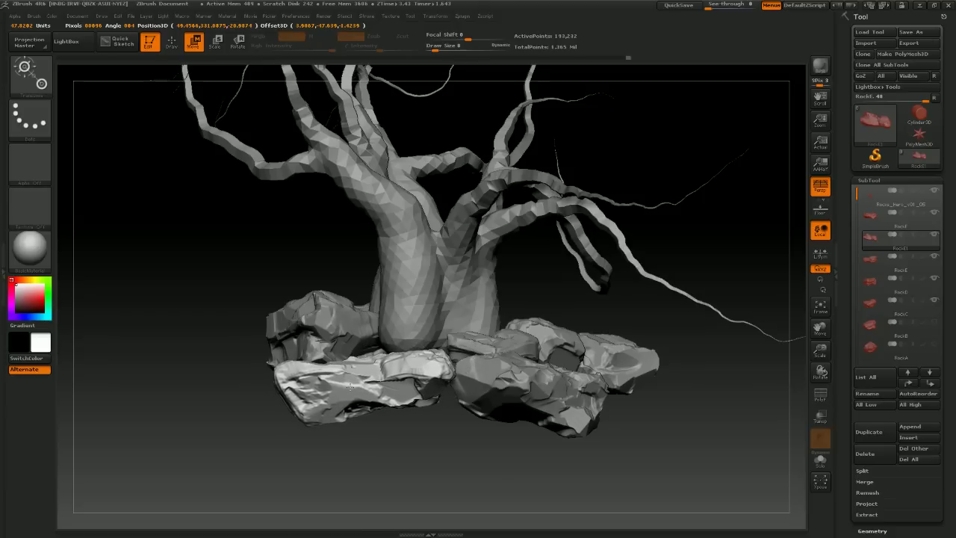
drag(593, 294, 558, 355)
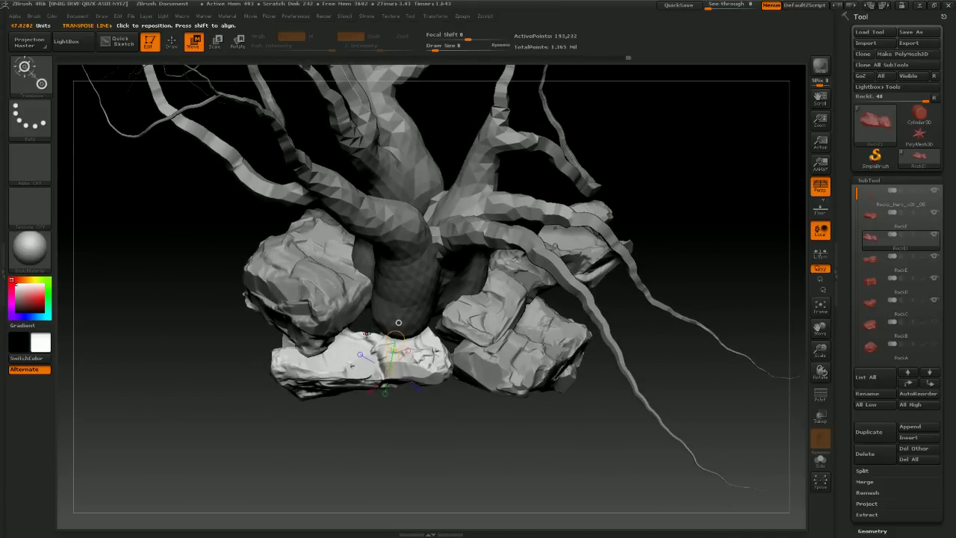
drag(366, 332, 370, 396)
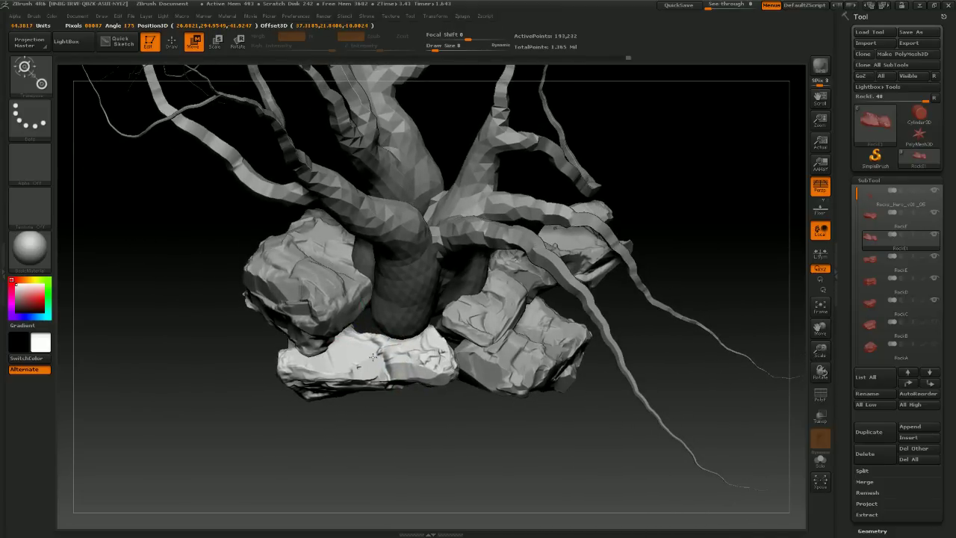
right_drag(370, 396, 362, 383)
right_drag(452, 368, 444, 398)
drag(445, 400, 330, 414)
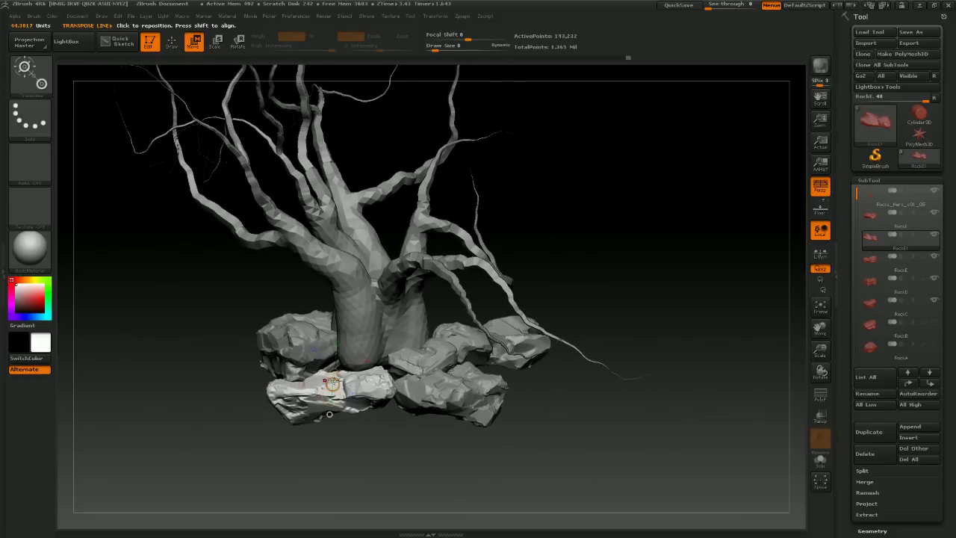
drag(503, 454, 556, 454)
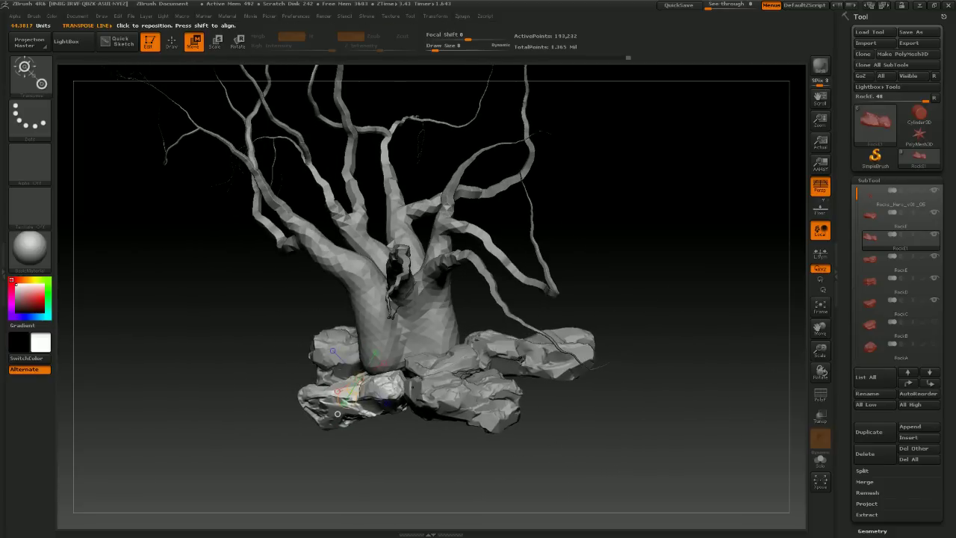
Examine the rock arrangement around the trunk and select RockF, RockC and RockE in turn to identify a rock to duplicate
drag(591, 378, 634, 340)
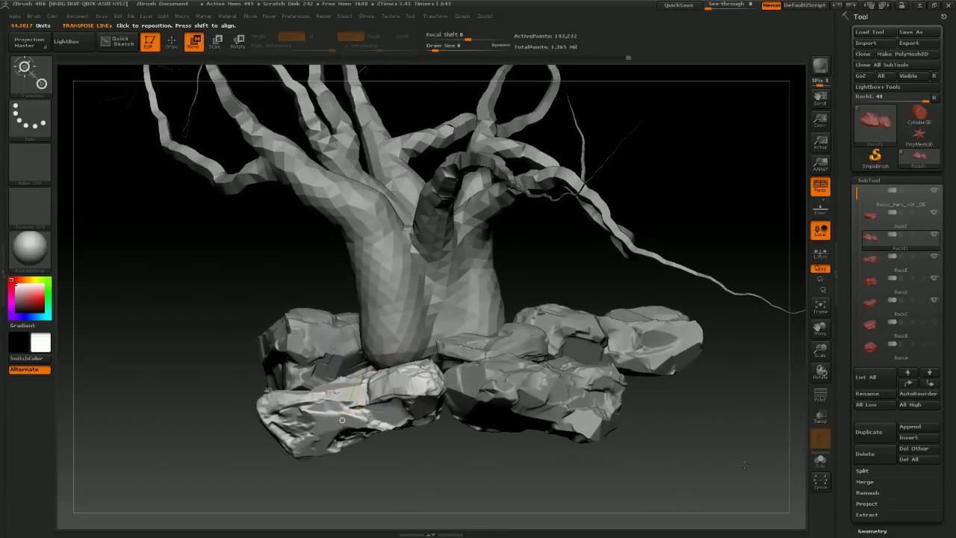
drag(744, 465, 676, 460)
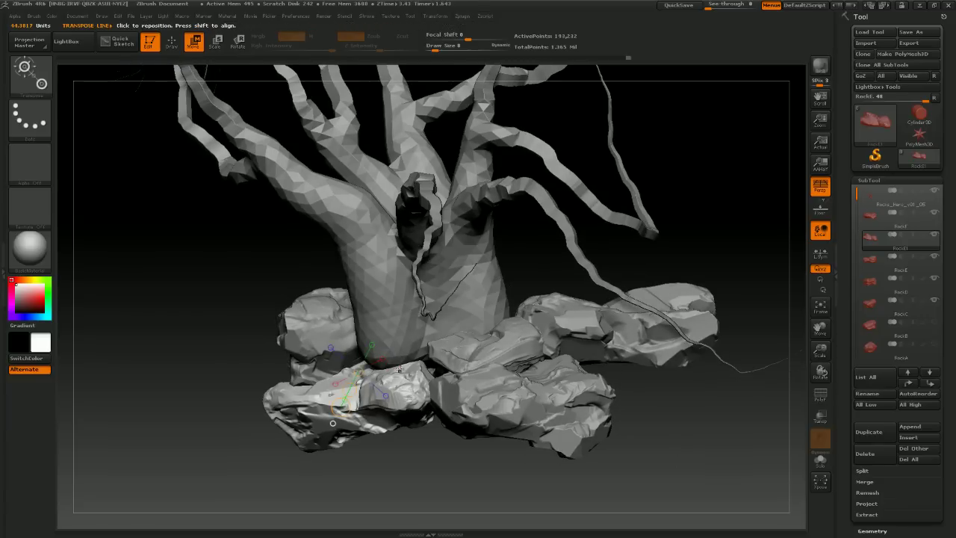
drag(561, 457, 614, 473)
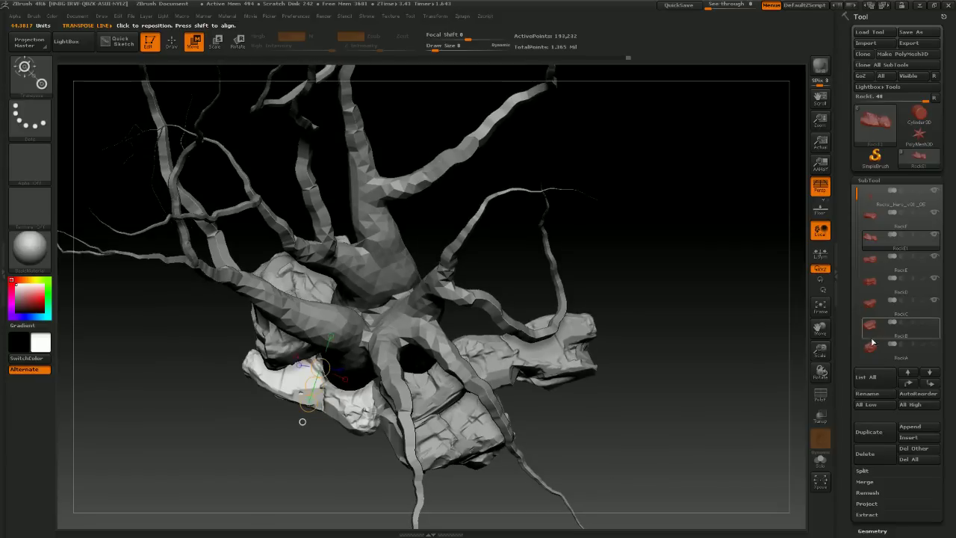
click(871, 222)
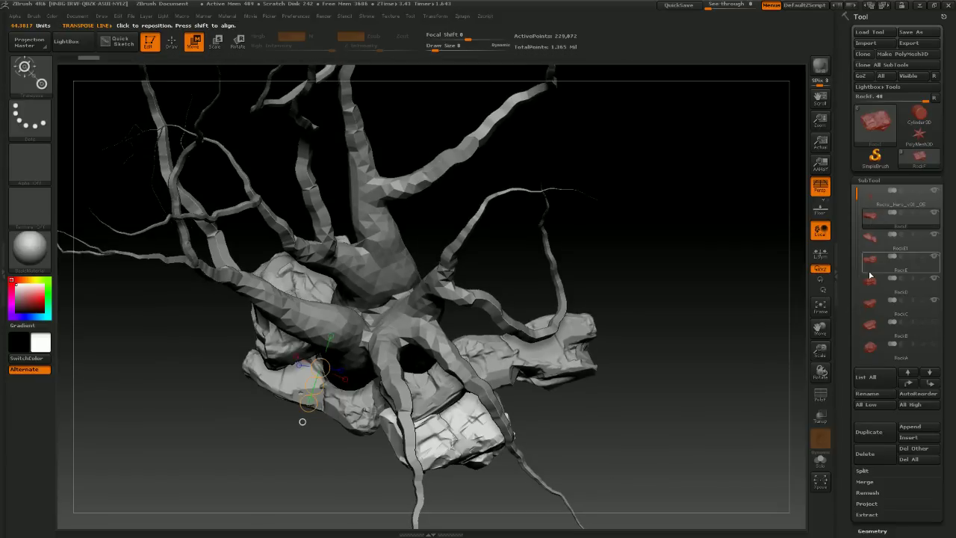
click(870, 313)
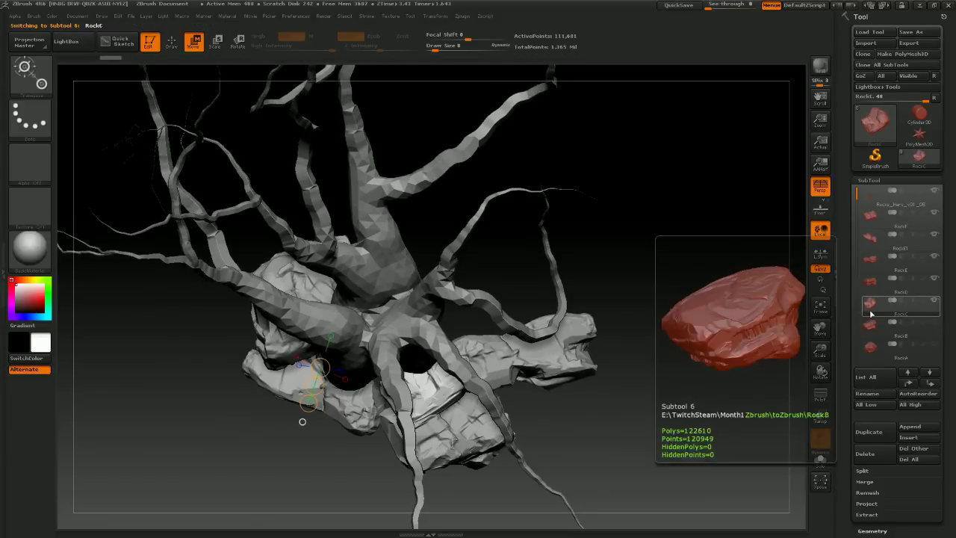
click(868, 216)
drag(758, 220, 725, 228)
click(870, 238)
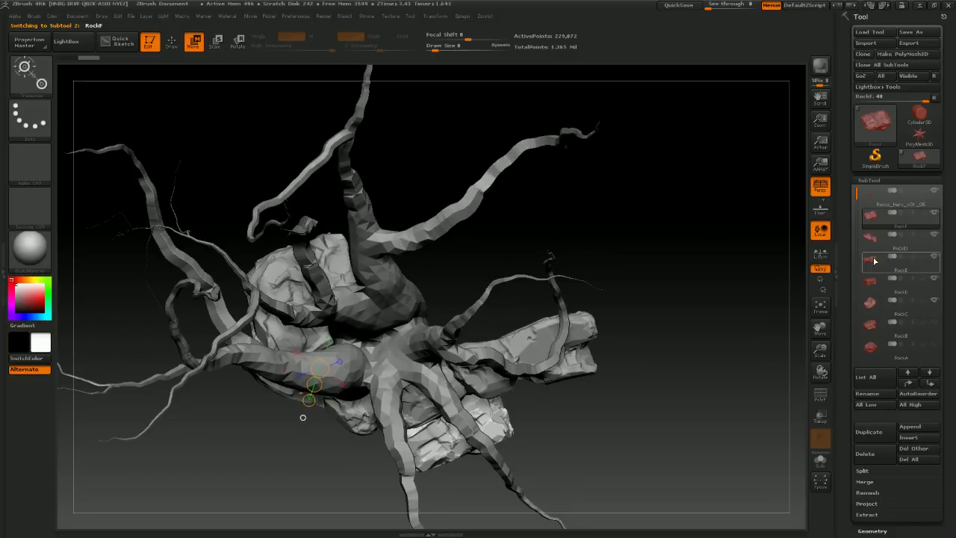
mouse_move(874, 261)
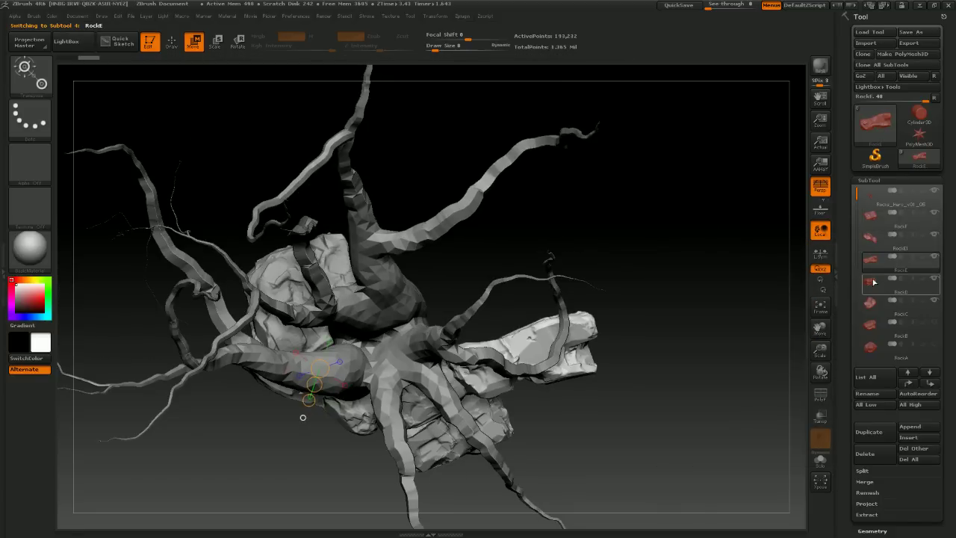
Select the RockD subtool, lay a transpose line across it and duplicate it
click(871, 282)
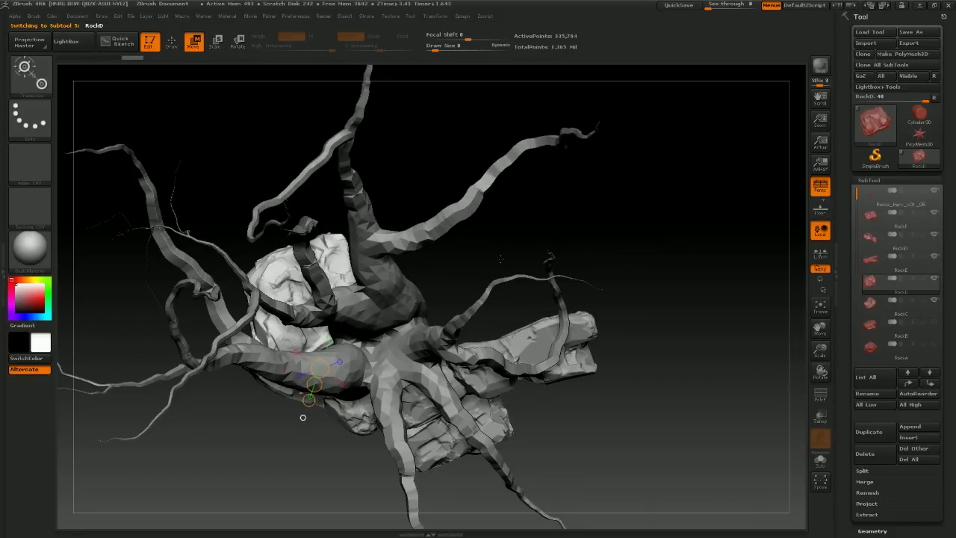
drag(513, 201, 559, 243)
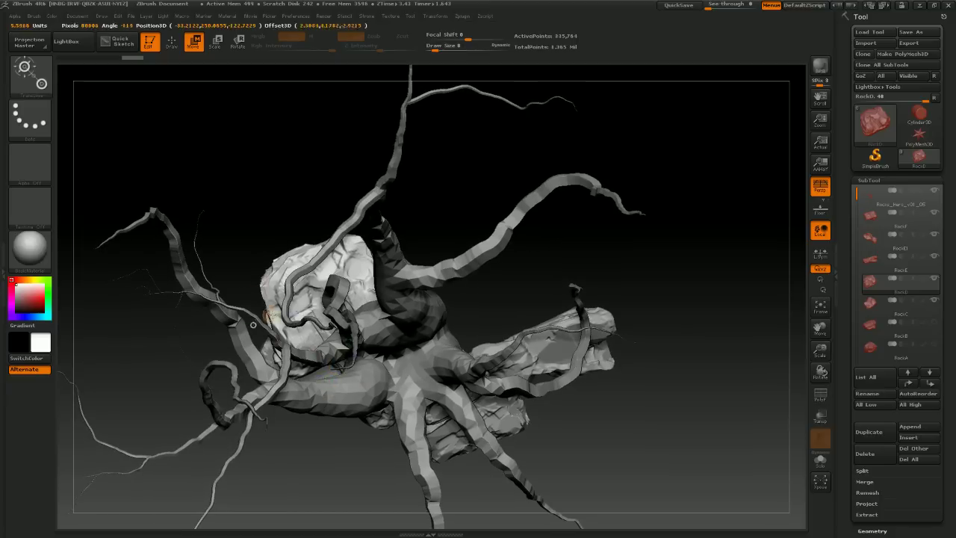
drag(271, 314, 372, 280)
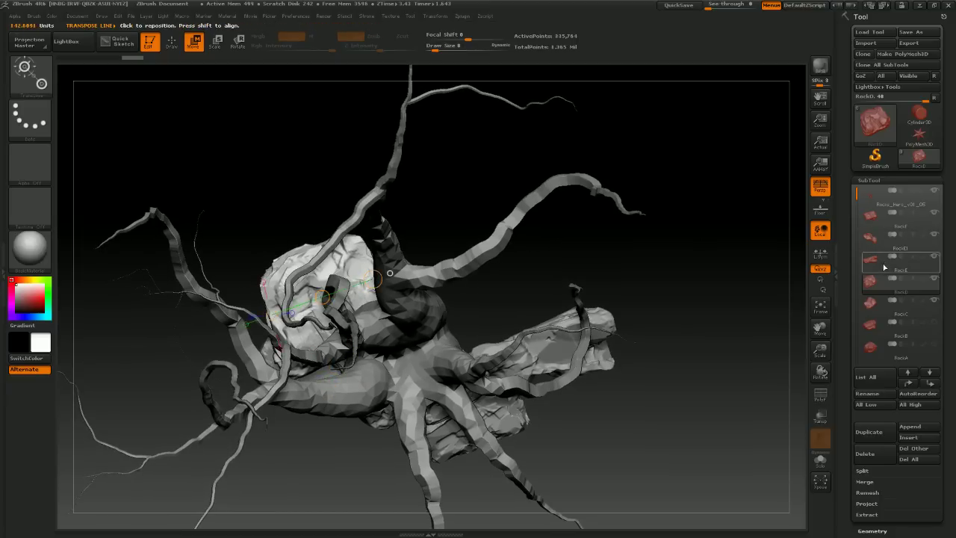
click(869, 432)
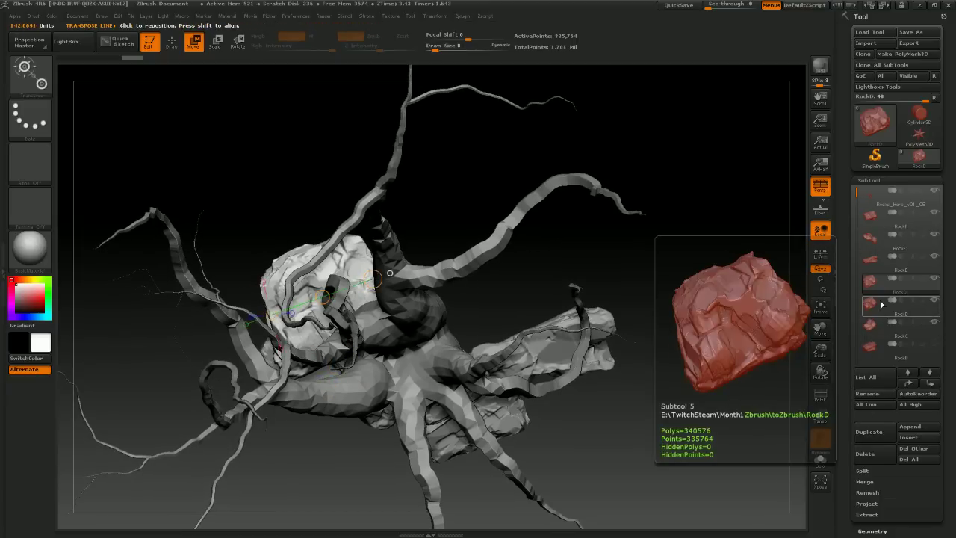
Try moving the RockD copy across behind the trunk and turning it with Transpose Rotate, undoing each attempt
drag(389, 272, 549, 295)
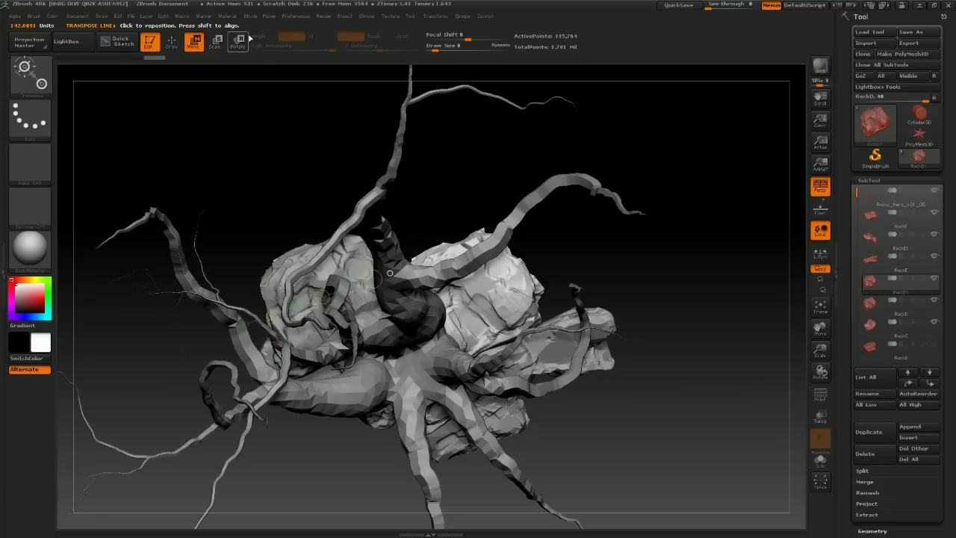
click(238, 42)
mouse_move(520, 266)
mouse_down()
mouse_move(421, 313)
mouse_move(484, 348)
mouse_up()
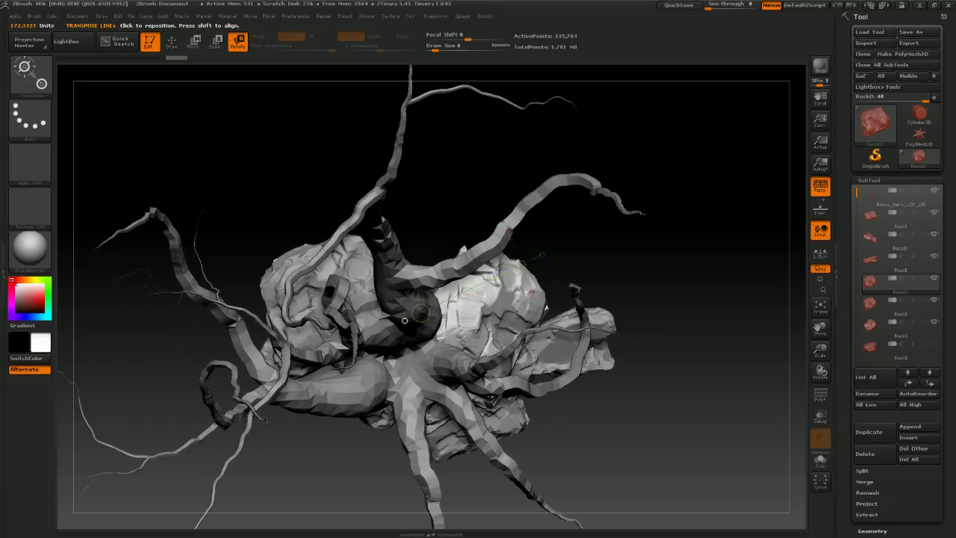
key(ctrl+z)
drag(519, 265, 350, 390)
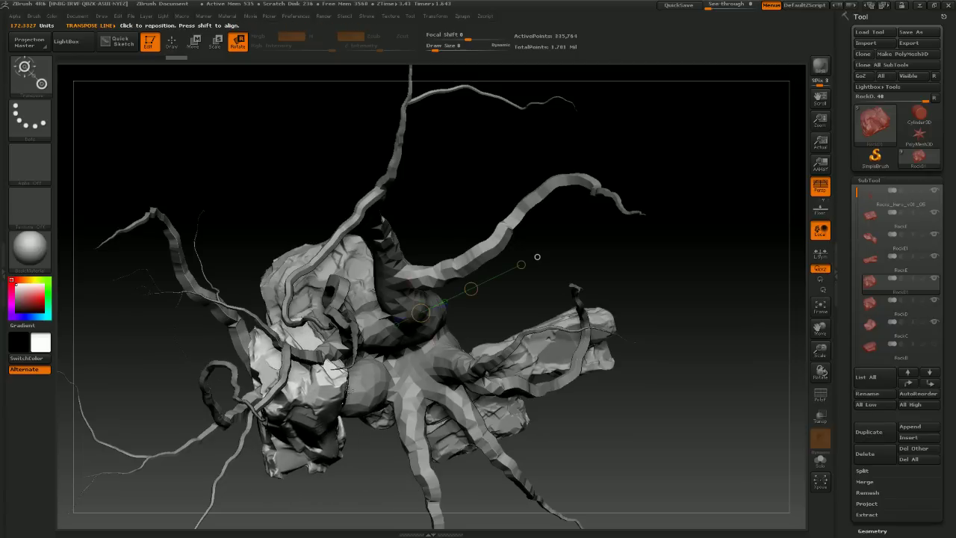
key(ctrl+z)
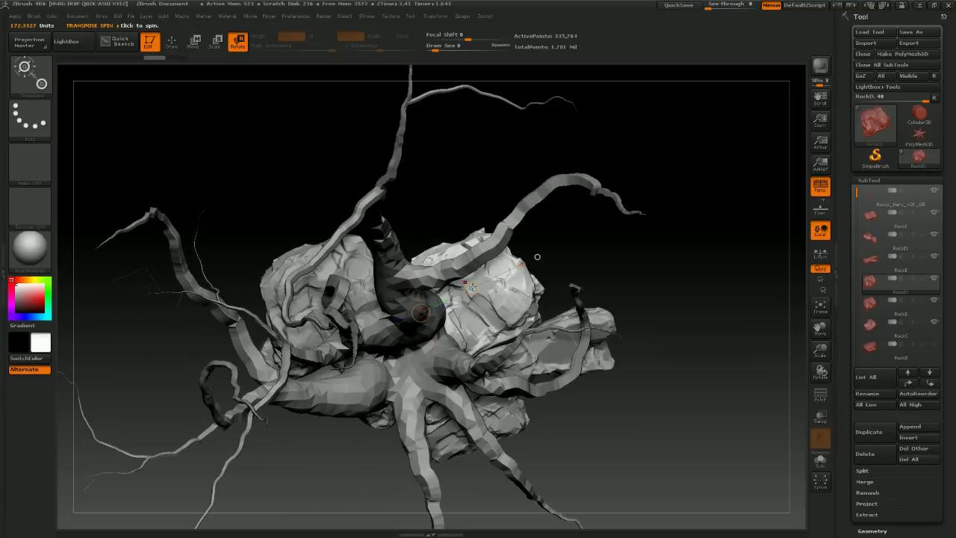
mouse_move(537, 256)
mouse_down()
mouse_move(549, 313)
mouse_move(549, 296)
mouse_move(544, 306)
mouse_up()
key(ctrl+z)
drag(665, 228, 715, 232)
key(ctrl+z)
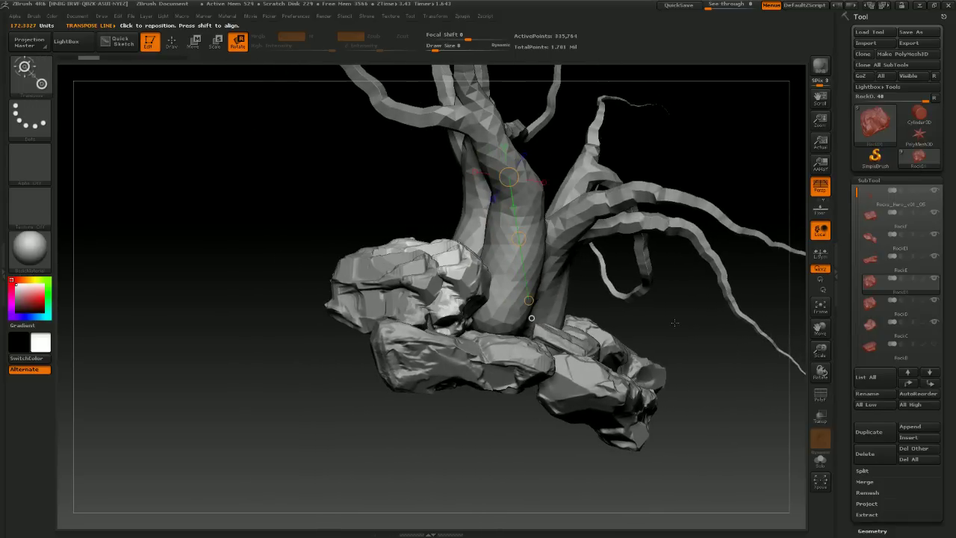
Move the RockD copy out from the original with Transpose Move into the empty area behind the trunk, beside RockE
drag(674, 322, 644, 470)
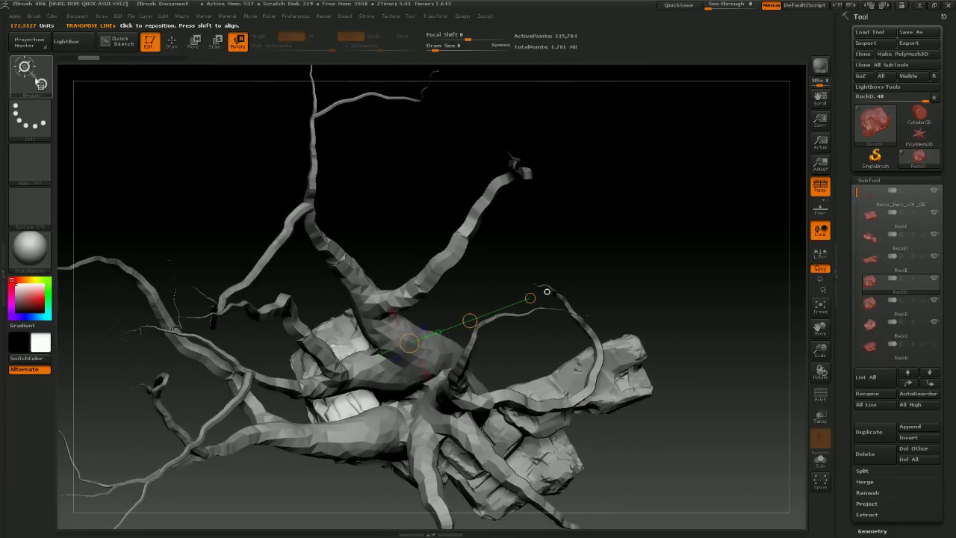
click(196, 43)
drag(280, 115, 605, 246)
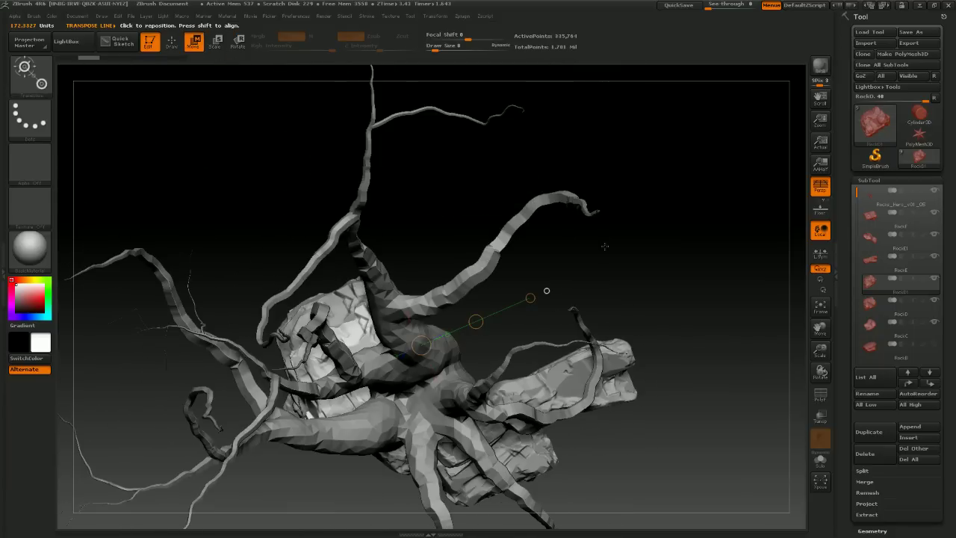
drag(547, 290, 548, 295)
mouse_move(306, 380)
mouse_down()
mouse_move(431, 355)
mouse_move(414, 358)
mouse_move(443, 338)
mouse_up()
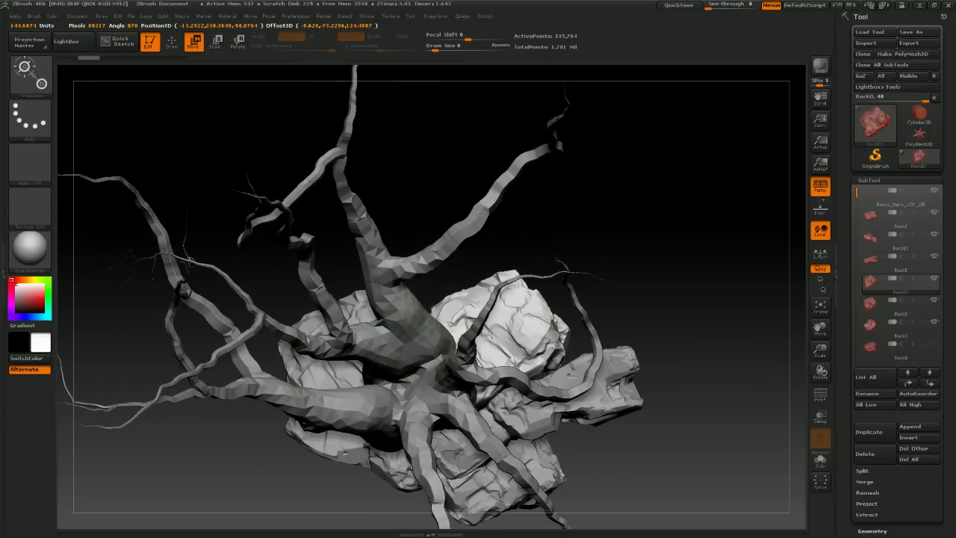
drag(648, 425, 717, 329)
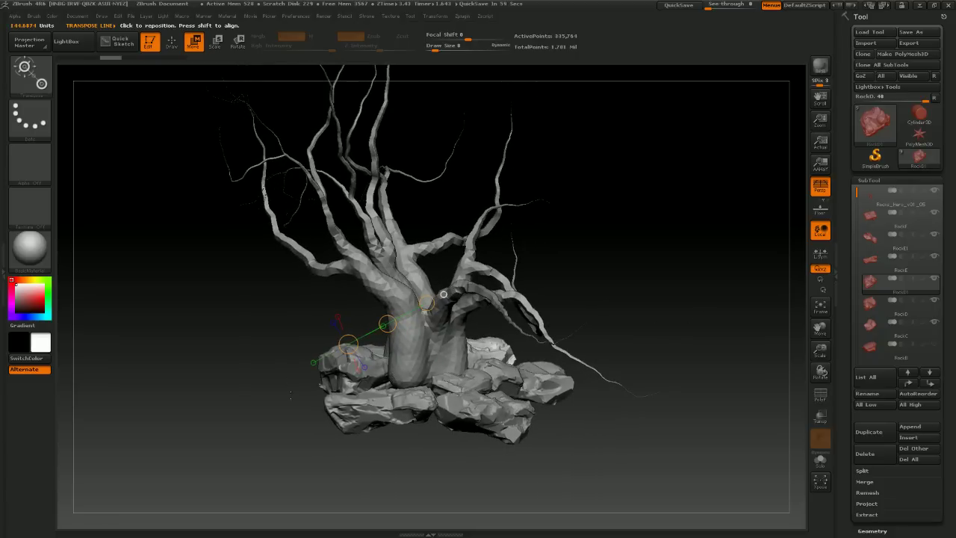
drag(704, 284, 660, 320)
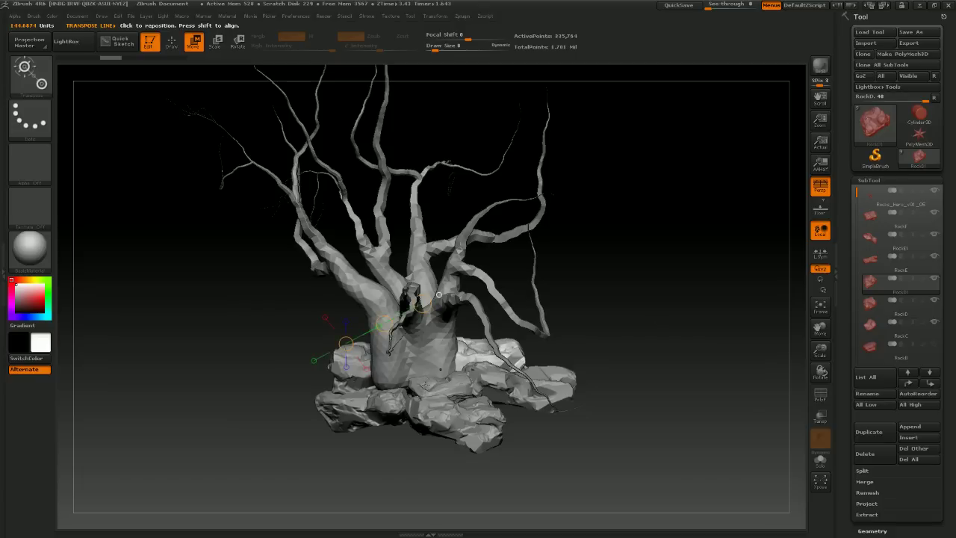
alt+drag(564, 334, 357, 380)
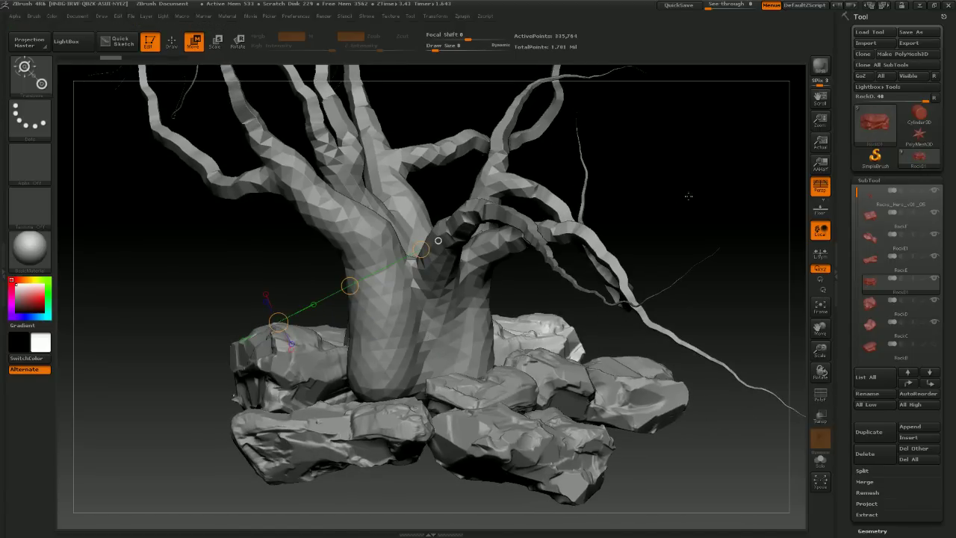
drag(564, 284, 449, 323)
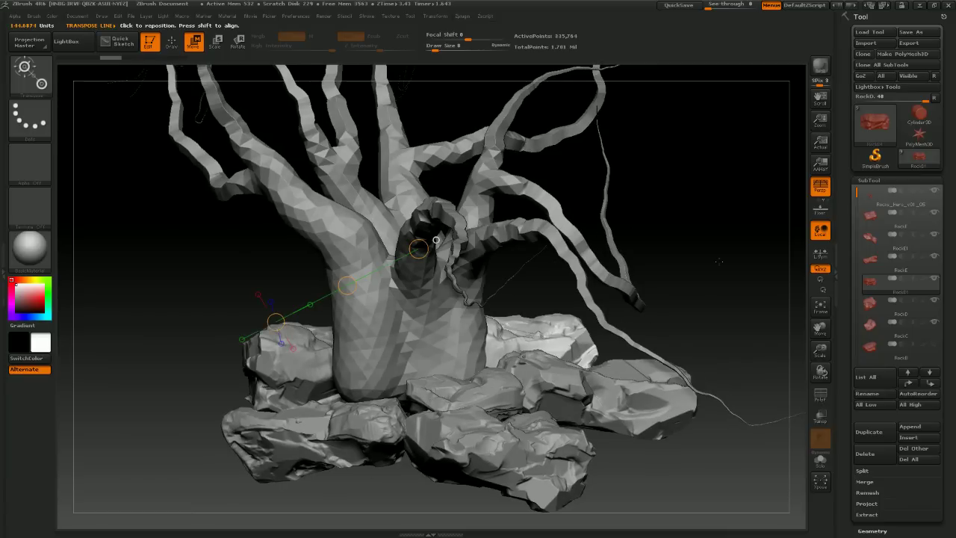
mouse_move(716, 221)
mouse_down()
mouse_move(640, 202)
mouse_move(658, 201)
mouse_up()
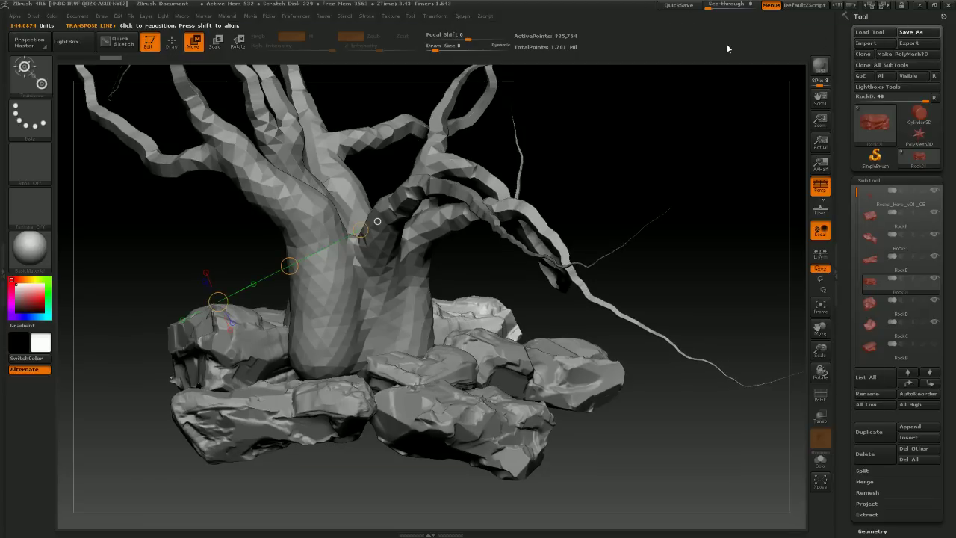
Save the ZTool as a new version named Rocks_Hero_v01_06.ZTL in the Zbrush folder
click(911, 31)
click(383, 113)
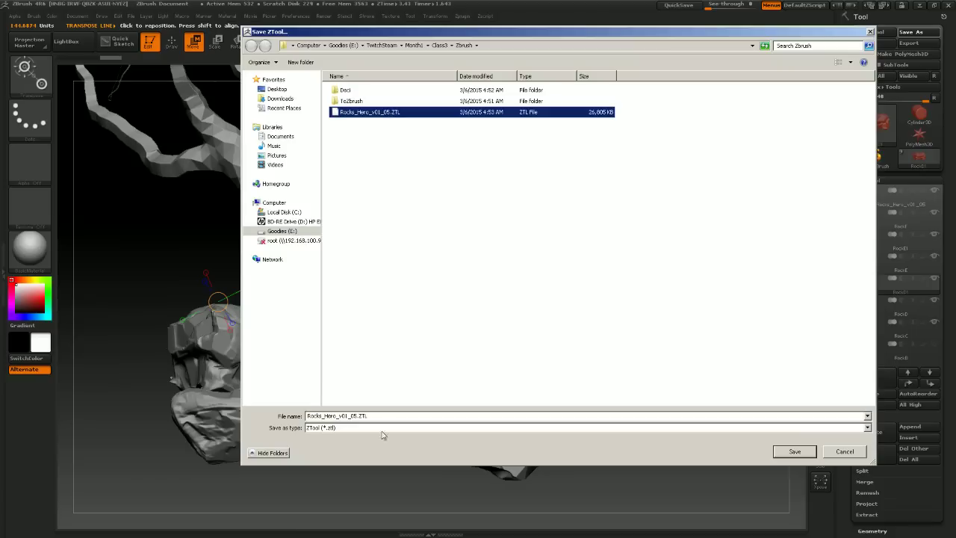
double_click(360, 417)
click(358, 416)
key(BackSpace)
text(6)
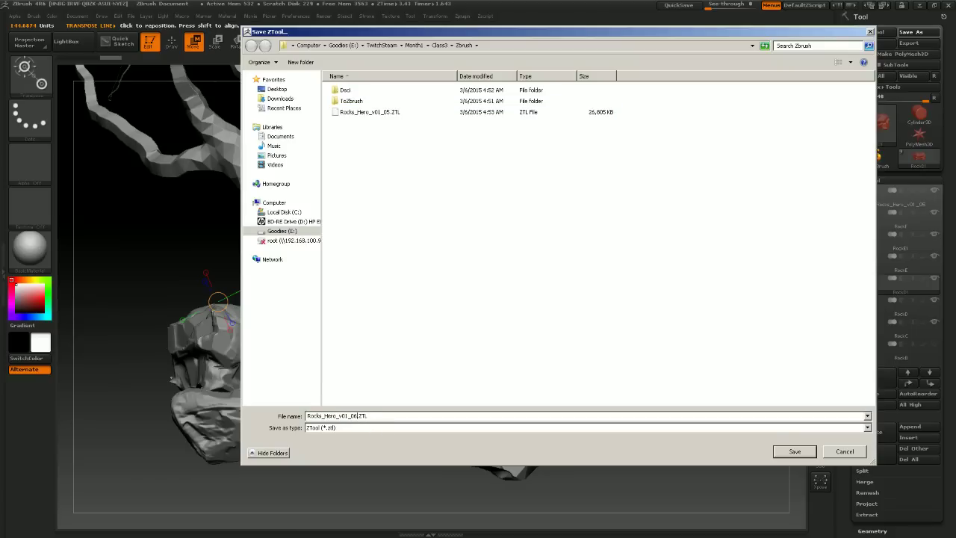
key(Return)
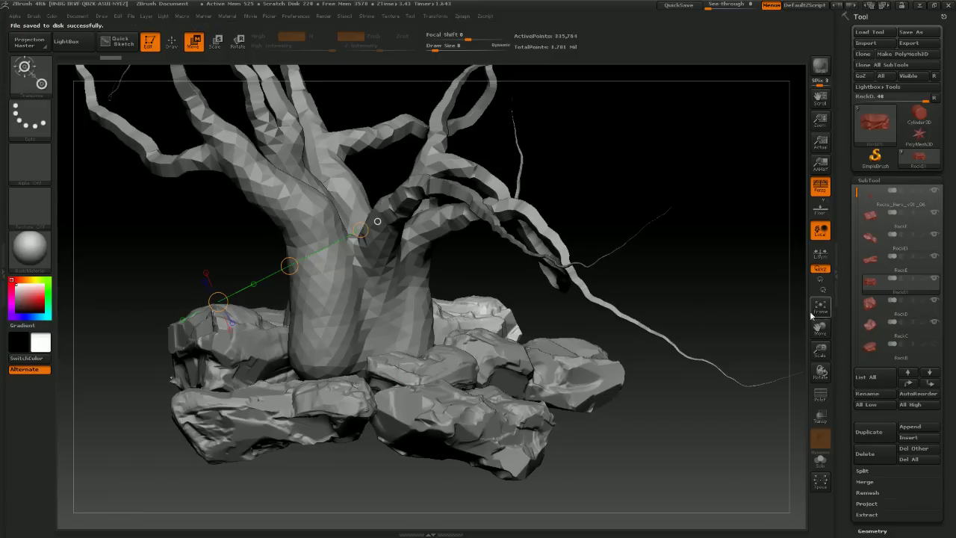
Switch to 3ds Max, select the GrowFX_Baked tree and maximize the Perspective viewport
mouse_move(877, 288)
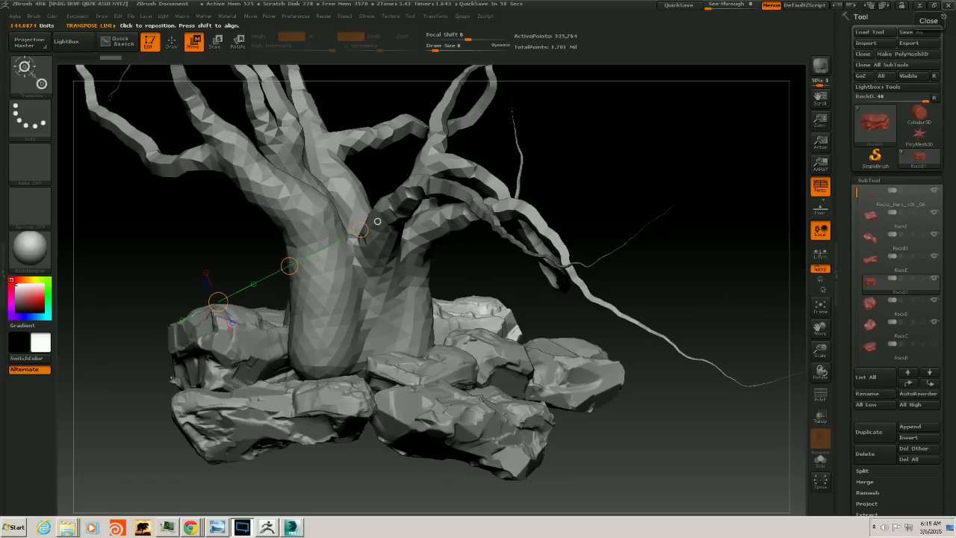
click(291, 527)
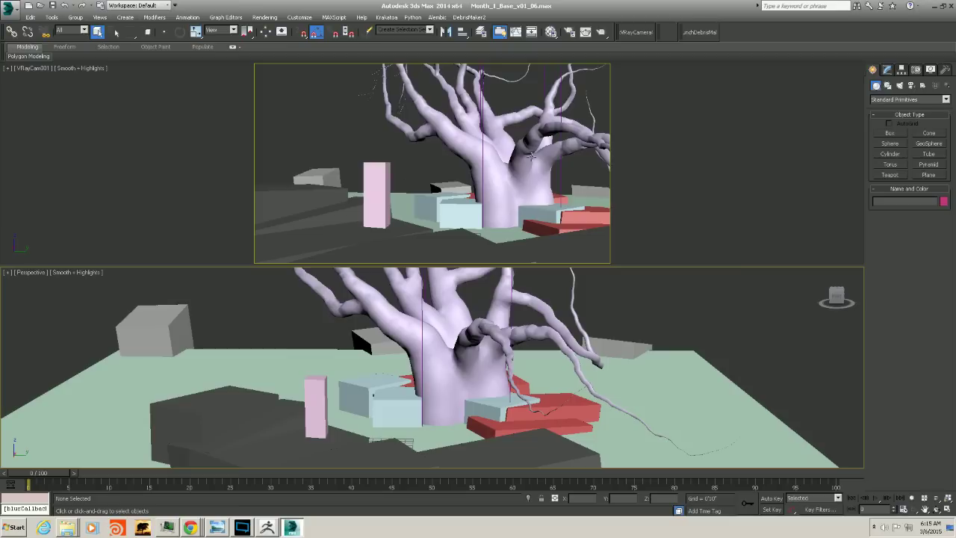
click(450, 321)
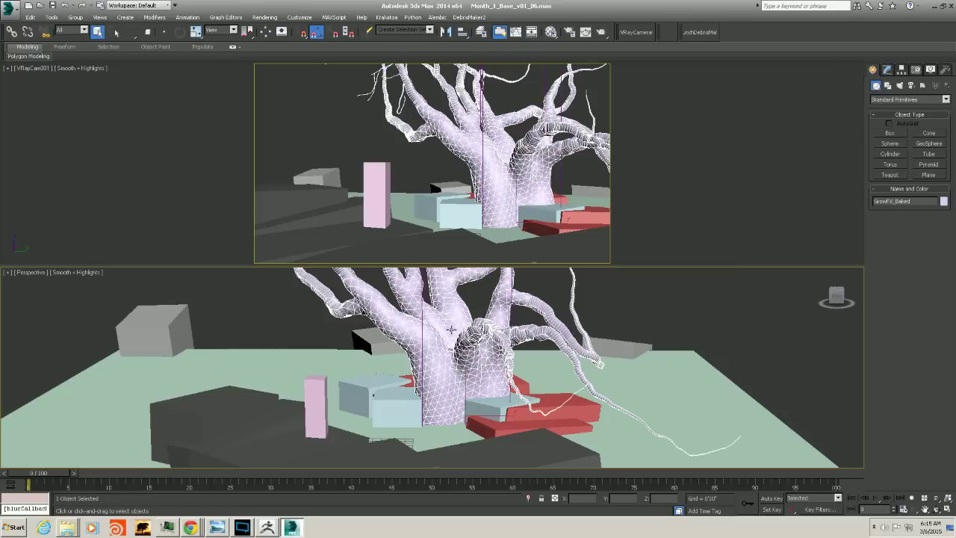
key(alt+w)
alt+middle_drag(466, 289, 479, 266)
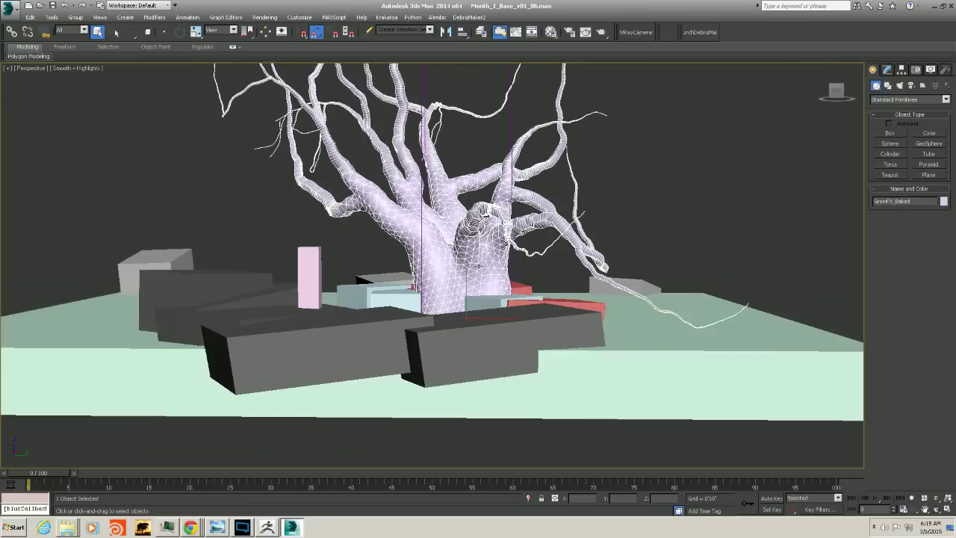
In theOnion layer manager, hide Env_HeroTree_Baked and show Env_HeroTree_GrowFX instead, with the whole Useful_BaseGeo group hidden
click(887, 69)
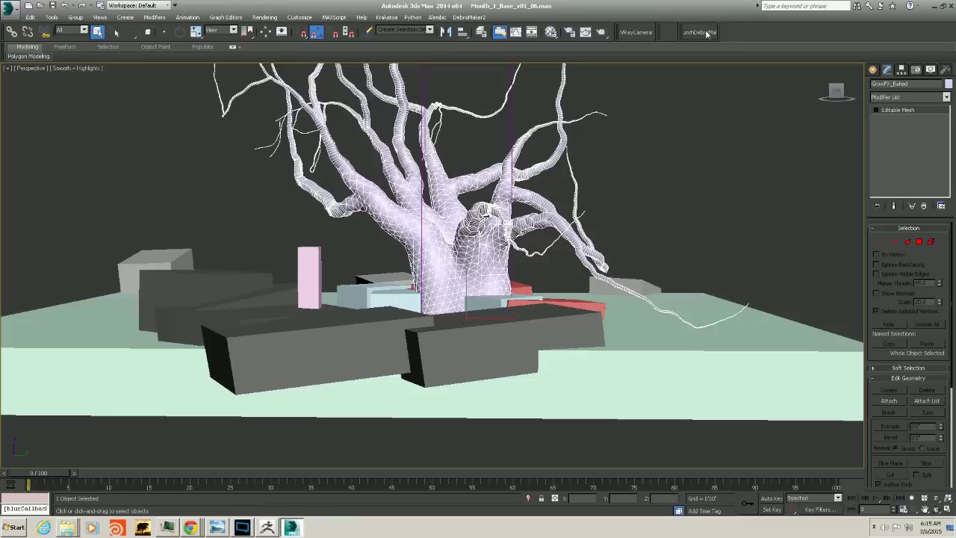
click(668, 33)
drag(955, 71, 658, 76)
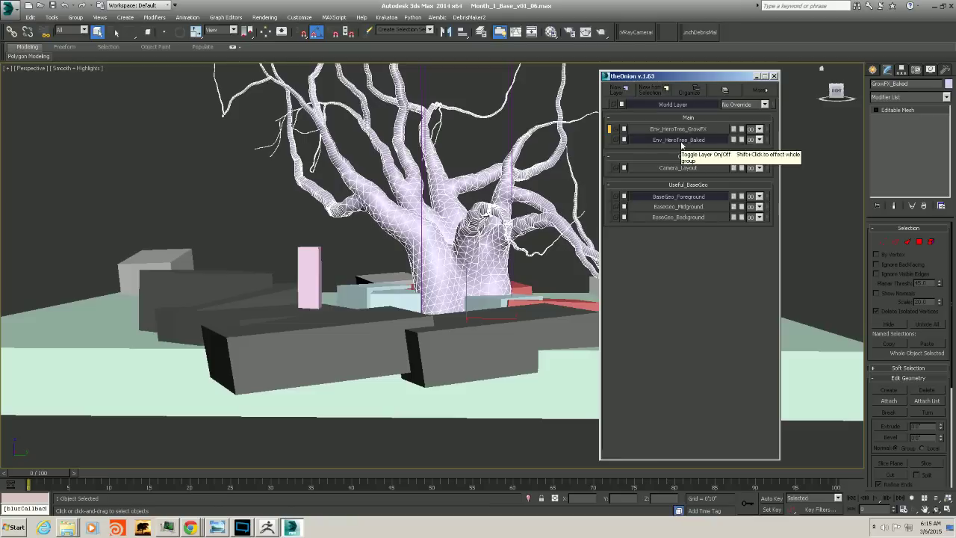
click(680, 140)
click(686, 130)
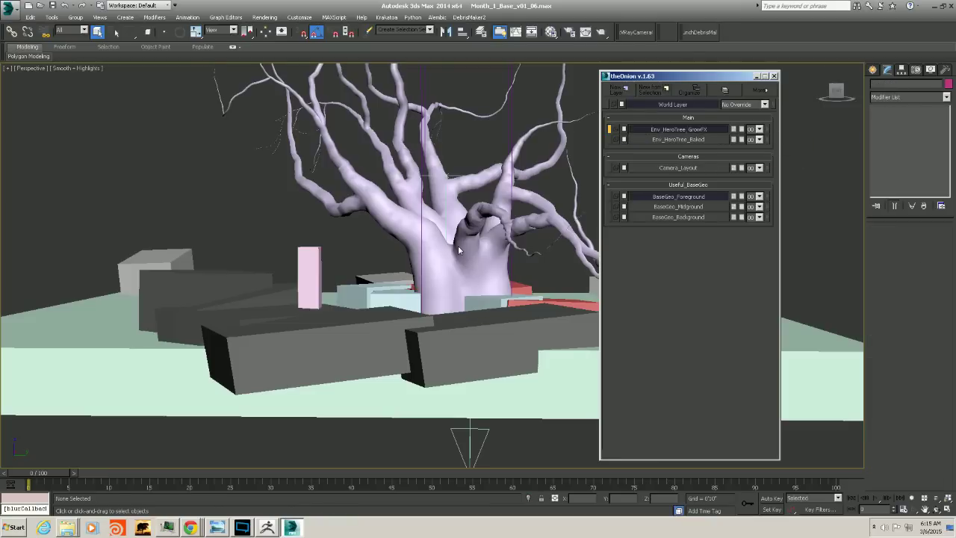
shift+click(674, 198)
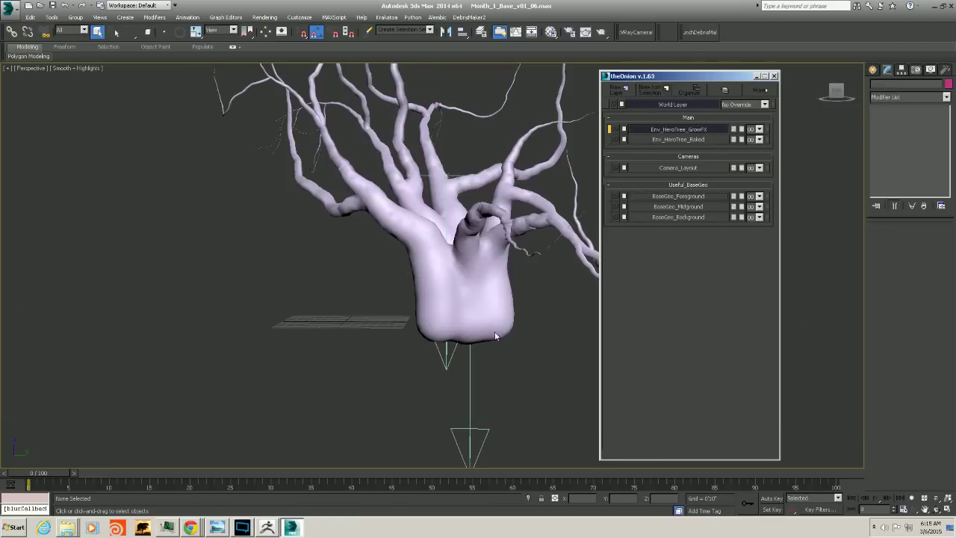
Select the GrowFX001 hero tree and check its trunk base against the BaseGeo_Foreground layer, leaving that layer hidden
click(495, 306)
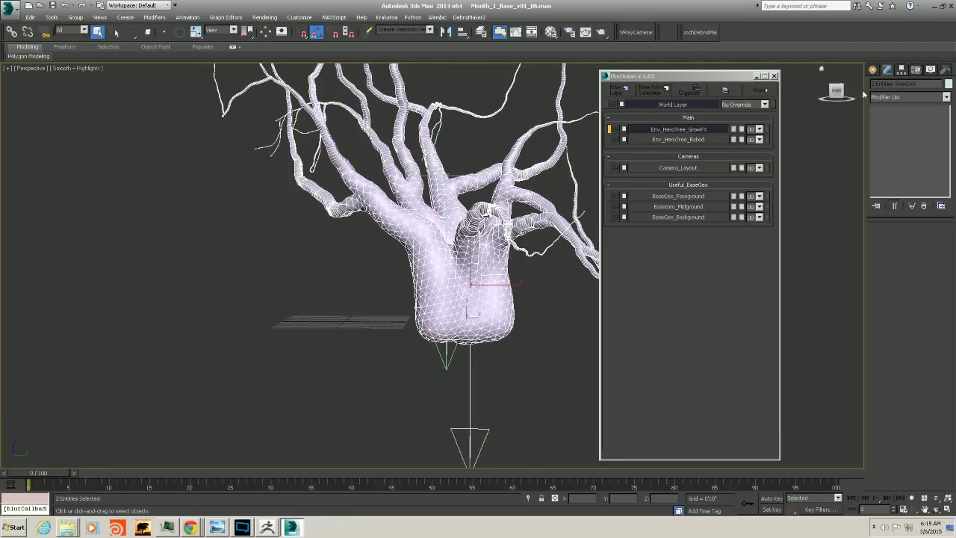
click(469, 373)
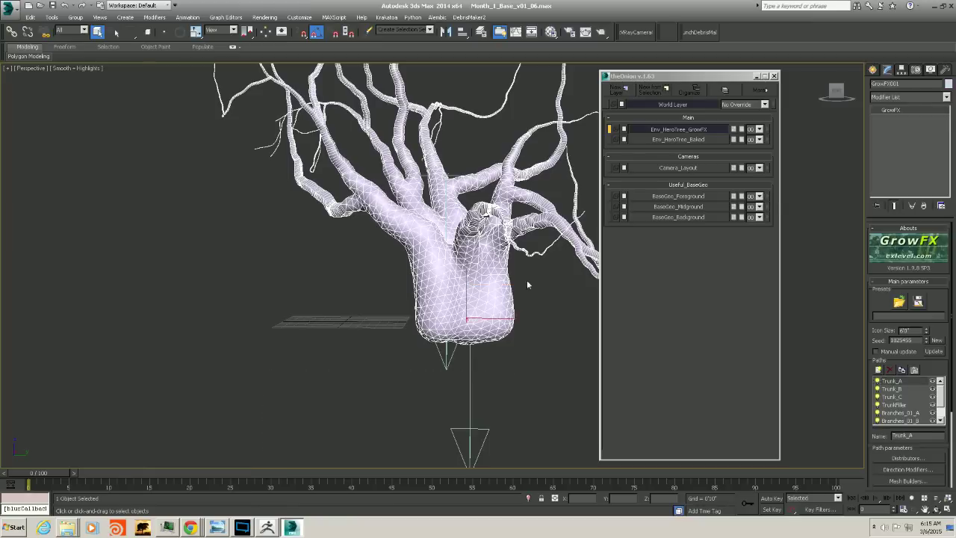
scroll(880, 304, down, 3)
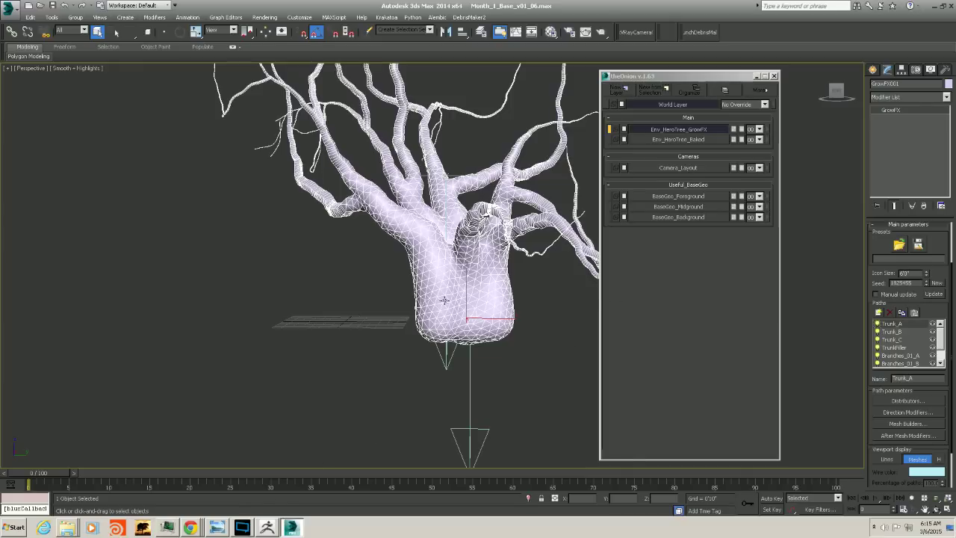
click(685, 197)
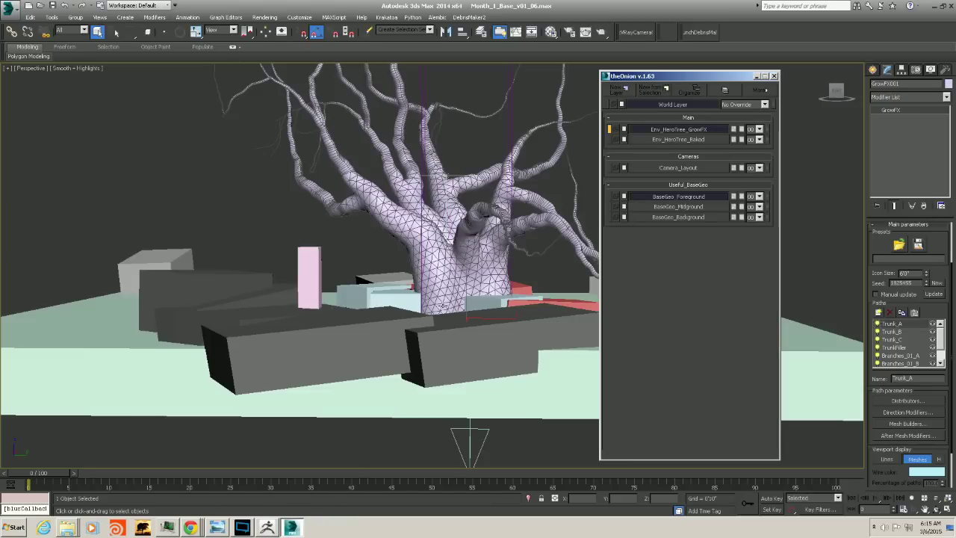
click(676, 196)
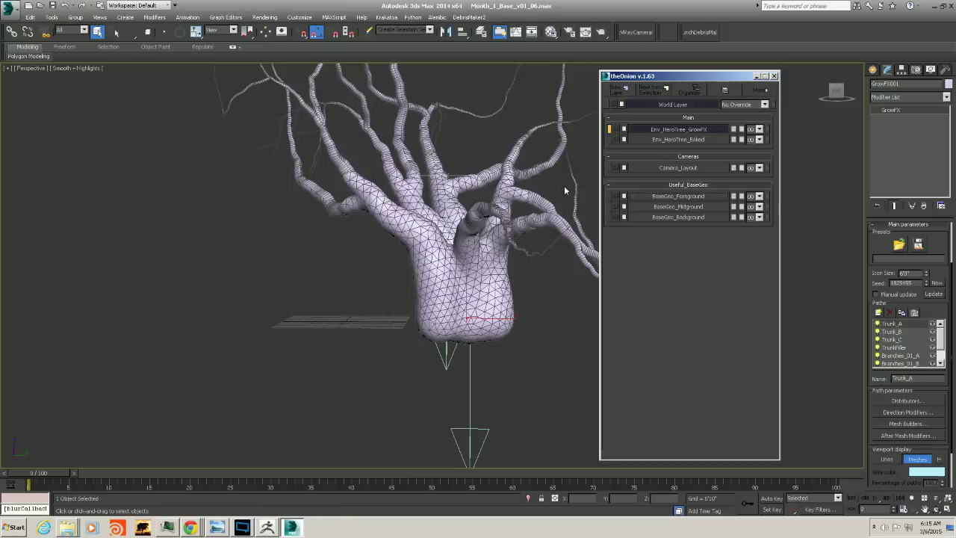
Look up the Object reaction type among the direction modifiers available for the Trunk_A path, without adding one
click(905, 413)
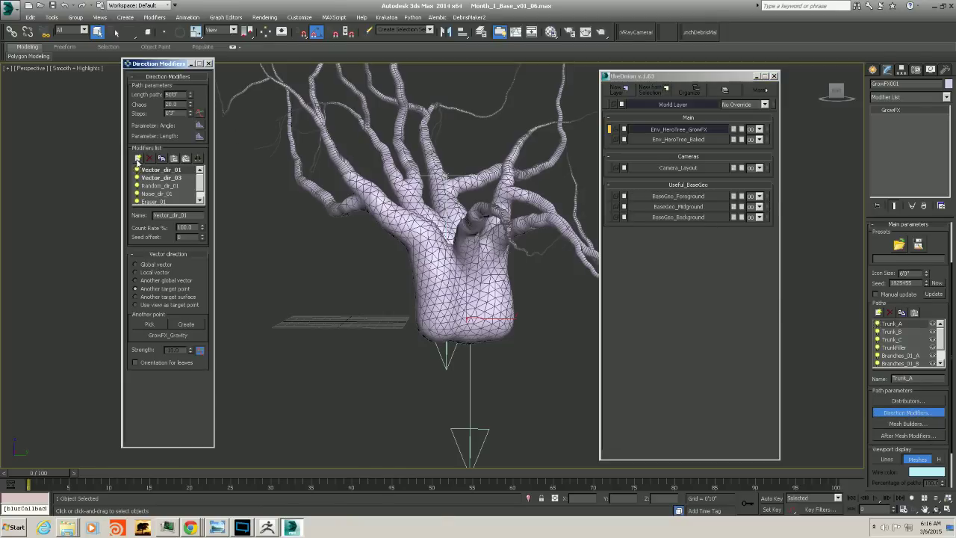
click(137, 158)
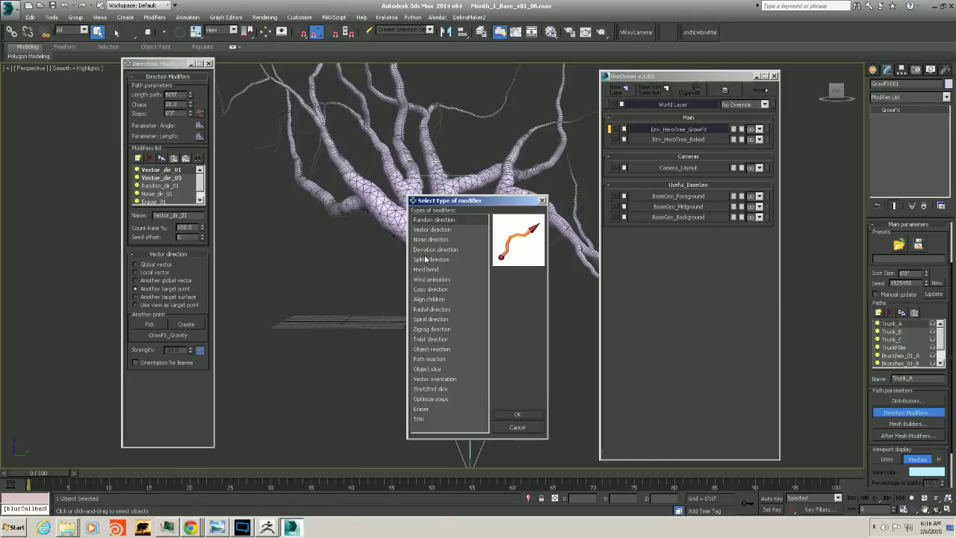
click(434, 349)
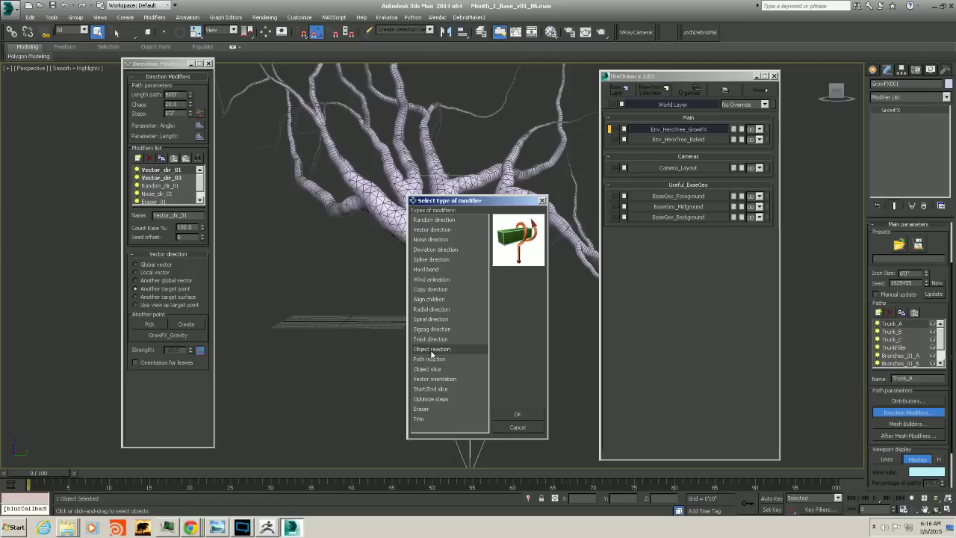
click(542, 201)
click(944, 70)
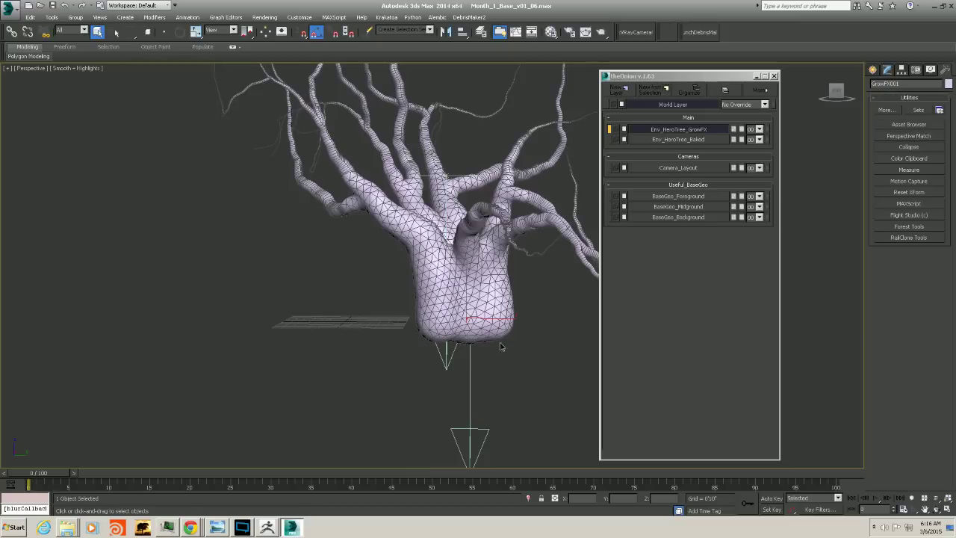
middle_drag(501, 346, 485, 345)
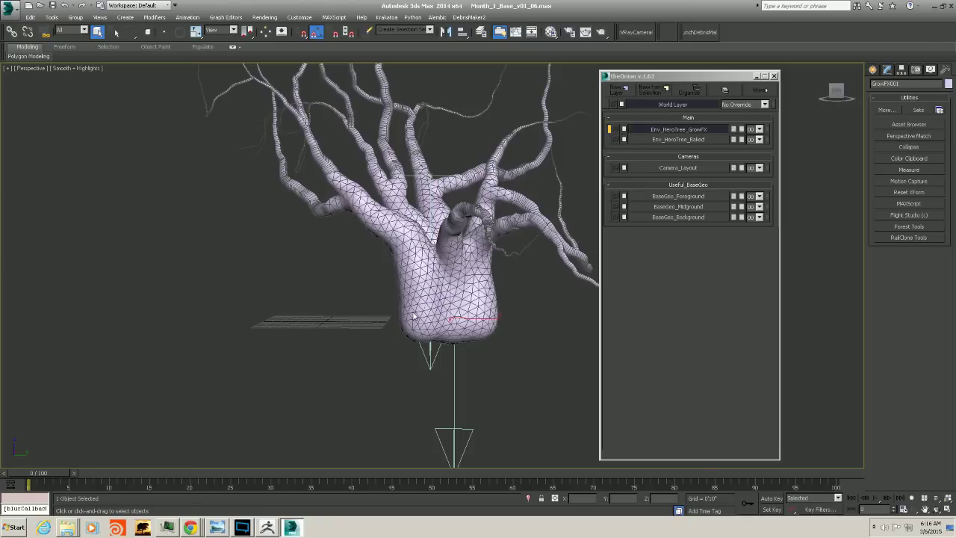
drag(514, 365, 471, 295)
click(887, 69)
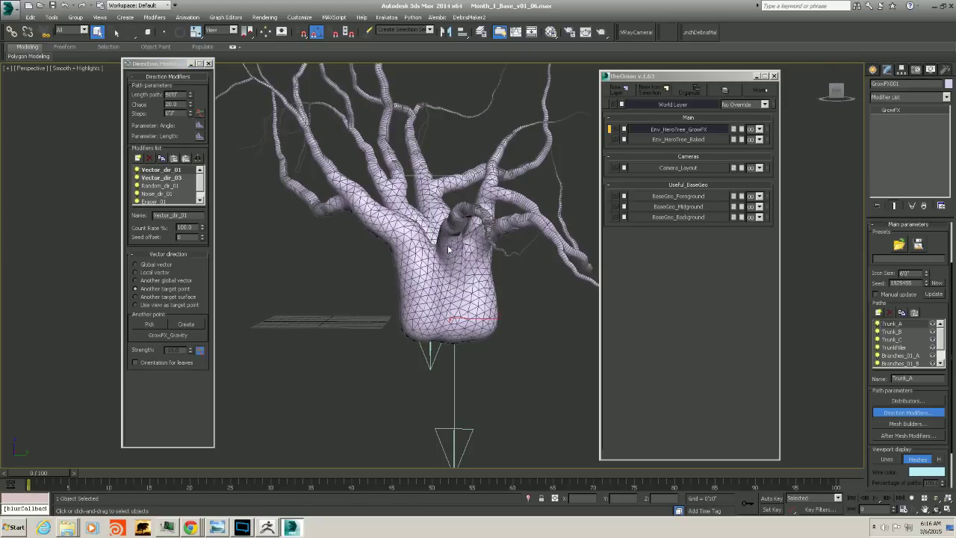
Switch to ZBrush and examine the rock arrangement around the trunk base from several angles
click(267, 527)
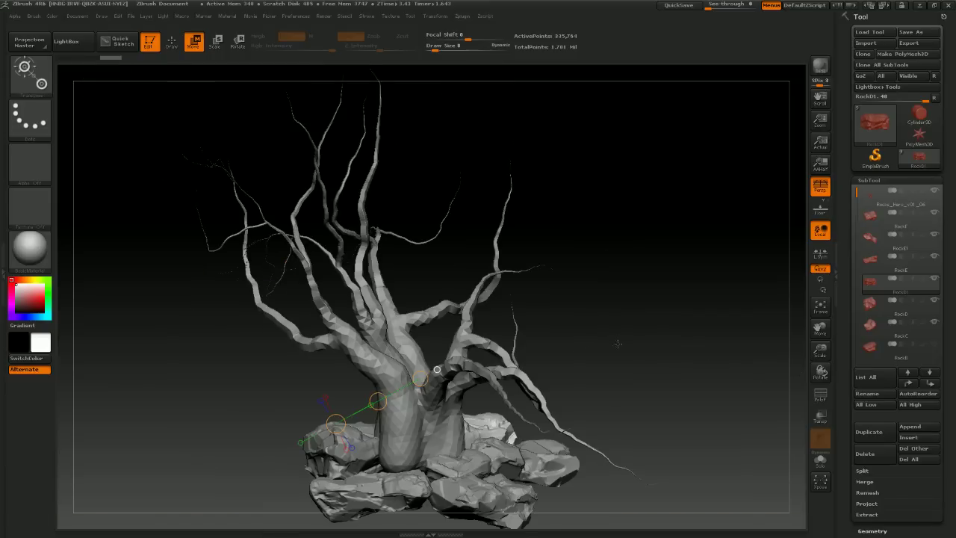
drag(618, 343, 644, 297)
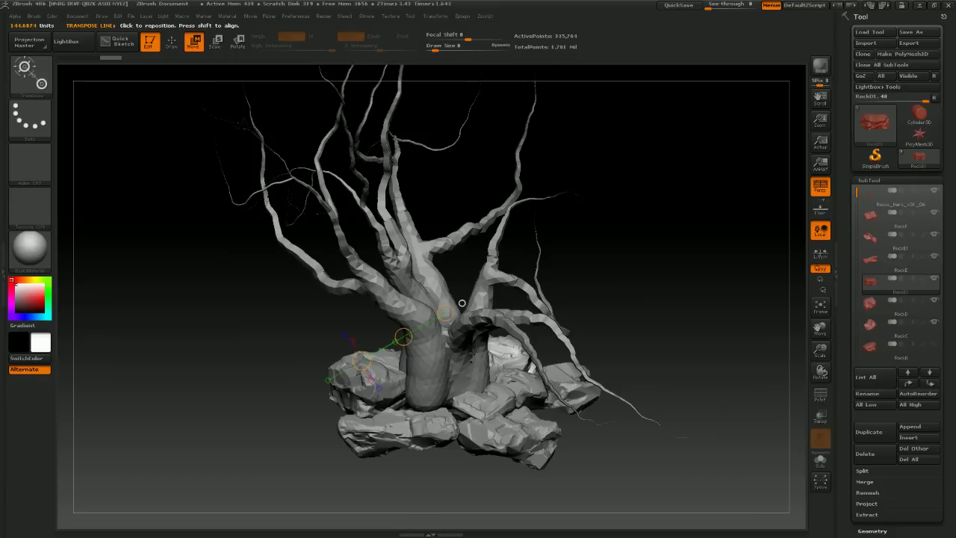
drag(681, 437, 681, 302)
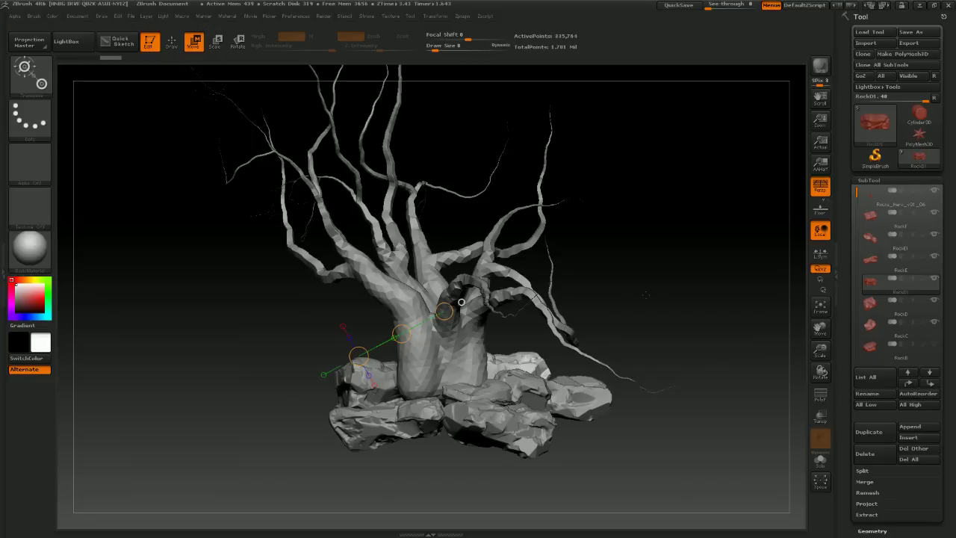
drag(655, 259, 479, 428)
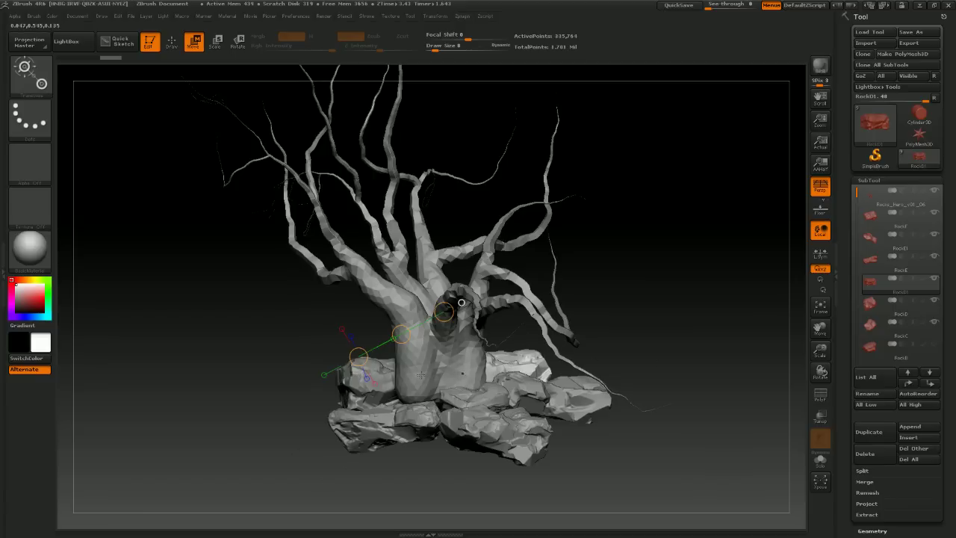
drag(299, 376, 329, 381)
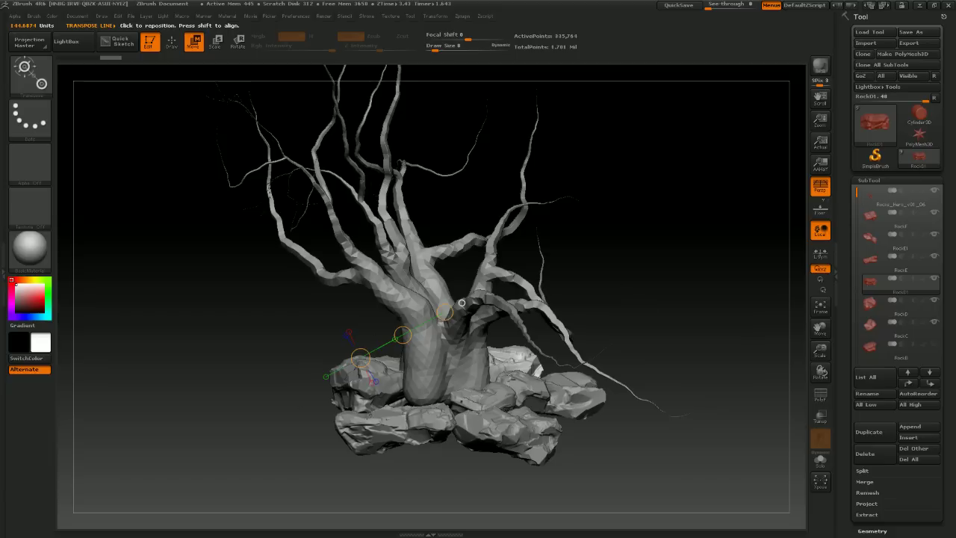
drag(658, 323, 428, 381)
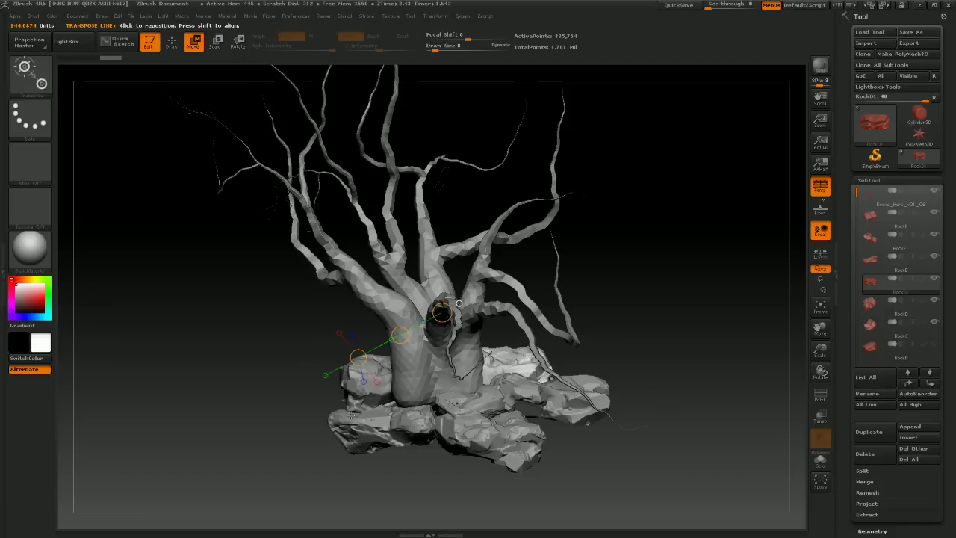
drag(586, 308, 635, 317)
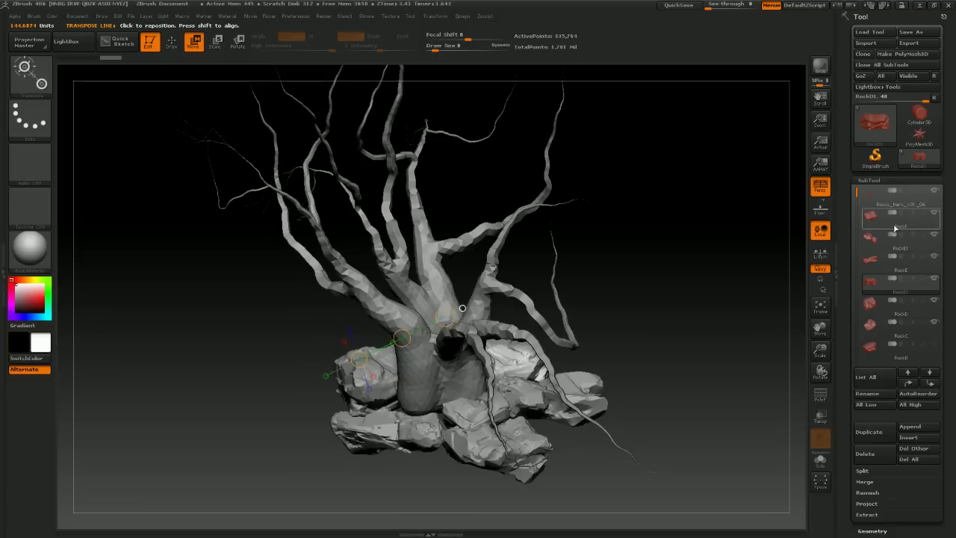
Hide the tree subtool and merge all visible rock subtools into a separate tool with MergeVisible
click(932, 194)
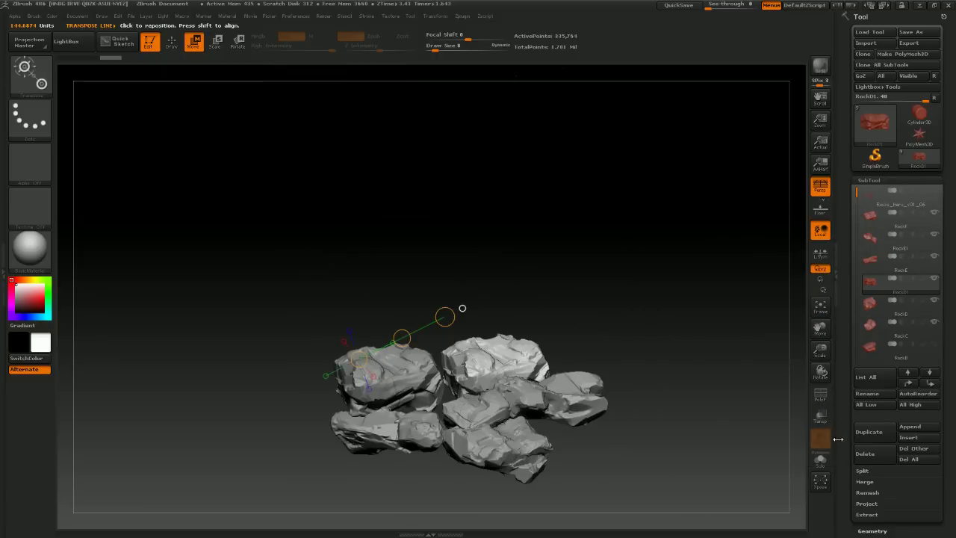
click(864, 482)
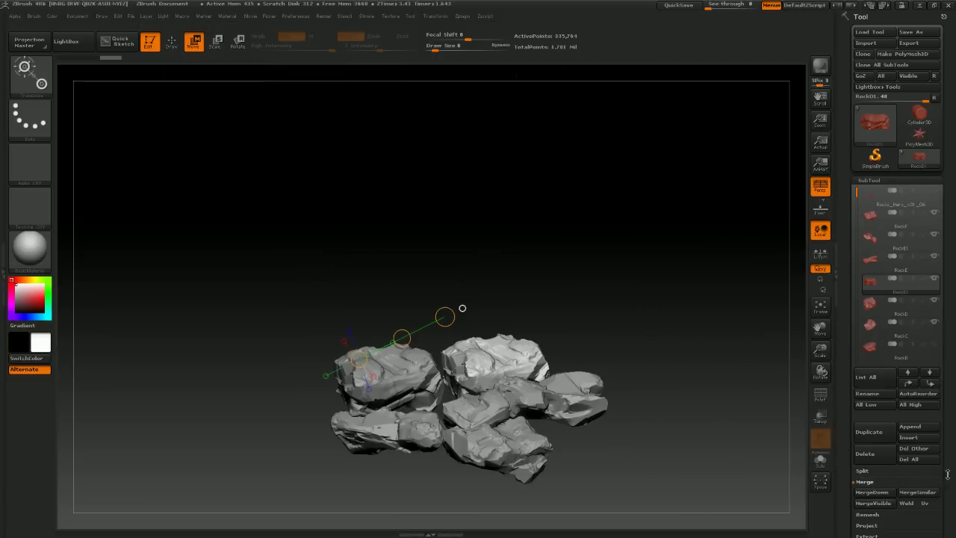
scroll(947, 474, down, 3)
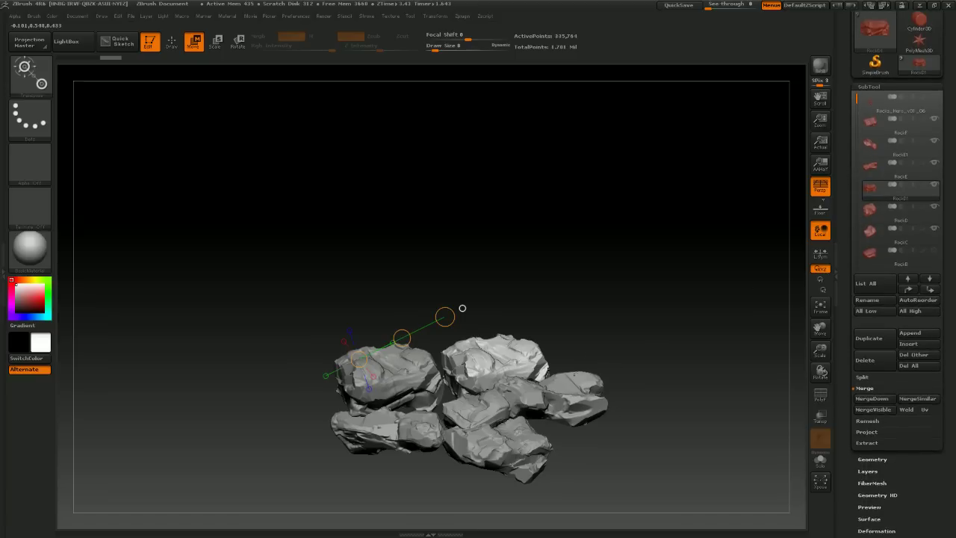
drag(462, 307, 478, 351)
alt+drag(615, 335, 630, 244)
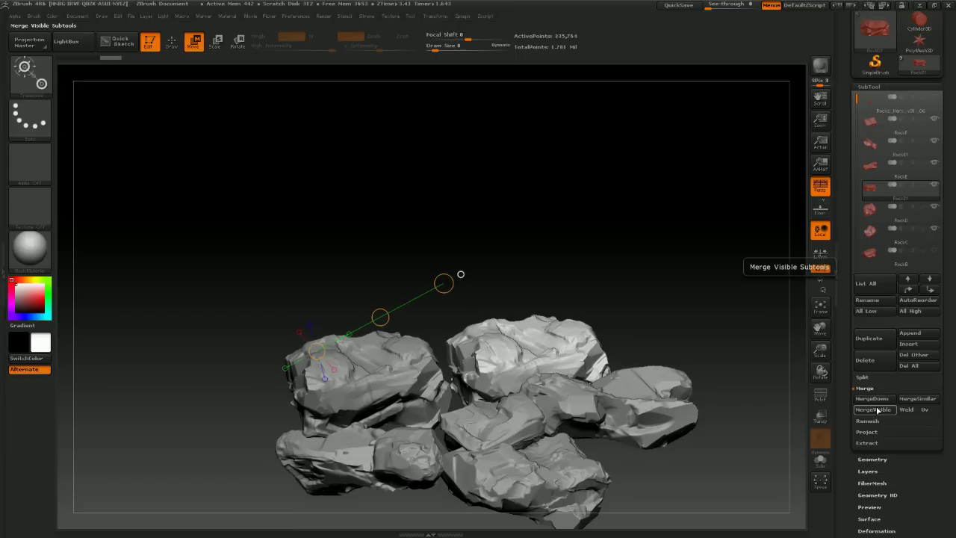
mouse_move(665, 261)
mouse_down()
mouse_move(665, 286)
mouse_move(661, 276)
mouse_up()
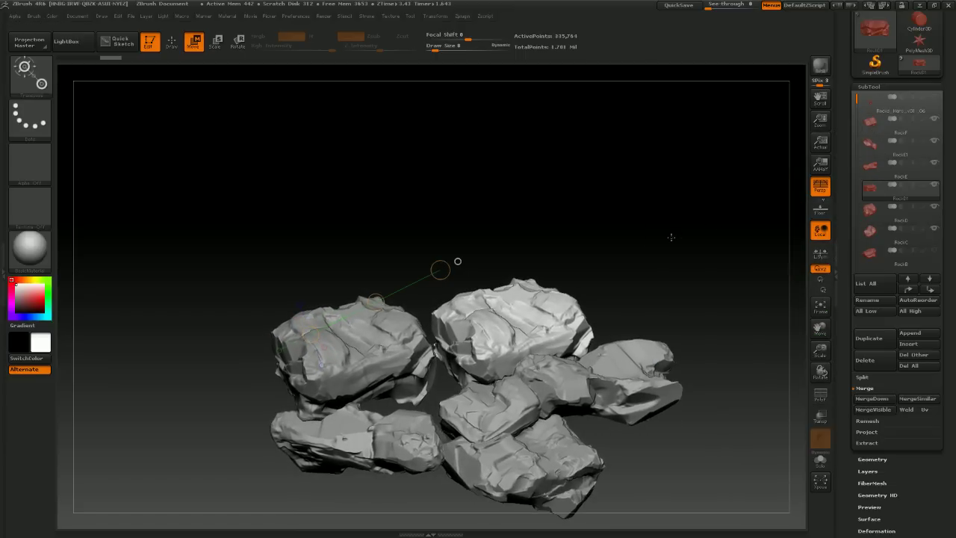
drag(671, 236, 674, 247)
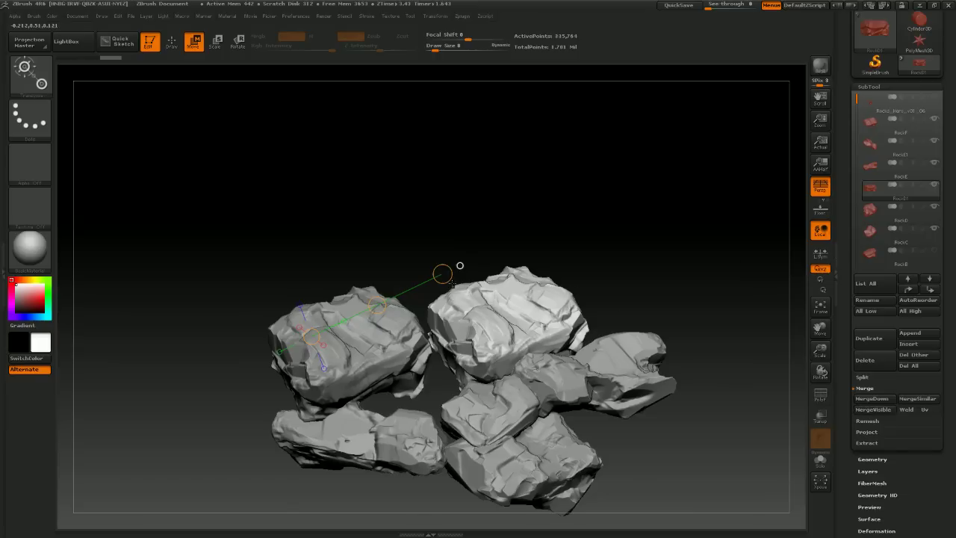
drag(657, 256, 662, 246)
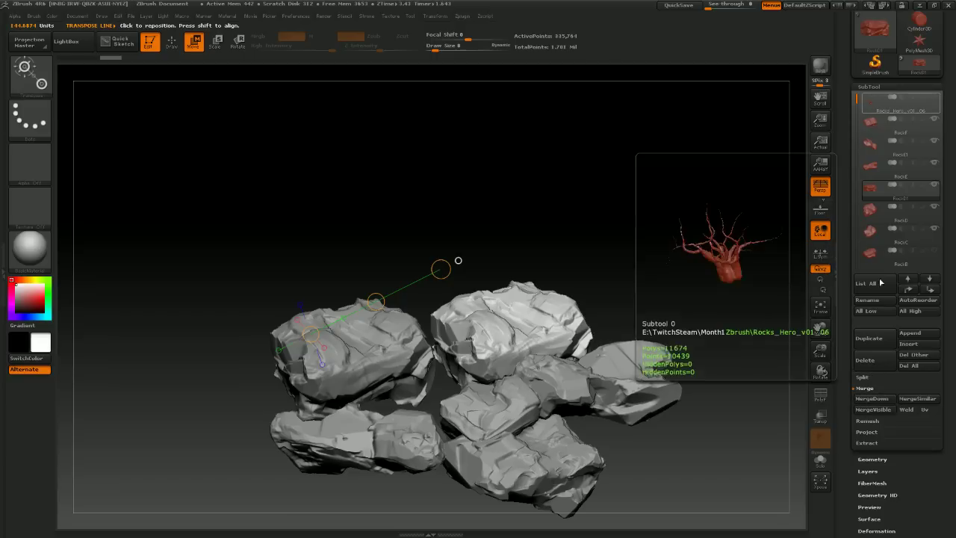
click(874, 409)
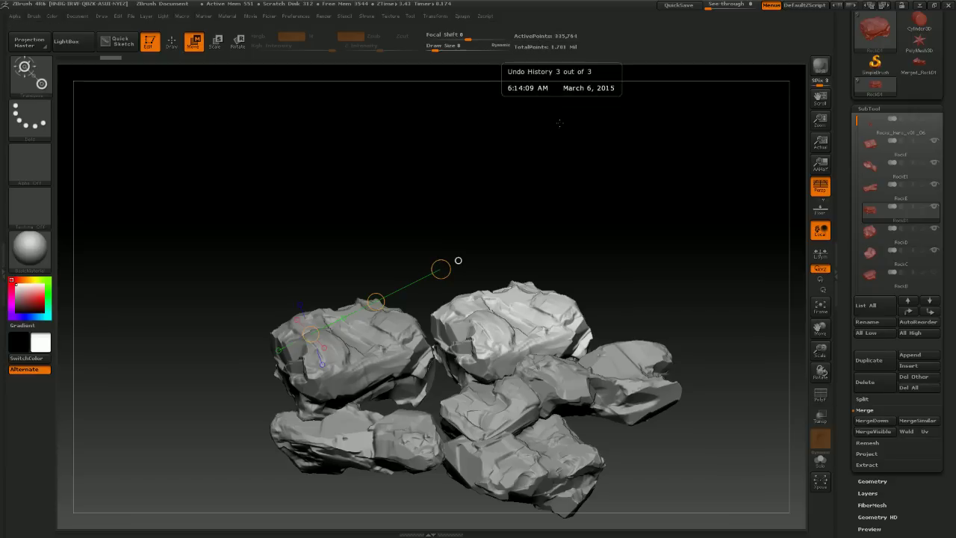
Select the RockF subtool and repeatedly merge it down with the subtools below until all the visible rocks form one subtool
alt+drag(629, 203, 658, 246)
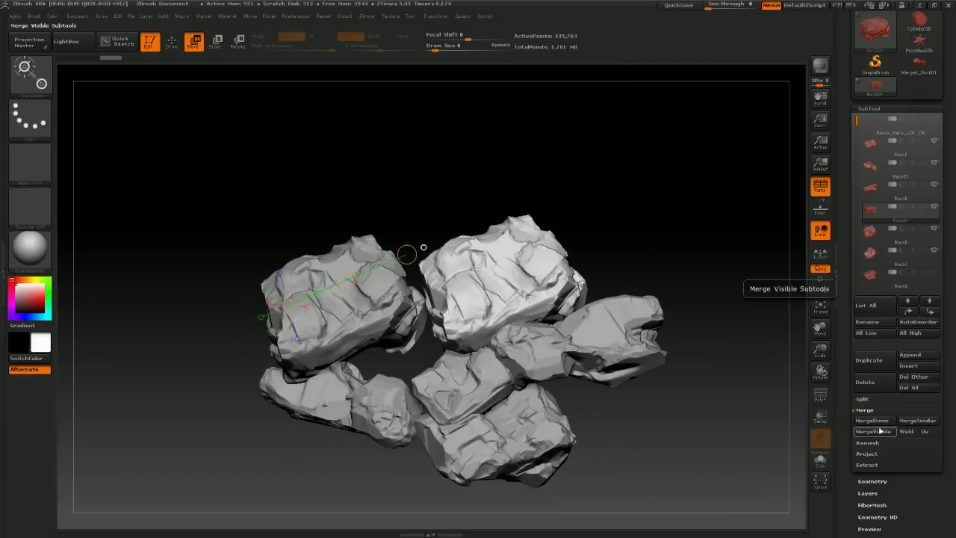
click(893, 143)
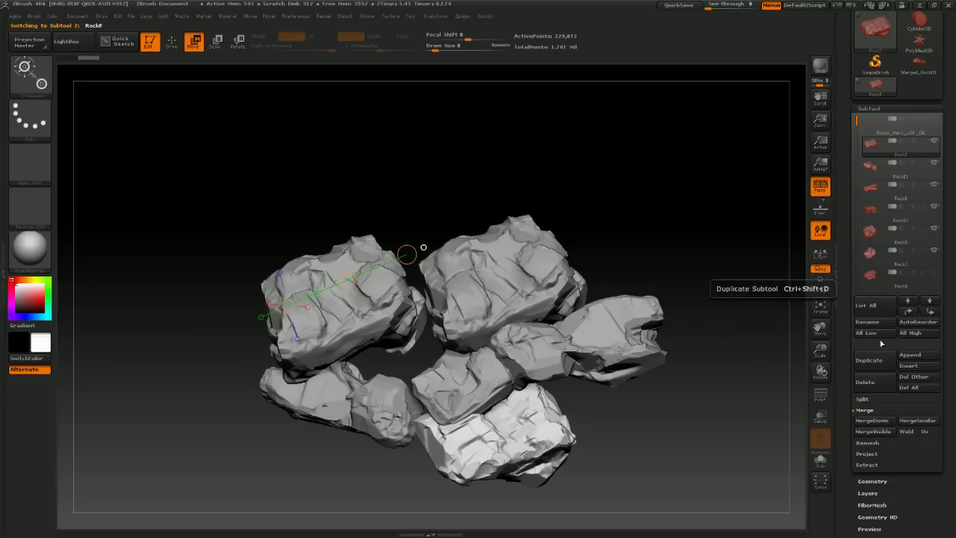
click(872, 431)
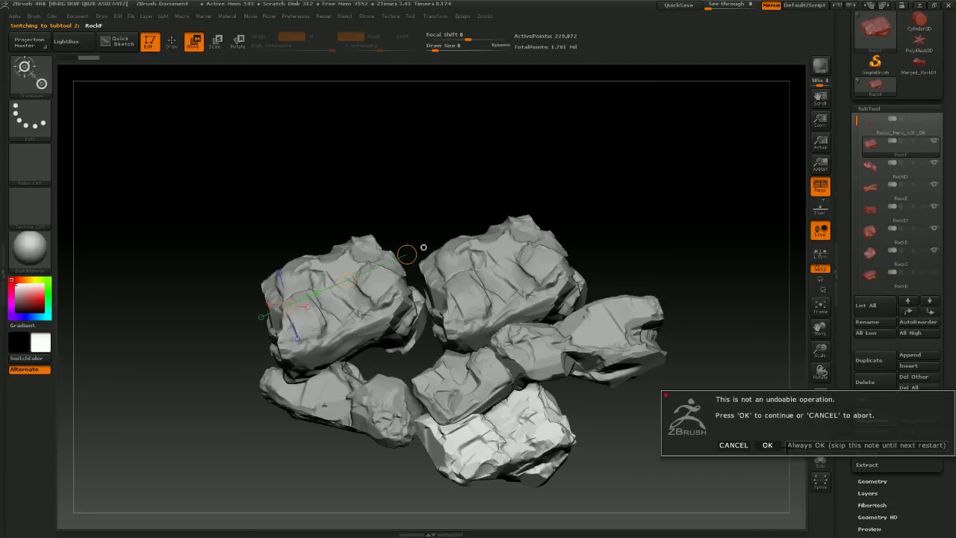
click(767, 445)
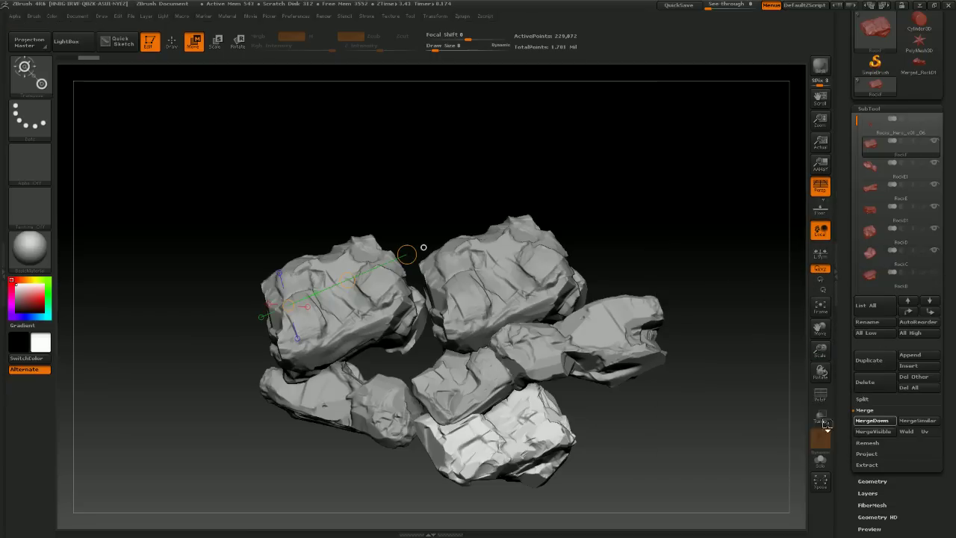
click(871, 421)
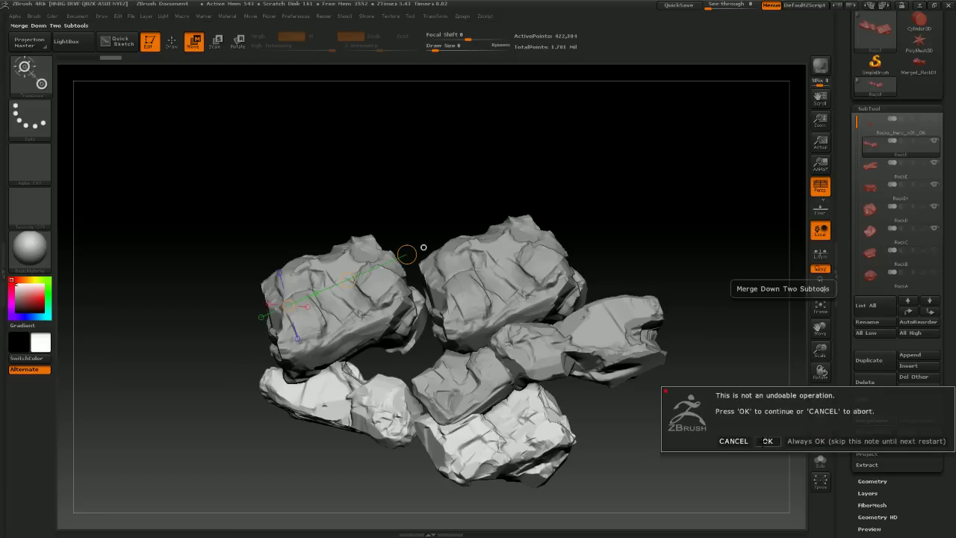
click(768, 441)
click(870, 420)
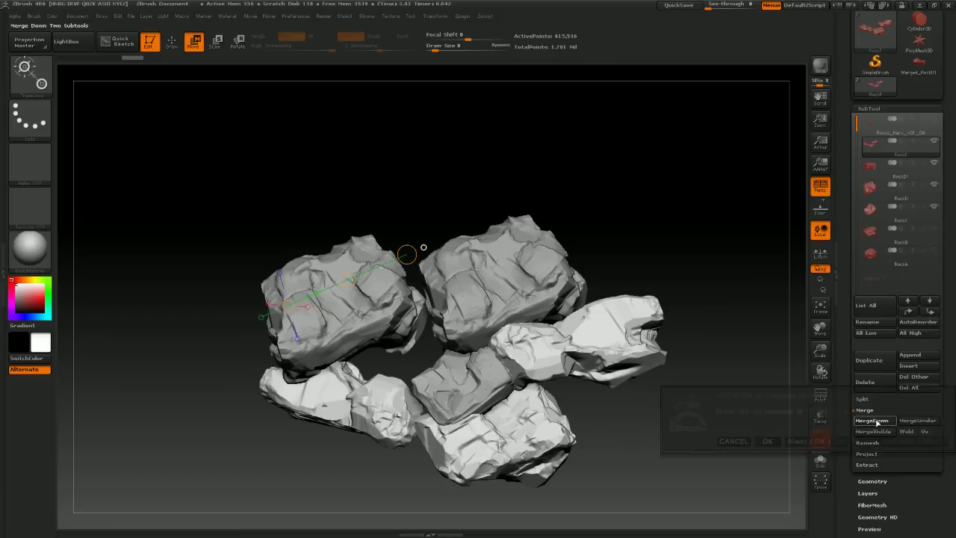
click(767, 441)
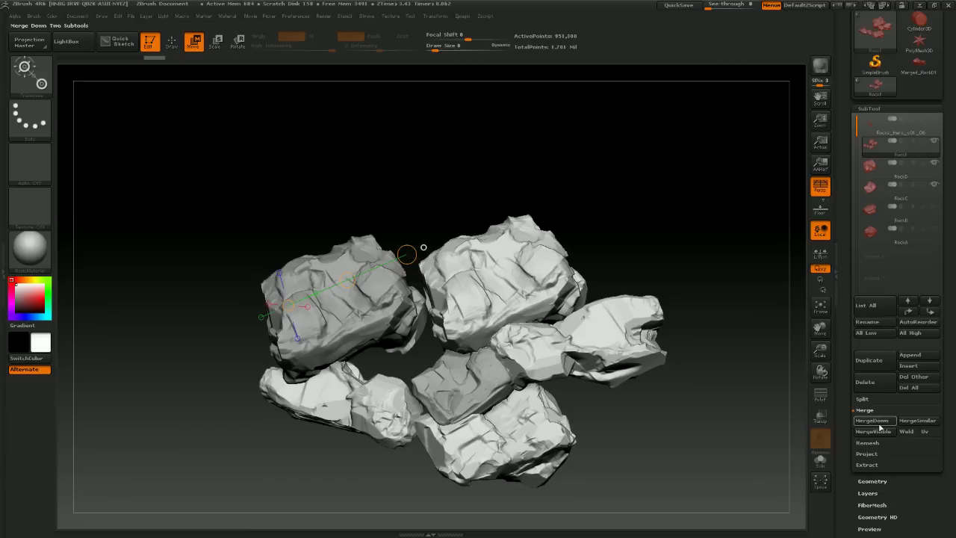
click(872, 421)
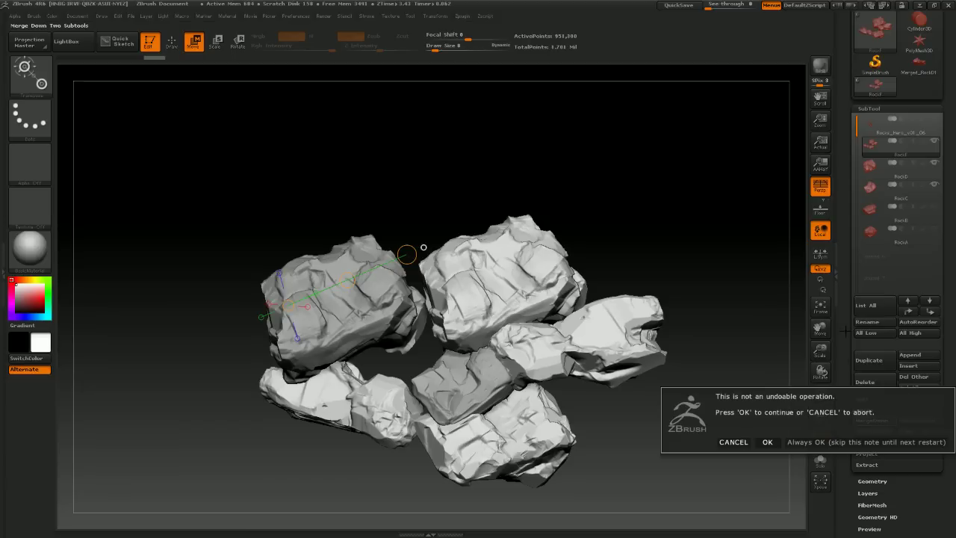
click(767, 440)
click(872, 420)
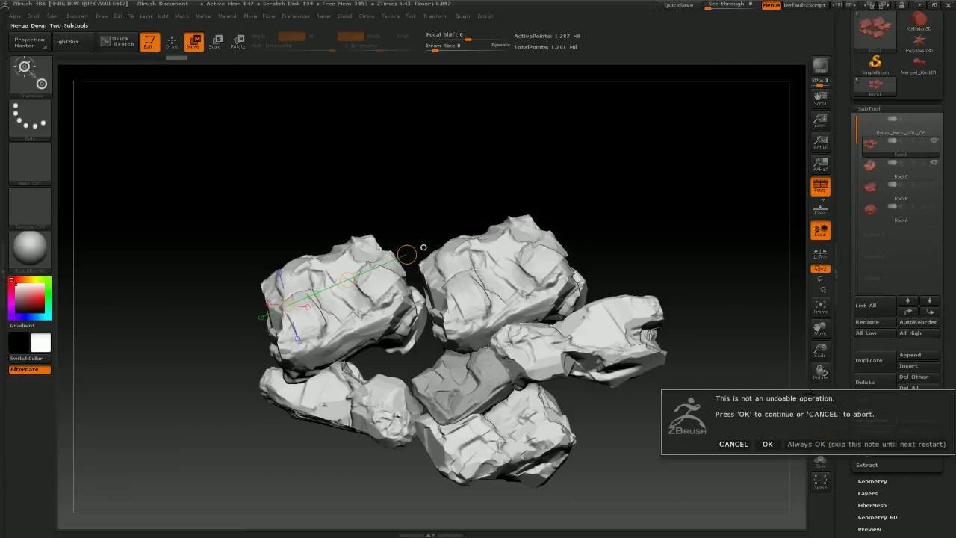
click(766, 443)
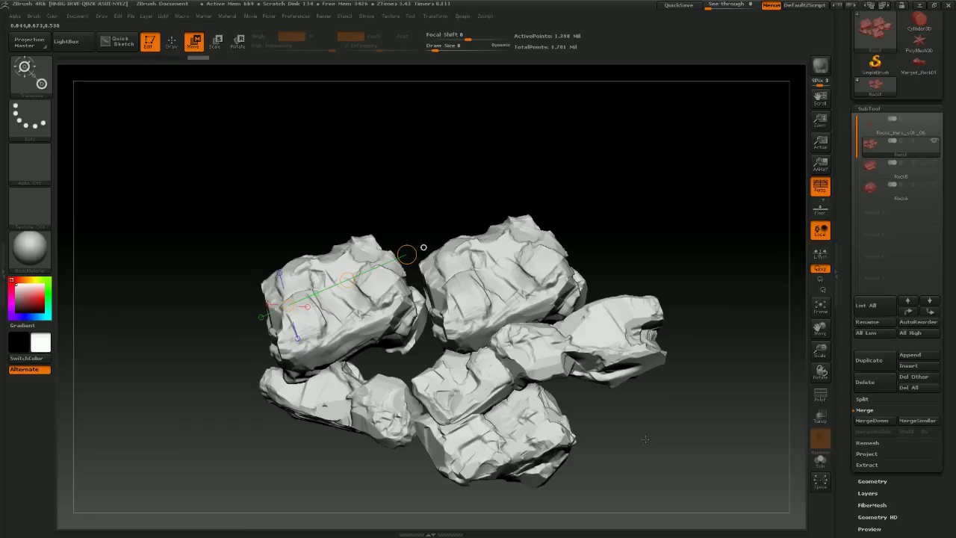
Remesh the merged rock subtool with DynaMesh
drag(646, 439, 606, 388)
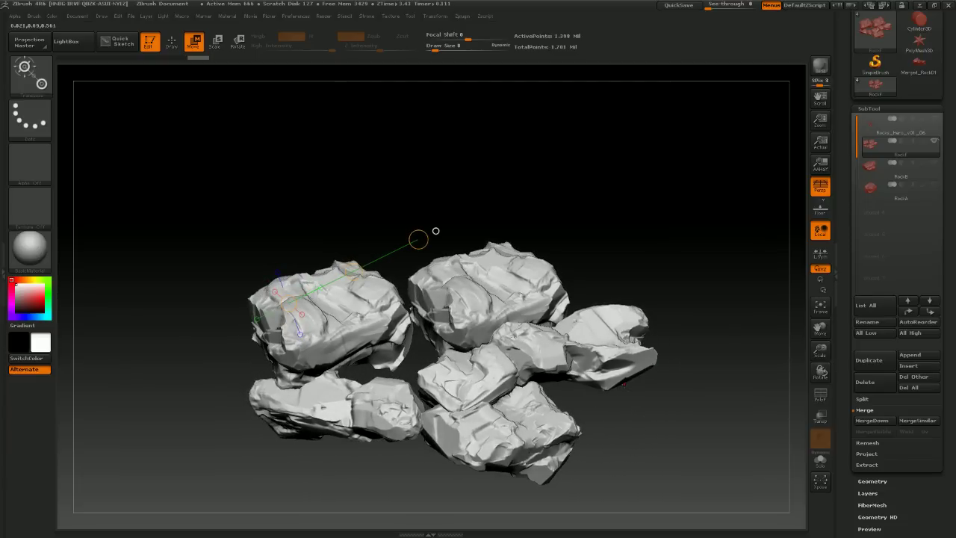
drag(611, 342, 683, 209)
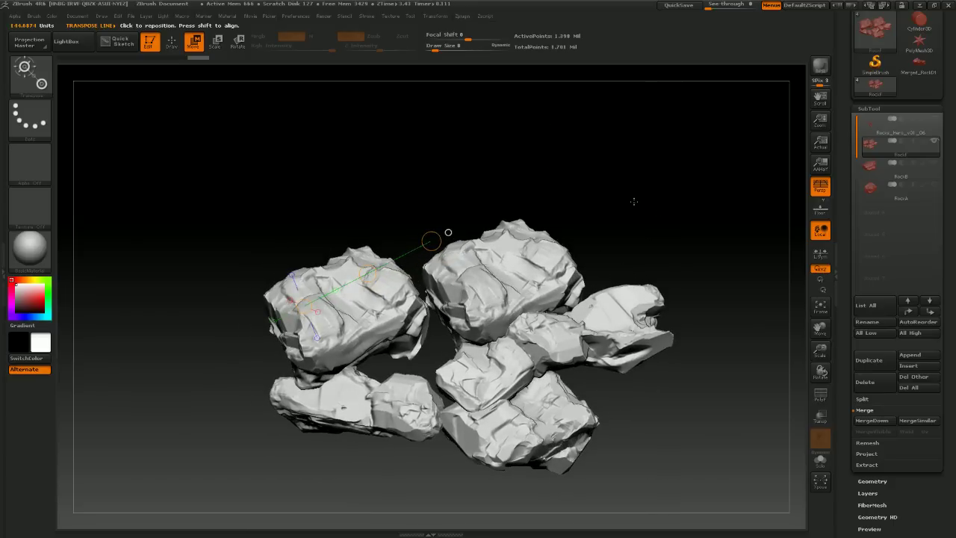
drag(634, 199, 518, 317)
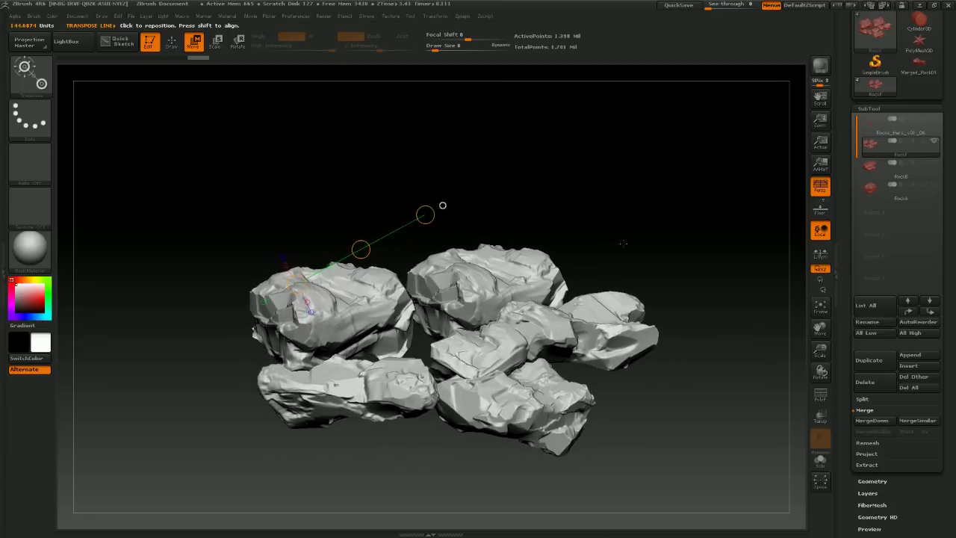
drag(634, 220, 503, 329)
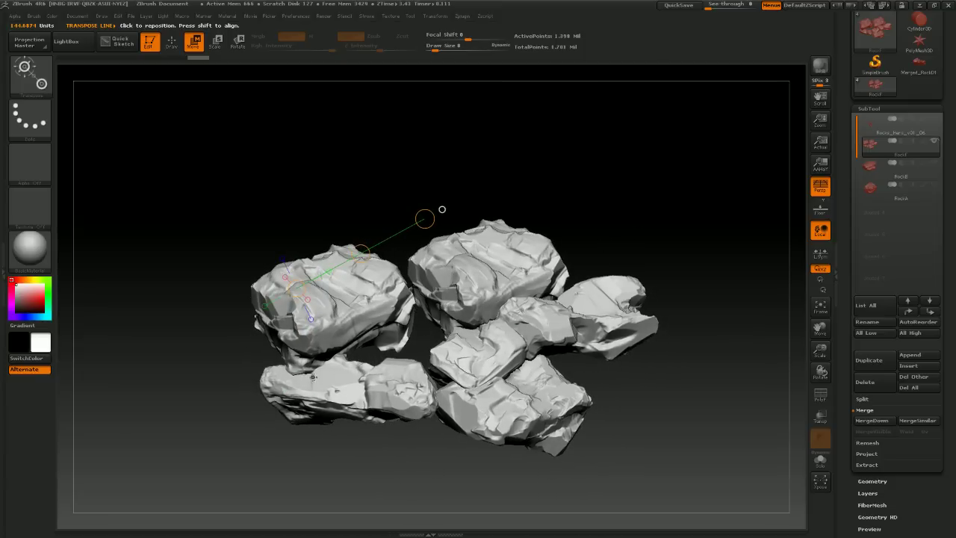
alt+drag(682, 220, 653, 211)
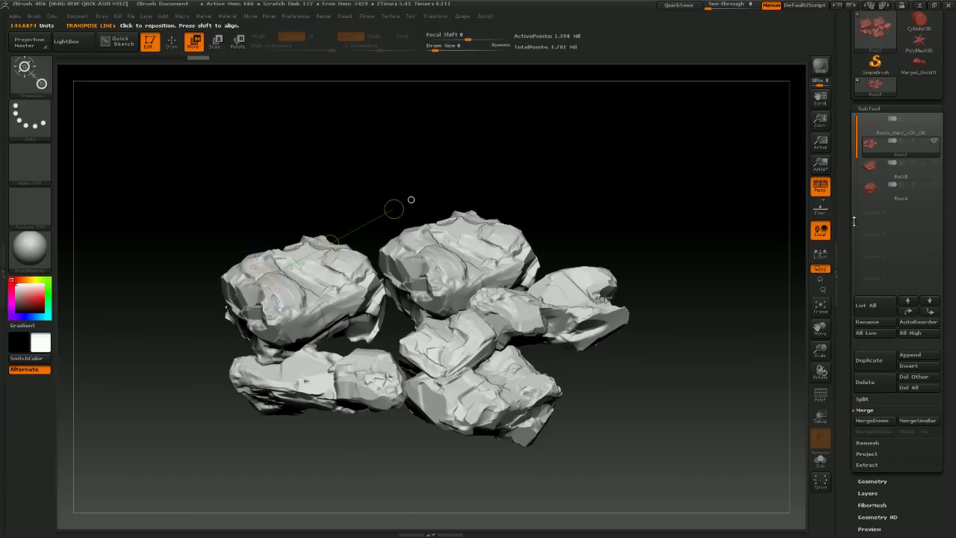
click(879, 109)
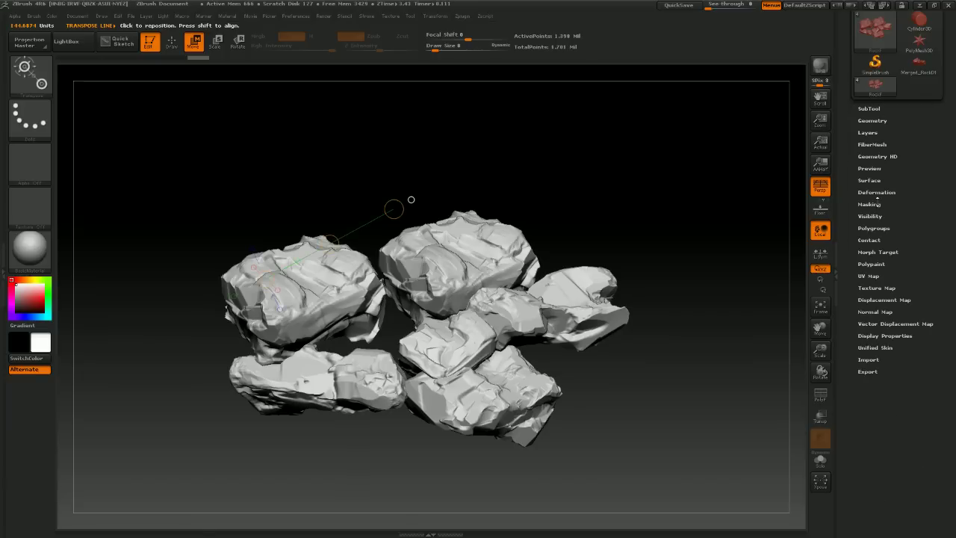
click(874, 121)
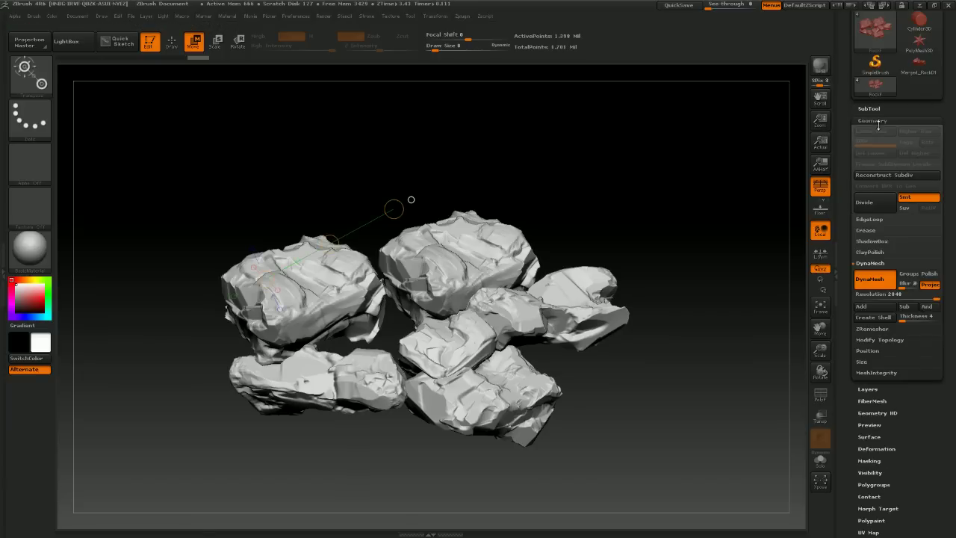
click(874, 281)
ctrl+drag(679, 162, 653, 195)
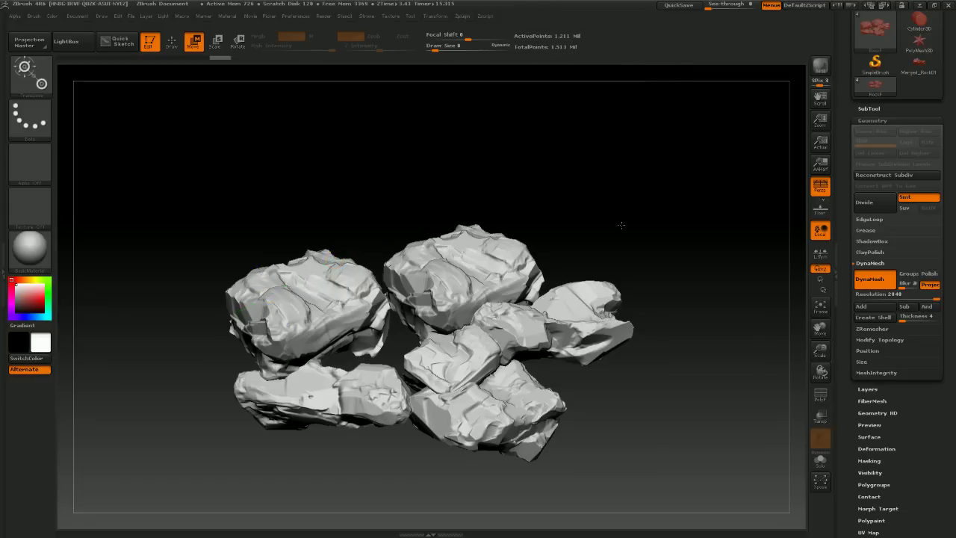
Check the remeshed rocks' polygon wireframe, and pre-process the current subtool with Decimation Master
mouse_move(623, 221)
mouse_down()
mouse_move(661, 227)
mouse_move(660, 197)
mouse_move(658, 242)
mouse_move(618, 224)
mouse_move(609, 196)
mouse_move(634, 171)
mouse_move(548, 189)
mouse_up()
click(821, 396)
key(shift+f)
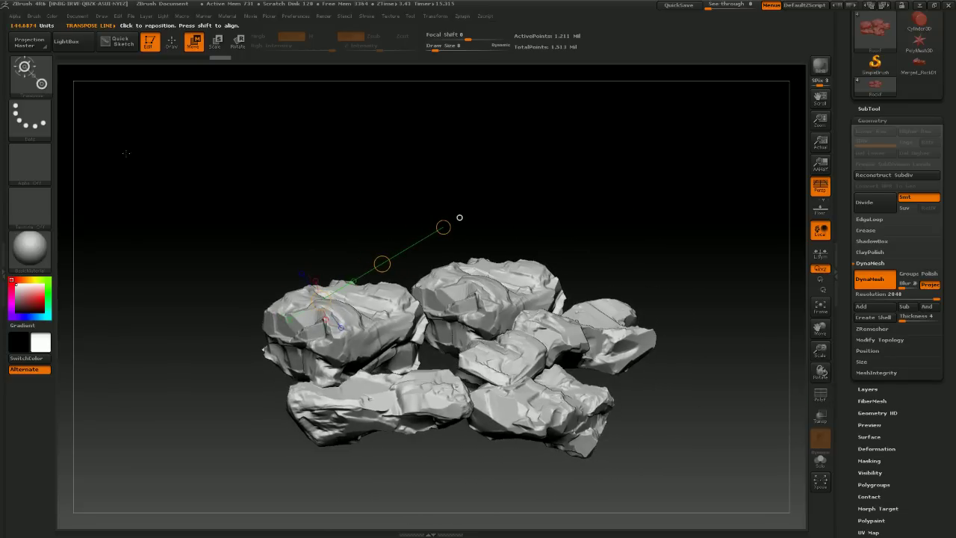
click(463, 17)
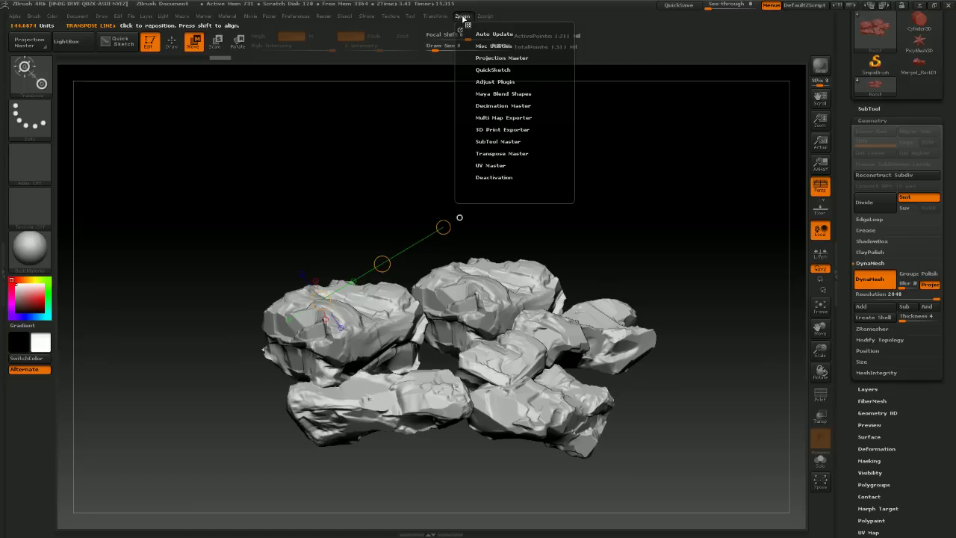
click(492, 106)
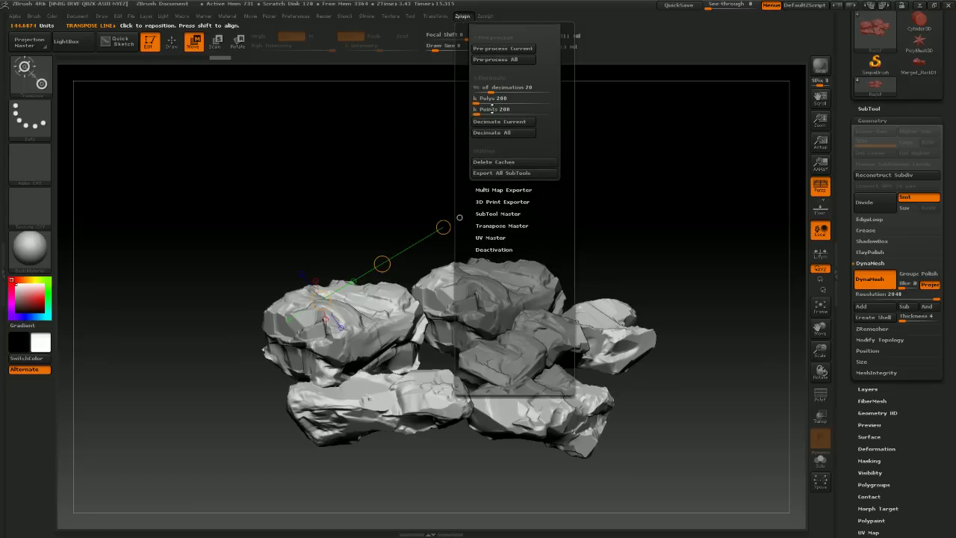
click(515, 48)
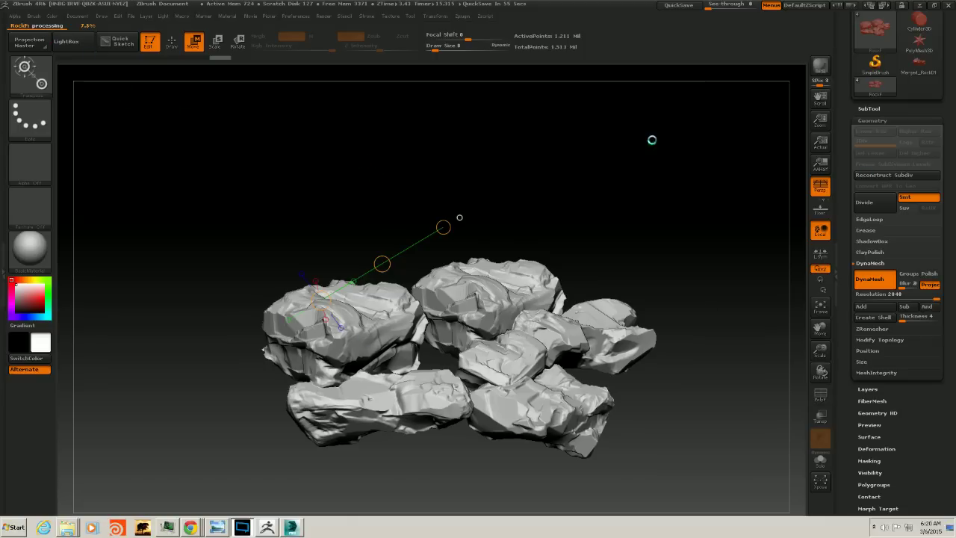
Switch to 3ds Max and display the GrowFX hero tree's paths as lines only
click(292, 528)
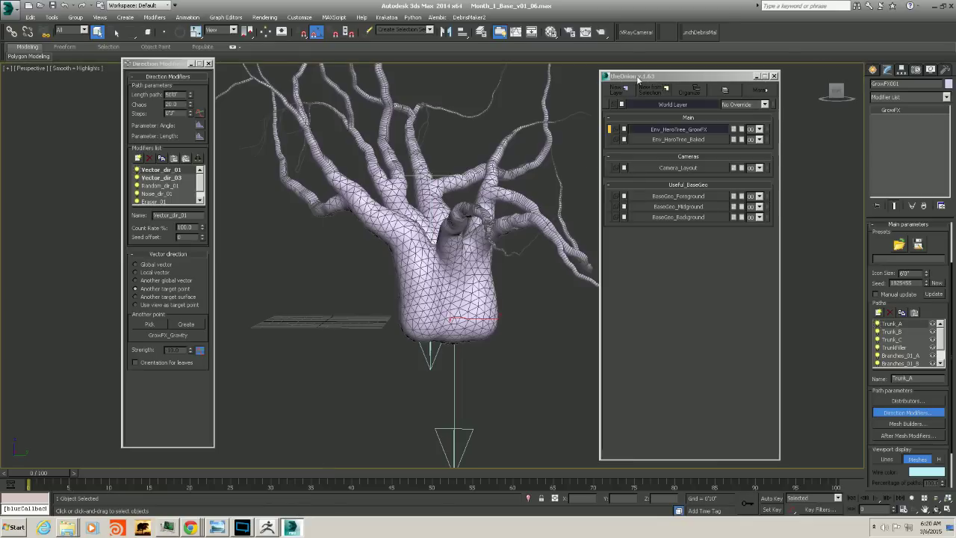
drag(640, 76, 653, 74)
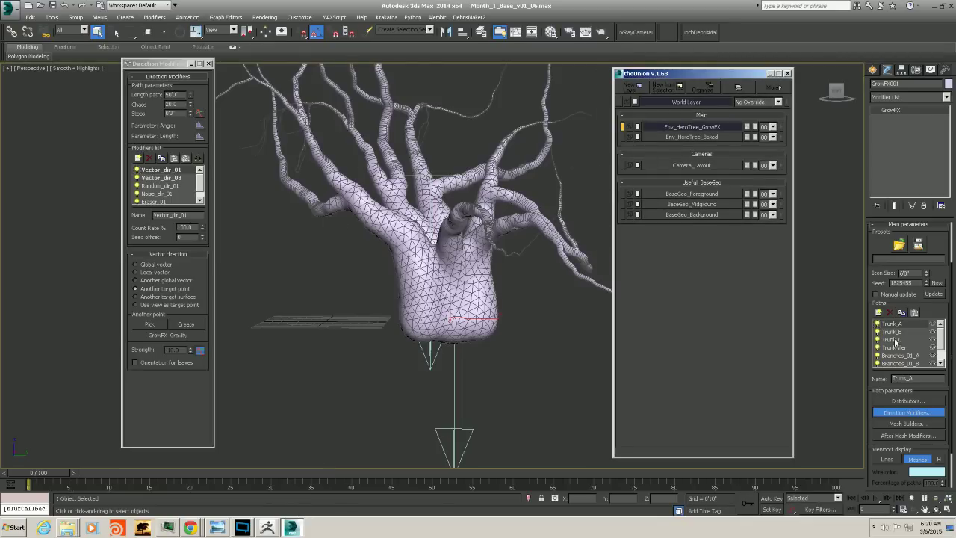
click(888, 459)
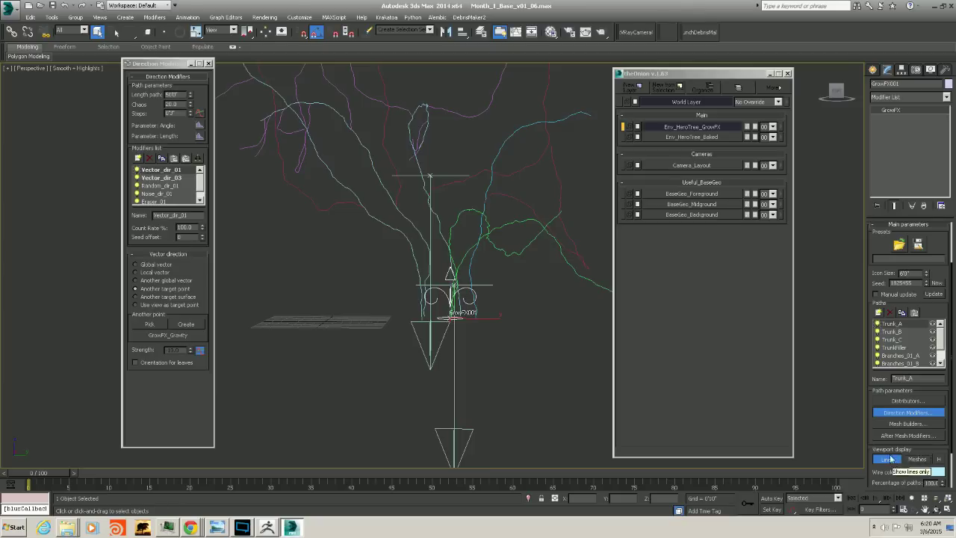
alt+middle_drag(482, 275, 469, 301)
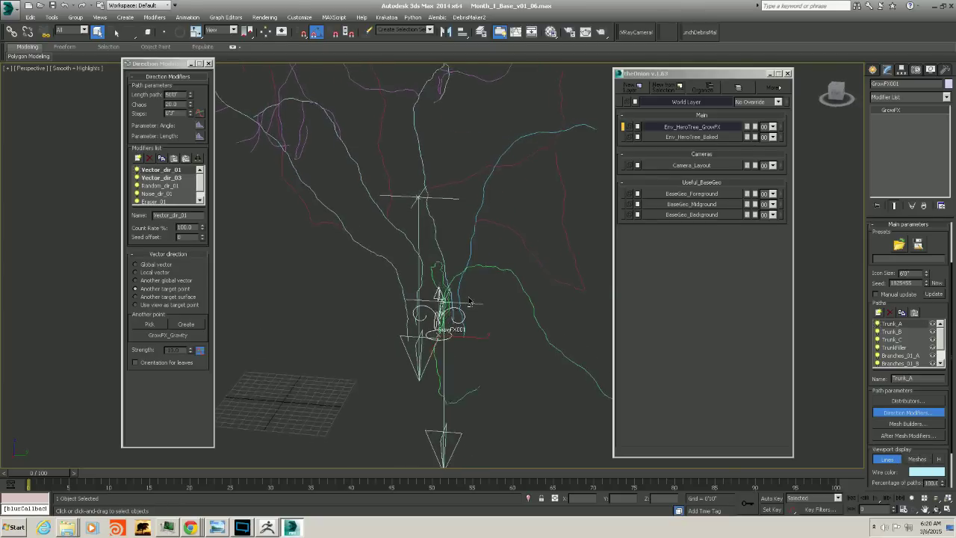
Add a new path to the GrowFX tree, move it above Trunk_A in the path order, and name it Roots
click(880, 313)
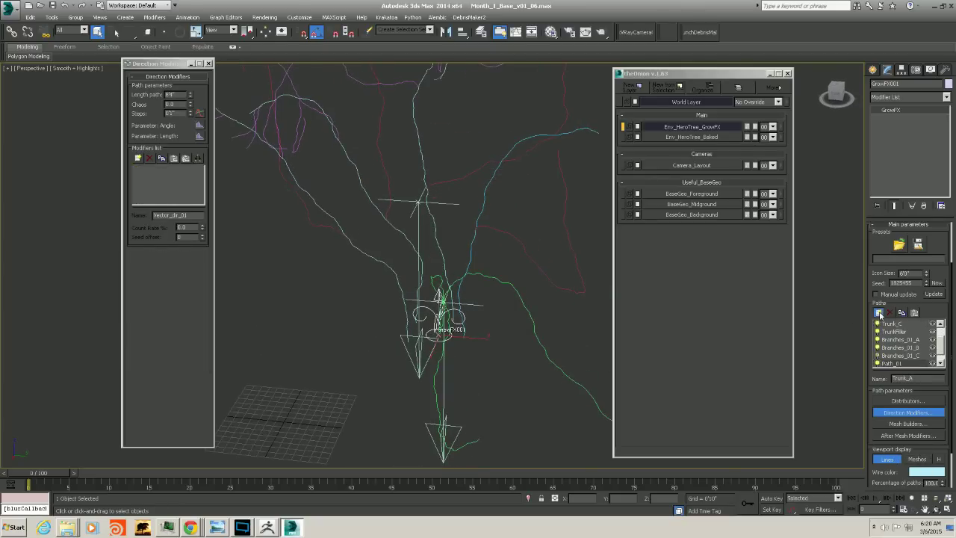
drag(883, 364, 891, 323)
scroll(886, 341, up, 1)
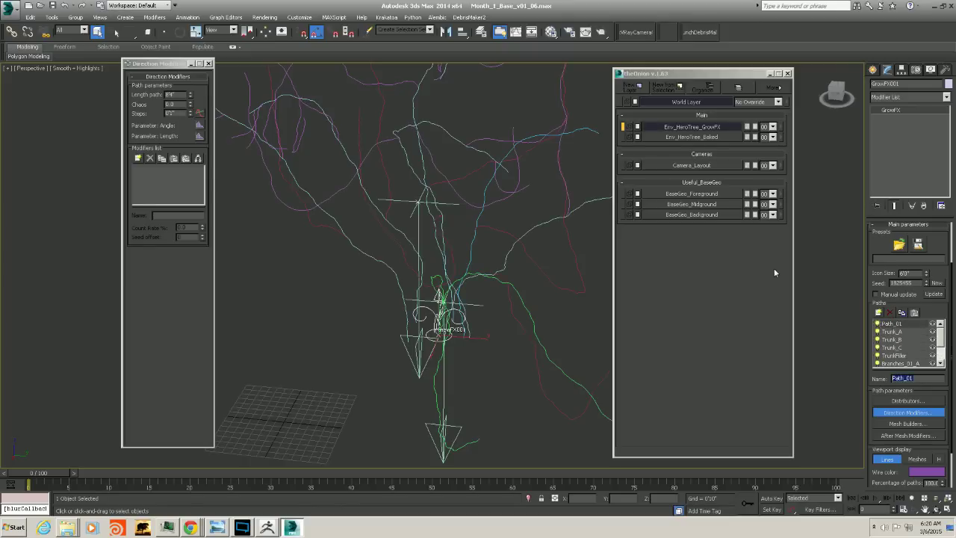
text(Roots)
key(Return)
Add a distributor of the basic Distributor type to the Roots path
drag(170, 64, 154, 75)
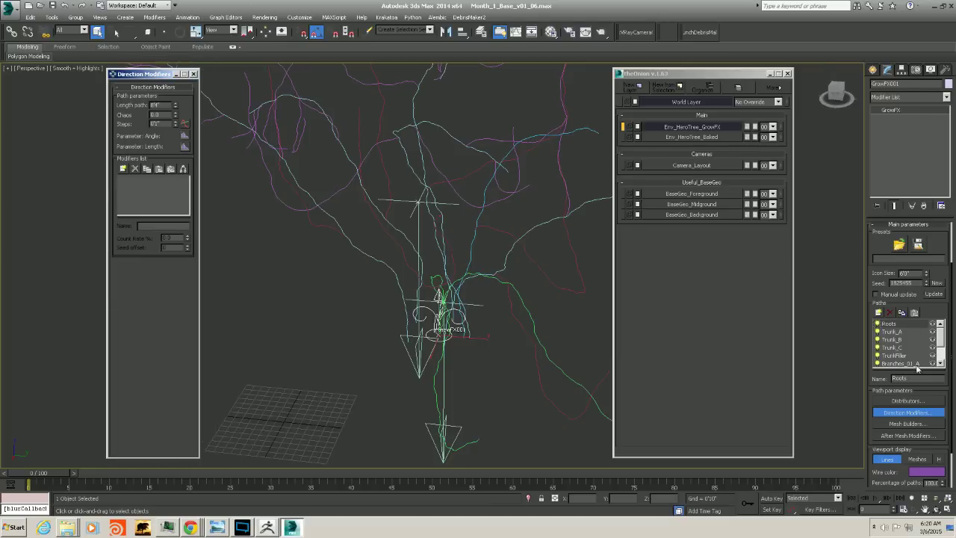
click(907, 400)
drag(731, 35, 757, 27)
click(739, 54)
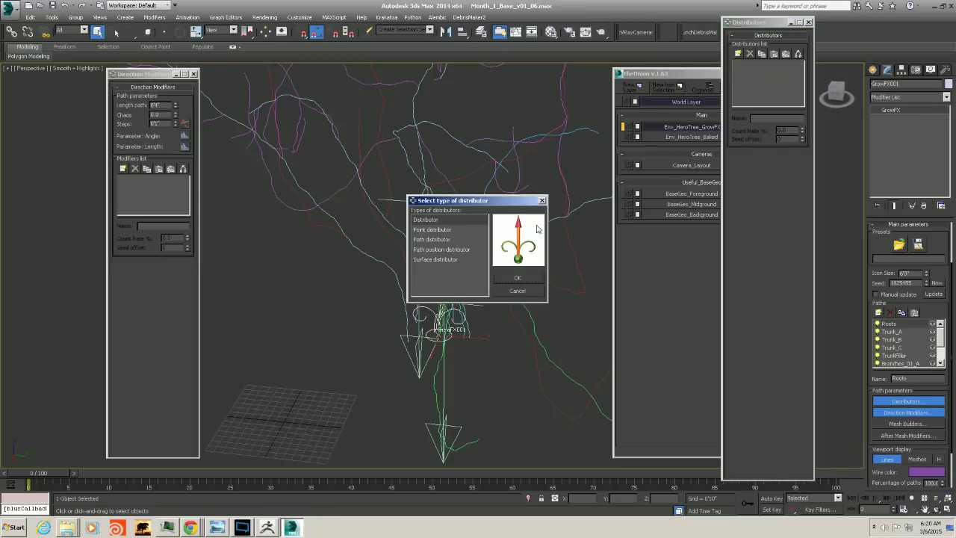
click(512, 279)
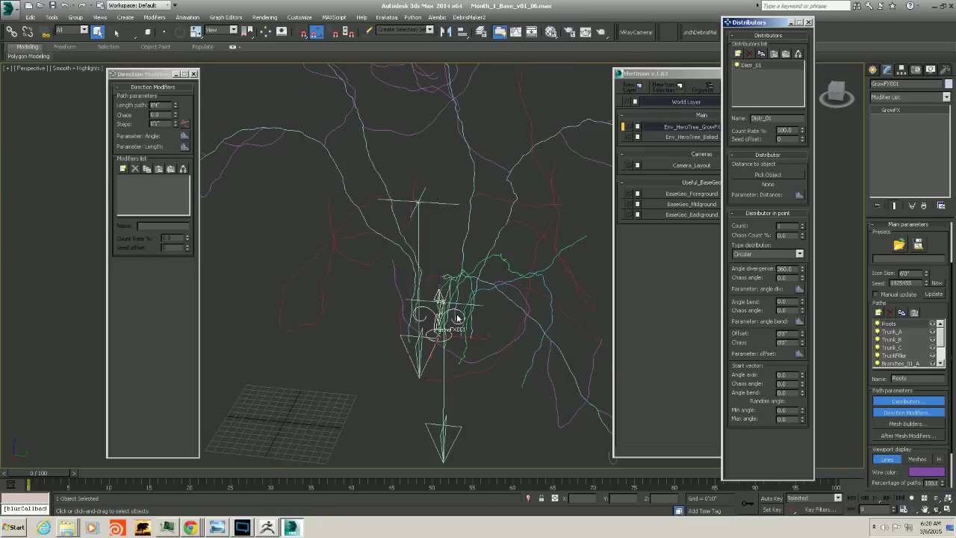
Disable the Branches_01 paths of the GrowFX tree
middle_drag(457, 315, 442, 345)
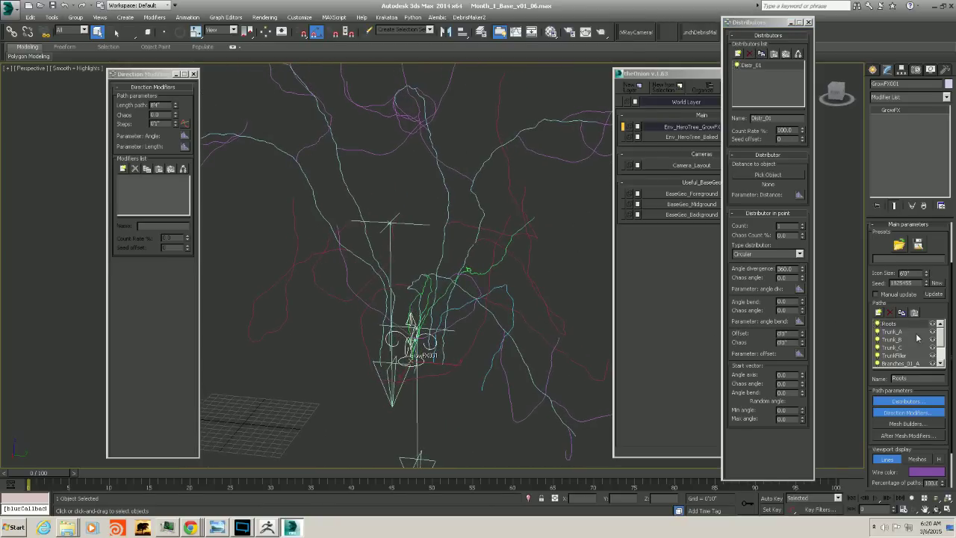
drag(939, 337, 940, 349)
click(878, 347)
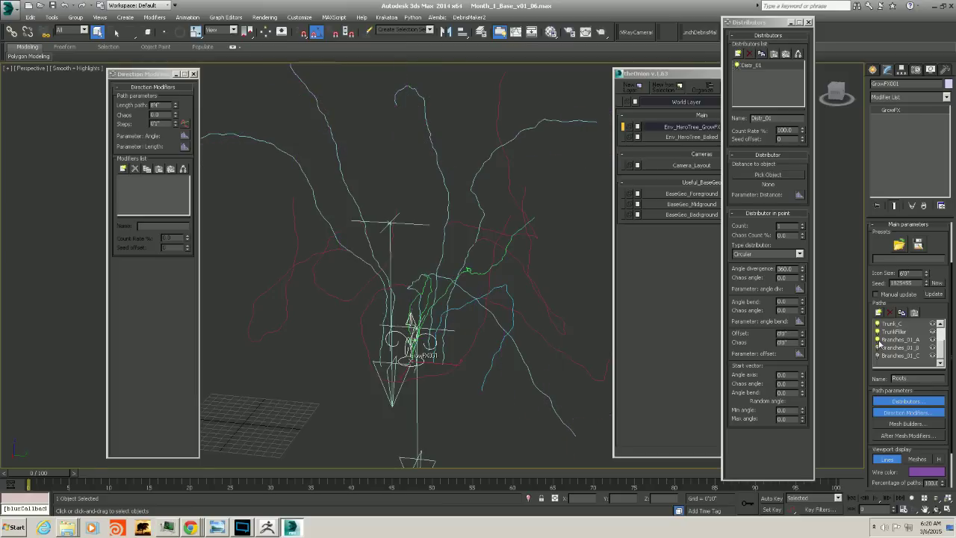
middle_drag(489, 318, 483, 320)
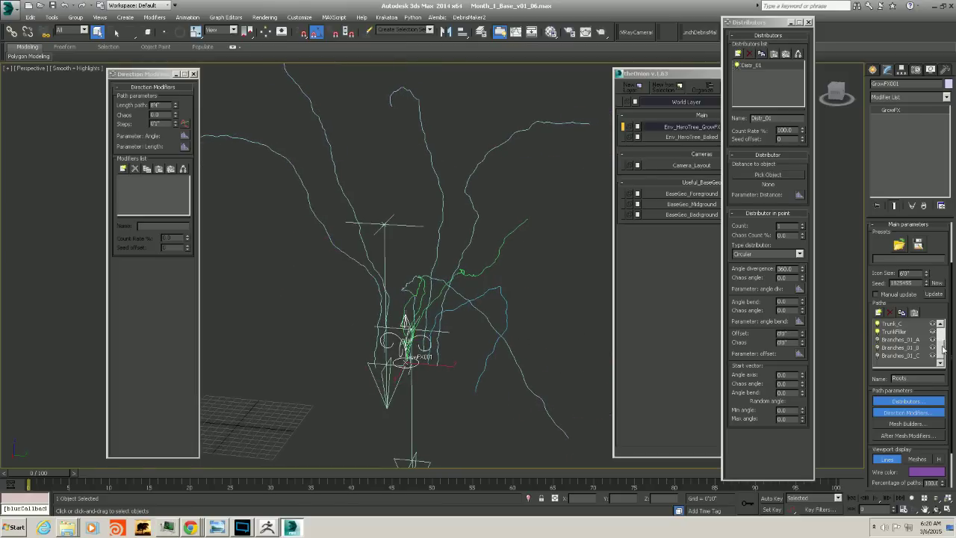
drag(941, 346, 941, 335)
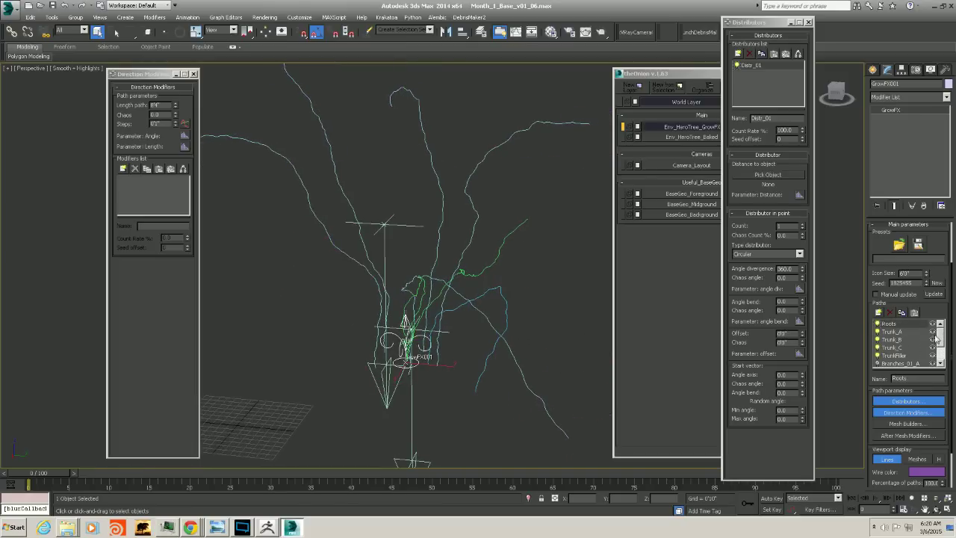
Disable the Trunk_B, Trunk_C and TrunkFiller paths of the GrowFX tree, keeping Roots and Trunk_A enabled
click(879, 347)
click(878, 339)
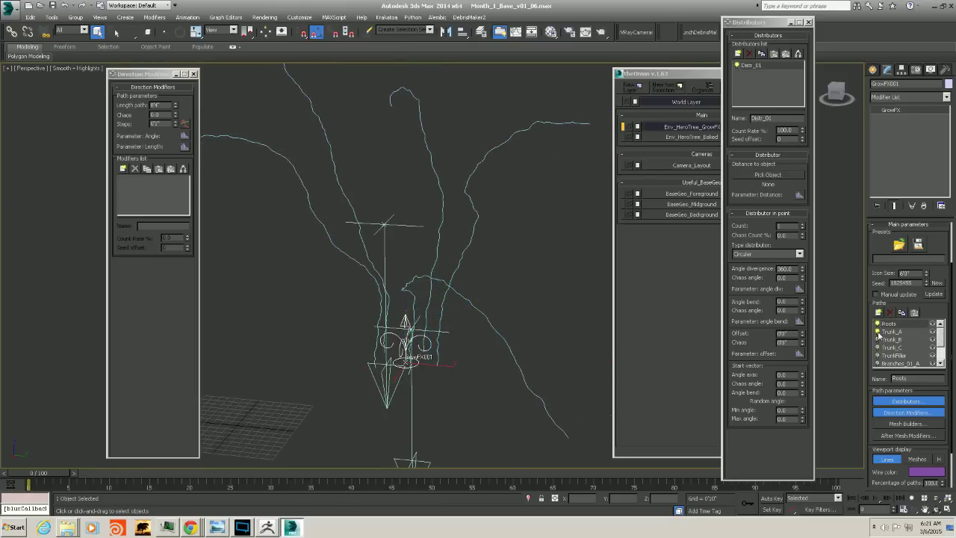
alt+middle_drag(467, 342, 406, 385)
middle_drag(406, 385, 439, 321)
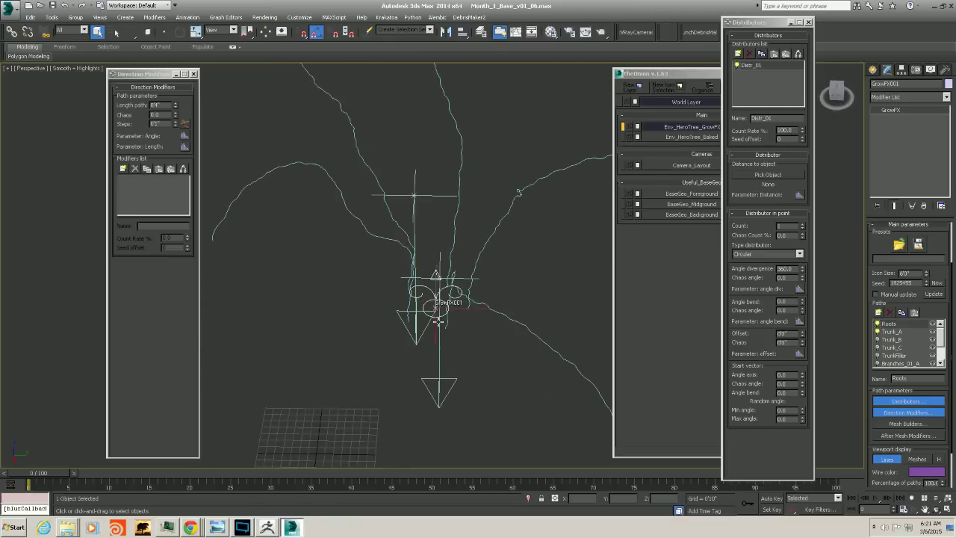
alt+middle_drag(404, 276, 374, 270)
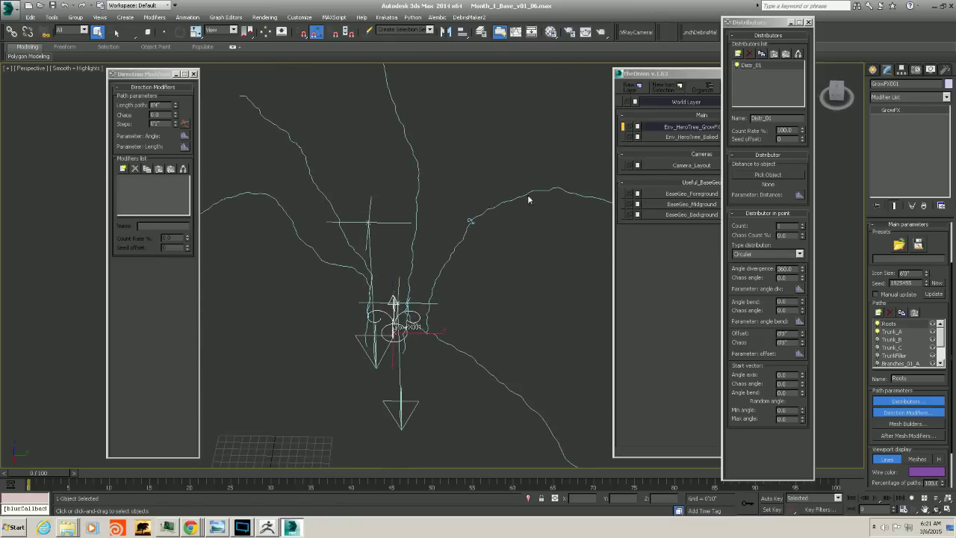
Add an Object reaction direction modifier to the Roots path and turn on its Magnetic option
click(123, 169)
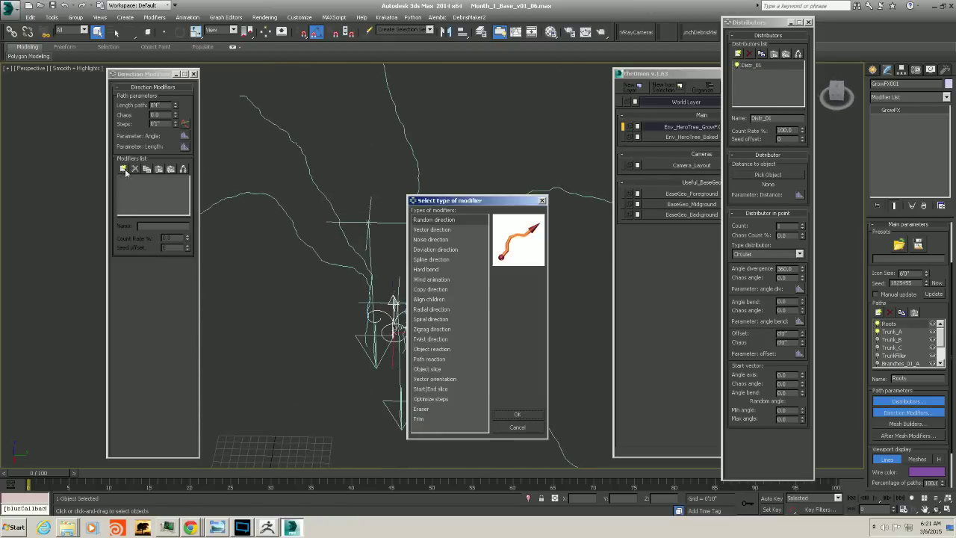
click(435, 350)
click(513, 414)
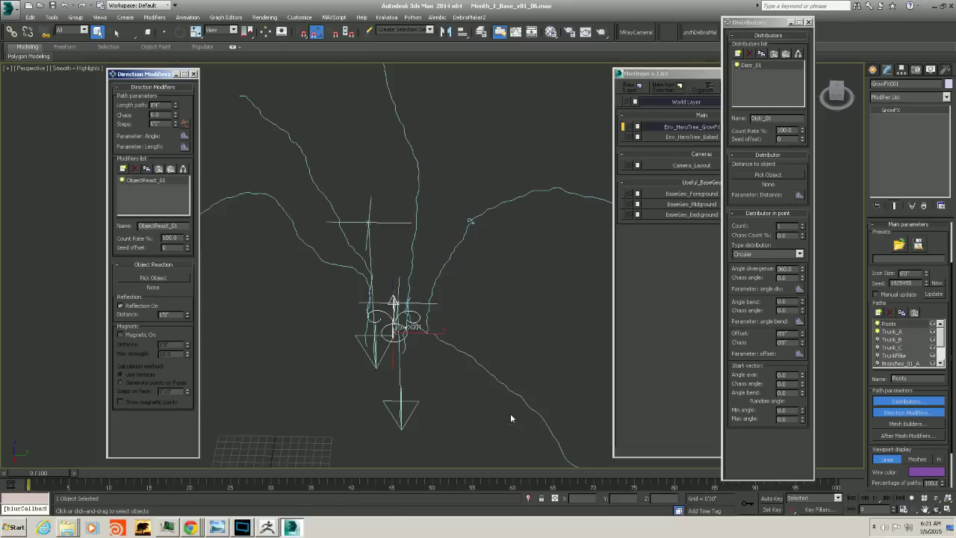
click(122, 335)
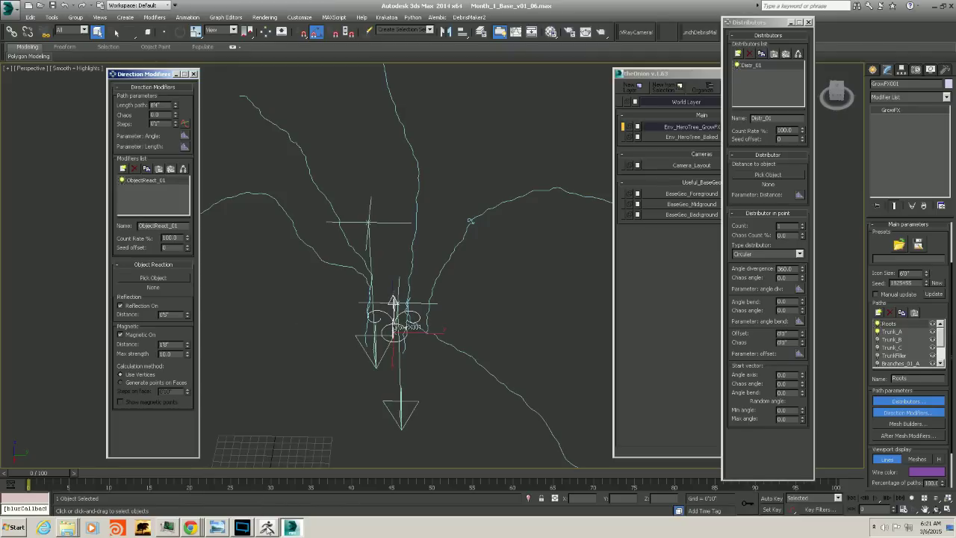
Switch to ZBrush and display the polygon wireframe on the merged rocks to examine their mesh density
click(266, 528)
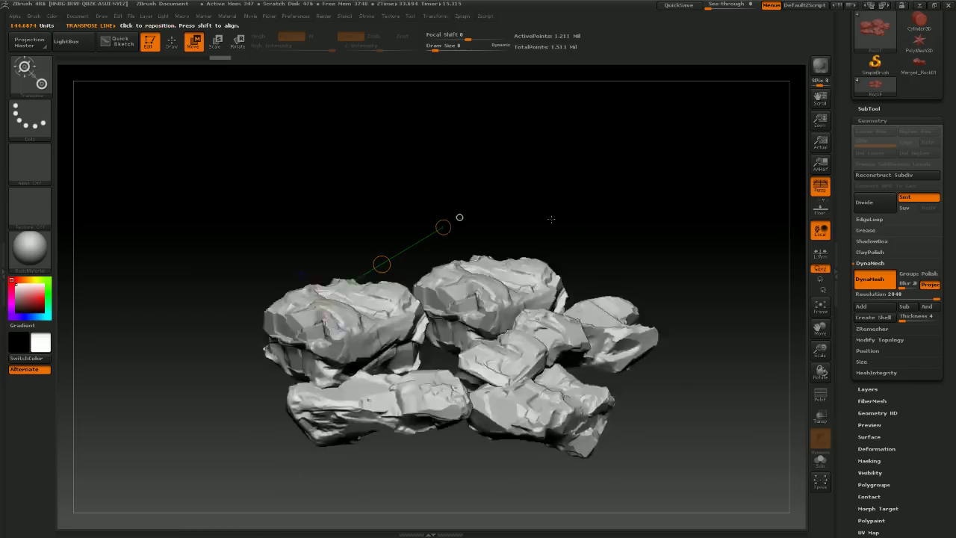
drag(552, 219, 548, 190)
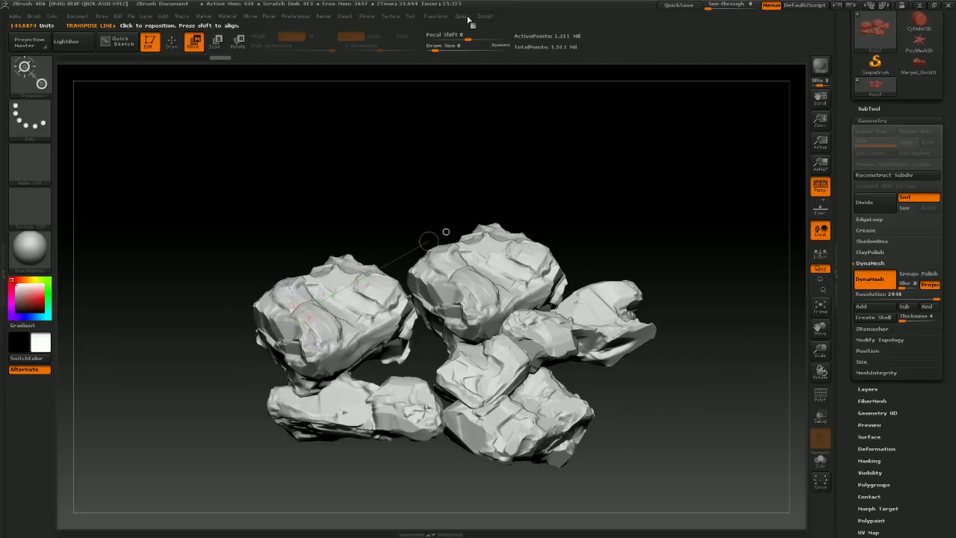
click(821, 394)
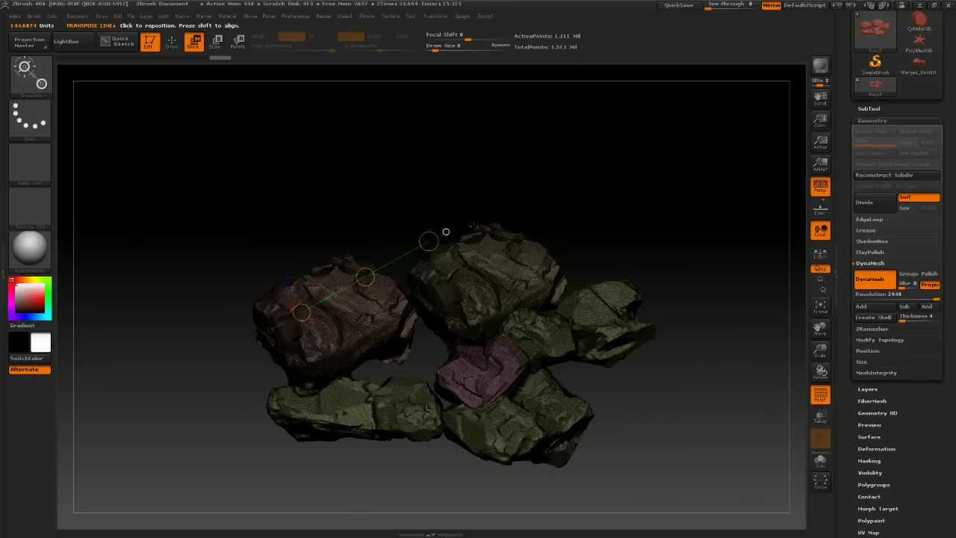
alt+drag(602, 213, 762, 218)
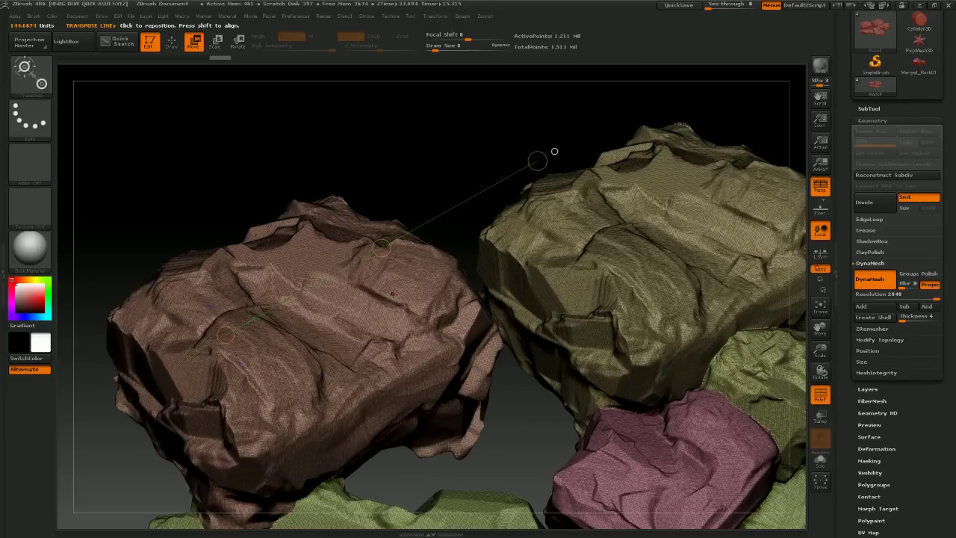
drag(452, 148, 467, 187)
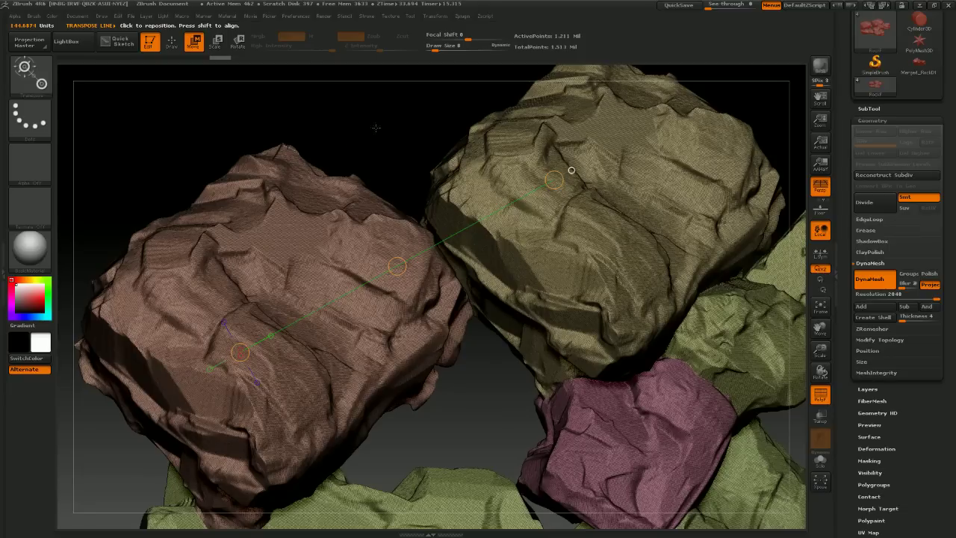
Set the Decimation Master target for the merged rock mesh to 20 k polys
click(463, 16)
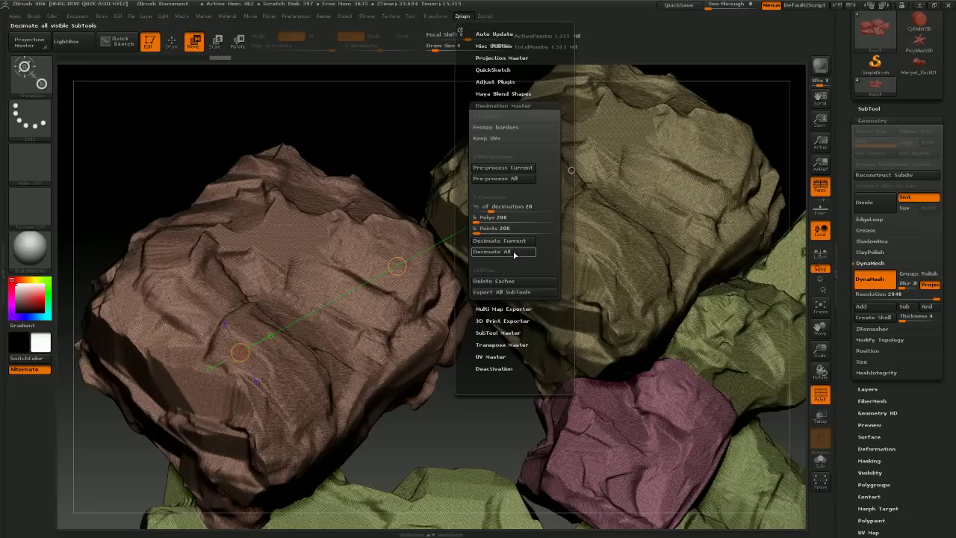
drag(489, 211, 497, 212)
click(487, 218)
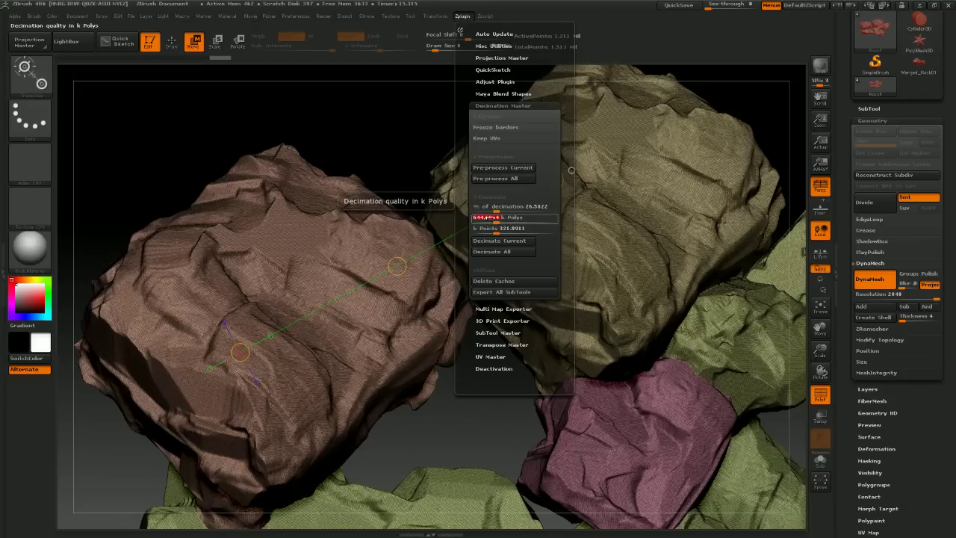
text(20)
key(Return)
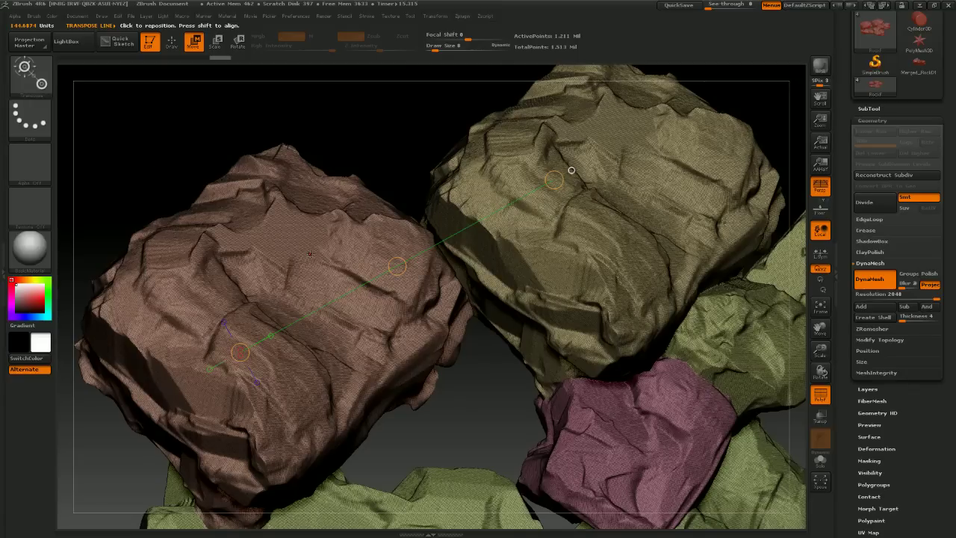
Set the Decimation Master target for the merged rock mesh to 50 k polys
click(463, 17)
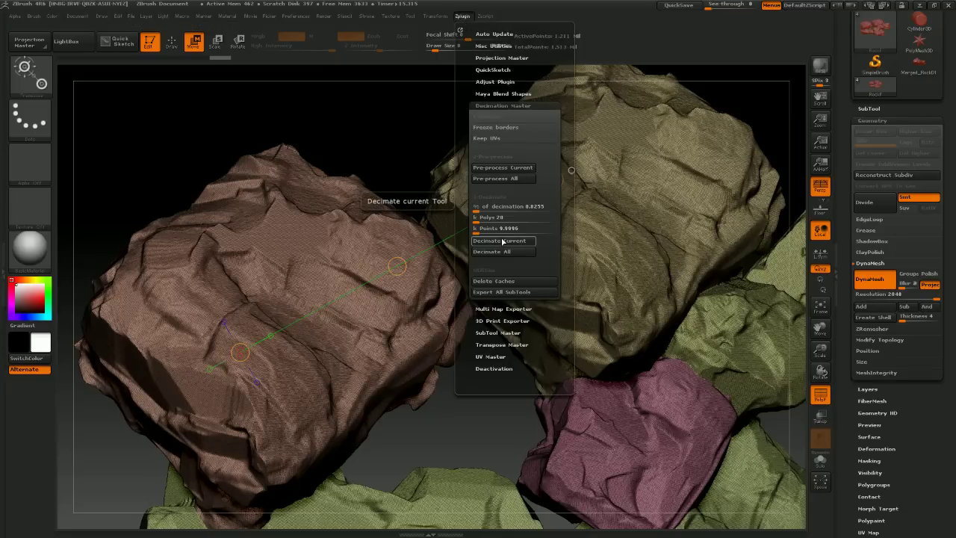
click(486, 218)
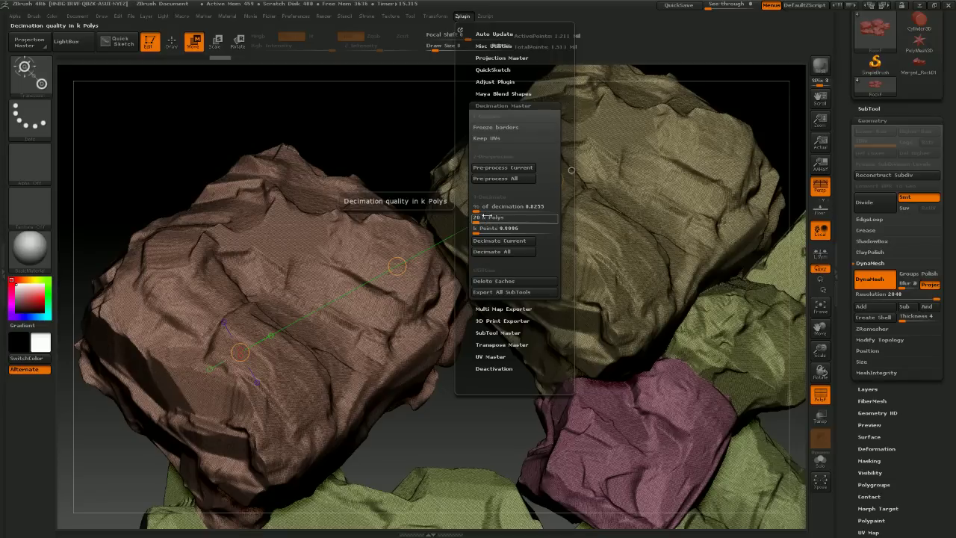
click(483, 217)
text(50)
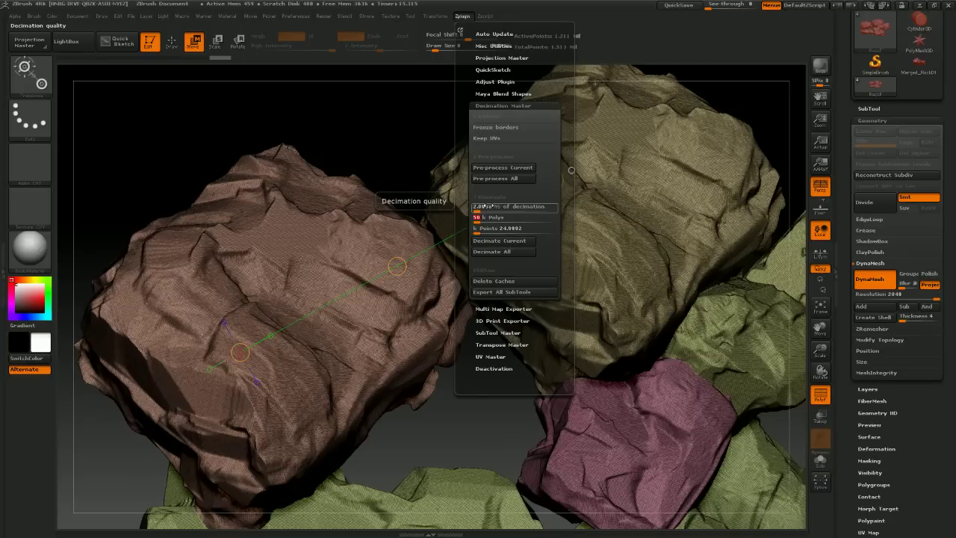
click(491, 208)
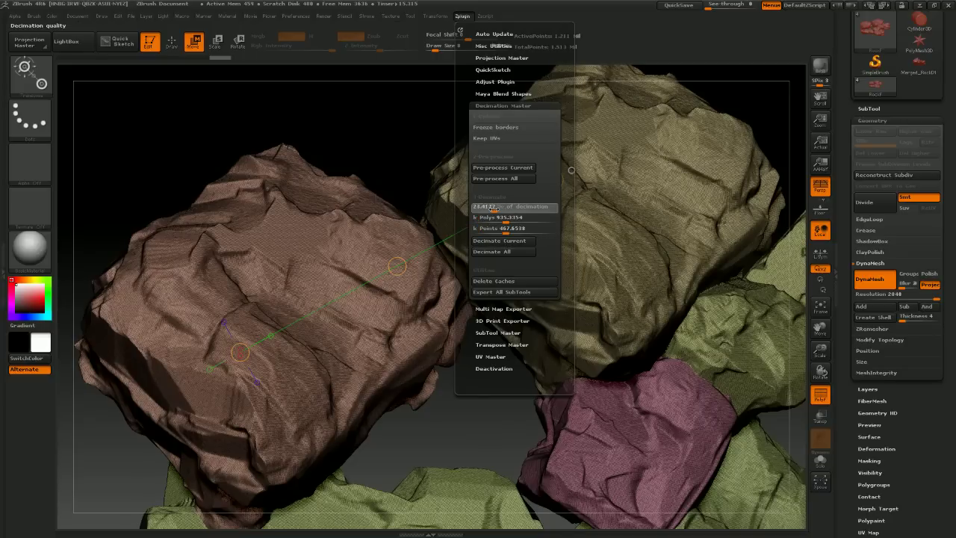
drag(493, 217, 508, 218)
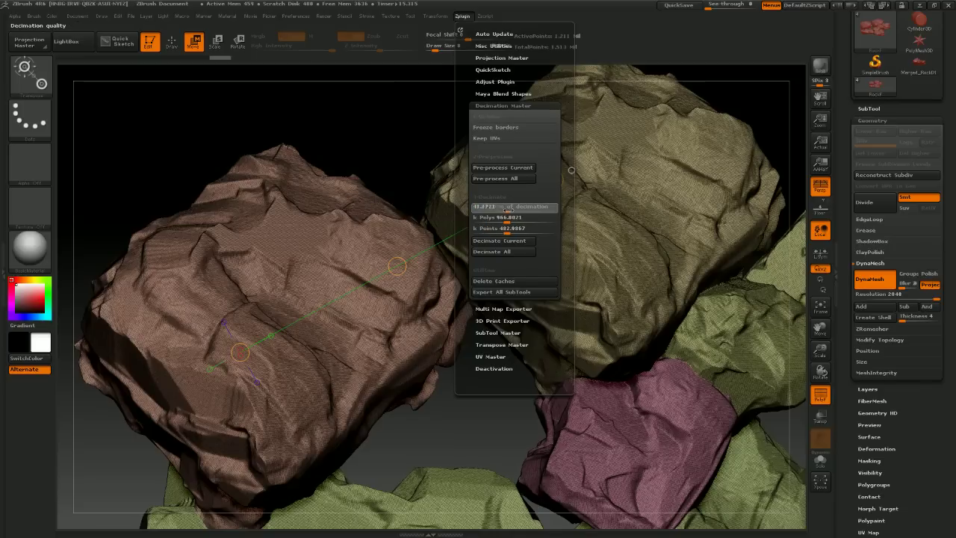
click(517, 208)
click(512, 217)
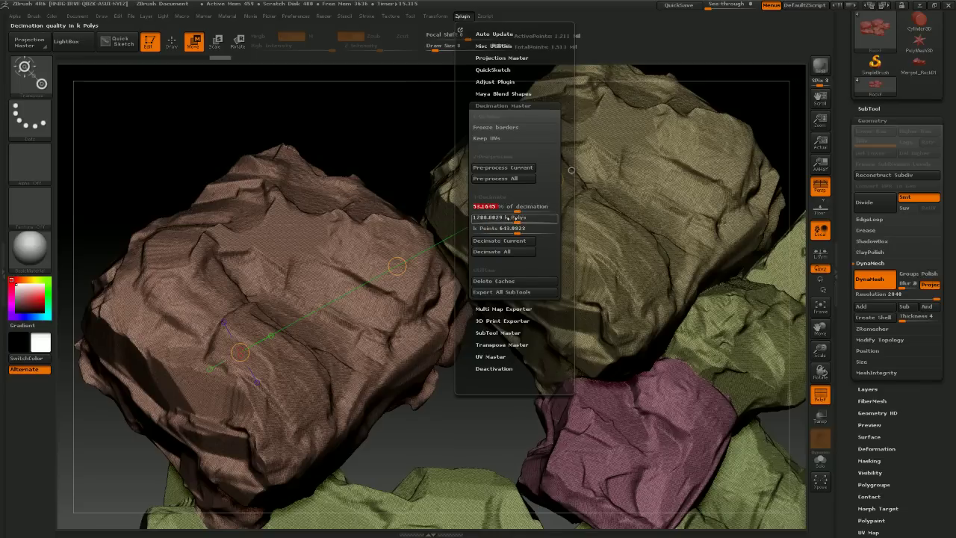
text(50)
key(Return)
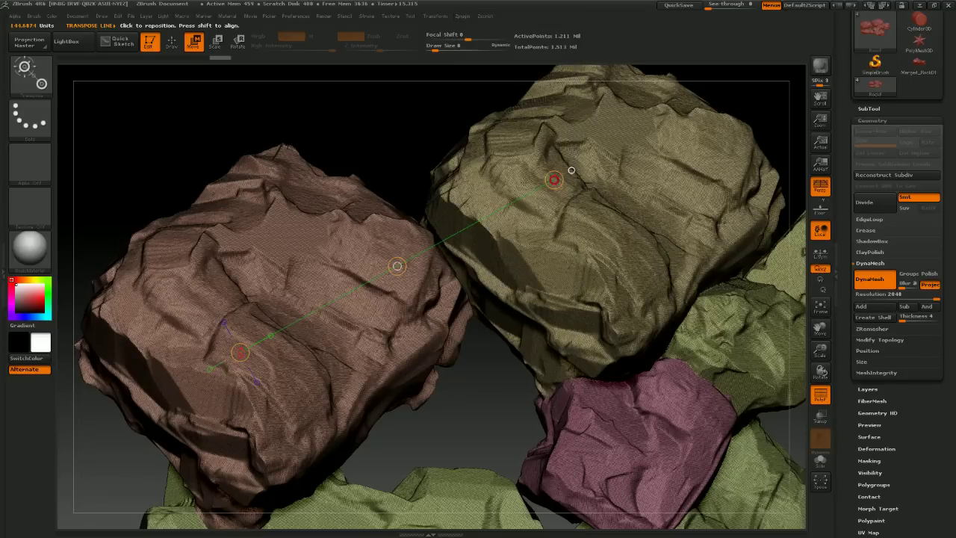
Try decimating the current rock mesh at the 50 k polys target, inspect the topology and undo the decimation
click(461, 18)
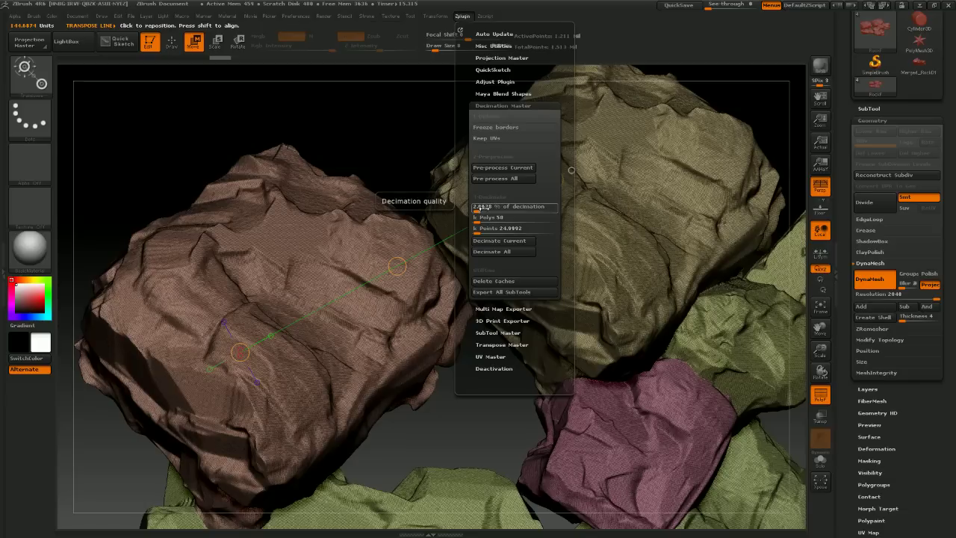
click(497, 242)
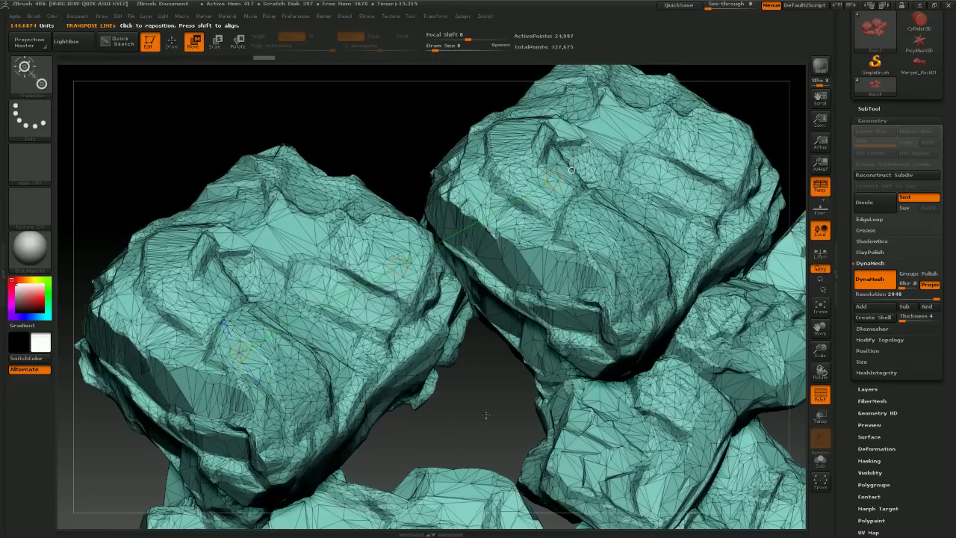
drag(486, 416, 485, 347)
alt+drag(469, 408, 419, 384)
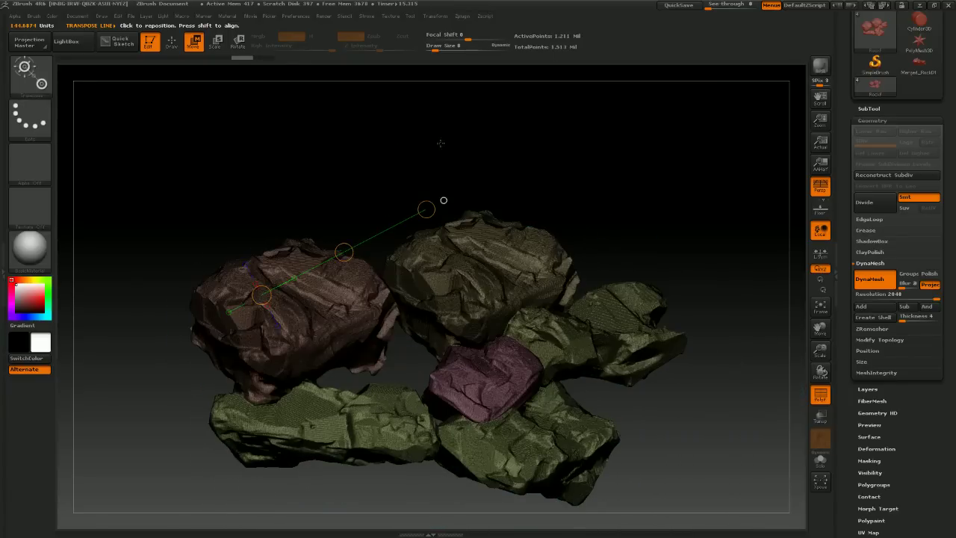
Decimate the current rock mesh to 25 k polys with Decimation Master and inspect the reduced topology
click(463, 16)
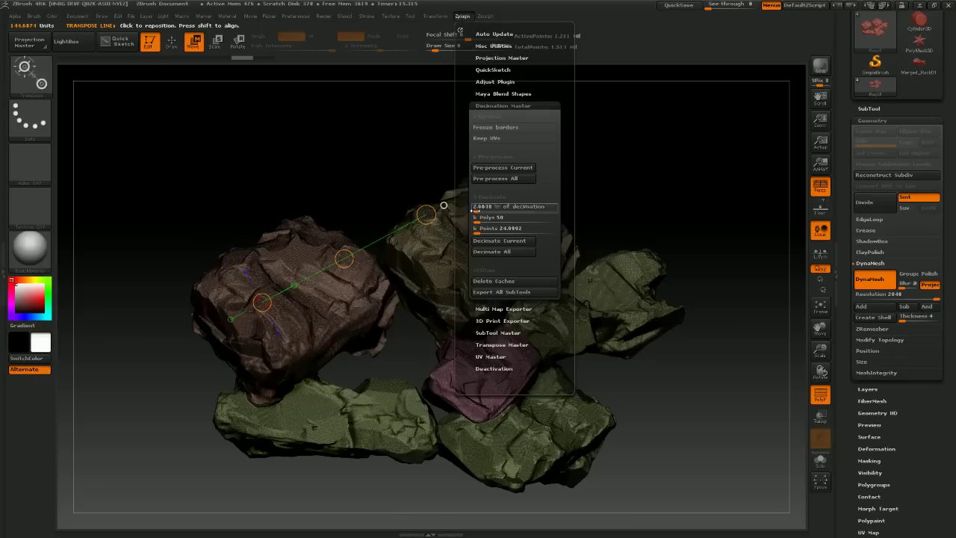
key(BackSpace)
key(BackSpace)
text(25)
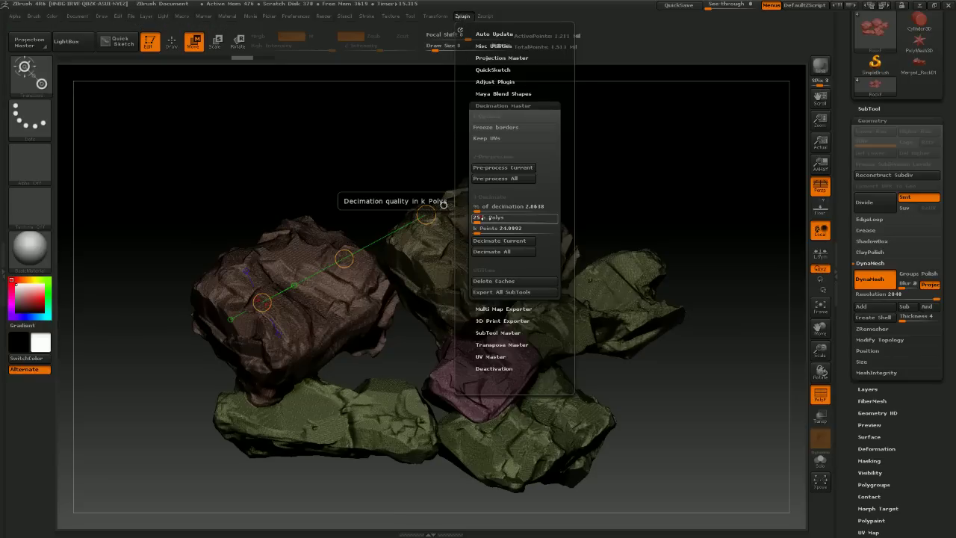
click(494, 241)
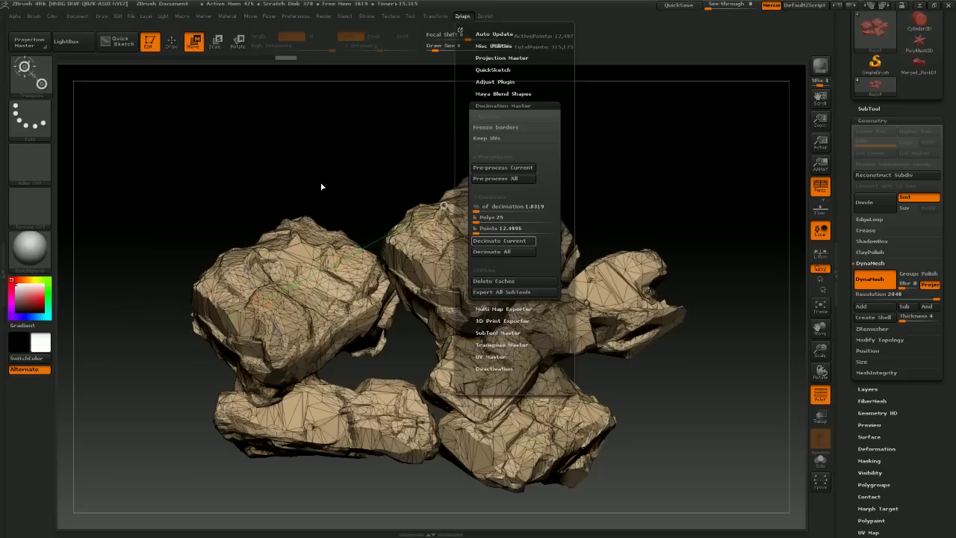
drag(366, 148, 370, 176)
drag(443, 209, 443, 210)
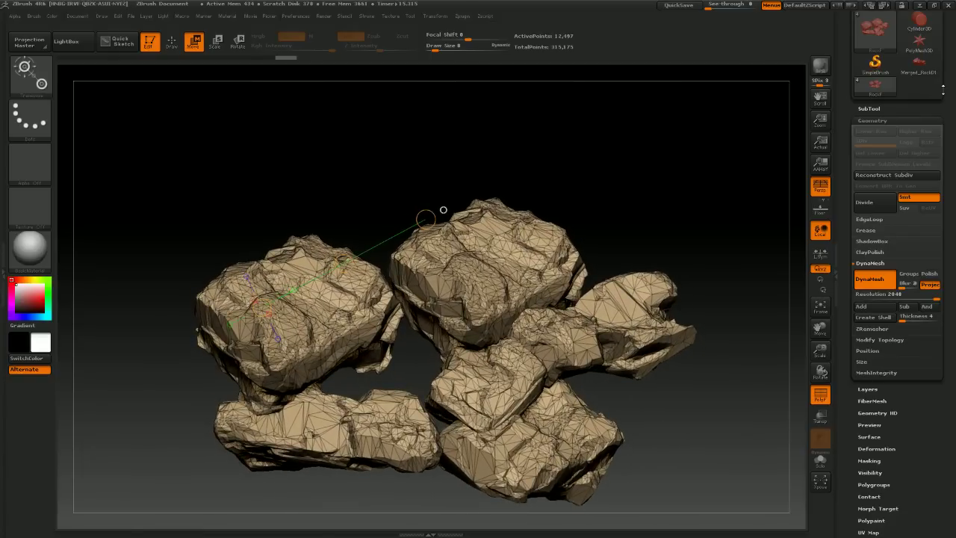
Turn off the Grp option in the rock tool's export settings
scroll(923, 138, down, 5)
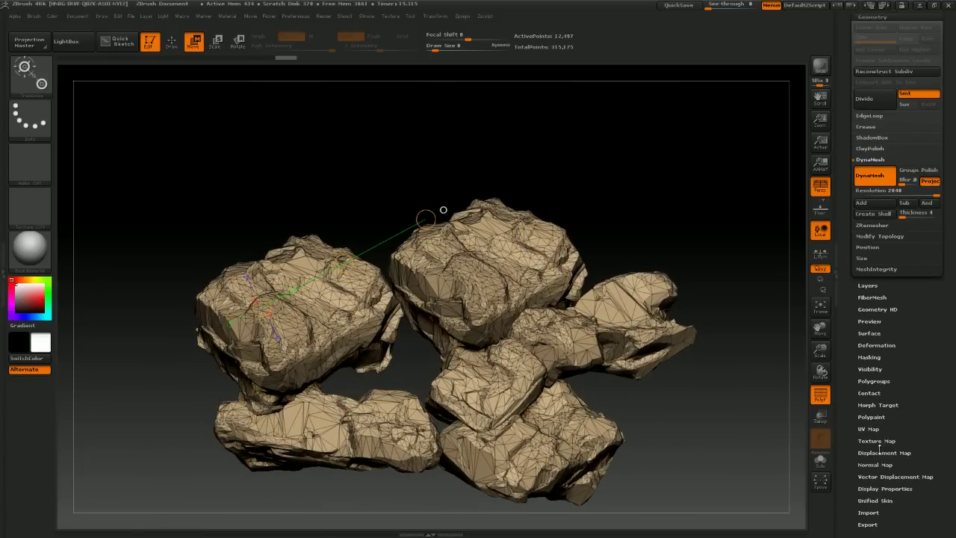
click(867, 525)
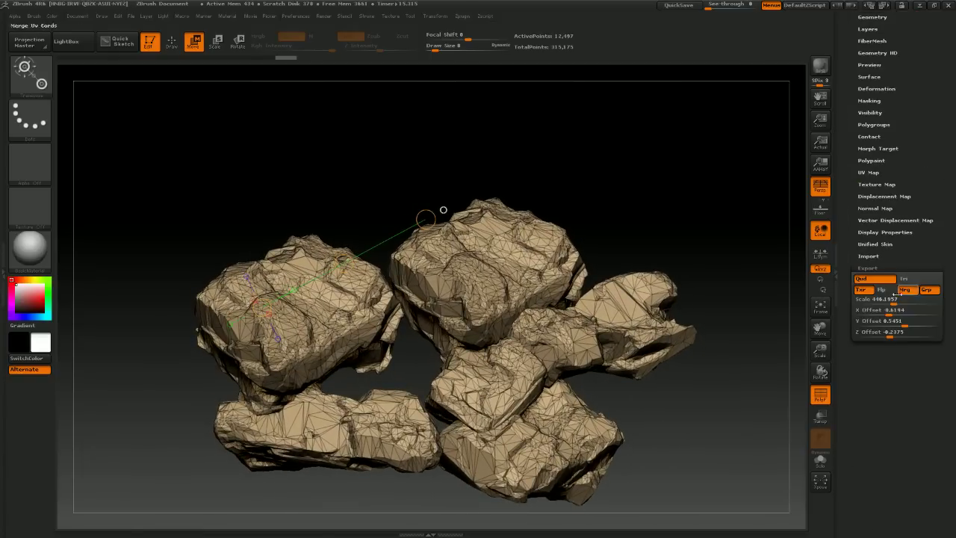
drag(912, 248, 911, 241)
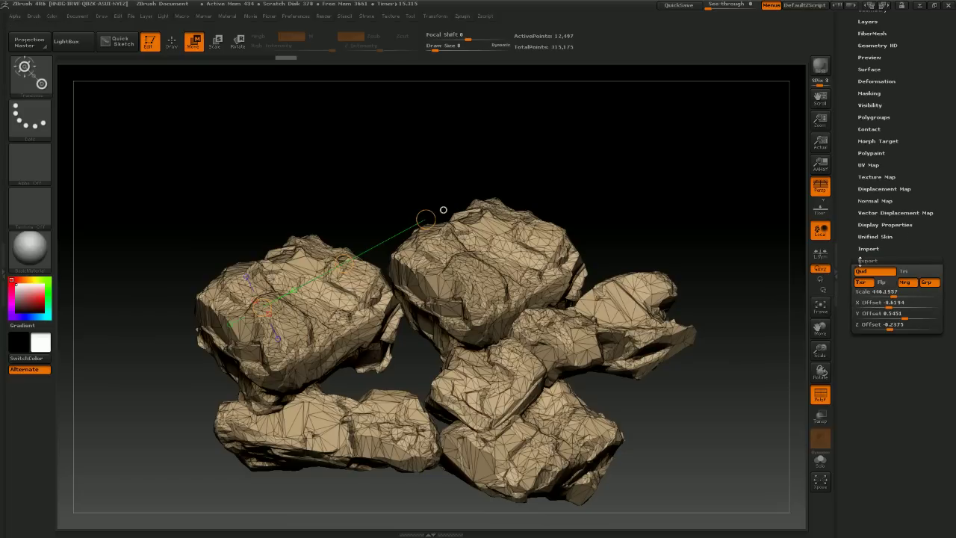
click(929, 282)
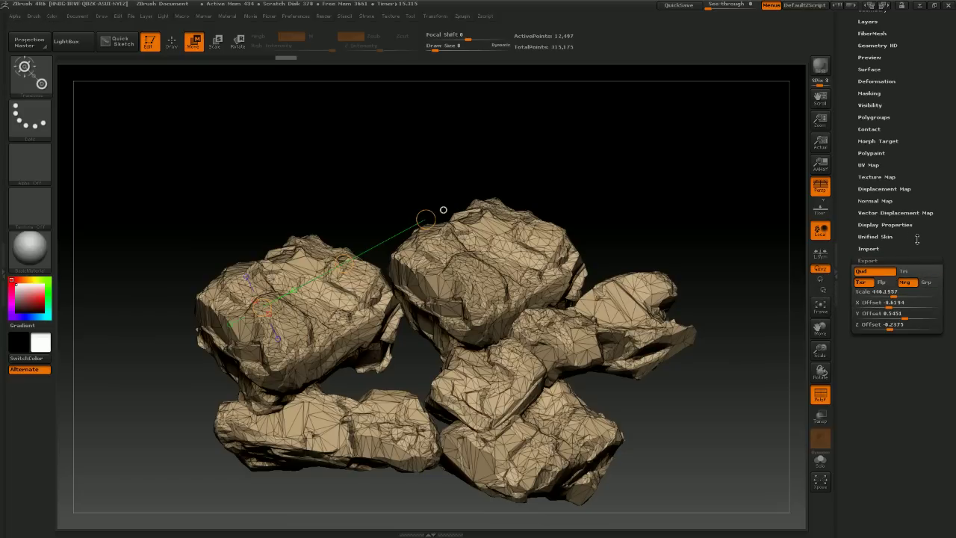
Export the decimated rock mesh as RockFormationsHero_Deci25K.OBJ into the Deci folder under Class3's Zbrush folder
drag(917, 239, 926, 269)
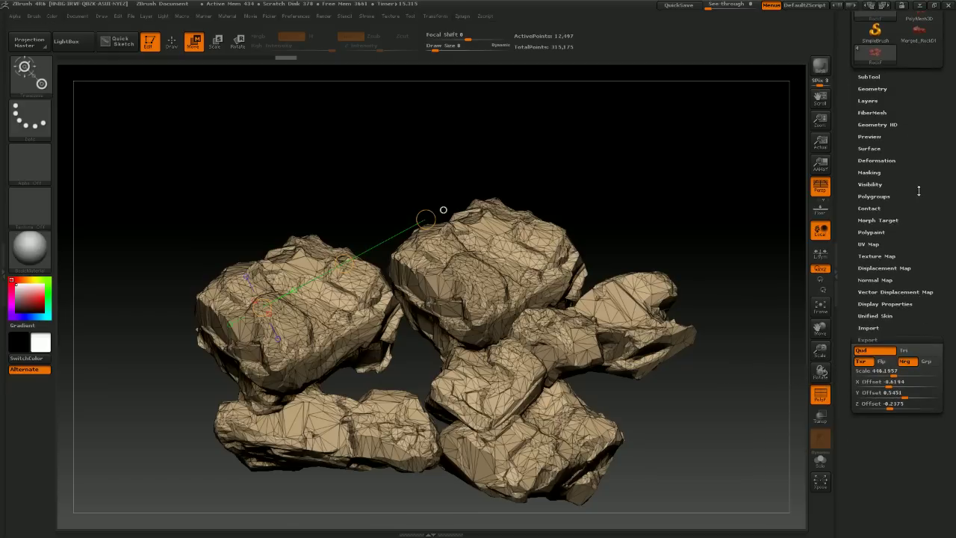
drag(919, 191, 916, 316)
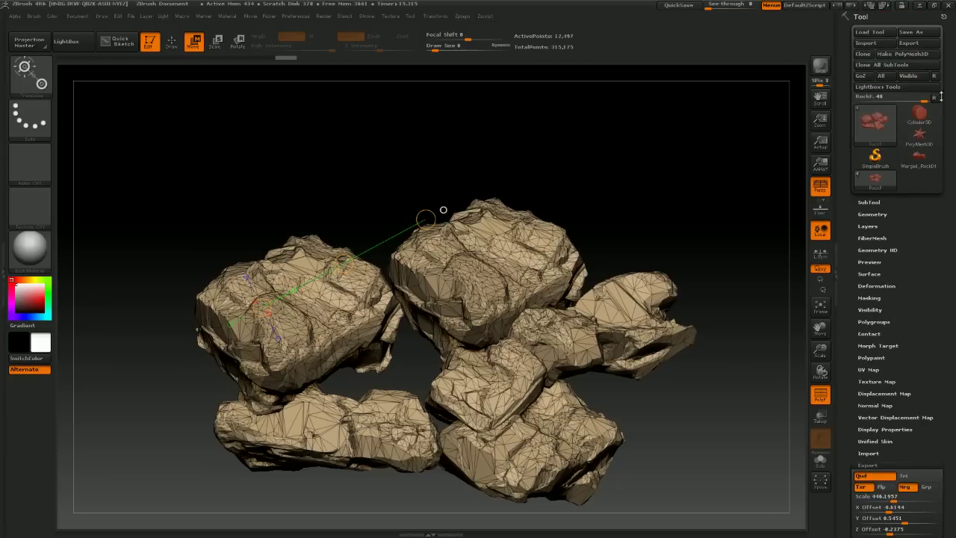
click(909, 42)
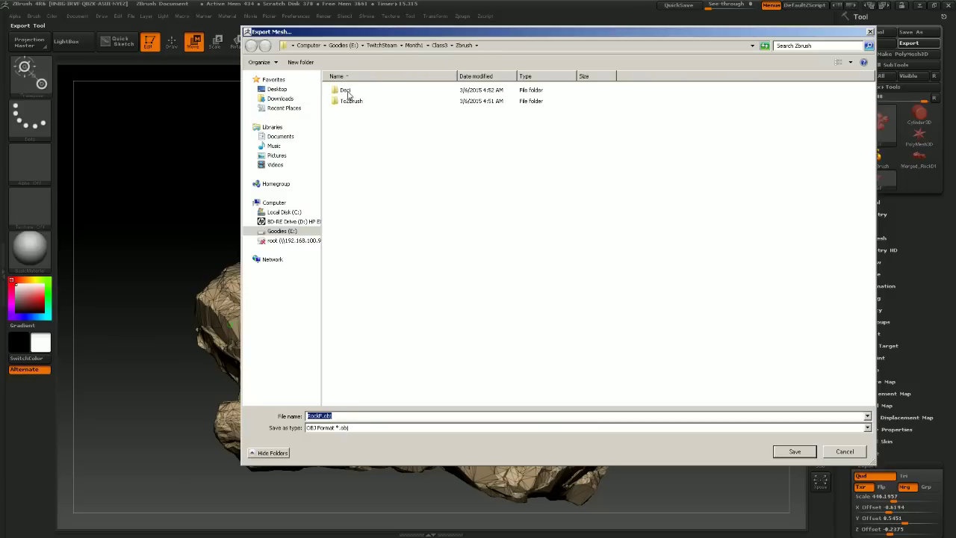
click(348, 91)
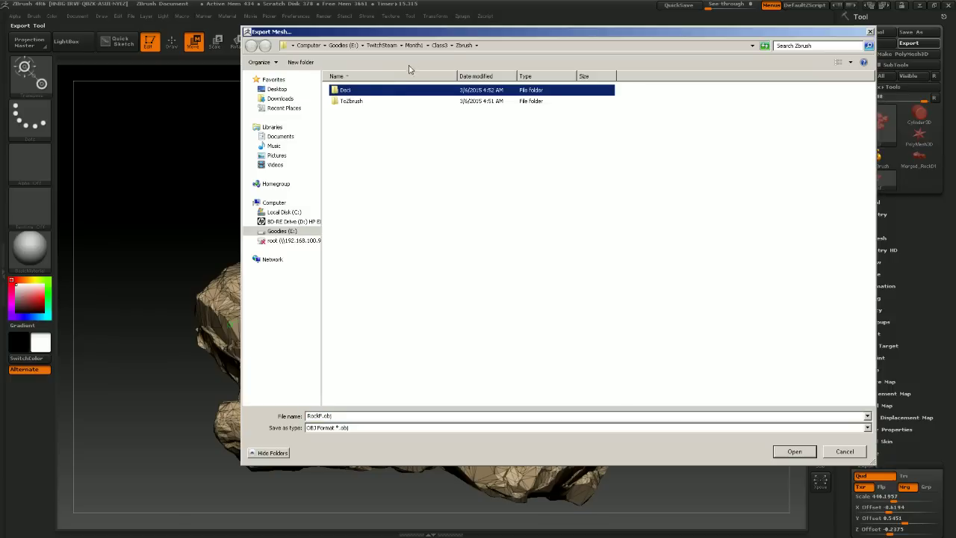
double_click(346, 91)
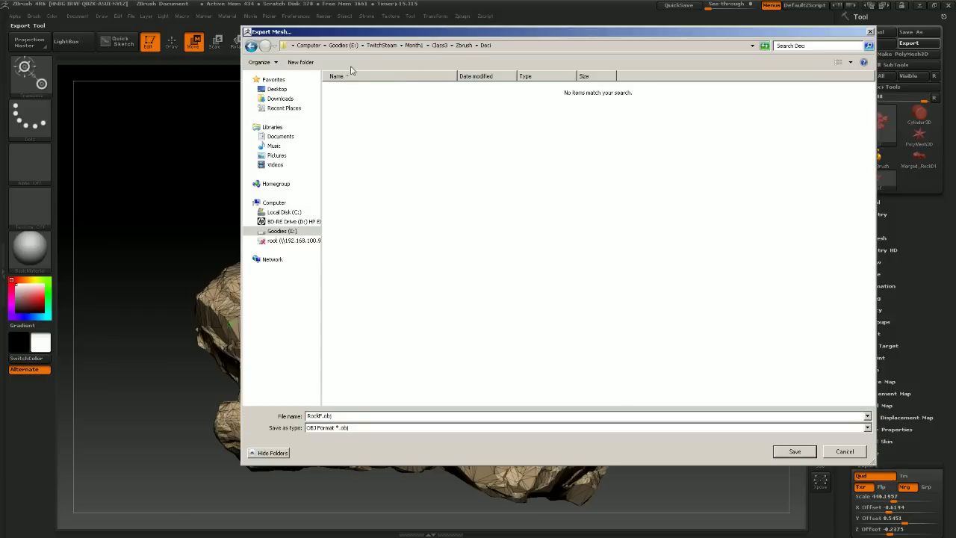
double_click(321, 415)
click(321, 415)
text(FormationsHero_Deci25k)
key(Return)
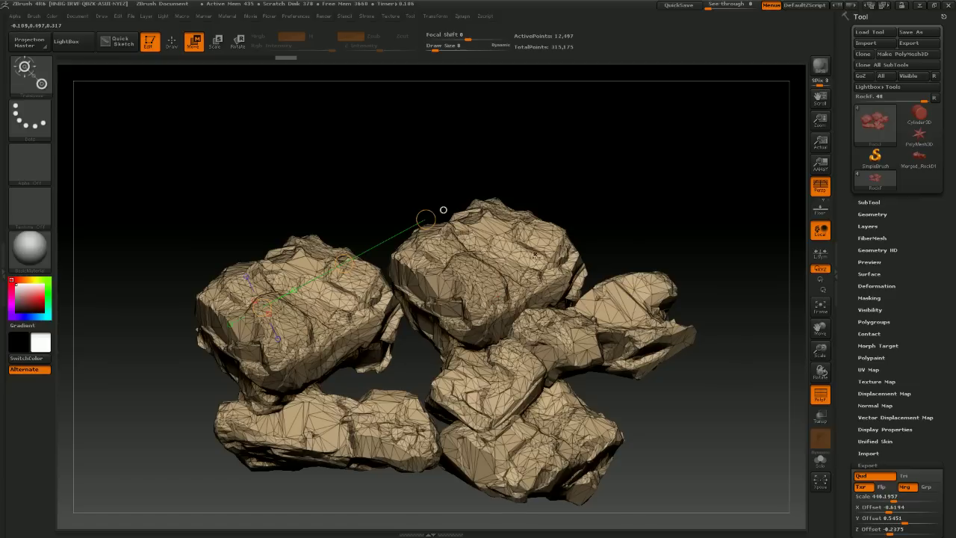
Switch to 3ds Max and start importing a file, checking the import history for recent folders
click(924, 7)
alt+middle_drag(440, 299, 463, 299)
scroll(451, 301, down, 4)
scroll(438, 319, up, 6)
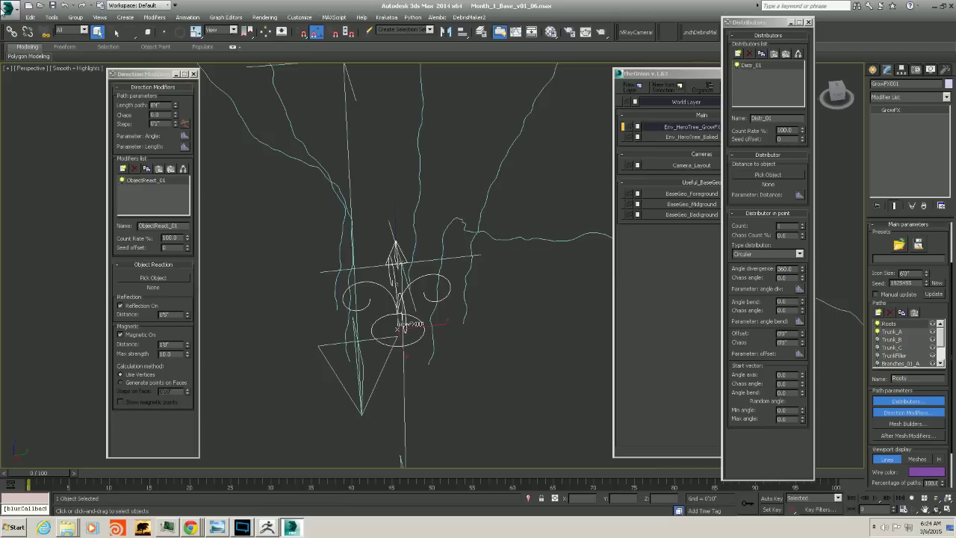
click(9, 10)
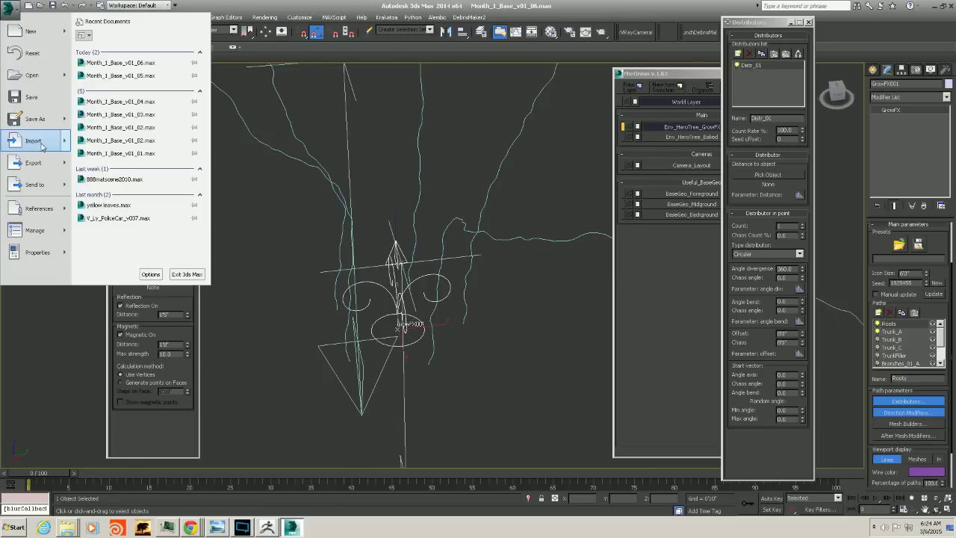
click(40, 142)
drag(587, 71, 466, 79)
click(451, 97)
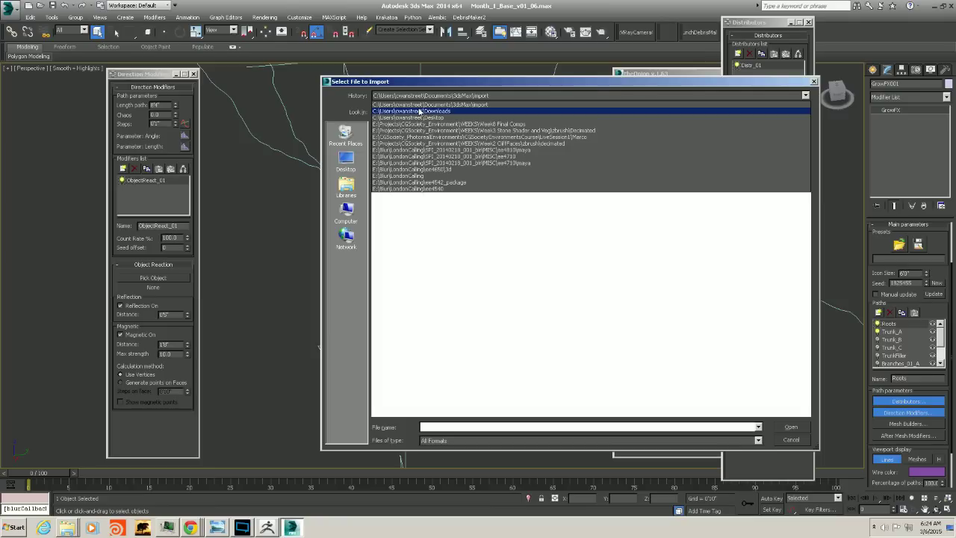
Open RockFormationsHero_Deci25K.OBJ for import from TwitchSteam, Month1, Class3, Zbrush, Deci on the Goodies (E:) drive
click(348, 196)
click(351, 212)
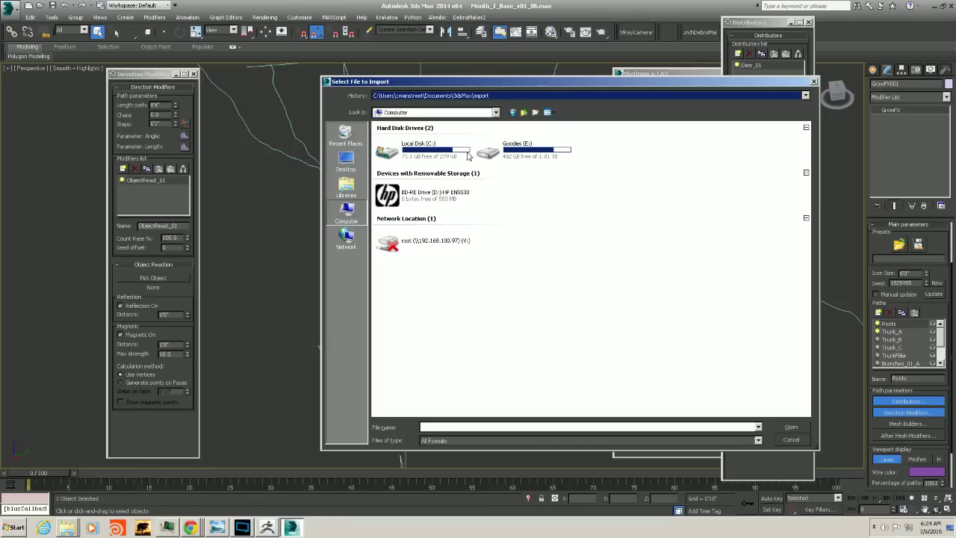
double_click(497, 149)
click(395, 304)
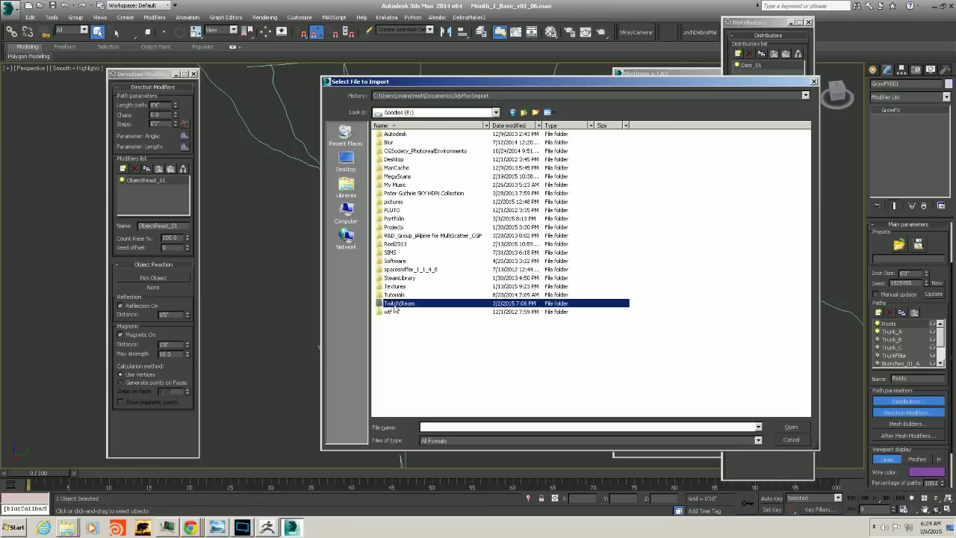
double_click(395, 304)
double_click(396, 136)
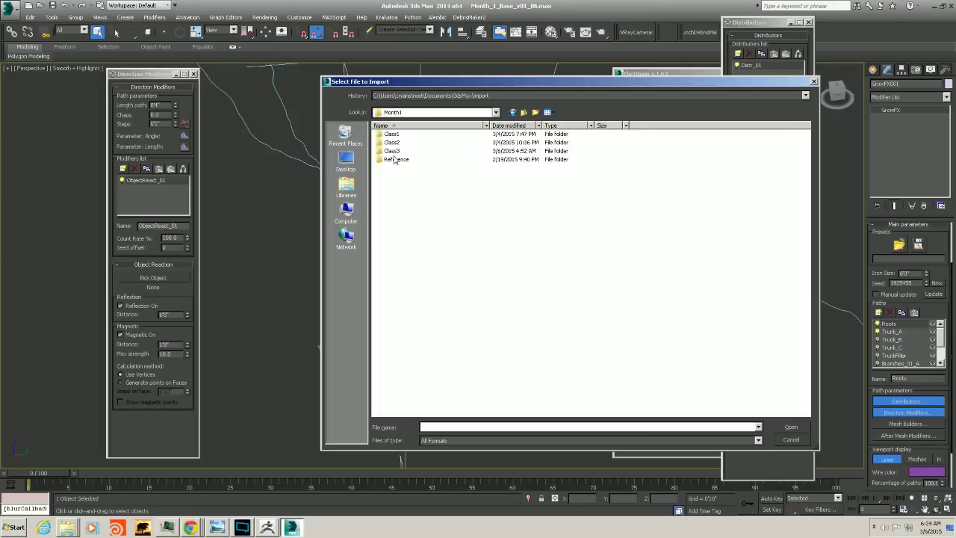
double_click(394, 159)
double_click(397, 134)
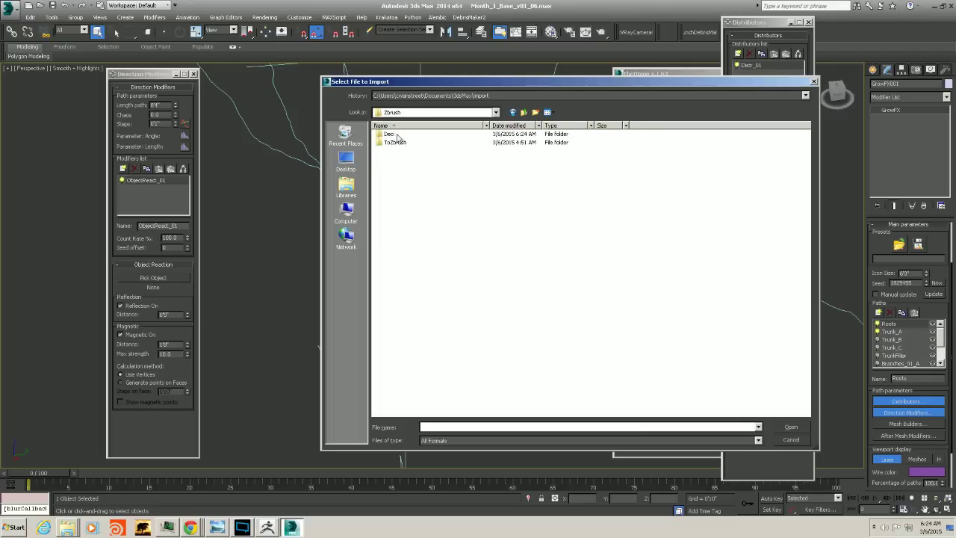
double_click(394, 136)
click(396, 135)
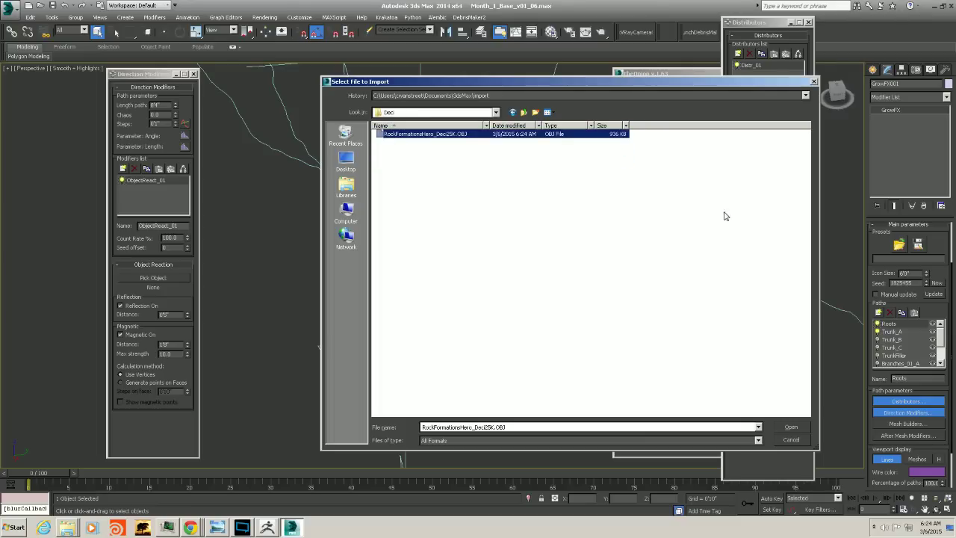
click(788, 426)
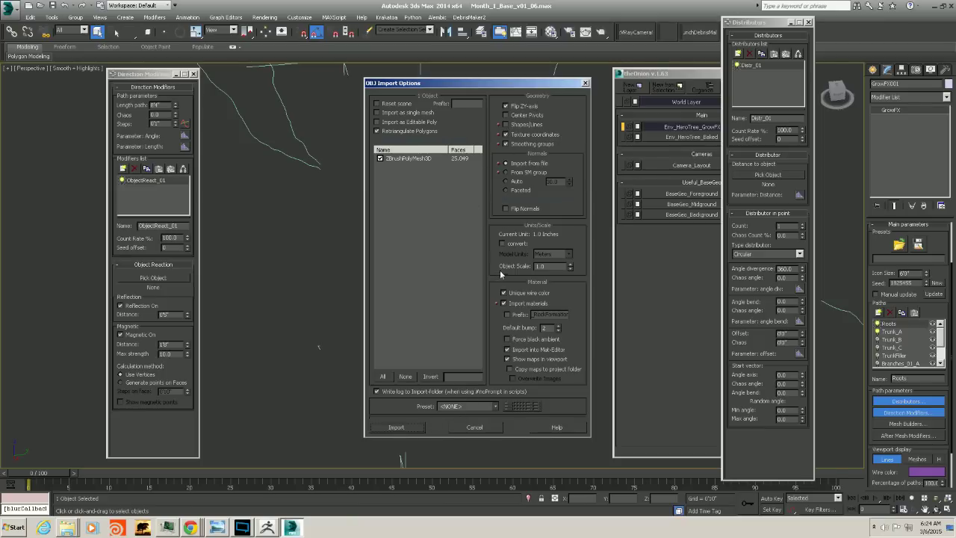
Turn off Import materials in the OBJ import options and import the rock mesh
click(503, 303)
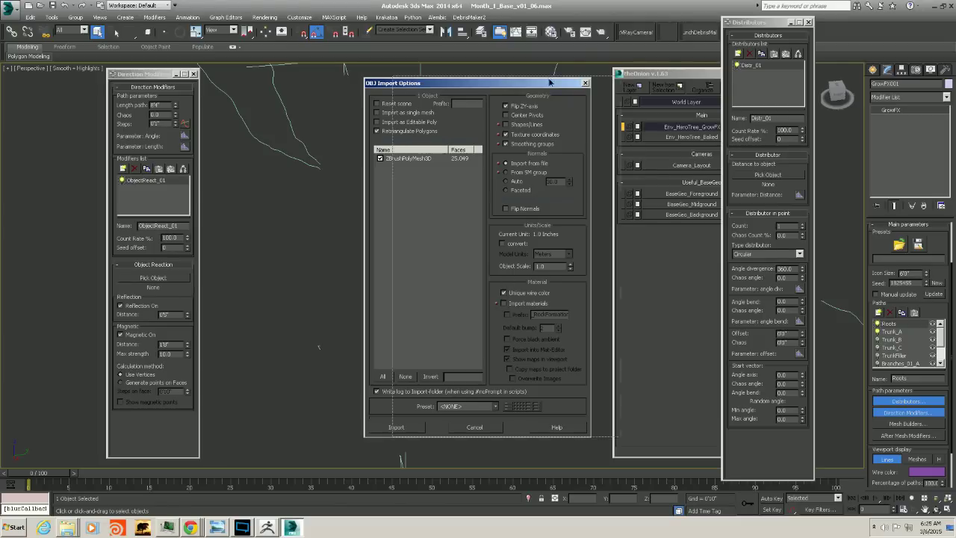
drag(521, 82, 561, 80)
click(440, 425)
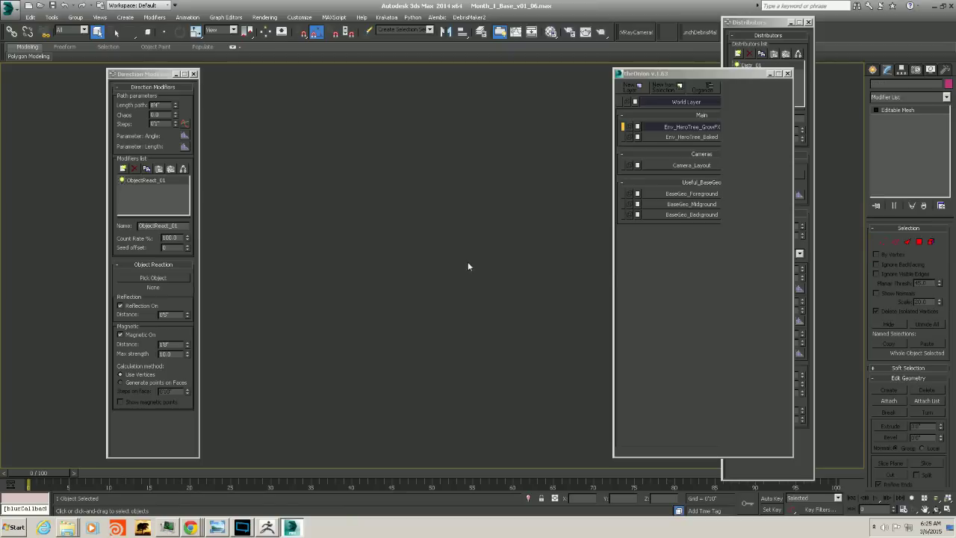
Select all polygons of the imported rock mesh, clear all their smoothing groups and return to the object level
scroll(381, 247, down, 3)
alt+middle_drag(382, 246, 426, 238)
alt+middle_drag(378, 213, 367, 195)
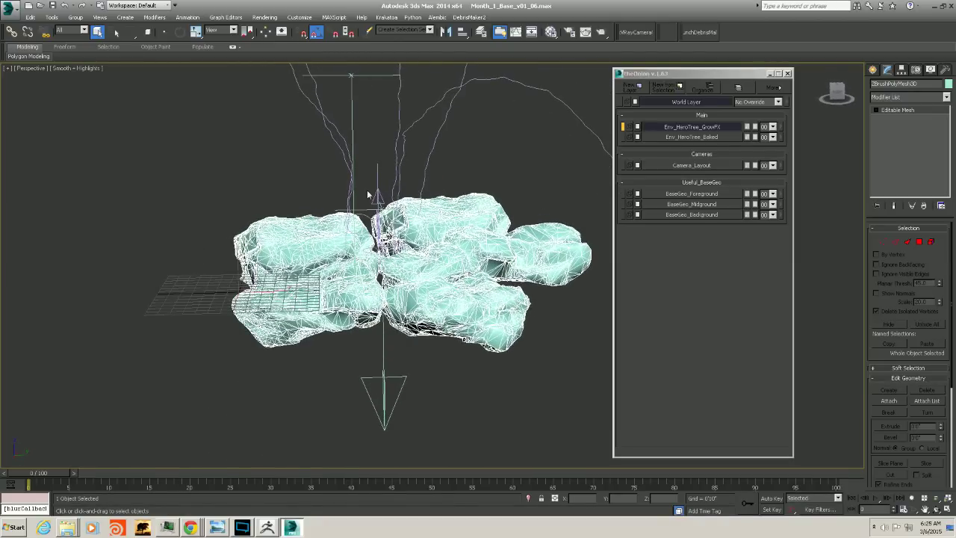
alt+middle_drag(357, 244, 365, 252)
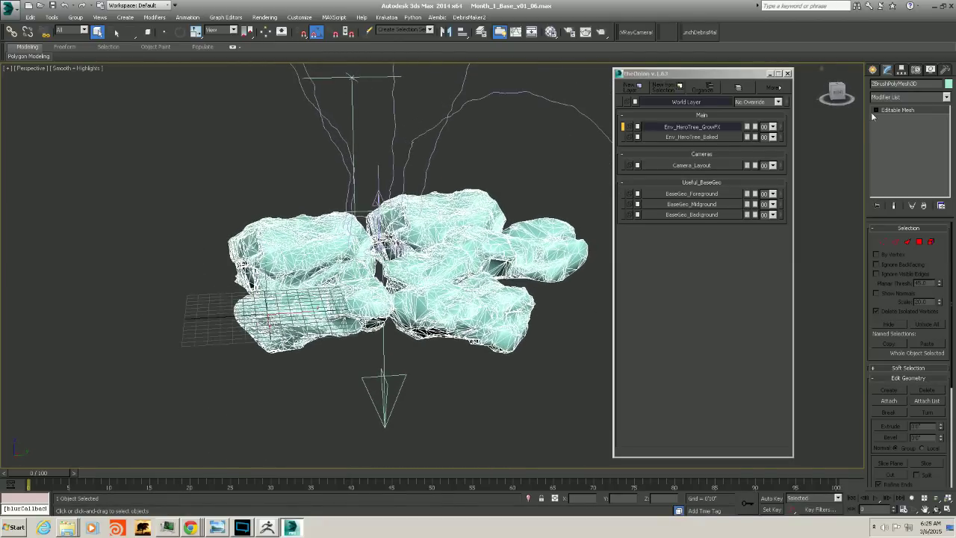
scroll(508, 218, up, 5)
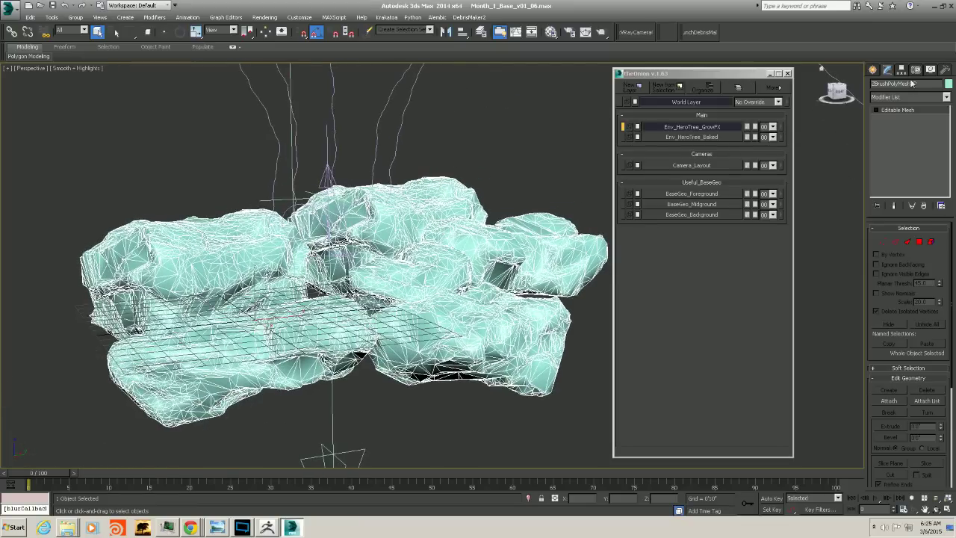
alt+middle_drag(420, 270, 435, 269)
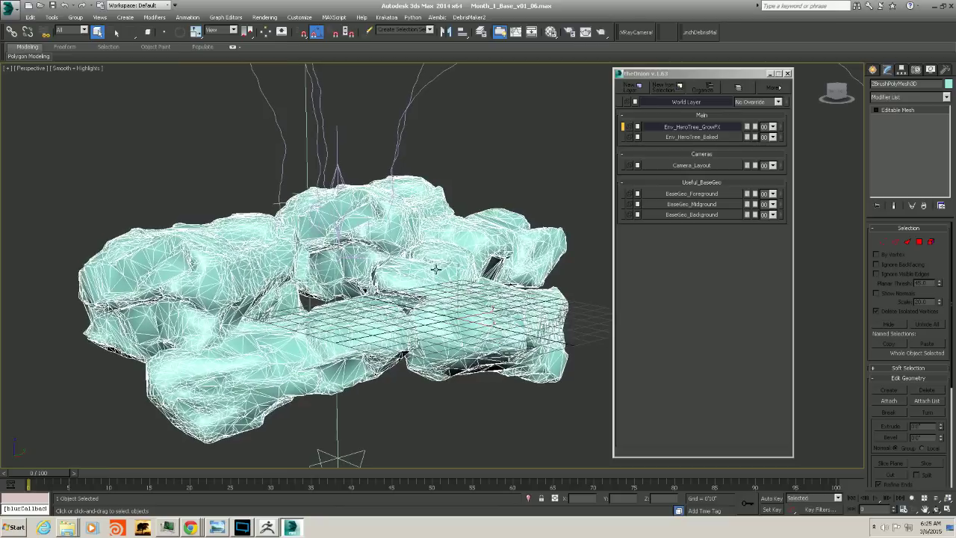
click(876, 110)
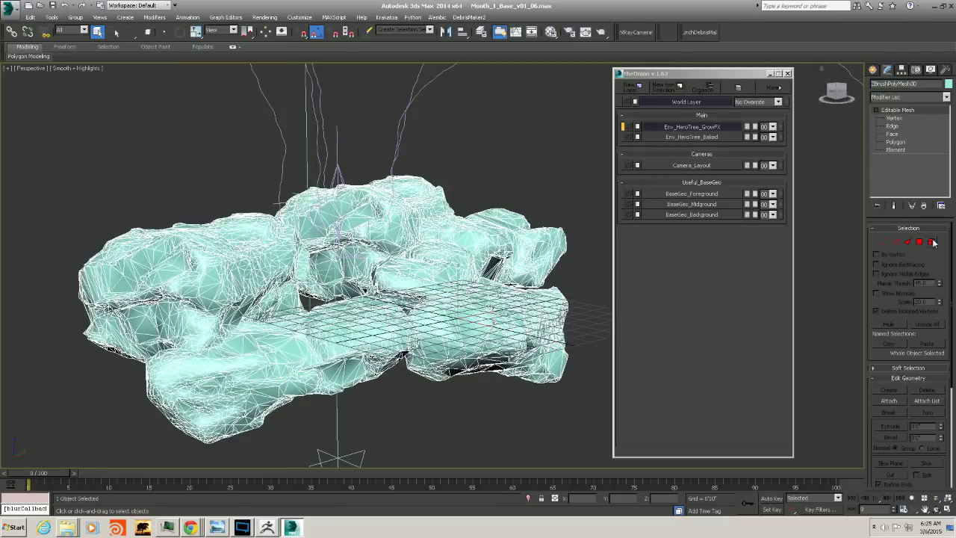
click(896, 142)
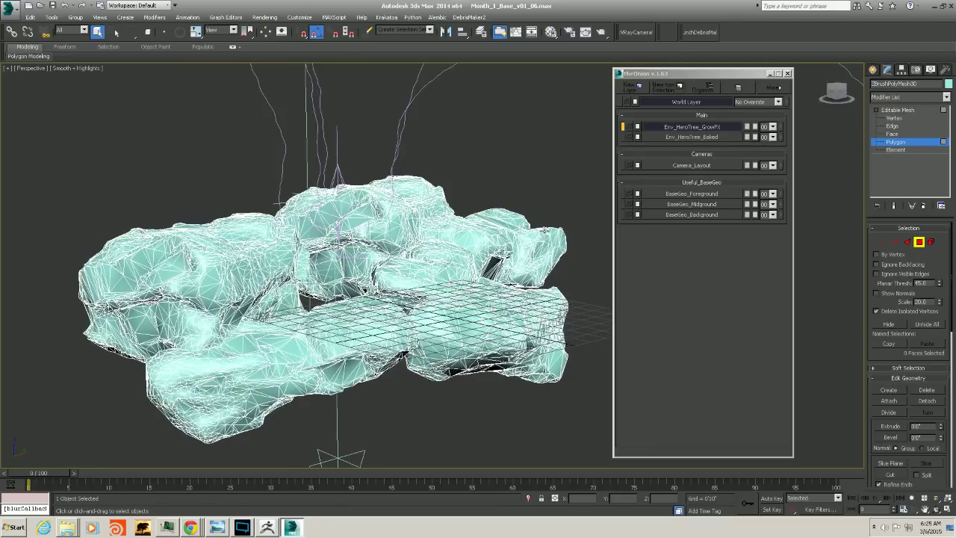
alt+middle_drag(541, 233, 554, 232)
key(ctrl+a)
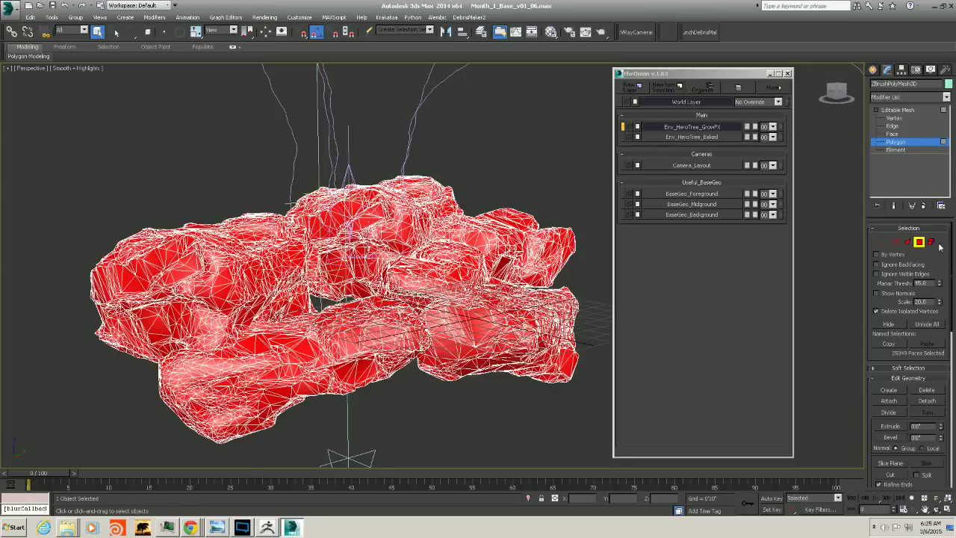
scroll(937, 243, down, 10)
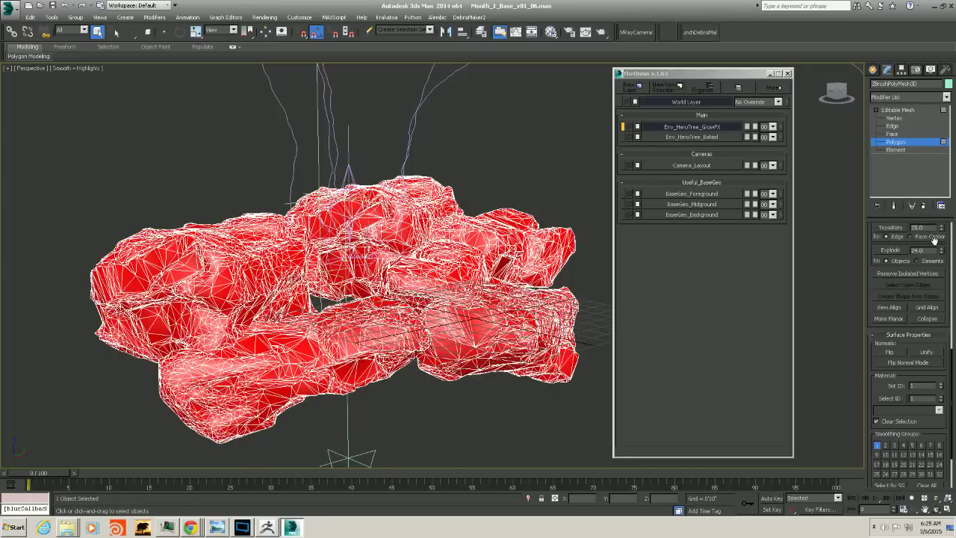
scroll(933, 239, down, 3)
key(F4)
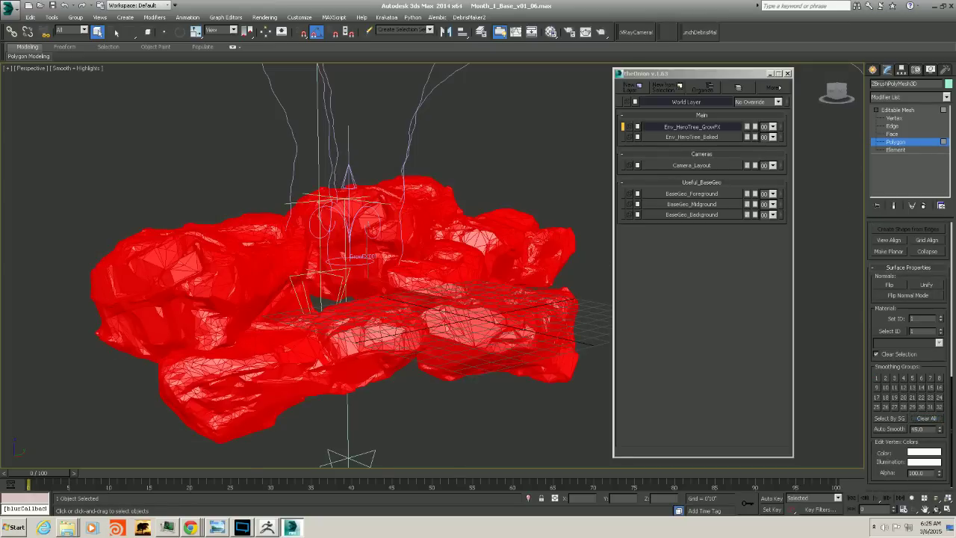
click(897, 110)
click(876, 110)
key(alt+q)
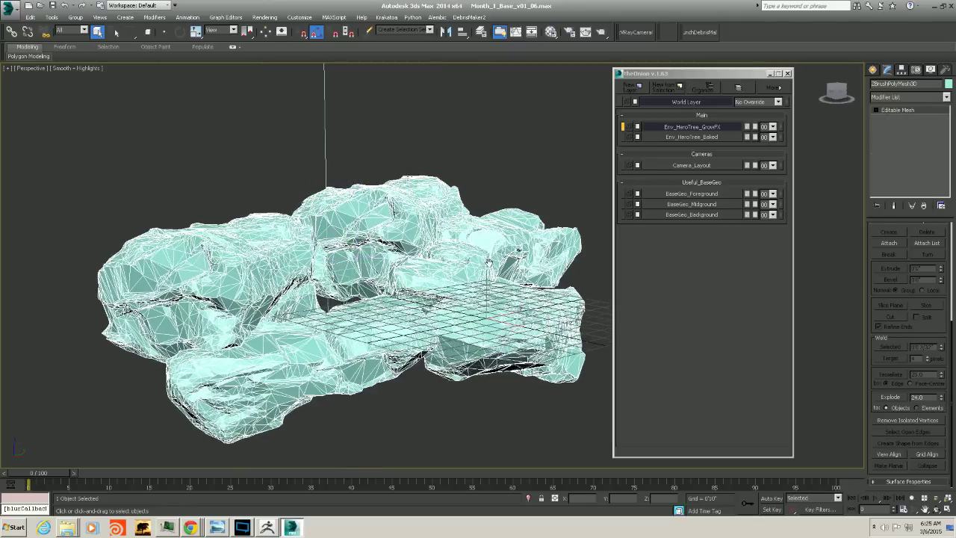
Examine the faceted rock mesh and its position around the GrowFX tree base from several angles, leaving the rock mesh selected
alt+middle_drag(488, 262, 470, 278)
alt+middle_drag(499, 243, 489, 243)
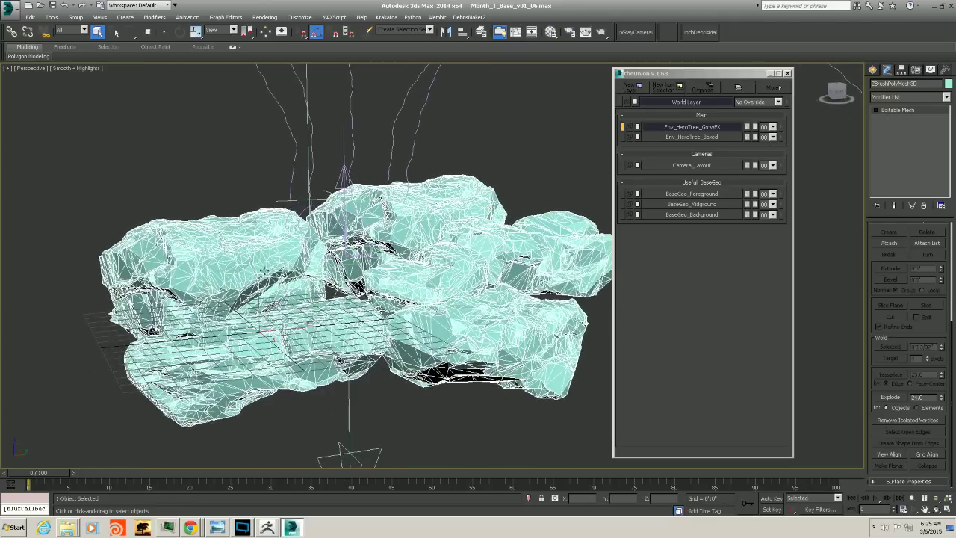
alt+middle_drag(150, 255, 188, 259)
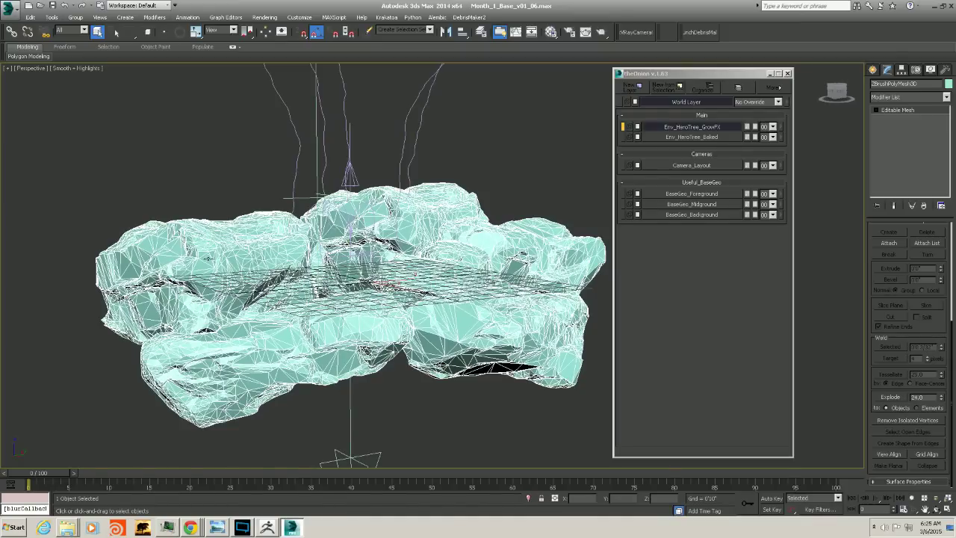
alt+middle_drag(407, 271, 382, 281)
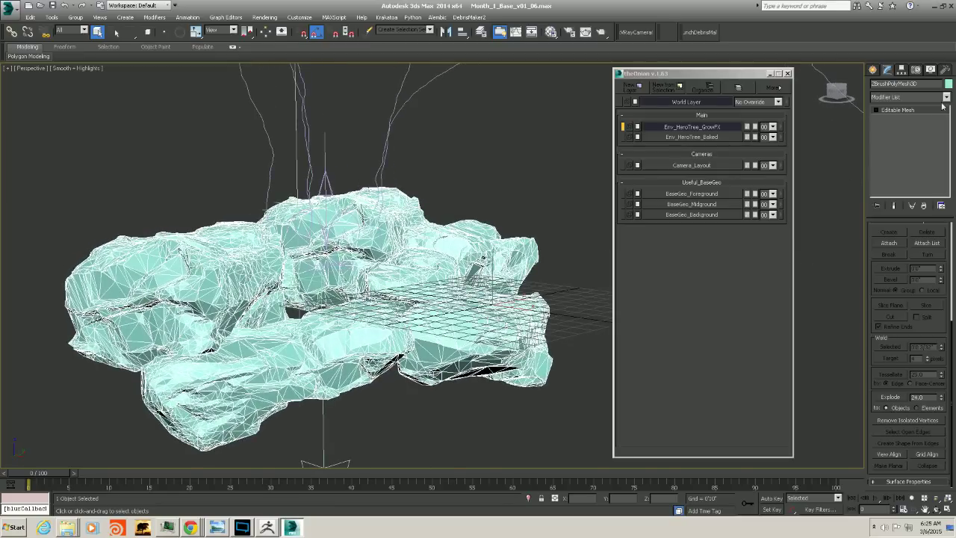
alt+middle_drag(416, 257, 399, 262)
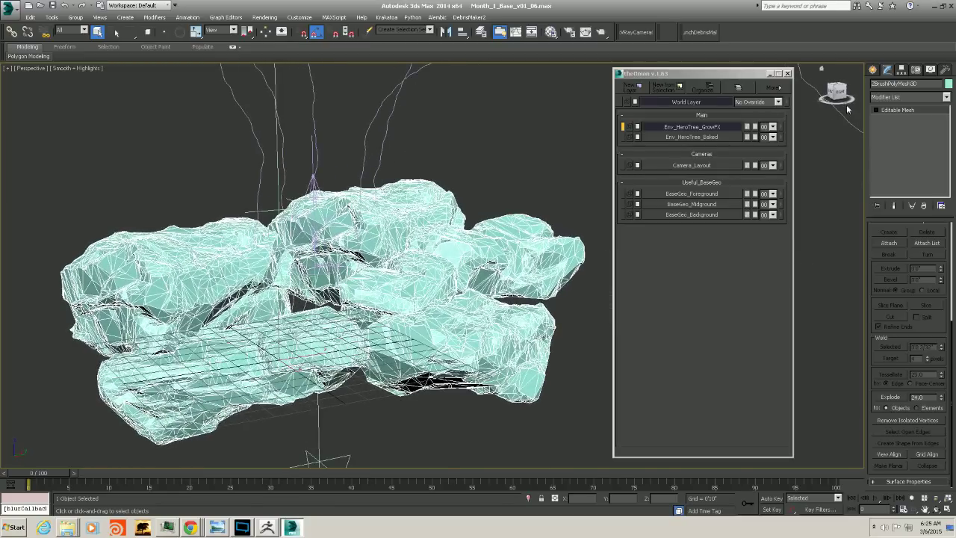
middle_drag(508, 259, 477, 268)
scroll(524, 263, down, 3)
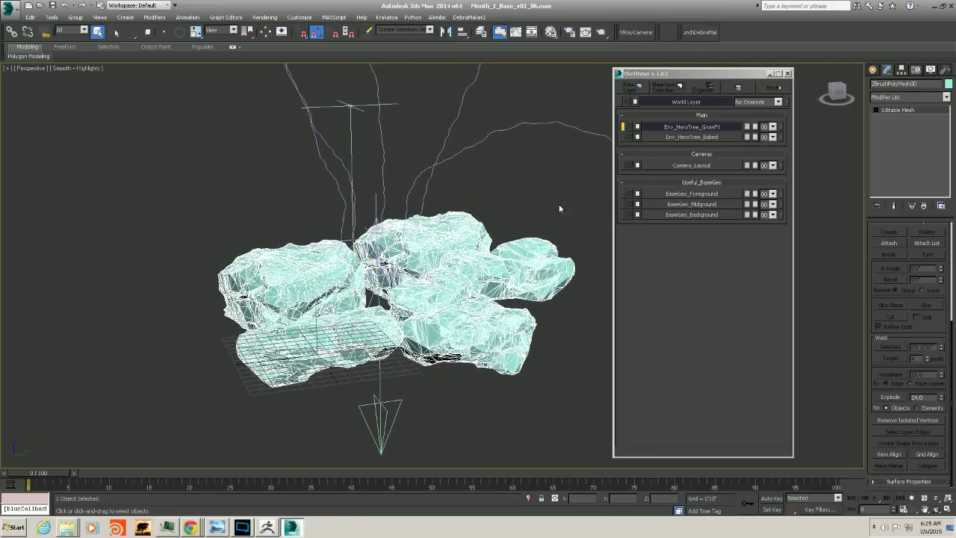
alt+middle_drag(538, 254, 488, 280)
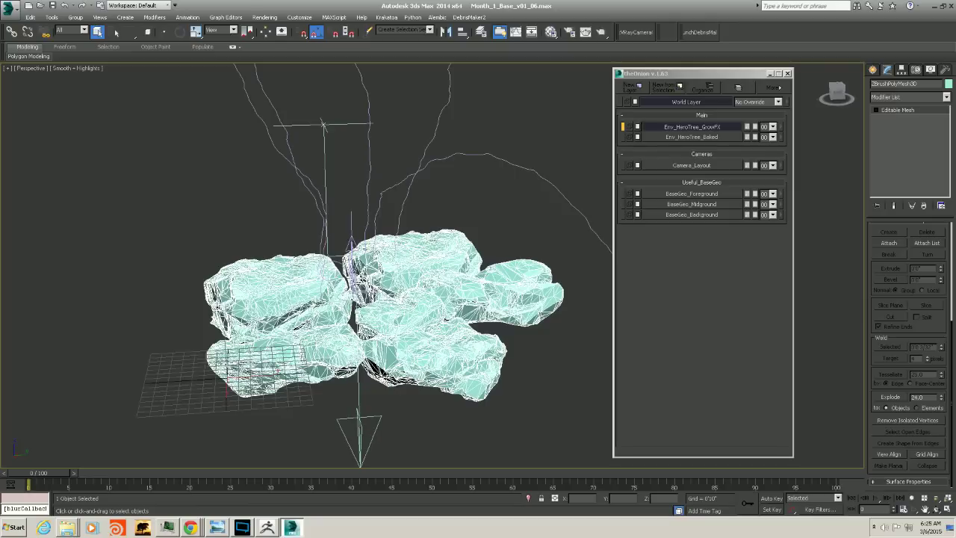
alt+middle_drag(397, 268, 368, 286)
click(458, 223)
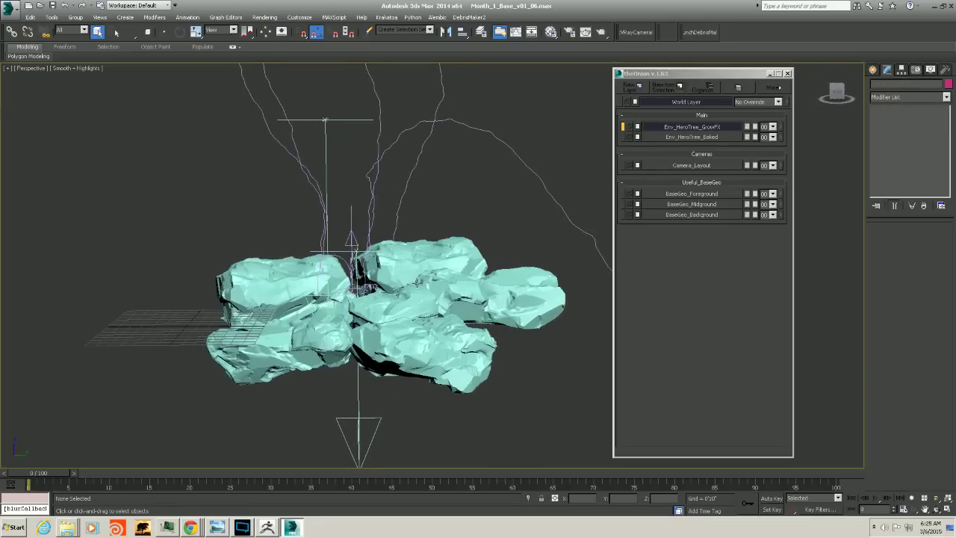
click(441, 285)
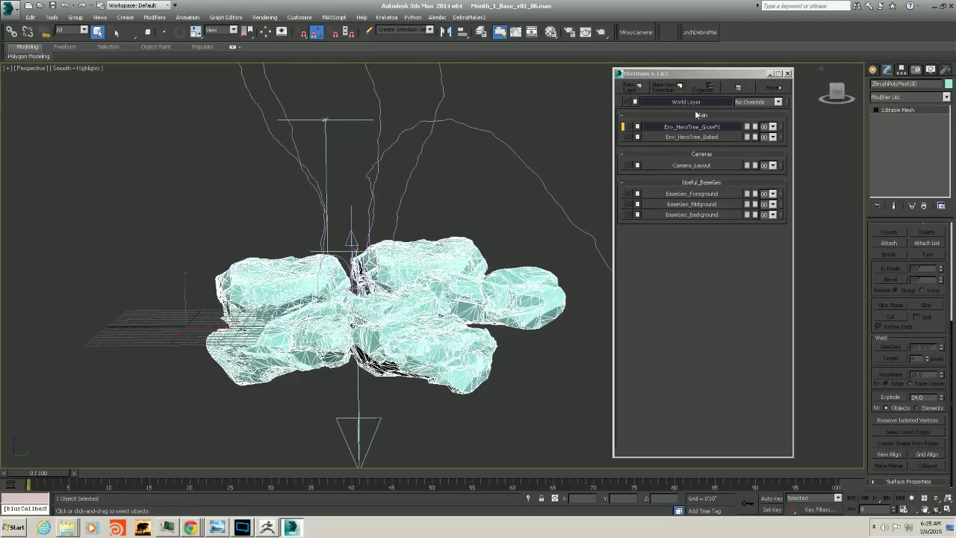
Open theOnion's layer organizer and add a new layer group after the Useful_BaseGeo group
drag(697, 114, 710, 82)
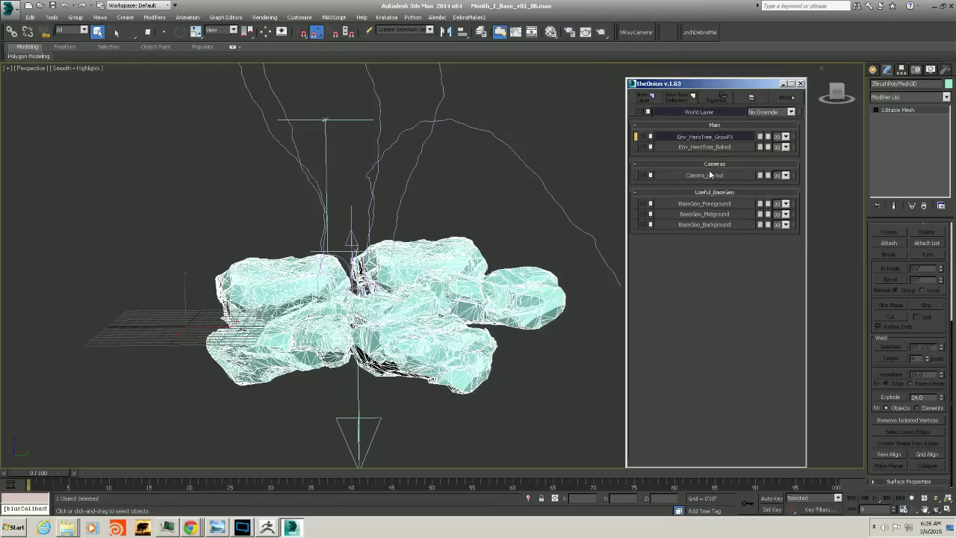
drag(712, 83, 727, 88)
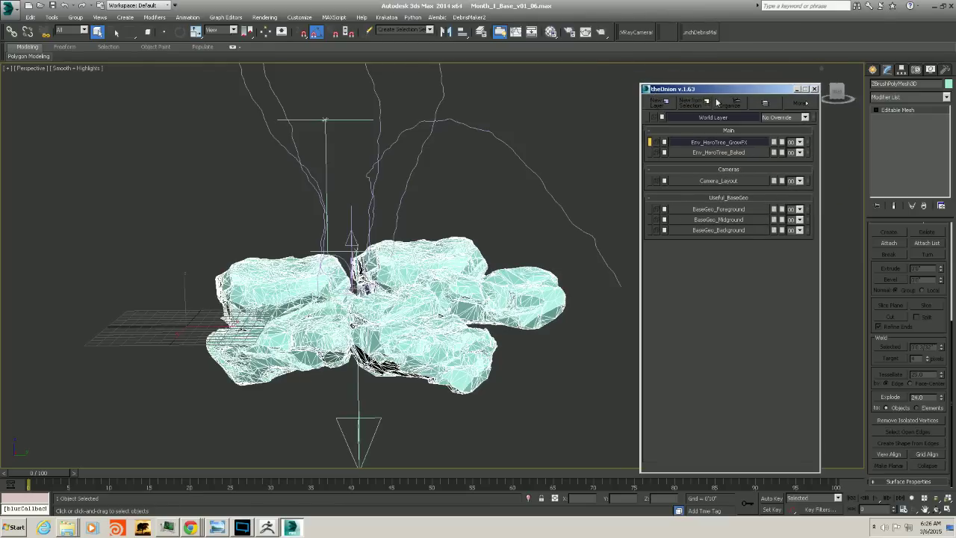
click(729, 104)
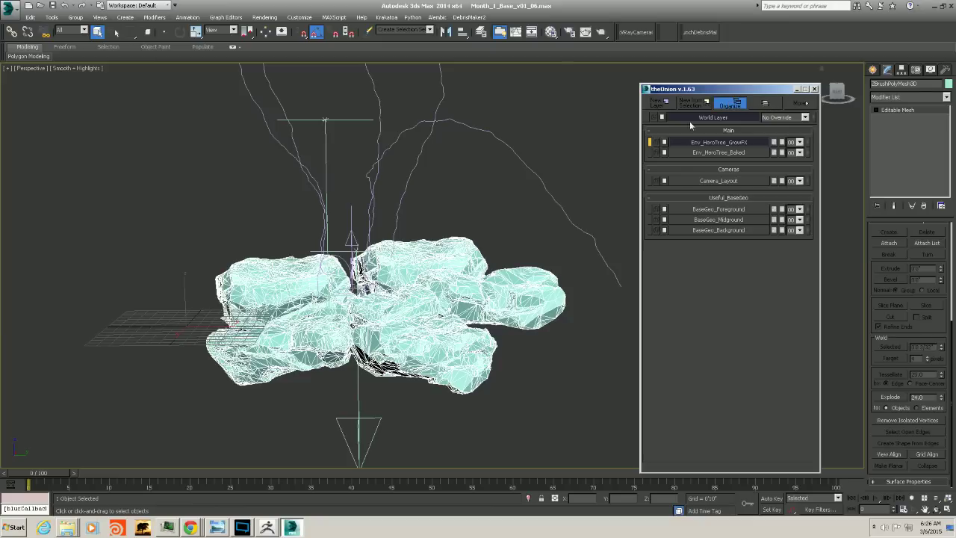
drag(455, 49, 500, 50)
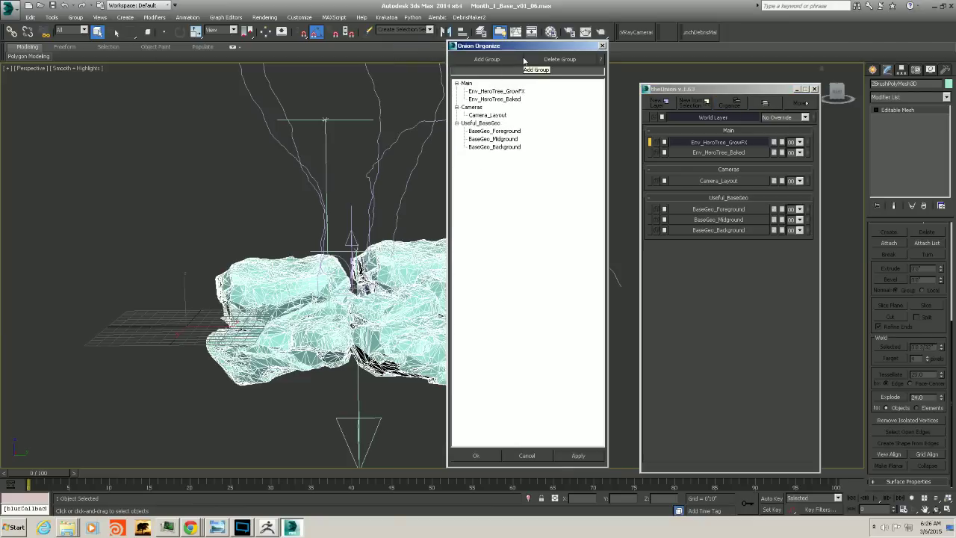
click(486, 59)
click(476, 155)
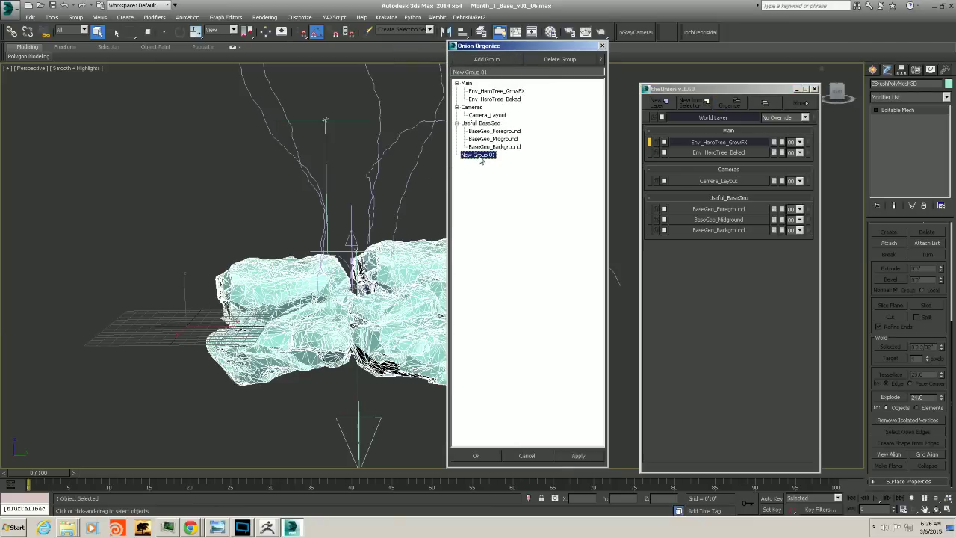
Rename the new layer group as Useful, apply the change and close the organizer
right_click(480, 159)
click(495, 162)
text(Useful)
drag(510, 46, 539, 42)
key(Return)
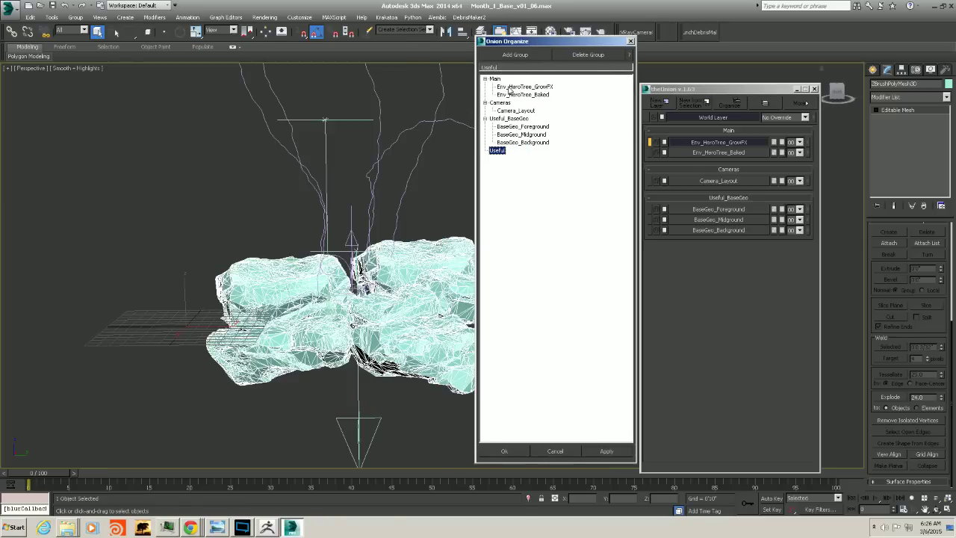
mouse_move(577, 42)
mouse_down()
mouse_move(559, 45)
mouse_move(570, 50)
mouse_up()
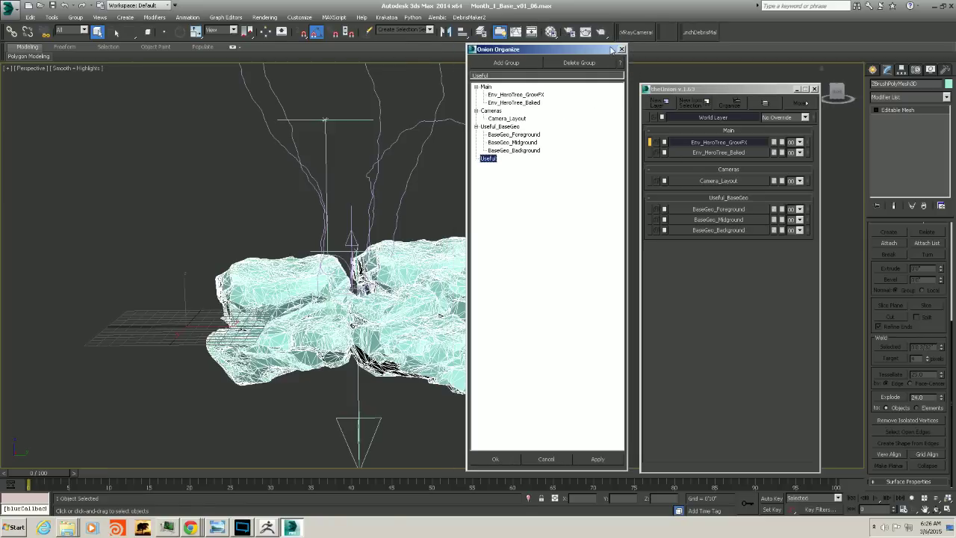
click(601, 463)
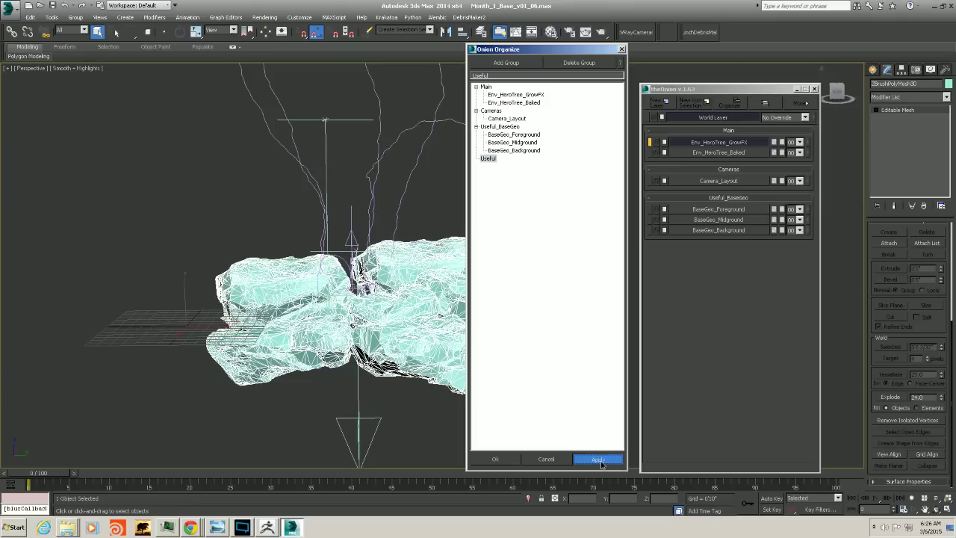
click(622, 49)
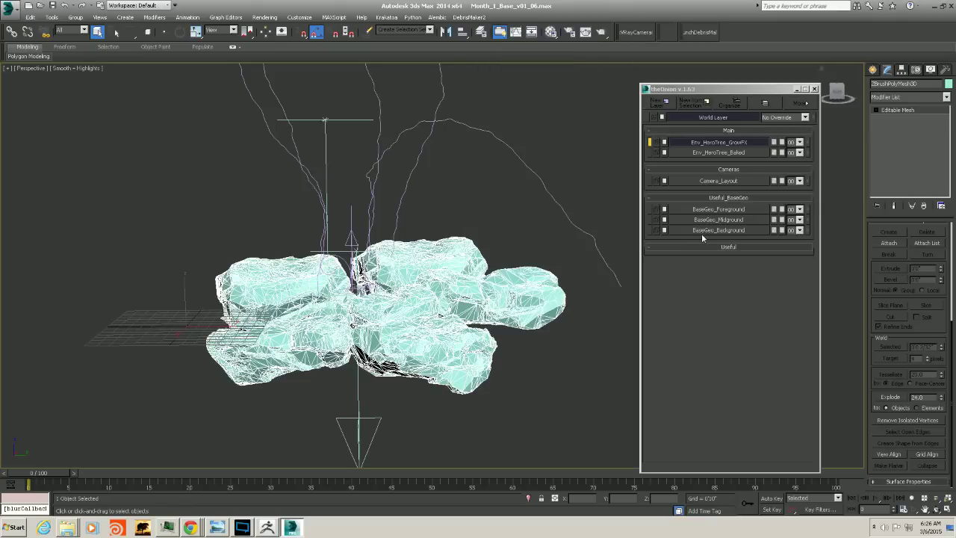
Create a new layer in the Main group and rename it GrowFX_InteractionGeo
click(673, 106)
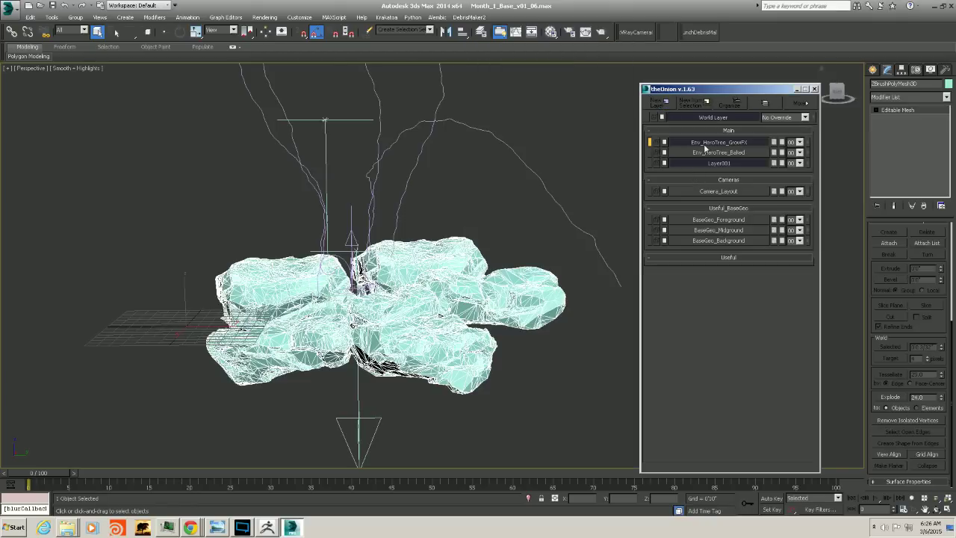
right_click(710, 164)
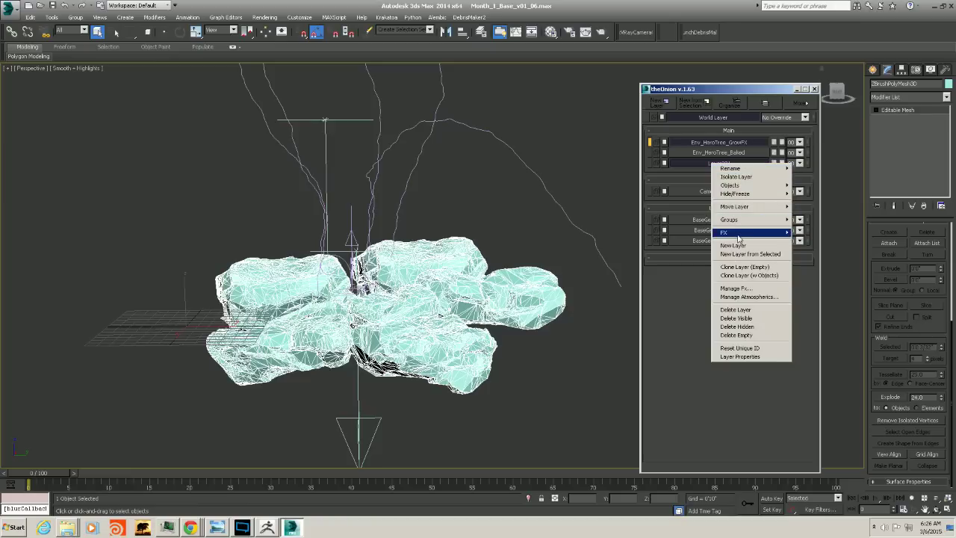
mouse_move(773, 169)
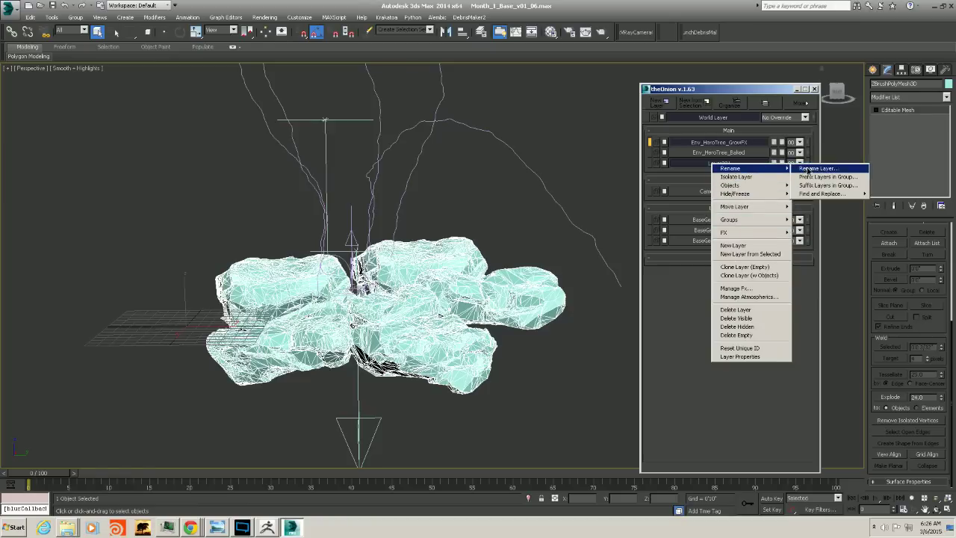
click(805, 168)
double_click(694, 273)
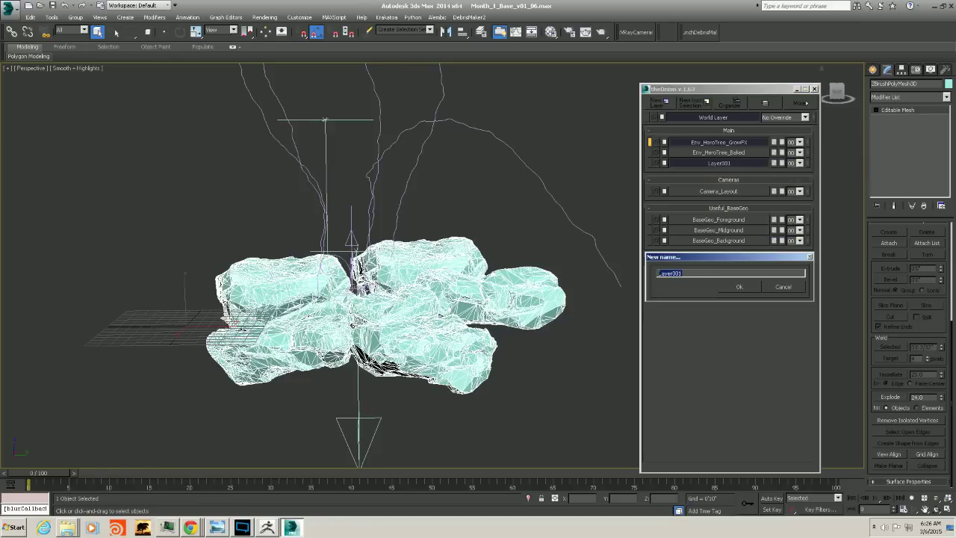
key(BackSpace)
text(GrowFX_InteractionGeo)
click(737, 288)
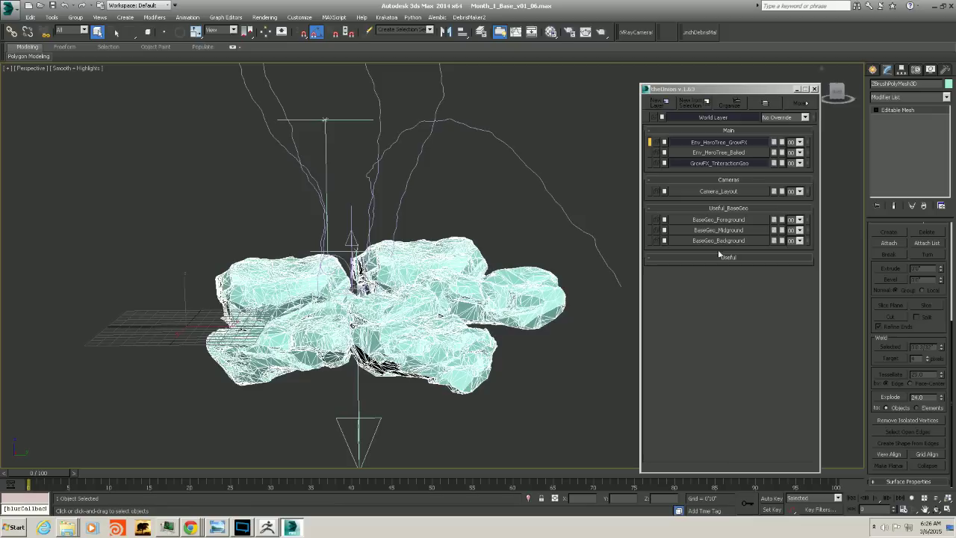
Reorganize the layer groups so that GrowFX_InteractionGeo belongs to the Useful group
click(718, 104)
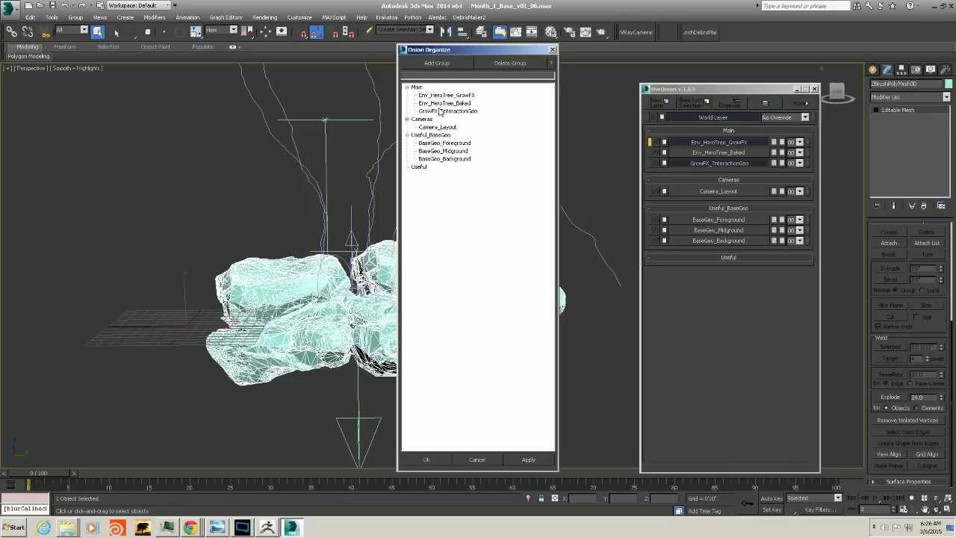
drag(440, 111, 437, 174)
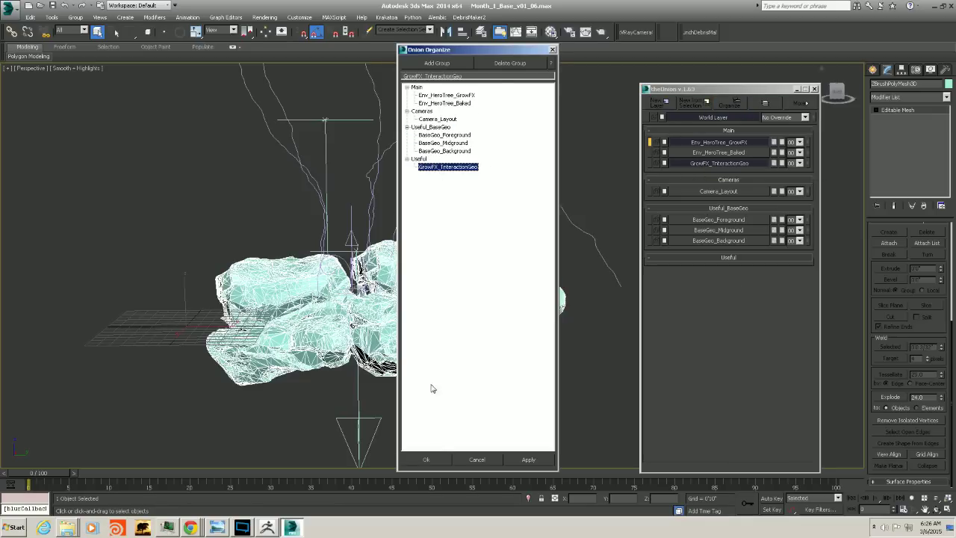
click(527, 459)
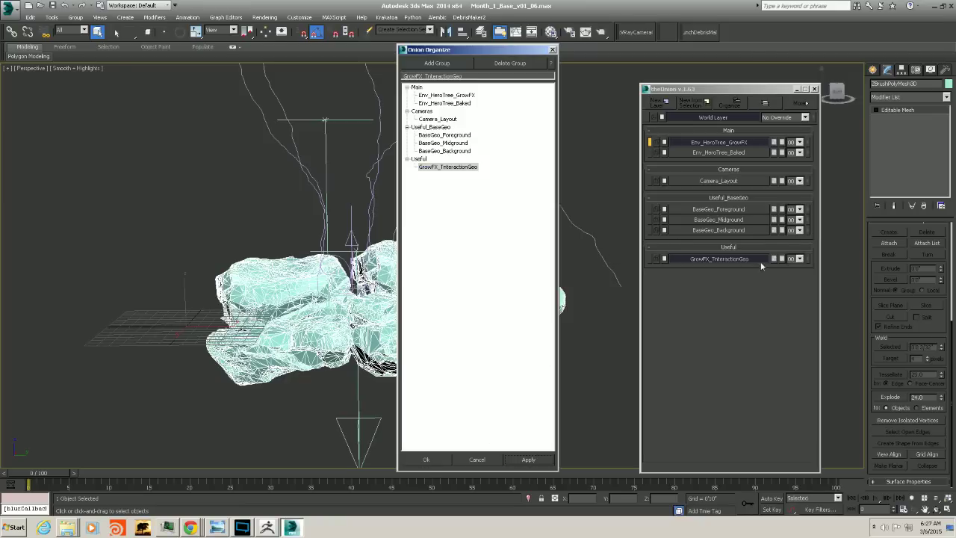
click(427, 460)
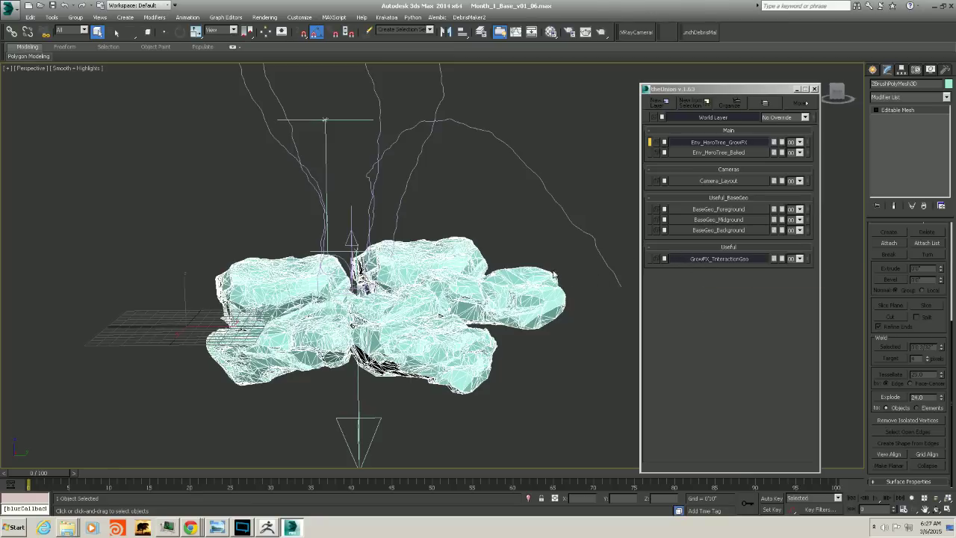
middle_drag(472, 285, 432, 304)
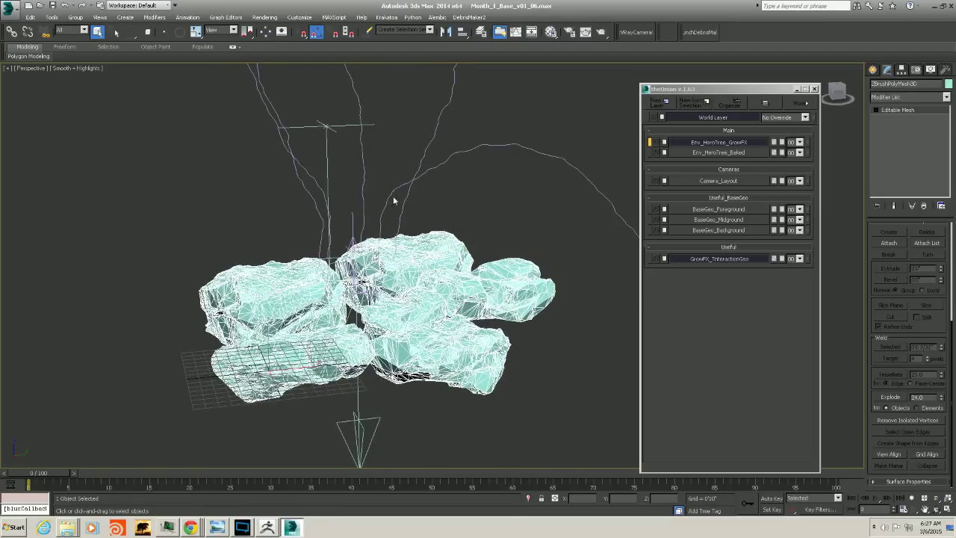
alt+middle_drag(414, 242, 390, 214)
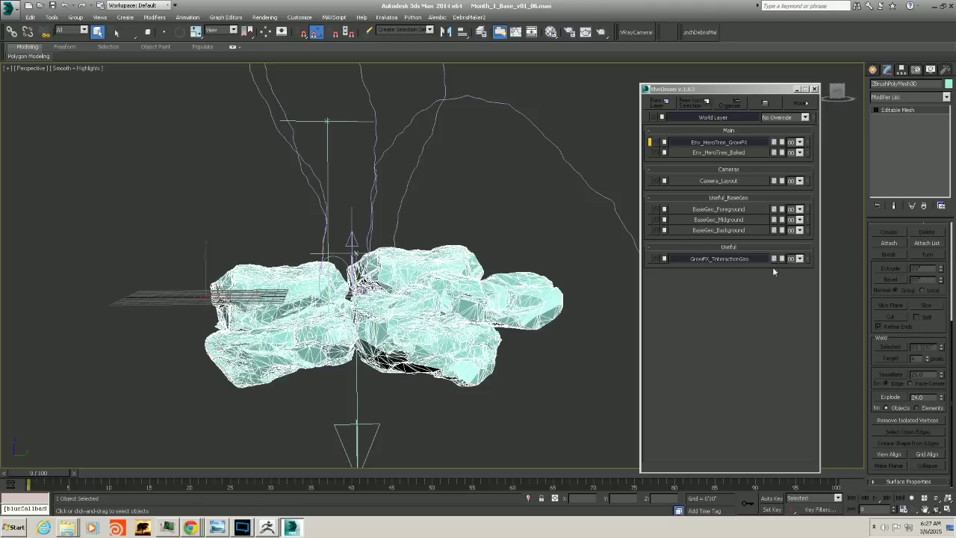
alt+middle_drag(563, 271, 568, 297)
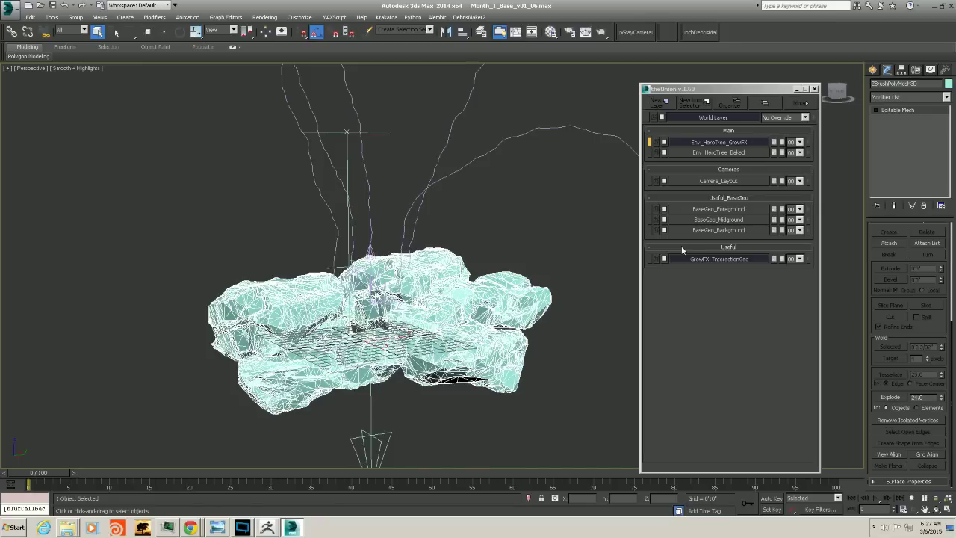
middle_drag(381, 367, 417, 343)
scroll(416, 342, up, 4)
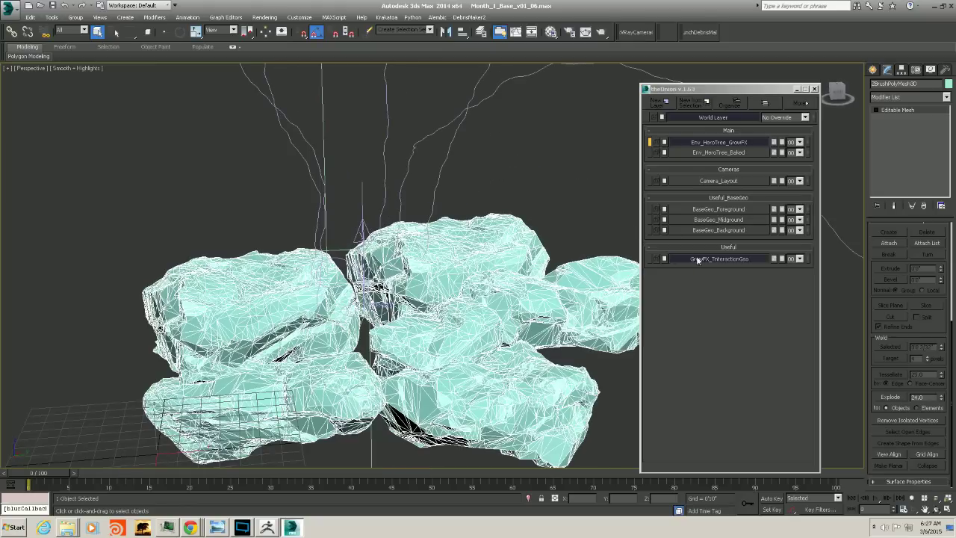
scroll(433, 268, down, 4)
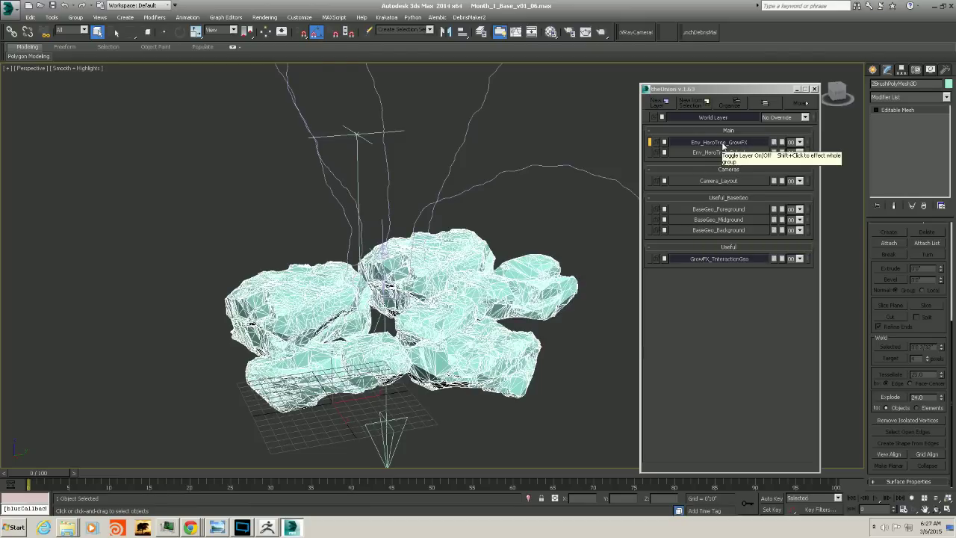
alt+middle_drag(390, 290, 403, 302)
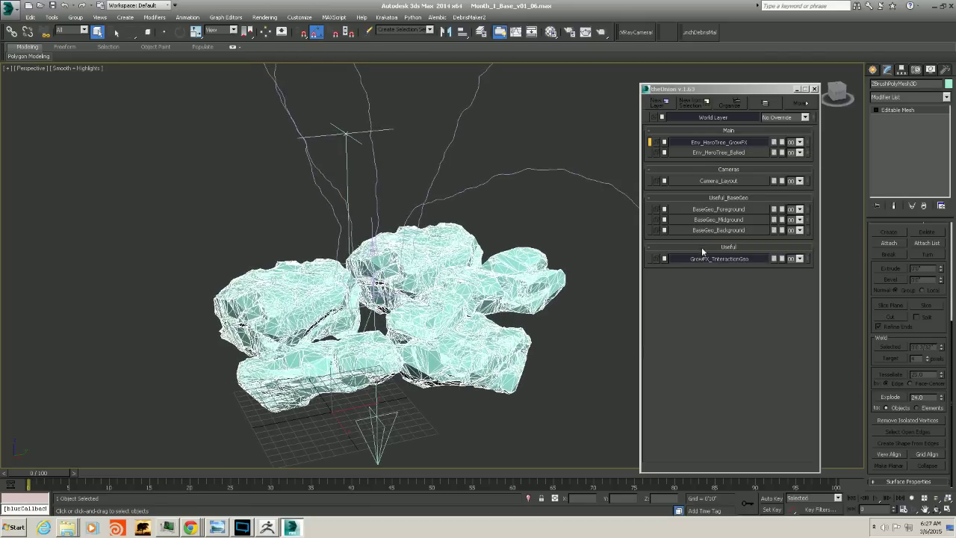
Add the selected rock mesh to the GrowFX_InteractionGeo layer and check it by switching the layer off and on
right_click(720, 258)
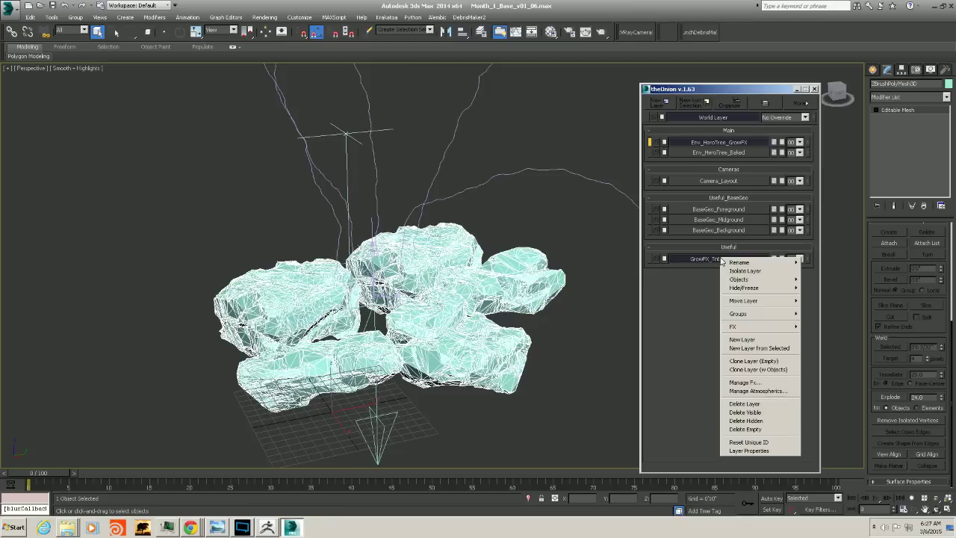
right_click(809, 258)
click(835, 264)
click(745, 257)
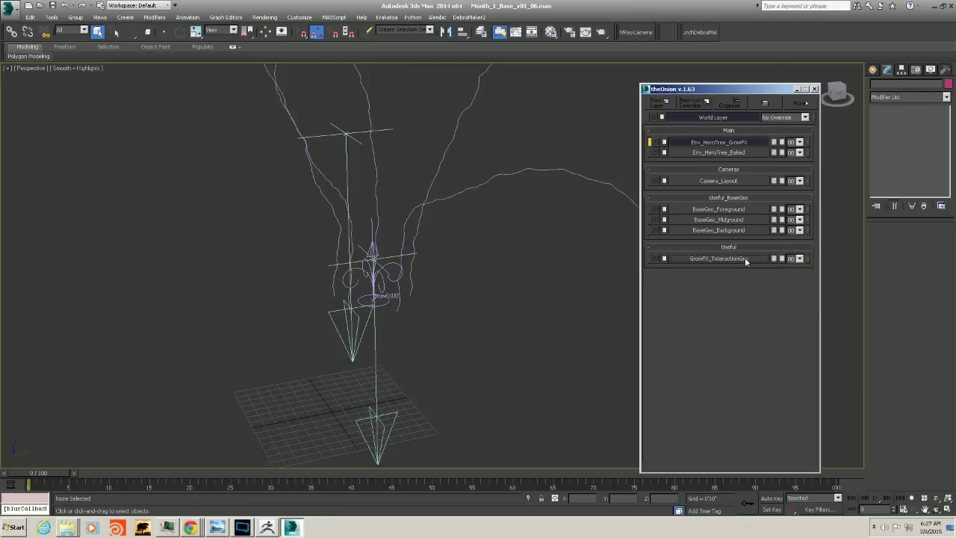
click(745, 257)
Save the scene with the rock mesh on its new layer
middle_drag(343, 280, 349, 302)
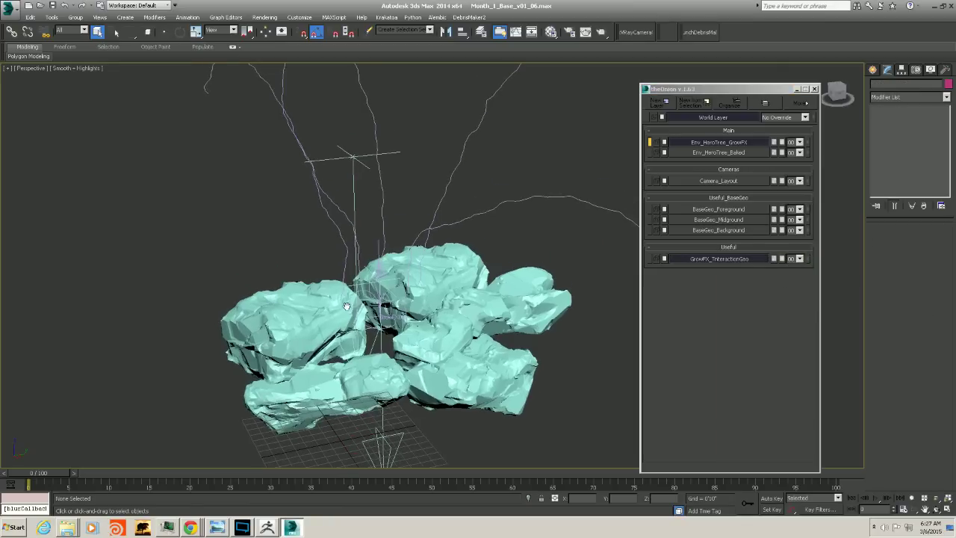
click(10, 11)
click(28, 98)
Select the GrowFX tree object, move the Distributors window aside, and disable the Trunk_A path
click(387, 310)
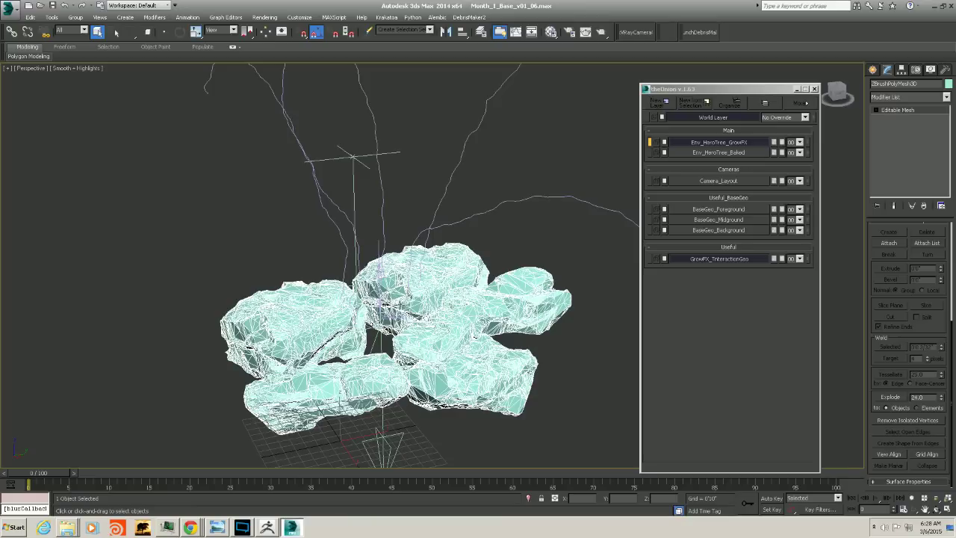
alt+middle_drag(395, 306, 375, 263)
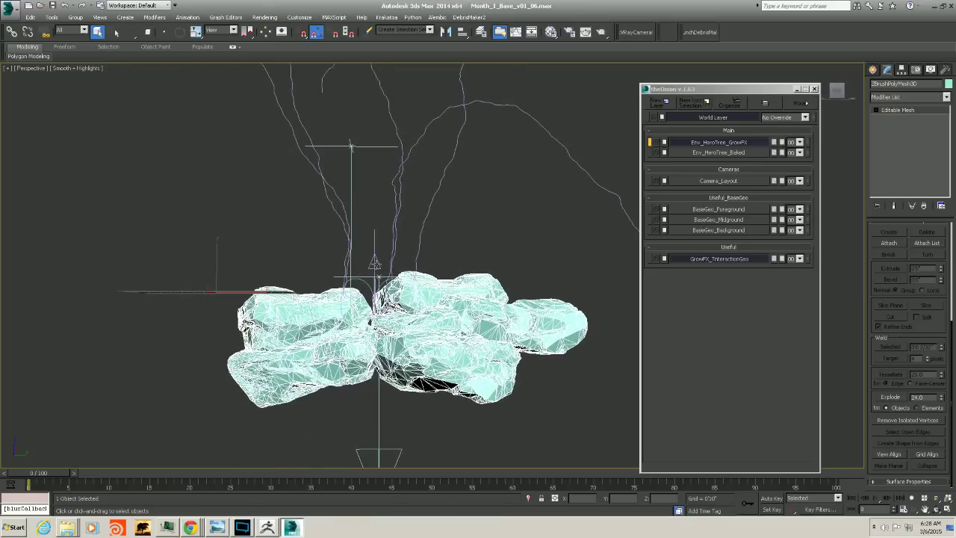
click(375, 263)
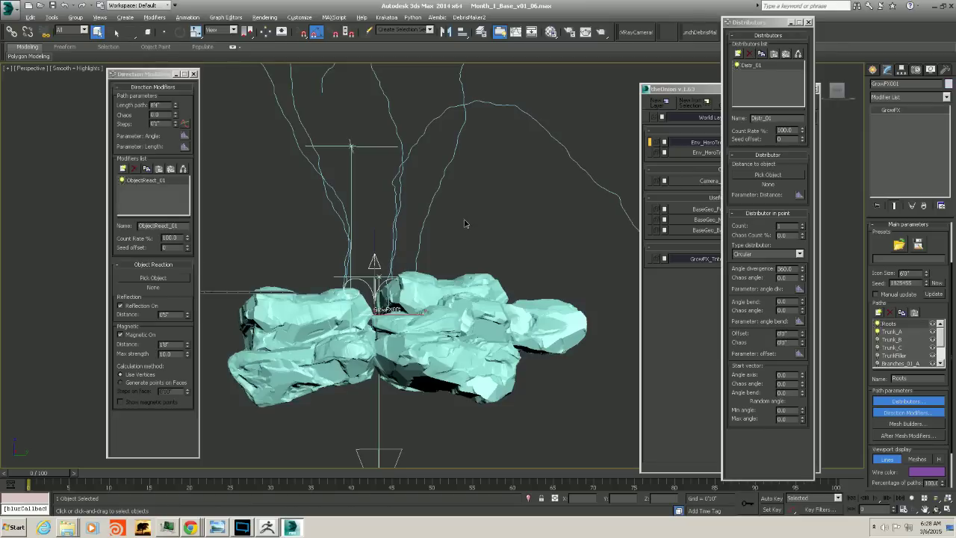
alt+middle_drag(440, 233, 481, 237)
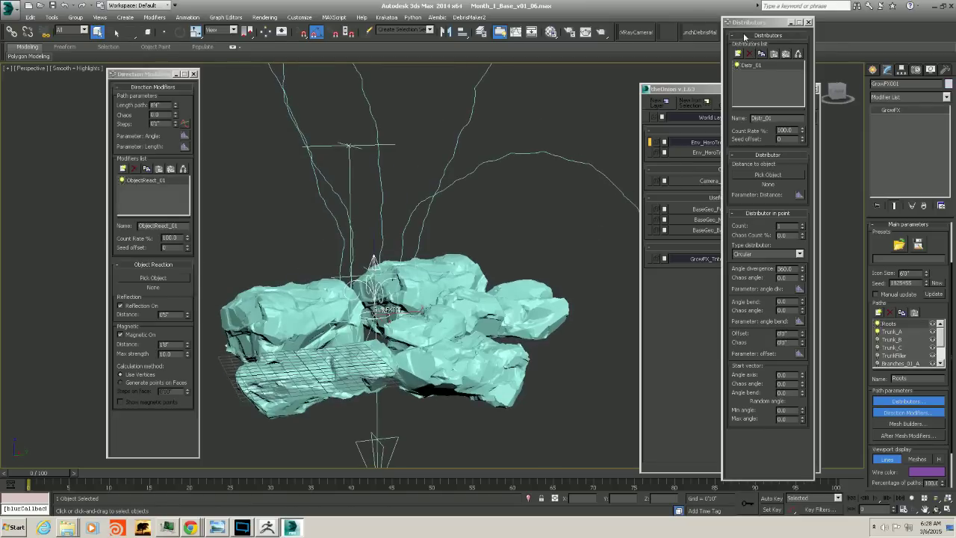
drag(754, 23, 798, 26)
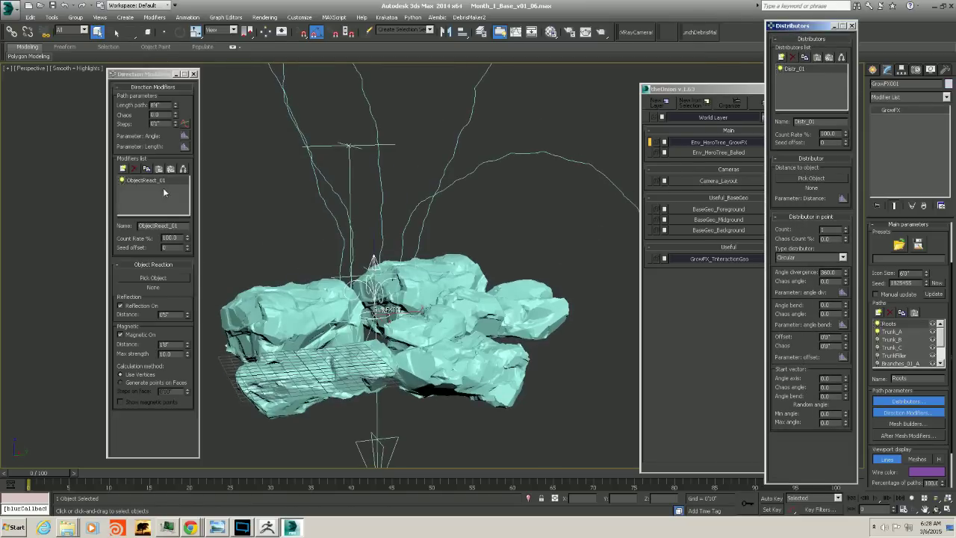
alt+middle_drag(402, 274, 409, 254)
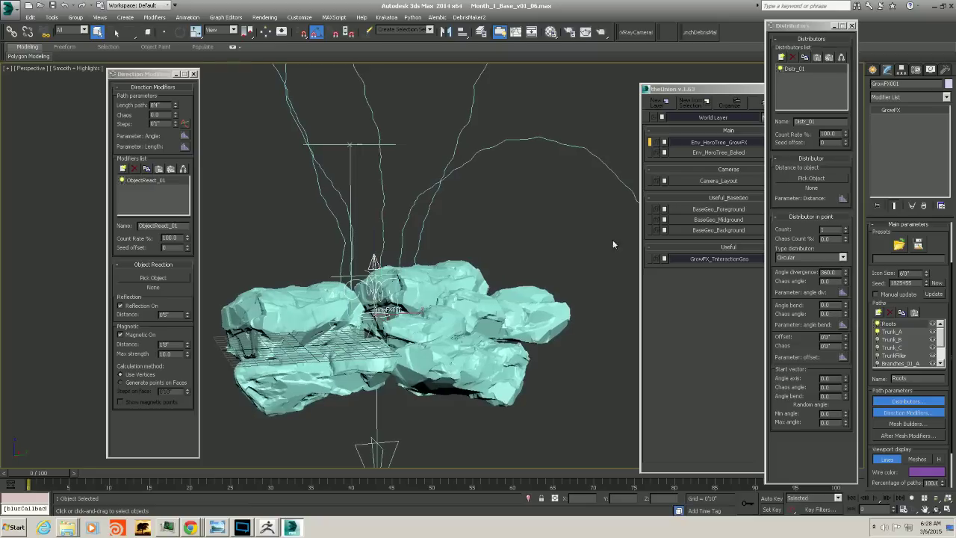
click(878, 332)
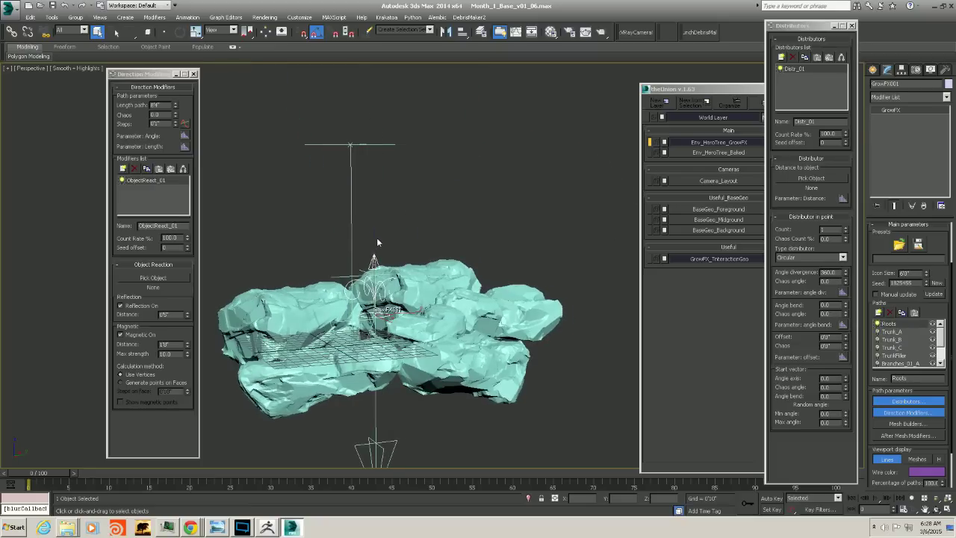
Increase the Roots path length to 13'3"
scroll(377, 244, up, 4)
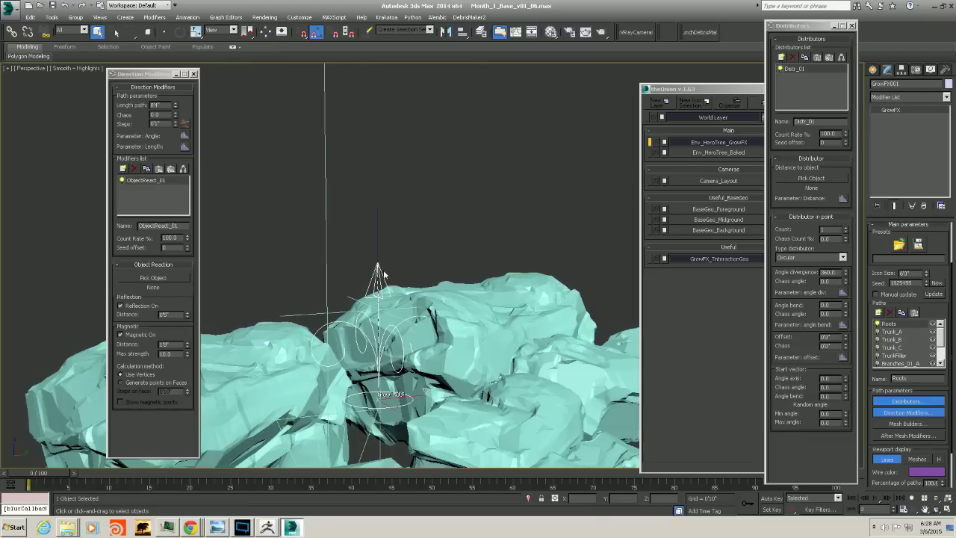
scroll(383, 273, down, 2)
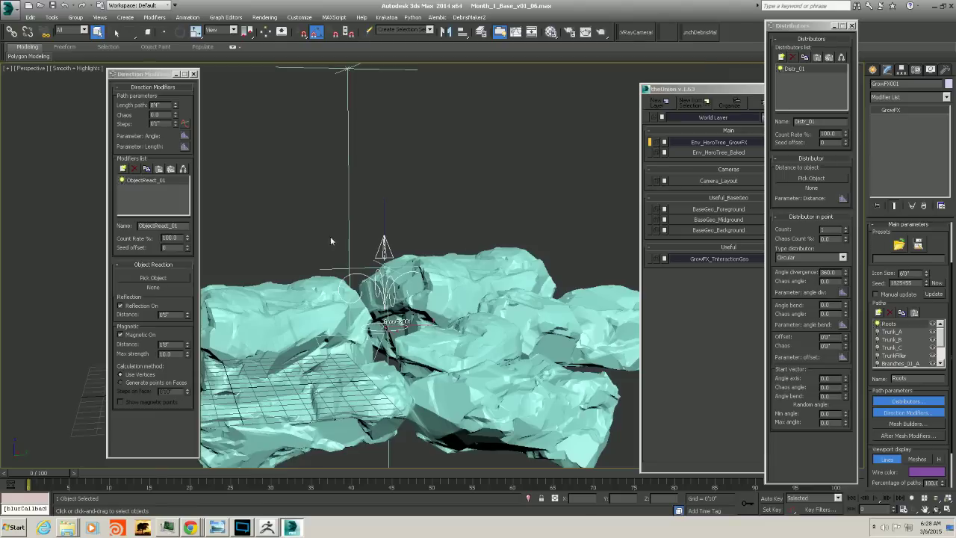
drag(176, 108, 177, 94)
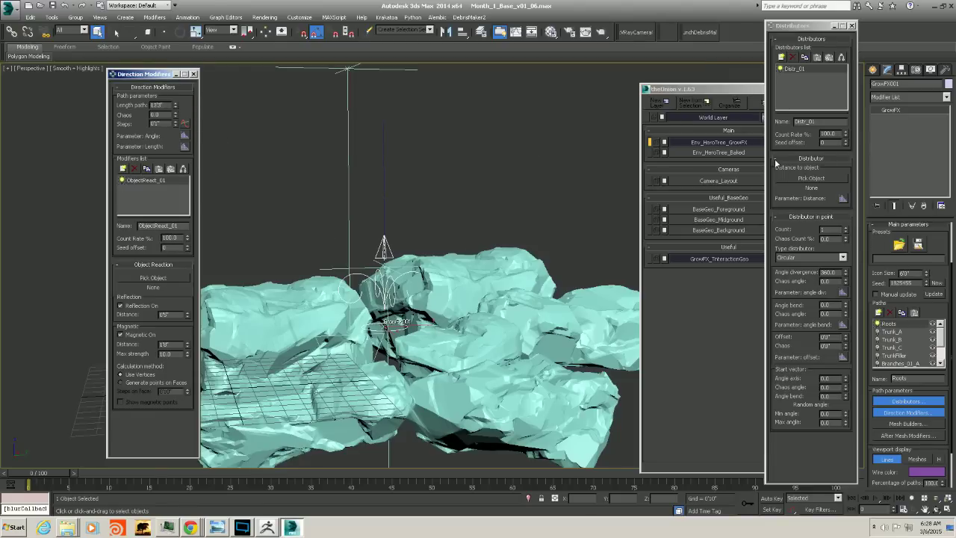
Set the Roots distributor's count to 9 and increase its offset to spread the paths around the centre
click(846, 229)
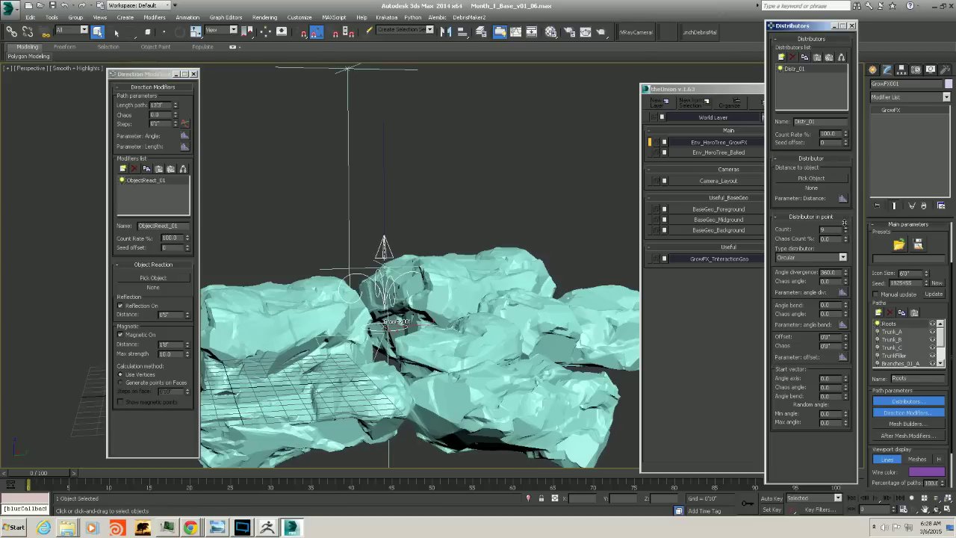
alt+middle_drag(536, 285, 486, 308)
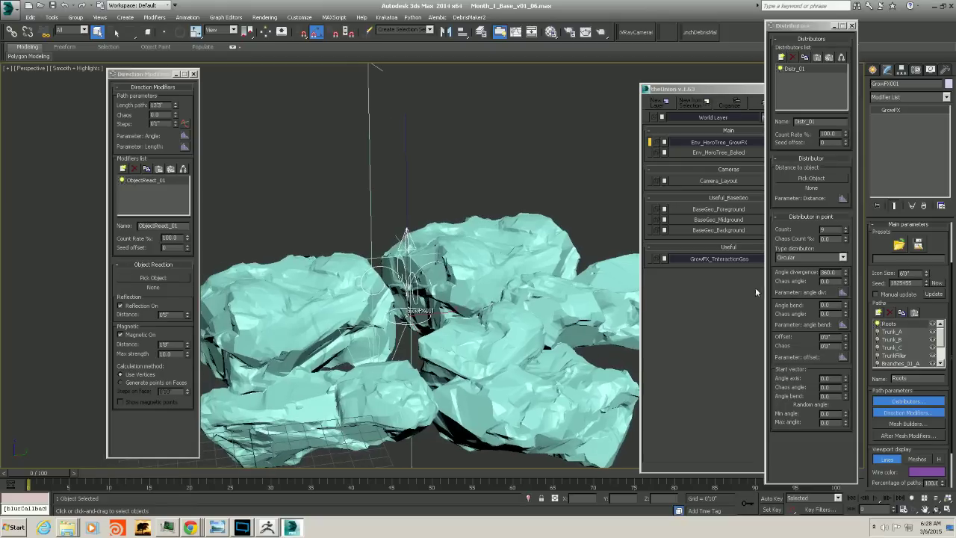
drag(846, 337, 644, 117)
alt+middle_drag(432, 293, 444, 272)
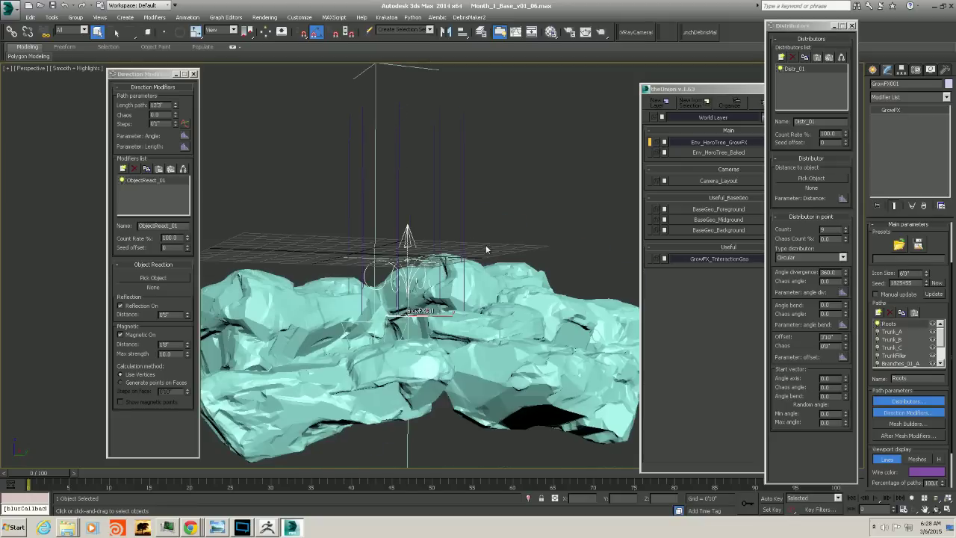
alt+middle_drag(486, 249, 473, 263)
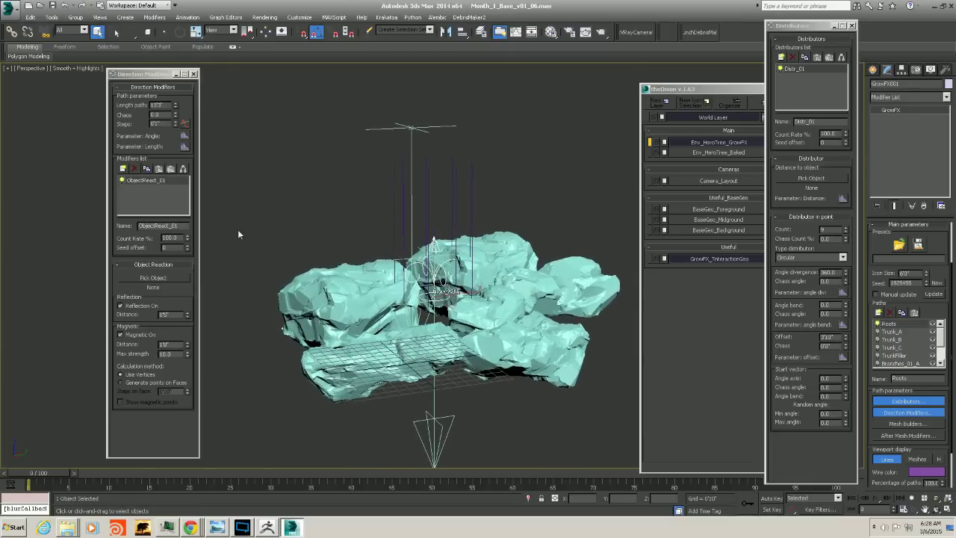
Add a Hard bend direction modifier to the Roots path and inspect the bent roots around the rocks
click(124, 170)
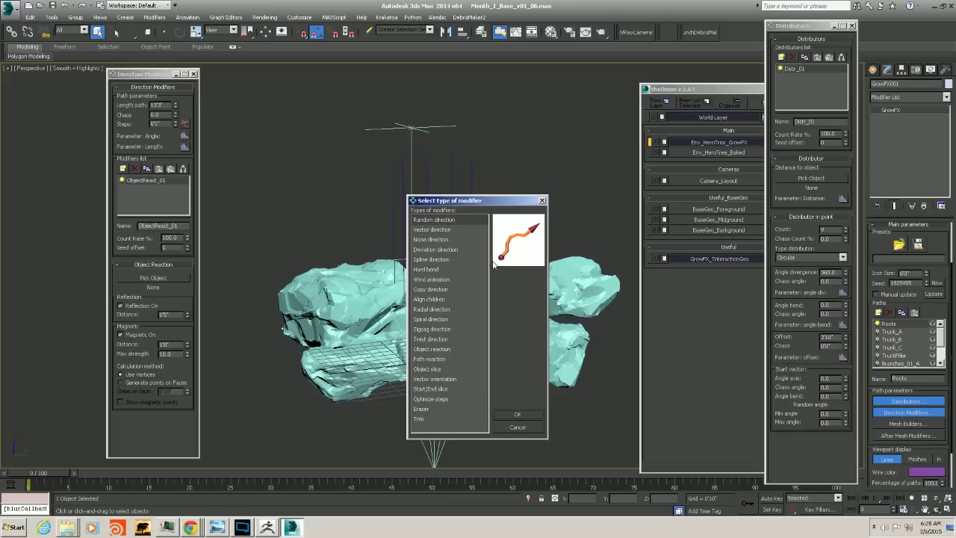
click(428, 270)
click(517, 414)
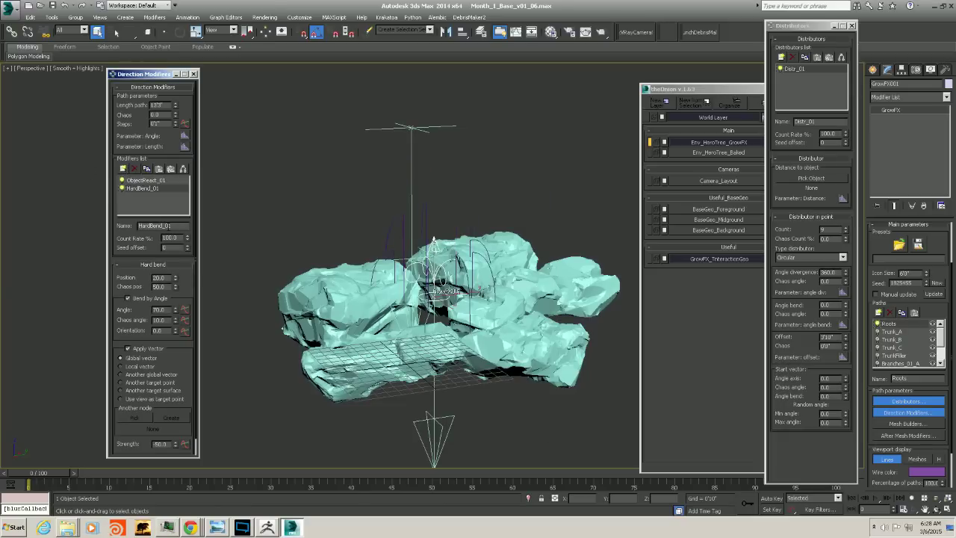
alt+middle_drag(514, 245, 424, 233)
alt+middle_drag(358, 252, 421, 232)
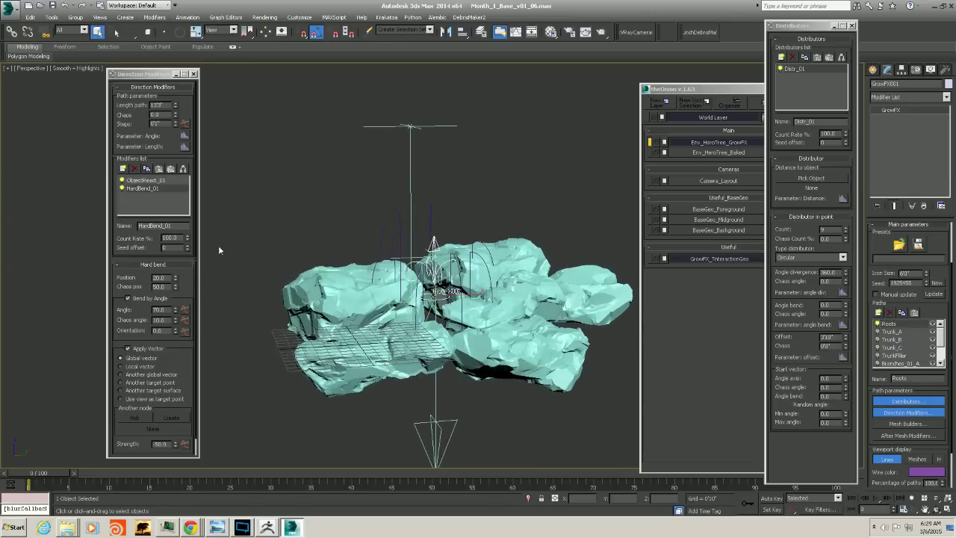
Set both the position and the chaos position of the Roots path's Hard bend modifier to 0
click(173, 277)
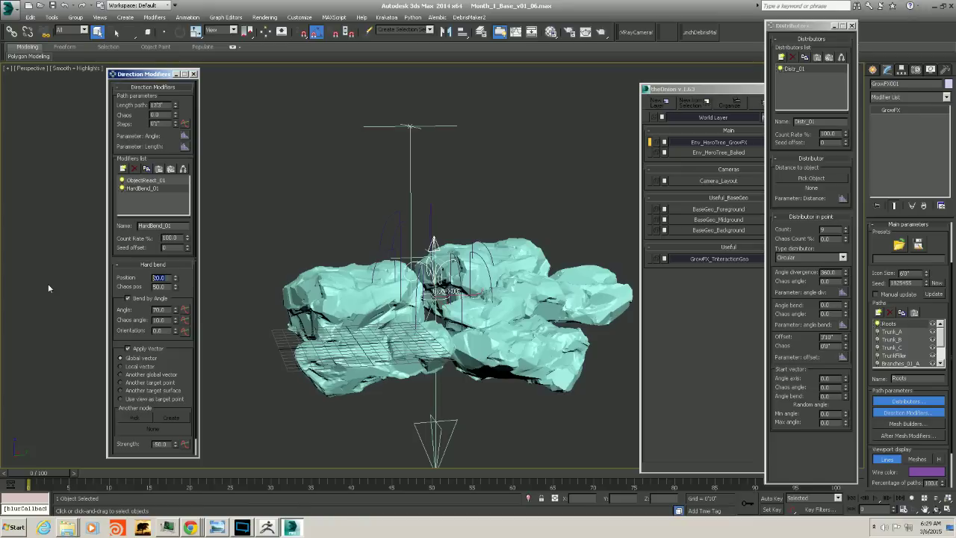
text(0)
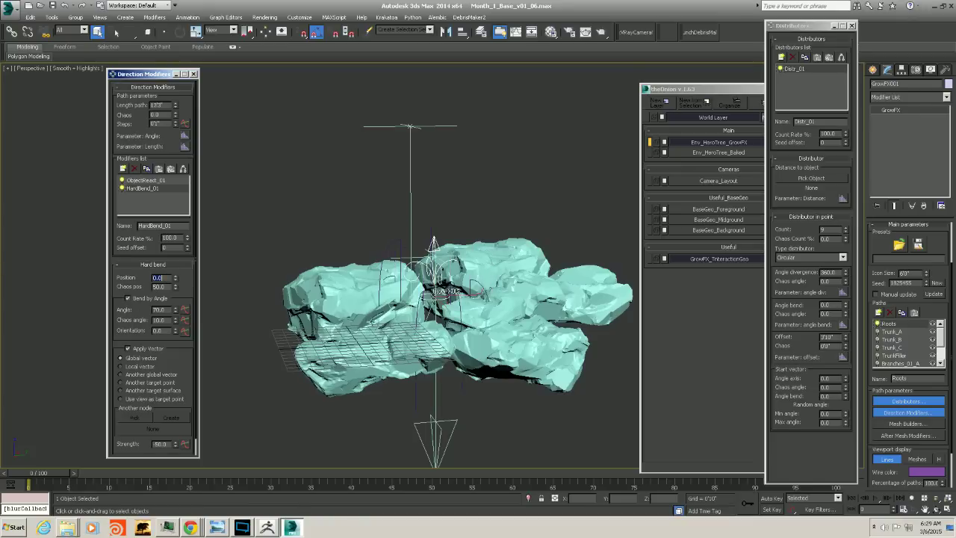
key(Return)
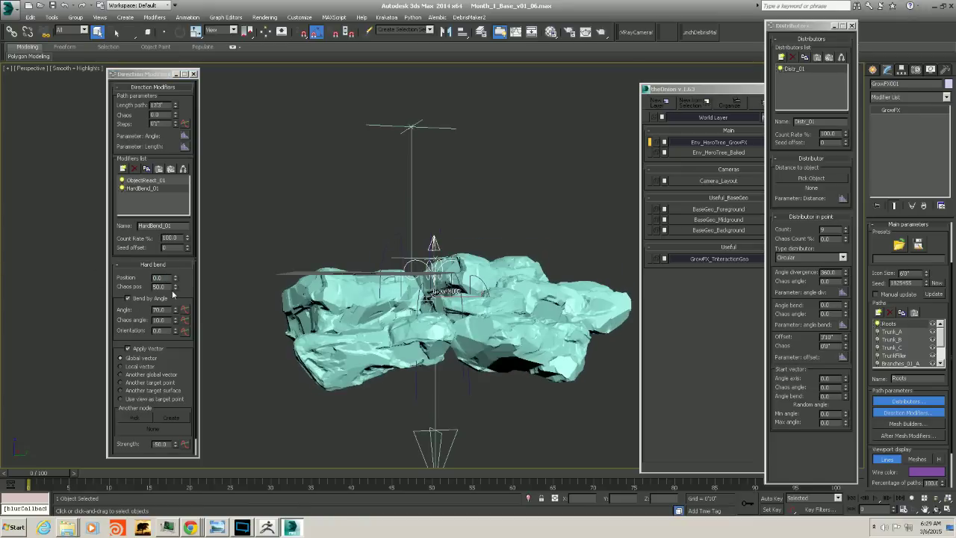
drag(177, 287, 174, 324)
double_click(161, 286)
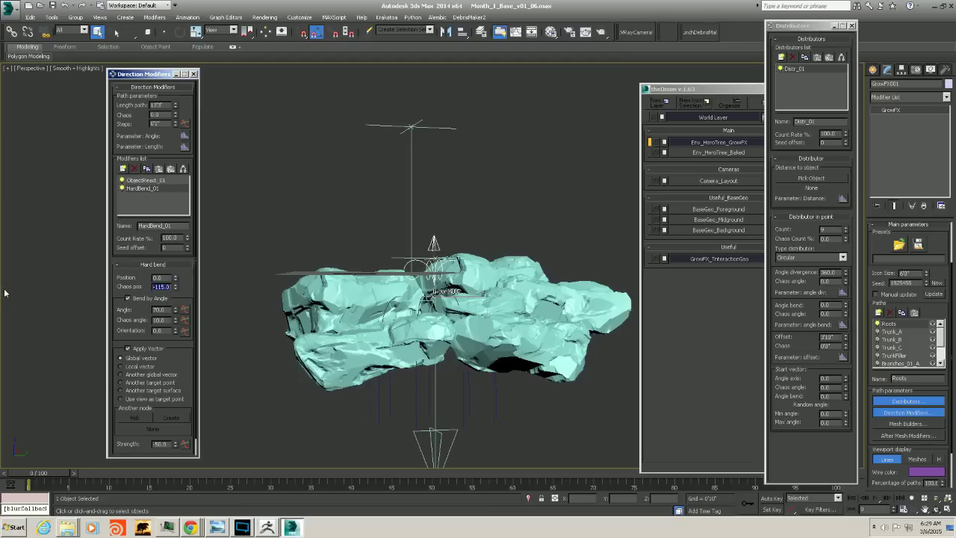
text(0)
middle_drag(397, 341, 417, 314)
Set the Hard bend angle to 180 so the roots point straight down
drag(176, 309, 175, 272)
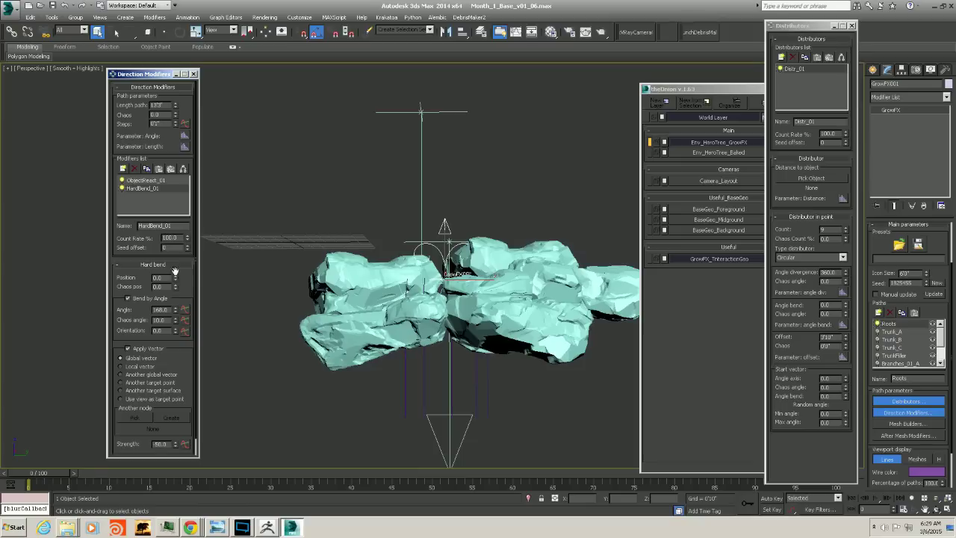
drag(169, 309, 128, 318)
click(127, 310)
middle_drag(469, 379, 455, 466)
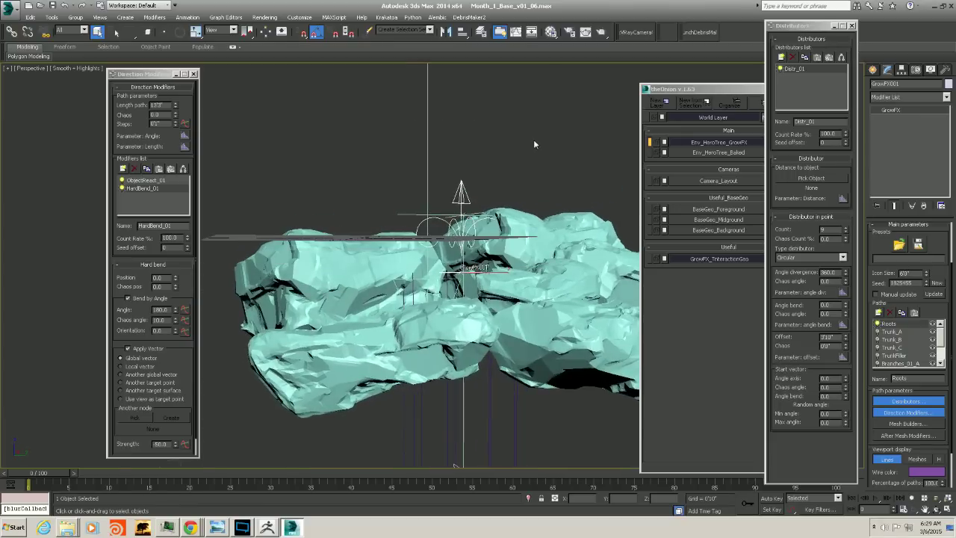
Move the Hard bend modifier above the Object Reaction modifier in the Roots path's modifier order and inspect the roots
drag(134, 190, 131, 183)
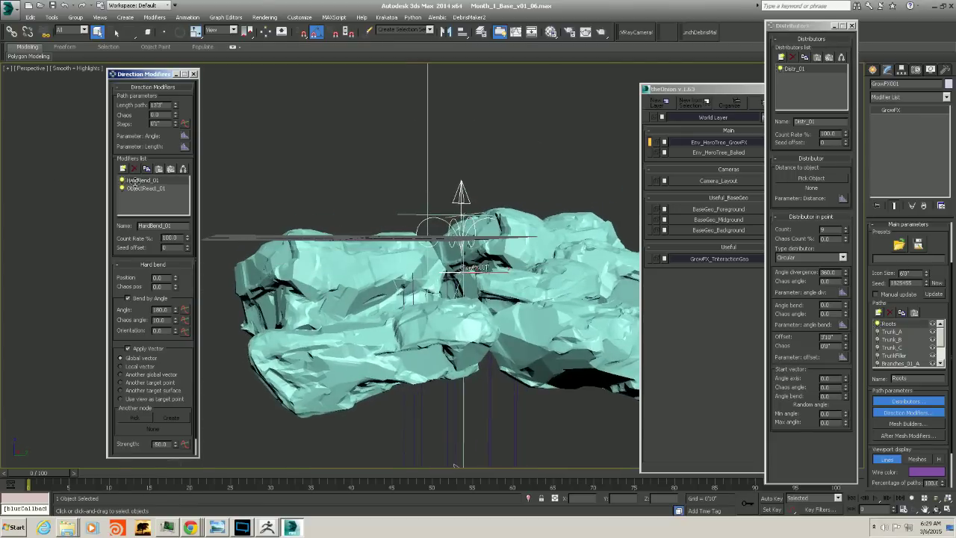
click(845, 278)
alt+middle_drag(454, 466, 485, 269)
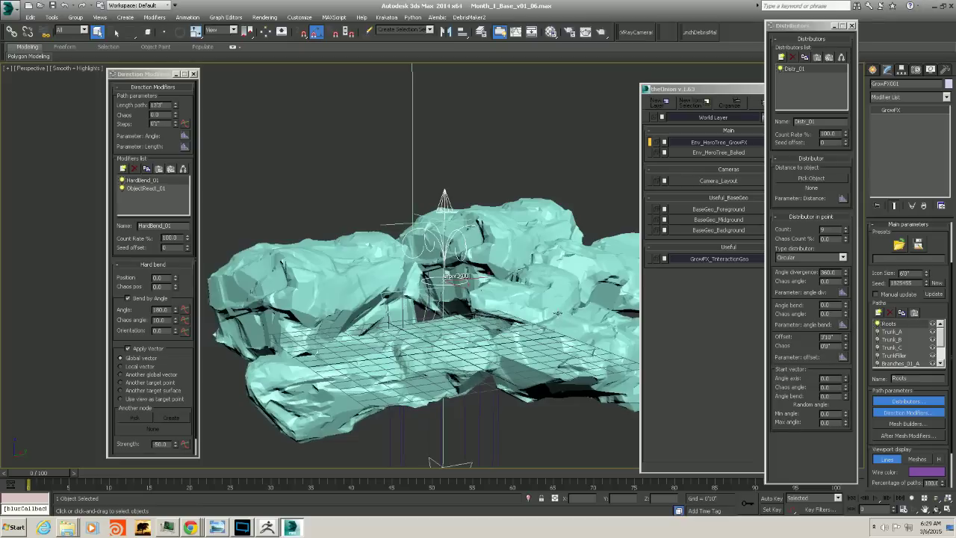
alt+middle_drag(429, 458, 415, 448)
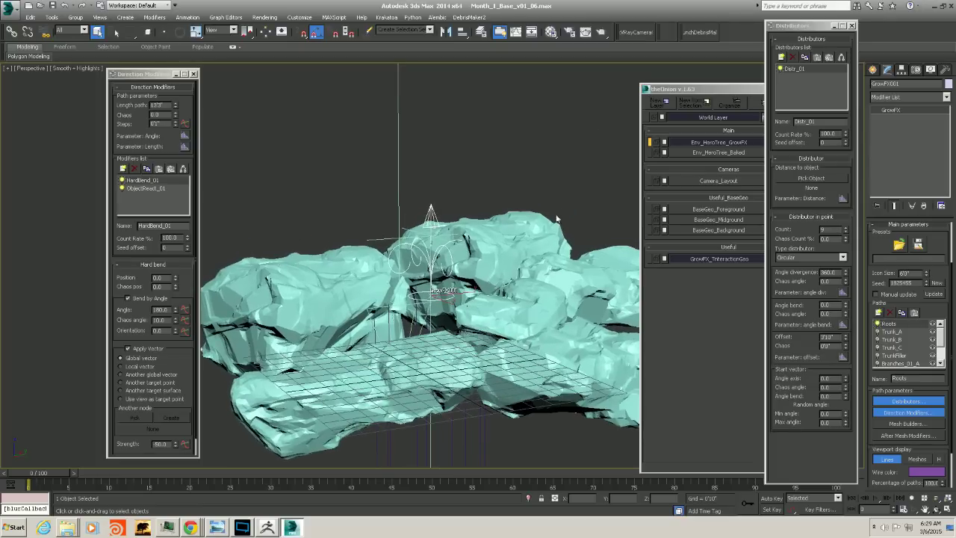
mouse_move(484, 264)
middle_down()
mouse_move(487, 276)
mouse_move(479, 266)
middle_up()
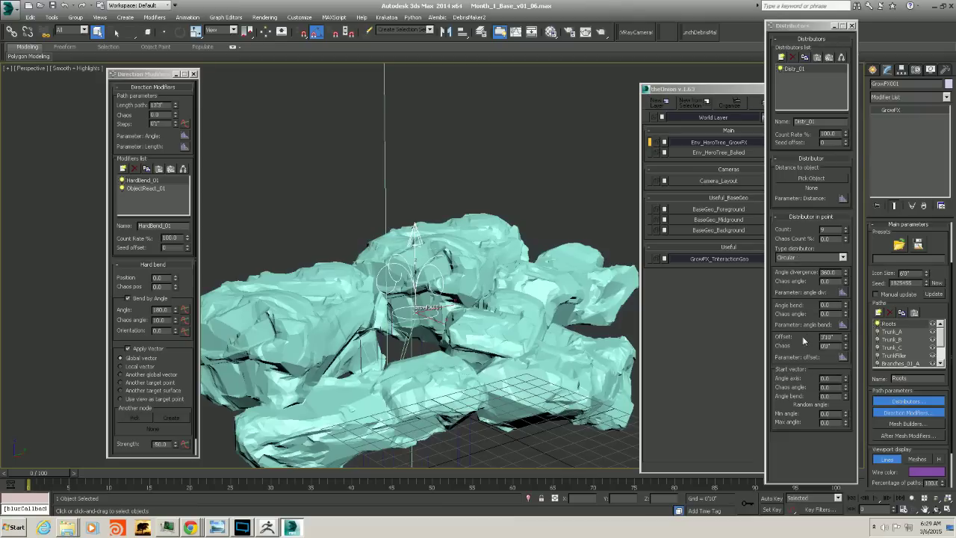
Delete the Roots path's existing distributor and add a Path distributor in its place
click(793, 57)
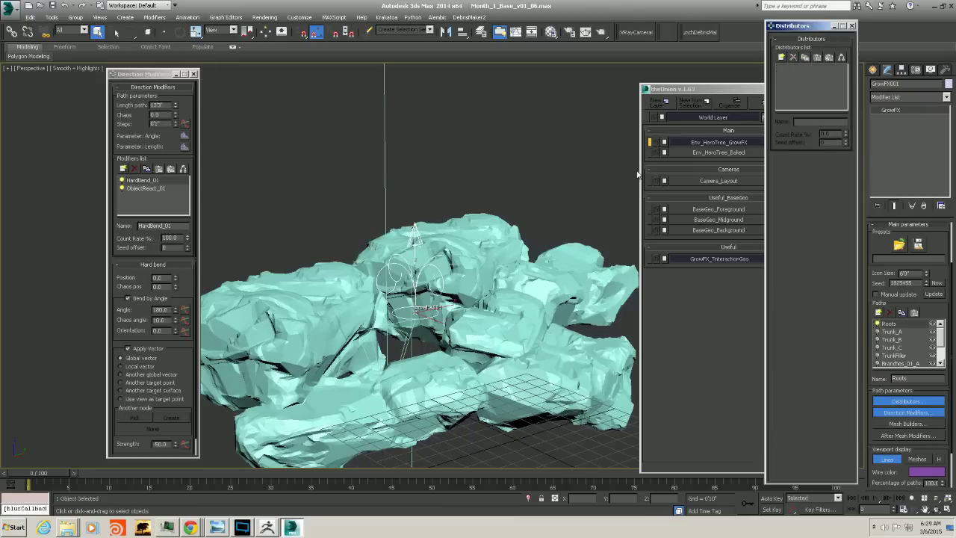
click(781, 57)
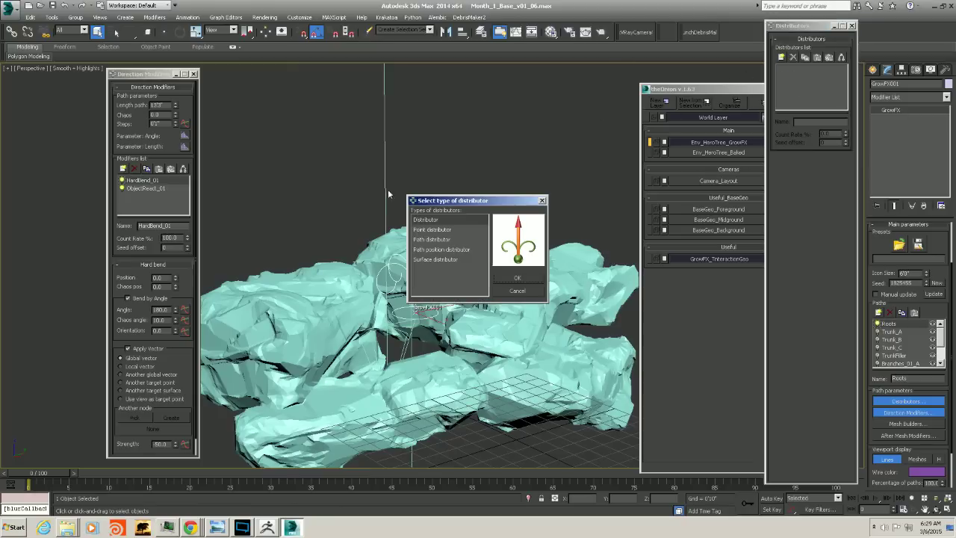
click(448, 239)
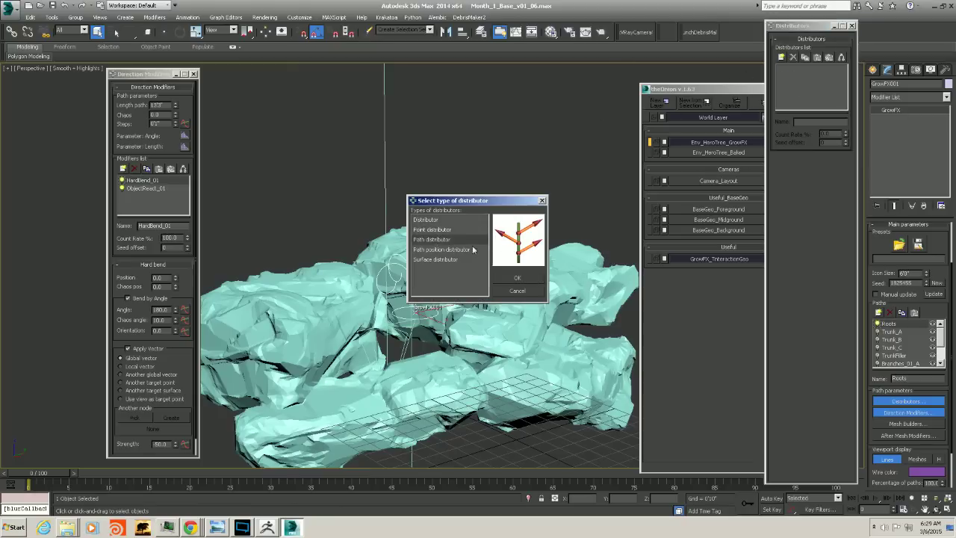
click(517, 280)
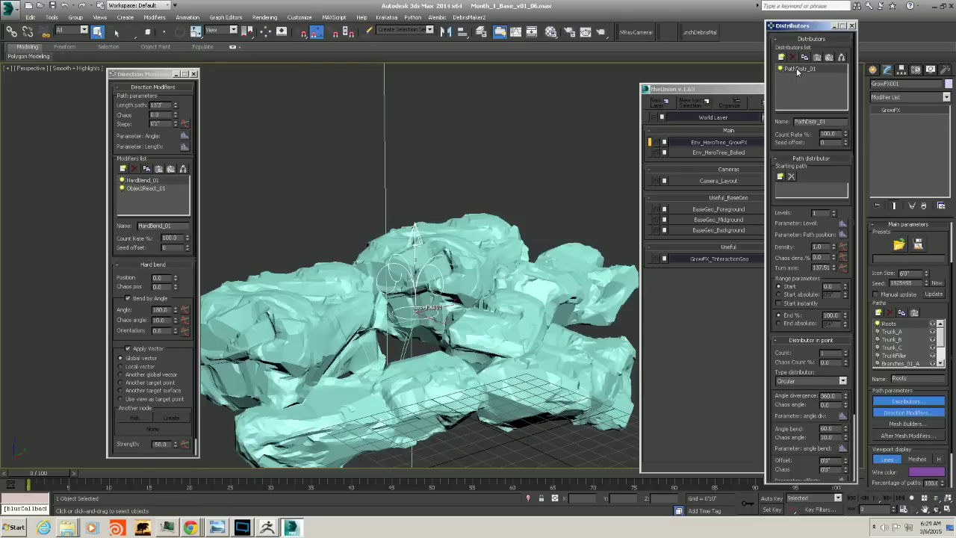
alt+middle_drag(479, 277, 460, 274)
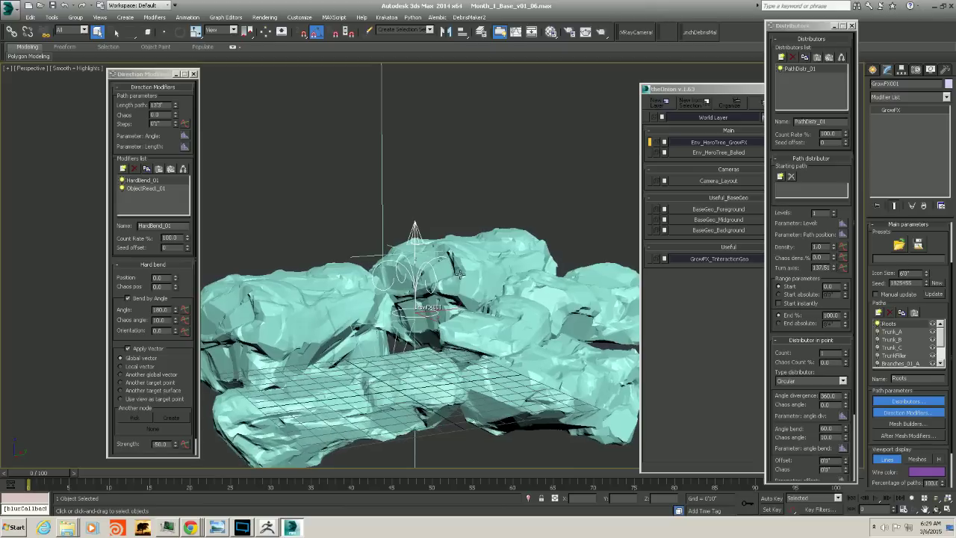
Enable the Trunk_A path and assign it as the starting path of the Roots path distributor
click(781, 176)
click(794, 196)
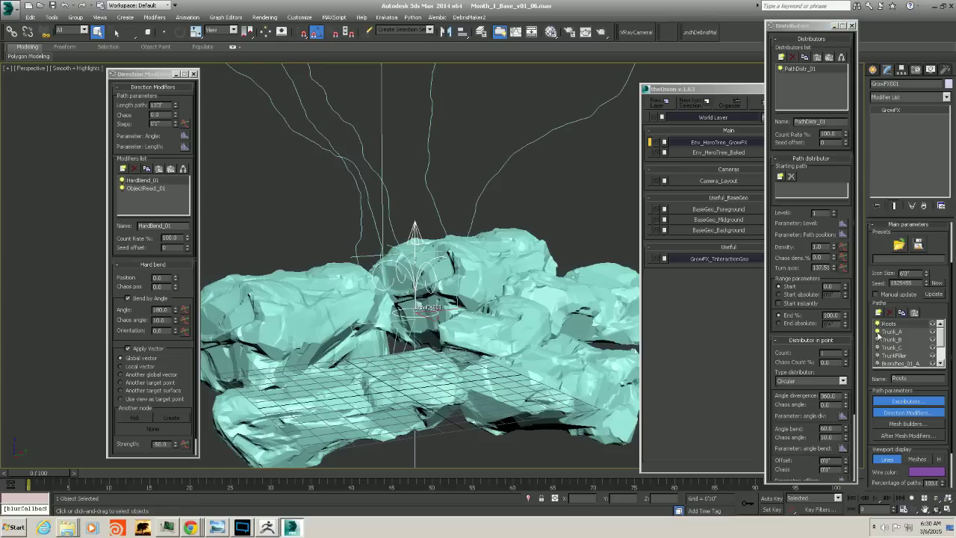
click(781, 177)
click(792, 188)
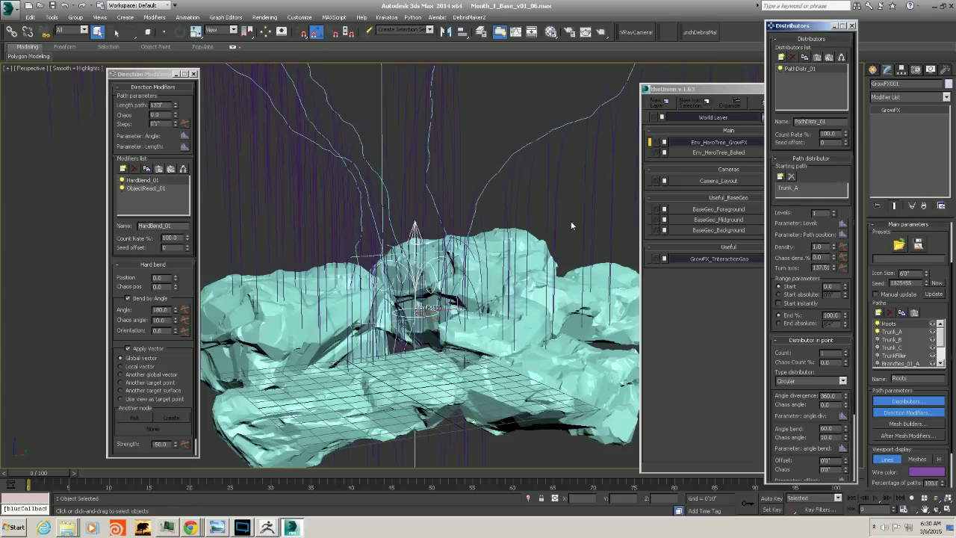
scroll(460, 238, down, 3)
alt+middle_drag(460, 237, 495, 220)
scroll(407, 200, down, 3)
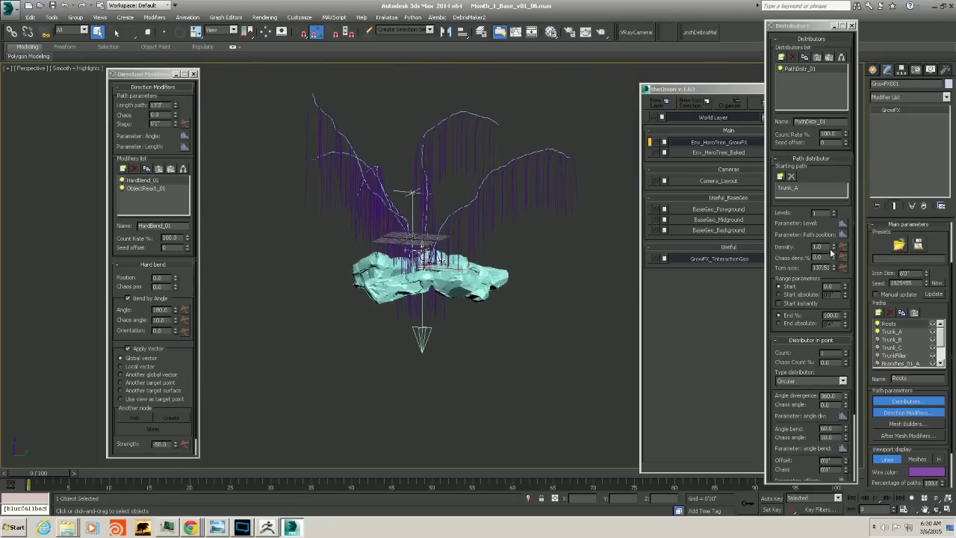
Try a distribution range End of 0%, followed by 10 for both Start and End
click(831, 315)
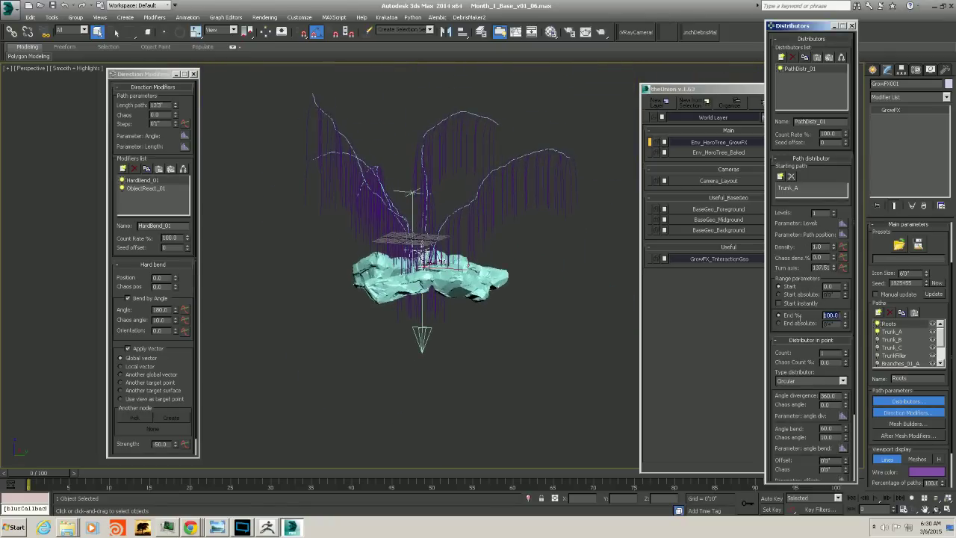
text(0)
key(Return)
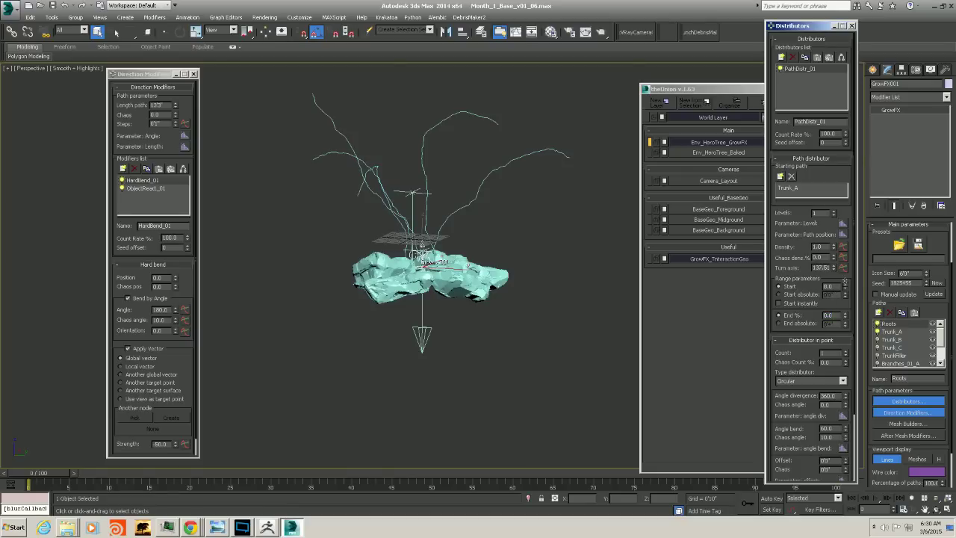
drag(845, 281, 807, 288)
text(10)
key(Tab)
text(10)
scroll(410, 265, up, 6)
mouse_move(437, 258)
alt+middle_down()
mouse_move(429, 281)
mouse_move(441, 252)
alt+middle_up()
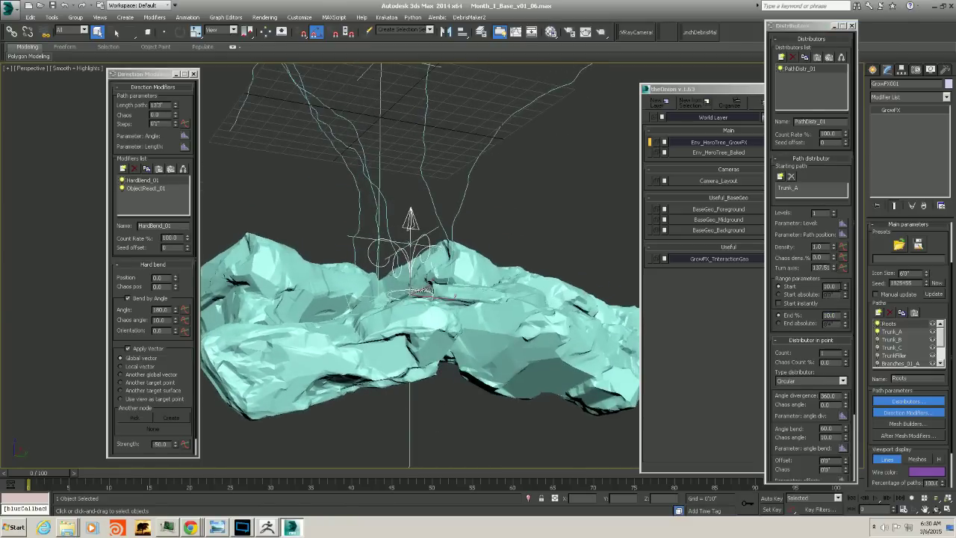
Set the Roots distribution range to start at 0 and end at 4% of the trunk paths
drag(836, 286, 783, 288)
text(0)
key(Return)
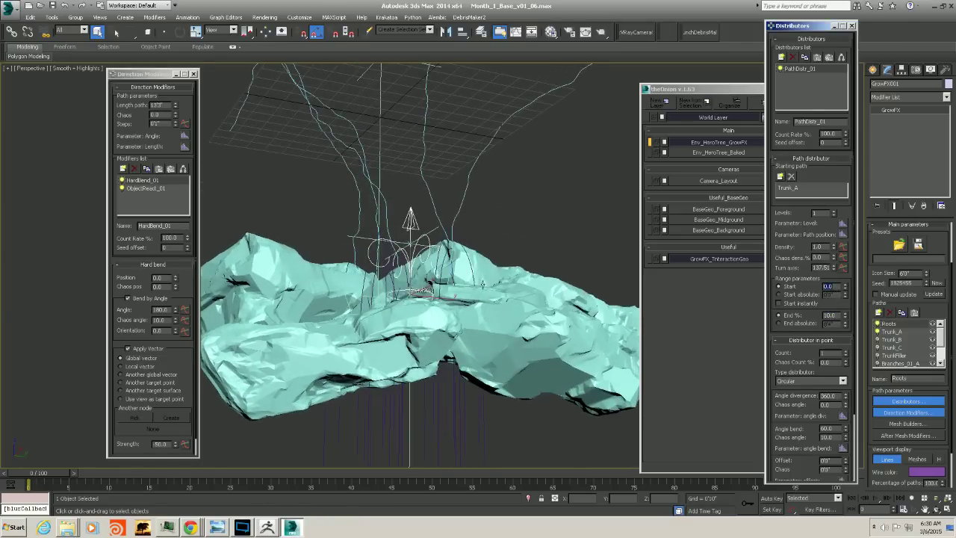
alt+middle_drag(483, 284, 459, 281)
alt+middle_drag(365, 247, 370, 286)
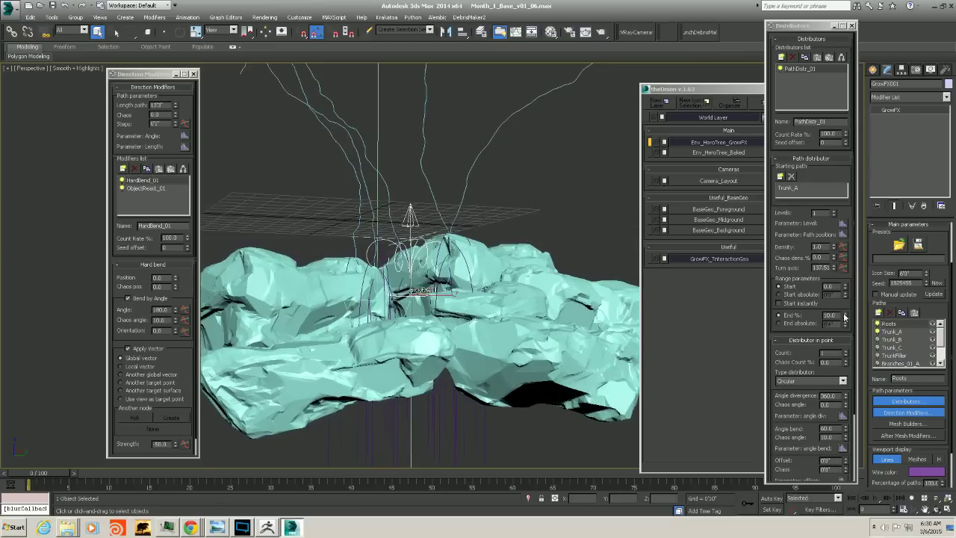
drag(845, 316, 845, 329)
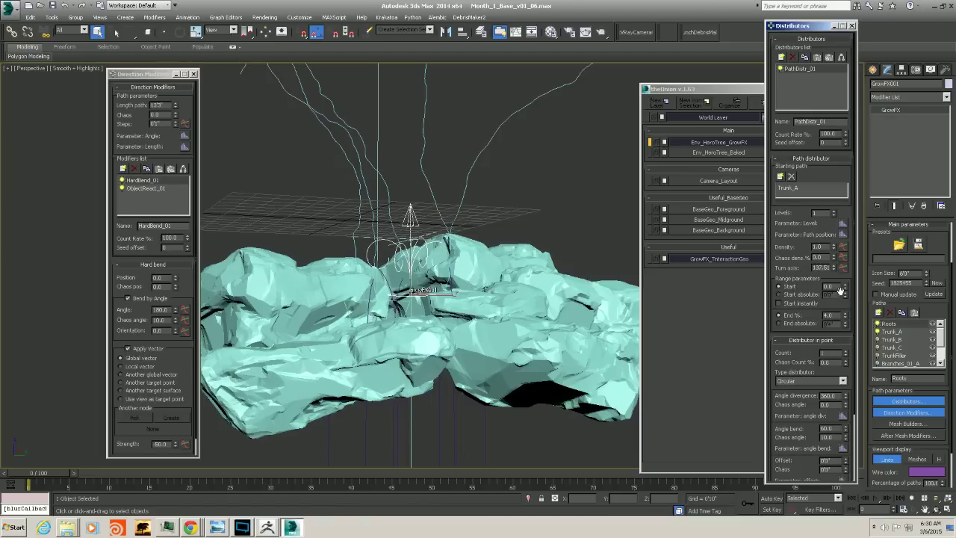
alt+middle_drag(422, 303, 452, 308)
Try 4 levels on the Roots path distributor, return to 1, and raise the density to 2.66
click(834, 211)
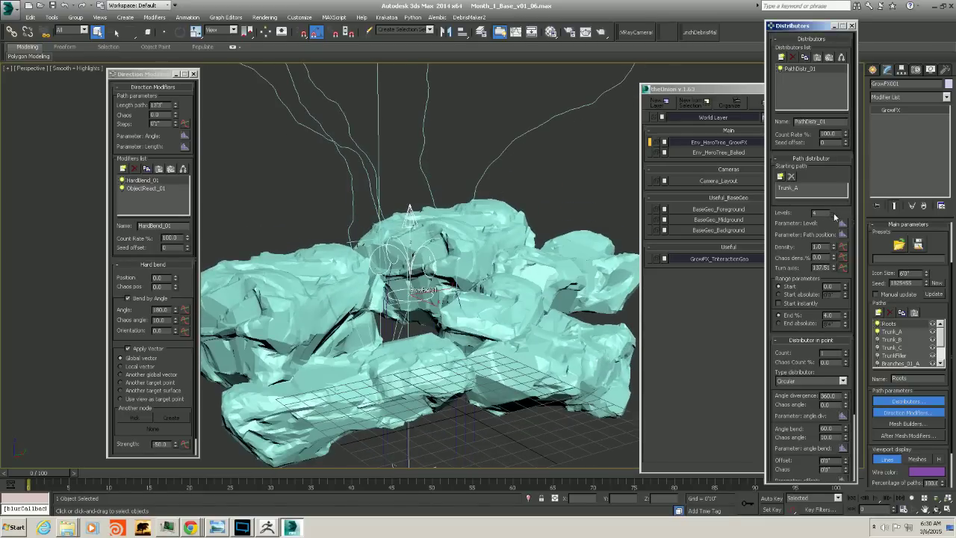
click(834, 215)
click(835, 216)
drag(838, 247, 840, 163)
alt+middle_drag(446, 305, 421, 286)
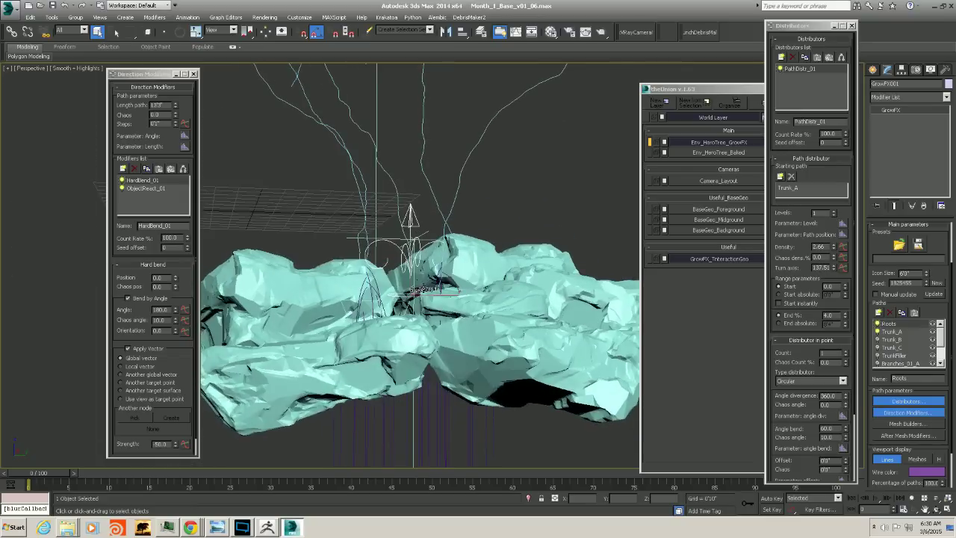
Set the Roots path distributor's density to 2 and inspect the roots from around the rocks
click(824, 248)
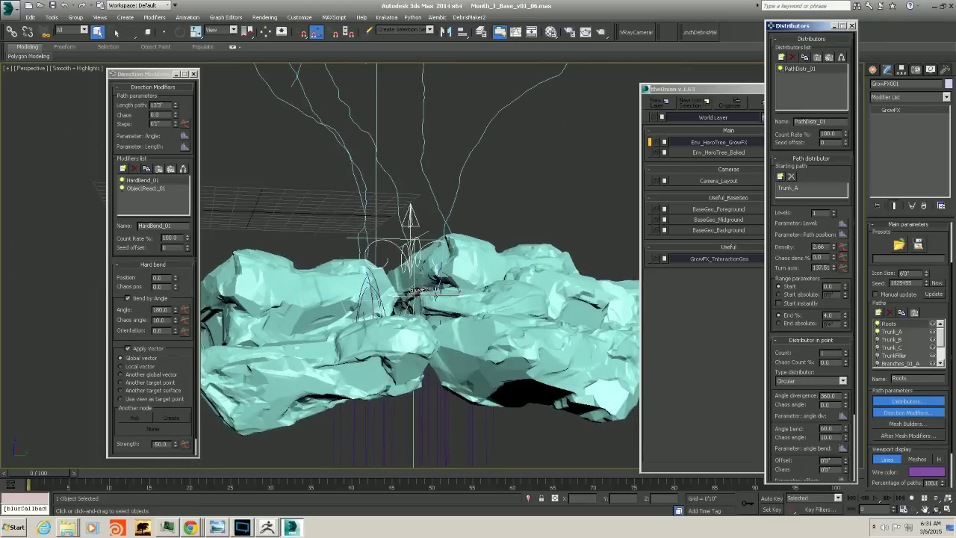
alt+middle_drag(418, 342, 440, 295)
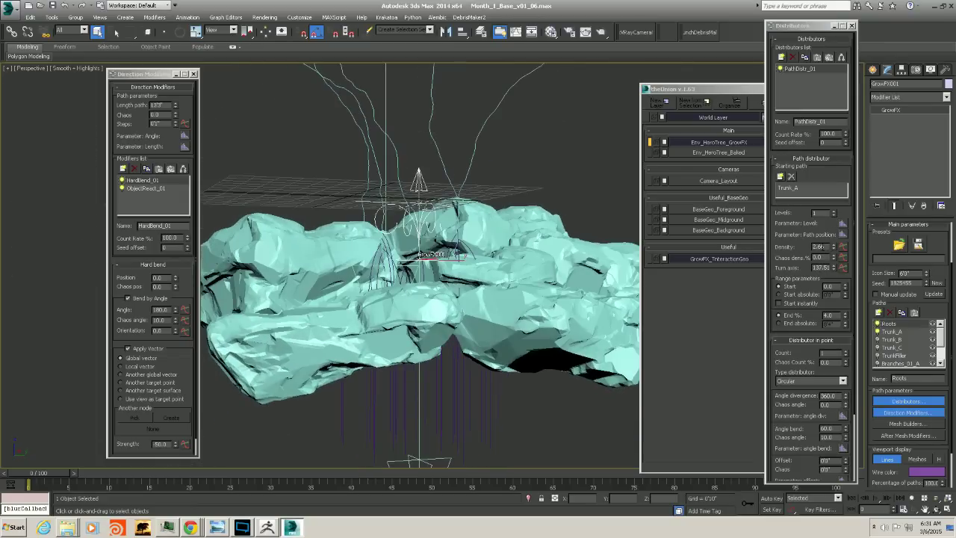
double_click(822, 247)
text(2)
key(Return)
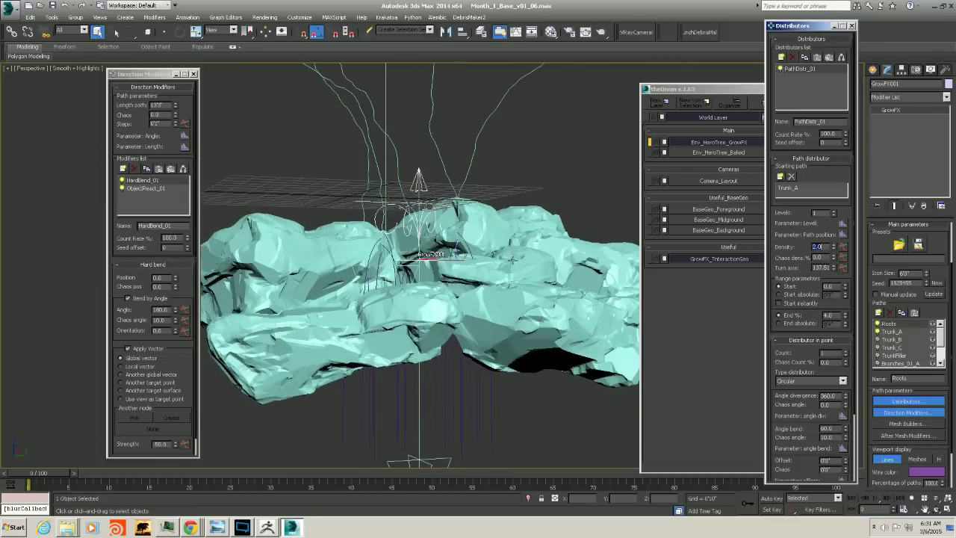
alt+middle_drag(513, 260, 462, 290)
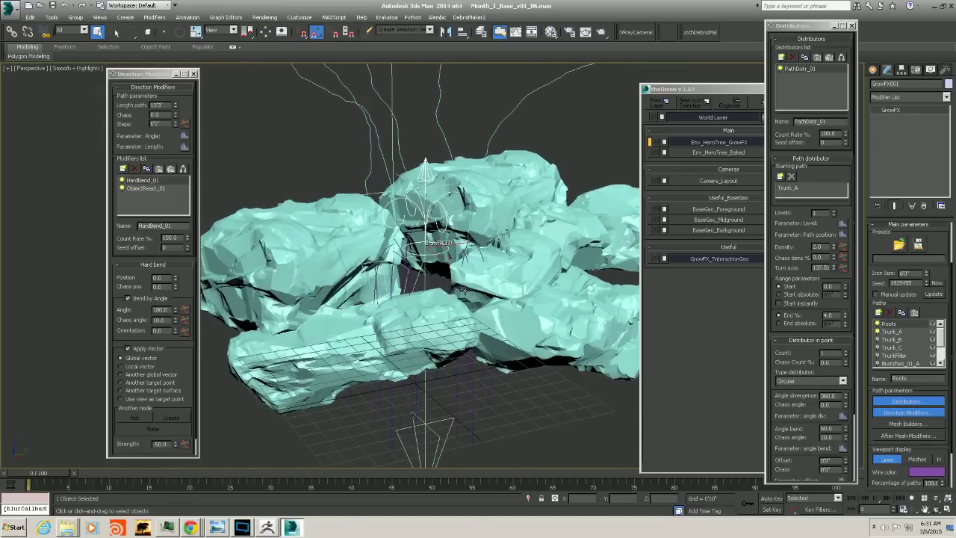
alt+middle_drag(408, 263, 383, 216)
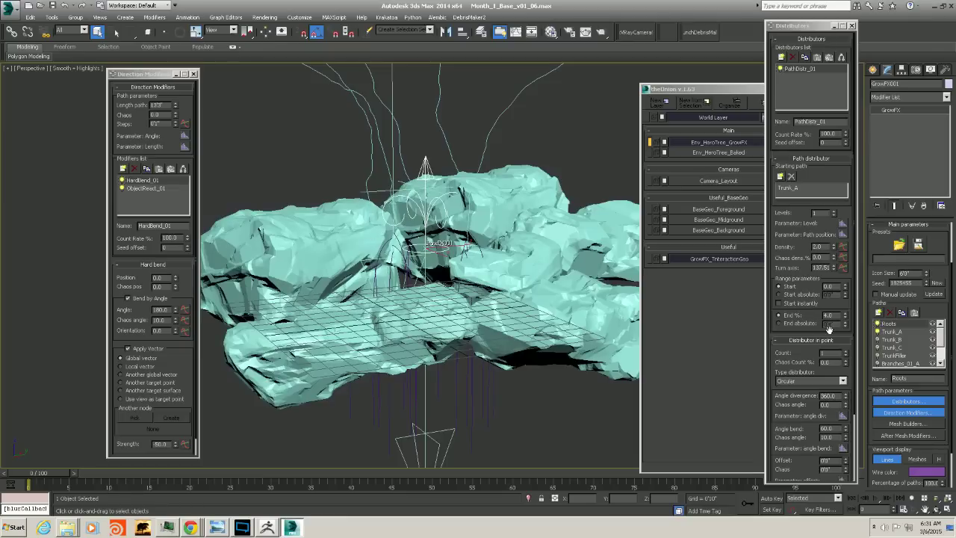
Set the Roots distribution range End to 5% and inspect the roots at the trunk base
click(847, 313)
drag(846, 315, 847, 314)
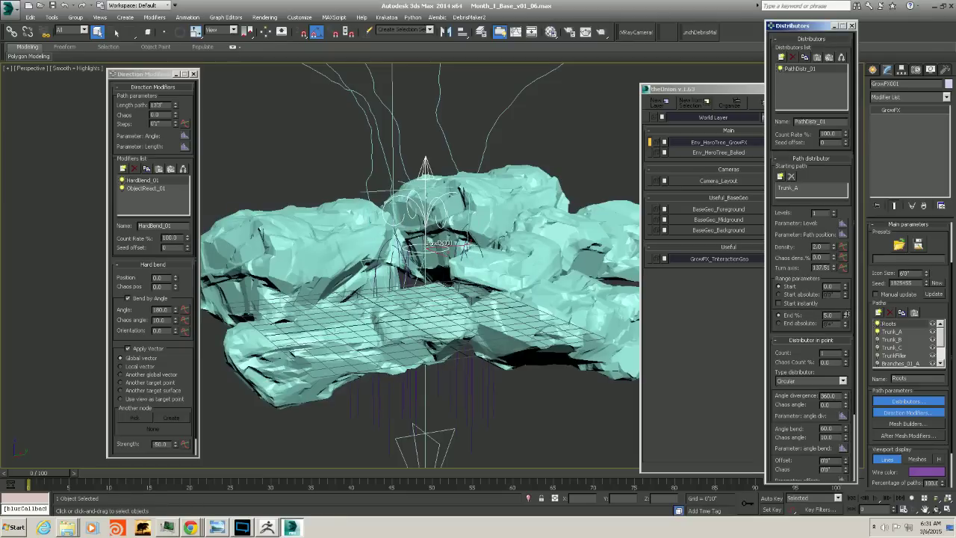
alt+middle_drag(465, 283, 448, 257)
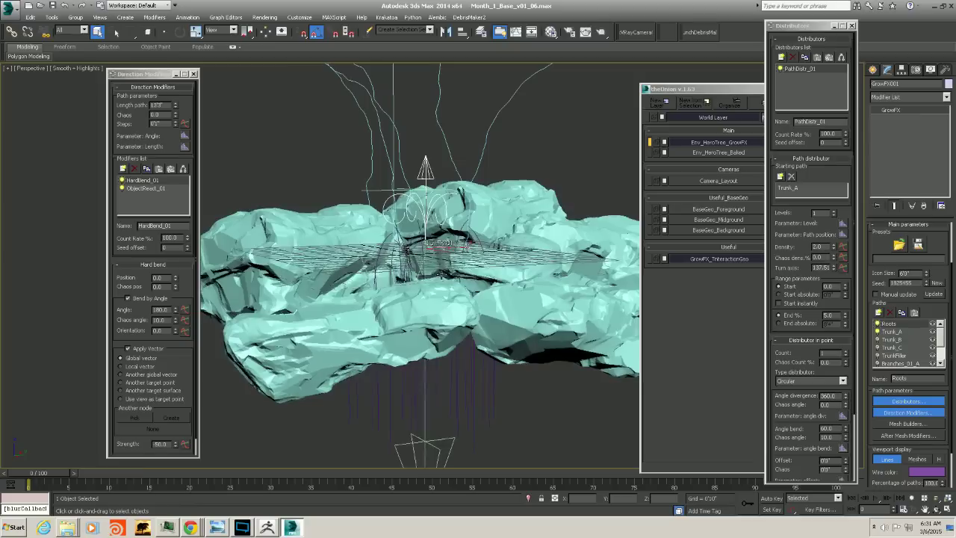
alt+middle_drag(407, 302, 306, 195)
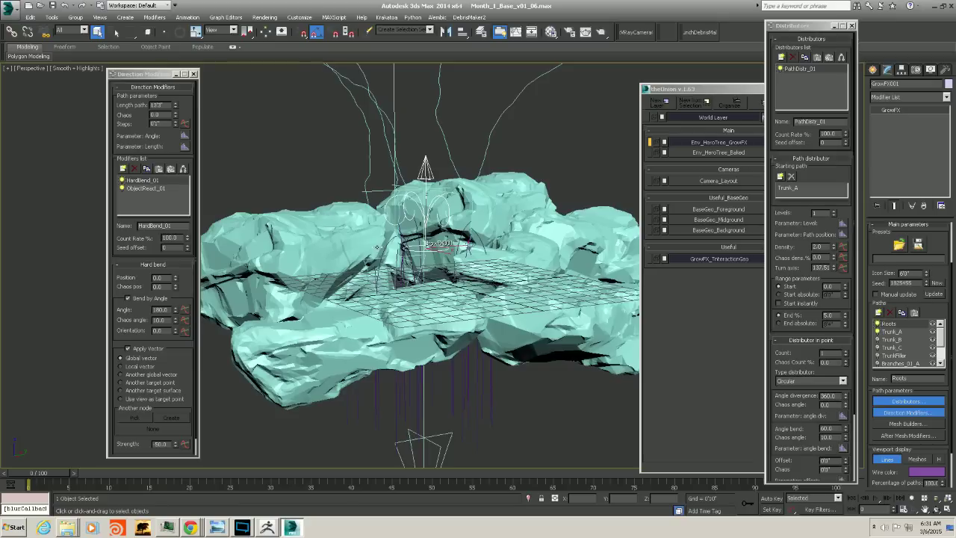
Save the scene and assign the interaction rock mesh ZBrushPolyMesh3D as the object for the Roots path's Object Reaction modifier
click(145, 188)
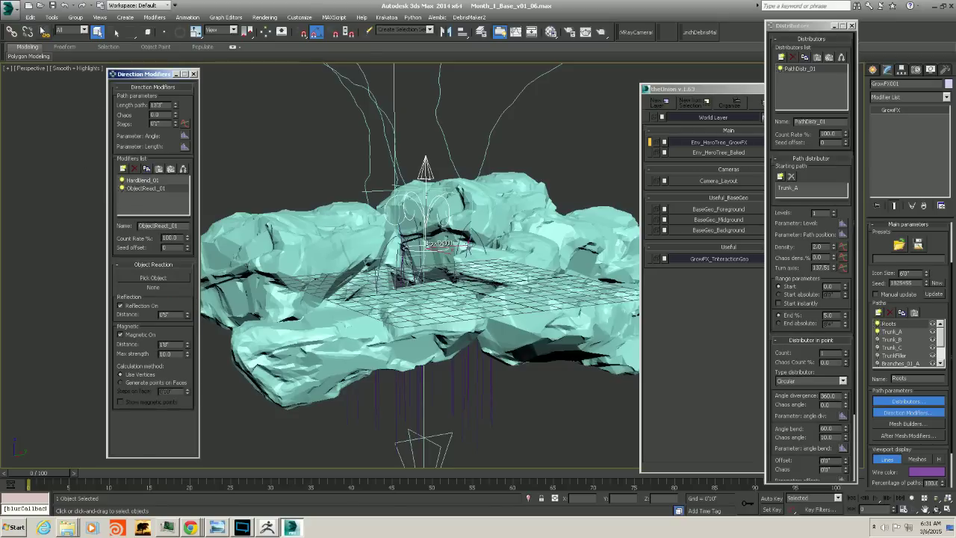
click(6, 9)
click(33, 94)
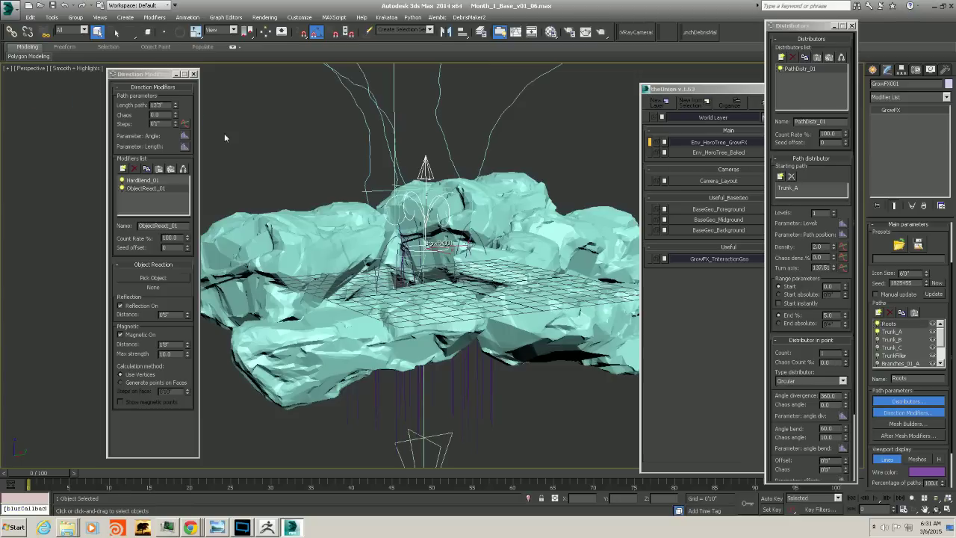
click(153, 278)
click(265, 234)
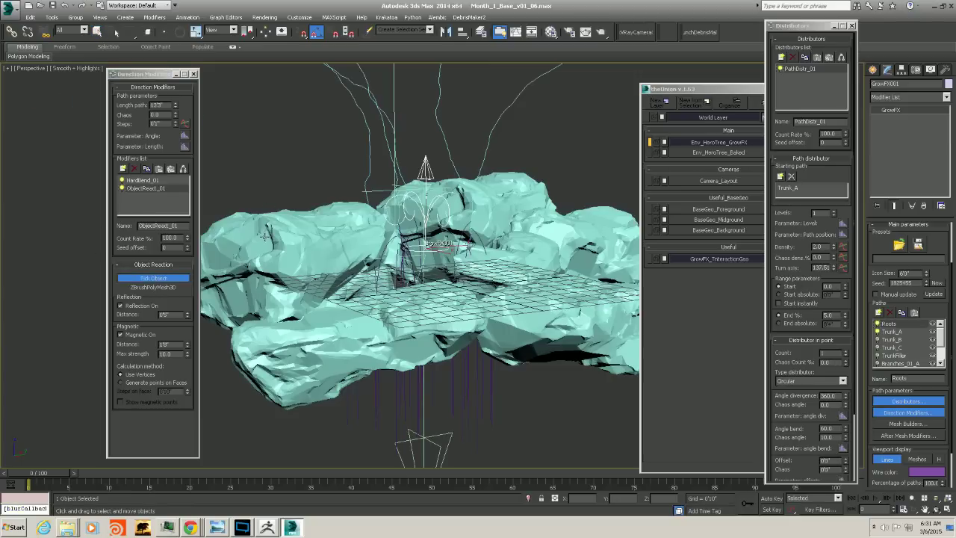
right_click(345, 240)
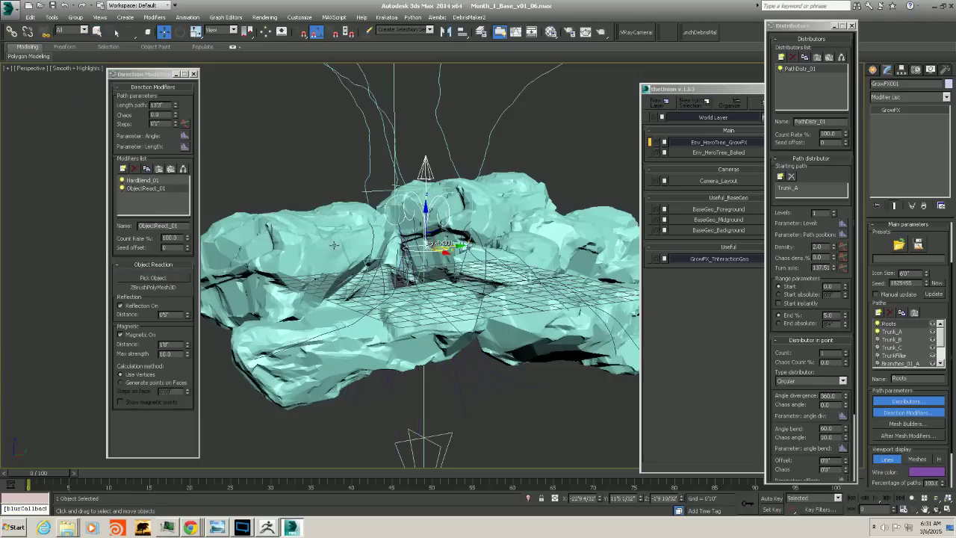
alt+middle_drag(345, 239, 381, 237)
alt+middle_drag(483, 273, 490, 272)
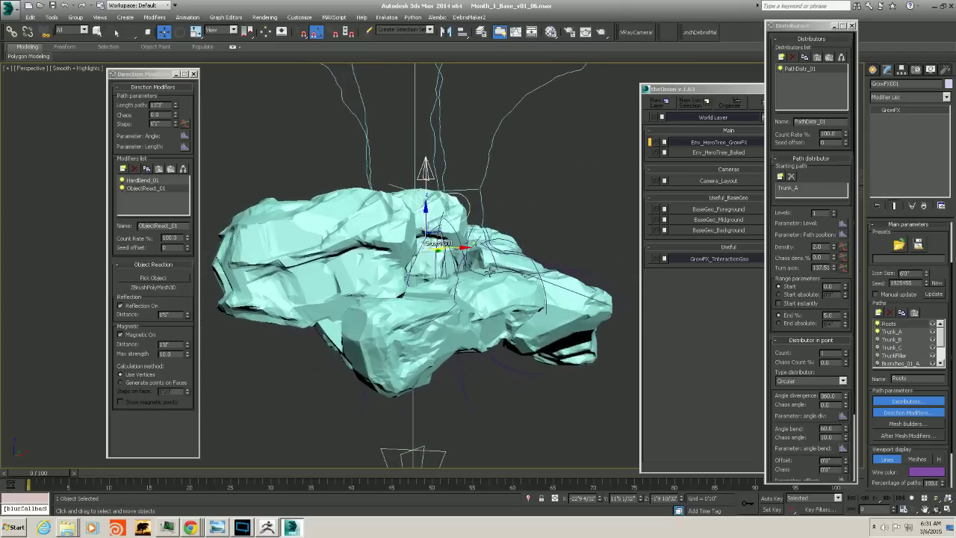
alt+middle_drag(577, 282, 516, 290)
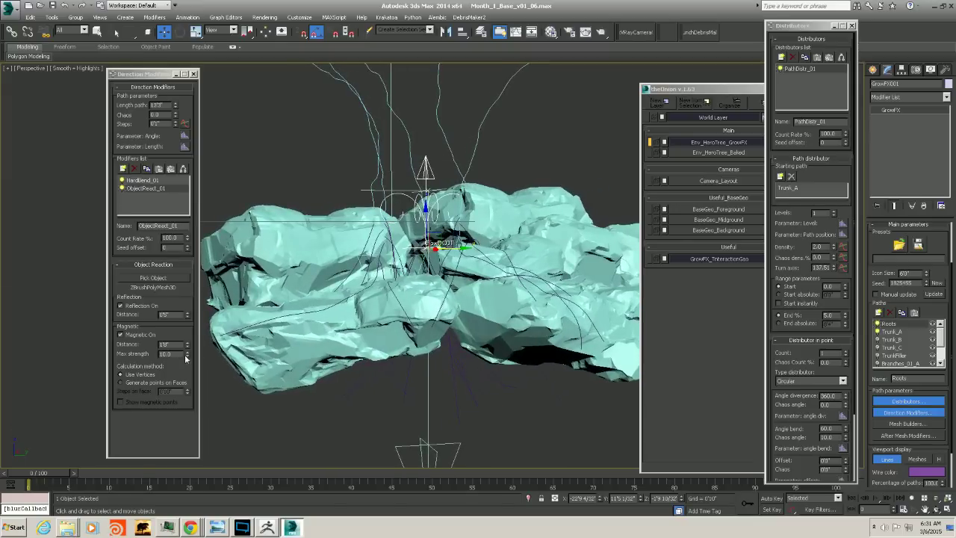
Set the Object Reaction calculation method to Generate points on Faces and briefly display the magnetic points on the rocks
click(119, 383)
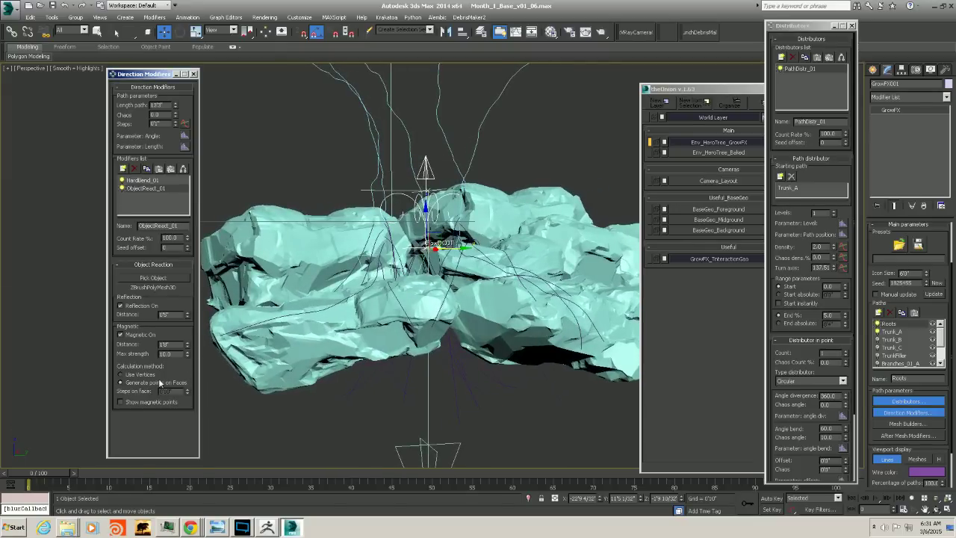
alt+middle_drag(385, 280, 402, 275)
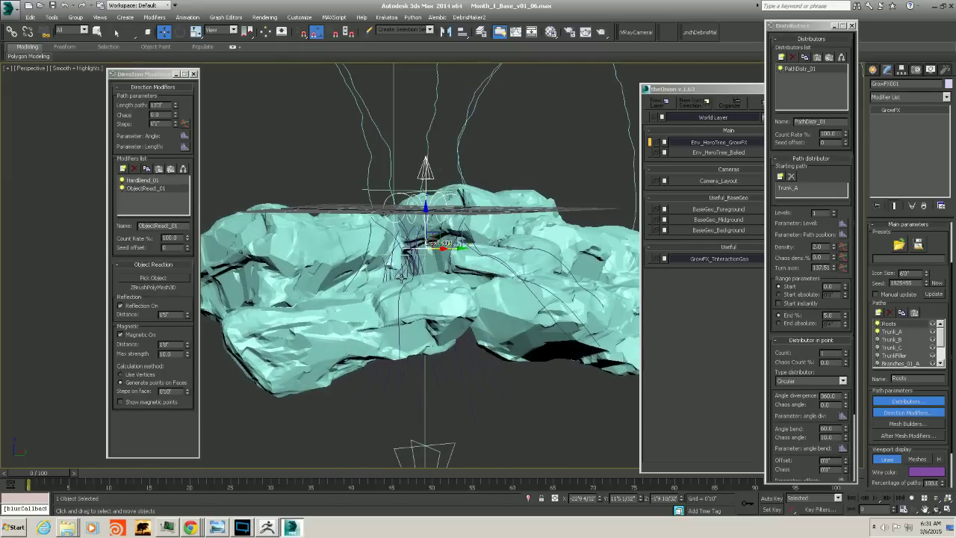
click(121, 402)
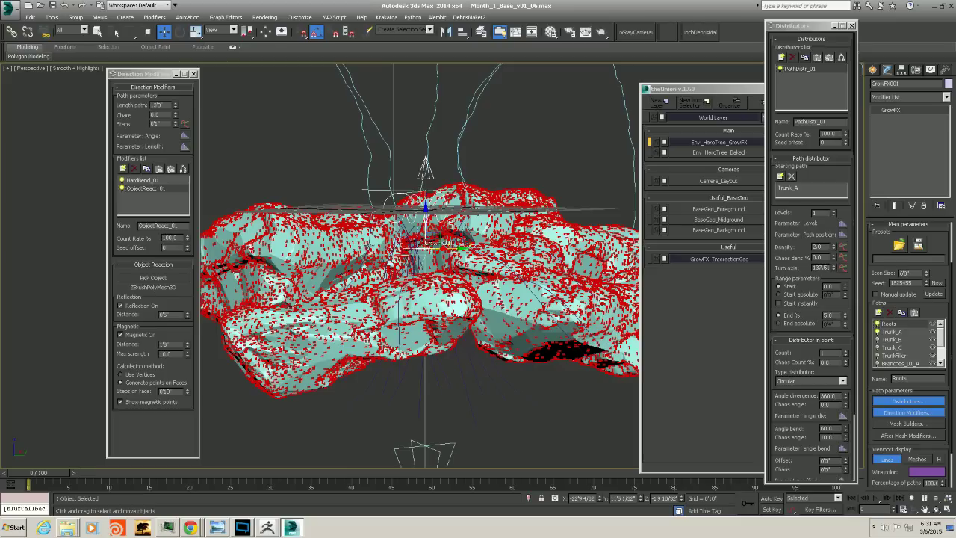
click(123, 403)
alt+middle_drag(457, 246, 441, 233)
scroll(482, 230, down, 2)
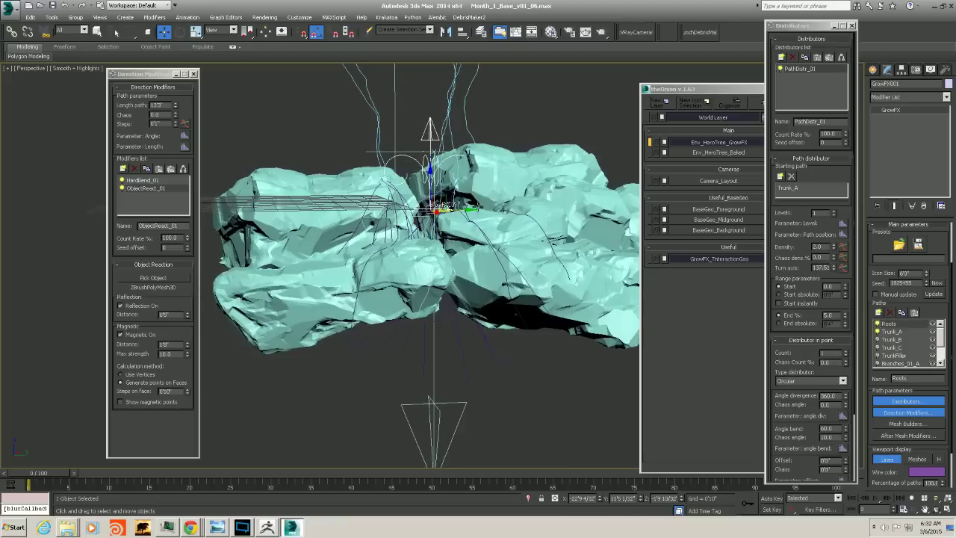
Add a Random direction modifier to the Roots path and inspect the roots around the rocks
click(140, 181)
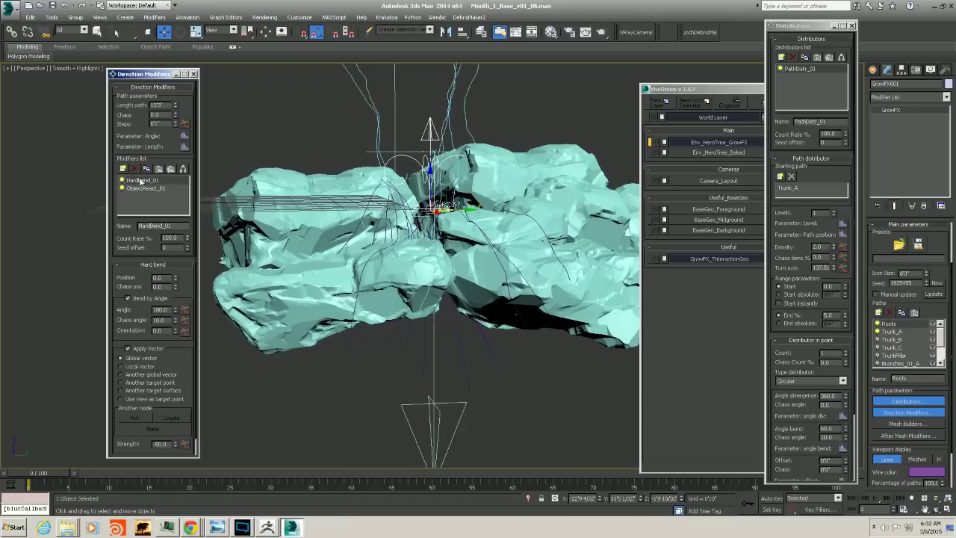
alt+middle_drag(482, 213, 501, 262)
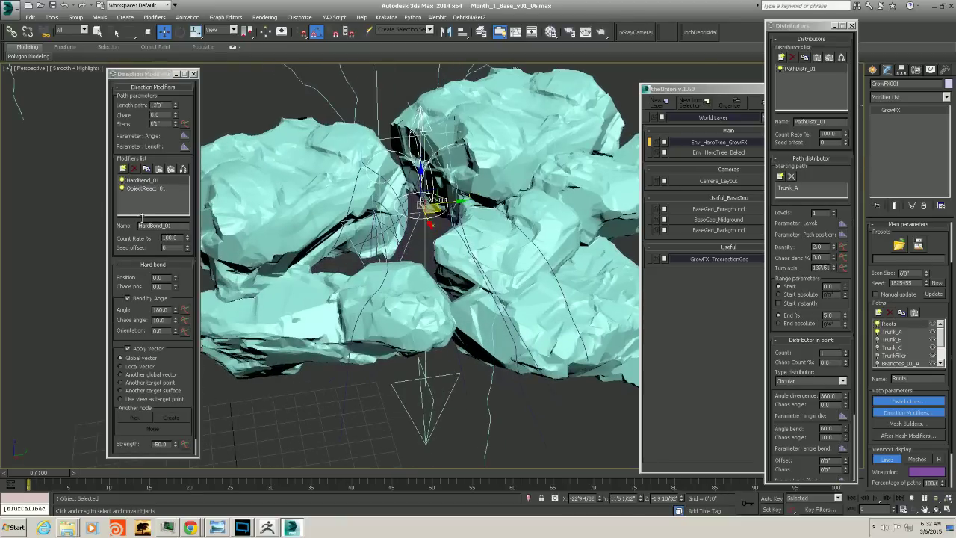
click(124, 169)
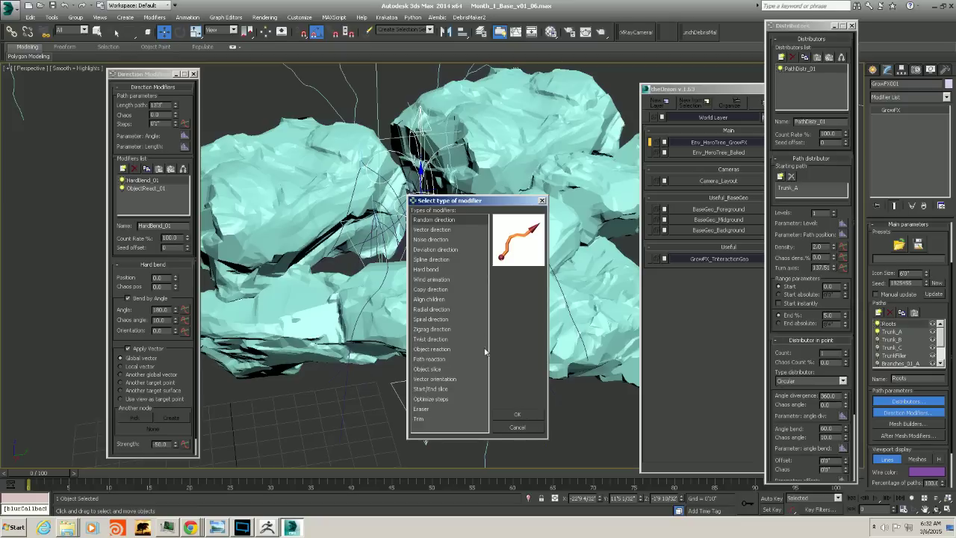
click(516, 414)
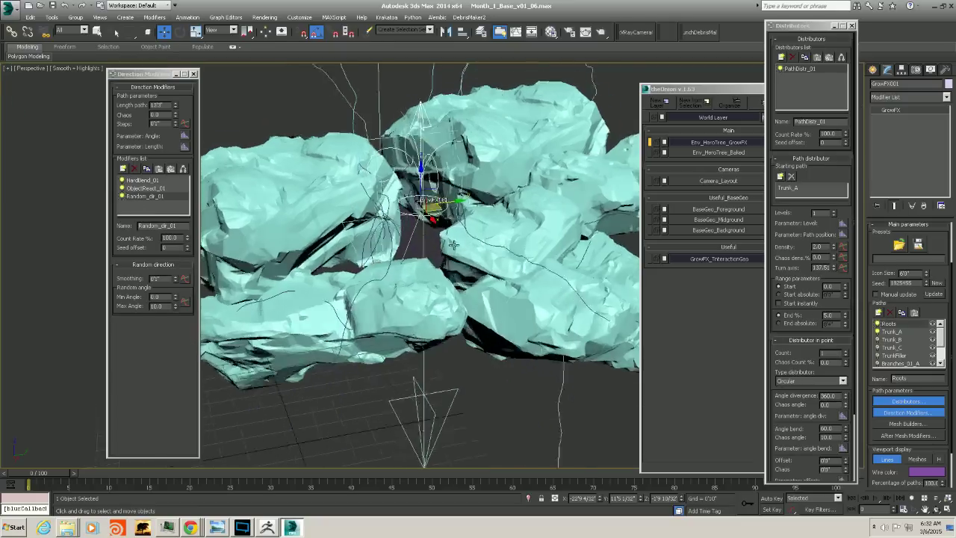
mouse_move(454, 245)
alt+middle_down()
mouse_move(494, 227)
mouse_move(438, 240)
alt+middle_up()
scroll(509, 228, down, 2)
alt+middle_drag(457, 236, 460, 235)
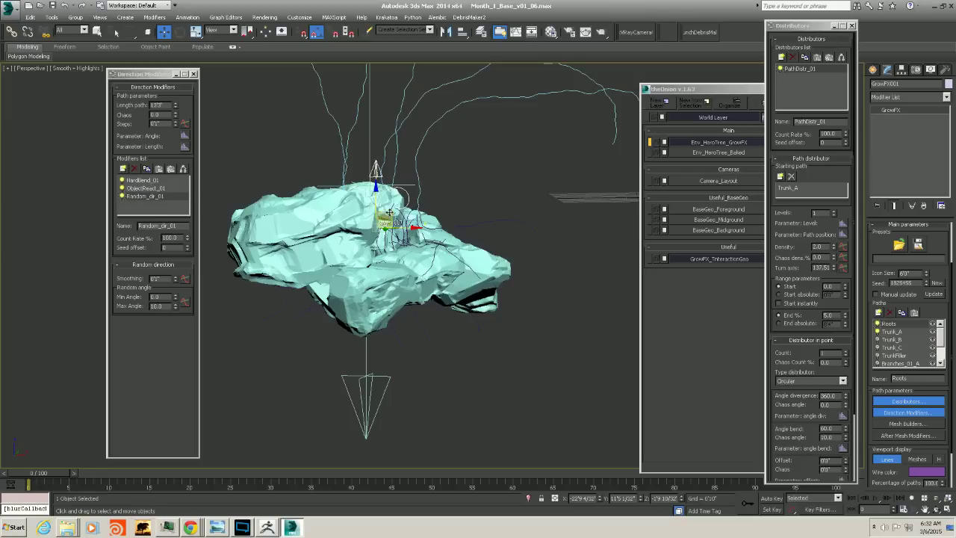
Disable and re-enable the Random direction modifier to compare how the roots follow the rocks
click(134, 189)
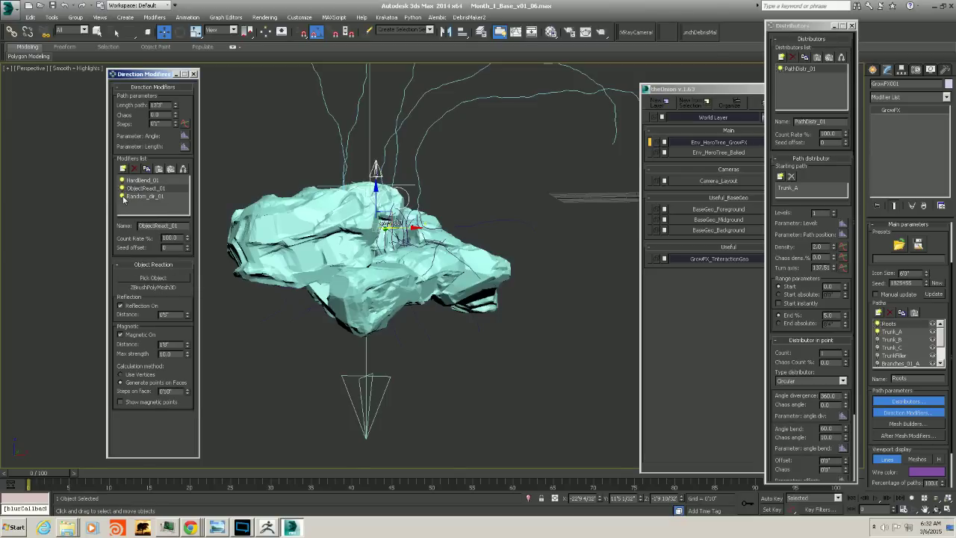
click(123, 196)
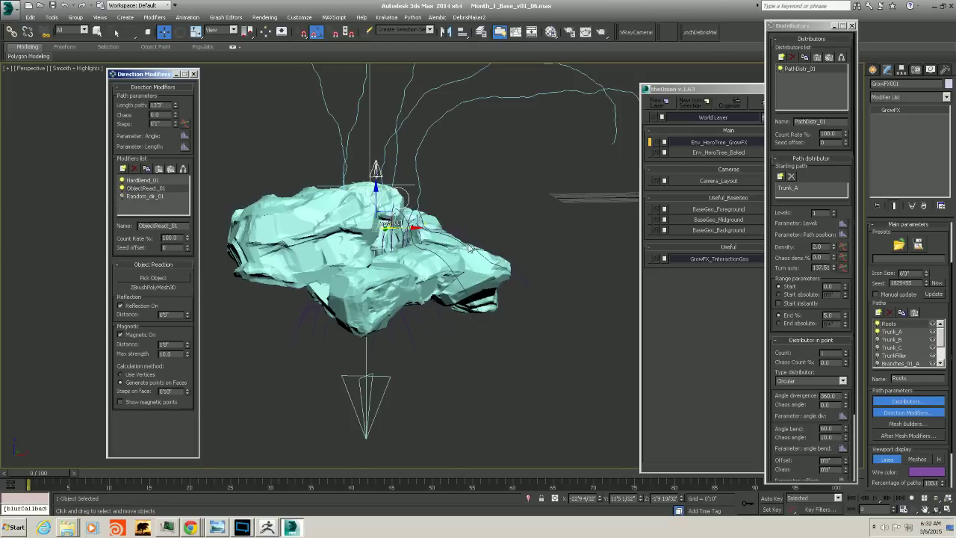
alt+middle_drag(469, 245, 468, 240)
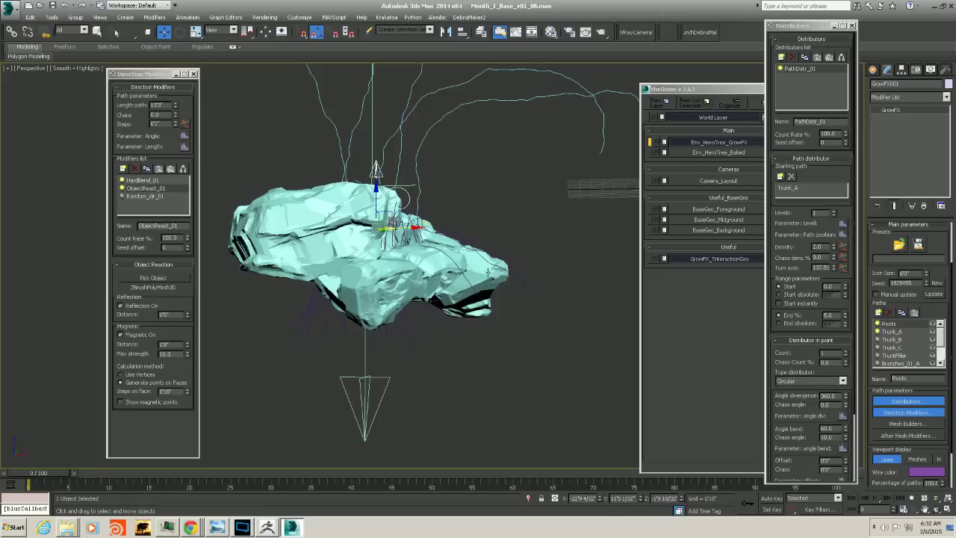
alt+middle_drag(471, 262, 471, 259)
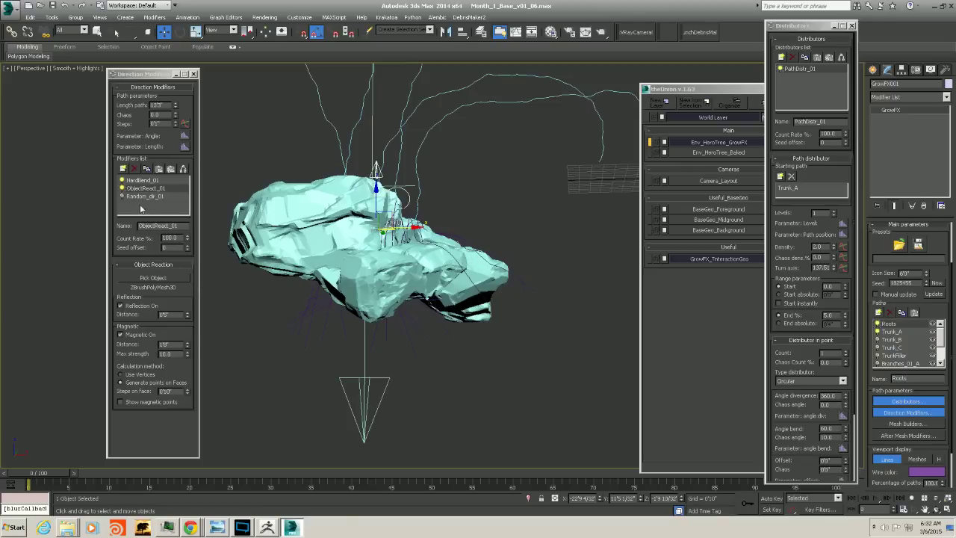
click(124, 197)
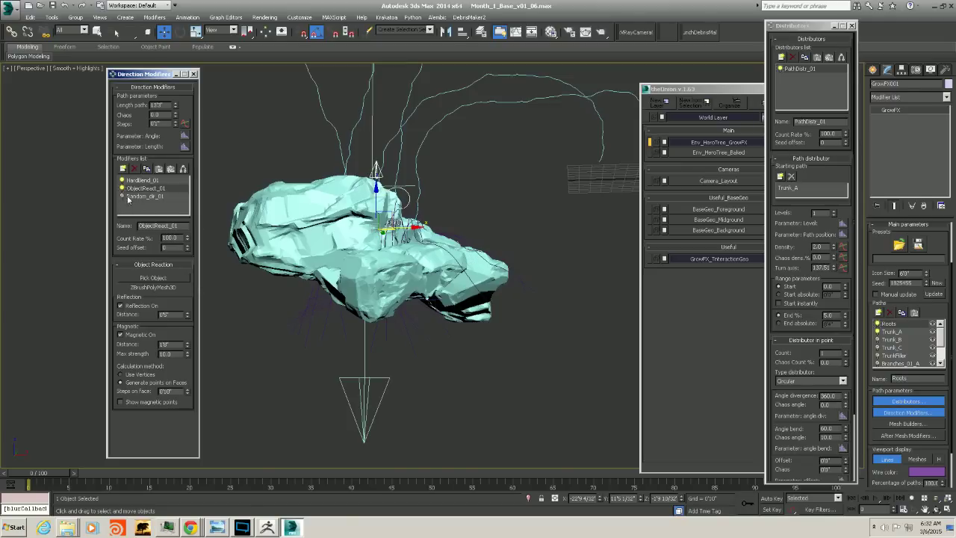
click(124, 196)
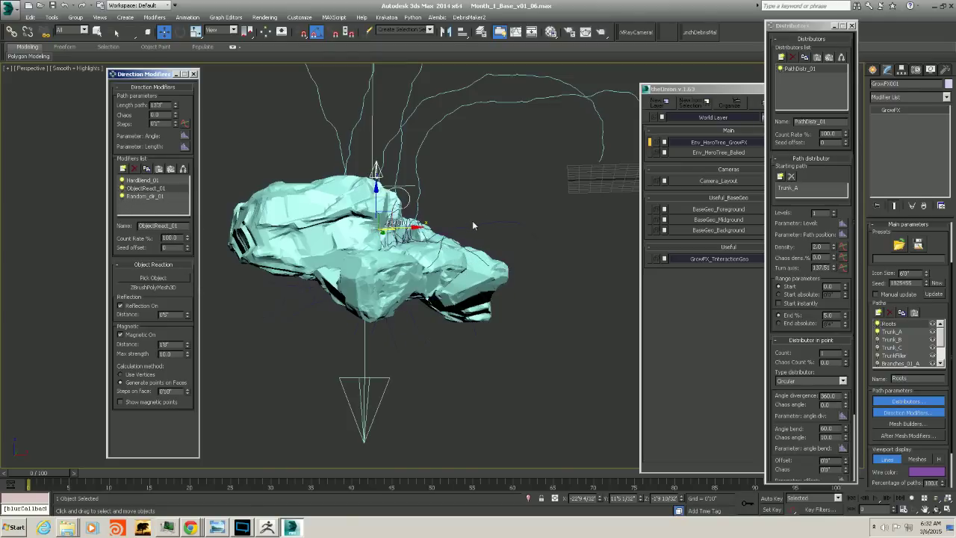
alt+middle_drag(499, 277, 451, 287)
Move the Random direction modifier above Object Reaction in the Roots modifier order and inspect the roots
drag(137, 197, 140, 188)
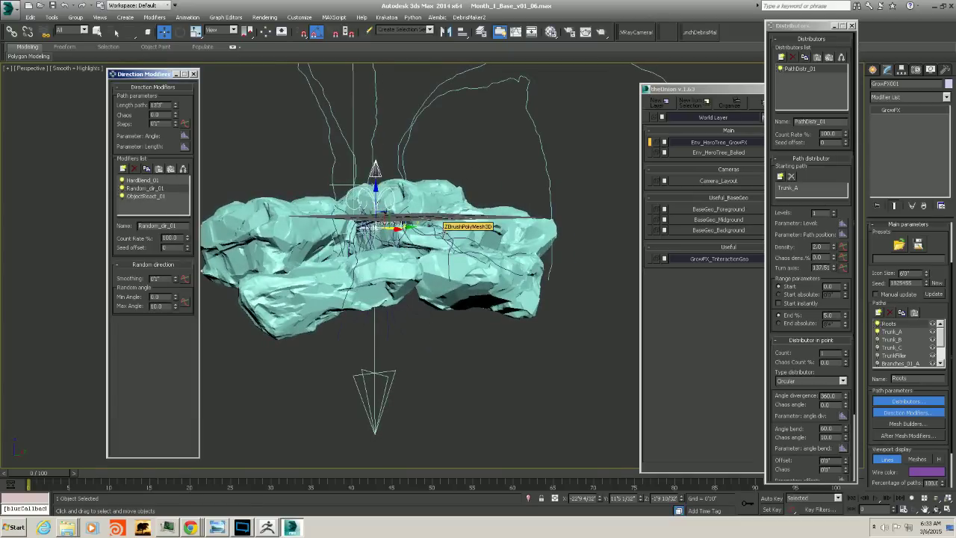
alt+middle_drag(443, 266, 395, 228)
scroll(377, 263, up, 4)
scroll(467, 239, down, 2)
click(138, 197)
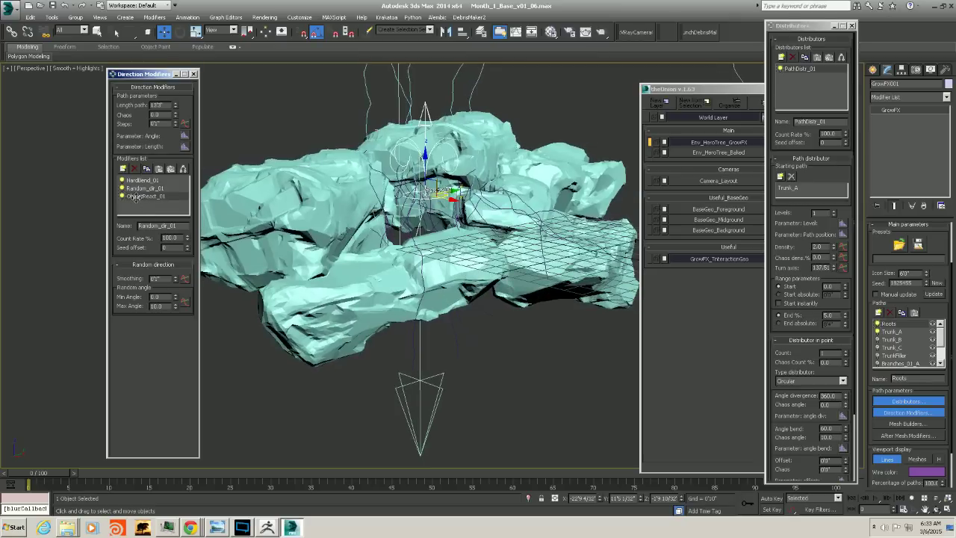
click(142, 188)
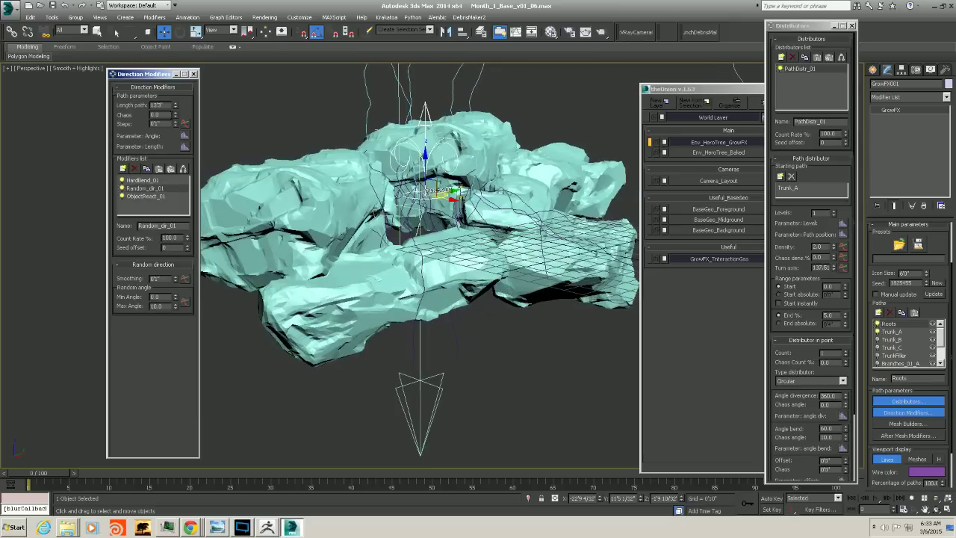
middle_drag(530, 213, 460, 277)
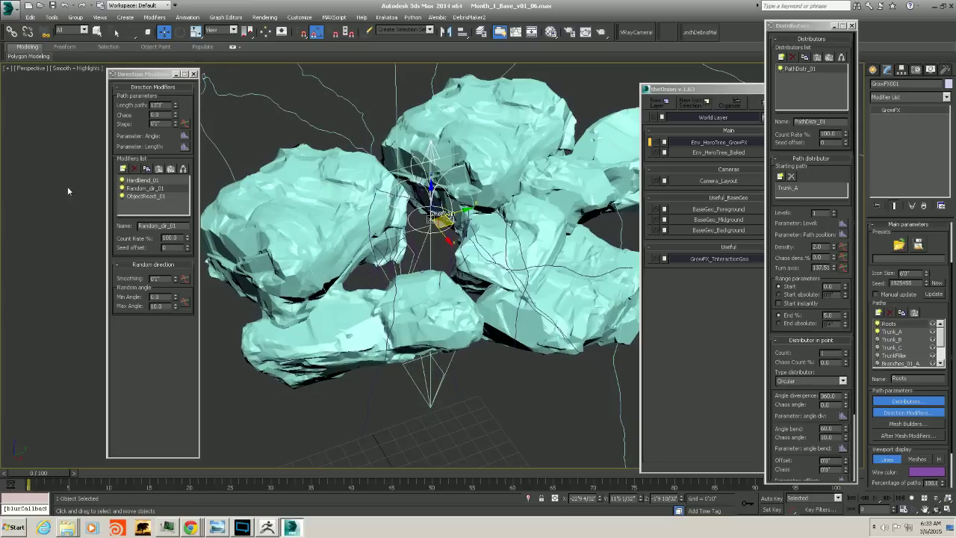
Turn on the display of path points for the Roots path
click(155, 123)
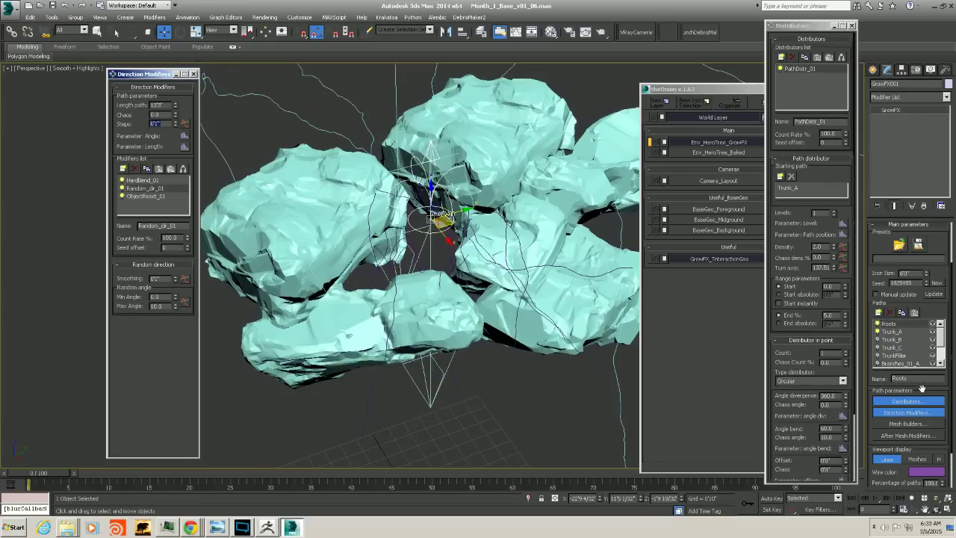
scroll(915, 394, down, 2)
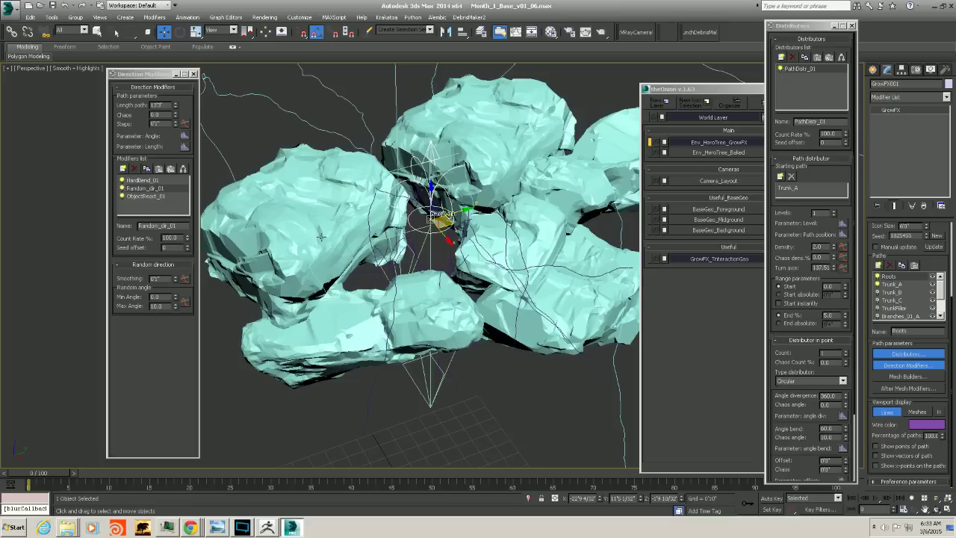
click(877, 447)
middle_drag(439, 300, 470, 275)
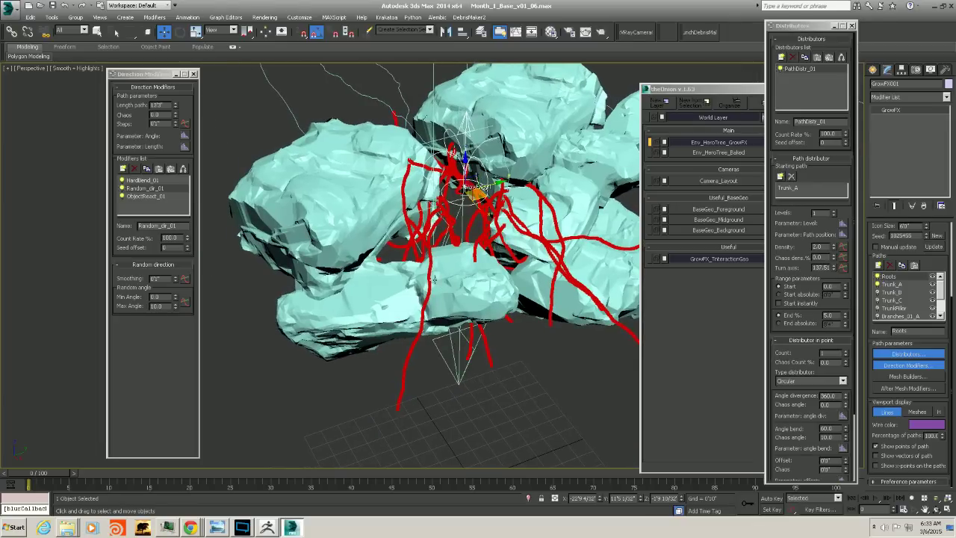
Set the Roots path's Steps value to 3 and inspect the roots from around and below the rocks
drag(167, 124, 37, 125)
text(3)
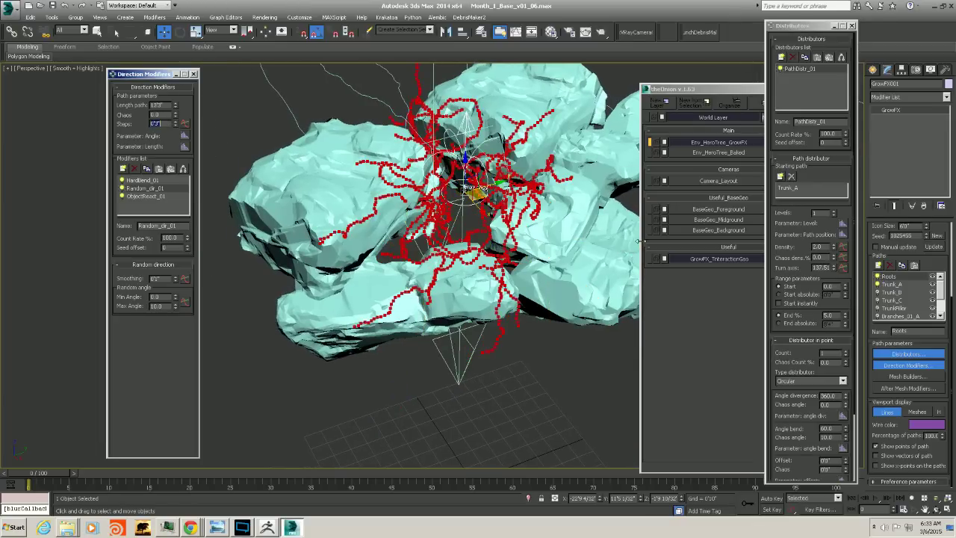
alt+middle_drag(499, 254, 476, 253)
alt+middle_drag(482, 202, 511, 137)
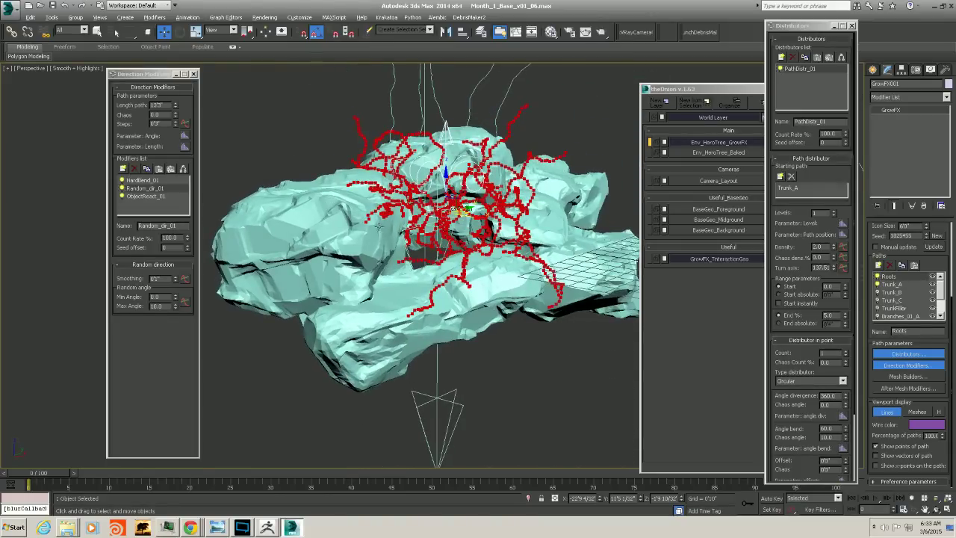
alt+middle_drag(379, 225, 351, 228)
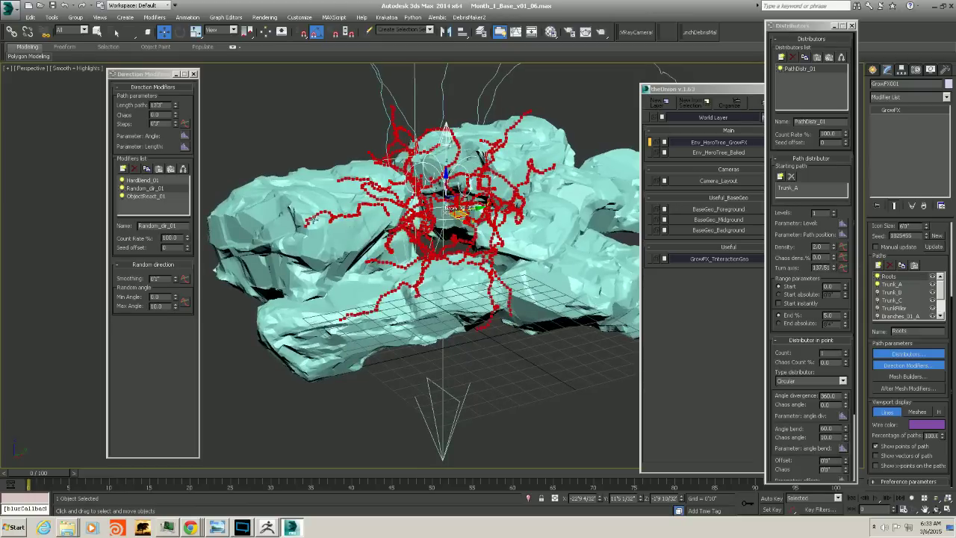
alt+middle_drag(404, 256, 318, 172)
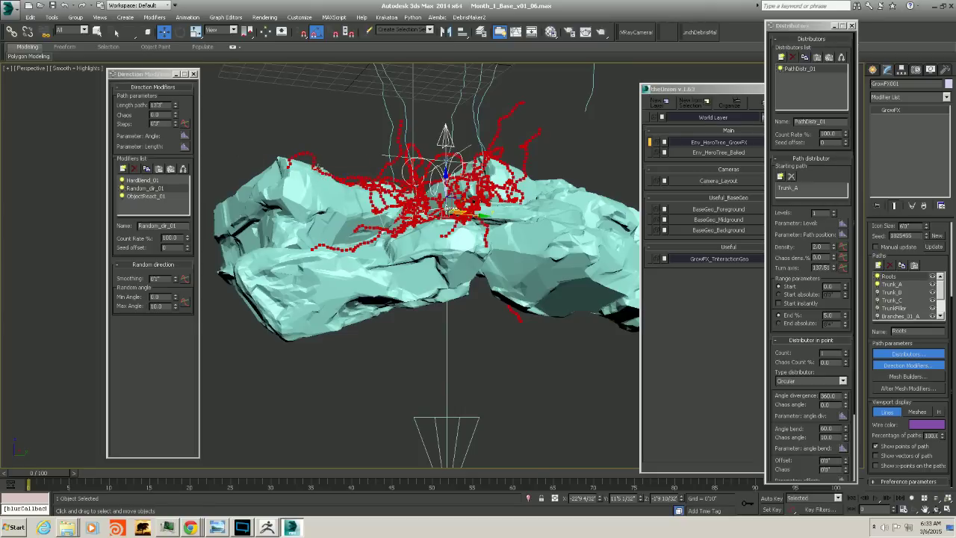
alt+middle_drag(378, 196, 424, 262)
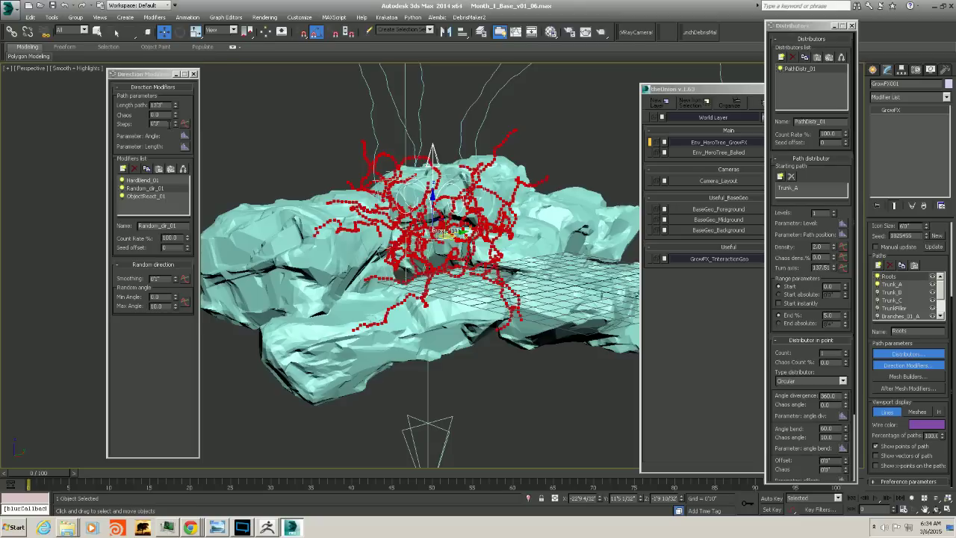
Set the Roots path's Steps value to 0'2" and inspect how the roots follow the rocks
drag(163, 124, 87, 139)
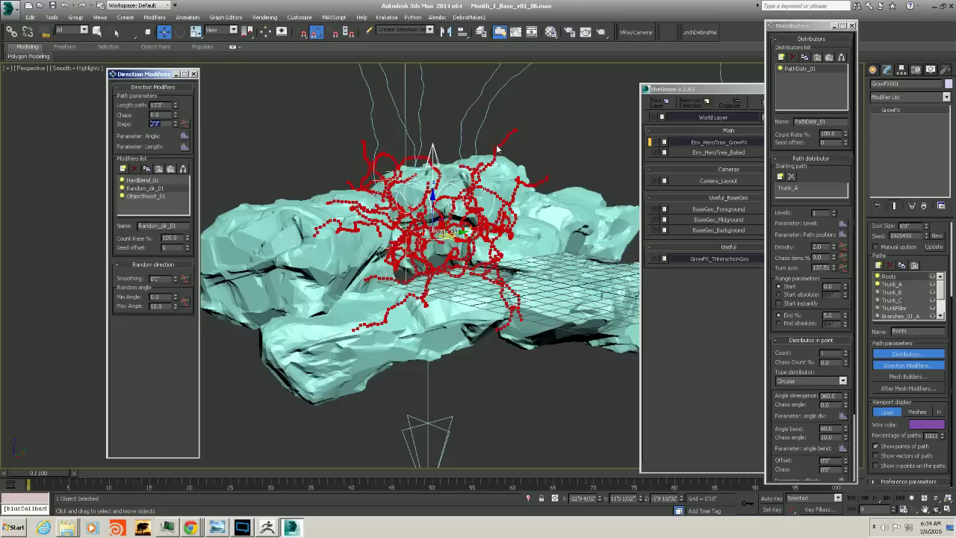
alt+middle_drag(449, 233, 216, 231)
double_click(161, 123)
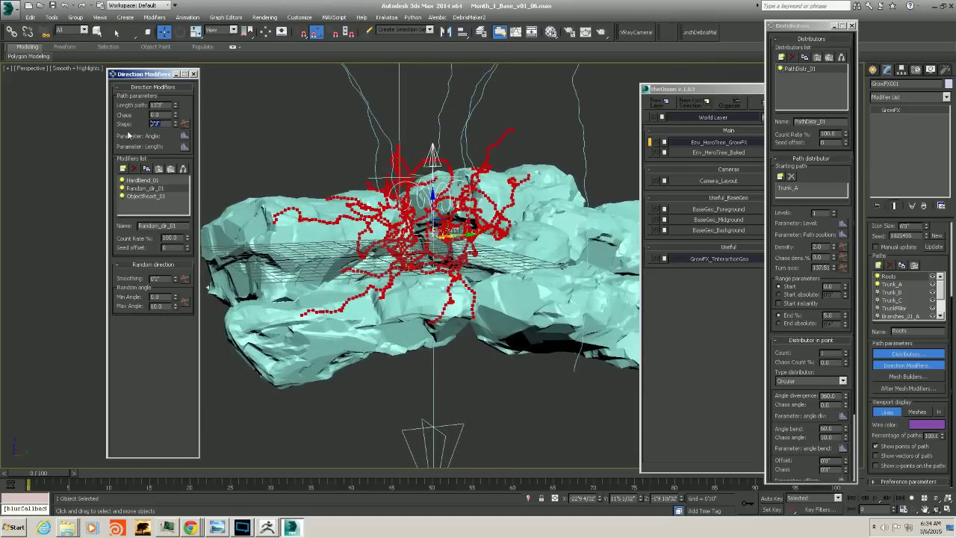
text(4)
alt+middle_drag(497, 203, 490, 201)
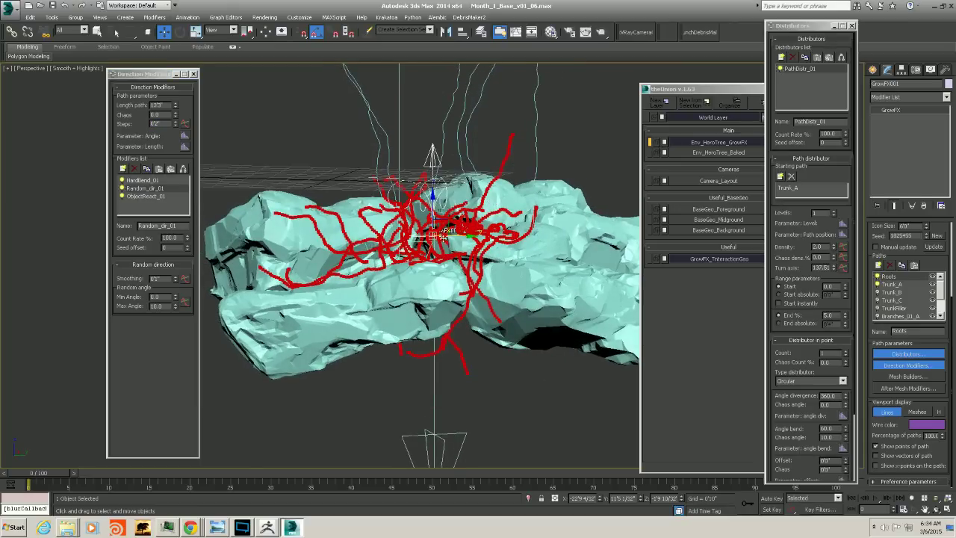
alt+middle_drag(443, 236, 501, 228)
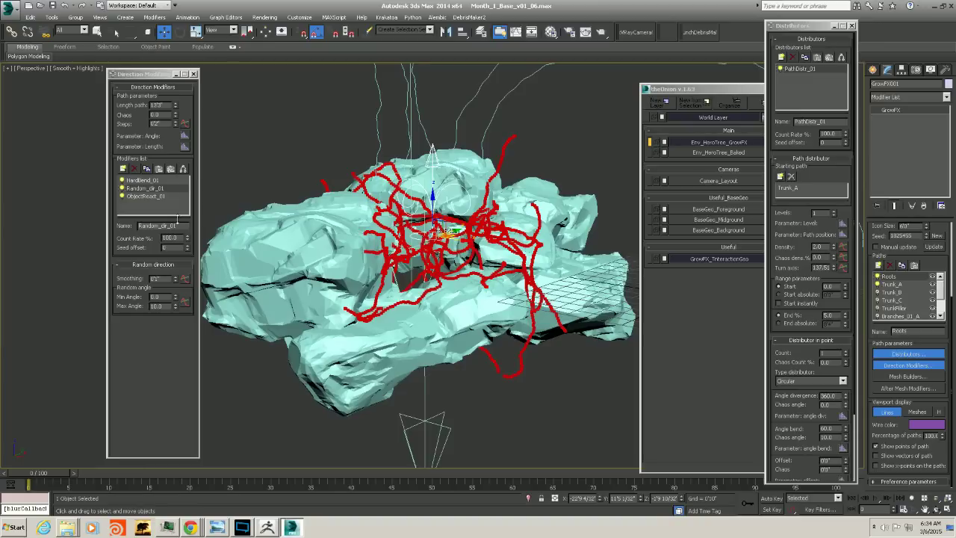
Increase the Object Reaction modifier's magnetic distance to 5'0" and inspect the roots around the rocks
click(165, 197)
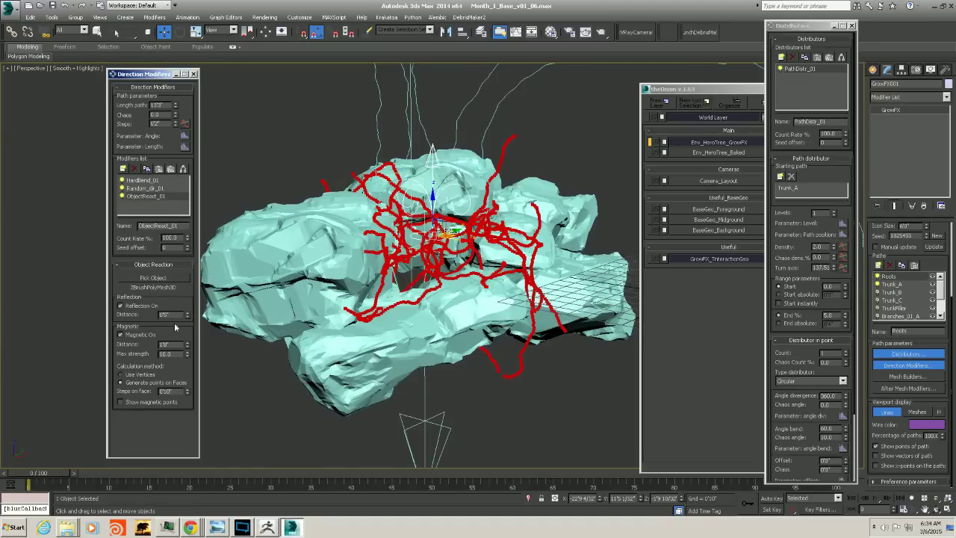
text(2)
key(Return)
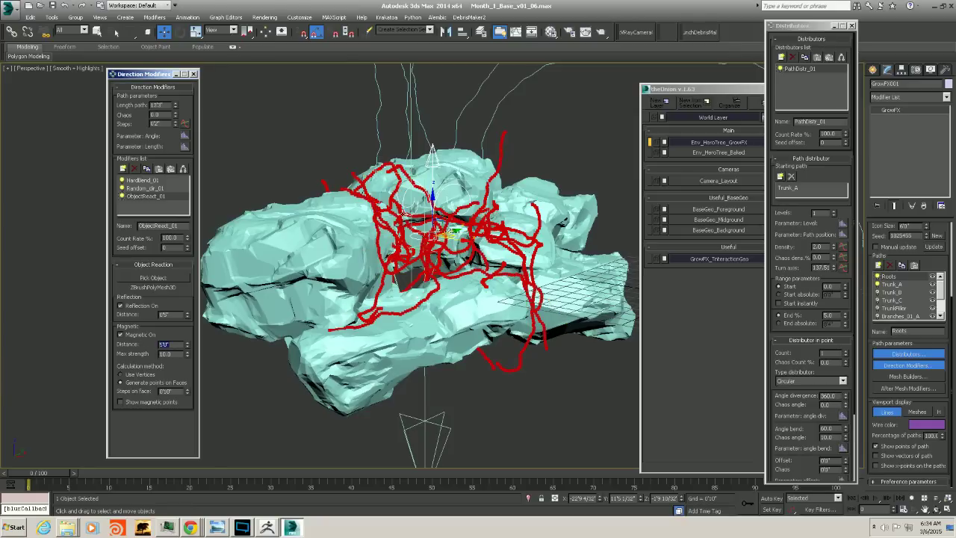
alt+middle_drag(550, 255, 505, 237)
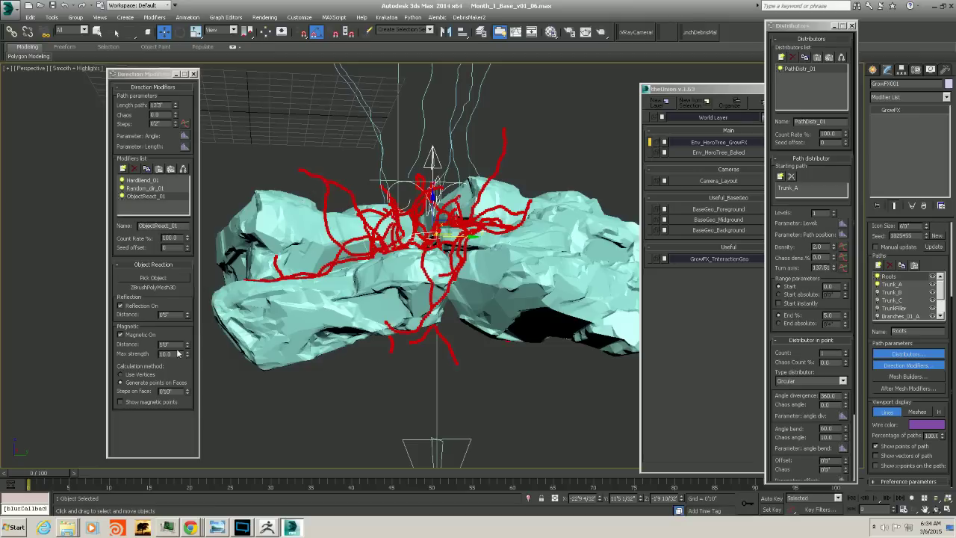
Set the Object Reaction modifier's reflection distance to 0'2" and inspect the roots' contact with the rocks
double_click(165, 315)
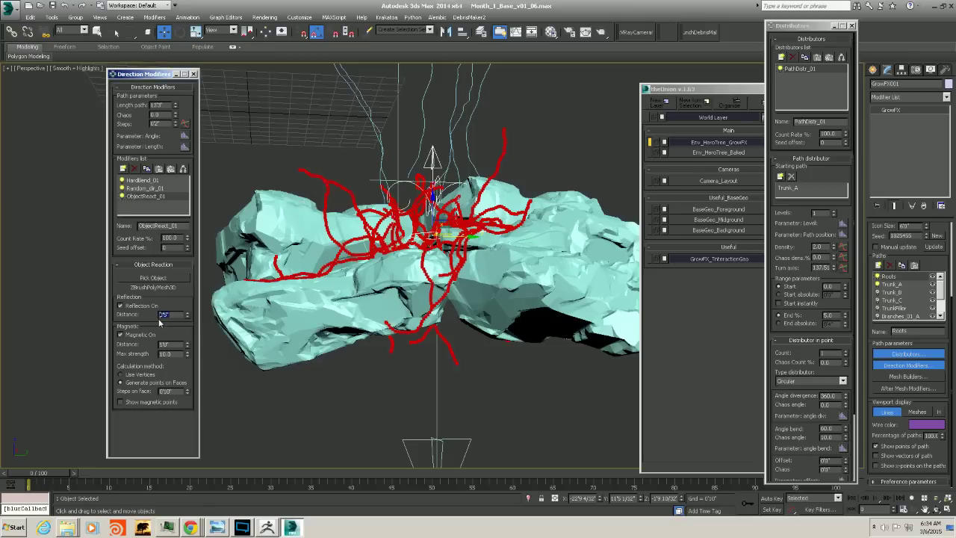
text(2)
alt+middle_drag(410, 236, 416, 239)
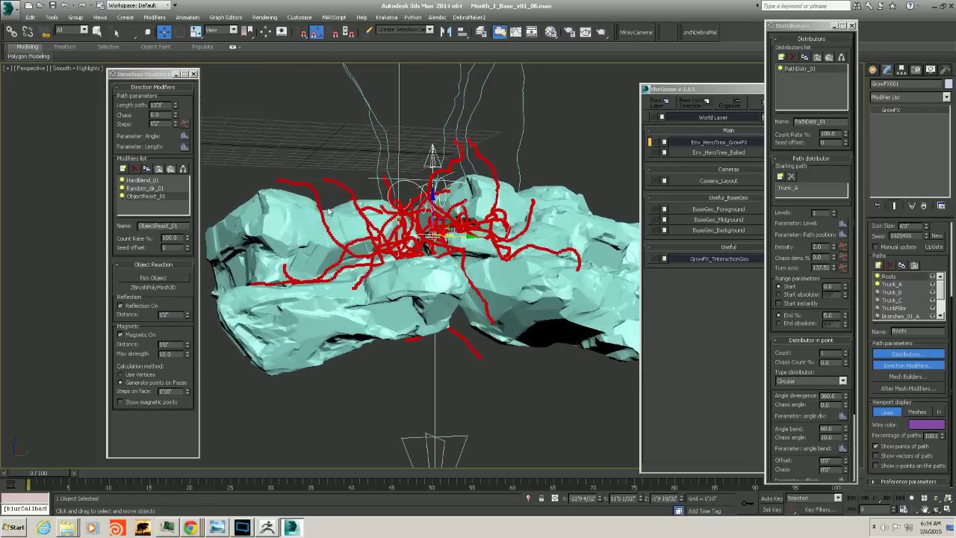
alt+middle_drag(434, 276, 452, 275)
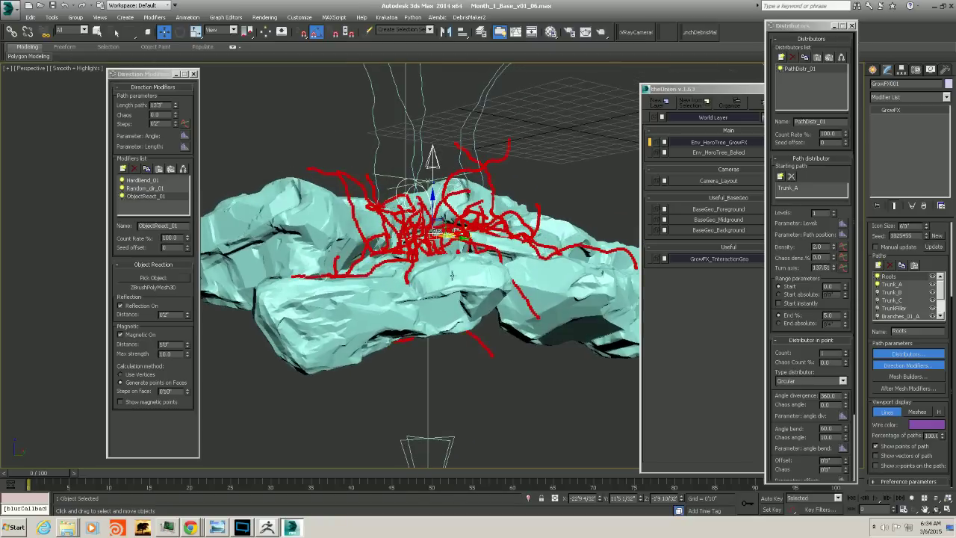
Turn Object Reaction's magnetic effect off and back on to compare how the roots cling to the rocks
click(120, 335)
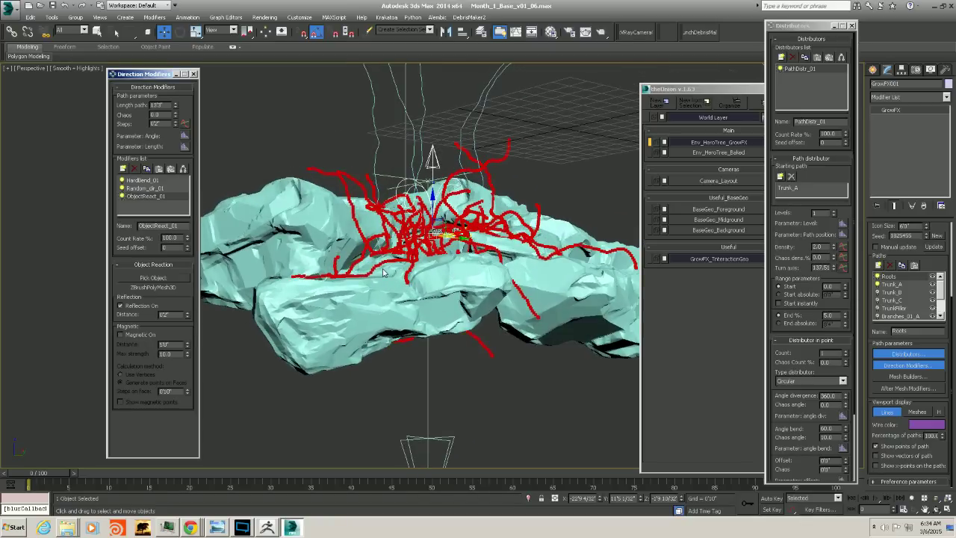
alt+middle_drag(489, 241, 426, 256)
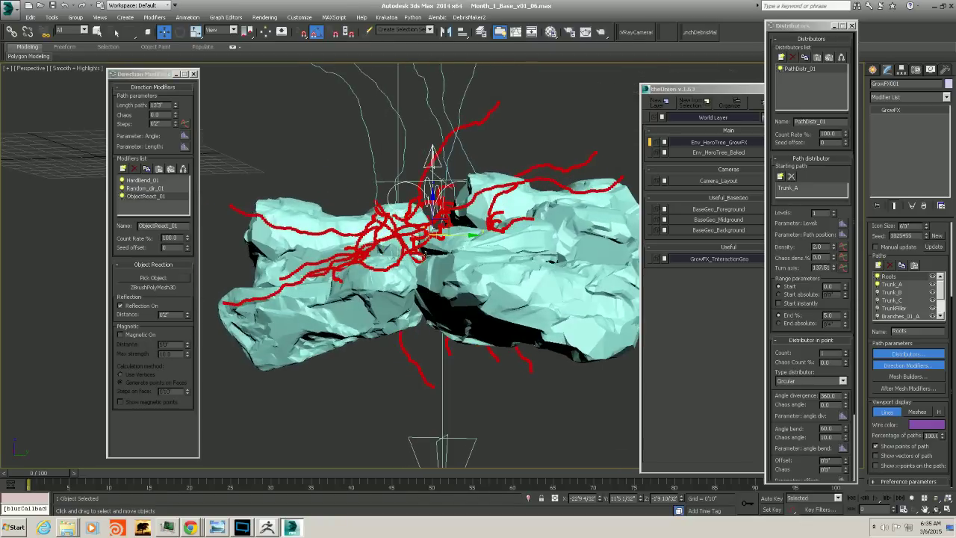
alt+middle_drag(320, 238, 317, 110)
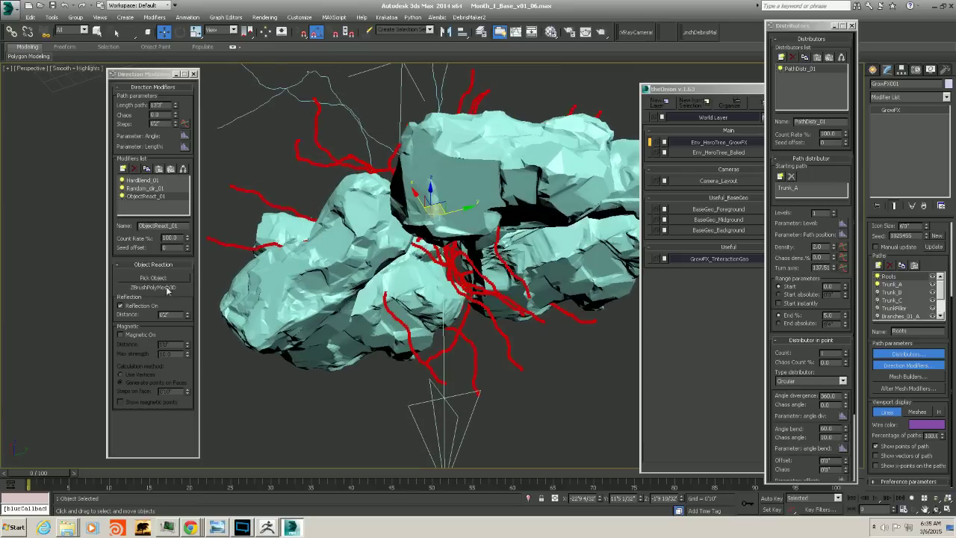
click(121, 334)
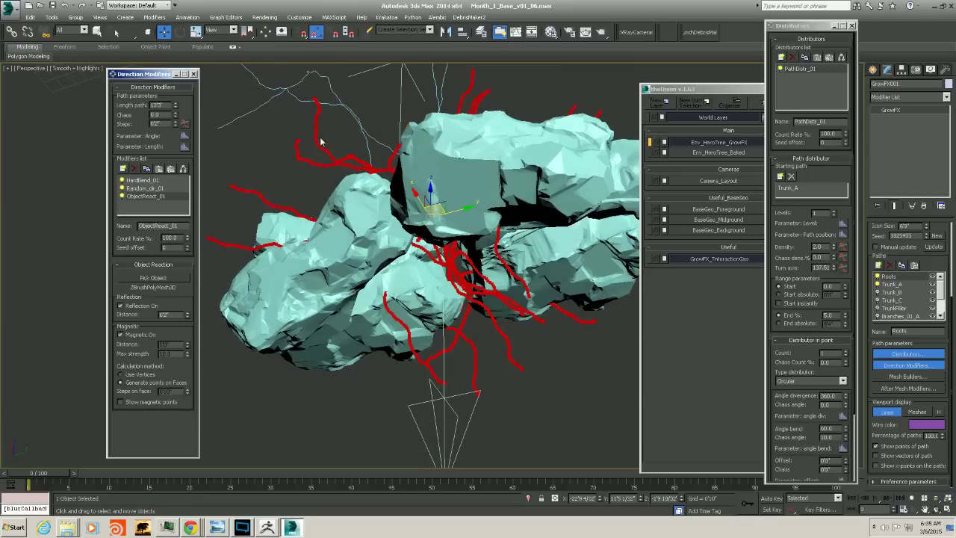
alt+middle_drag(324, 121, 443, 224)
Set the magnetic max strength to 60 and examine the roots on the rocks from several angles
double_click(165, 354)
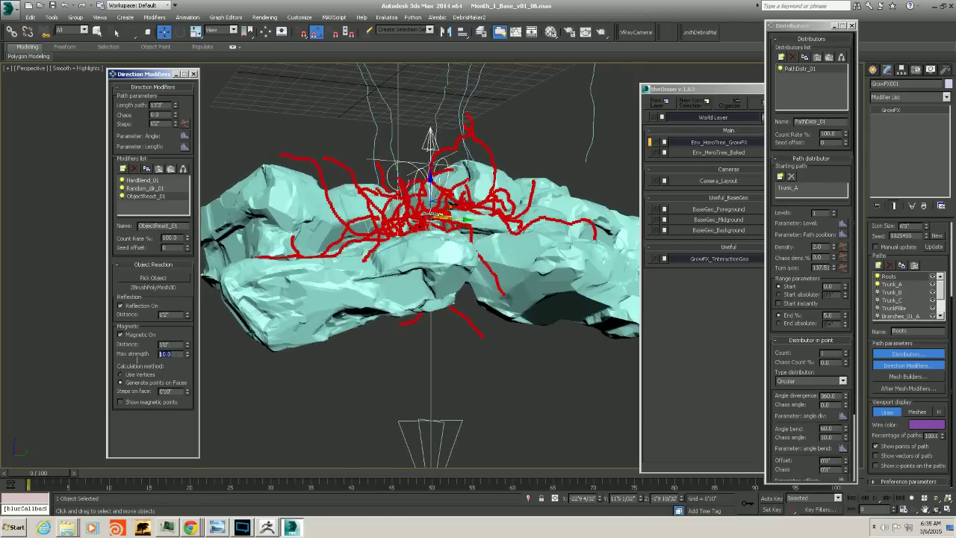
text(60)
key(Return)
alt+middle_drag(554, 205, 448, 232)
alt+middle_drag(360, 212, 451, 243)
alt+middle_drag(523, 189, 458, 263)
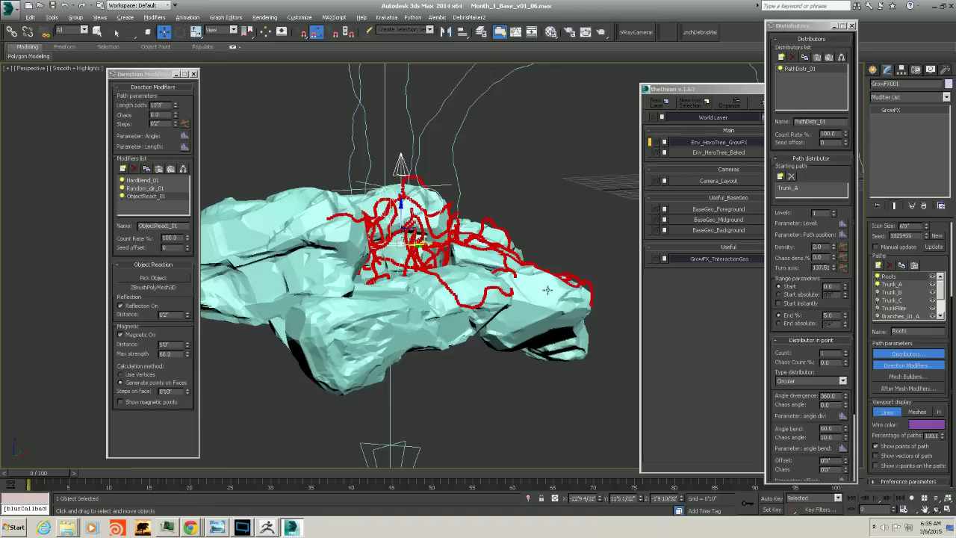
alt+middle_drag(548, 290, 532, 262)
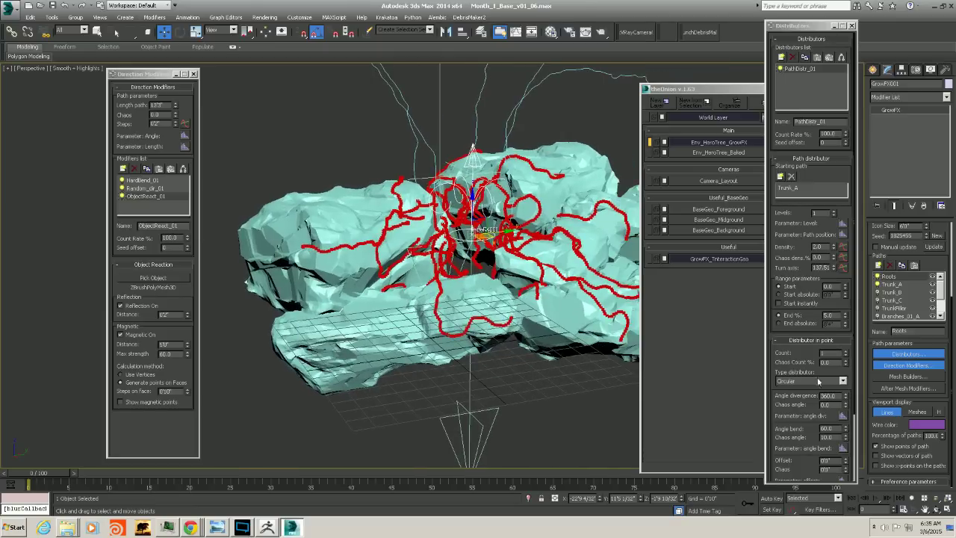
Turn off the display of path points for the Roots path and inspect the root lines around the rocks
click(876, 446)
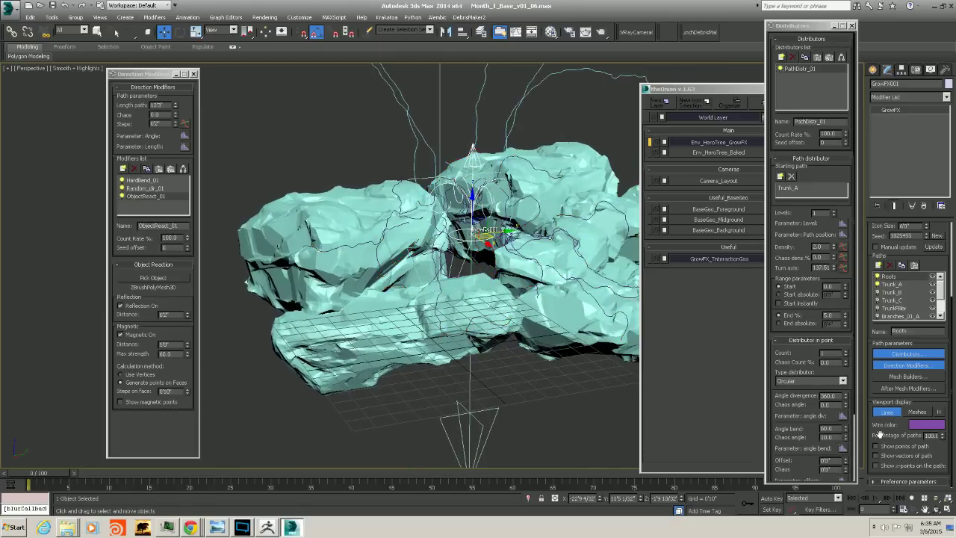
alt+middle_drag(418, 251, 341, 282)
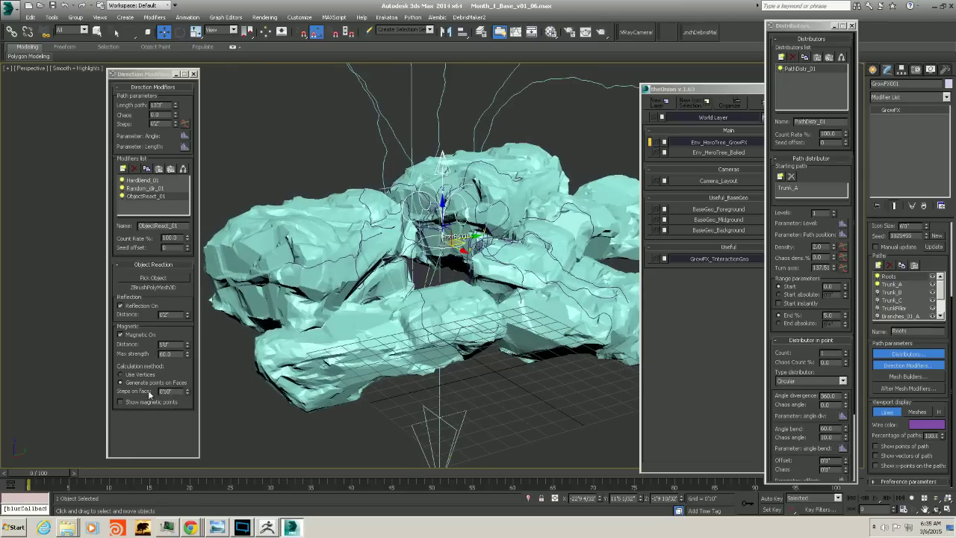
drag(179, 391, 160, 391)
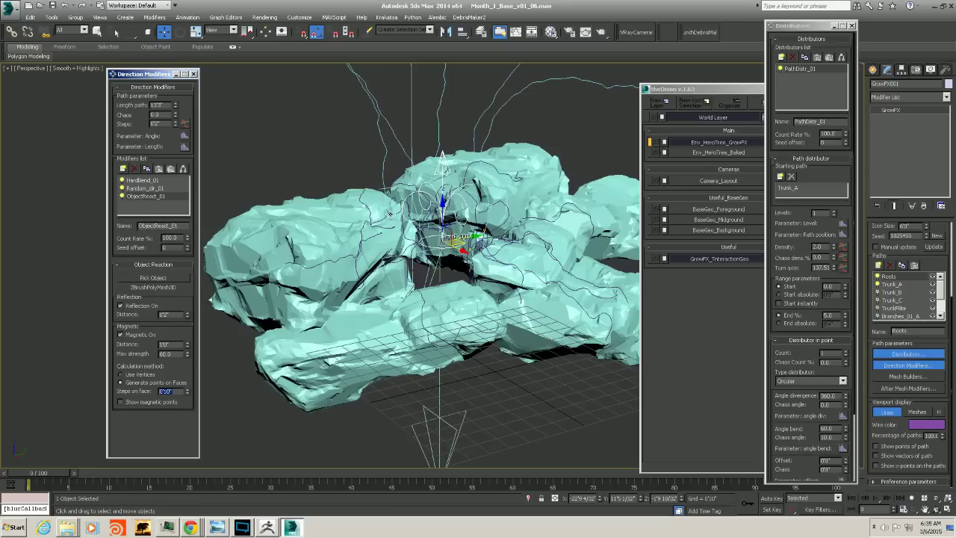
alt+middle_drag(415, 266, 413, 275)
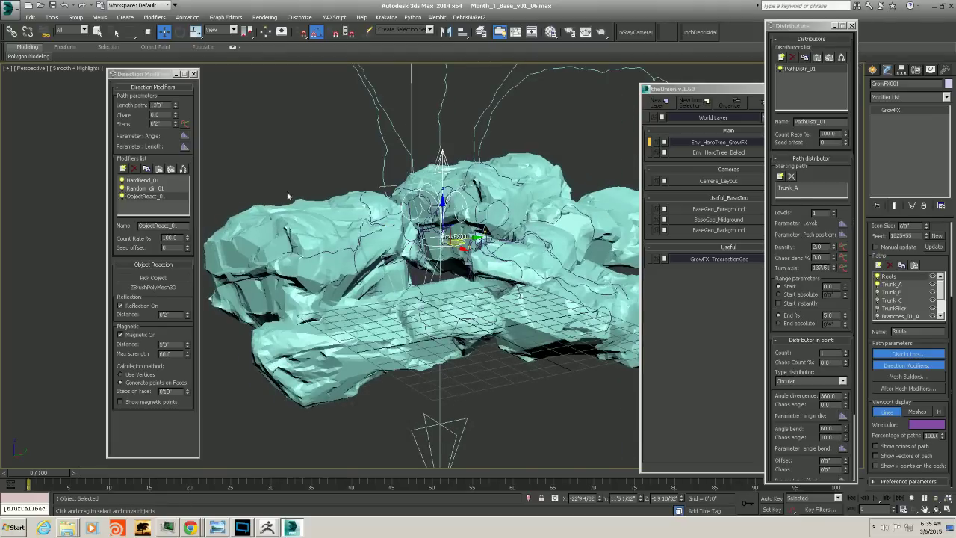
alt+middle_drag(338, 233, 337, 248)
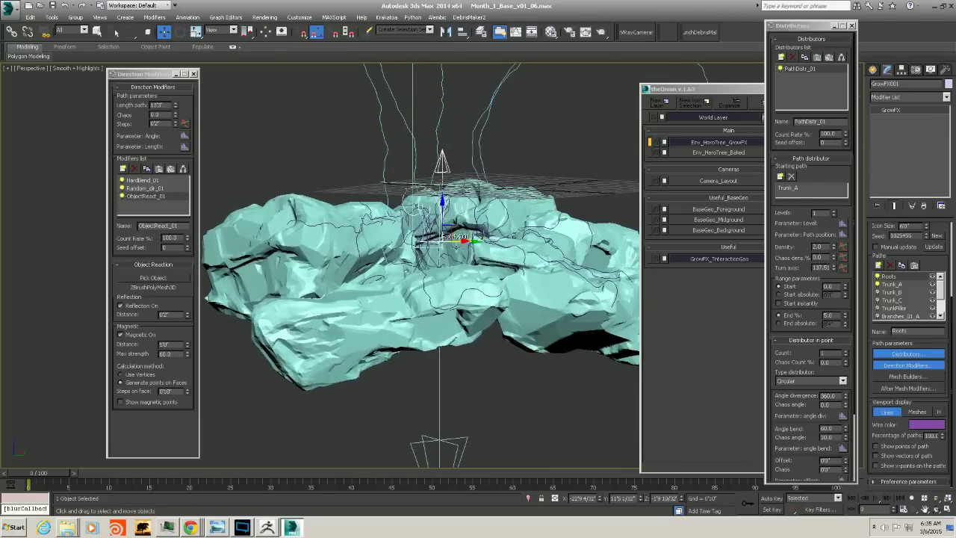
alt+middle_drag(404, 224, 447, 259)
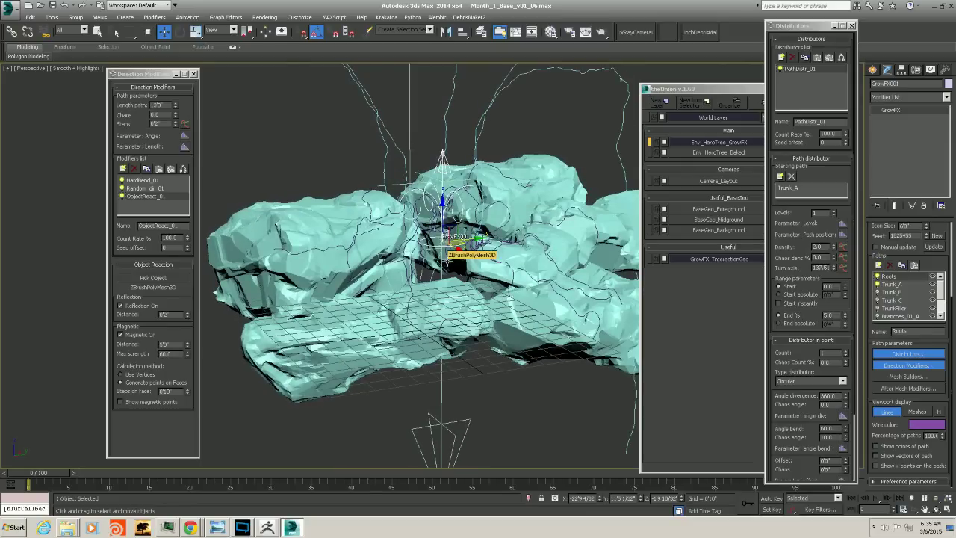
alt+middle_drag(452, 259, 457, 293)
scroll(461, 278, down, 3)
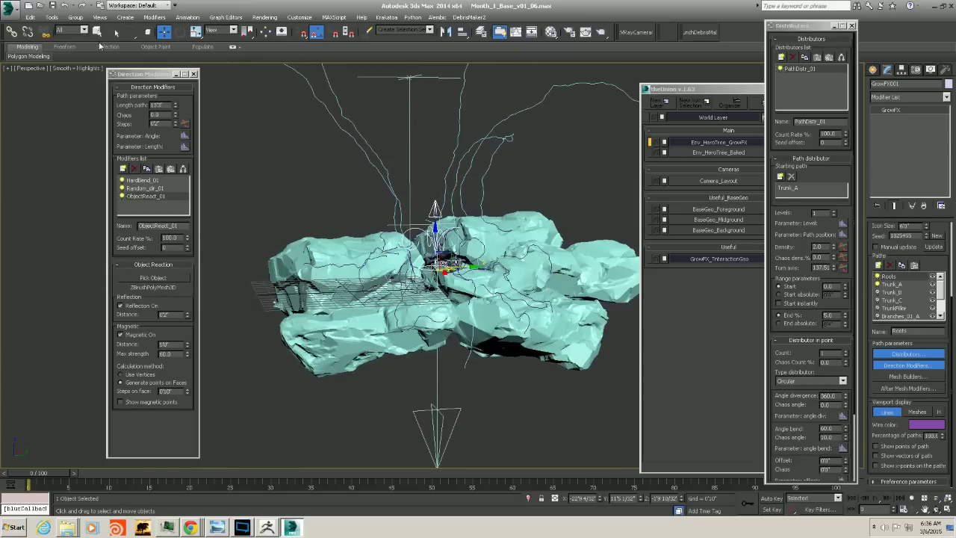
Save the scene
click(14, 10)
click(44, 94)
alt+middle_drag(467, 239, 464, 254)
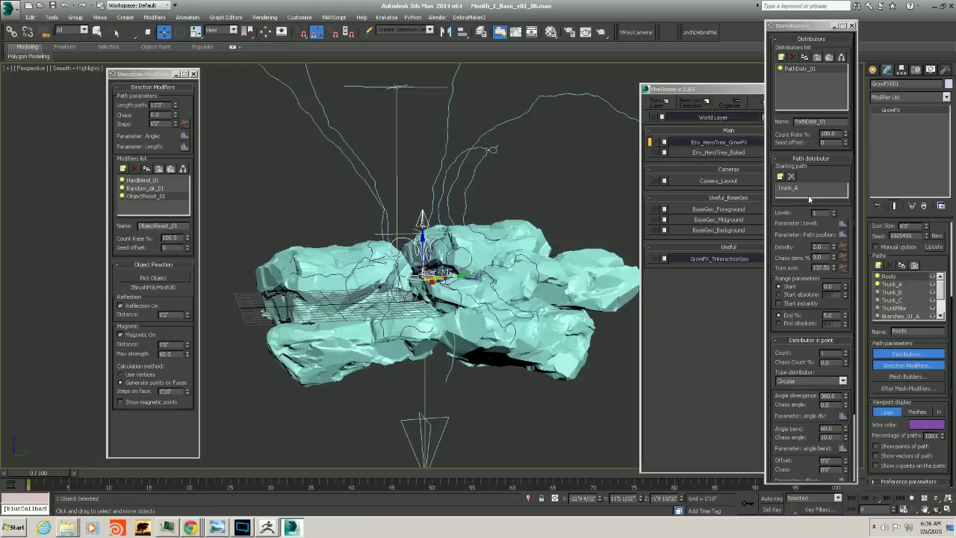
Add a Meta mesh builder to the Roots path
click(915, 378)
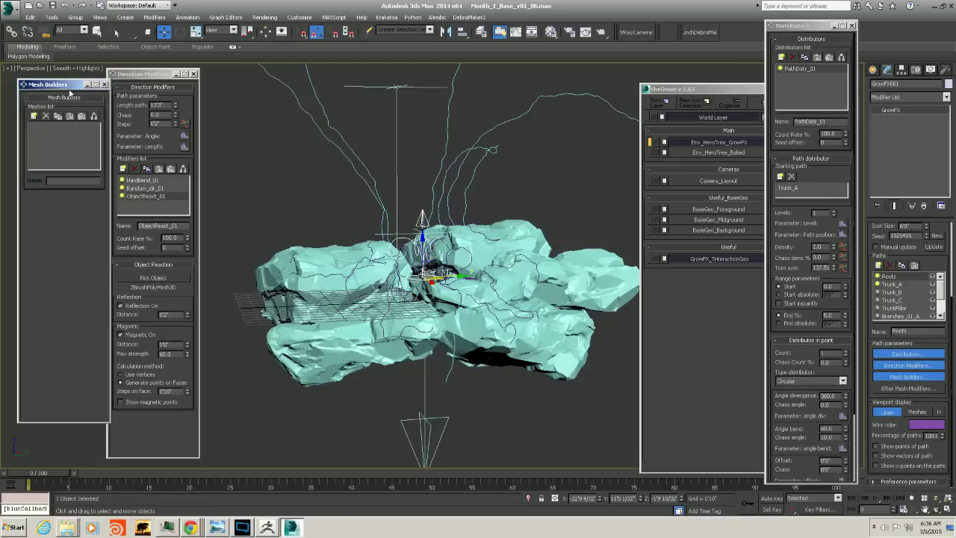
drag(68, 86, 68, 73)
alt+middle_drag(426, 216, 471, 316)
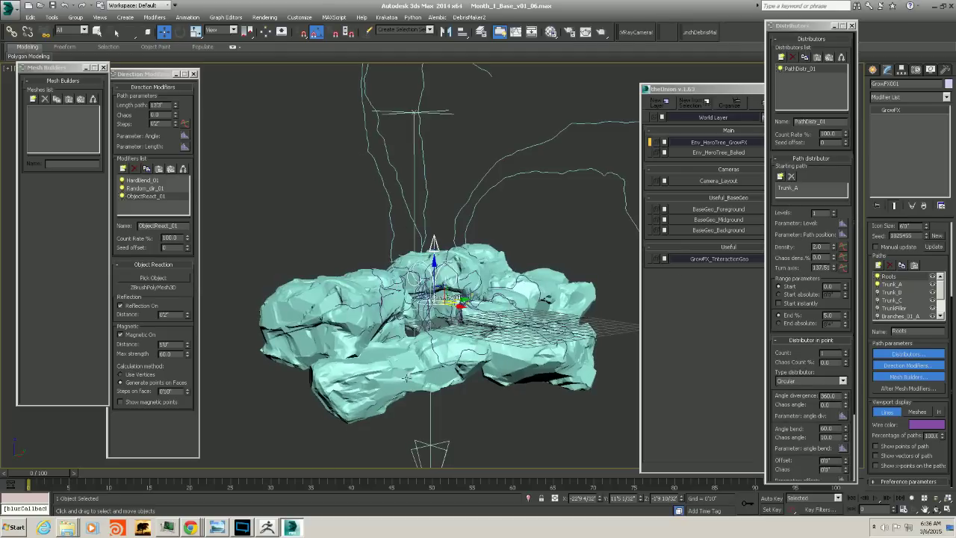
alt+middle_drag(408, 378, 397, 386)
click(32, 99)
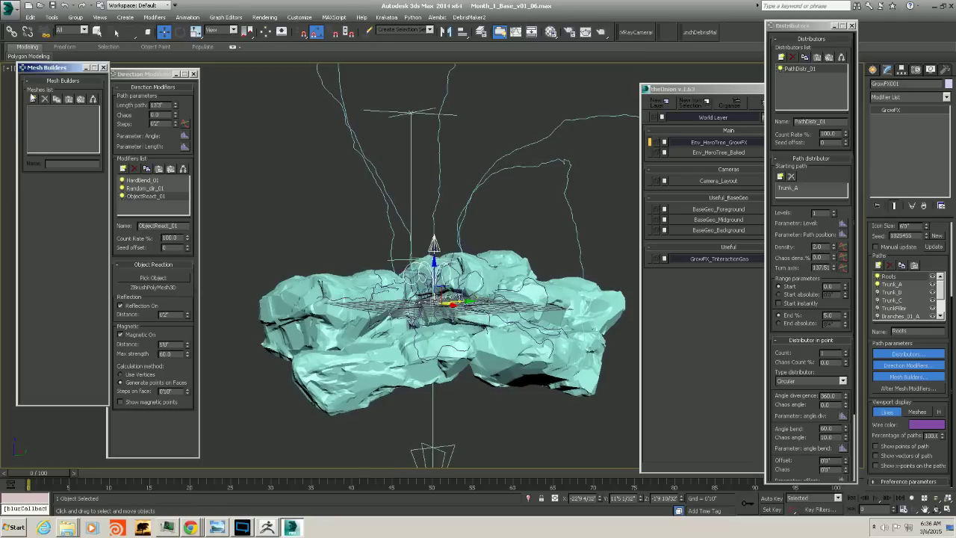
click(427, 230)
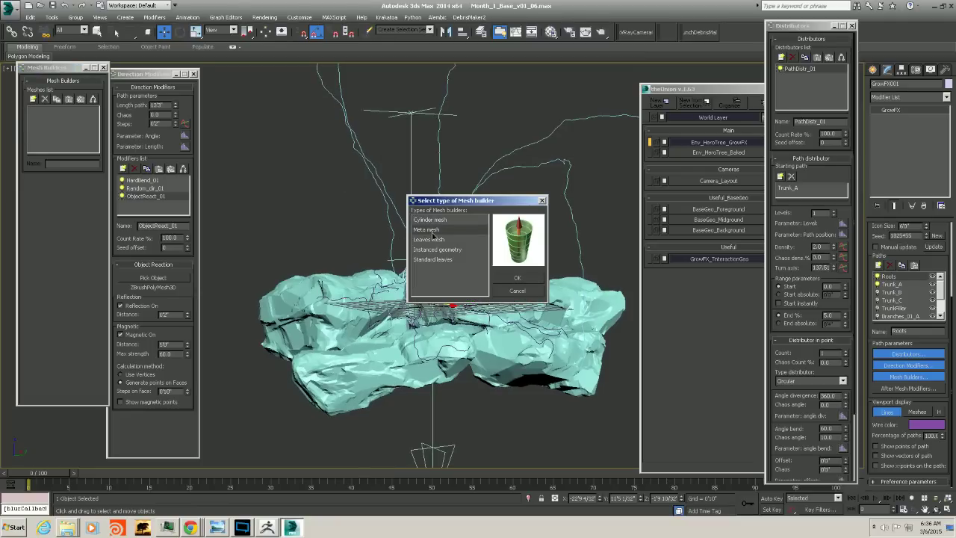
click(517, 278)
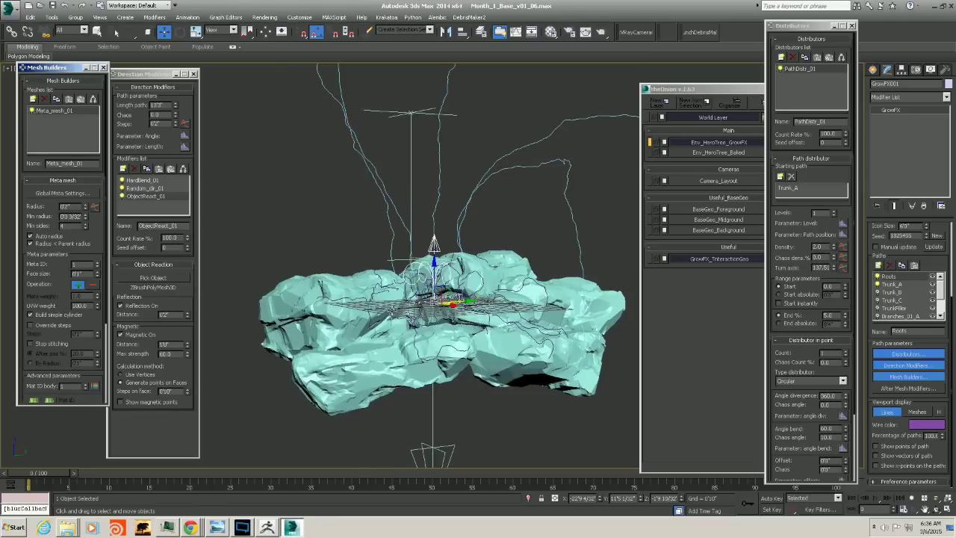
alt+middle_drag(390, 313, 398, 319)
alt+middle_drag(463, 359, 434, 343)
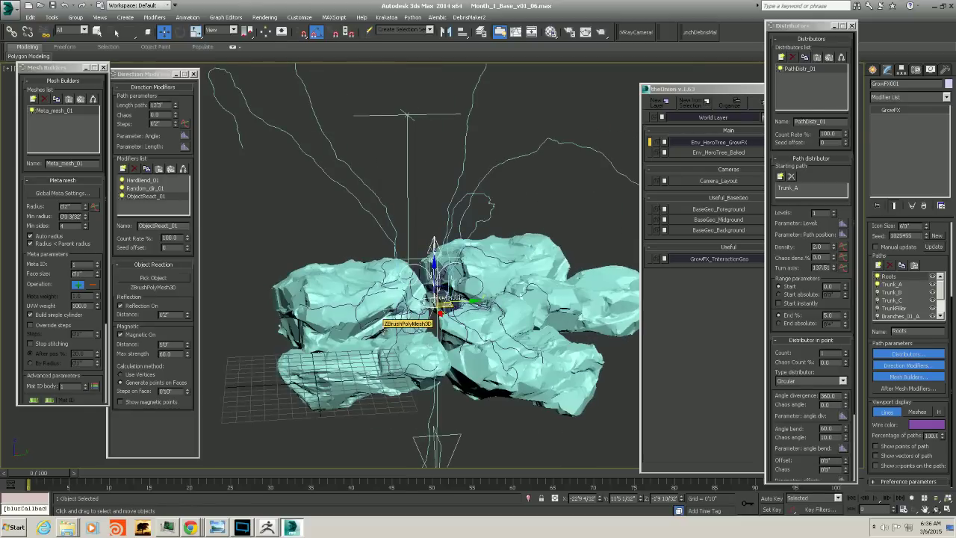
alt+middle_drag(445, 306, 429, 328)
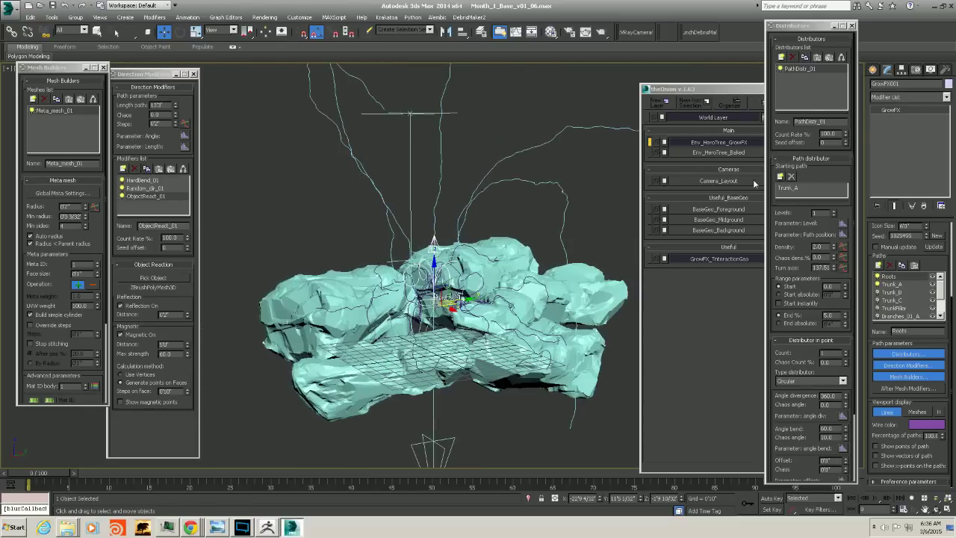
Set the Roots Meta mesh face size to 0'7" and display the meshes to inspect the roots at the trunk base
double_click(77, 274)
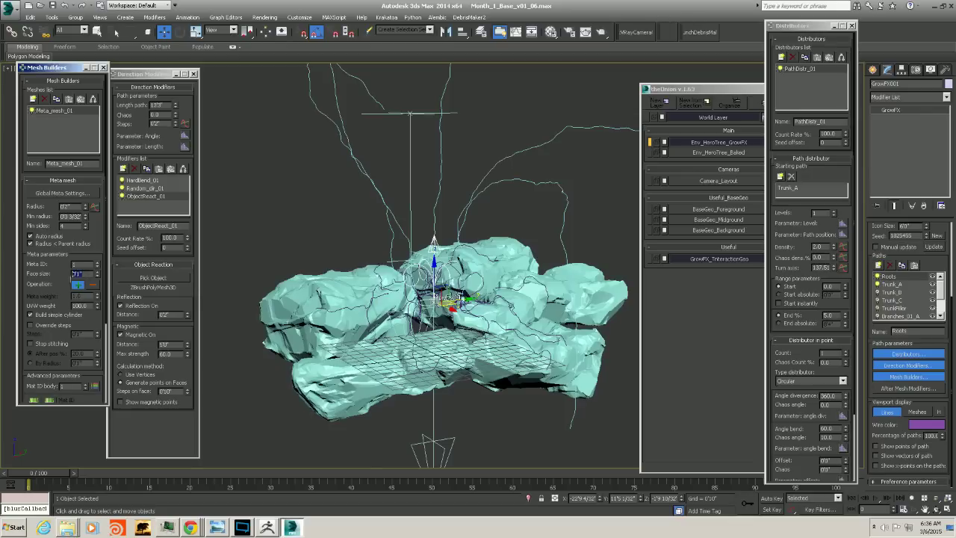
text(1)
drag(88, 235, 81, 266)
click(918, 412)
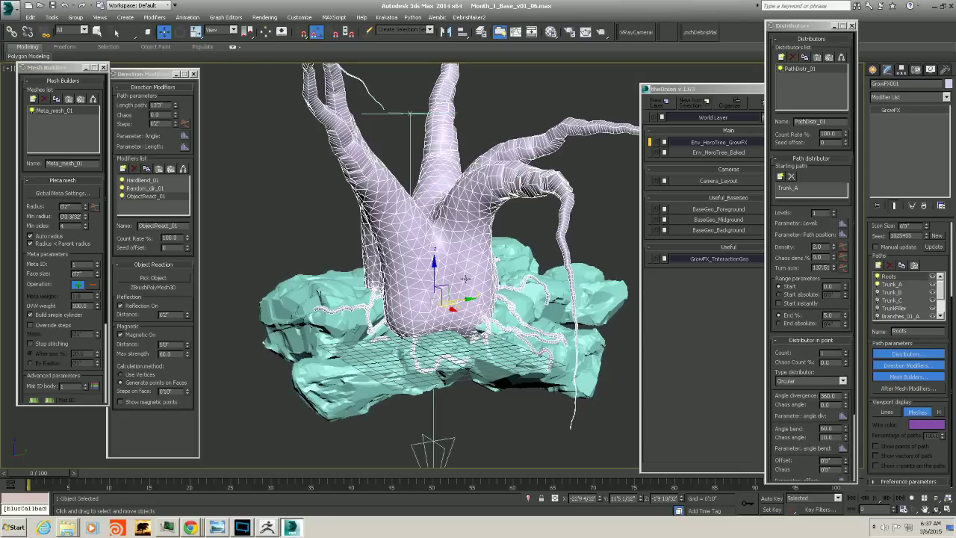
mouse_move(464, 278)
alt+middle_down()
mouse_move(447, 272)
mouse_move(472, 263)
mouse_move(466, 268)
alt+middle_up()
scroll(471, 269, up, 5)
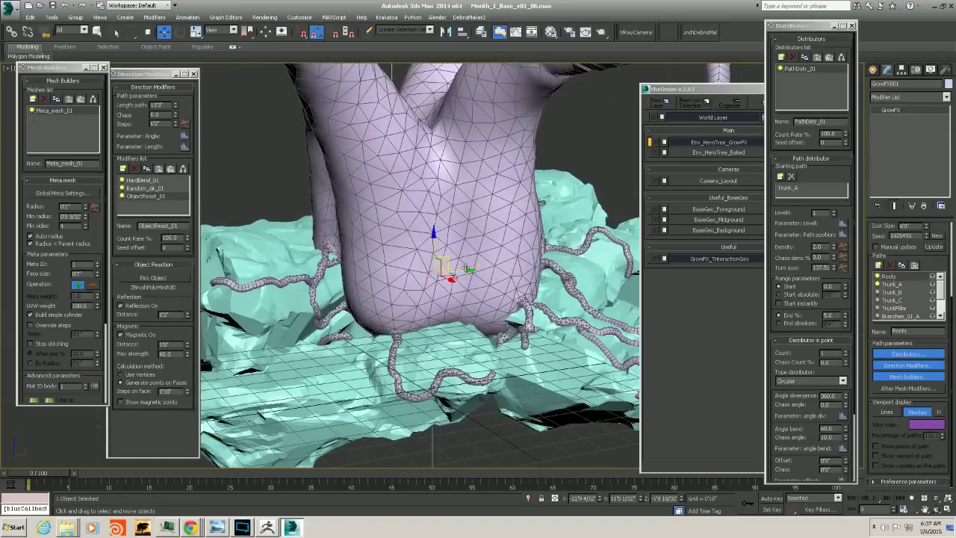
Show the paths as lines and set the start point of the Roots Meta mesh radius graph to 1.0, fitting the graph to the curve
scroll(465, 267, down, 10)
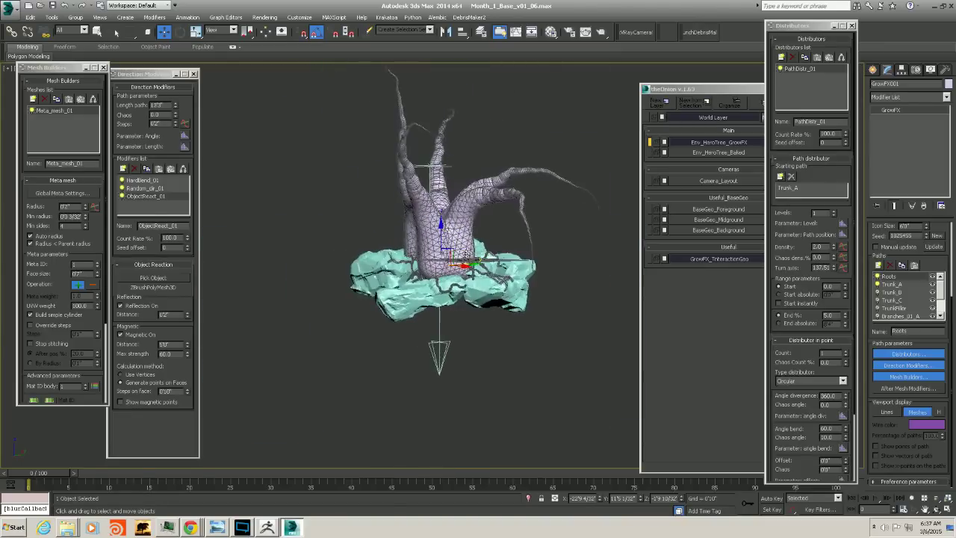
scroll(464, 266, up, 8)
scroll(475, 274, down, 3)
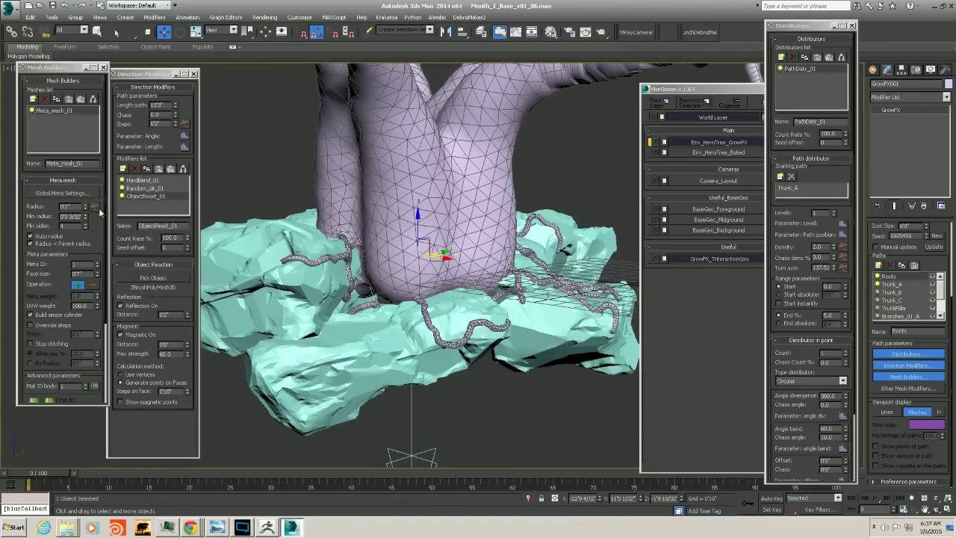
click(887, 412)
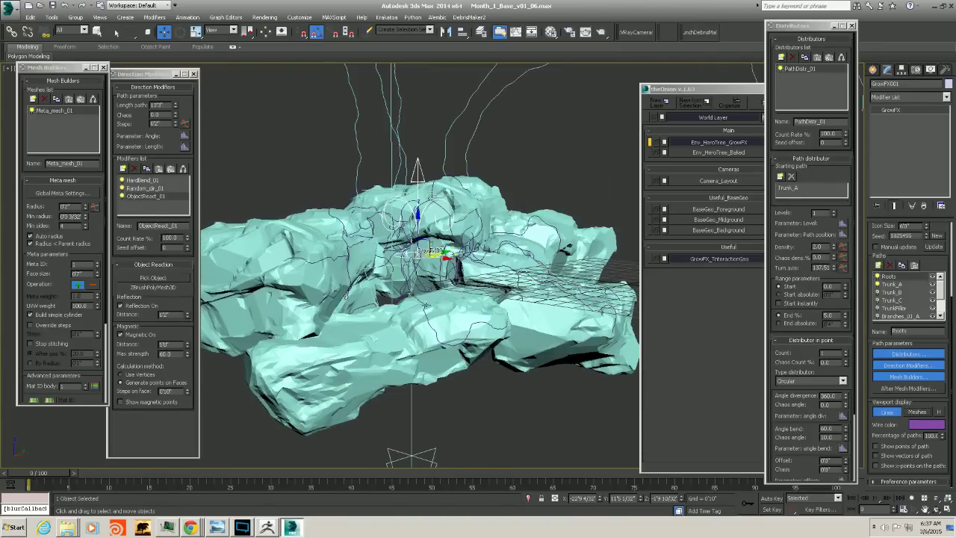
click(95, 206)
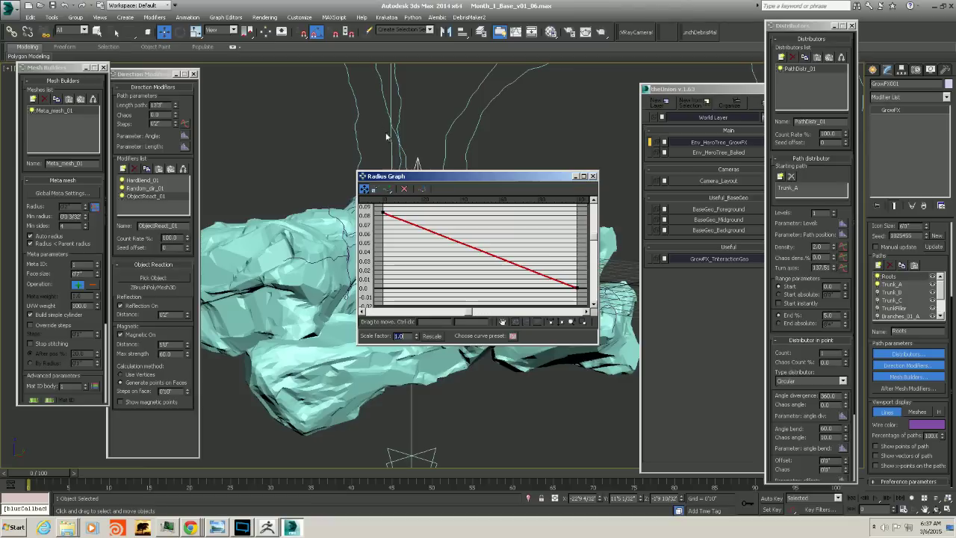
drag(417, 176, 506, 155)
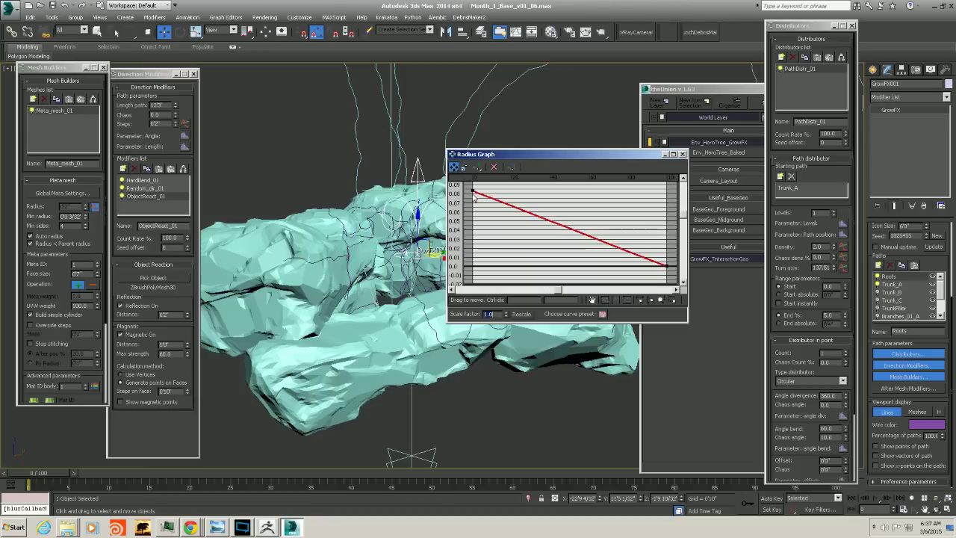
click(473, 191)
drag(566, 300, 506, 303)
text(1)
key(Return)
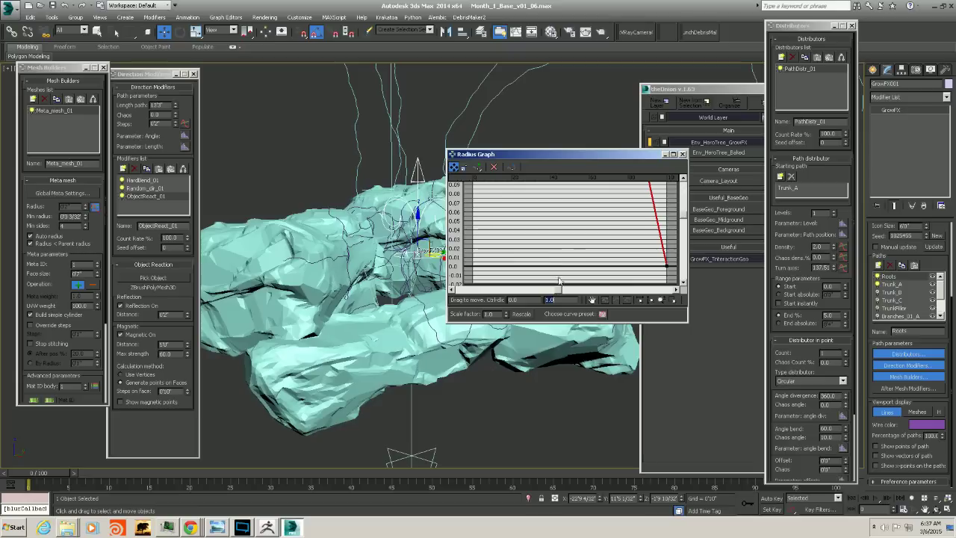
click(625, 300)
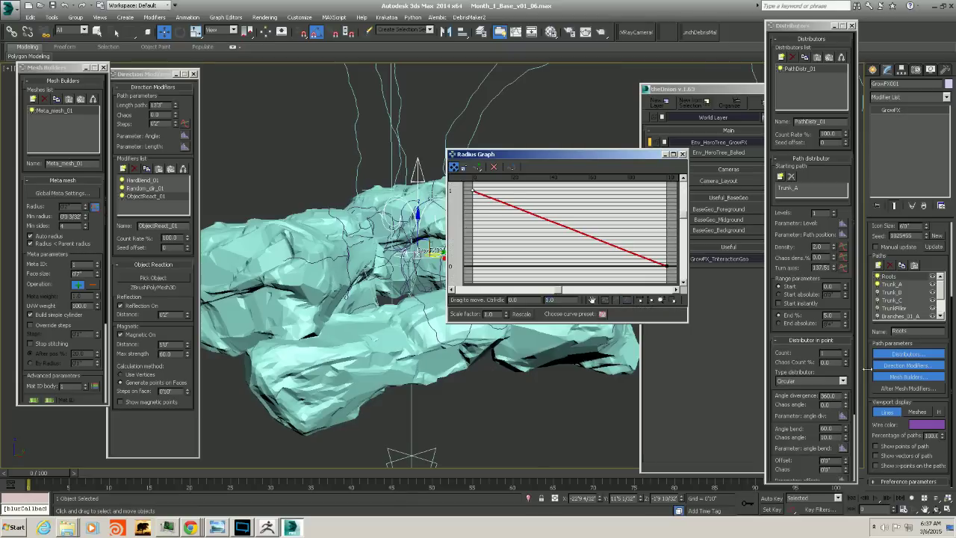
Display the tree as meshes and inspect how the roots join the trunk base from different angles
click(918, 412)
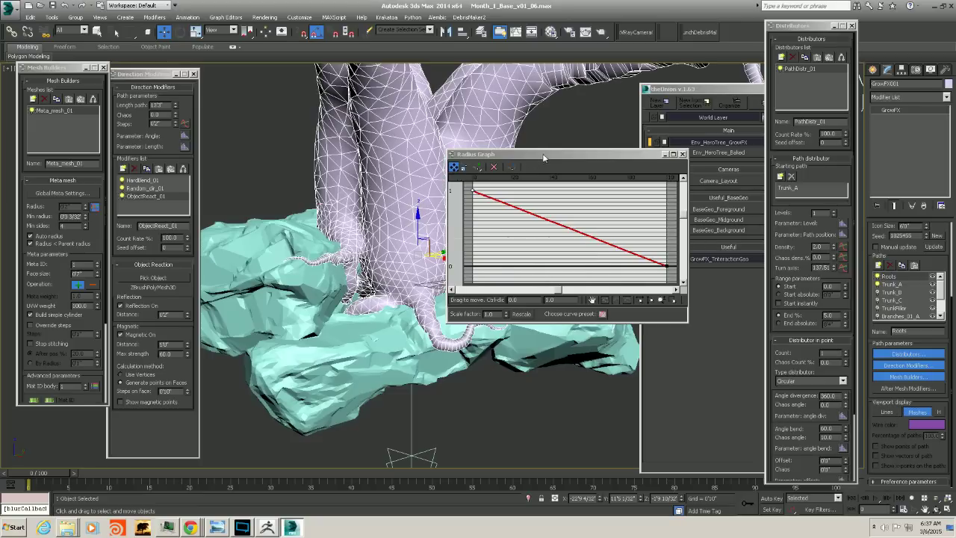
drag(544, 157, 651, 151)
alt+middle_drag(360, 338, 472, 374)
scroll(628, 330, down, 8)
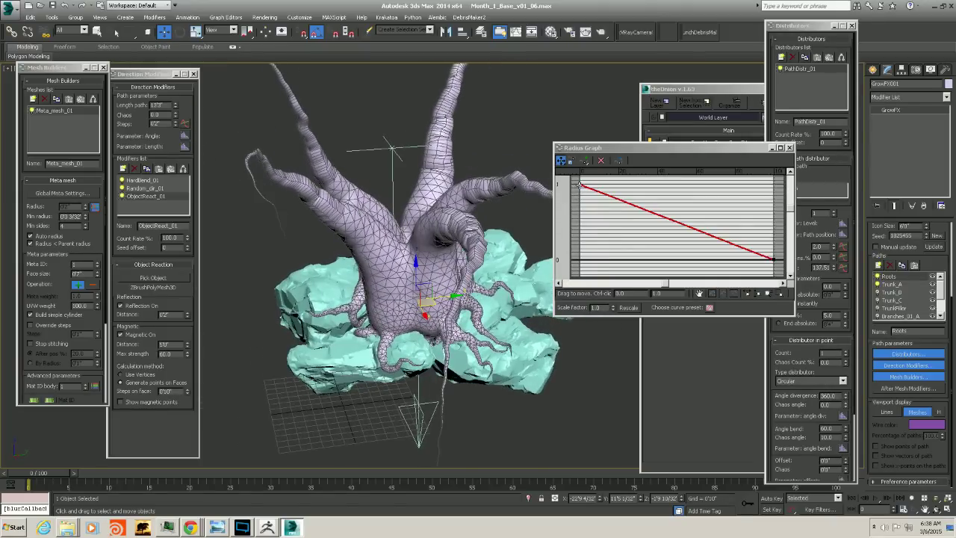
Set the start point of the Roots radius graph to 0.8 and inspect the roots around the trunk base
click(656, 293)
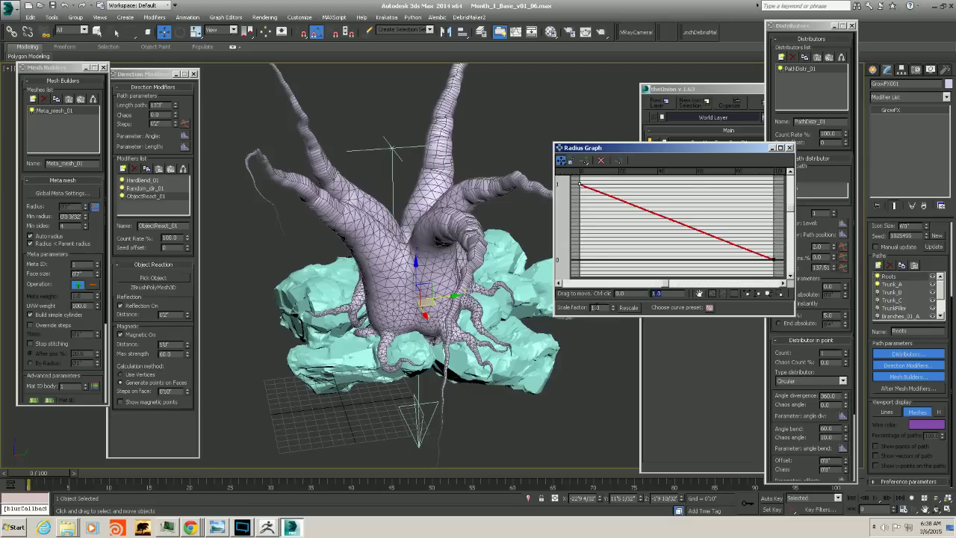
text(0.8)
key(Return)
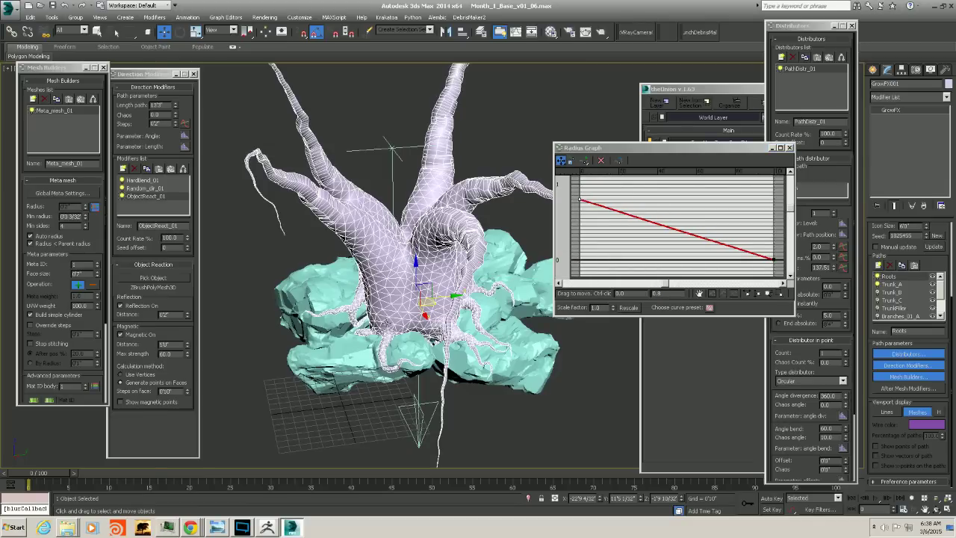
alt+middle_drag(419, 313, 388, 269)
alt+middle_drag(456, 284, 411, 327)
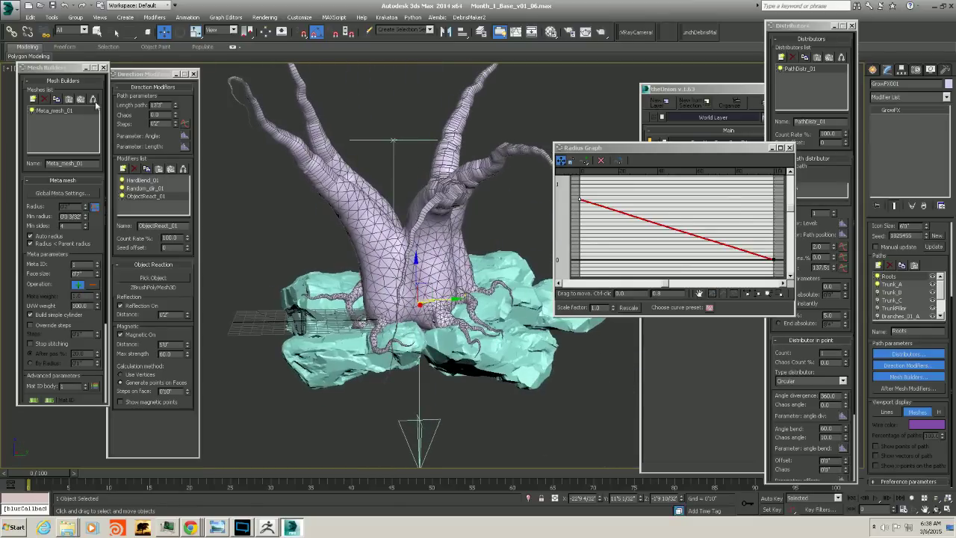
Set the Roots path length to 18'0" and check the extended roots over the rocks
click(133, 113)
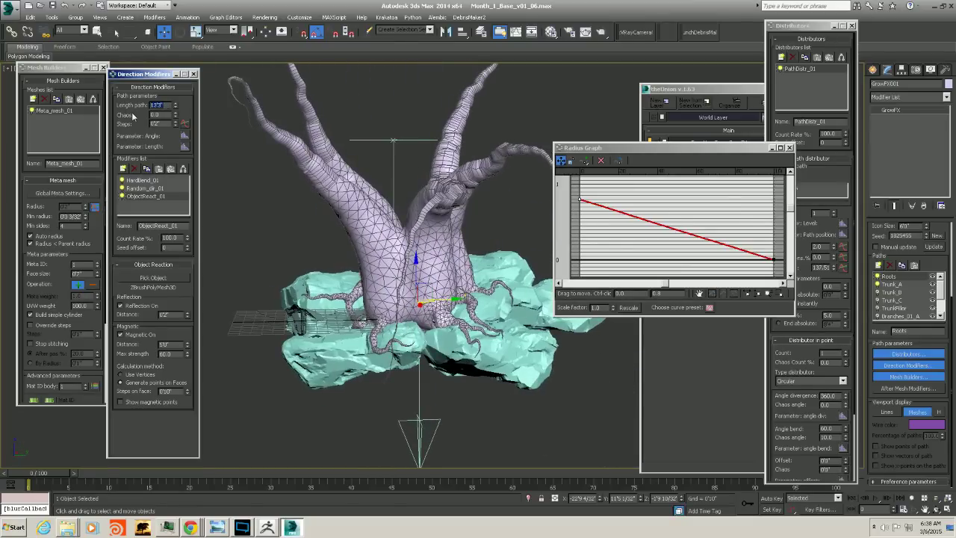
text(1)
key(Return)
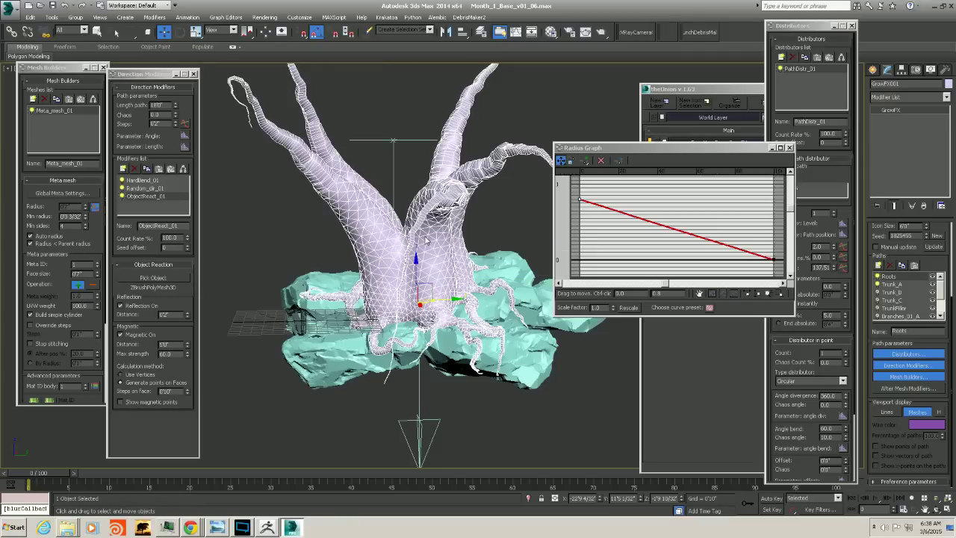
alt+middle_drag(426, 239, 476, 294)
Display the tree as lines and set the Roots path length chaos to 20
click(918, 413)
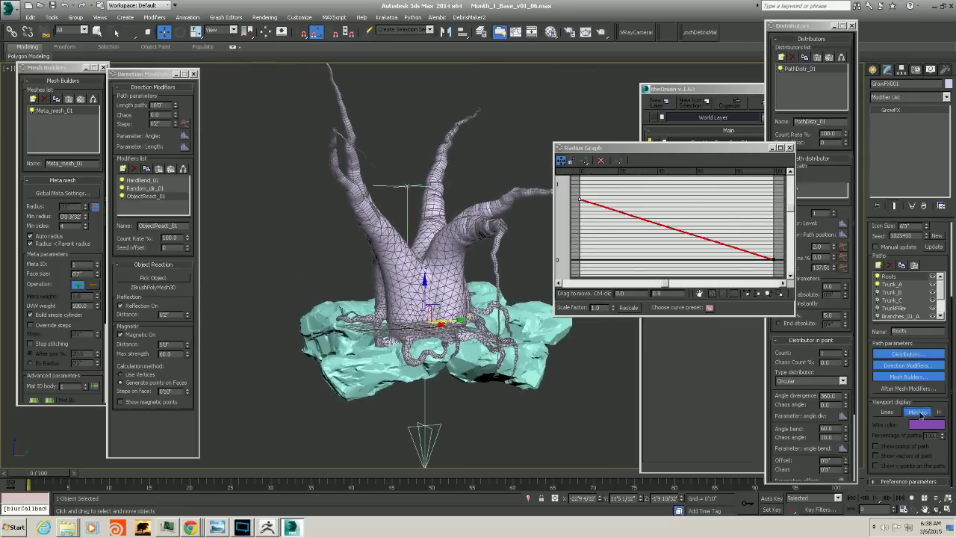
alt+middle_drag(446, 348, 407, 353)
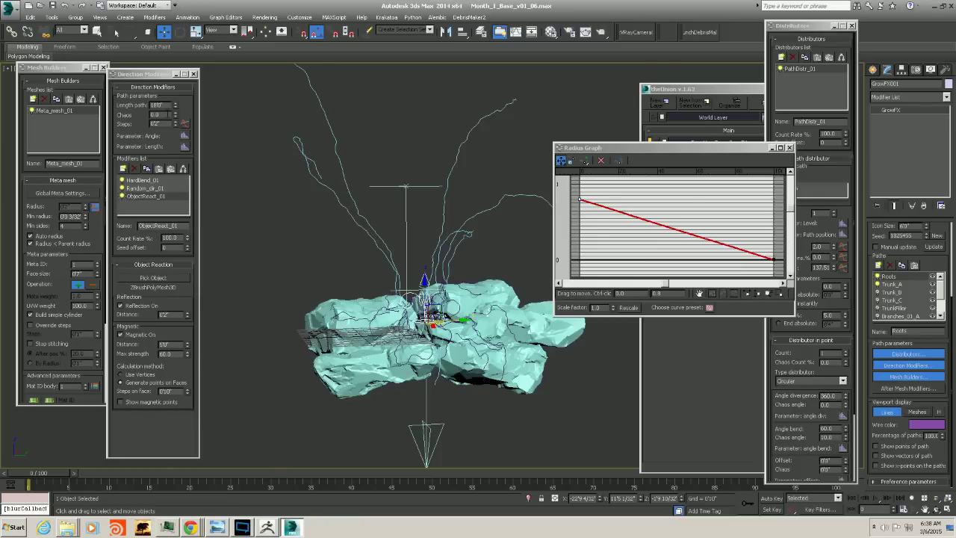
click(160, 114)
text(40)
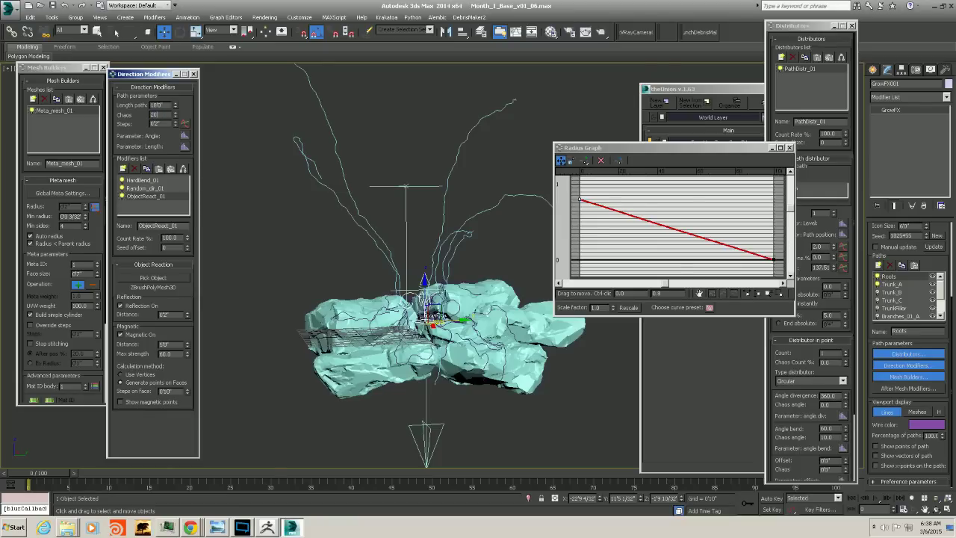
key(Return)
middle_drag(355, 333, 404, 329)
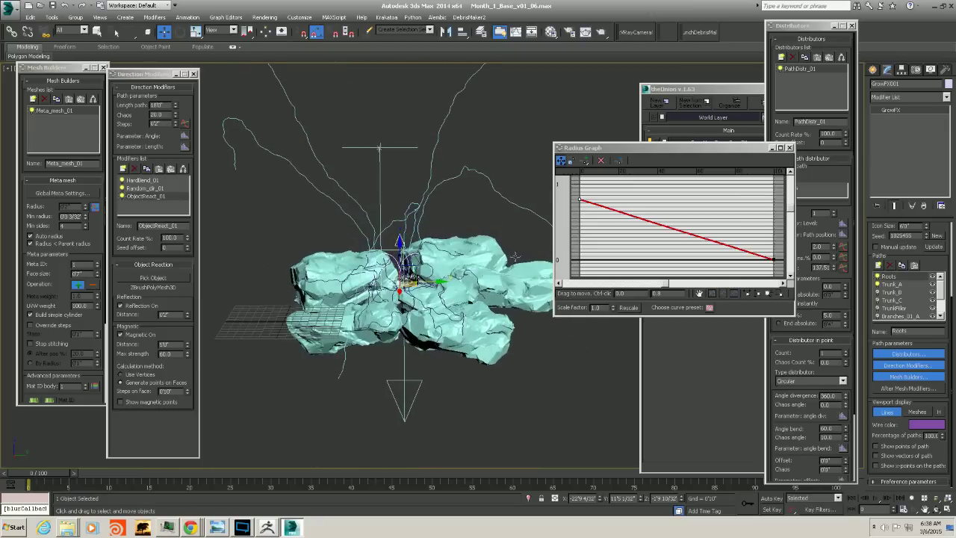
Set the Roots path distributor density to 3.0 and inspect the root lines around the rocks
click(822, 275)
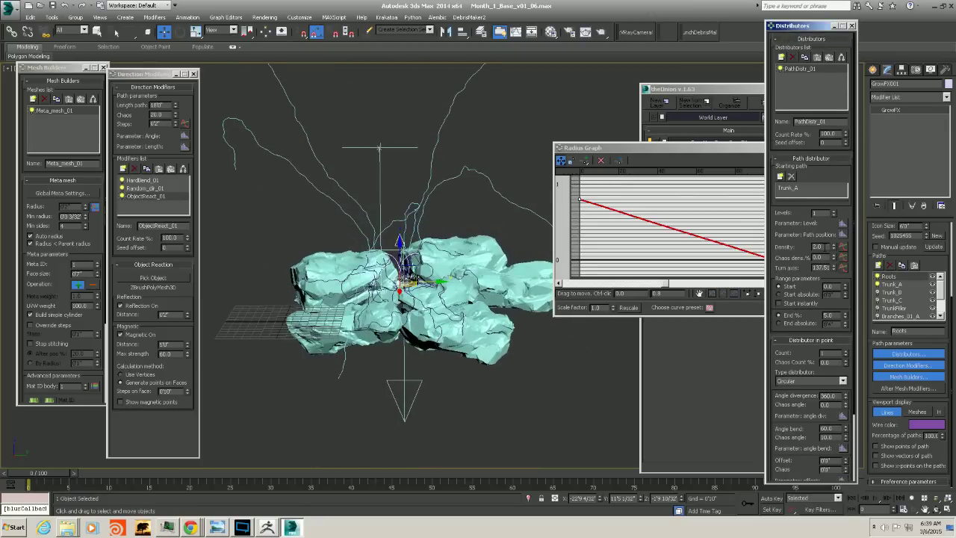
text(3)
key(Return)
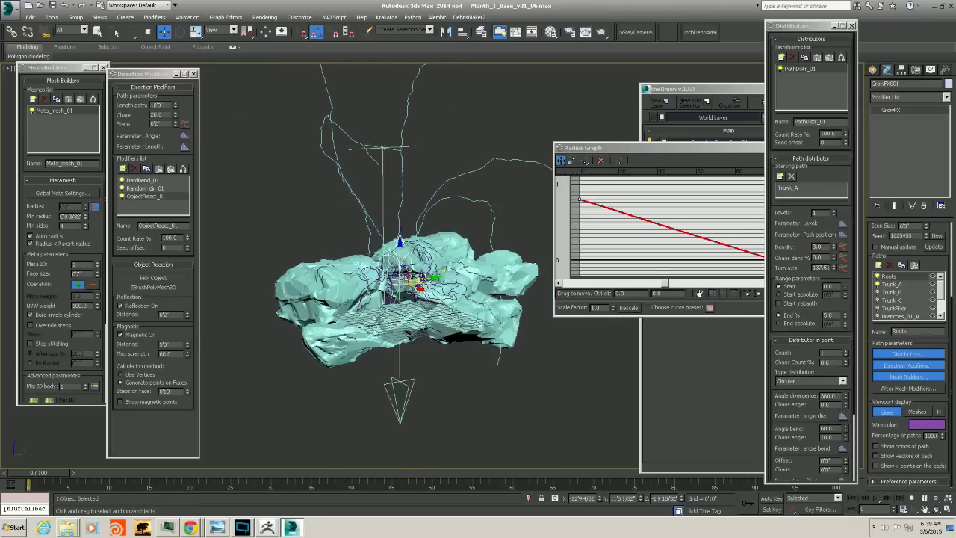
scroll(406, 294, up, 5)
mouse_move(405, 295)
alt+middle_down()
mouse_move(431, 290)
mouse_move(413, 290)
alt+middle_up()
scroll(431, 290, down, 3)
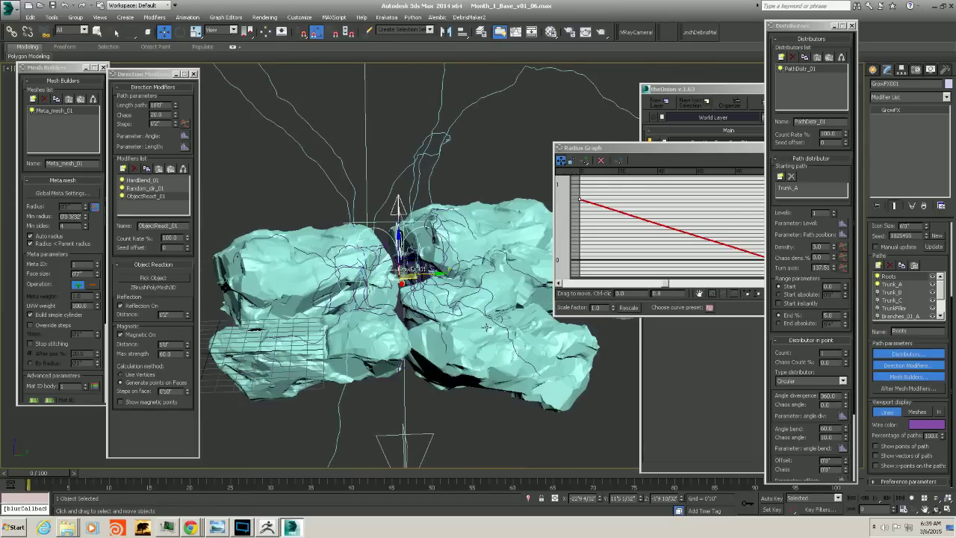
alt+middle_drag(443, 345, 452, 370)
alt+middle_drag(419, 313, 433, 359)
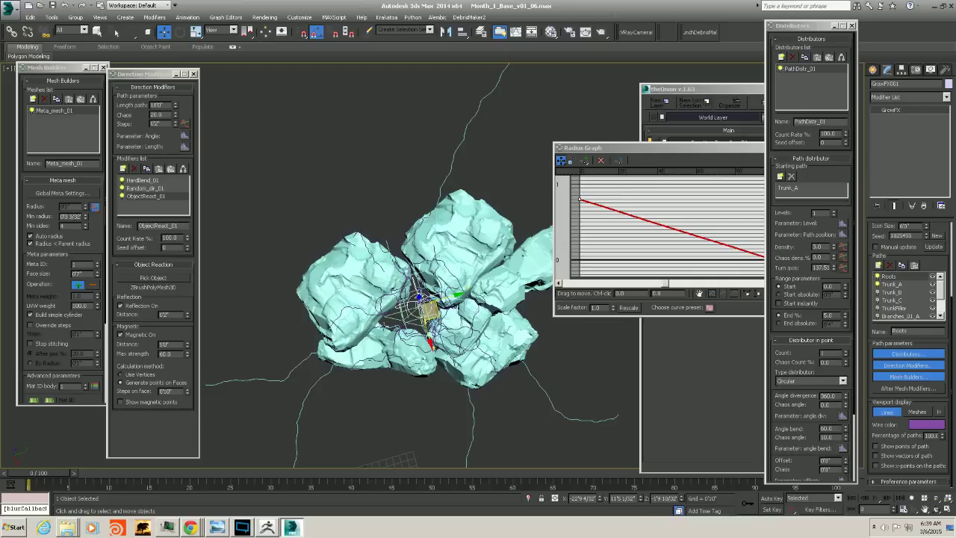
scroll(939, 295, down, 2)
Copy the Vector_dir_01 direction modifier from Trunk_A and paste it into the Roots path's modifiers
click(902, 300)
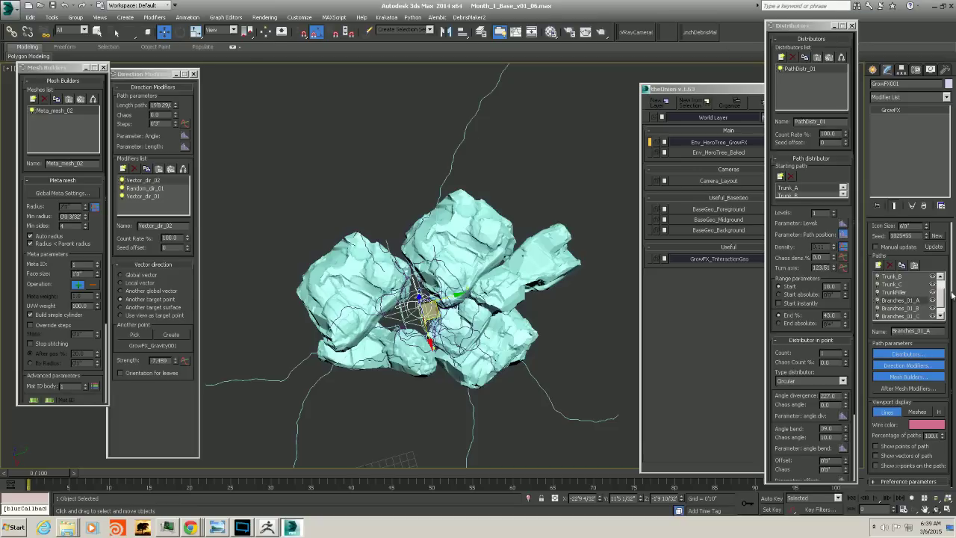
scroll(942, 303, up, 1)
click(896, 287)
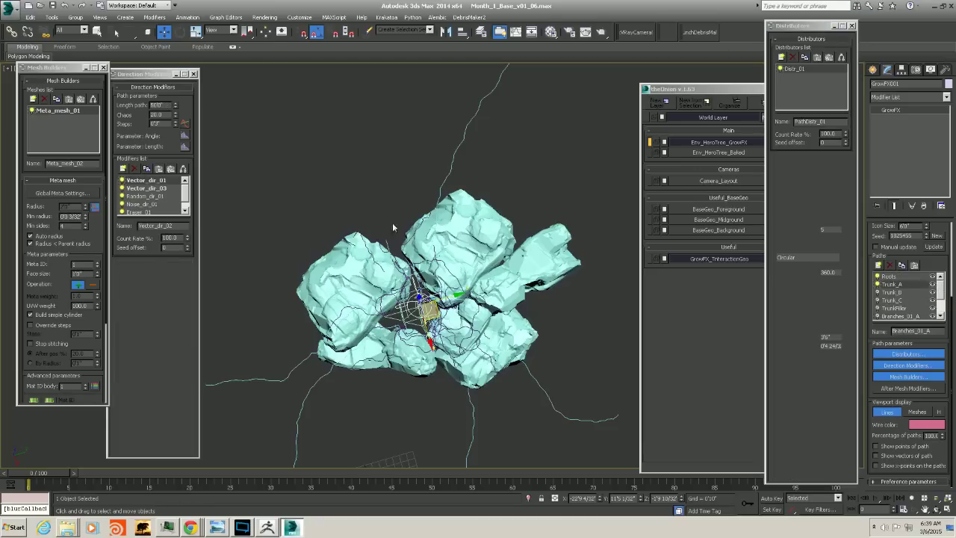
click(151, 181)
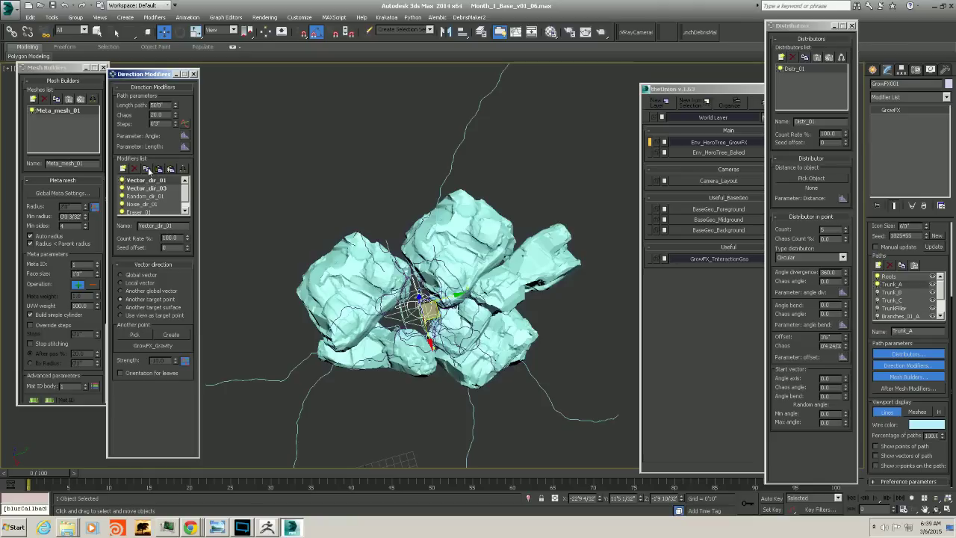
click(889, 277)
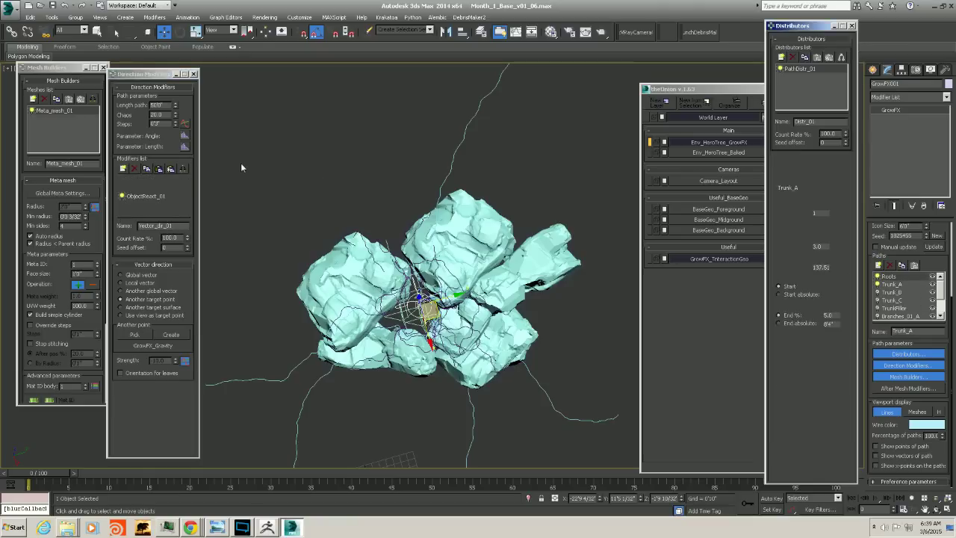
click(146, 188)
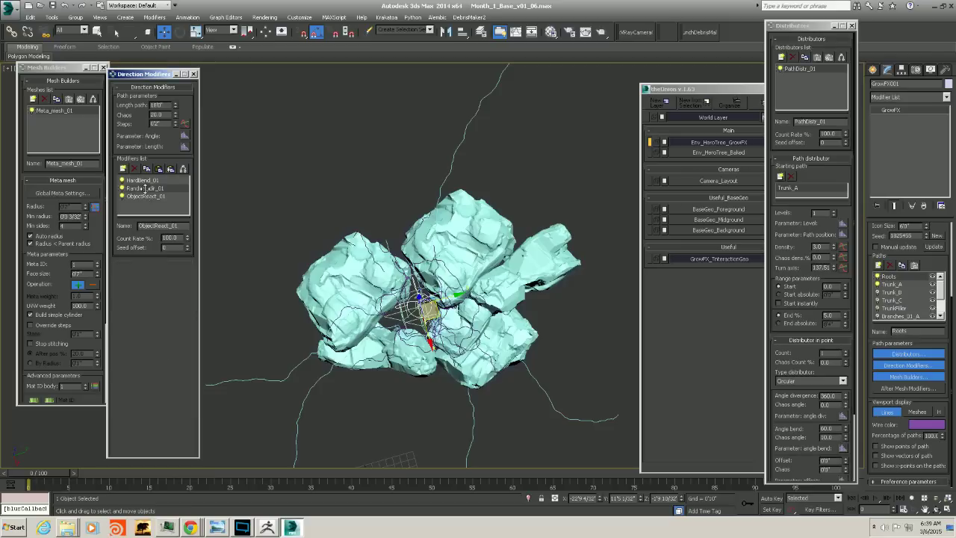
click(159, 170)
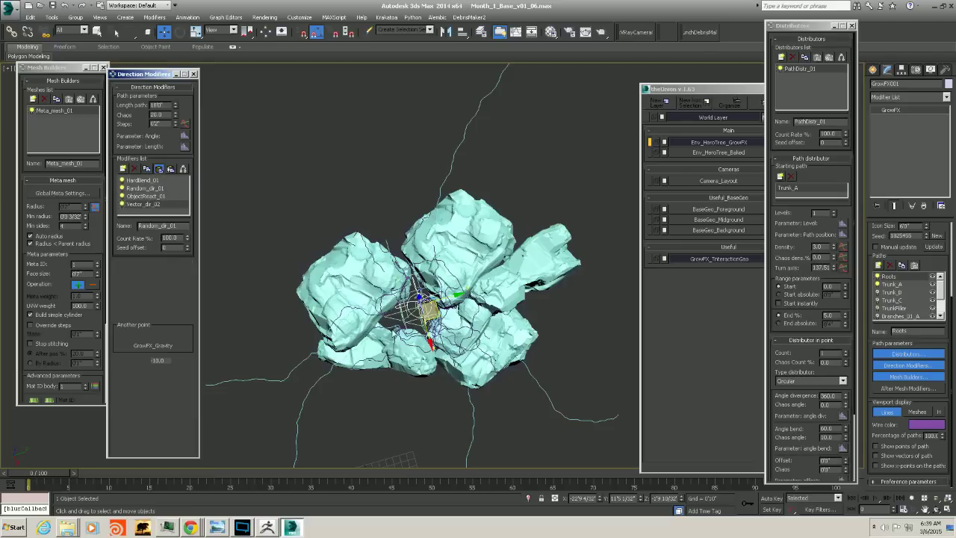
Move the pasted vector direction modifier directly below HardBend_01 in the Roots modifier order and check the root lines
alt+middle_drag(297, 210, 479, 189)
alt+middle_drag(460, 301, 458, 321)
scroll(458, 321, up, 5)
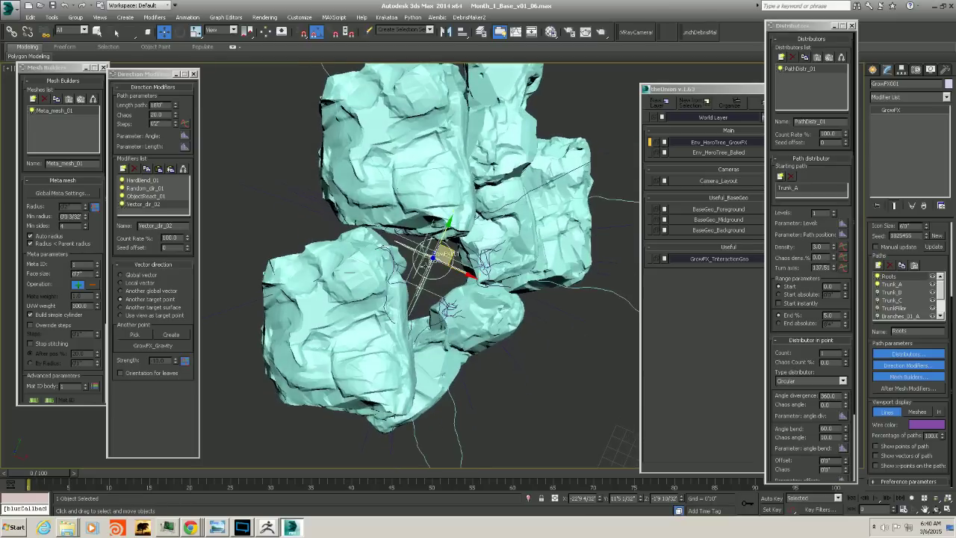
alt+middle_drag(448, 313, 404, 227)
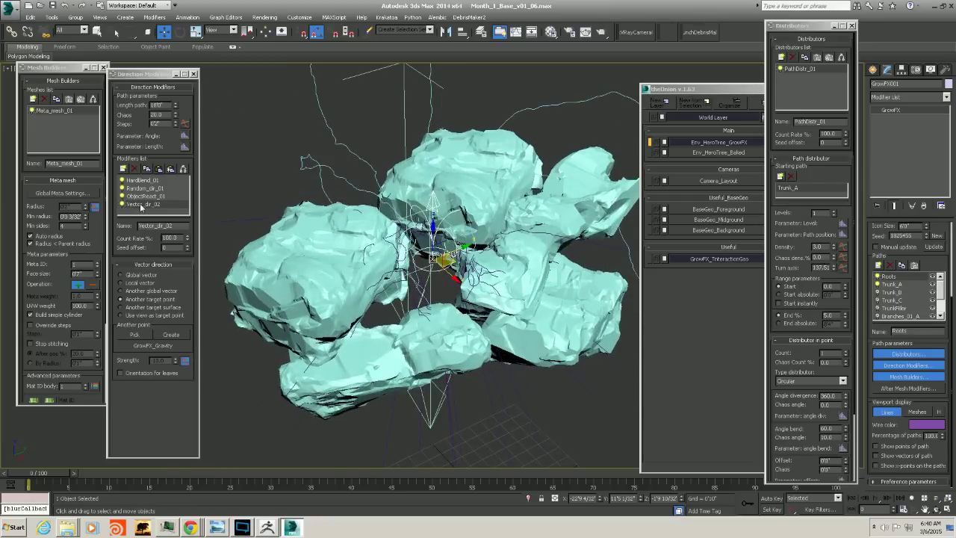
drag(139, 207, 138, 189)
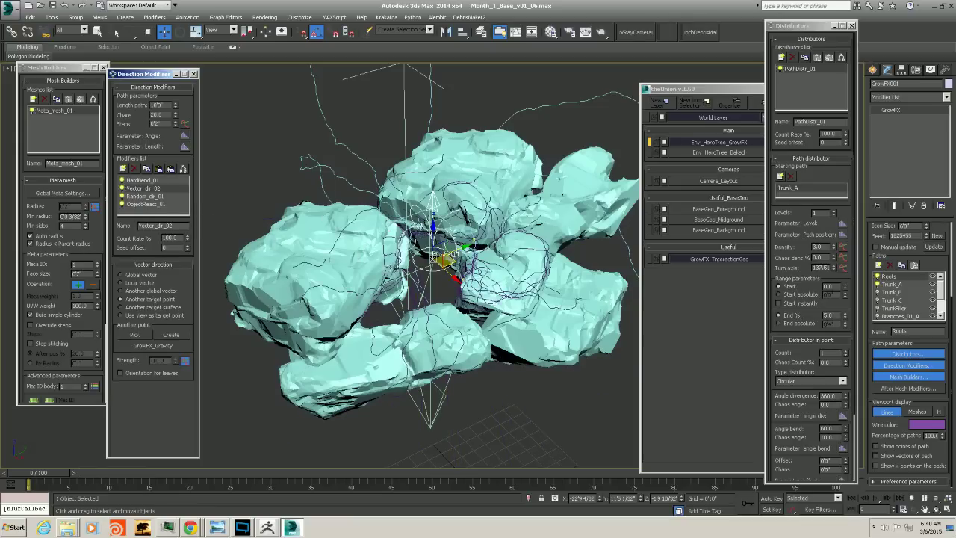
alt+middle_drag(446, 260, 416, 246)
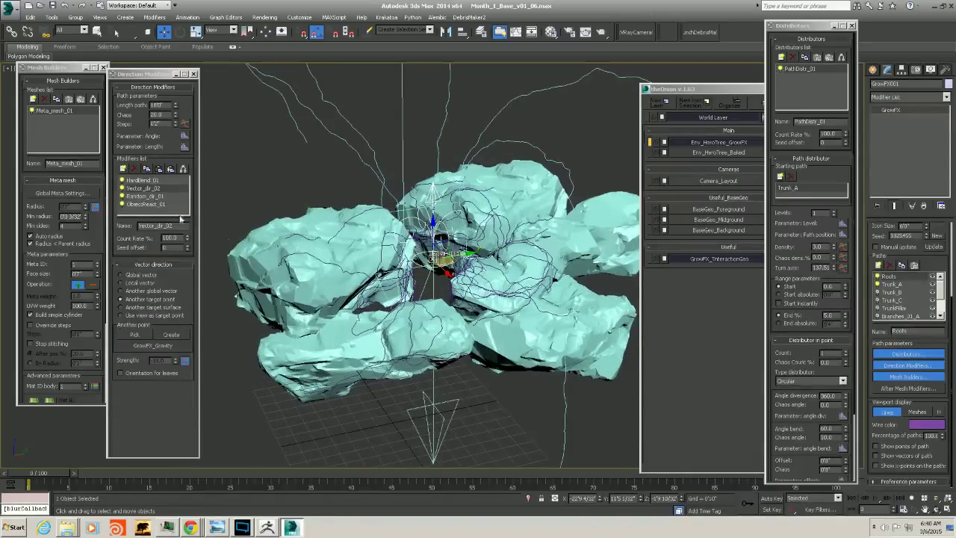
Show the ObjectReact_01 settings of the Roots path and inspect the root lines in the gap between the rocks
click(145, 204)
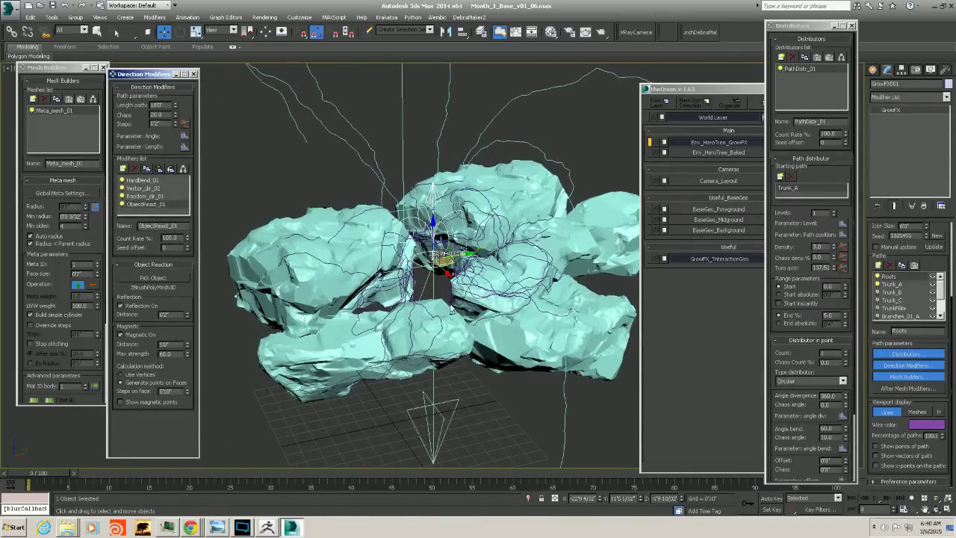
alt+middle_drag(448, 246, 441, 284)
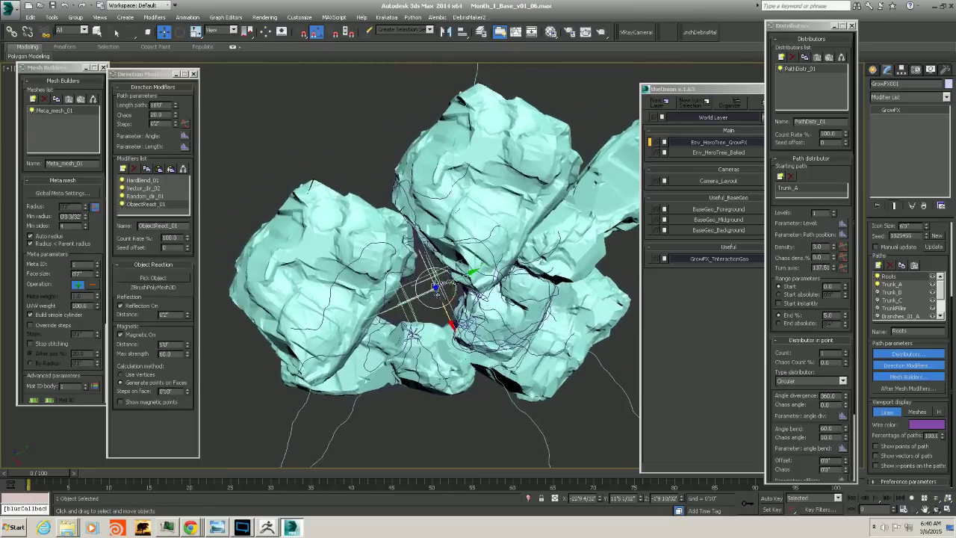
scroll(436, 283, up, 3)
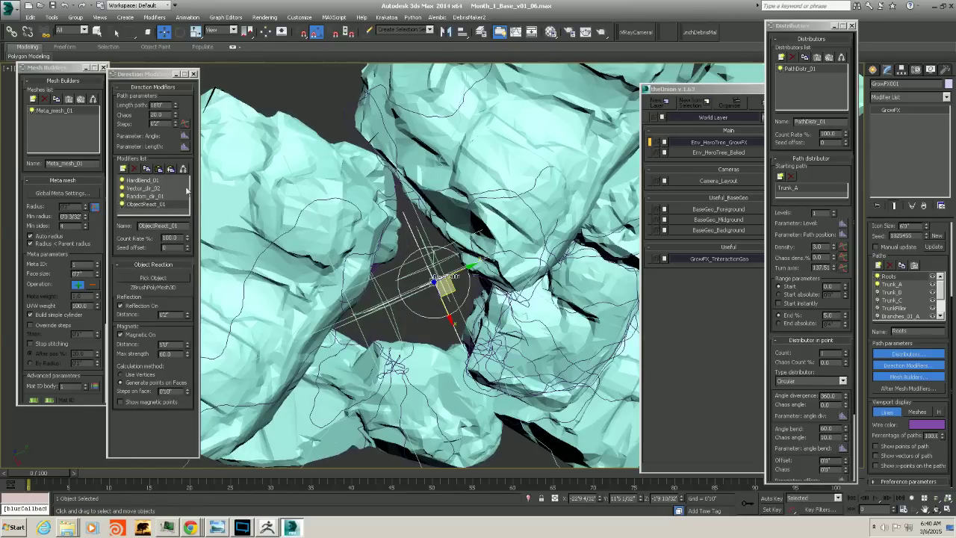
Select the Trunk_A path and display the tree as meshes, checking how the roots join the trunk
scroll(417, 295, down, 4)
alt+middle_drag(417, 295, 420, 238)
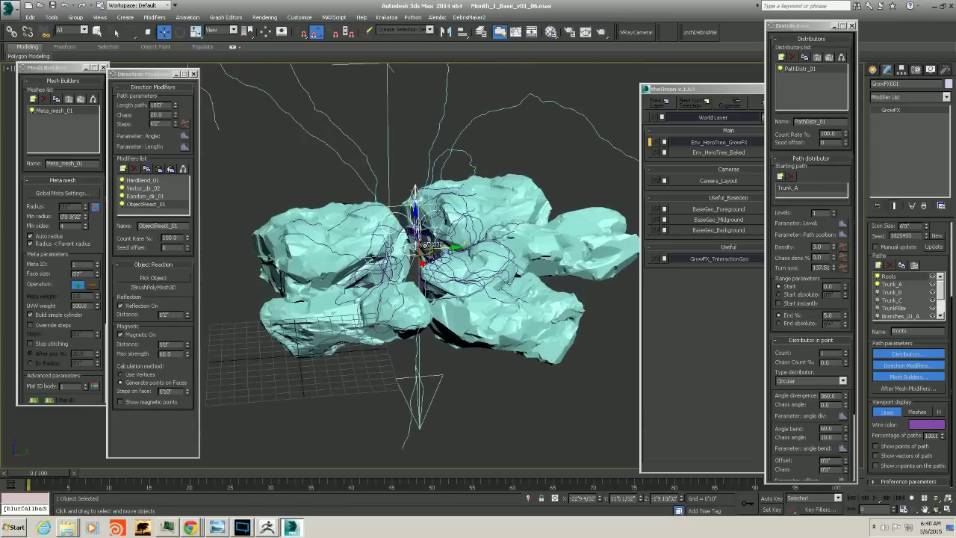
click(890, 284)
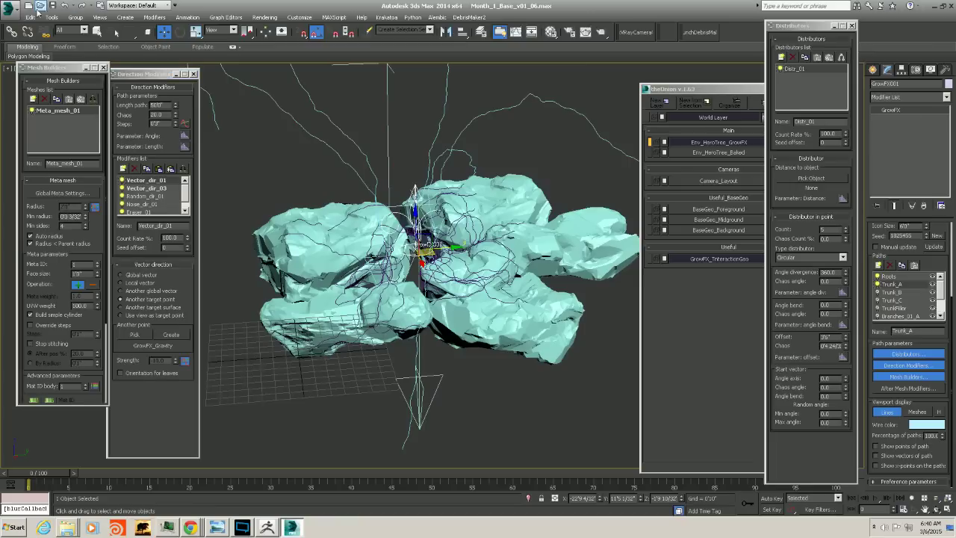
click(10, 11)
click(30, 96)
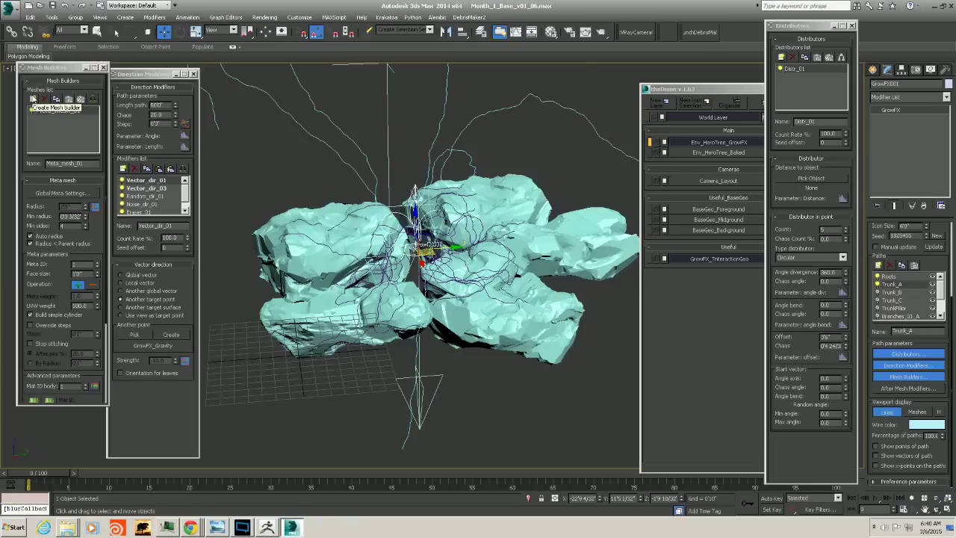
alt+middle_drag(431, 253, 432, 308)
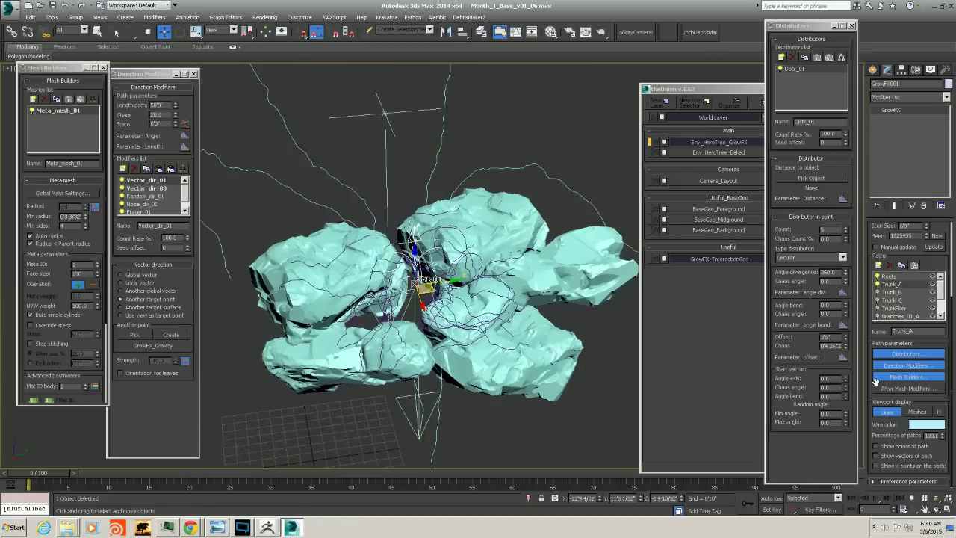
click(917, 412)
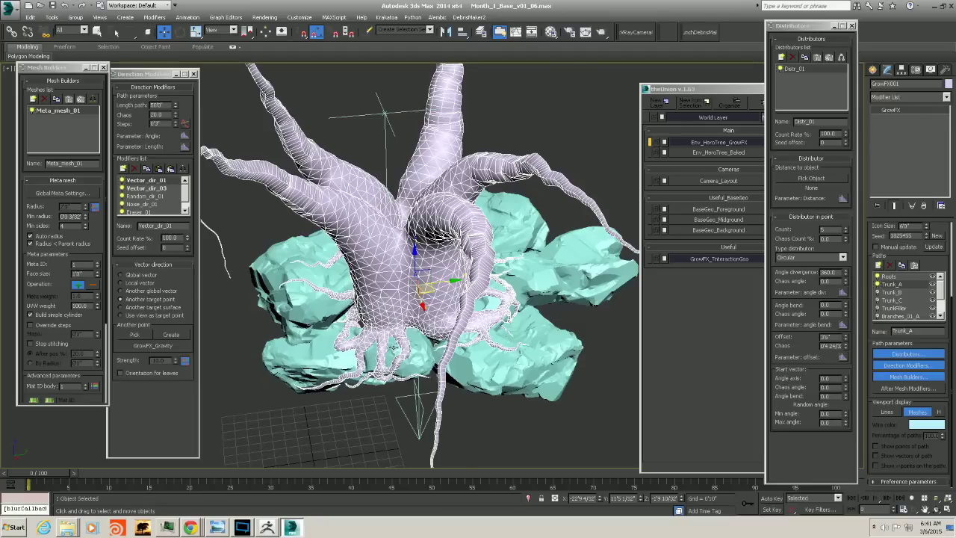
alt+middle_drag(419, 298, 457, 298)
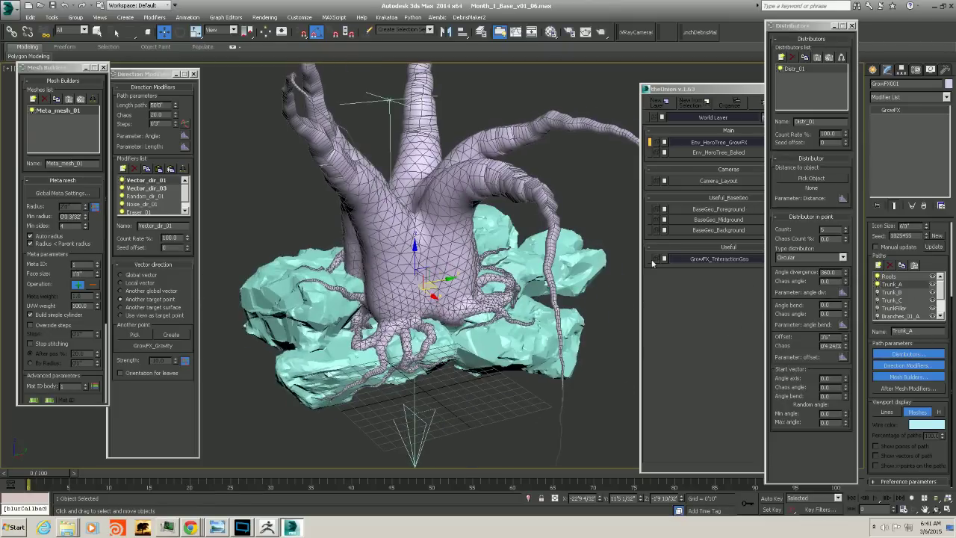
Select the Roots path and set the first point of its meta mesh radius graph to 1.5
click(891, 276)
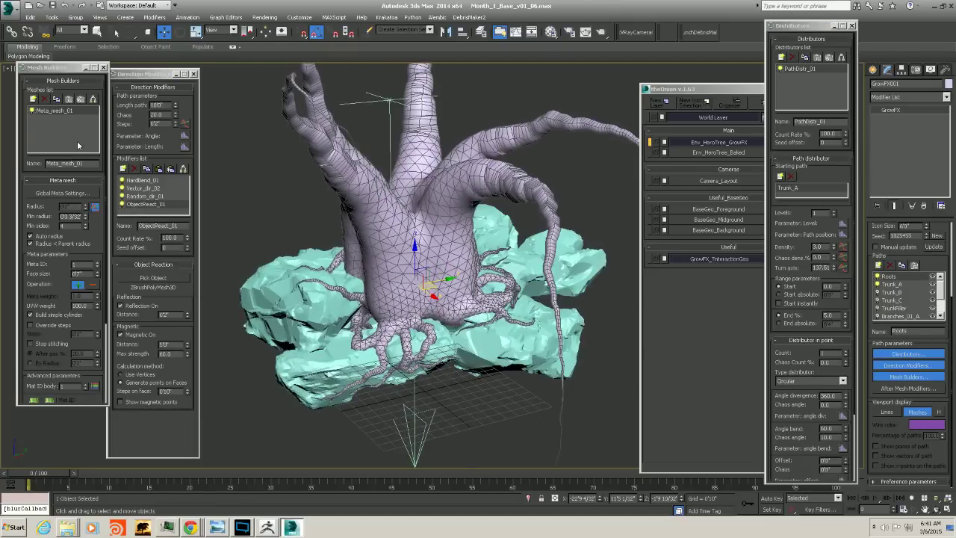
click(95, 213)
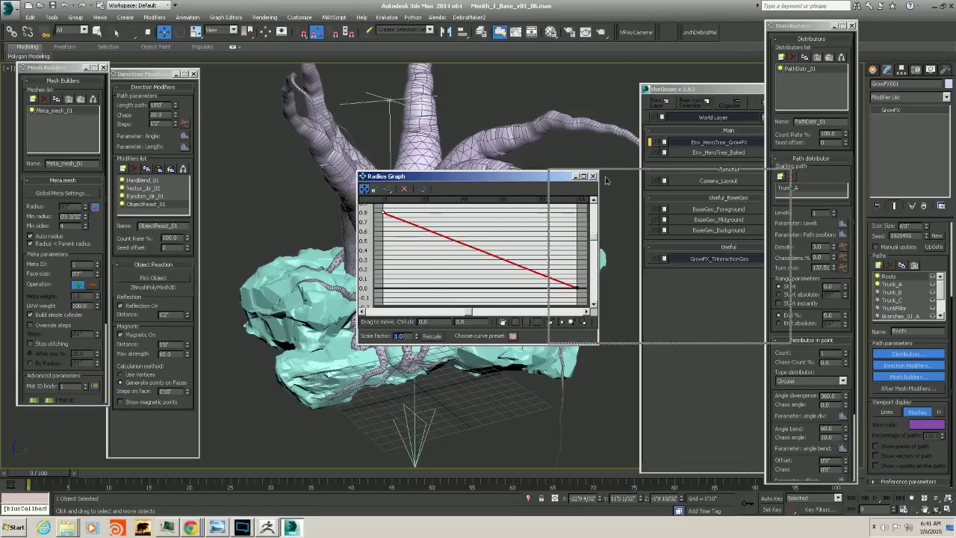
drag(403, 174, 683, 173)
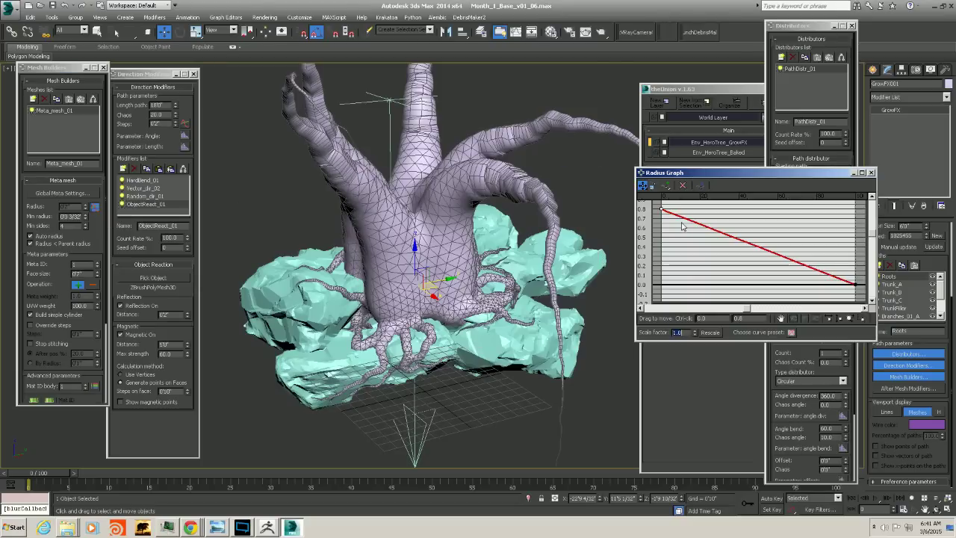
click(741, 319)
text(1.5)
key(Return)
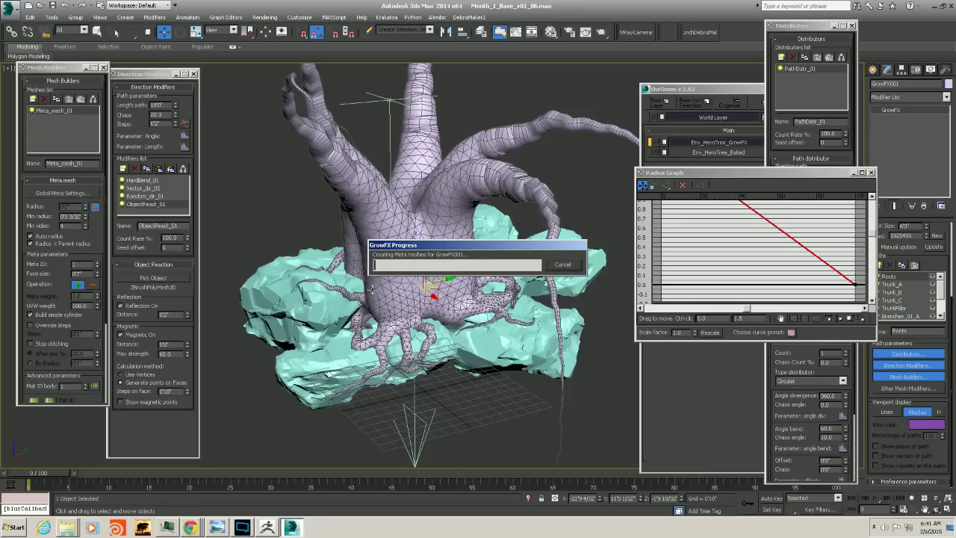
Examine the thickness of the root meshes around the trunk base and rocks from several angles, then close the radius graph
alt+middle_drag(431, 309, 393, 323)
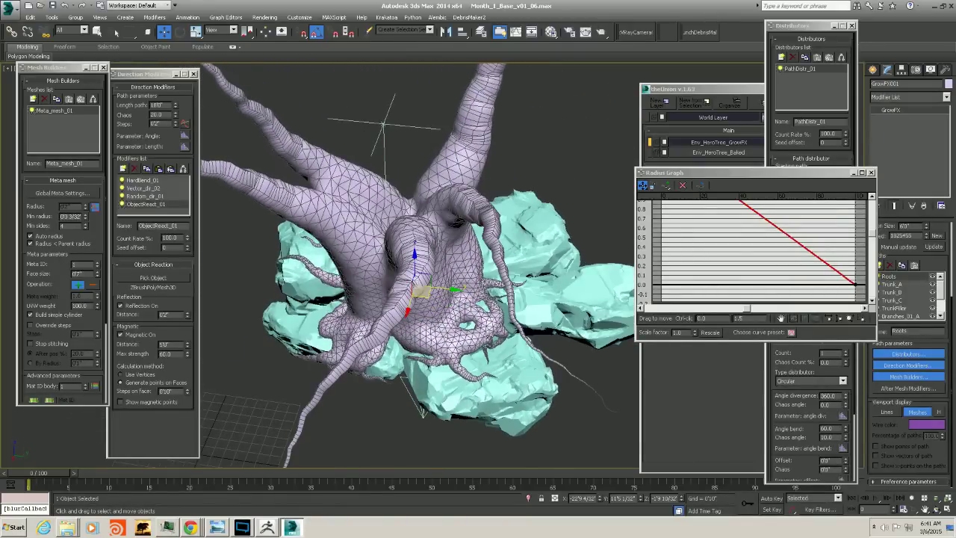
alt+middle_drag(451, 351, 482, 312)
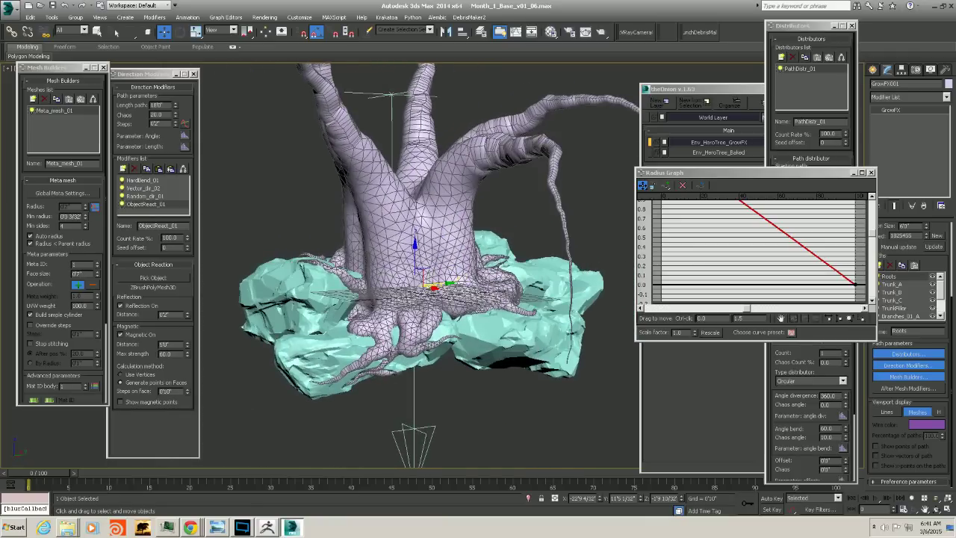
alt+middle_drag(429, 329, 422, 326)
scroll(422, 326, up, 6)
scroll(453, 266, down, 4)
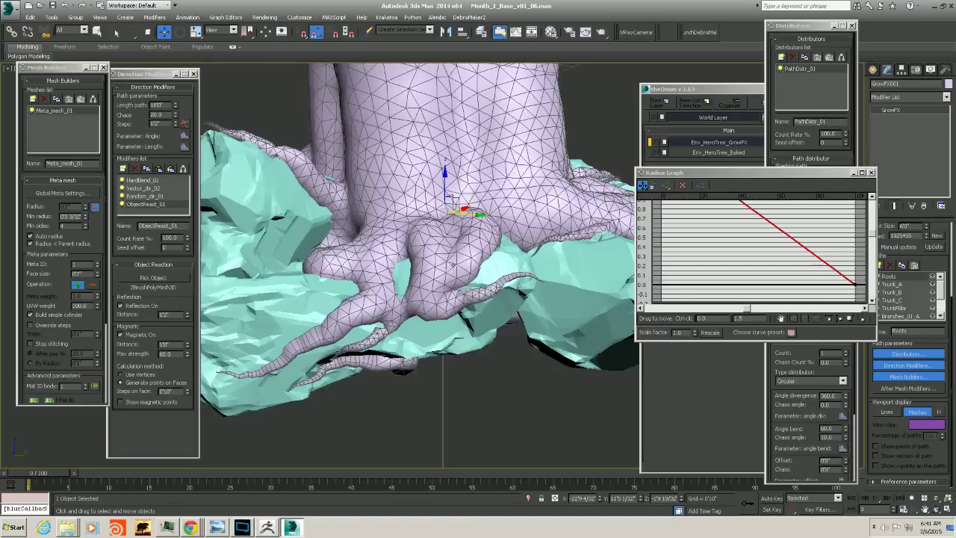
alt+middle_drag(453, 265, 697, 276)
scroll(456, 304, down, 4)
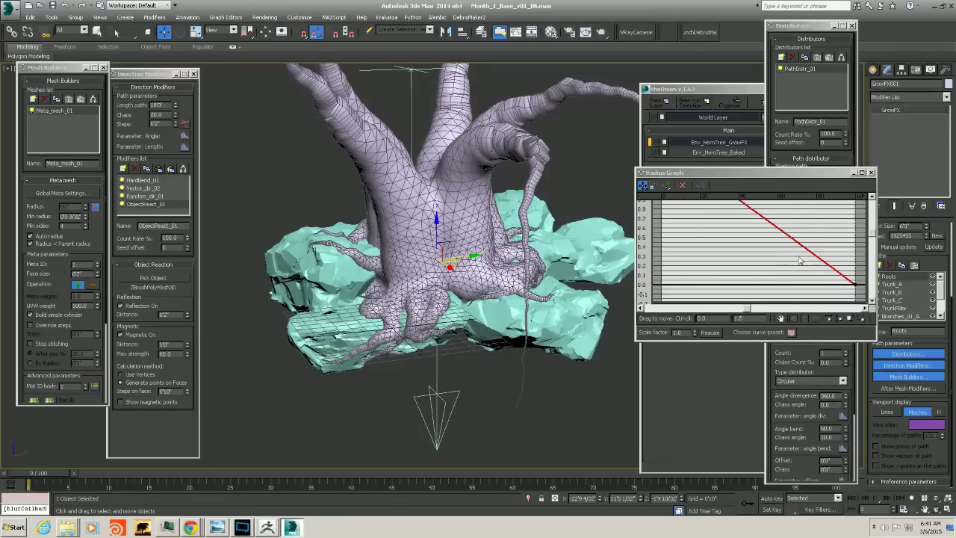
drag(836, 173, 789, 164)
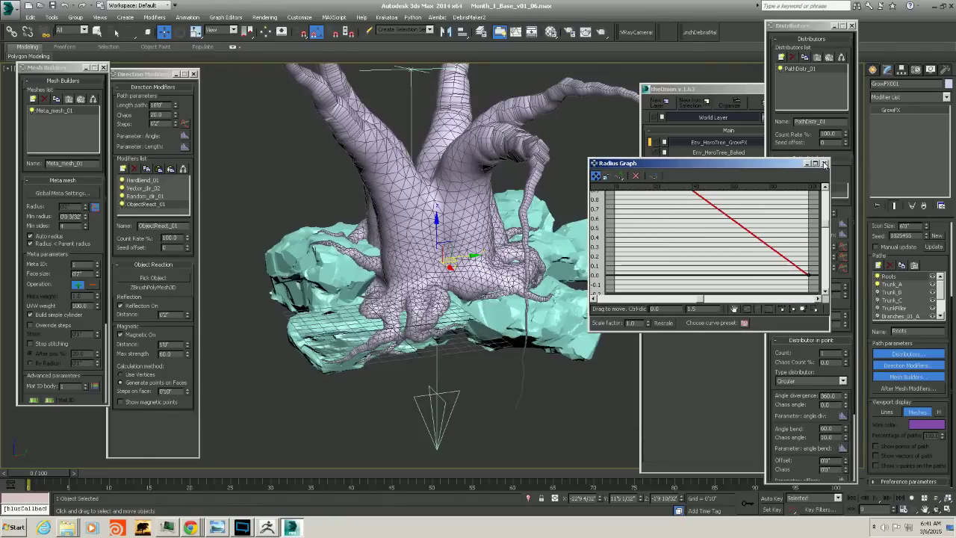
click(825, 164)
Set the range end of the Roots path distributor to 6% and check the root meshes at the trunk base
drag(807, 248, 807, 207)
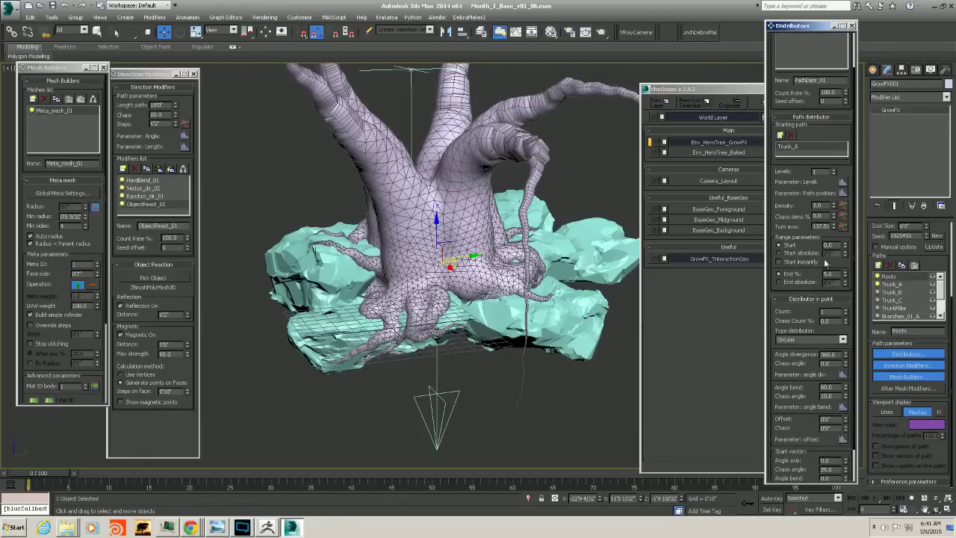
text(6)
key(Return)
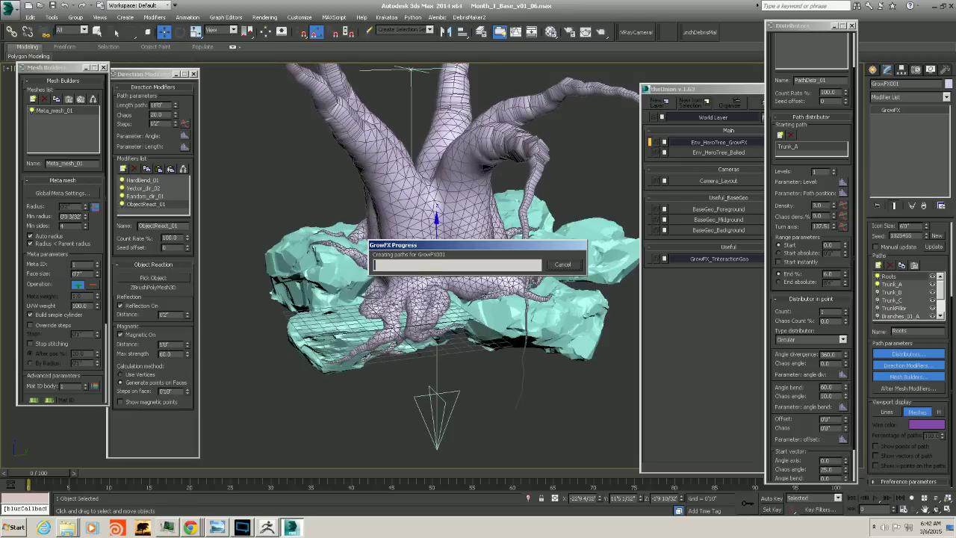
alt+middle_drag(475, 285, 499, 295)
alt+middle_drag(426, 299, 470, 321)
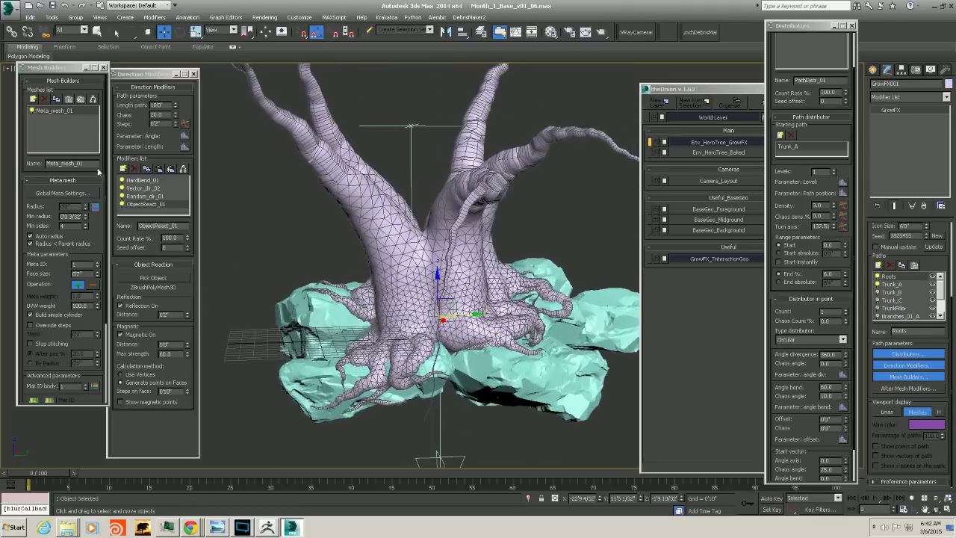
Reopen the Roots meta mesh radius graph, set its first point to 1.2 and review the roots
click(95, 207)
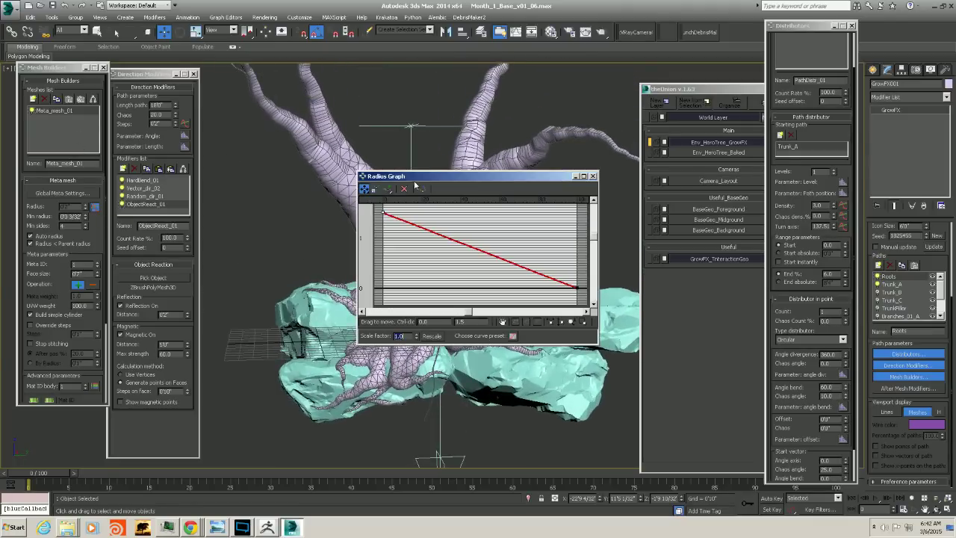
click(675, 306)
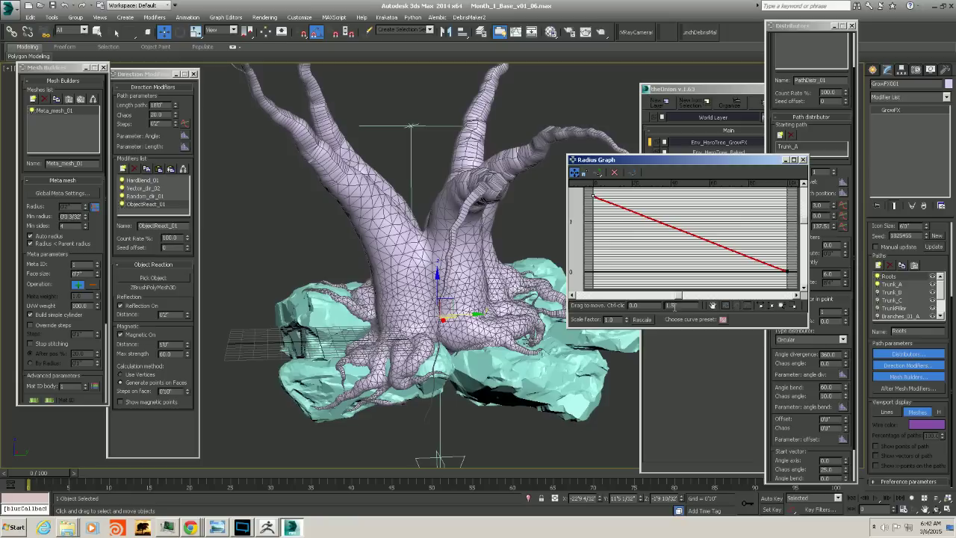
text(1.2)
key(Return)
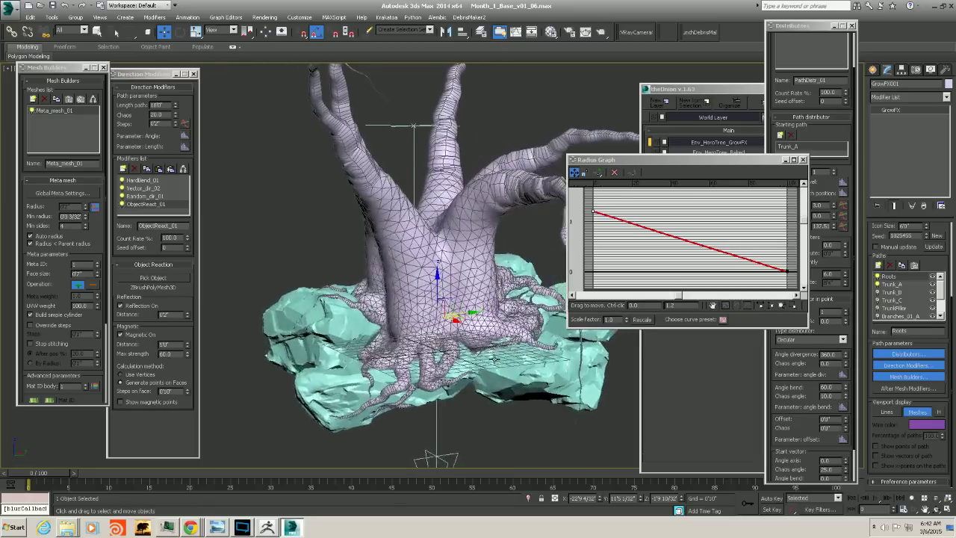
alt+middle_drag(494, 359, 430, 379)
Try a value of 1.0 for the first point of the Roots radius graph and inspect the roots up close
click(680, 306)
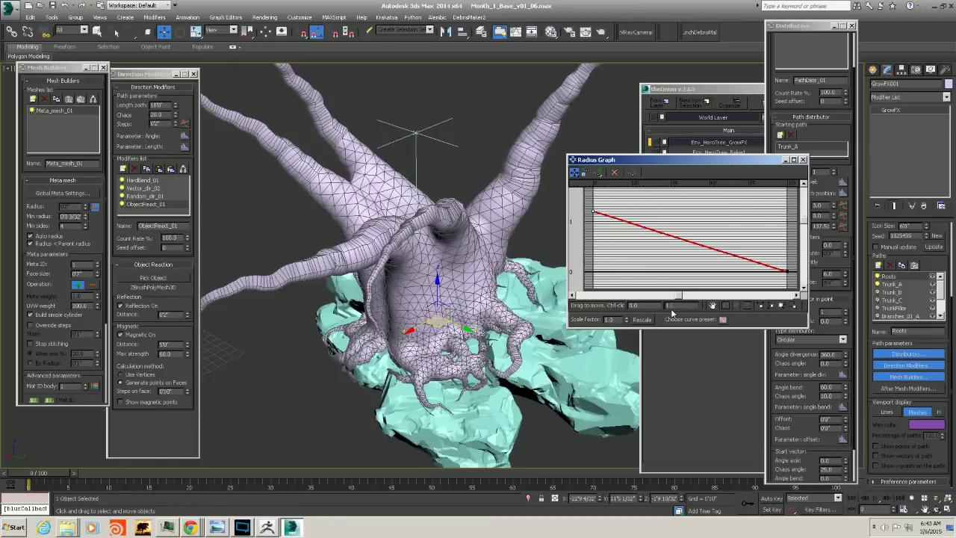
key(Return)
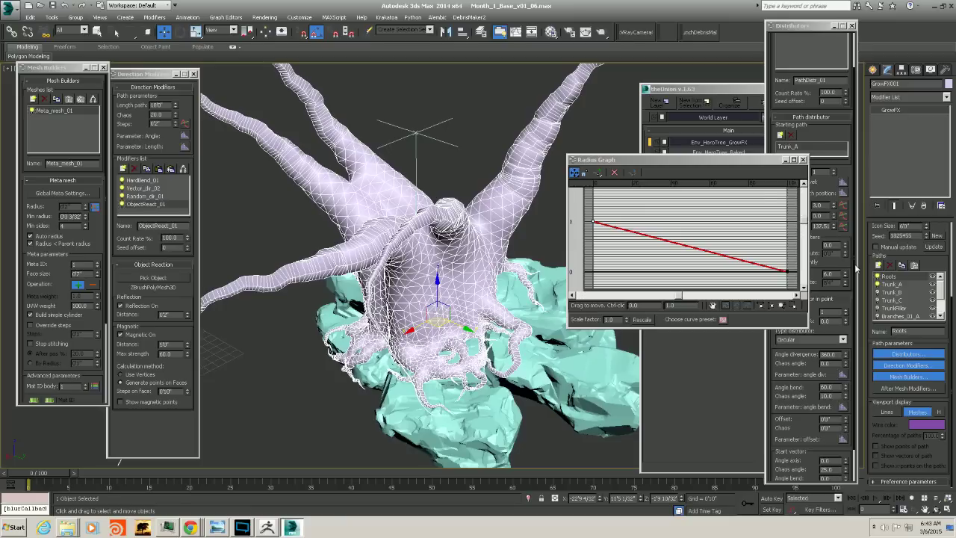
alt+middle_drag(386, 355, 453, 346)
scroll(432, 346, up, 5)
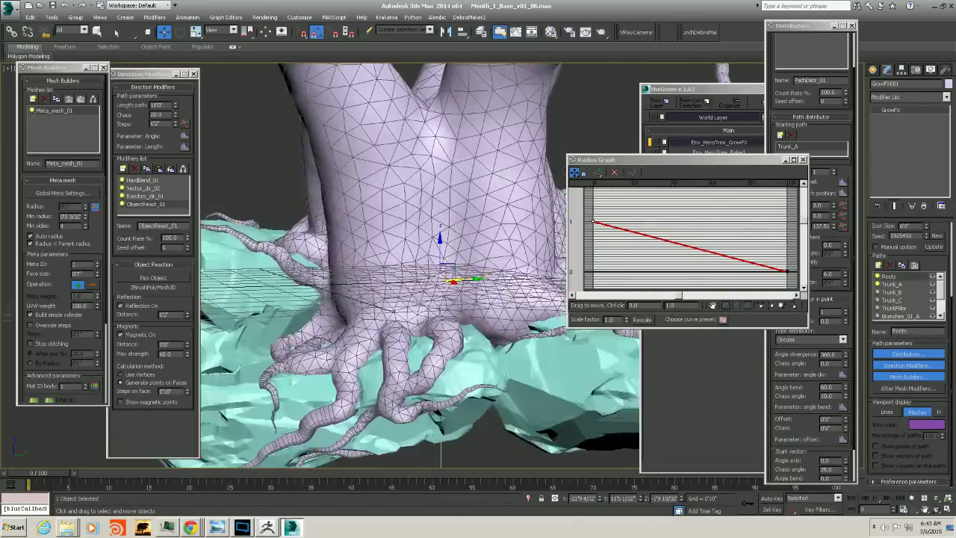
scroll(448, 313, down, 3)
scroll(483, 283, up, 2)
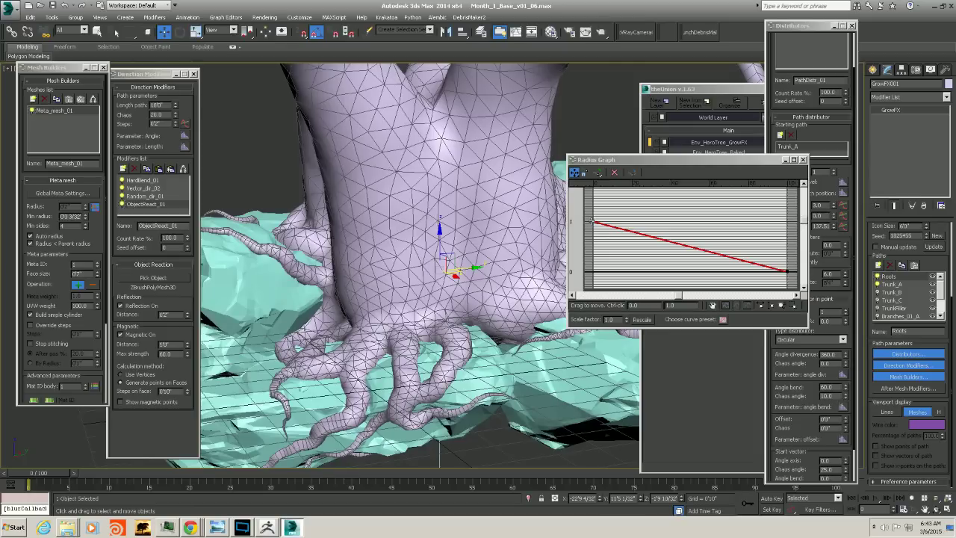
Return the first point of the Roots radius graph to 1.2 and inspect the roots around the trunk
click(680, 306)
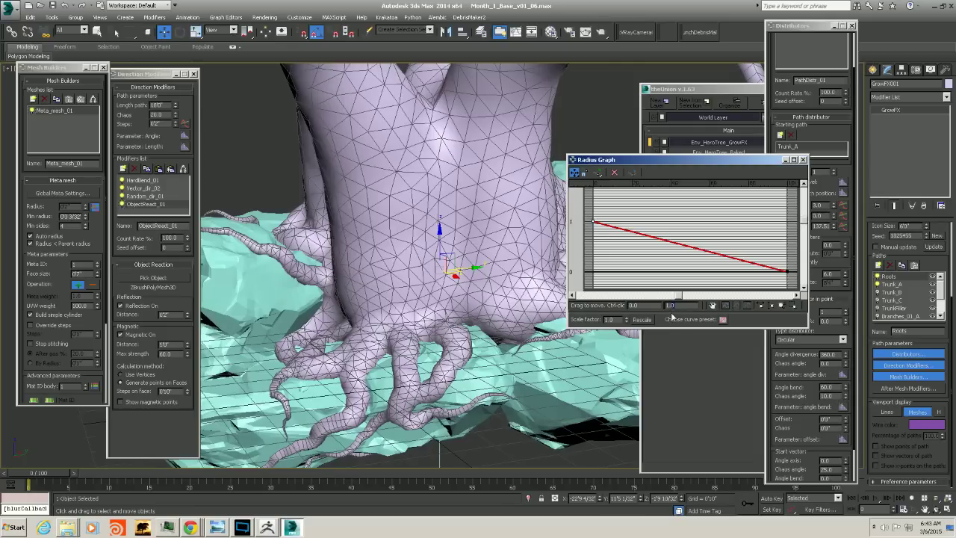
key(Return)
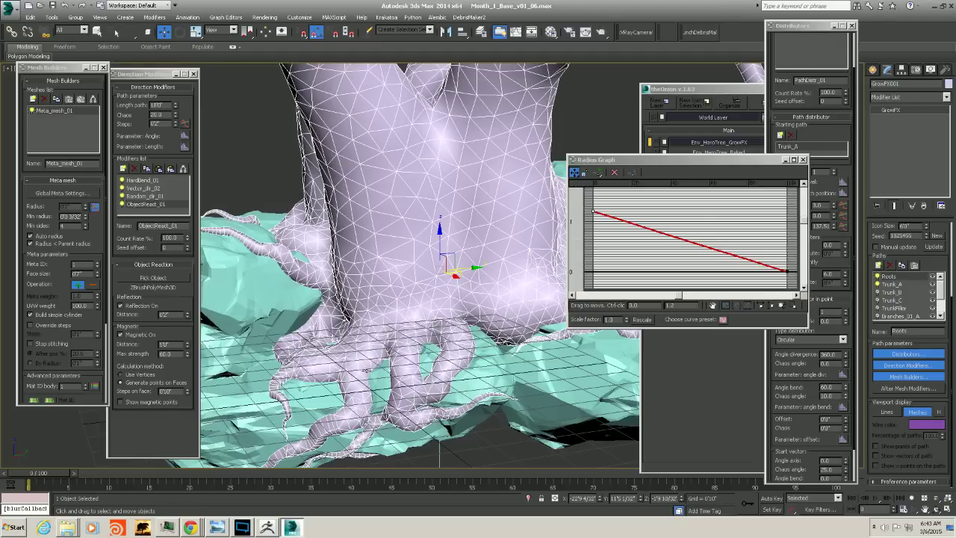
scroll(307, 299, down, 8)
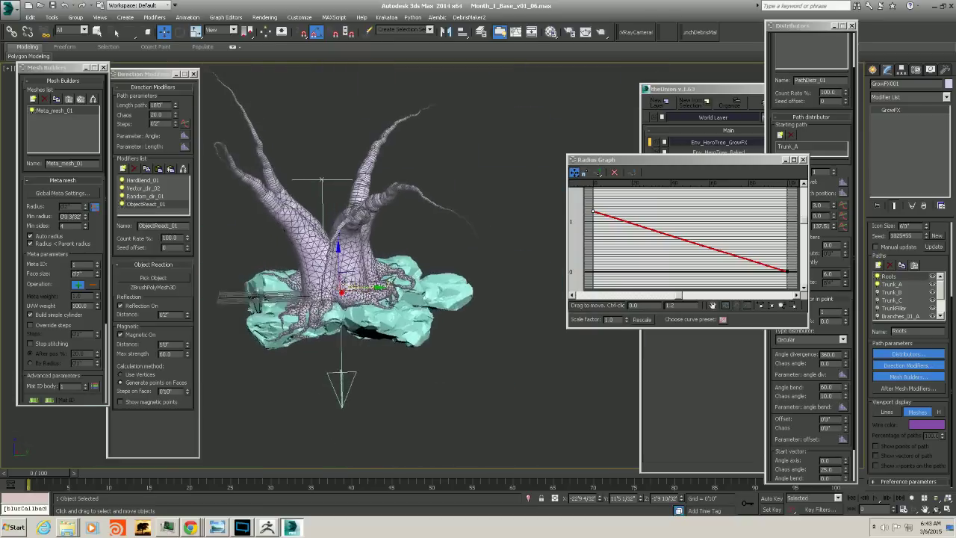
scroll(356, 278, up, 6)
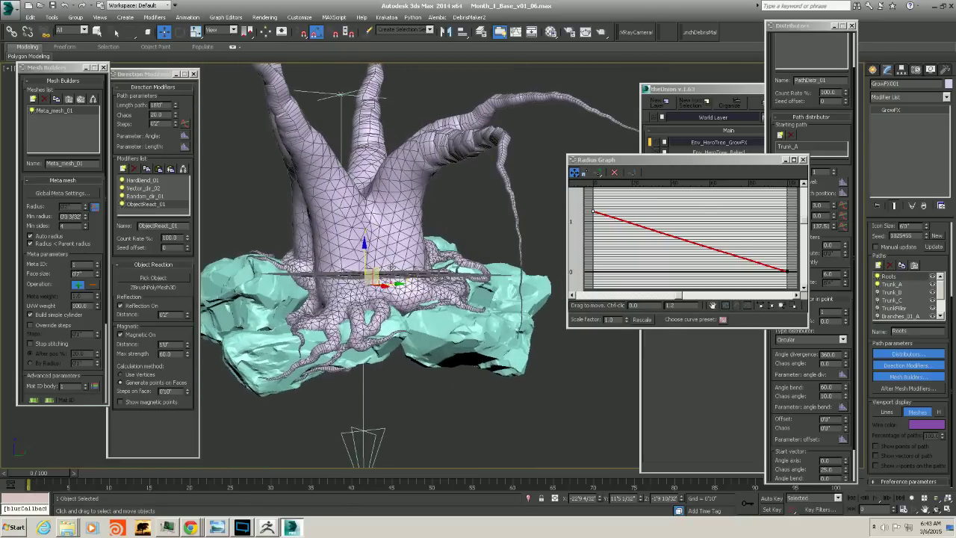
alt+middle_drag(374, 284, 373, 306)
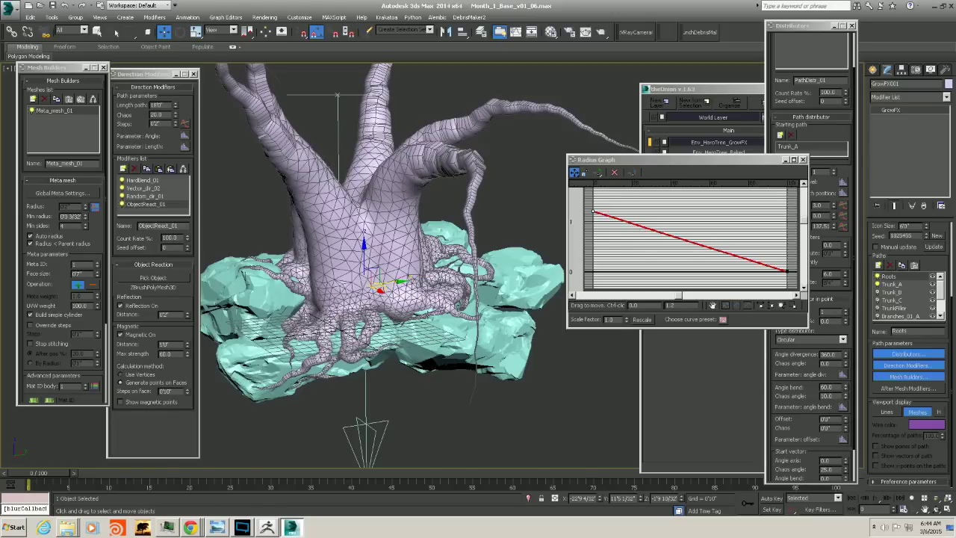
alt+middle_drag(428, 315, 427, 303)
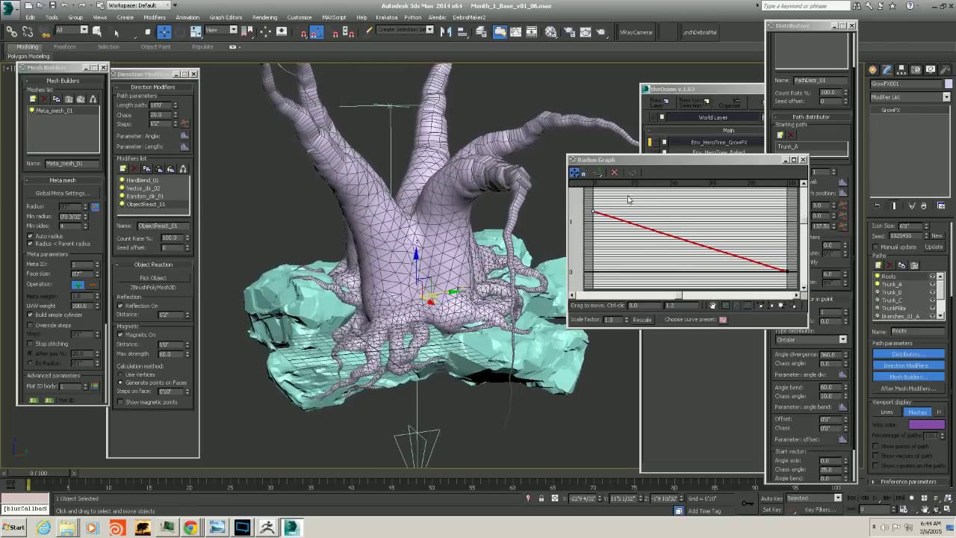
With the tree shown as lines, give the Roots radius graph's first point a nearly level Bezier handle, then display the meshes again
click(886, 412)
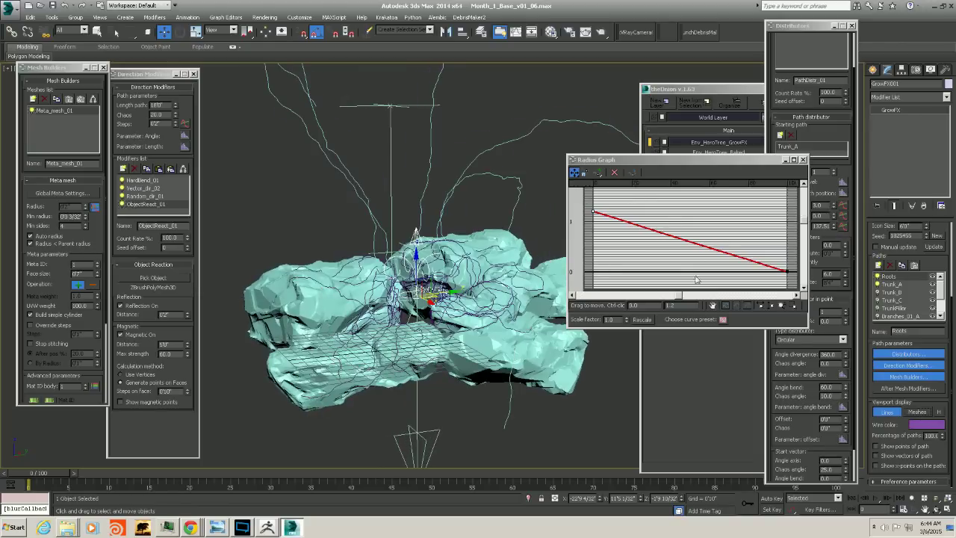
click(594, 214)
right_click(594, 215)
click(617, 227)
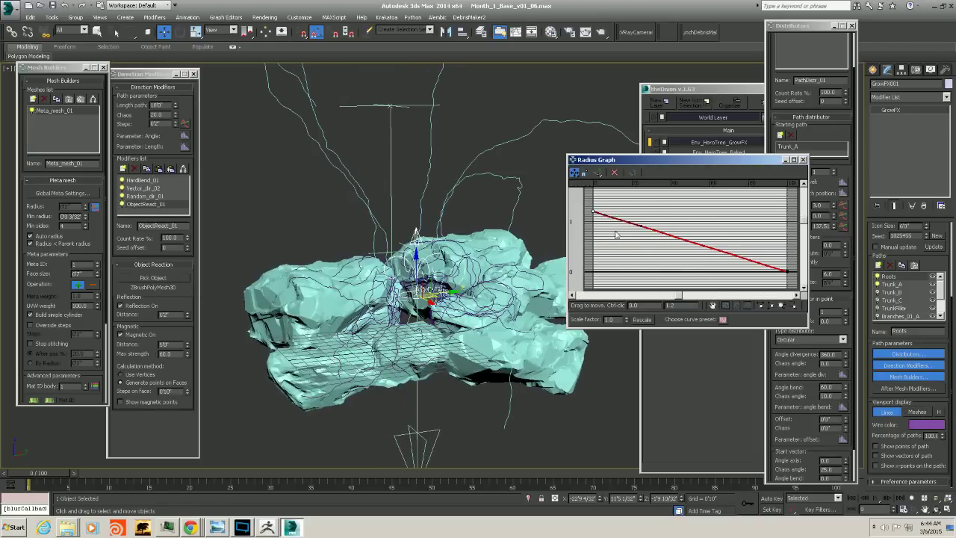
drag(642, 229, 669, 215)
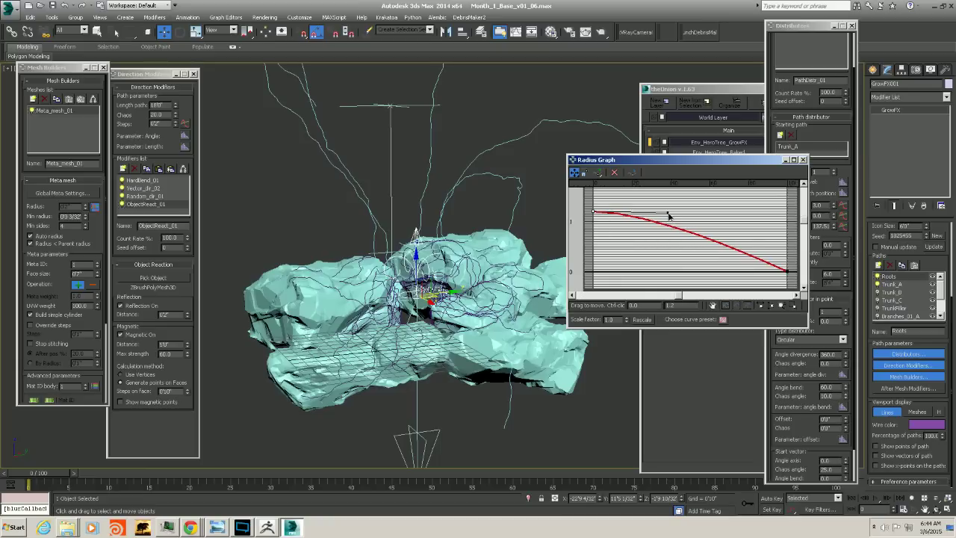
click(917, 412)
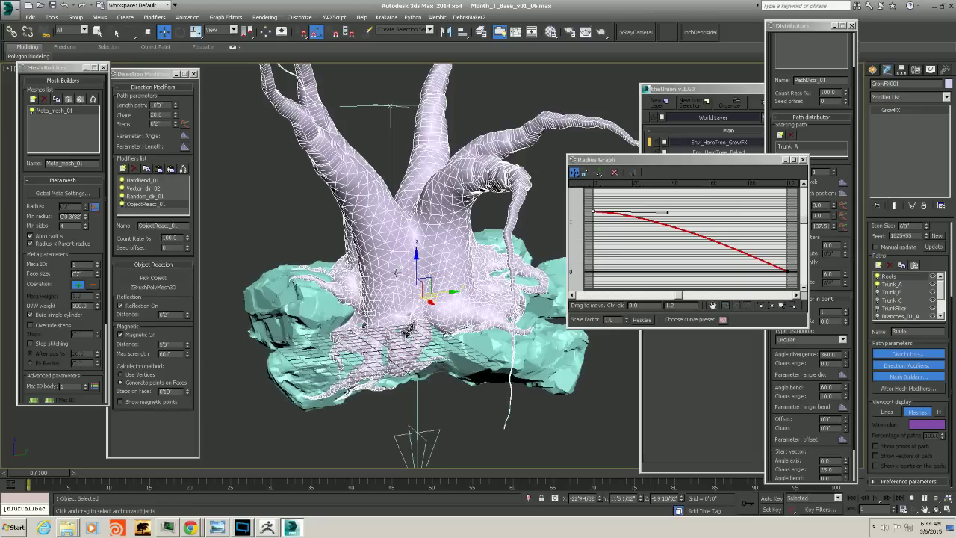
Examine the root meshes from several angles and up close where they meet the trunk and rocks
alt+middle_drag(474, 311, 494, 326)
alt+middle_drag(434, 347, 451, 335)
scroll(389, 350, up, 6)
scroll(389, 349, down, 4)
scroll(478, 309, up, 2)
scroll(485, 300, down, 4)
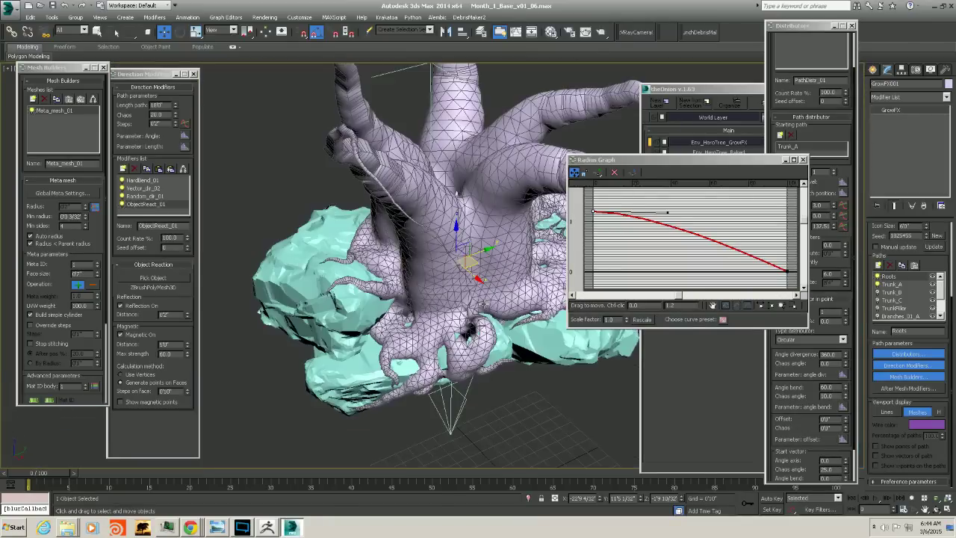
alt+middle_drag(486, 300, 477, 300)
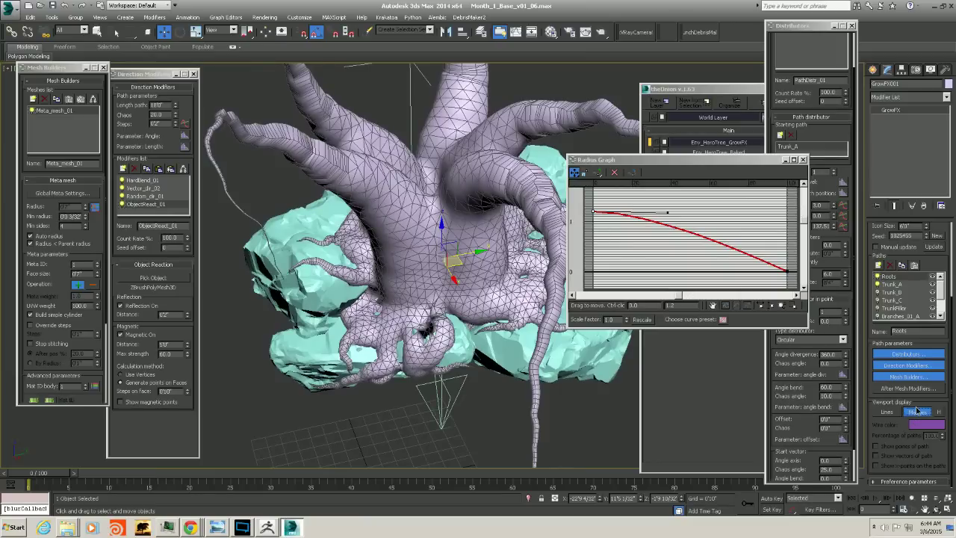
With the tree shown as lines, make the Roots radius graph's end point Bezier-Corner with a nearly level handle, then display the meshes again
click(887, 412)
click(786, 270)
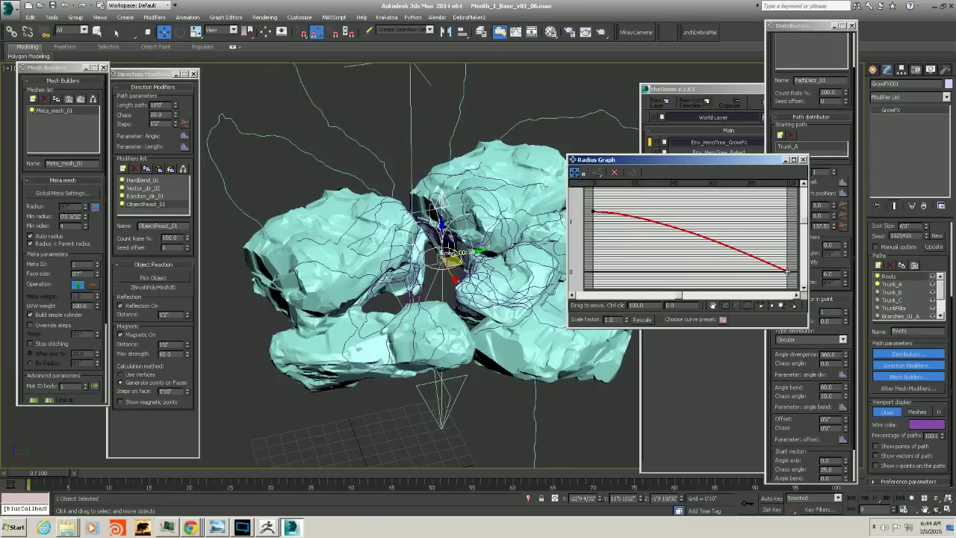
right_click(788, 275)
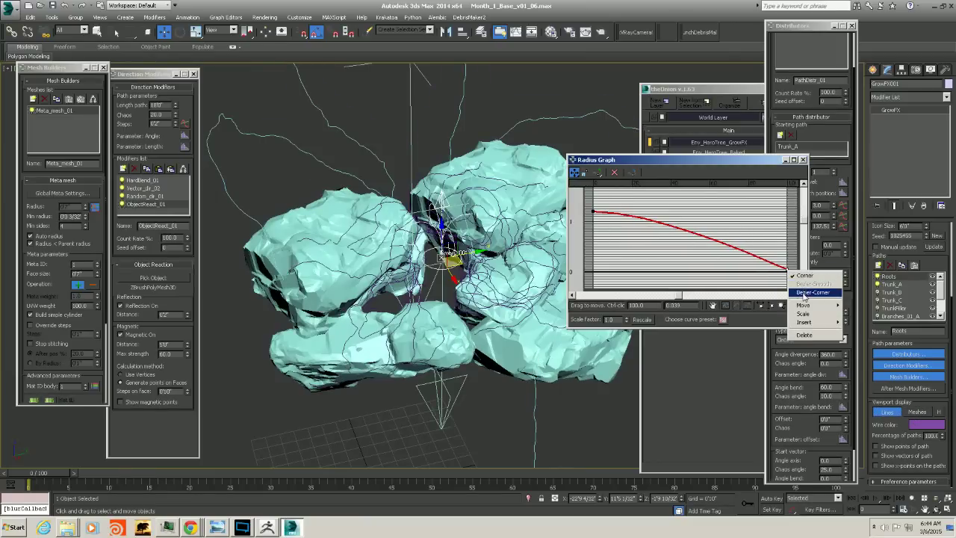
click(811, 295)
drag(740, 258, 702, 267)
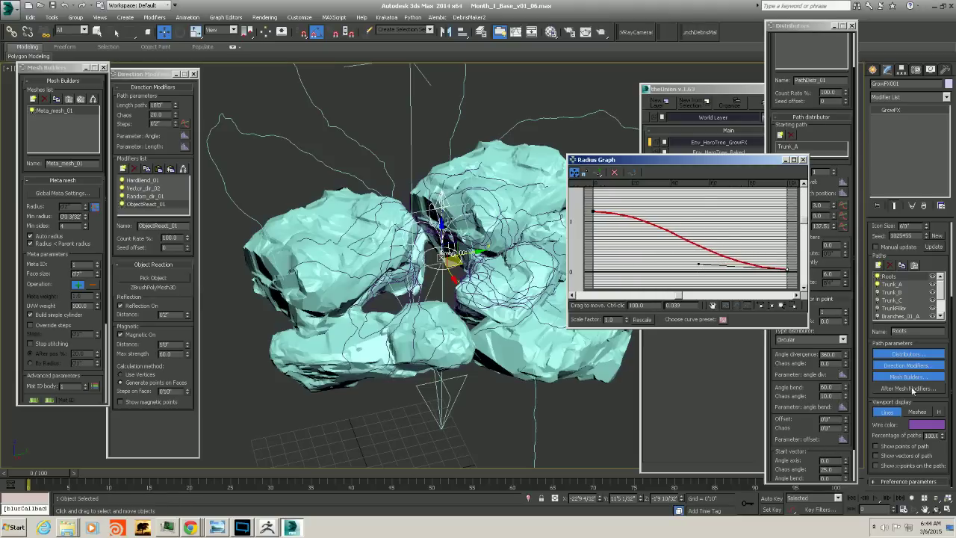
click(916, 412)
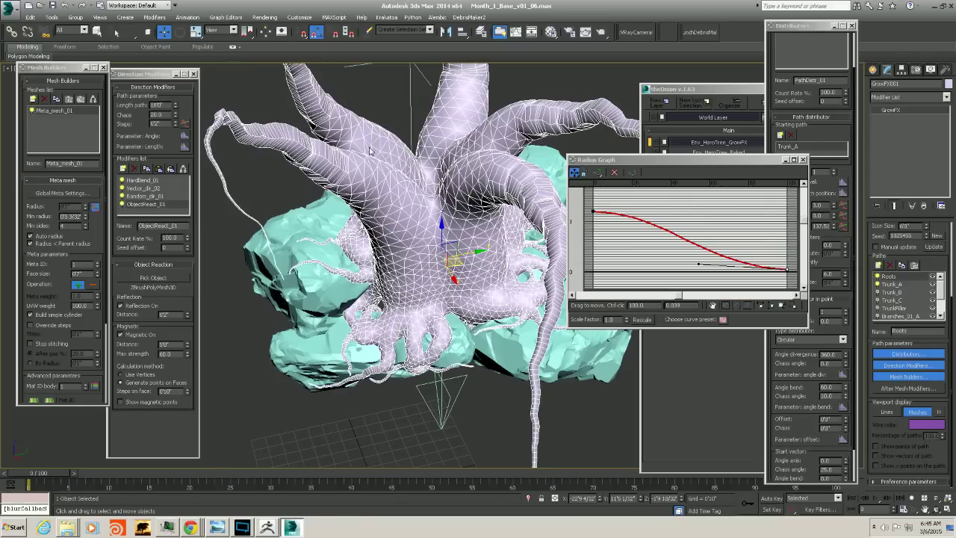
alt+middle_drag(445, 302, 408, 297)
scroll(410, 261, down, 4)
mouse_move(408, 298)
alt+middle_down()
mouse_move(388, 299)
mouse_move(407, 288)
alt+middle_up()
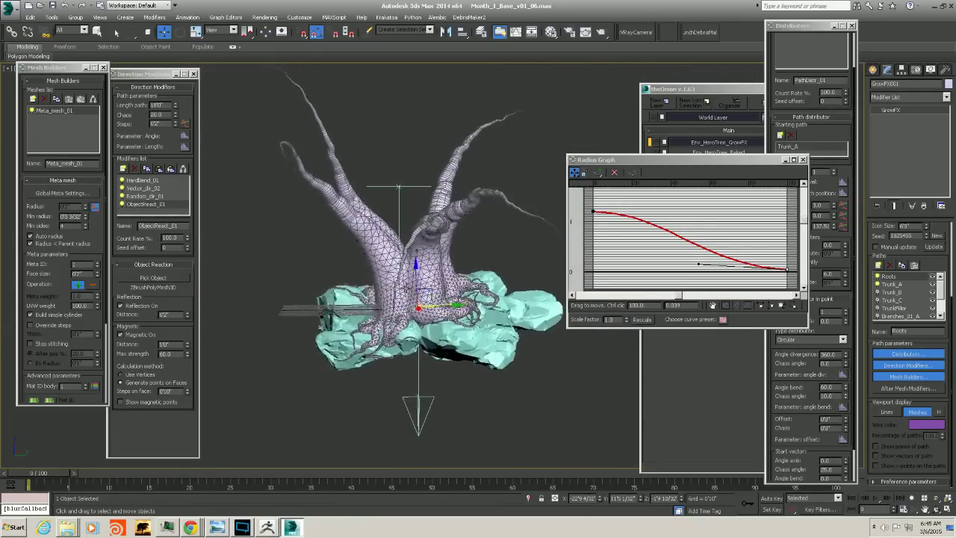
scroll(409, 292, up, 4)
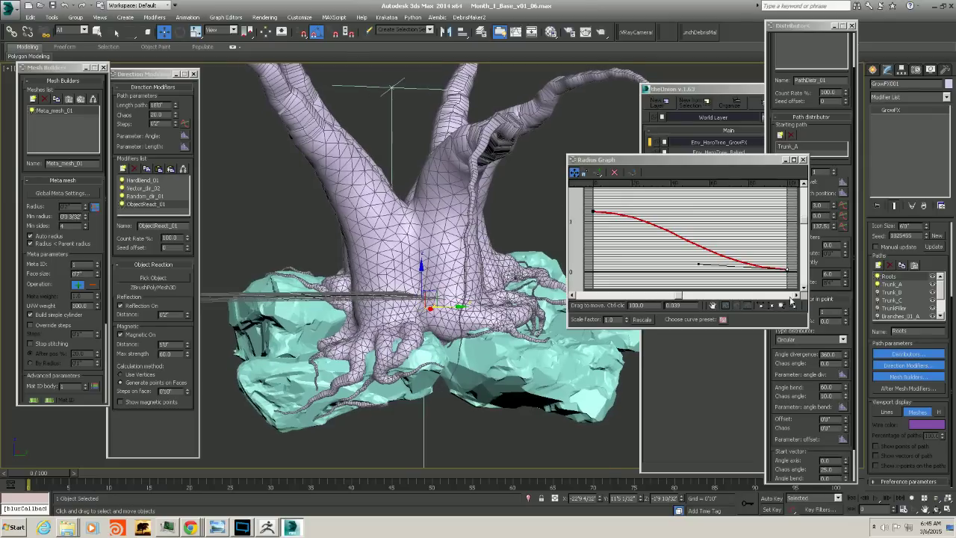
Lower the first point of the Roots radius graph to 1.101, rebuild the meshes for review and close the graph
click(887, 411)
mouse_move(594, 201)
mouse_down()
mouse_move(607, 232)
mouse_move(594, 219)
mouse_up()
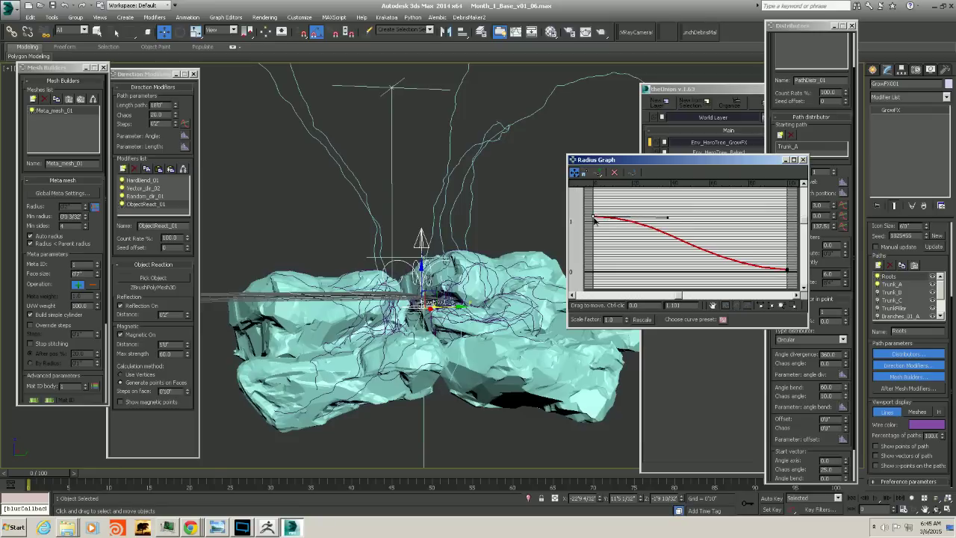
alt+middle_drag(468, 297, 443, 309)
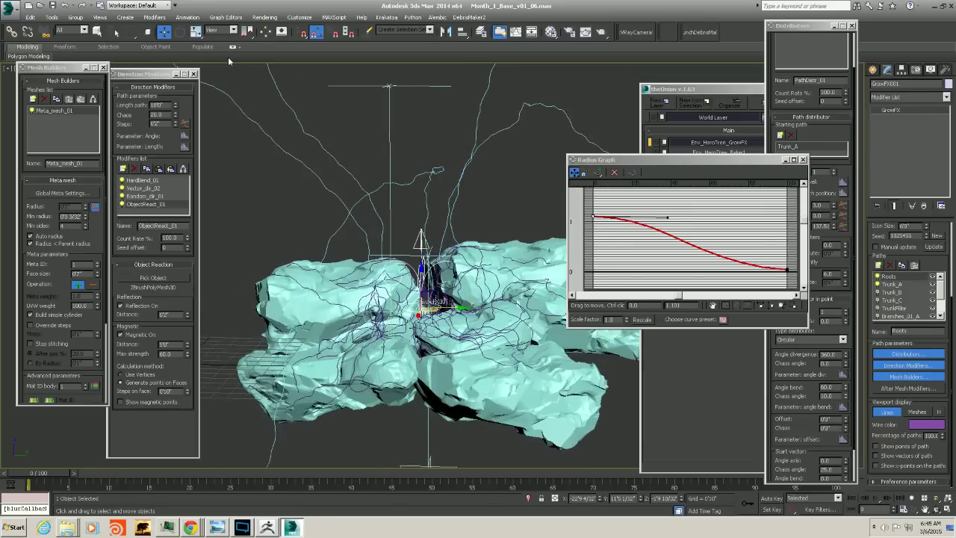
click(917, 413)
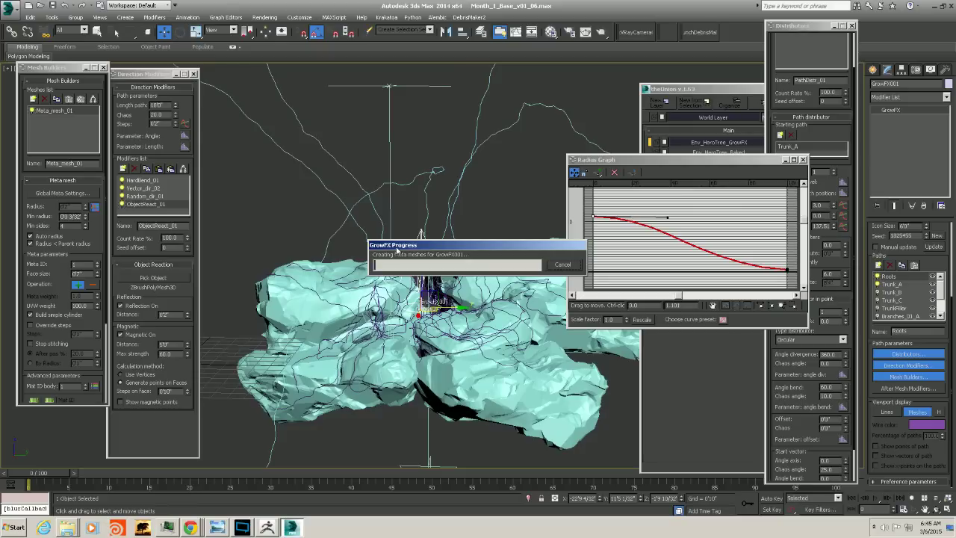
alt+middle_drag(426, 260, 499, 229)
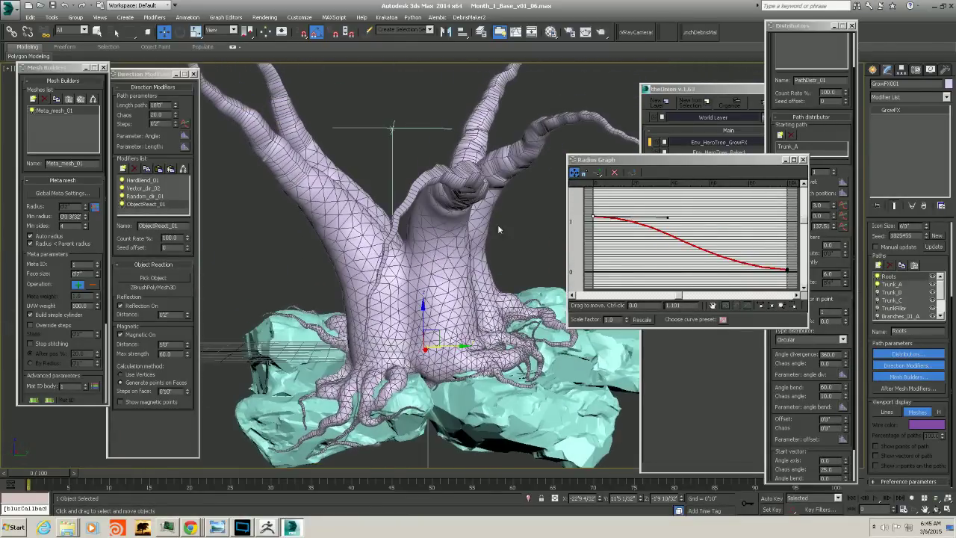
click(803, 160)
middle_drag(391, 253, 452, 254)
scroll(471, 236, down, 3)
scroll(451, 254, up, 4)
alt+middle_drag(451, 254, 469, 297)
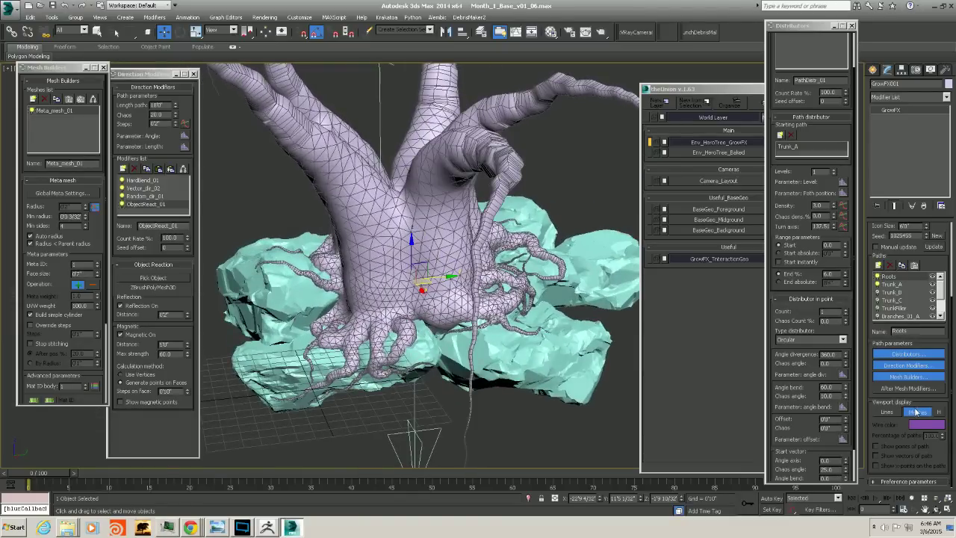
Show the tree as lines and set the magnetic max strength of the Roots ObjectReact_01 modifier to 40
click(886, 412)
alt+middle_drag(469, 256, 428, 287)
middle_drag(522, 305, 389, 253)
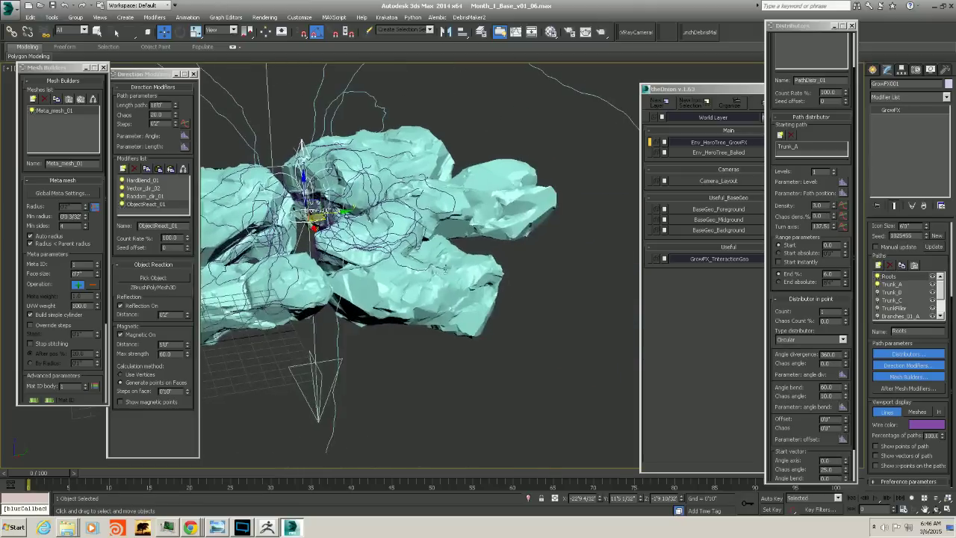
alt+middle_drag(532, 186, 321, 256)
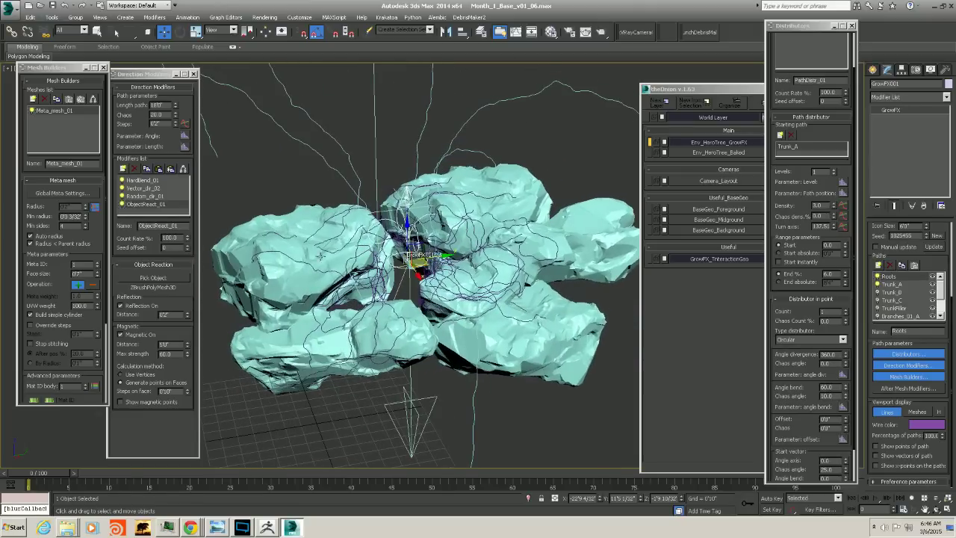
click(131, 196)
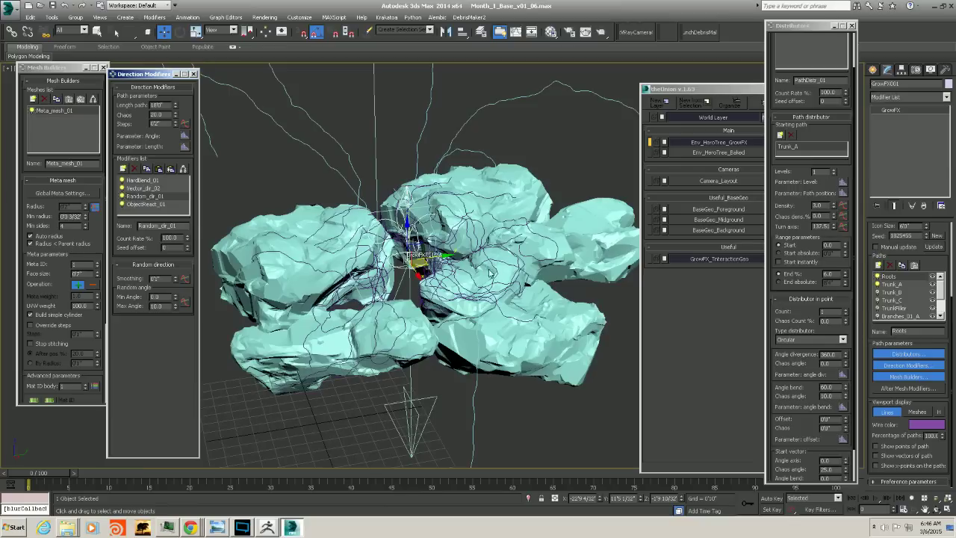
key(ctrl+z)
alt+middle_drag(492, 286, 493, 303)
click(145, 207)
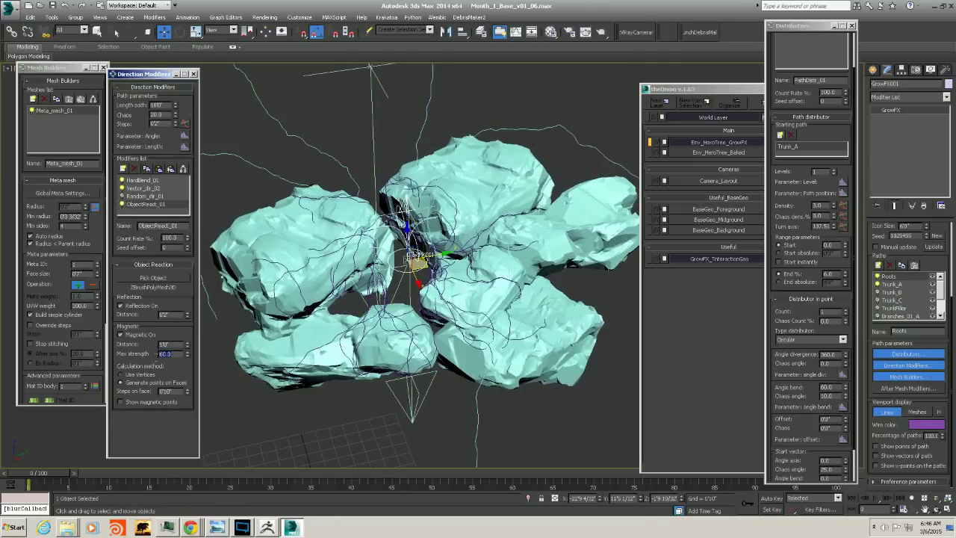
text(4)
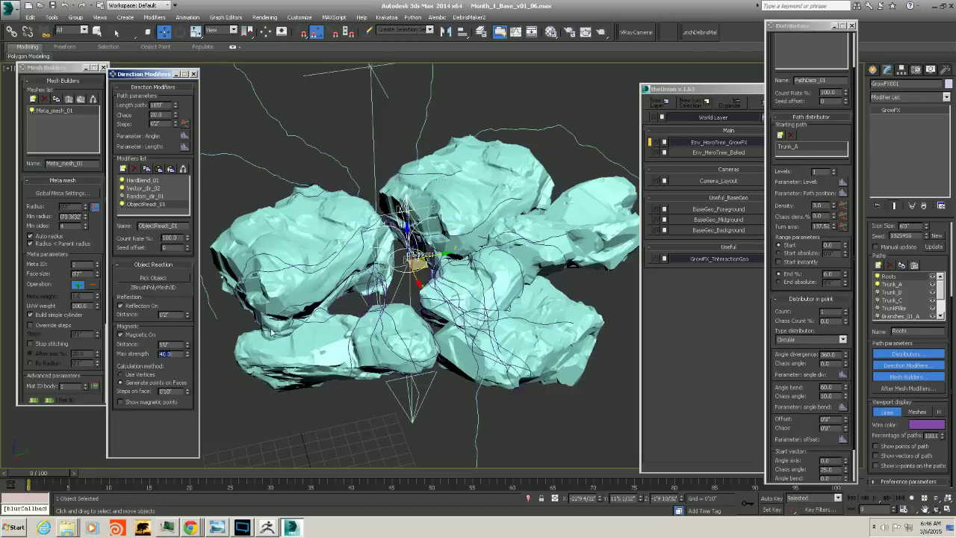
alt+middle_drag(565, 264, 522, 255)
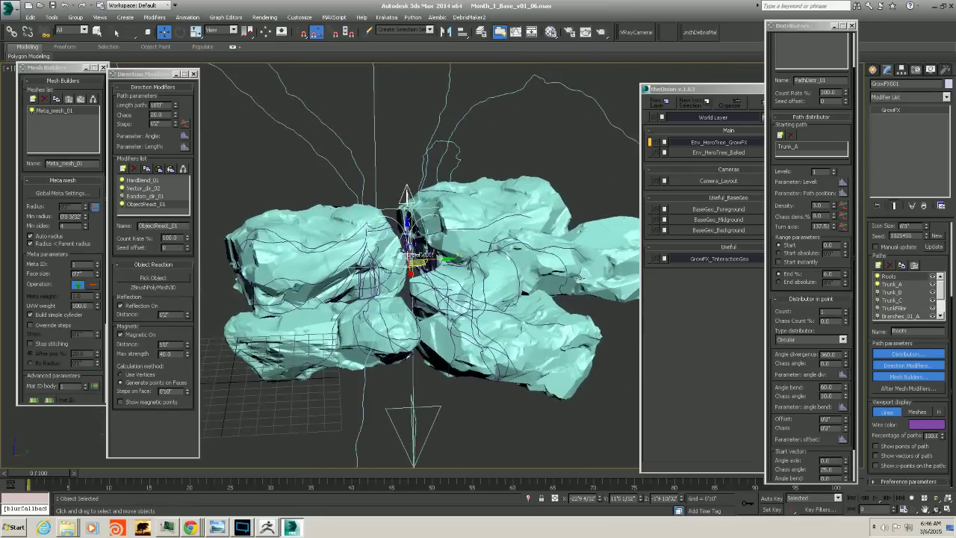
alt+middle_drag(580, 278, 437, 261)
Switch the Random_dir_01 modifier back on and set the Roots path length to 20 feet
click(125, 199)
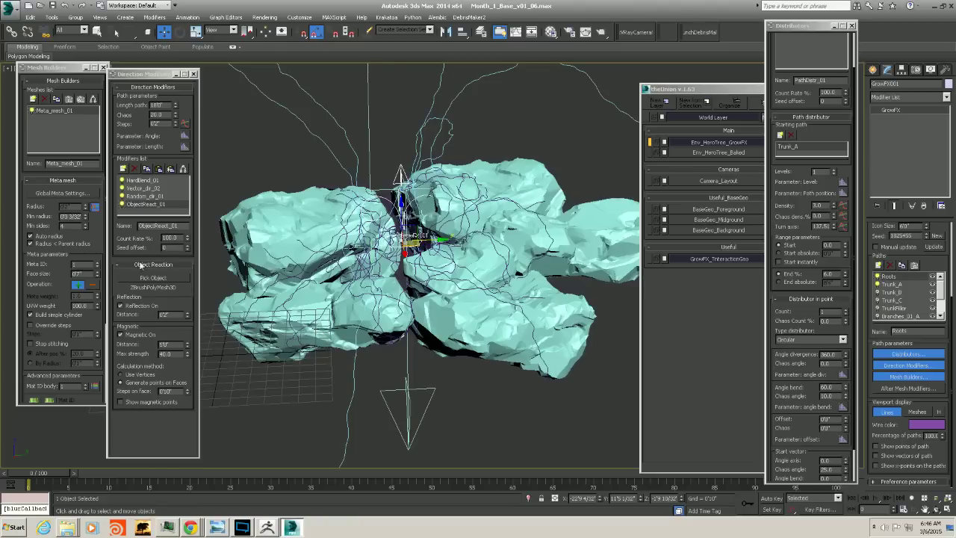
mouse_move(490, 239)
alt+middle_down()
mouse_move(496, 224)
mouse_move(502, 238)
mouse_move(508, 226)
mouse_move(522, 249)
mouse_move(494, 234)
mouse_move(472, 244)
alt+middle_up()
click(159, 108)
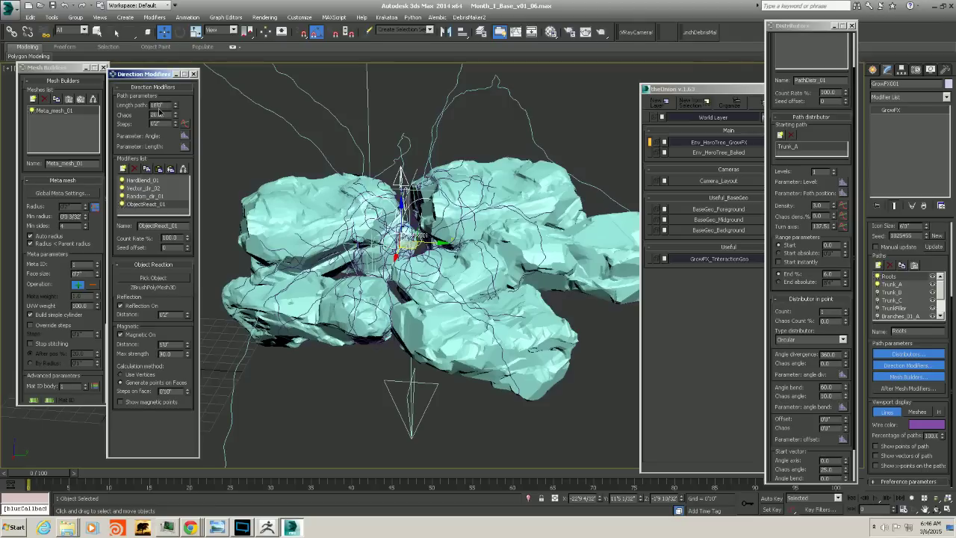
drag(165, 105, 118, 115)
text(20)
key(Return)
alt+middle_drag(448, 219, 502, 231)
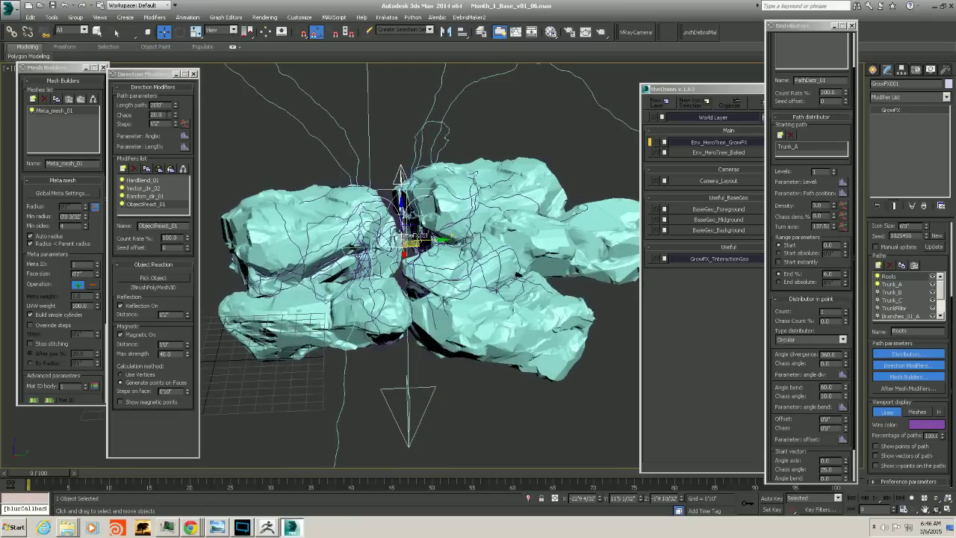
Set the Roots path length chaos to 40 and the path length to 25 feet
double_click(159, 114)
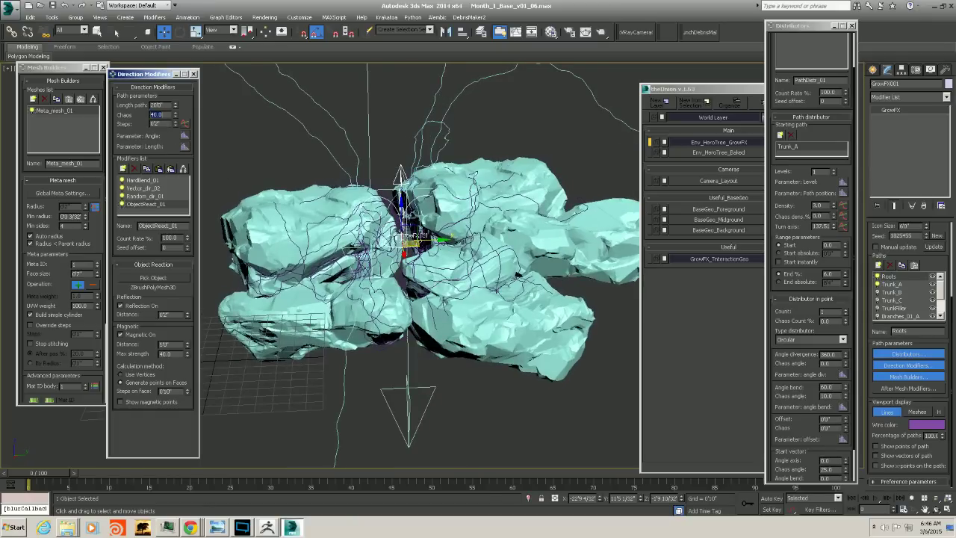
mouse_move(525, 251)
alt+middle_down()
mouse_move(527, 228)
mouse_move(537, 246)
alt+middle_up()
drag(168, 104, 137, 112)
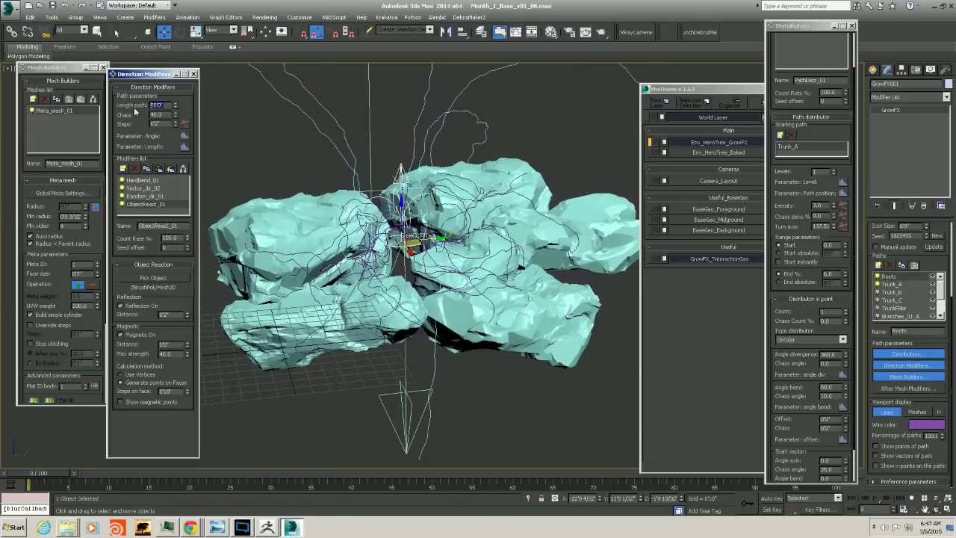
text(25)
key(Return)
alt+middle_drag(513, 239, 490, 224)
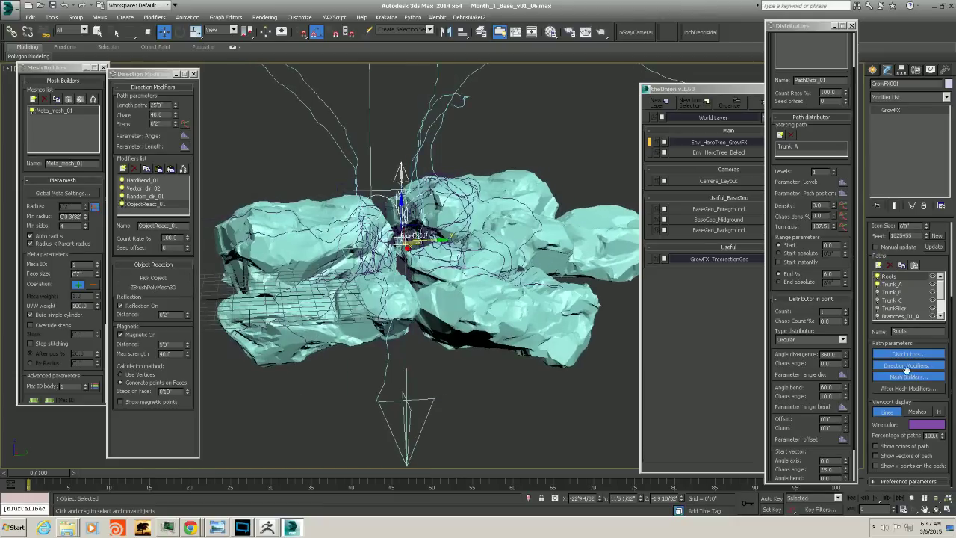
Display the meshes and inspect how the lengthened roots wrap over the rocks around the trunk
click(918, 412)
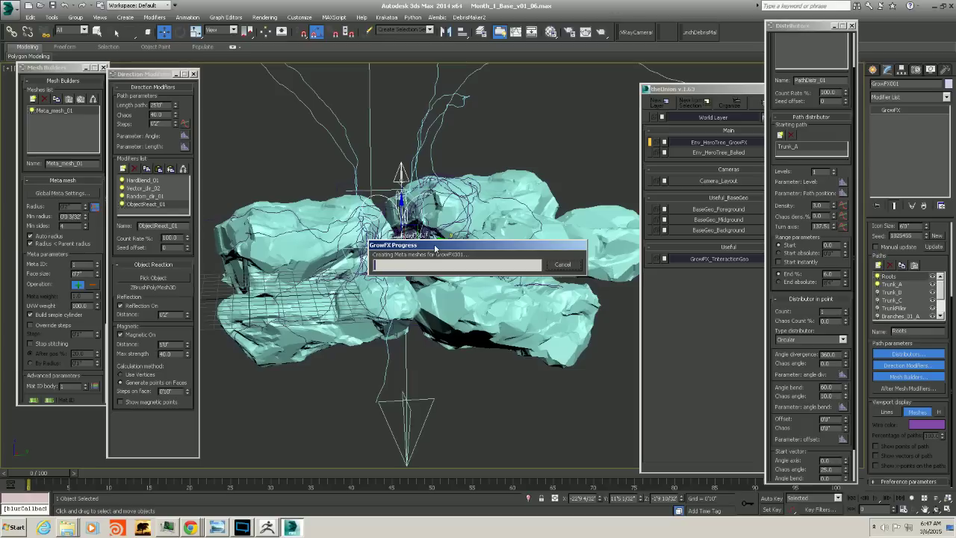
middle_drag(447, 257, 460, 269)
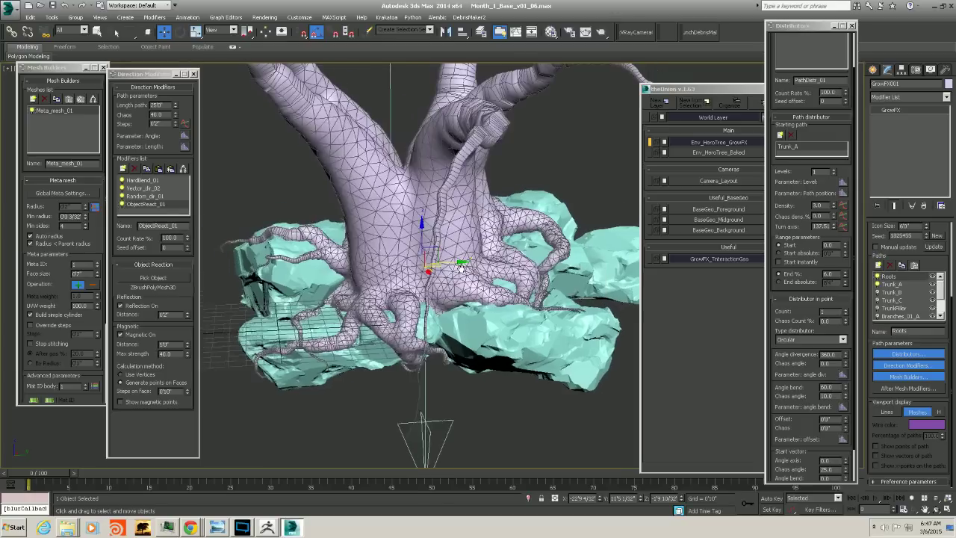
scroll(494, 269, down, 10)
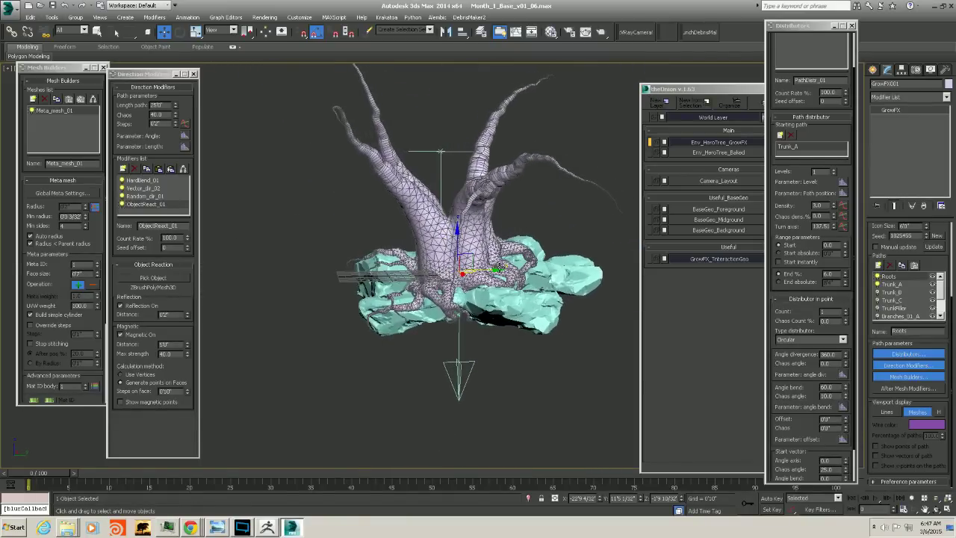
scroll(458, 258, up, 5)
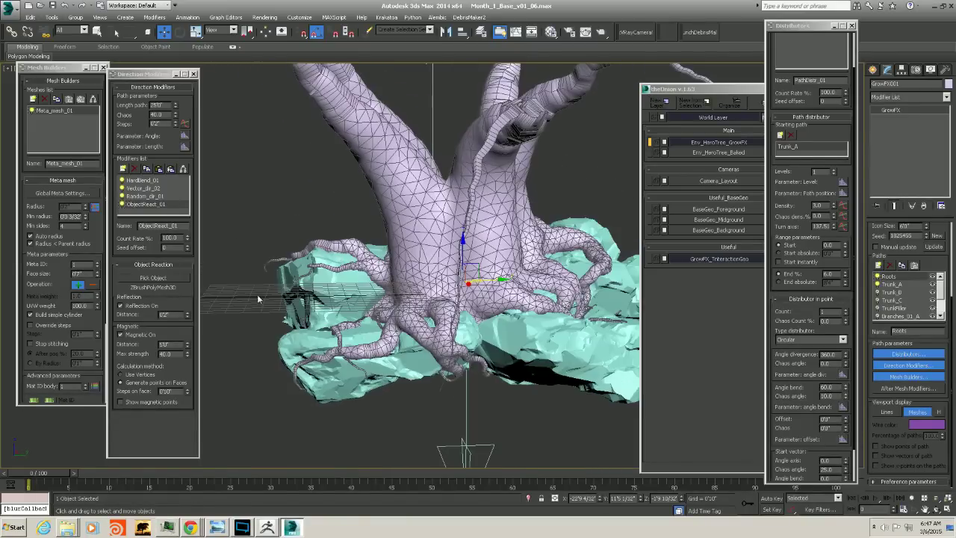
alt+middle_drag(258, 299, 321, 282)
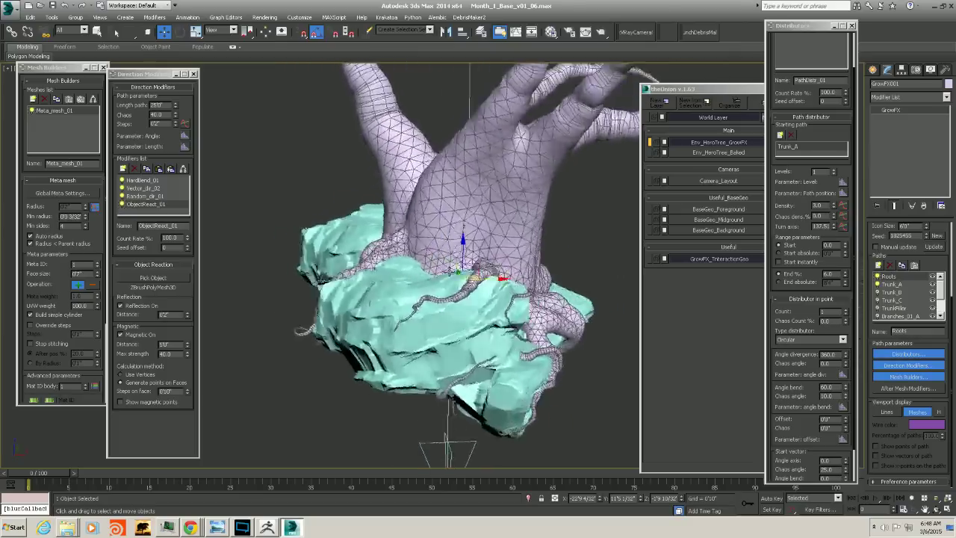
alt+middle_drag(449, 271, 680, 286)
scroll(529, 290, down, 4)
alt+middle_drag(523, 292, 384, 308)
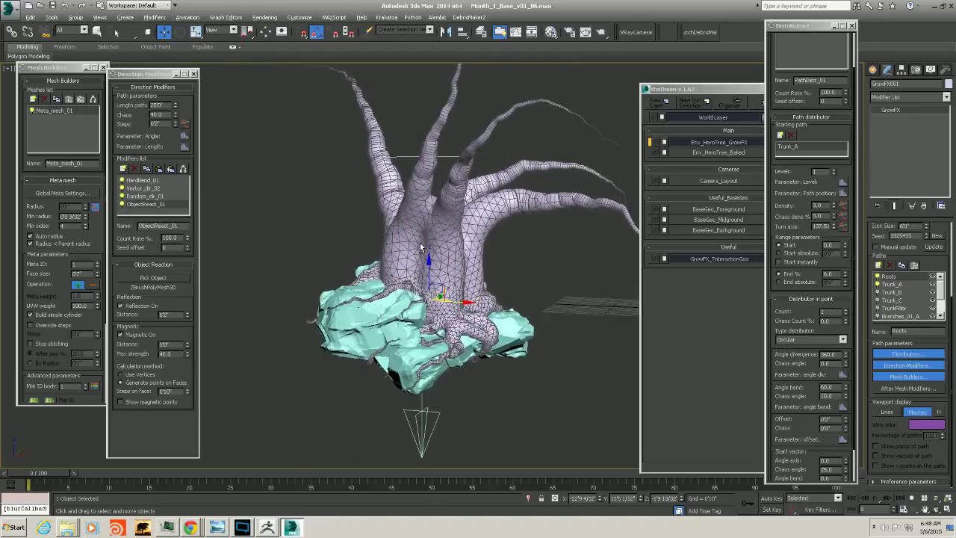
Review the whole tree's trunks and roots from all around, then return the display to lines
alt+middle_drag(420, 247, 478, 255)
alt+middle_drag(447, 201, 477, 189)
alt+middle_drag(485, 268, 376, 276)
scroll(409, 276, up, 4)
scroll(455, 263, down, 8)
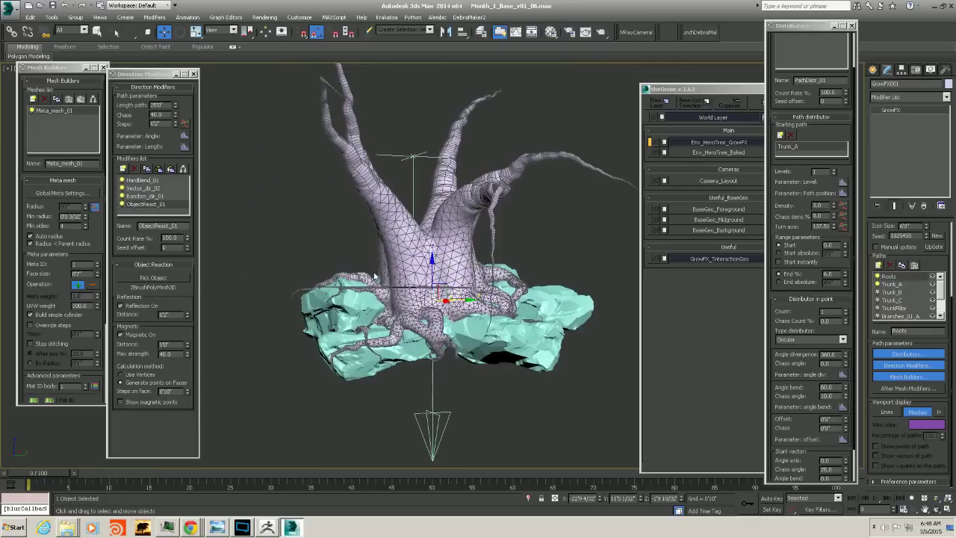
mouse_move(437, 278)
alt+middle_down()
mouse_move(414, 280)
mouse_move(488, 294)
mouse_move(431, 279)
alt+middle_up()
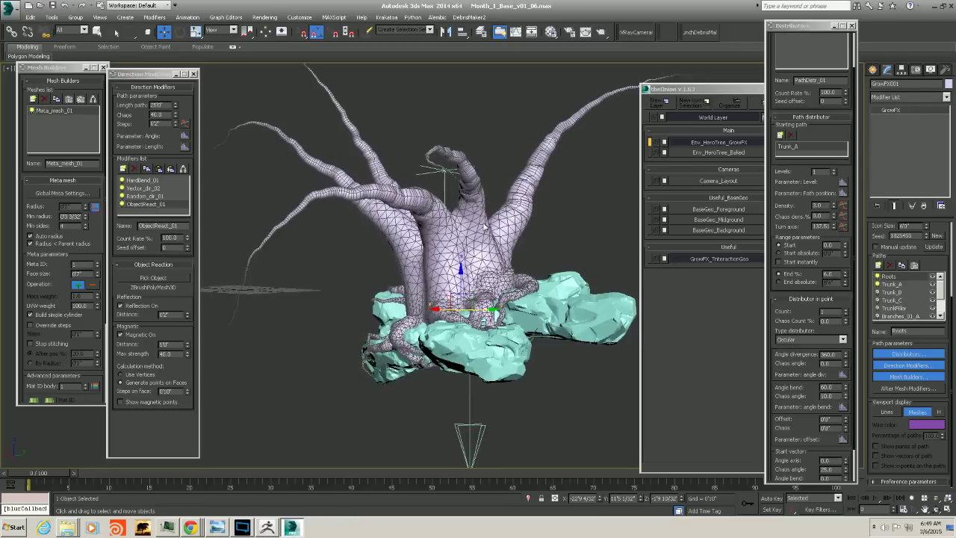
alt+middle_drag(438, 219, 390, 358)
alt+middle_drag(507, 327, 483, 359)
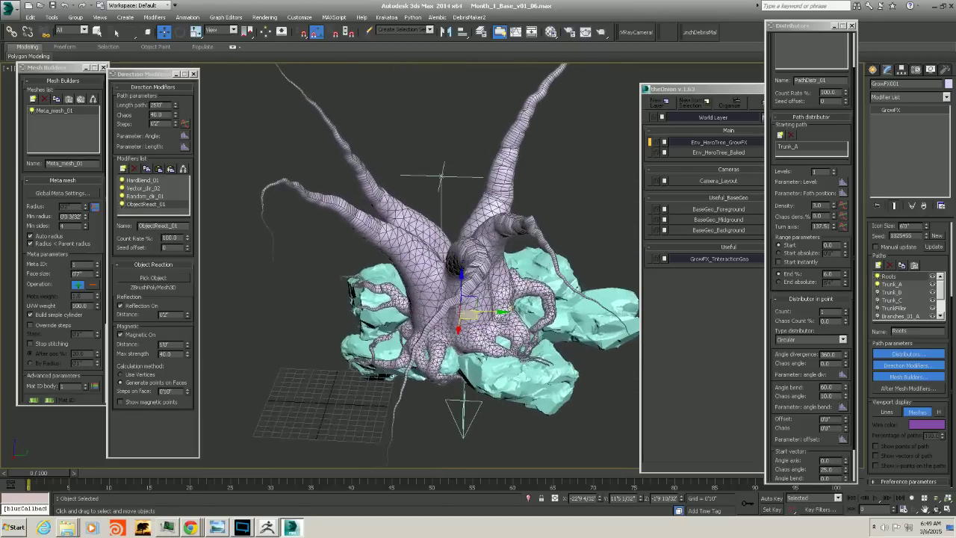
click(886, 412)
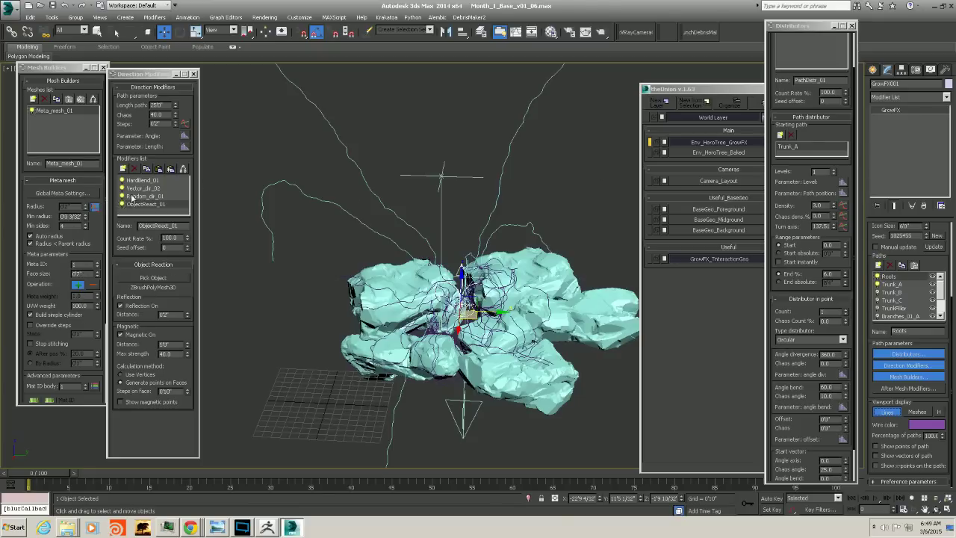
Try a magnetic max strength of 50 on the Roots path's ObjectReact_01 modifier and check the paths over the rocks
double_click(178, 353)
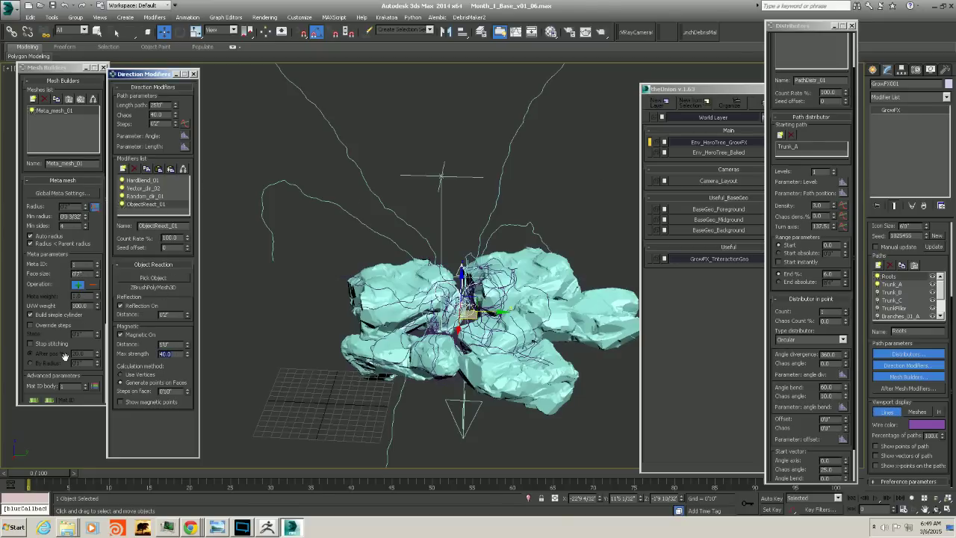
text(5)
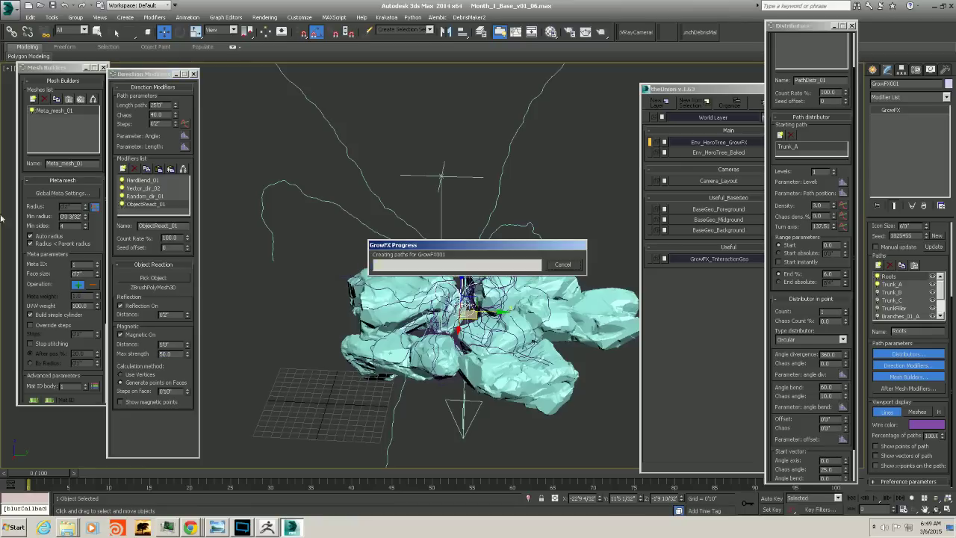
alt+middle_drag(403, 299, 387, 293)
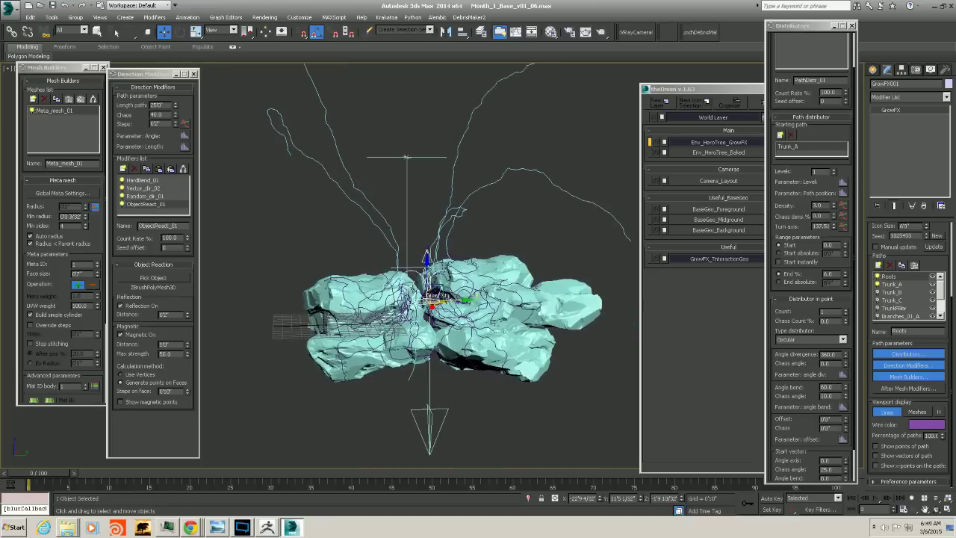
scroll(415, 290, up, 3)
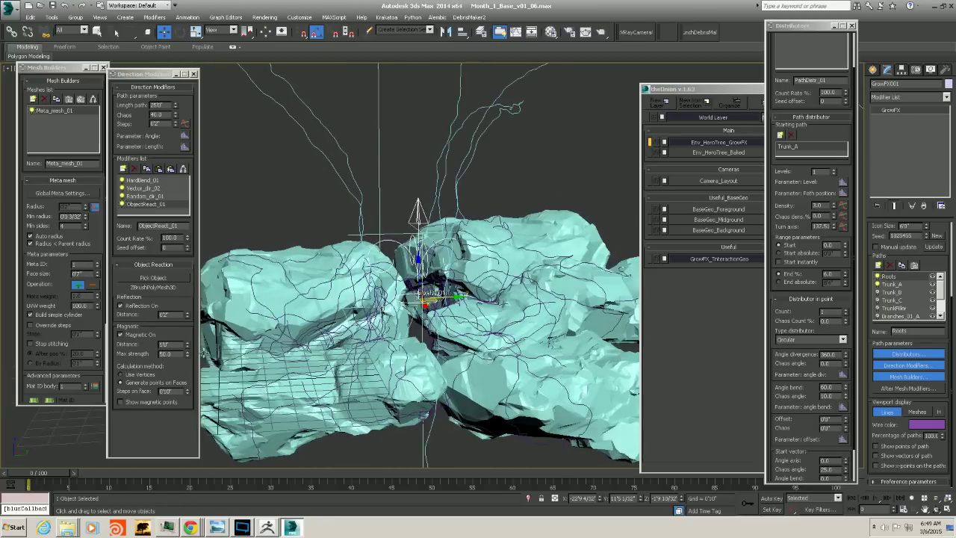
Set the magnetic max strength of ObjectReact_01 to 45 and check how the root paths follow the rocks
drag(175, 354, 73, 361)
text(45)
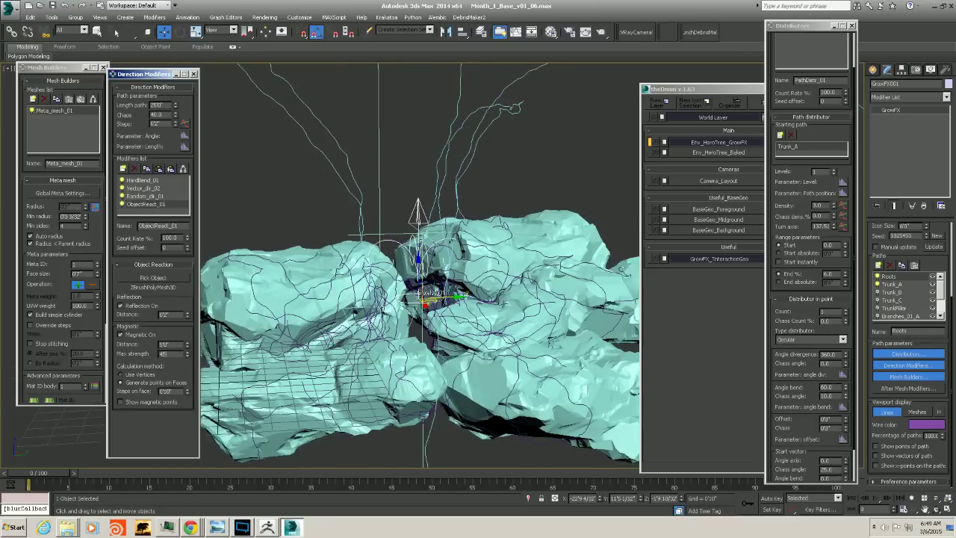
key(Return)
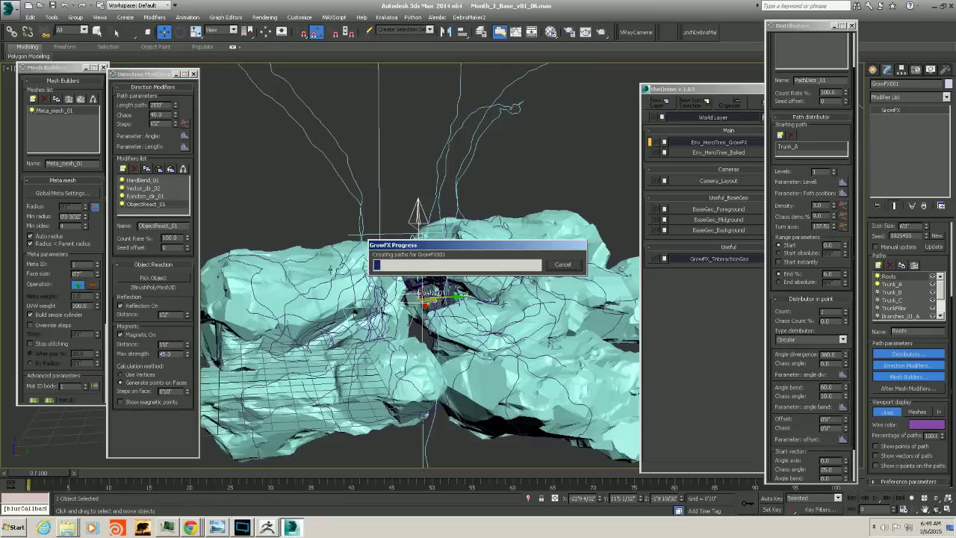
scroll(418, 269, down, 5)
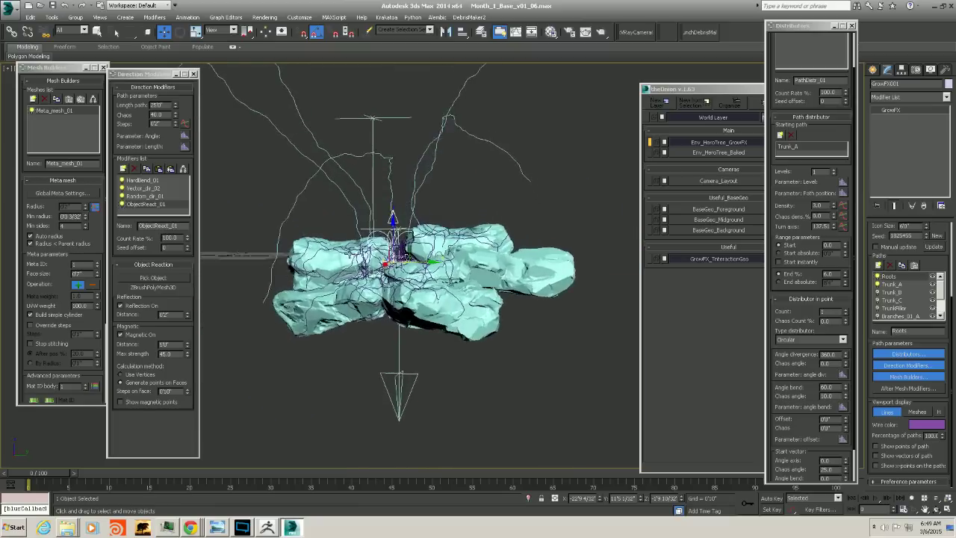
alt+middle_drag(354, 255, 448, 296)
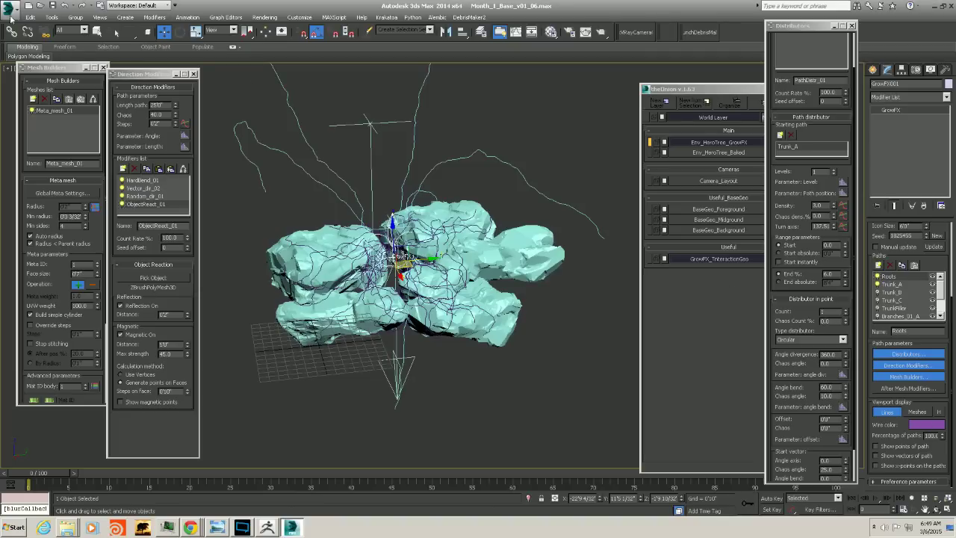
Display the meshes to inspect the root shapes around the trunk base, then return the display to lines
click(916, 411)
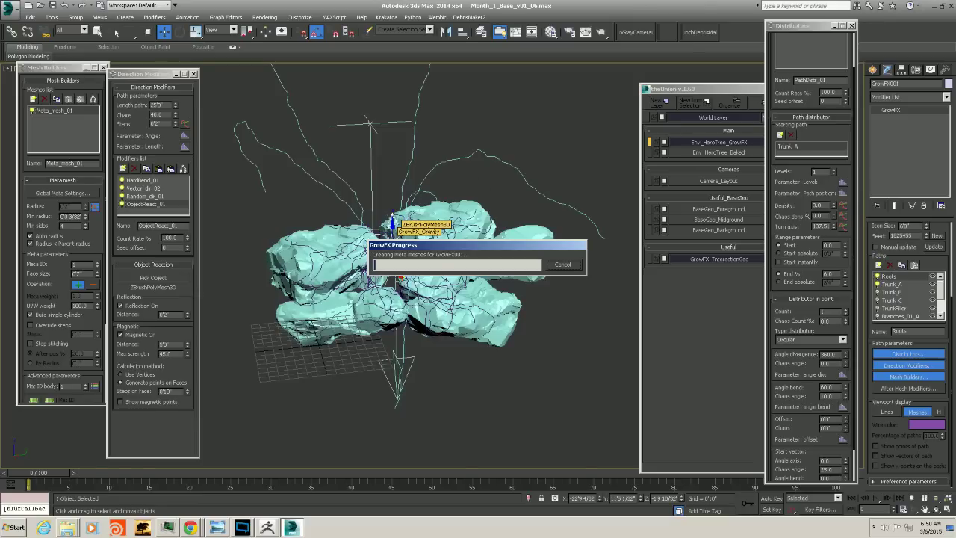
middle_drag(471, 277, 487, 283)
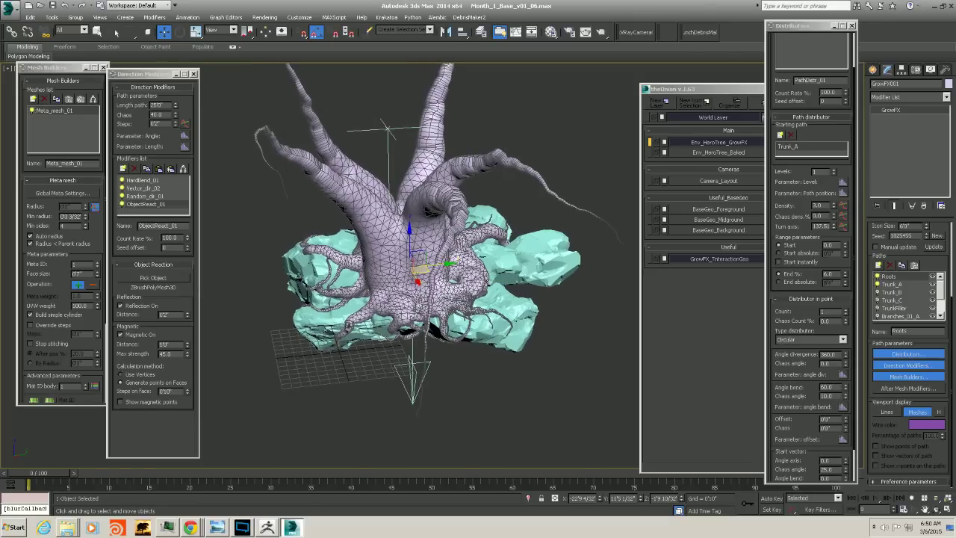
scroll(463, 299, up, 5)
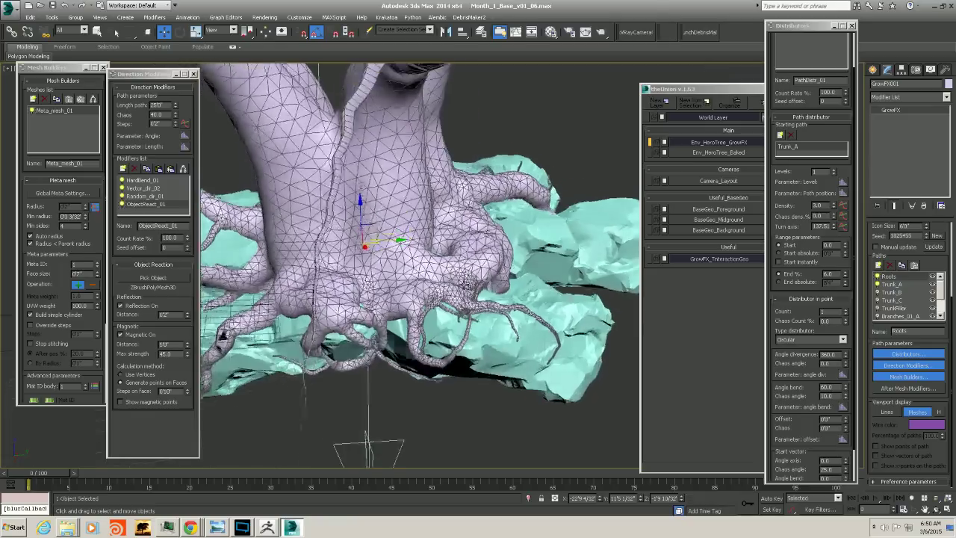
alt+middle_drag(419, 284, 567, 254)
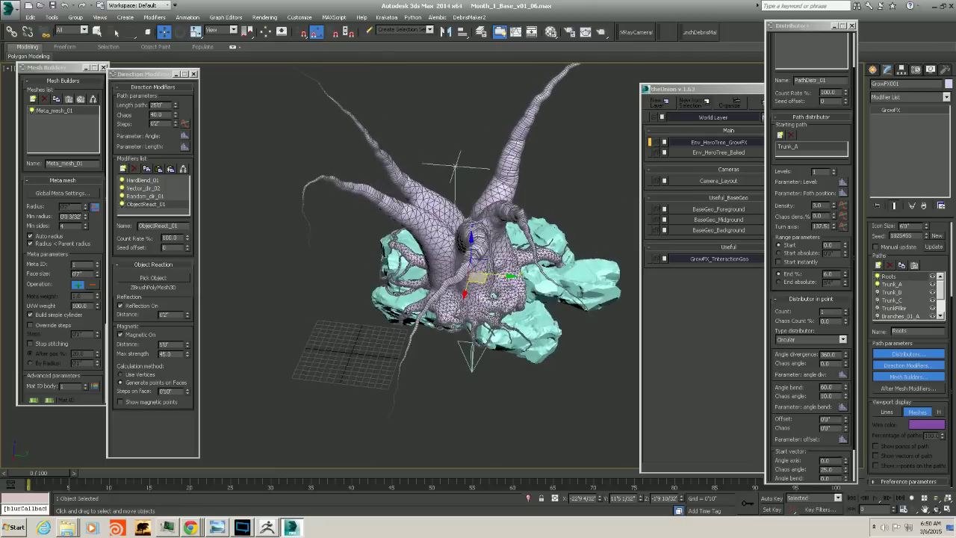
click(887, 412)
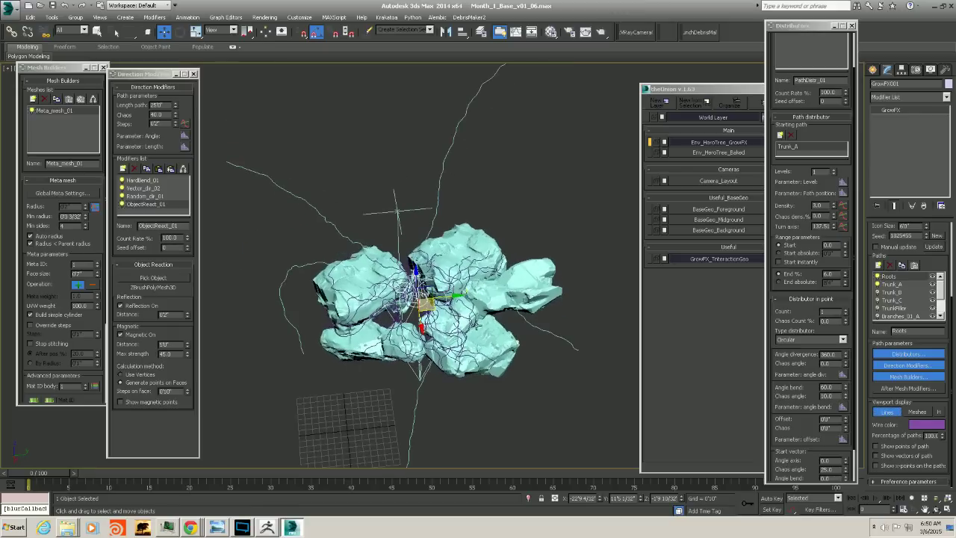
Try a Roots path distributor density of 2, inspecting the sparser roots as meshes before returning the display to lines
click(818, 204)
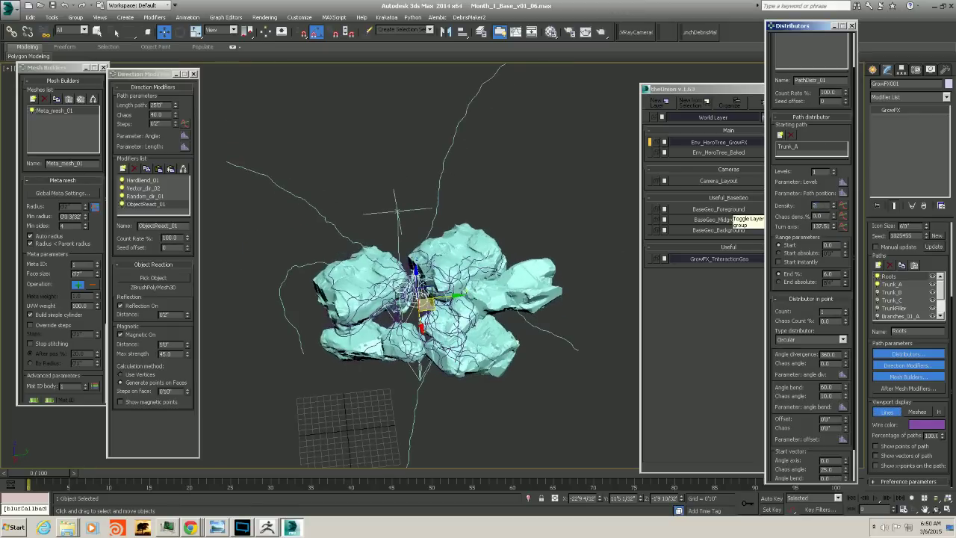
key(Return)
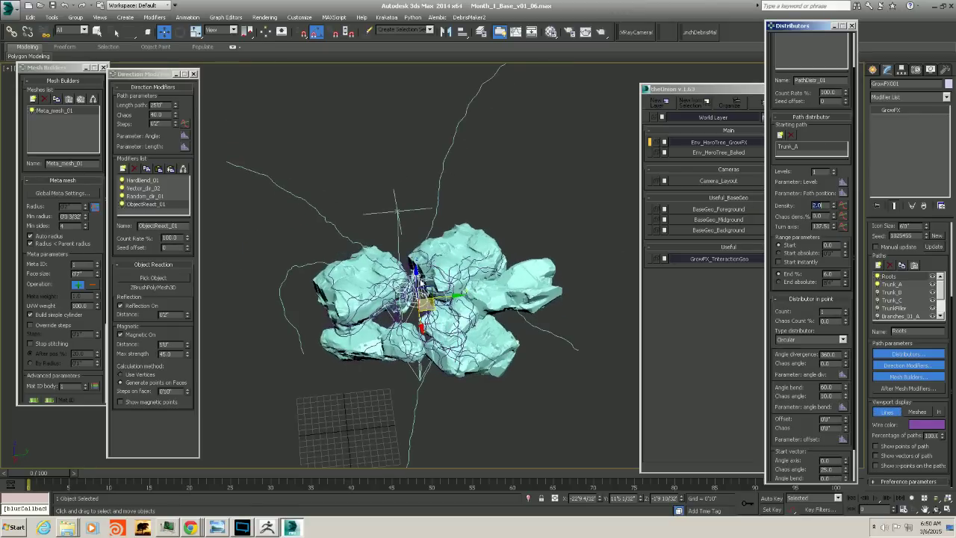
mouse_move(428, 311)
alt+middle_down()
mouse_move(430, 280)
mouse_move(413, 302)
alt+middle_up()
scroll(425, 298, up, 8)
click(919, 412)
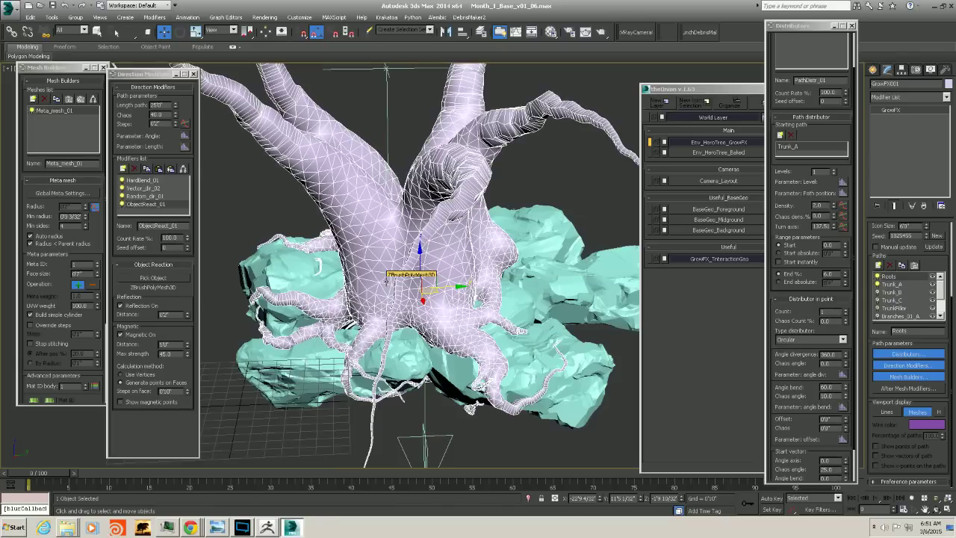
alt+middle_drag(387, 279, 600, 263)
alt+middle_drag(511, 281, 636, 281)
click(884, 412)
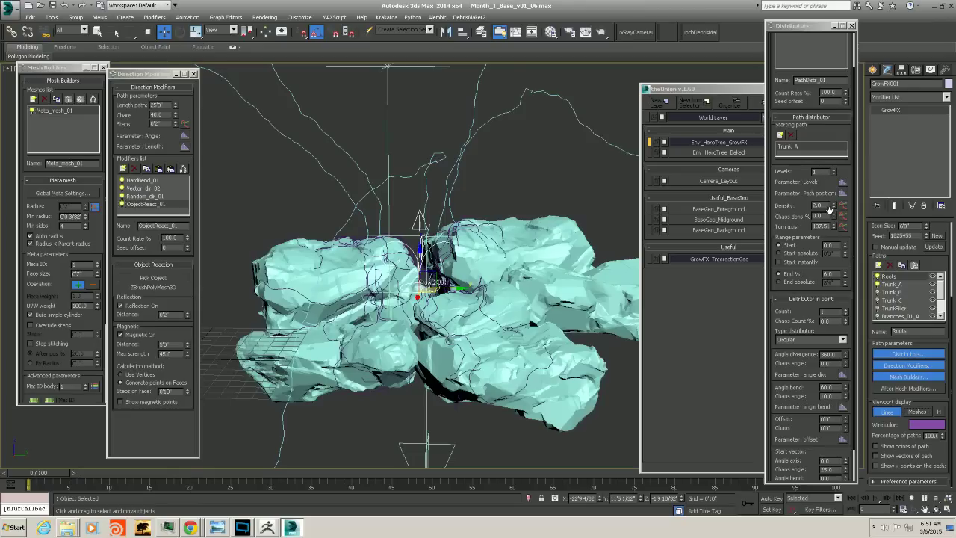
Set the Roots path distributor density back to 3 and check the paths' spread over the rocks
drag(825, 205, 768, 205)
text(3)
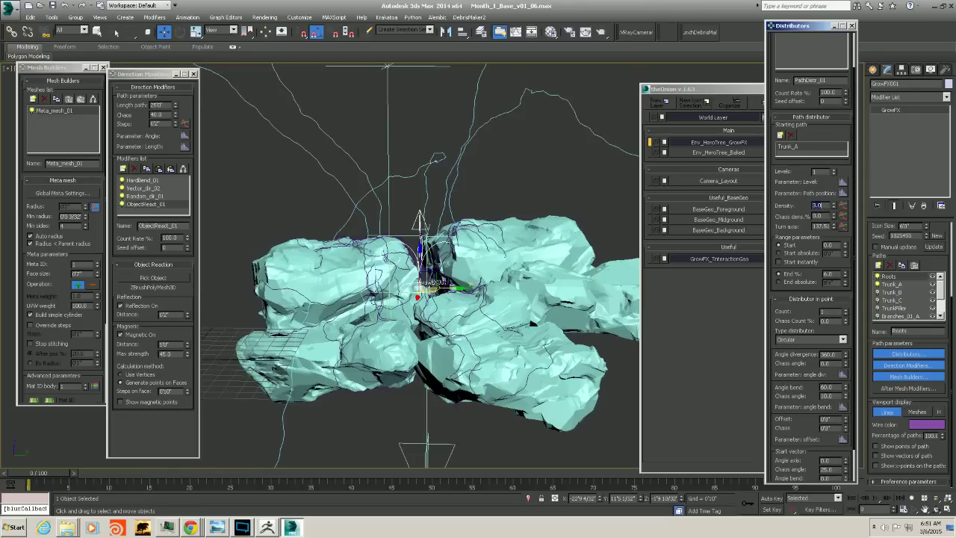
key(Return)
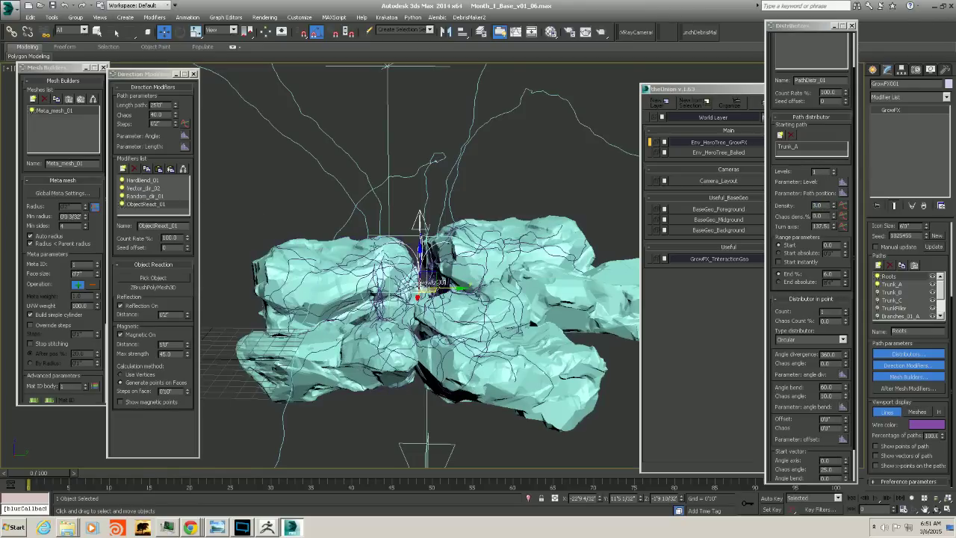
alt+middle_drag(416, 272, 206, 249)
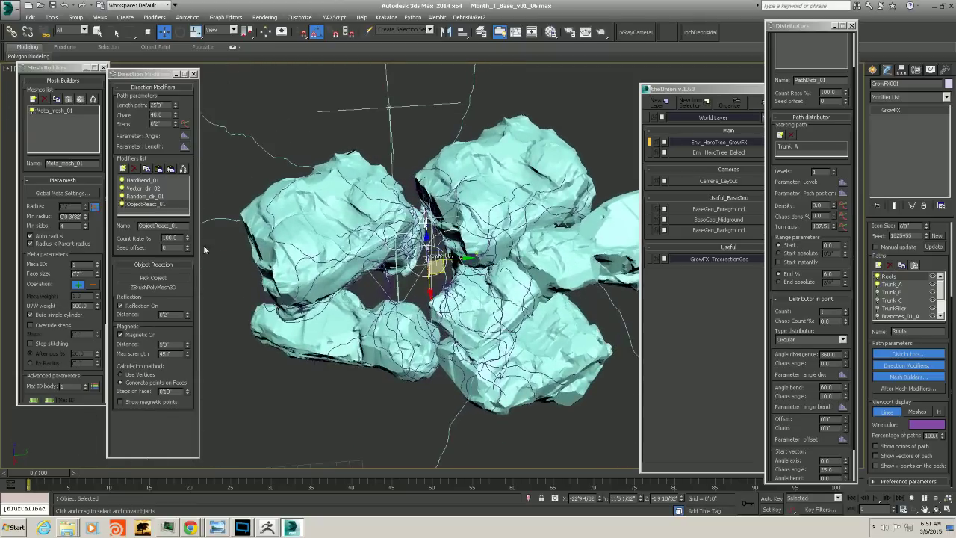
Set the smoothing of the Random_dir_01 modifier on the Roots path to 0'2"
click(144, 196)
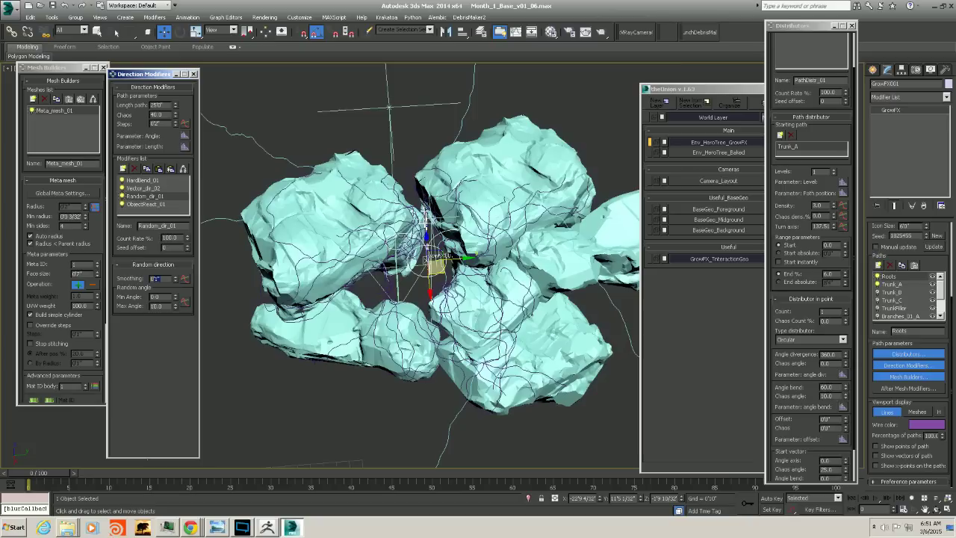
text(0.2)
key(Return)
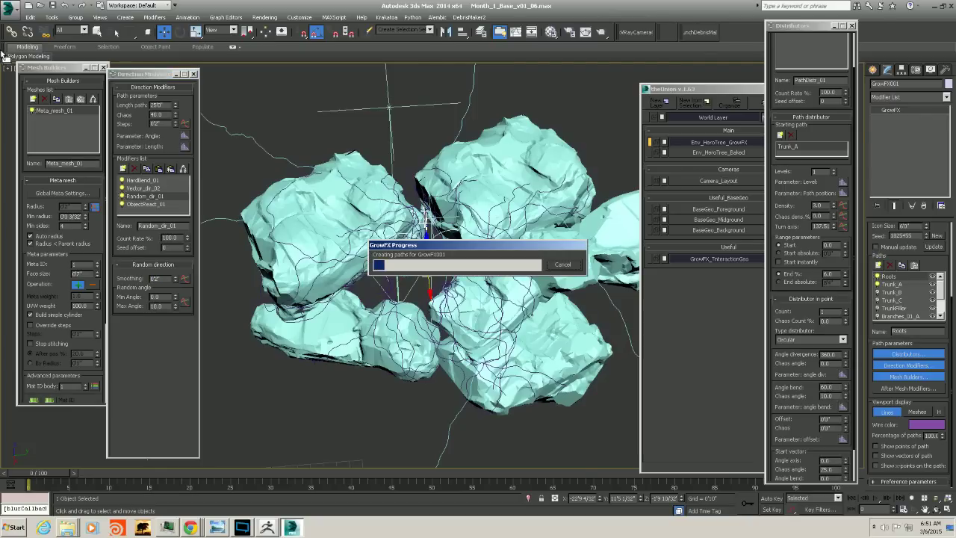
alt+middle_drag(535, 301, 507, 250)
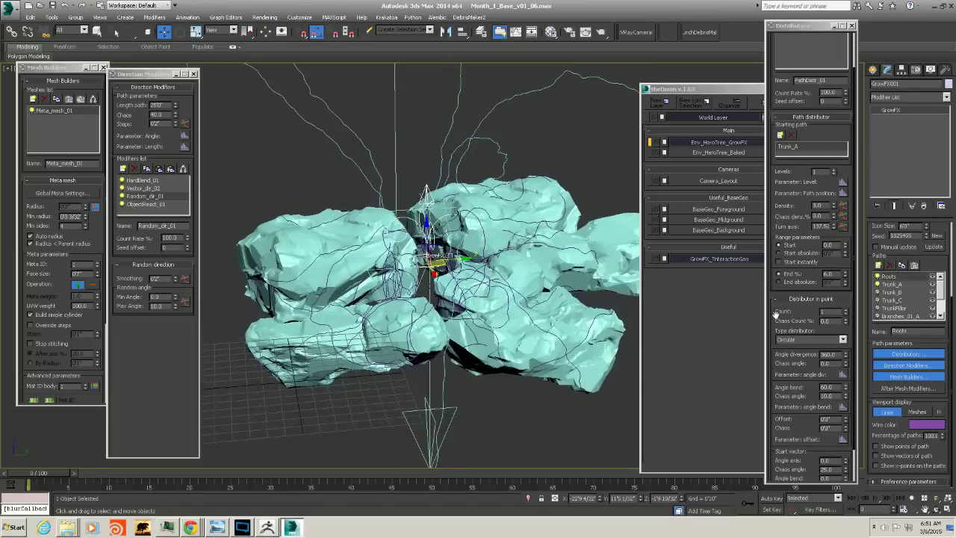
Display the meshes, inspect the smoother roots over the rocks from several sides, and save the scene
click(916, 412)
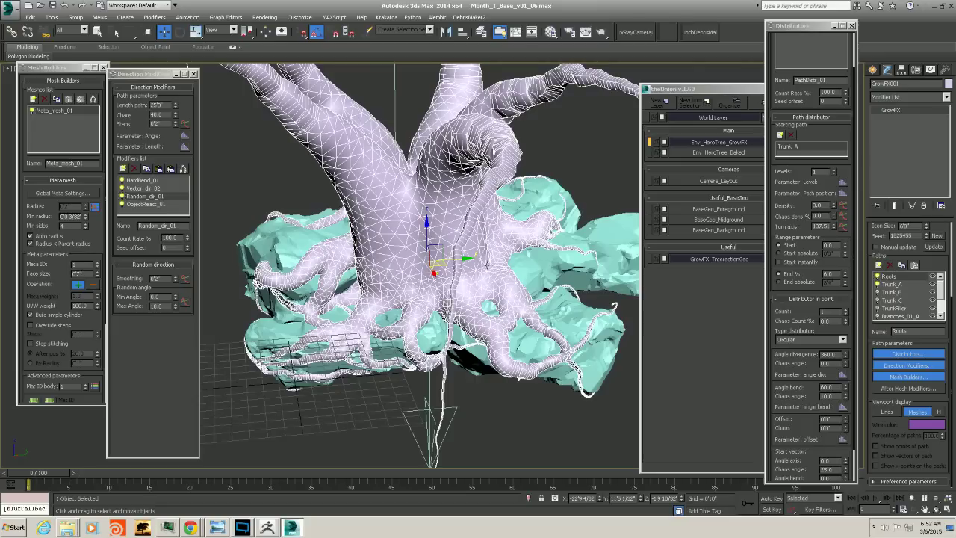
alt+middle_drag(504, 255, 635, 245)
alt+middle_drag(452, 269, 472, 249)
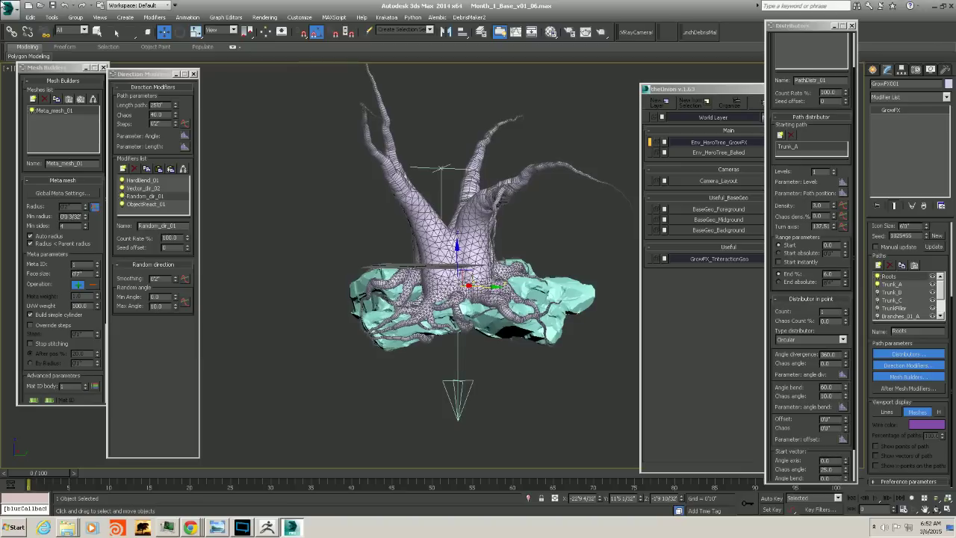
click(15, 12)
middle_drag(222, 175, 249, 195)
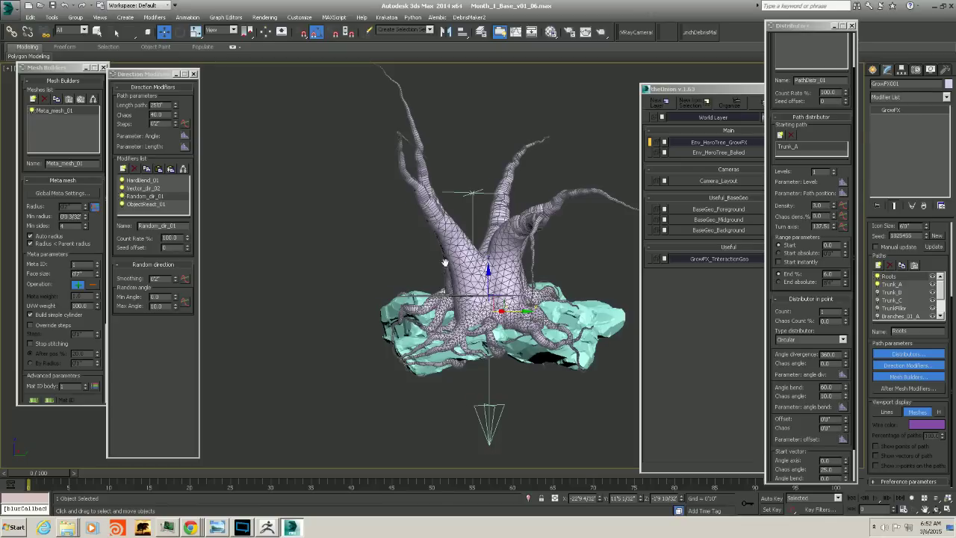
middle_drag(450, 262, 414, 268)
key(ctrl+s)
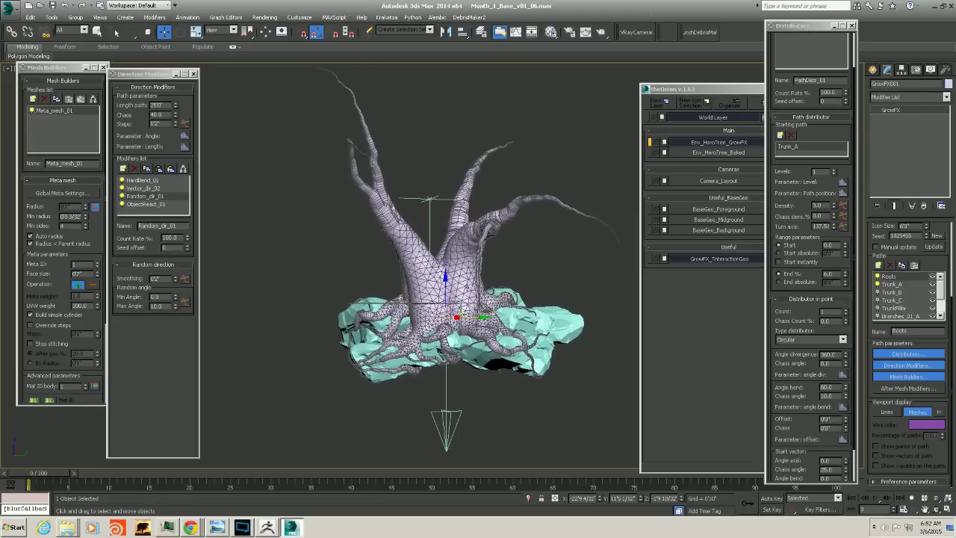
Bring up theUnion layer manager, hide the Env_HeroTree_GrowFX layer and show the Env_HeroTree_Baked layer
alt+middle_drag(442, 311, 422, 314)
scroll(448, 248, up, 5)
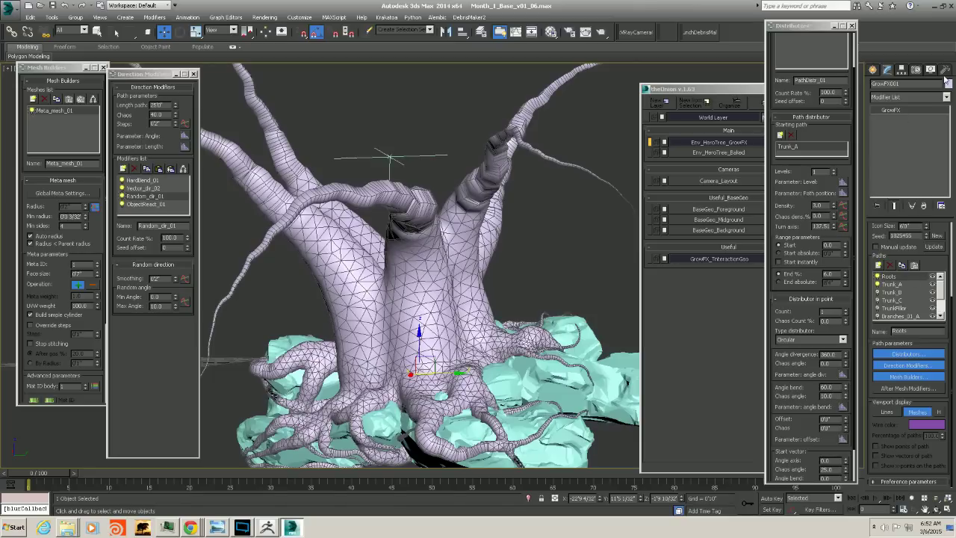
drag(753, 90, 738, 77)
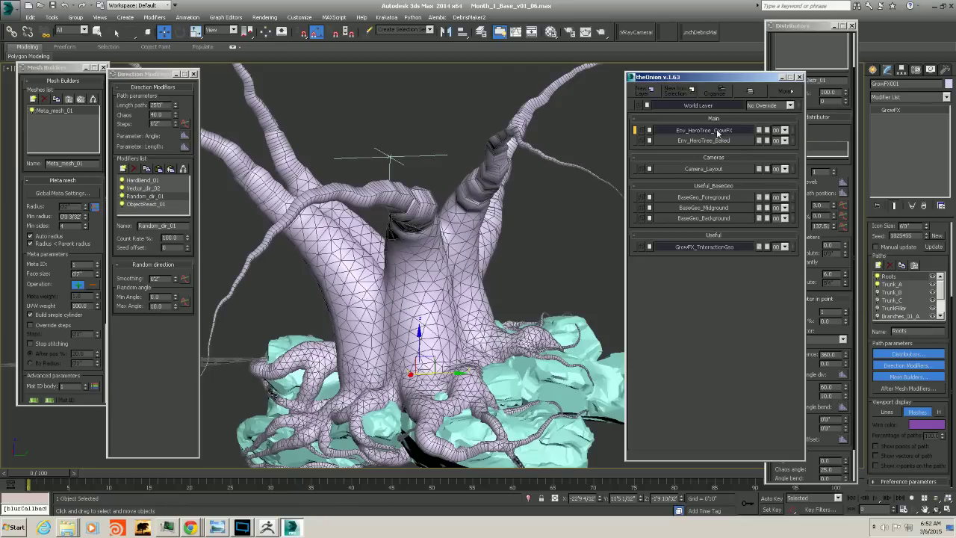
alt+middle_drag(408, 273, 442, 241)
click(711, 132)
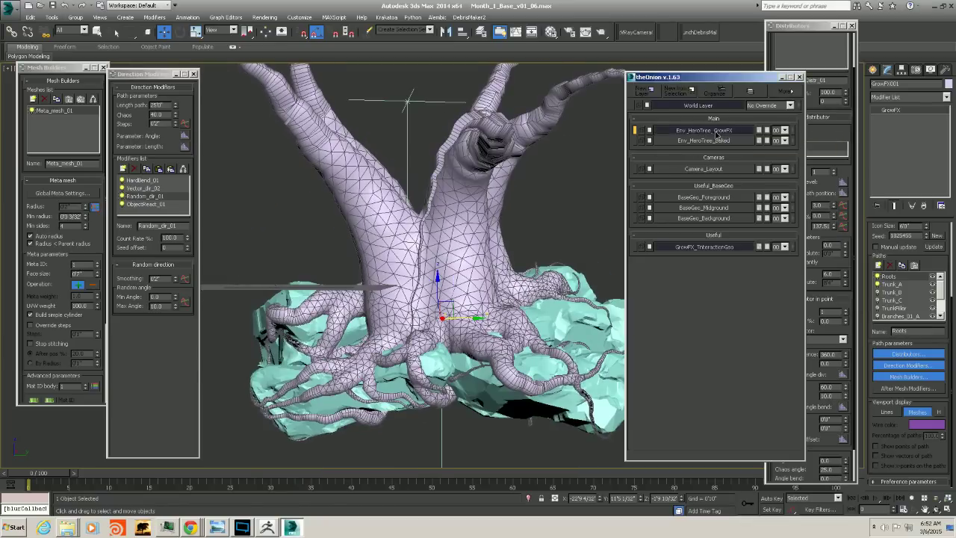
click(715, 140)
Delete the old GrowFX_Baked tree mesh and show the Env_HeroTree_GrowFX layer again
click(452, 253)
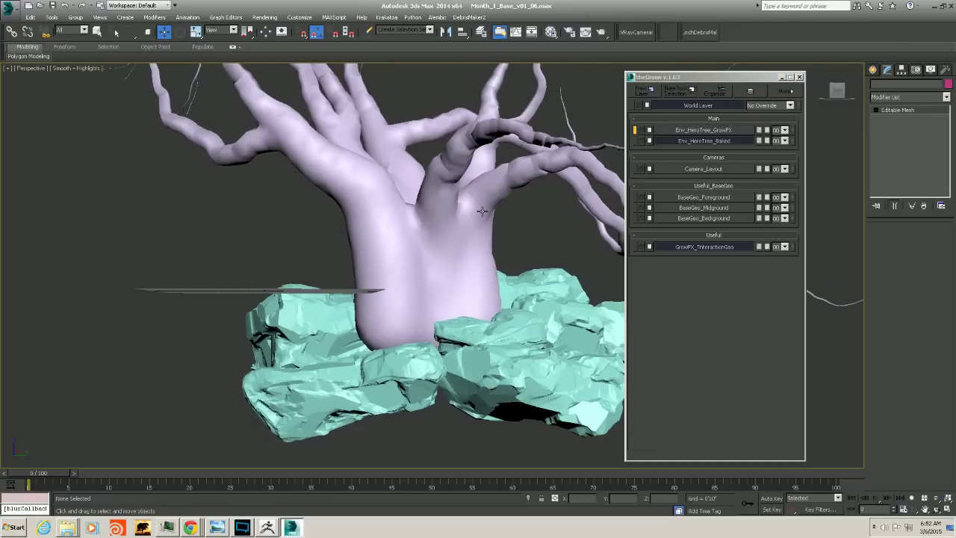
alt+middle_drag(452, 254, 480, 268)
scroll(480, 268, down, 3)
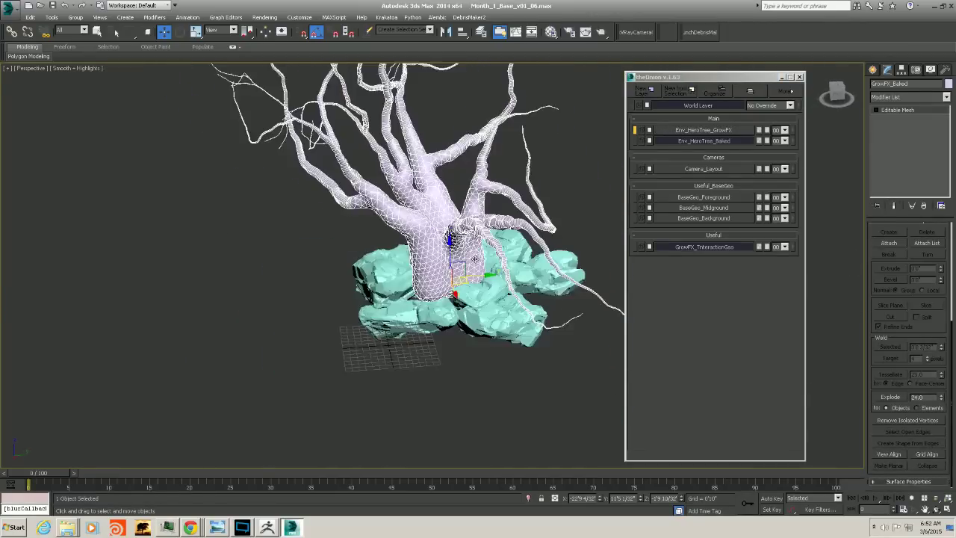
scroll(431, 261, up, 5)
key(Delete)
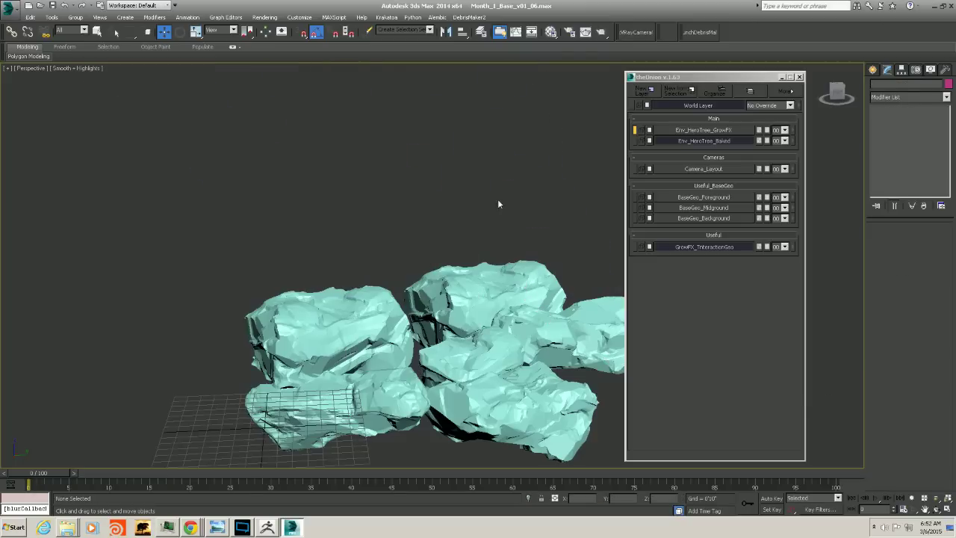
click(727, 130)
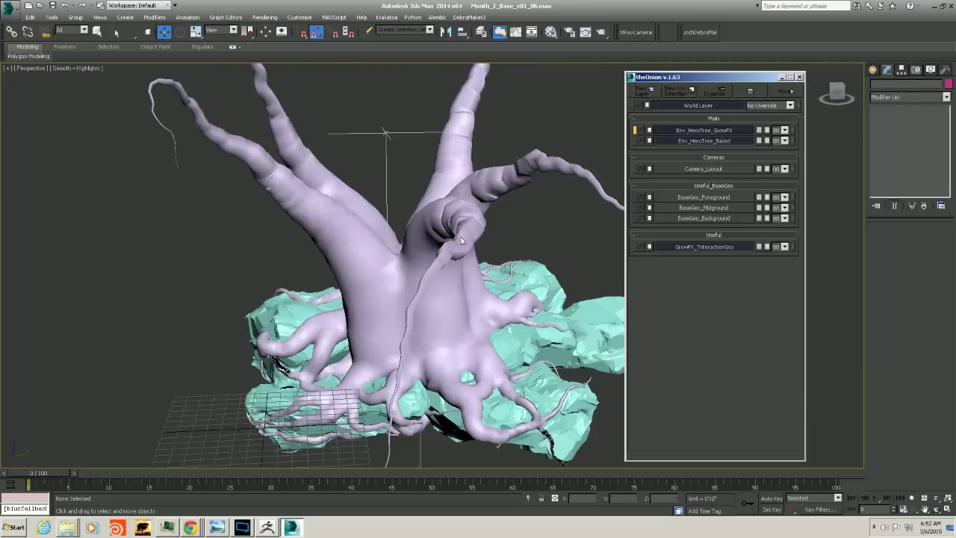
alt+middle_drag(428, 233, 480, 190)
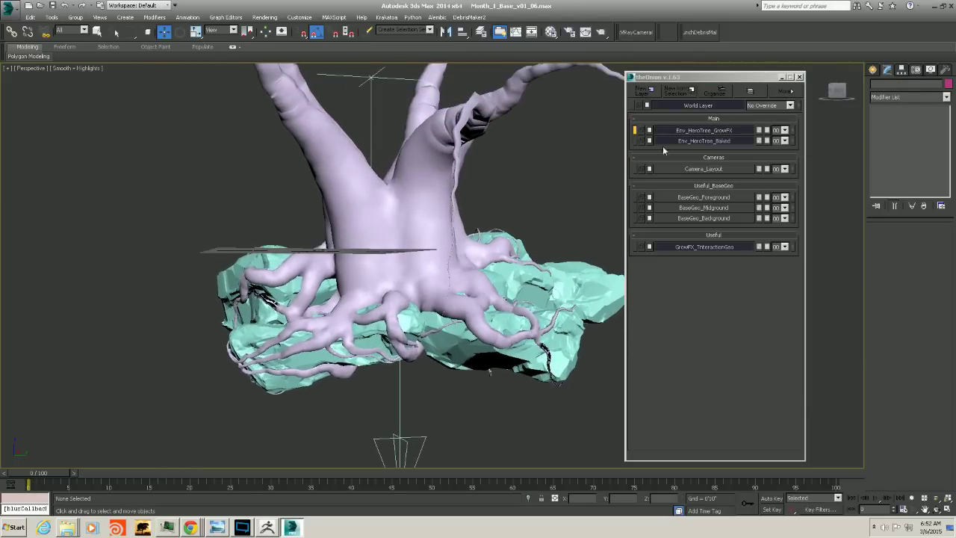
Hide the GrowFX_InteractionGeo layer, select the GrowFX tree and inspect its roots and branches from several sides
click(698, 247)
click(491, 221)
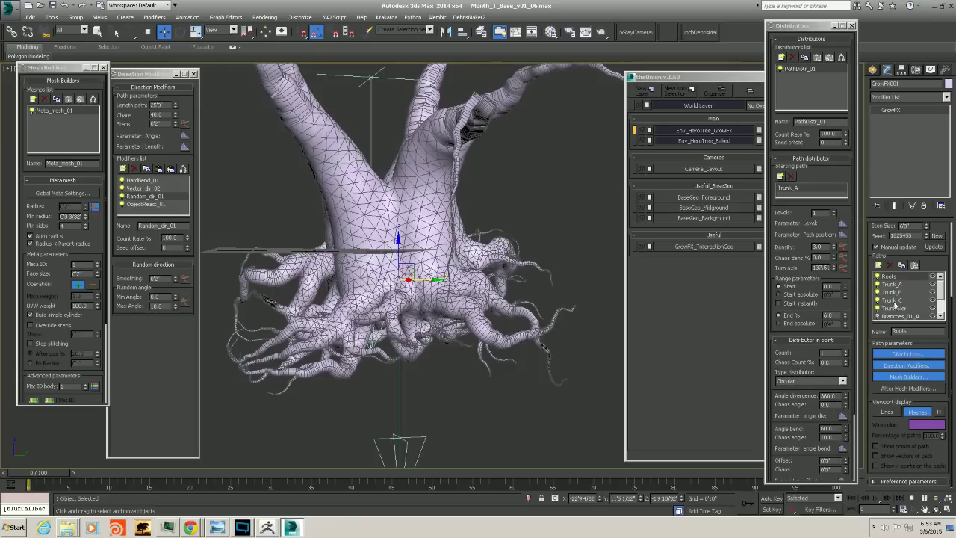
alt+middle_drag(462, 282, 401, 328)
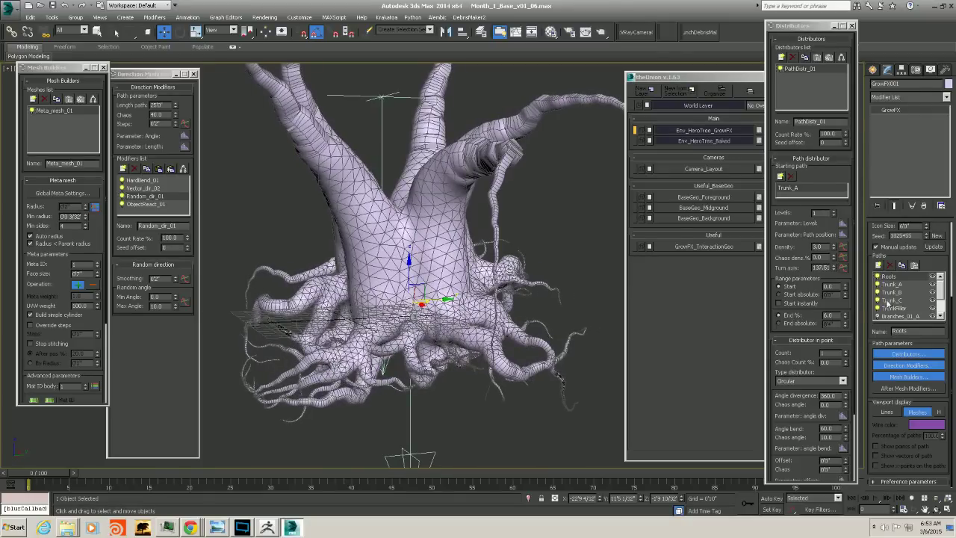
alt+middle_drag(484, 280, 425, 185)
alt+middle_drag(499, 278, 479, 261)
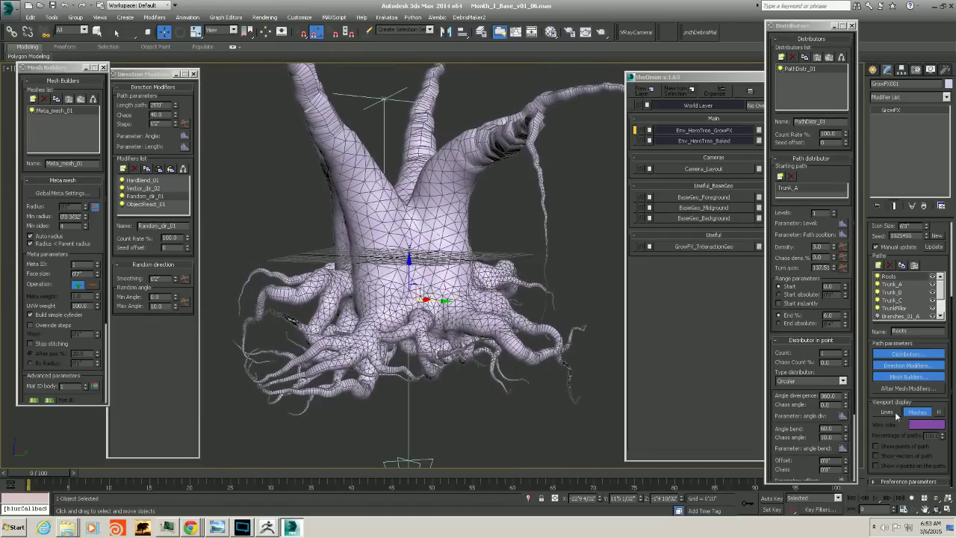
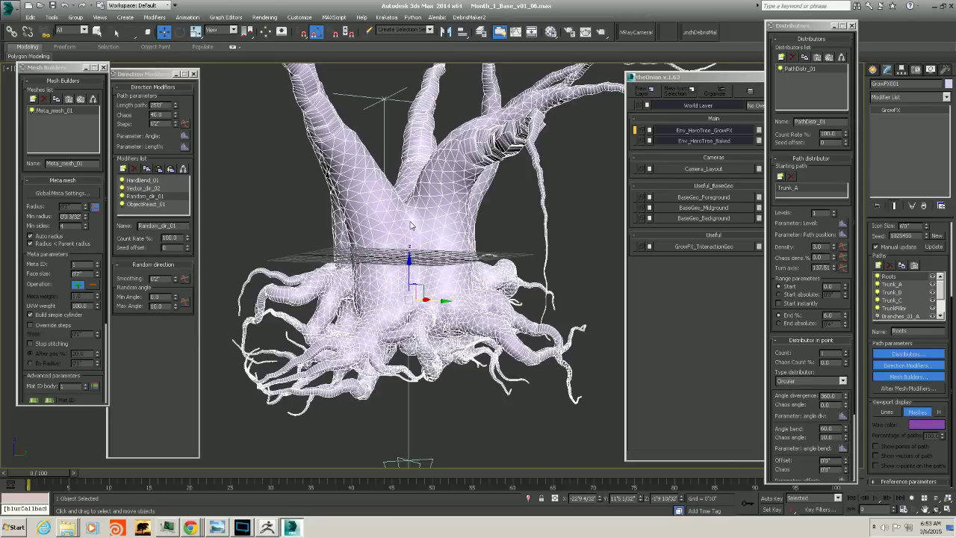
alt+middle_drag(411, 226, 447, 257)
scroll(455, 266, down, 3)
scroll(447, 257, down, 3)
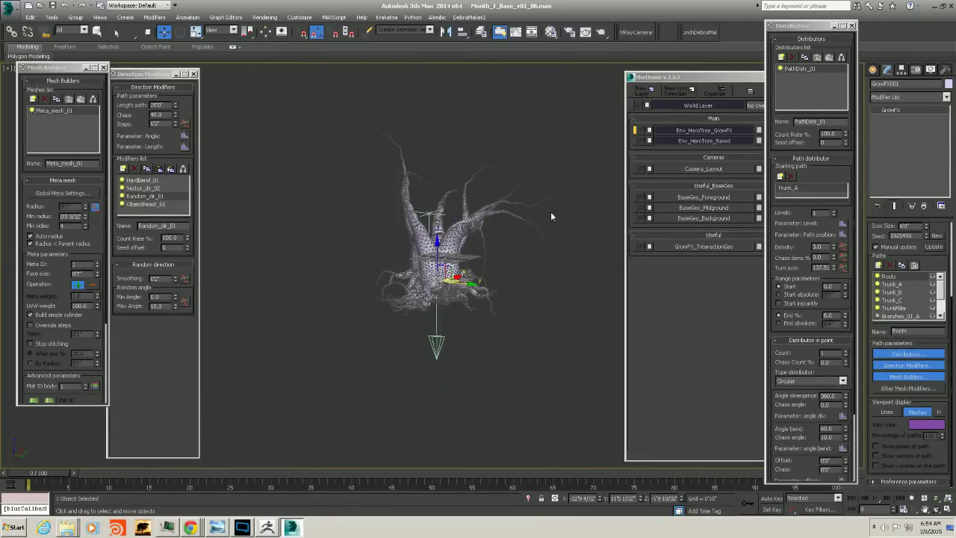
scroll(447, 245, up, 5)
Clone the GrowFX tree as a copy named GrowFX_Baked
right_click(441, 246)
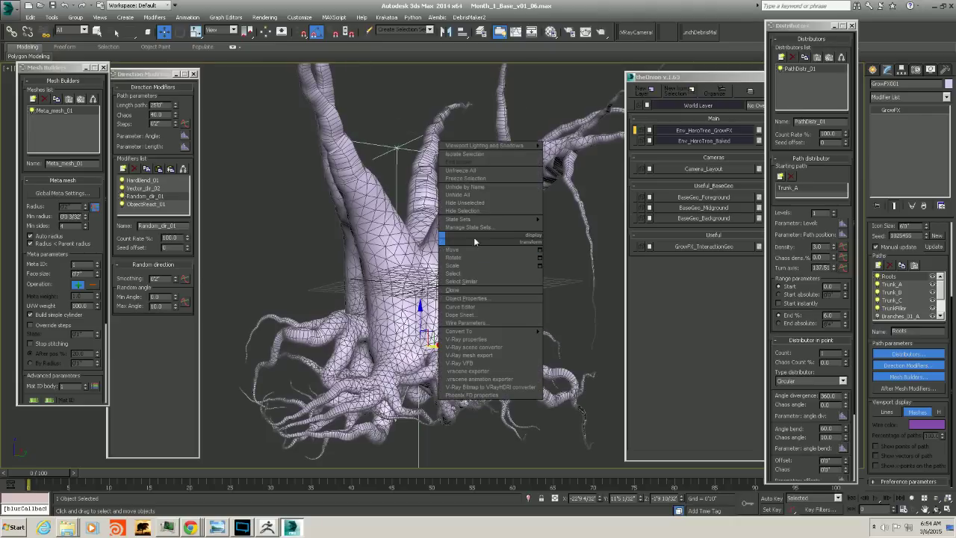
click(470, 292)
drag(465, 282, 450, 299)
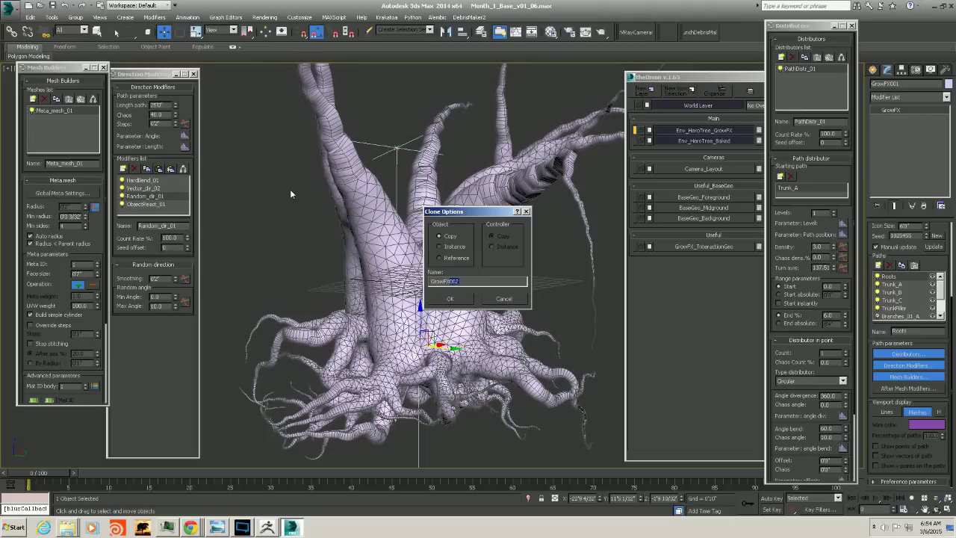
text(_Baked)
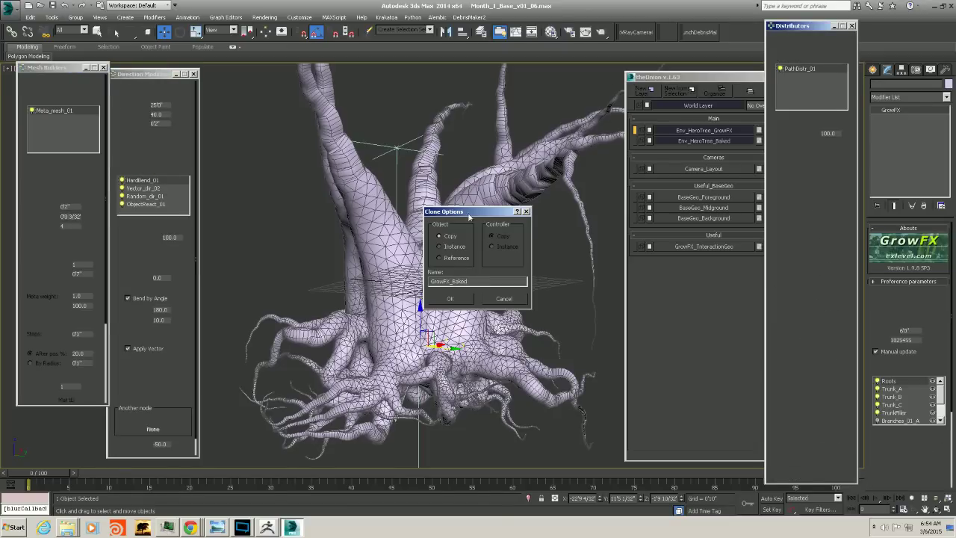
key(Return)
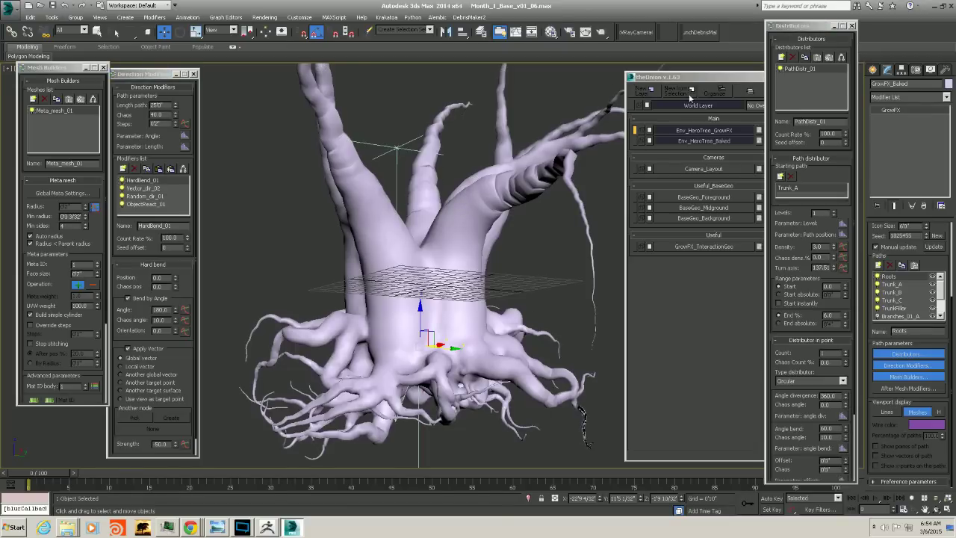
Move the GrowFX_Baked copy to the Env_HeroTree_Baked layer and hide the Env_HeroTree_GrowFX layer
drag(690, 79, 636, 79)
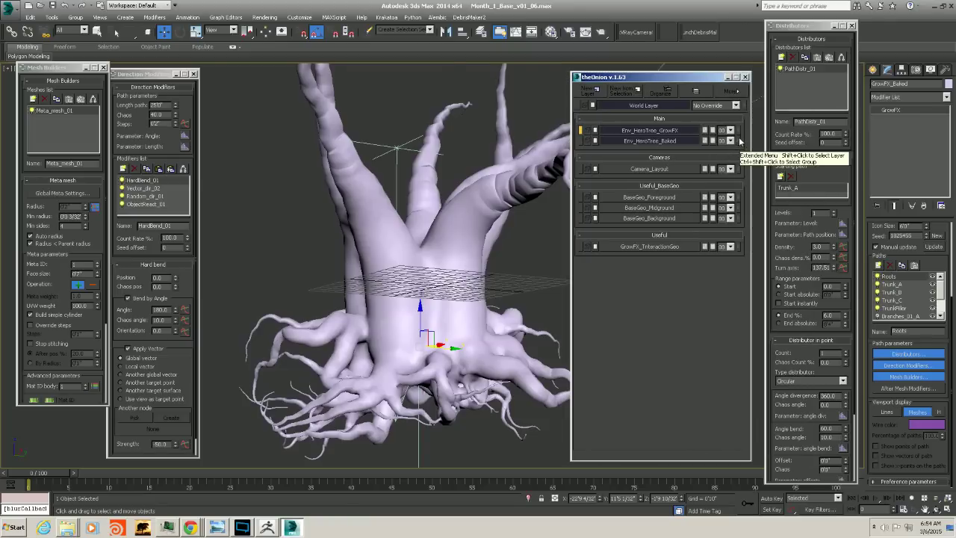
drag(907, 83, 812, 112)
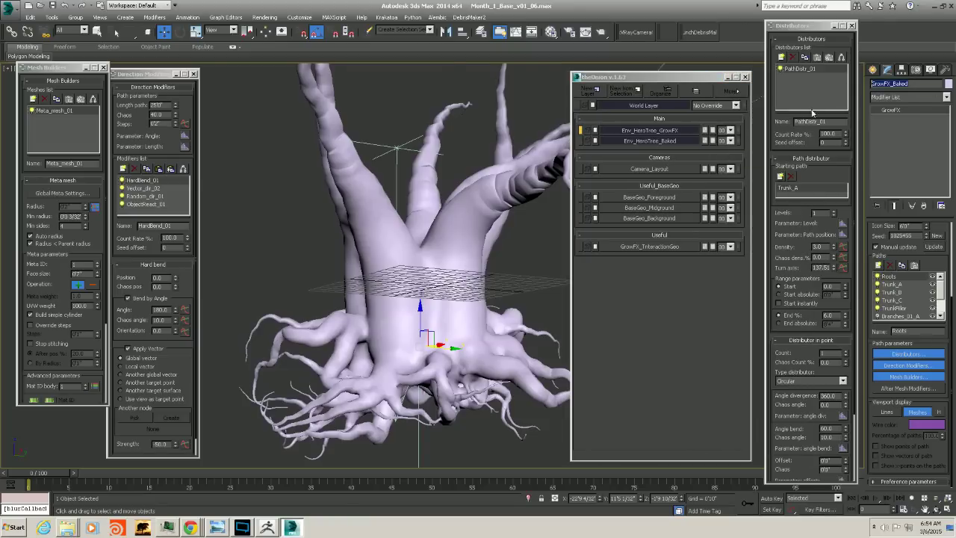
click(740, 140)
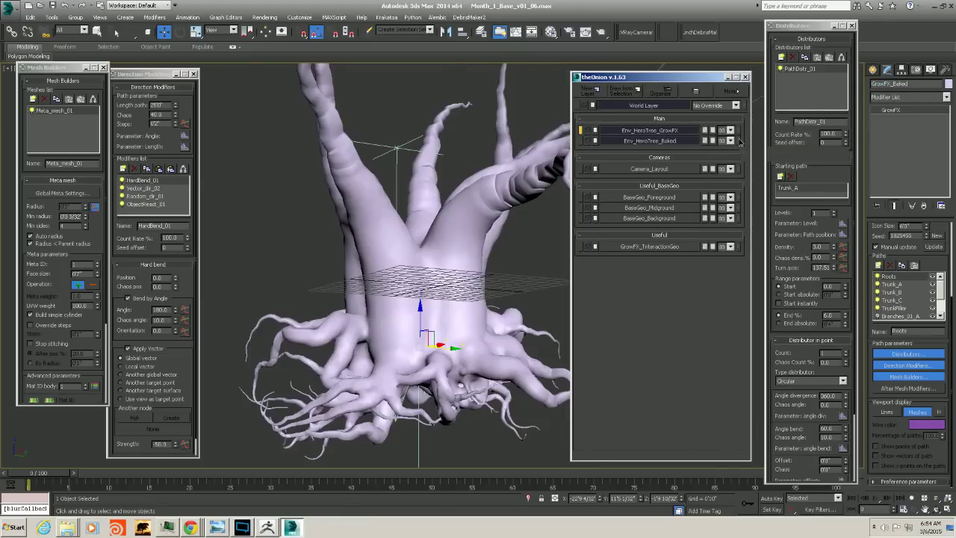
click(758, 144)
click(648, 131)
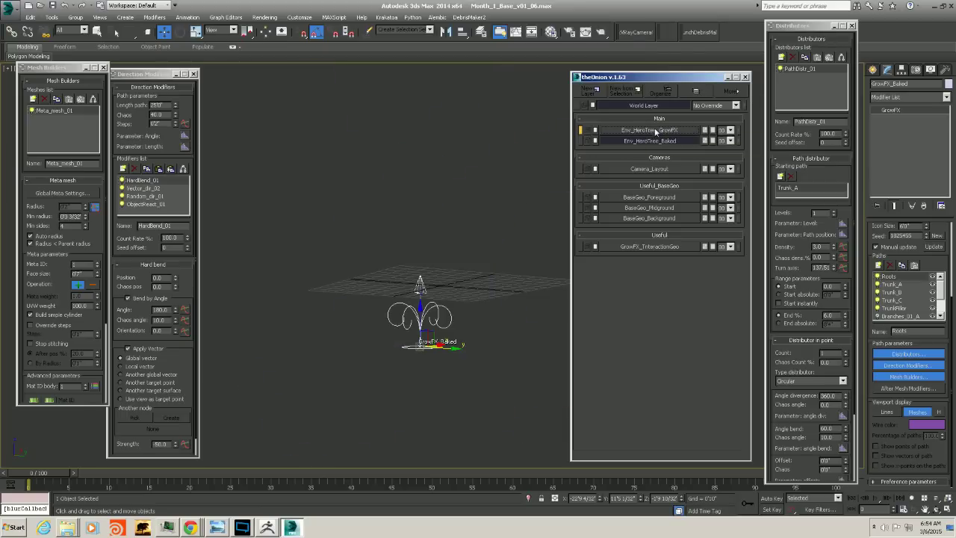
Manually update the GrowFX_Baked object to rebuild its tree meshes
alt+middle_drag(436, 284, 429, 290)
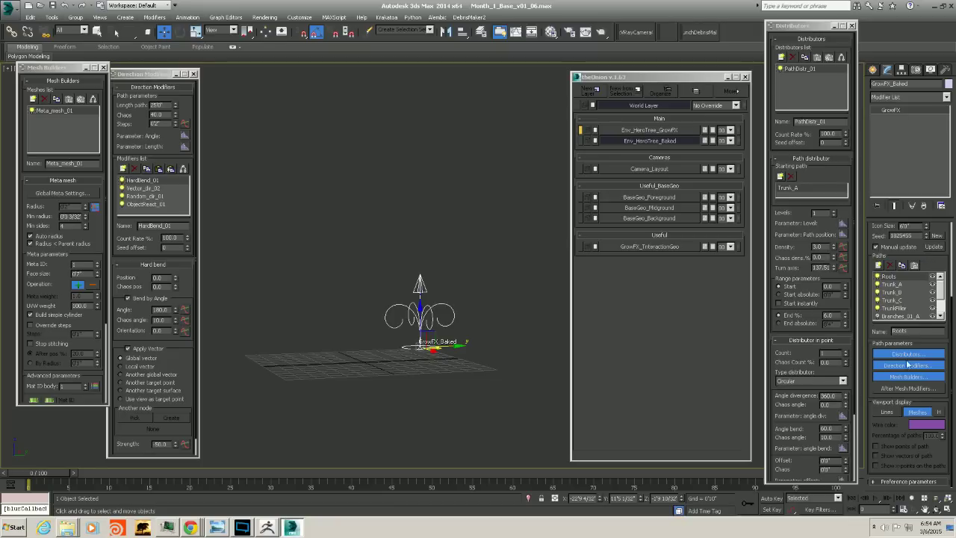
click(880, 482)
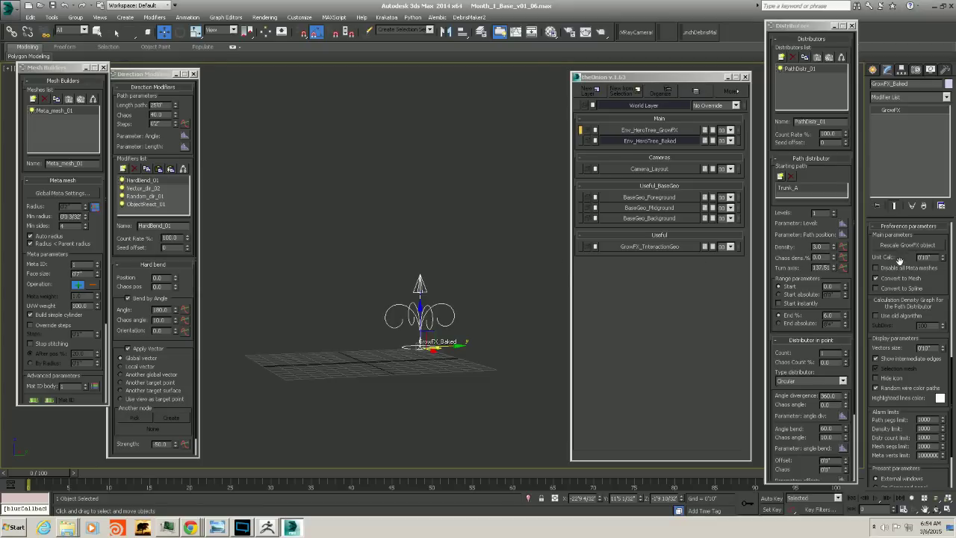
drag(901, 260, 887, 433)
scroll(888, 433, up, 5)
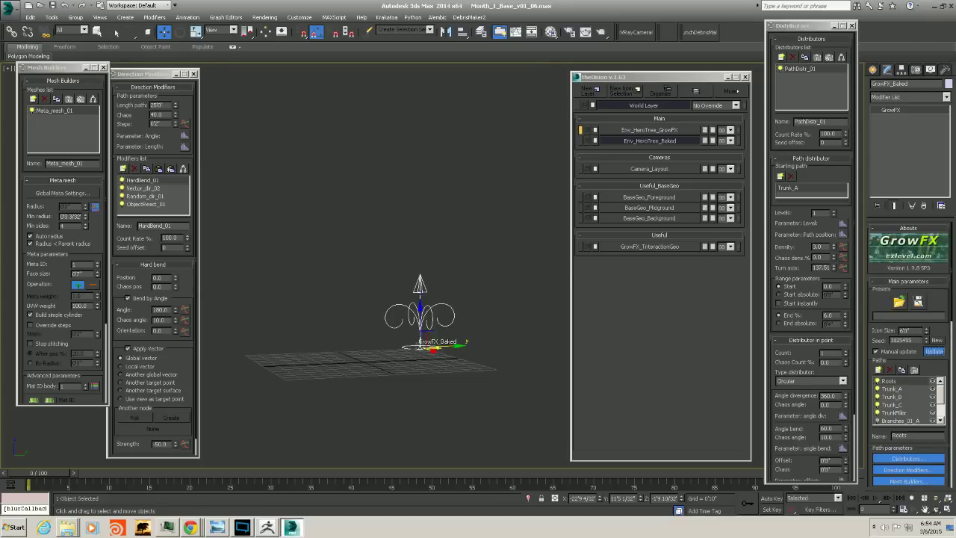
click(934, 351)
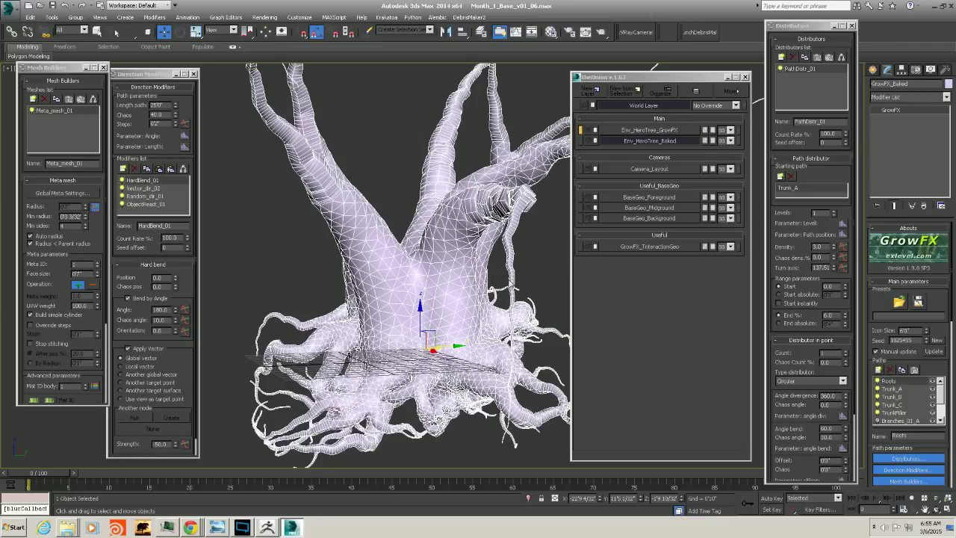
Examine the rebuilt tree from several angles and look through its GrowFX path, display and preference parameters
middle_drag(490, 251, 433, 263)
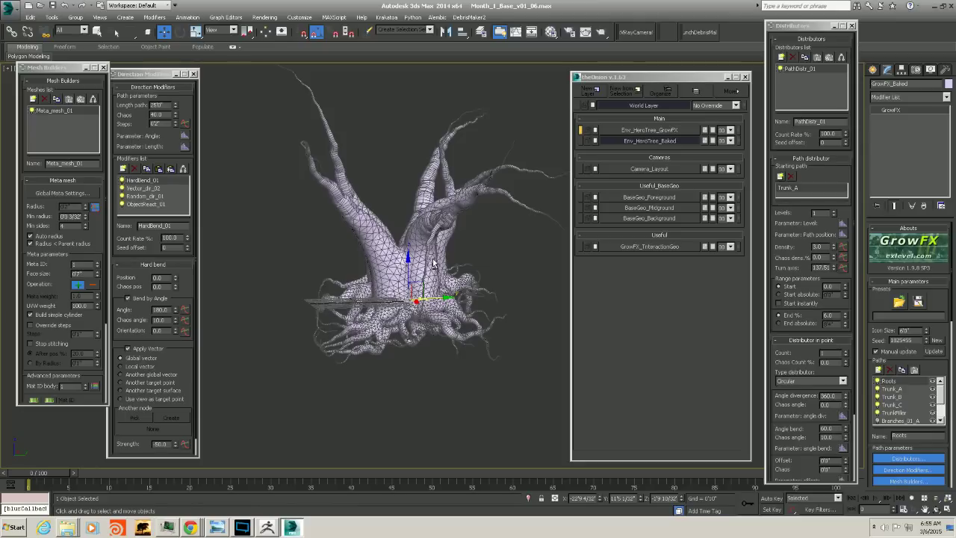
alt+middle_drag(418, 288, 453, 312)
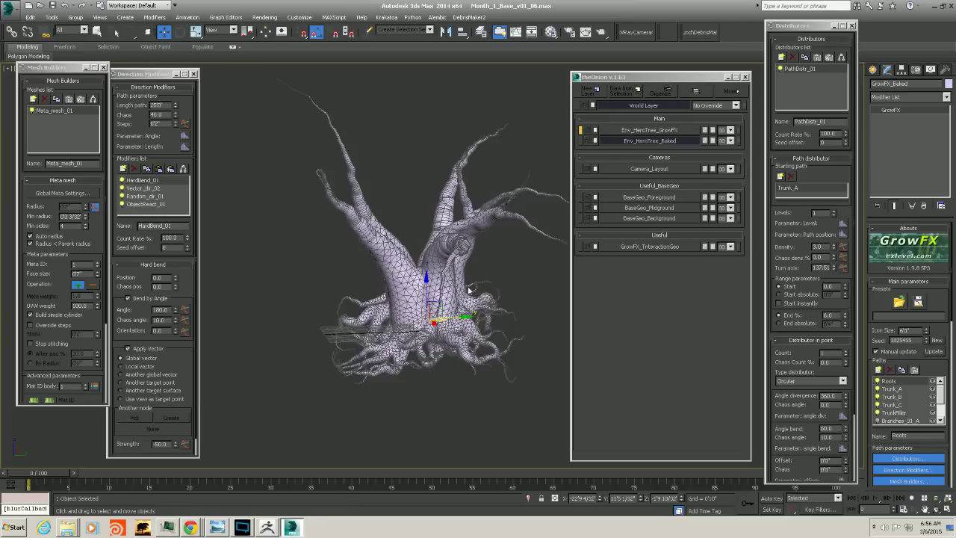
alt+middle_drag(470, 291, 451, 292)
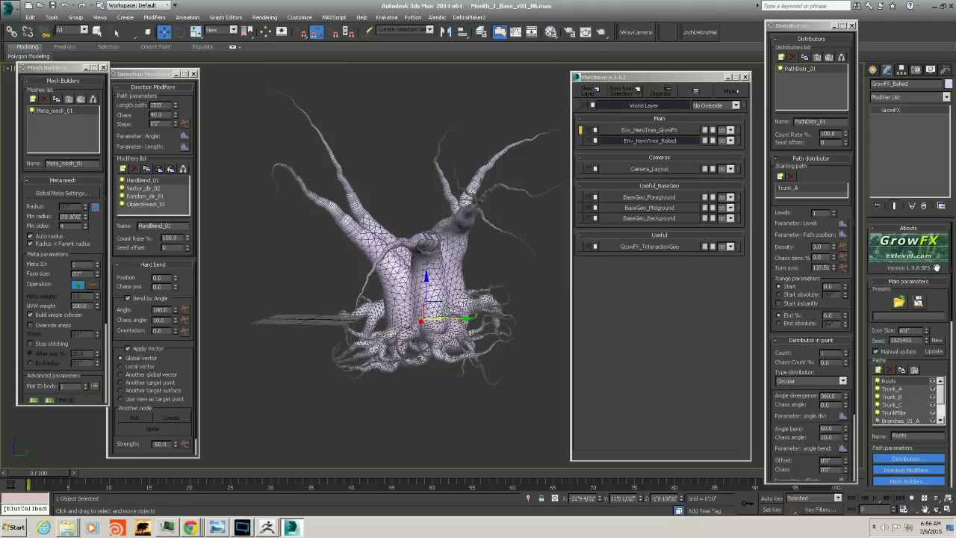
scroll(937, 266, down, 2)
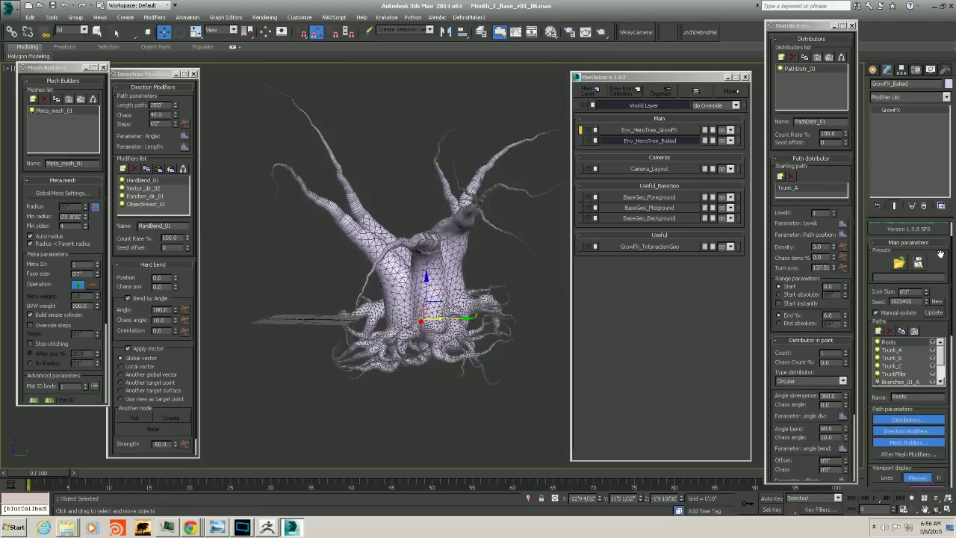
alt+middle_drag(469, 293, 370, 323)
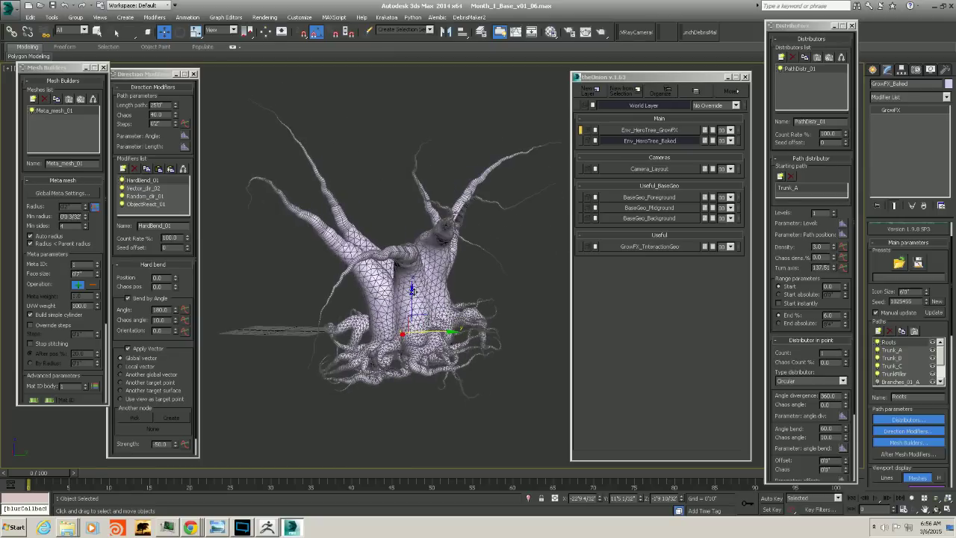
scroll(935, 267, down, 2)
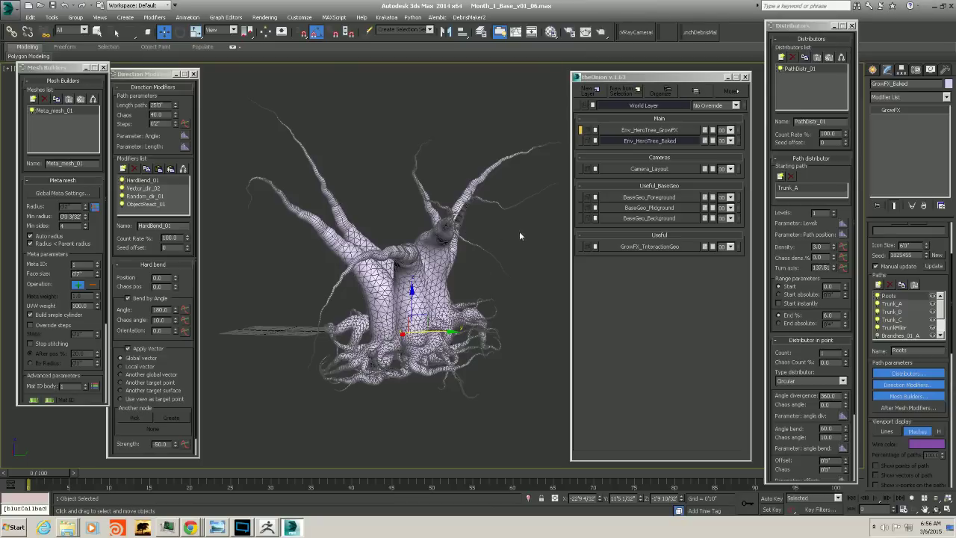
scroll(934, 287, down, 4)
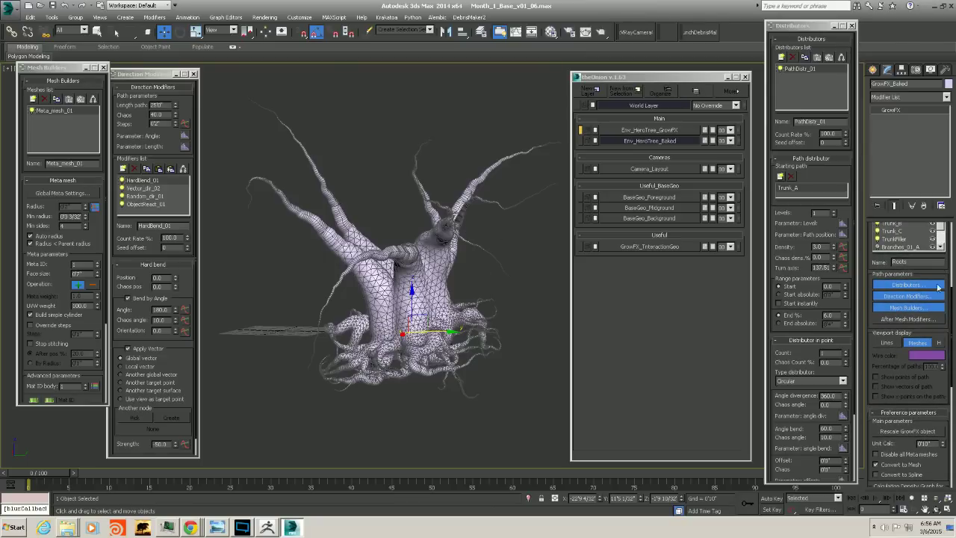
scroll(933, 270, down, 3)
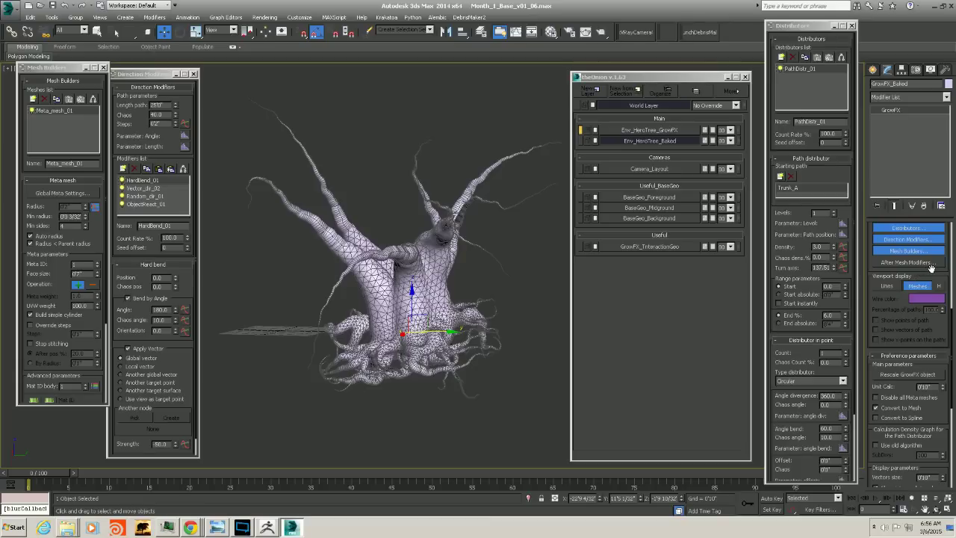
scroll(932, 269, down, 1)
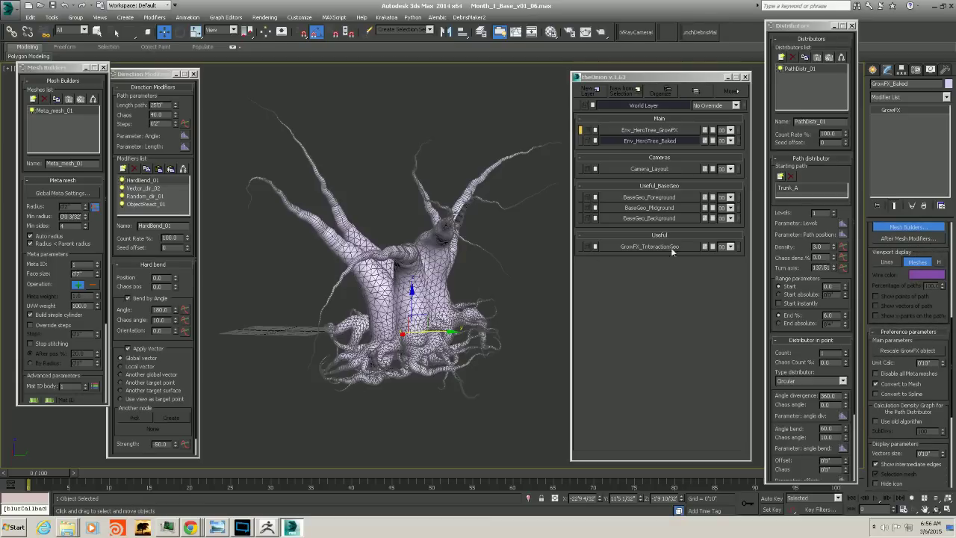
scroll(940, 295, down, 3)
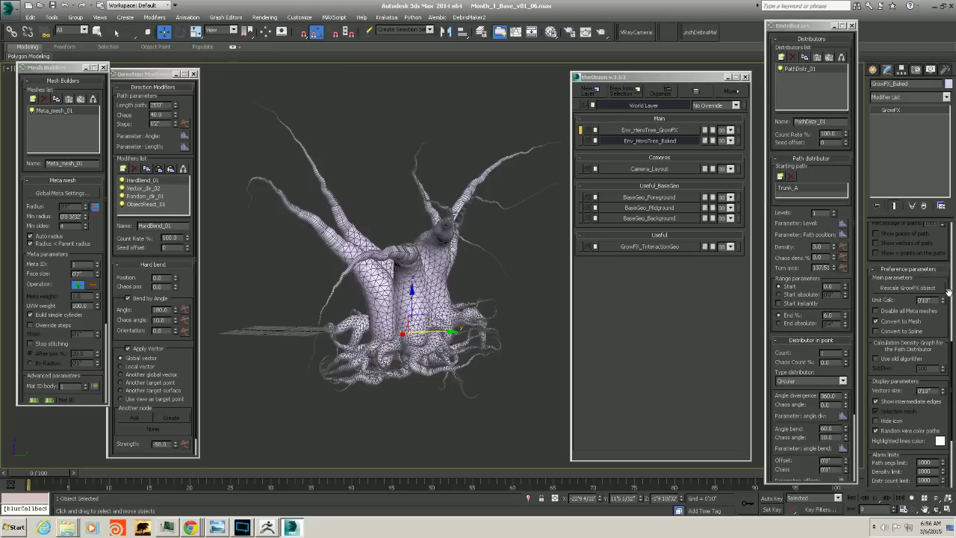
Convert the GrowFX_Baked tree to an Editable Mesh and check it from another angle
right_click(435, 280)
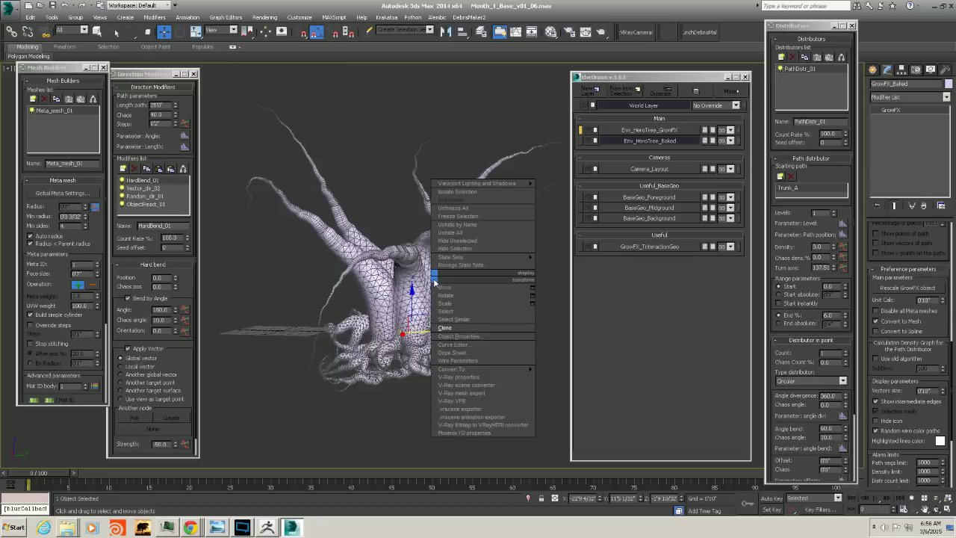
mouse_move(467, 371)
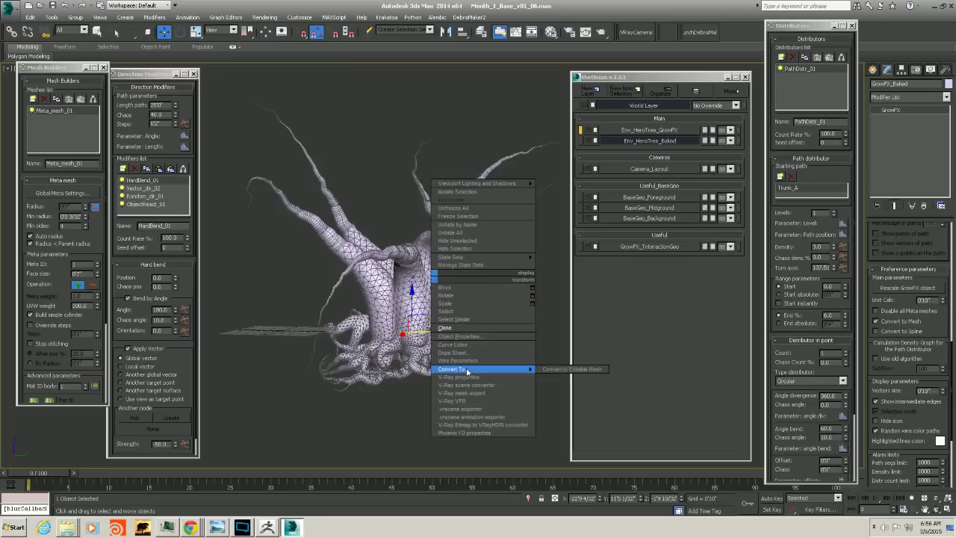
click(568, 369)
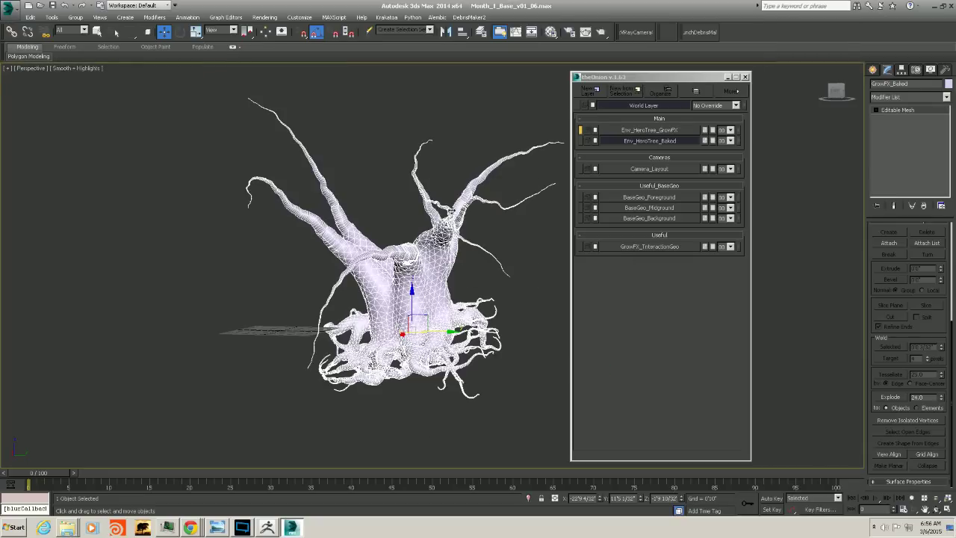
alt+middle_drag(460, 259, 475, 257)
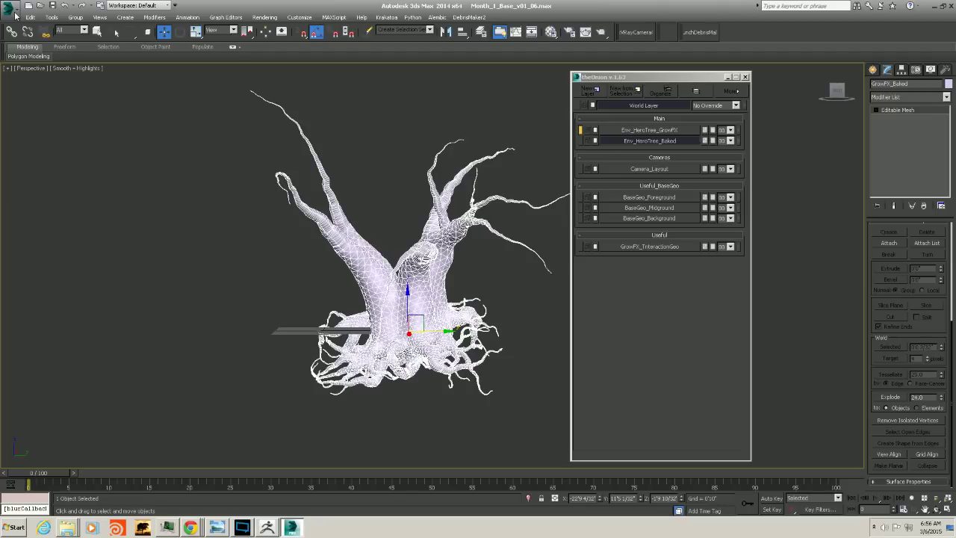
Restore down the main program window, return it to full size, and save the scene
double_click(246, 7)
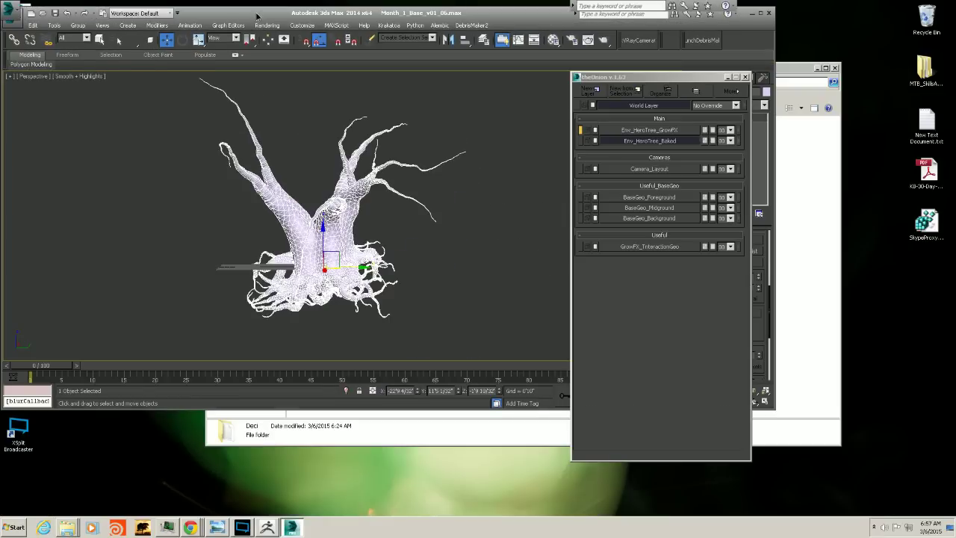
double_click(256, 13)
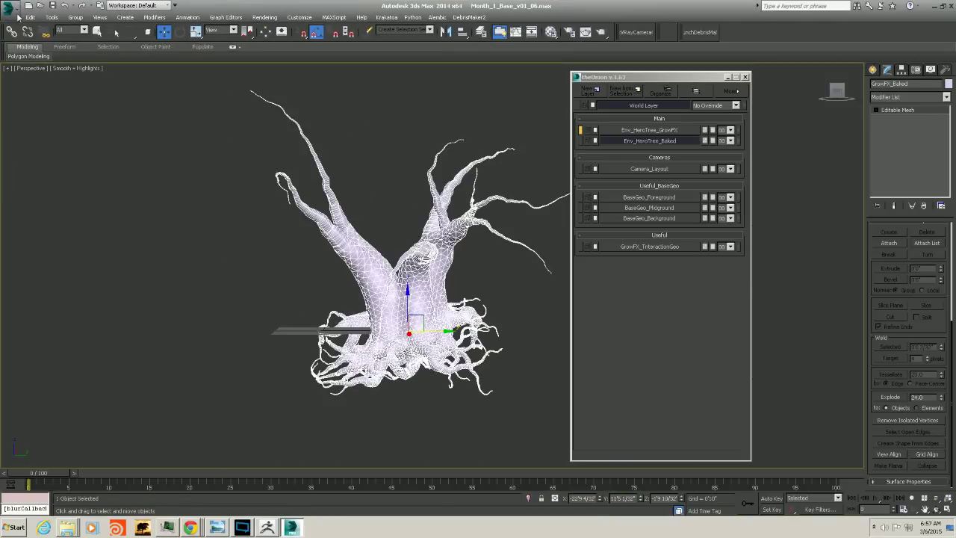
double_click(215, 8)
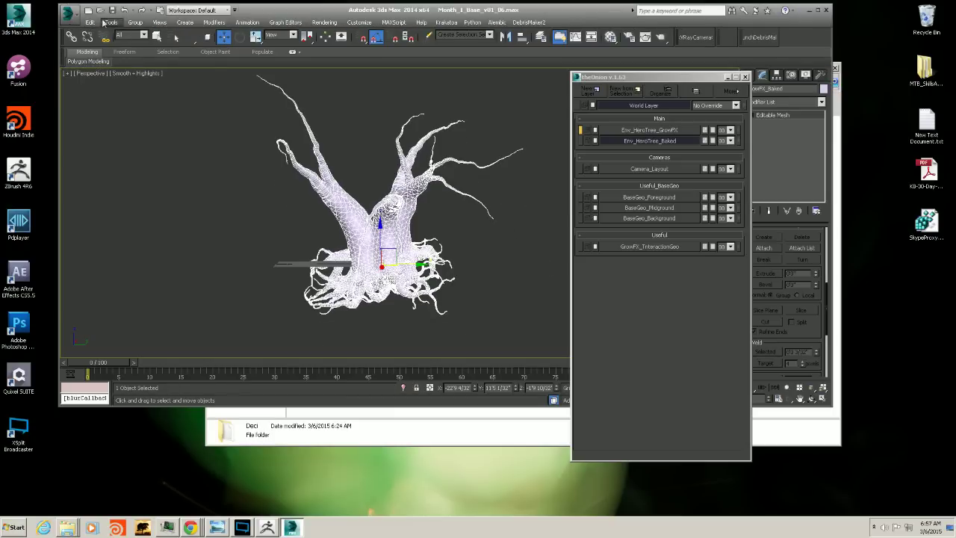
drag(278, 13, 261, 22)
double_click(271, 22)
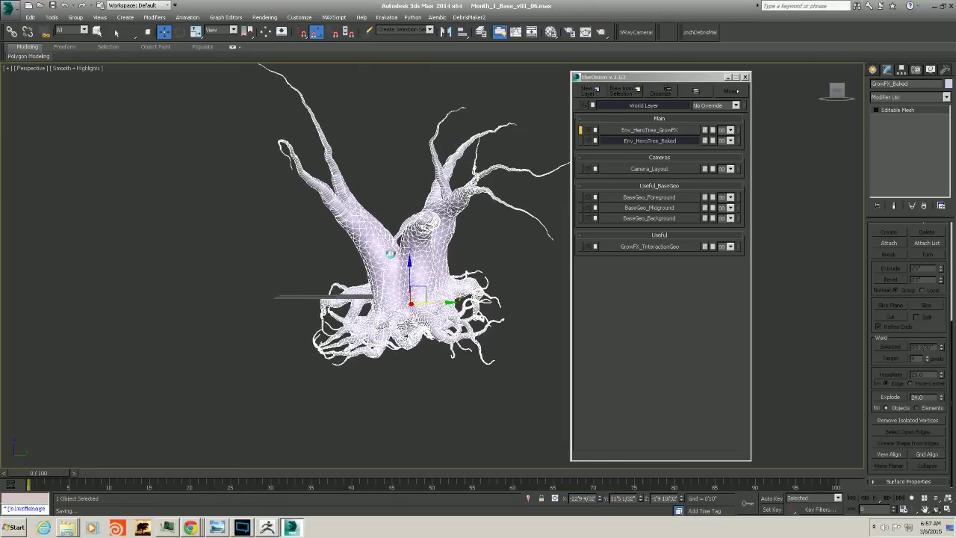
Close and restart 3ds Max, maximize its window, and reopen the Month_1_Base_v01_06.max scene
double_click(669, 13)
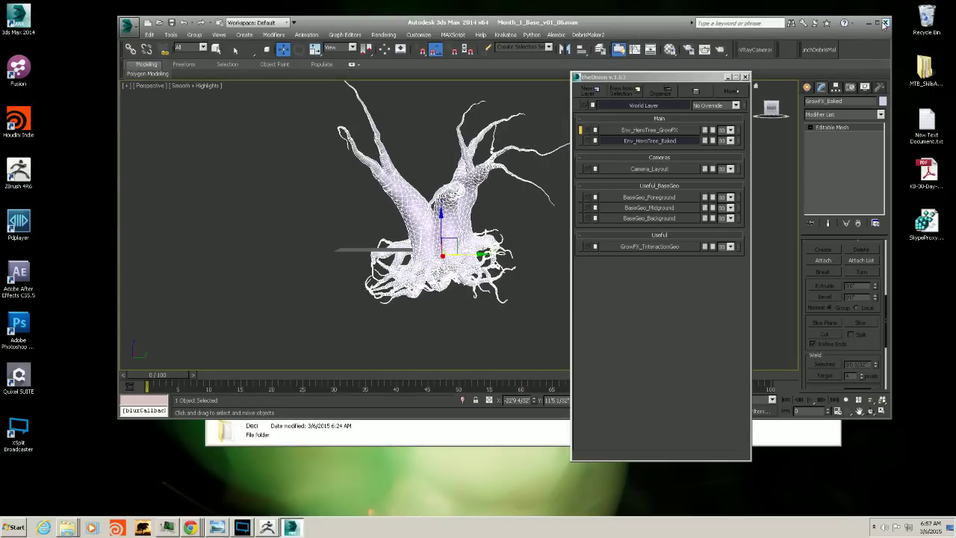
click(886, 22)
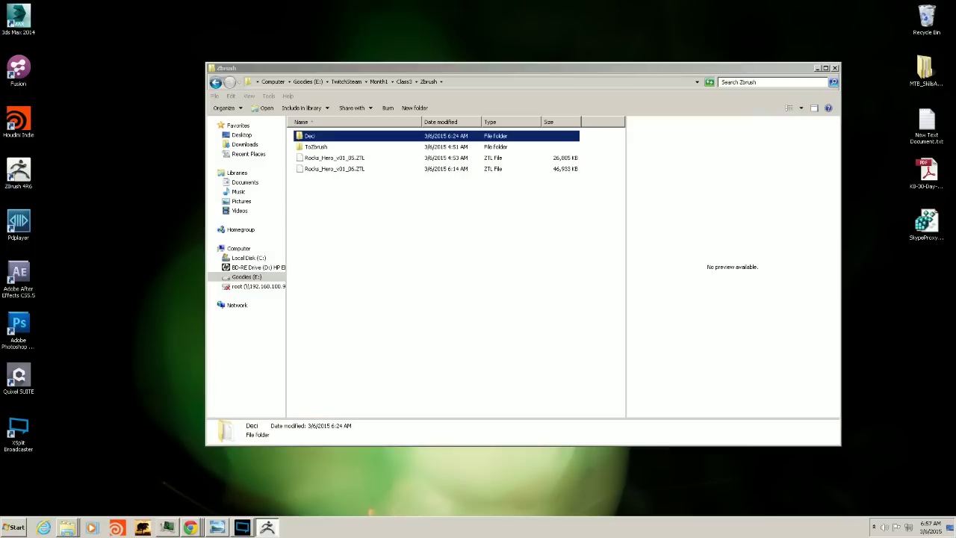
double_click(32, 15)
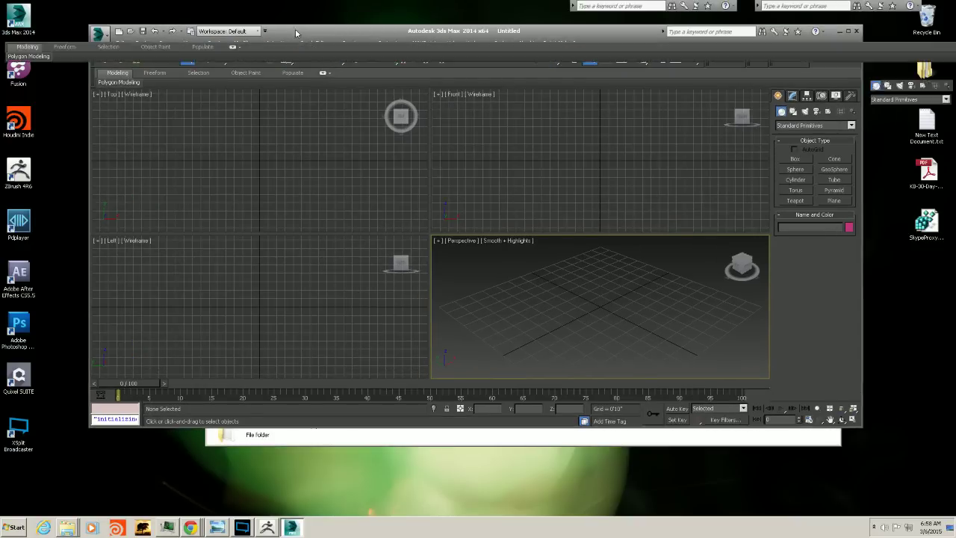
double_click(323, 22)
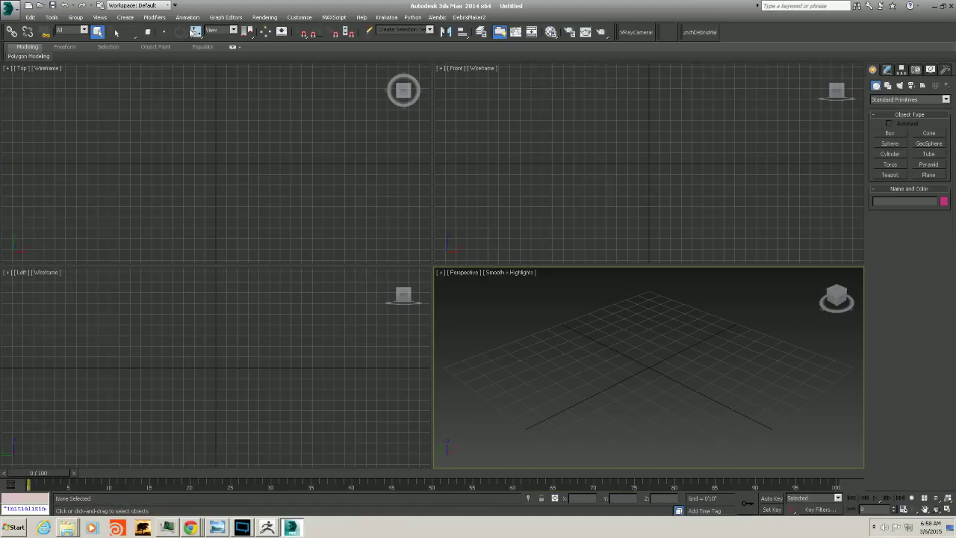
click(9, 12)
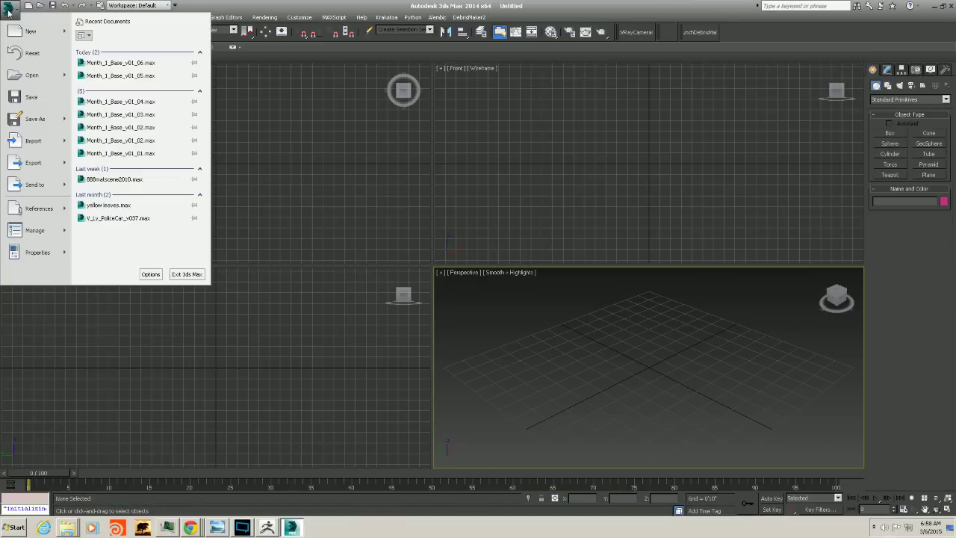
click(138, 63)
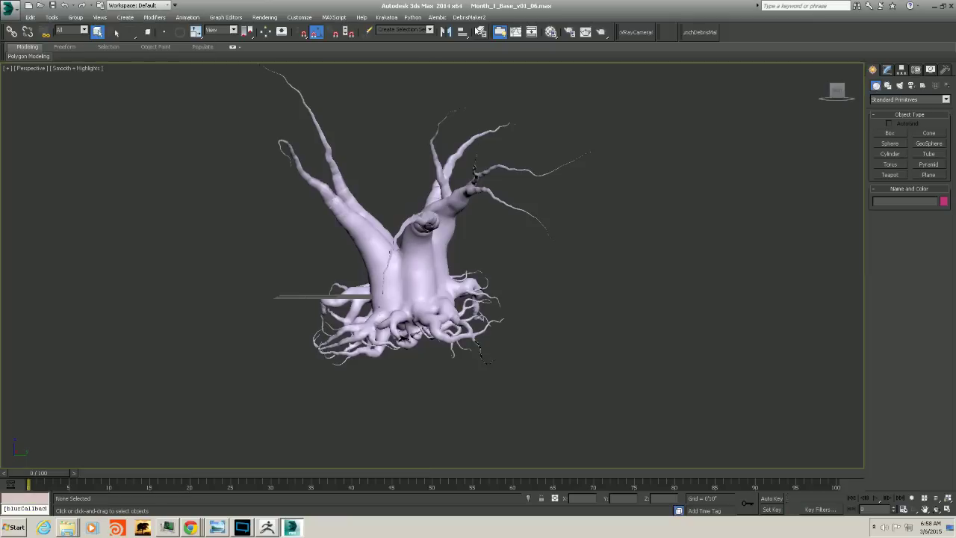
Start exporting only the GrowFX_Baked tree, choosing the TwitchSteam/Month1/Class3/Zbrush/ToZbrush folder on the Goodies (E:) drive
click(413, 259)
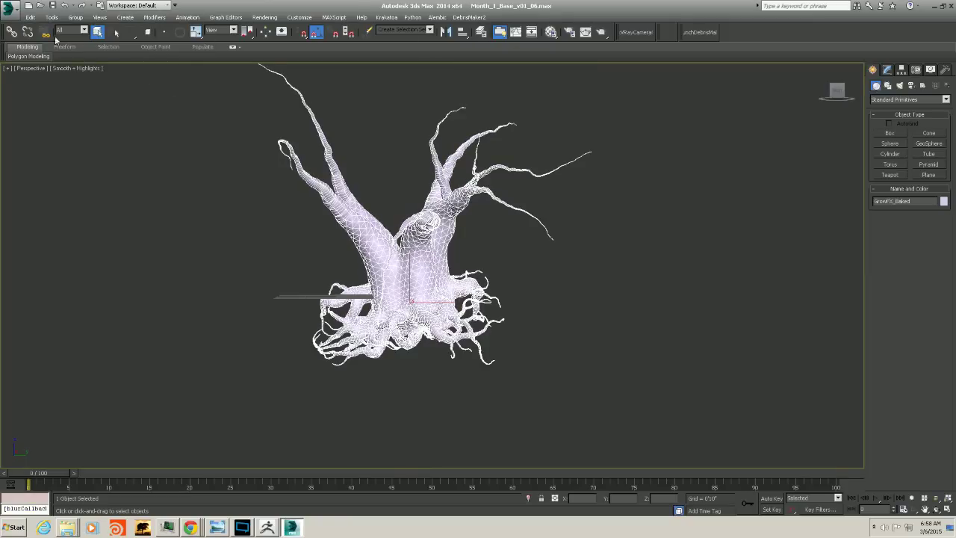
click(15, 11)
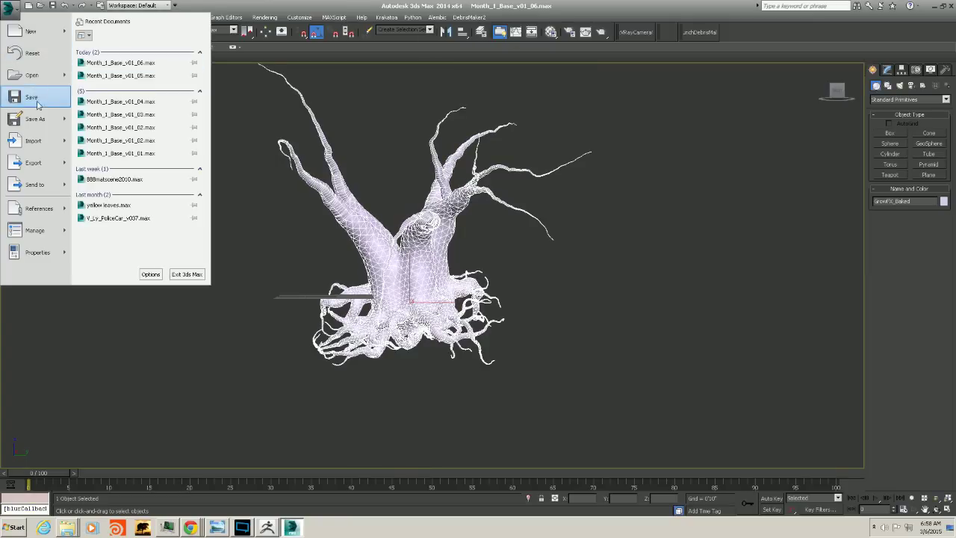
mouse_move(36, 164)
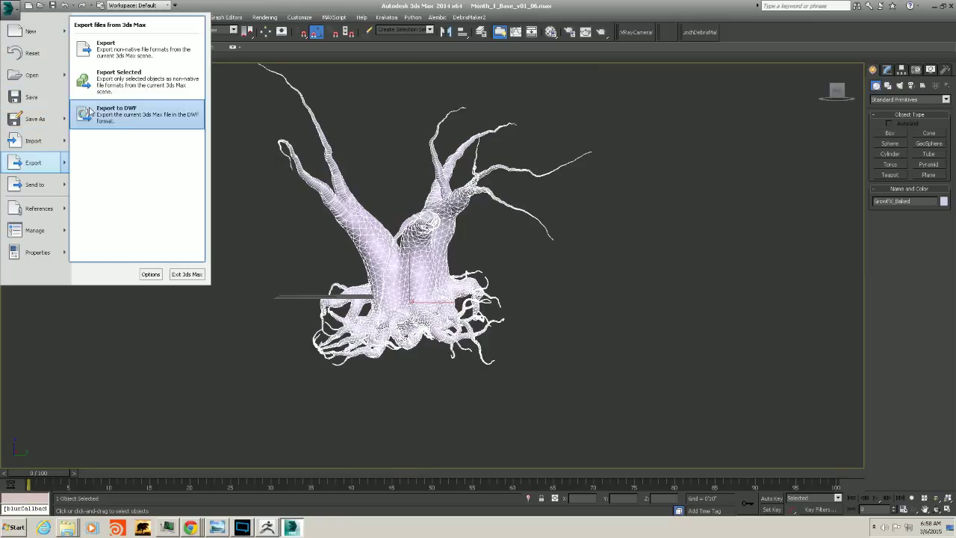
click(107, 89)
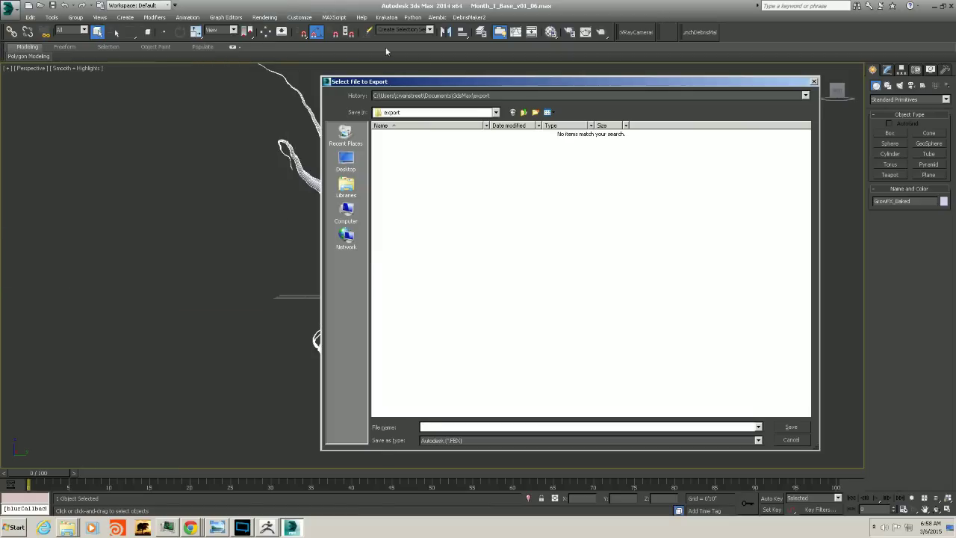
click(347, 210)
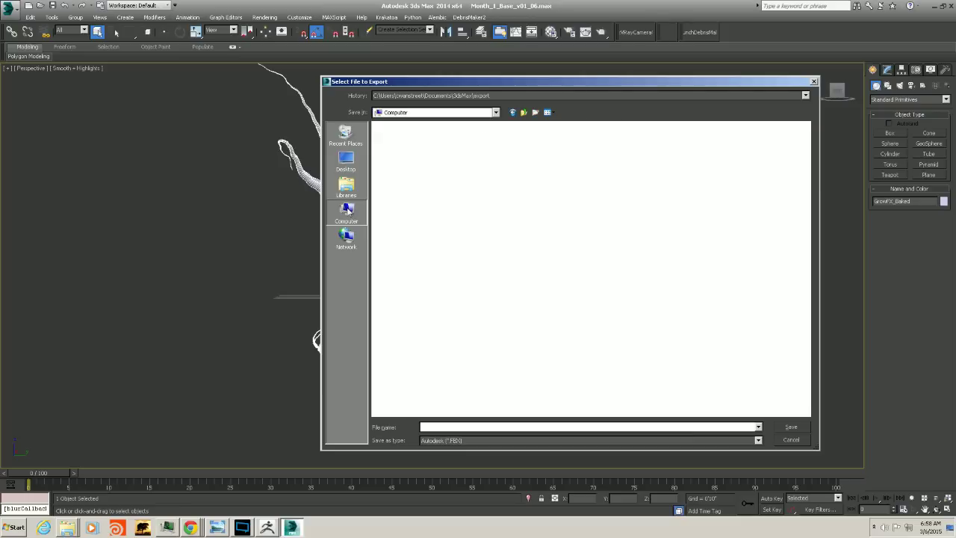
double_click(517, 154)
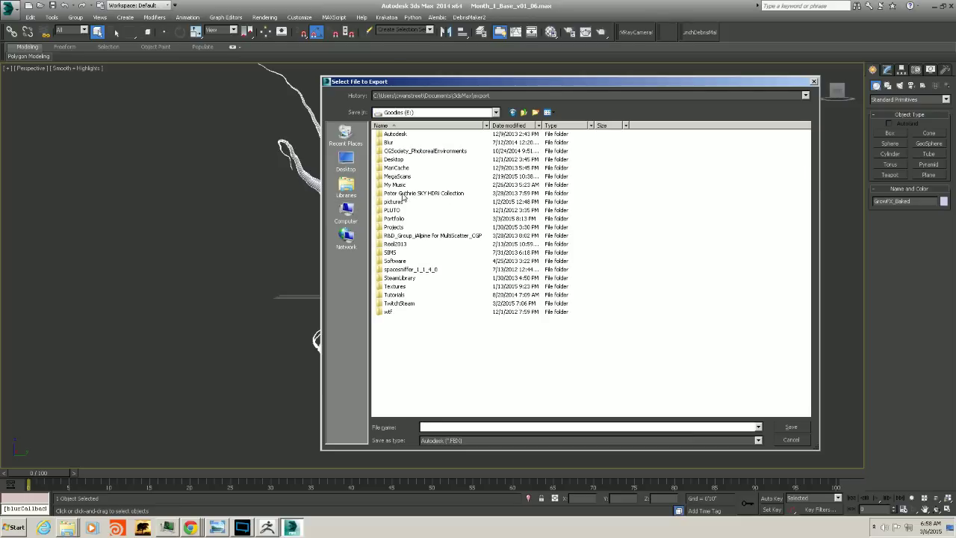
double_click(396, 303)
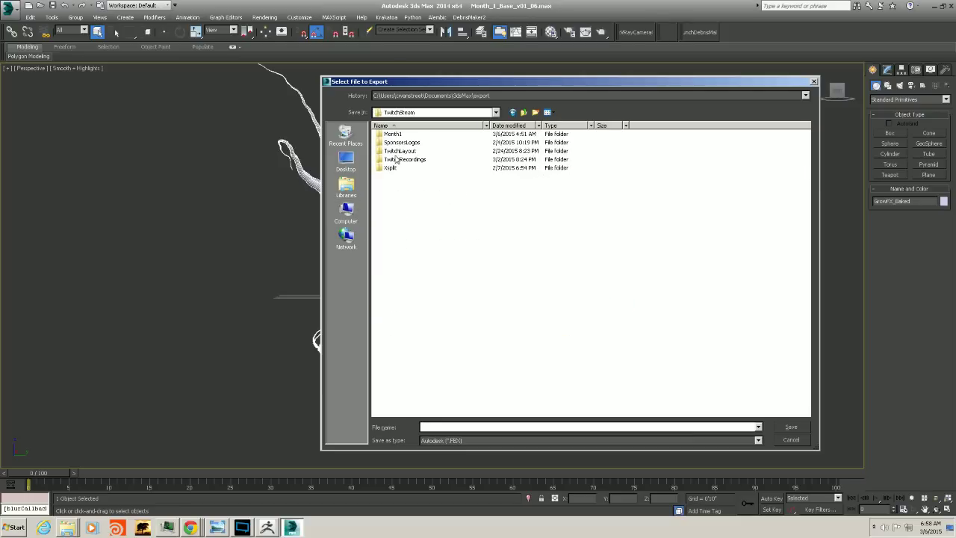
double_click(396, 134)
double_click(396, 151)
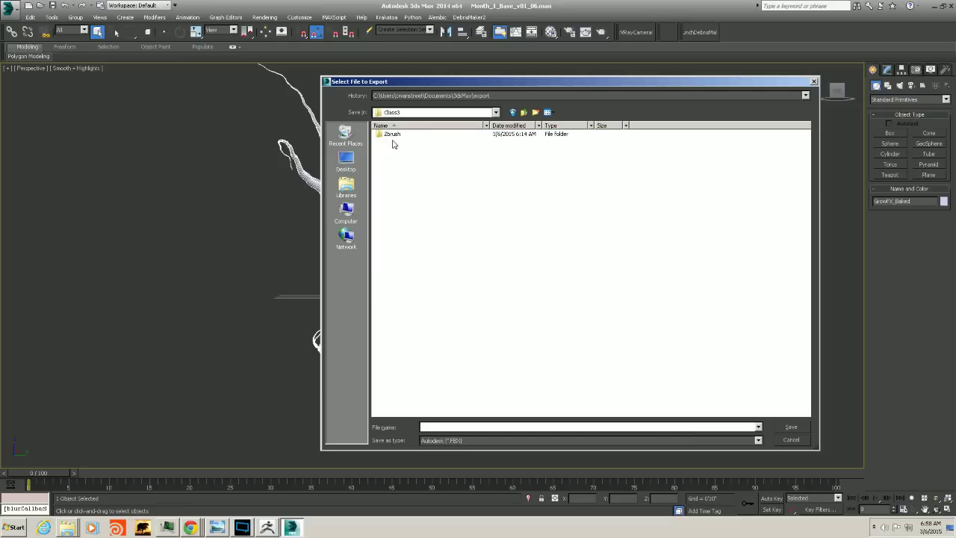
double_click(394, 136)
double_click(393, 144)
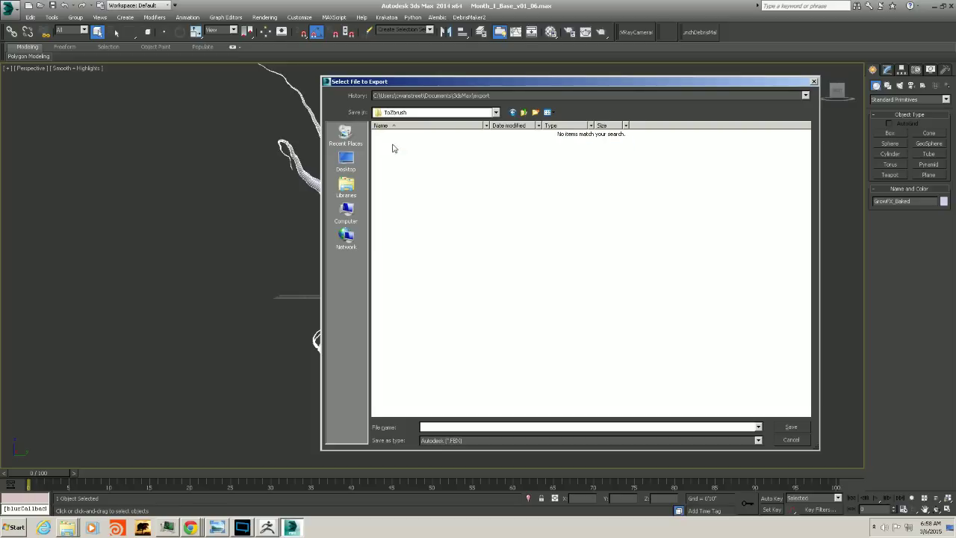
Set the export format to gw::OBJ-Exporter (*.OBJ) and name the file HeroTreeBaked
click(446, 441)
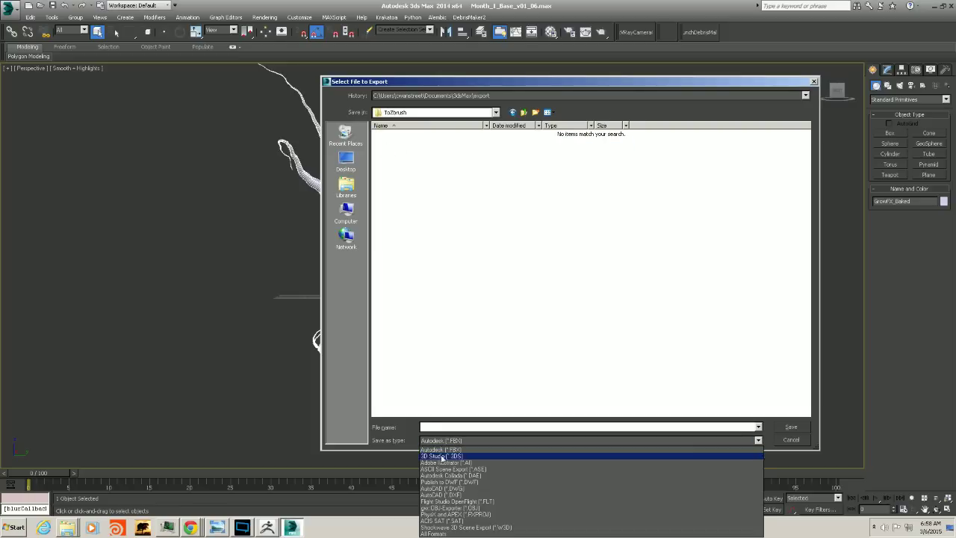
click(445, 508)
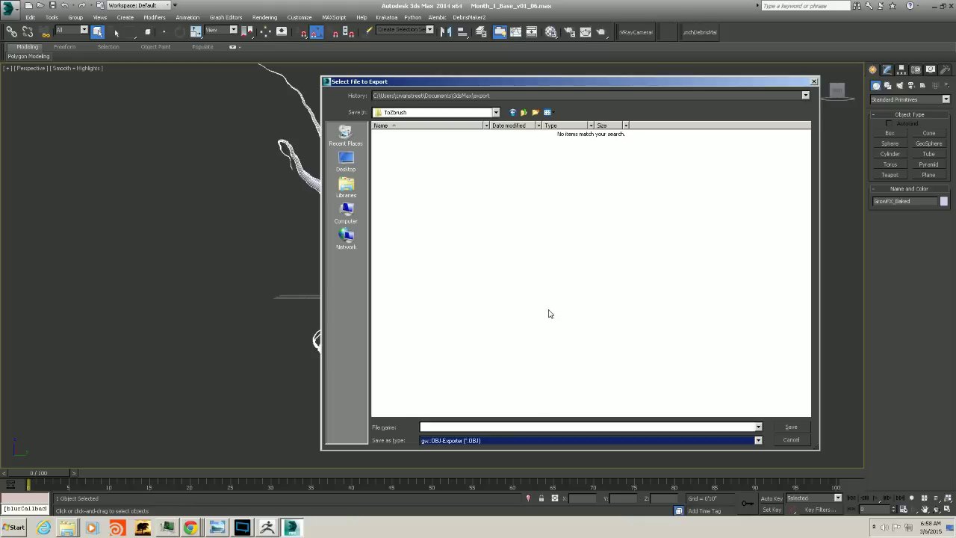
key(alt+Tab)
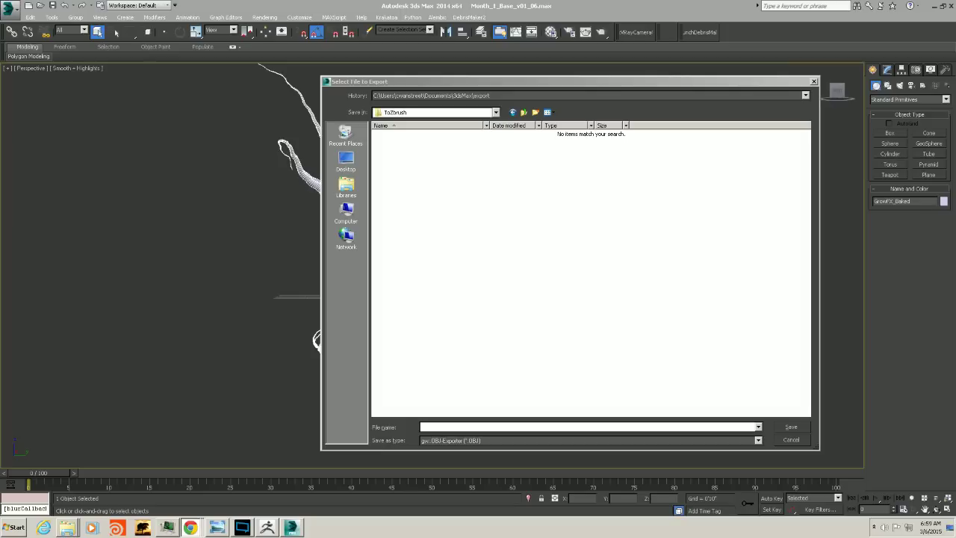
click(420, 409)
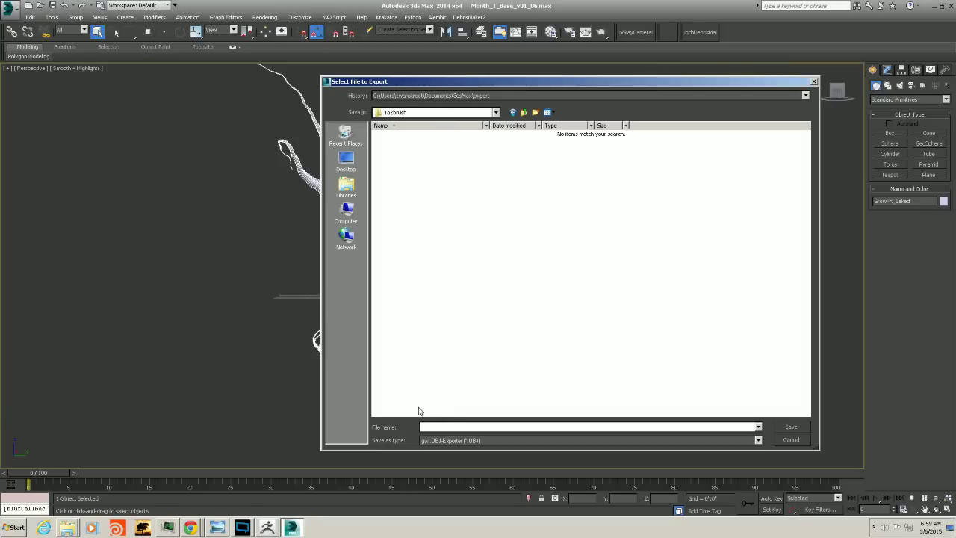
text(HeroTreeBaked)
key(Return)
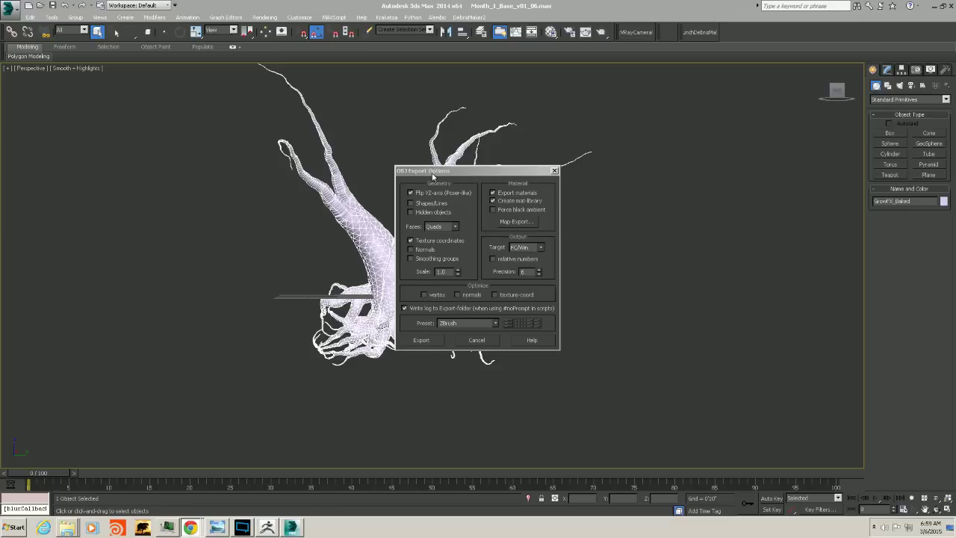
Export the tree with the ZBrush preset options and close the finished export report
drag(433, 176, 488, 157)
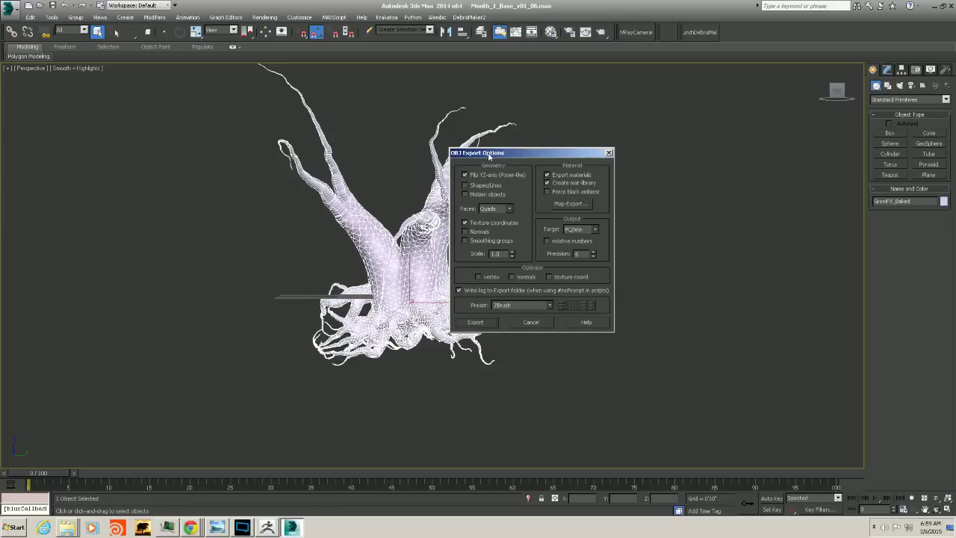
click(481, 321)
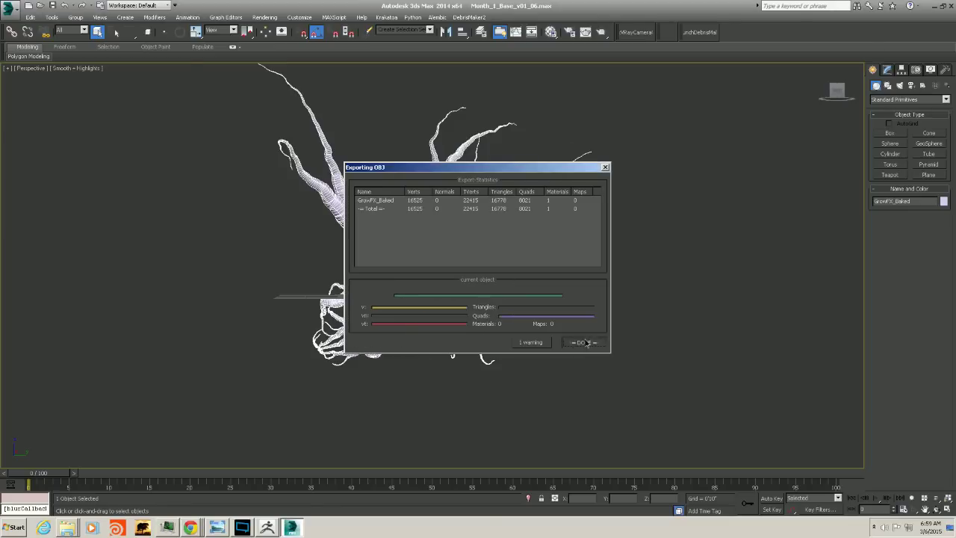
click(585, 342)
middle_drag(456, 270, 457, 316)
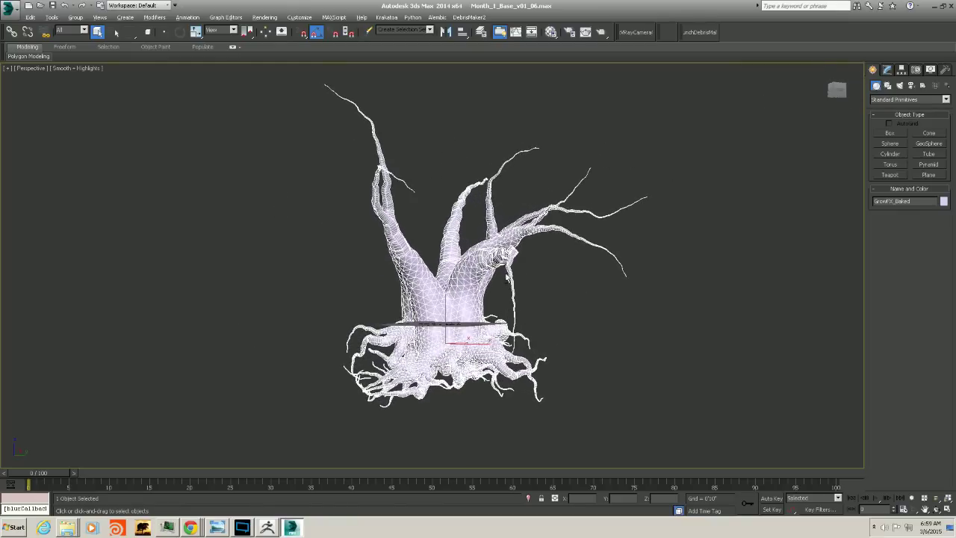
alt+middle_drag(506, 276, 484, 278)
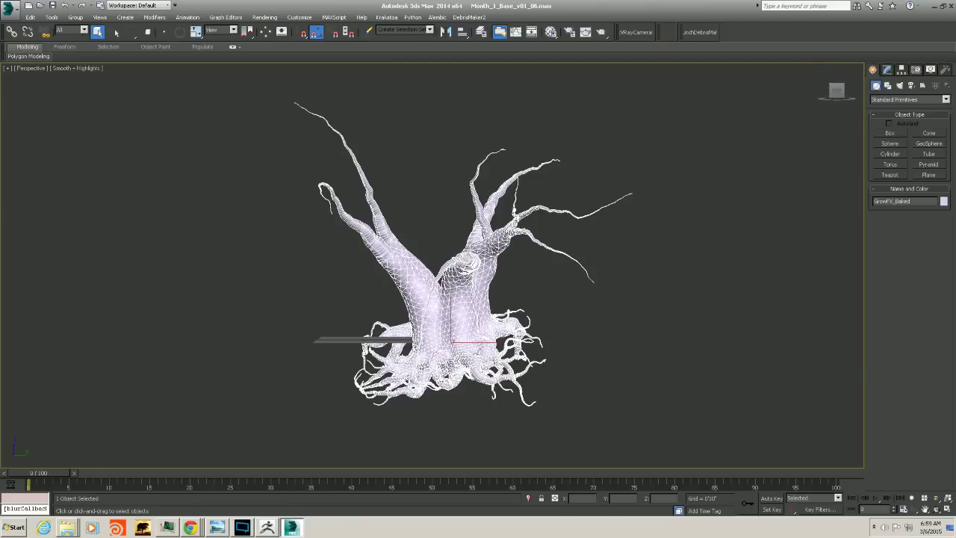
Open the Onion layer manager, hide the Env_HeroTree_Baked layer, and show the Env_HeroTree_GrowFX layer
double_click(833, 123)
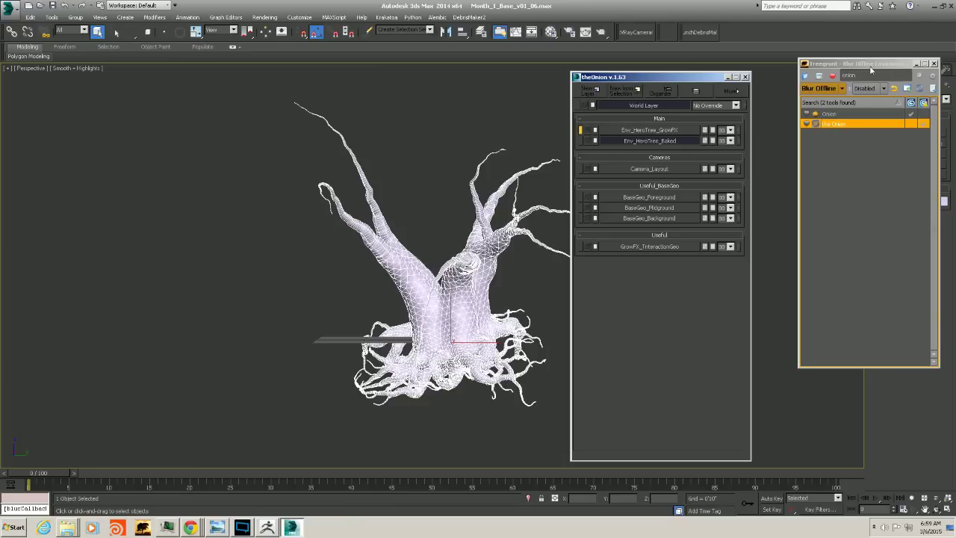
drag(659, 78, 720, 79)
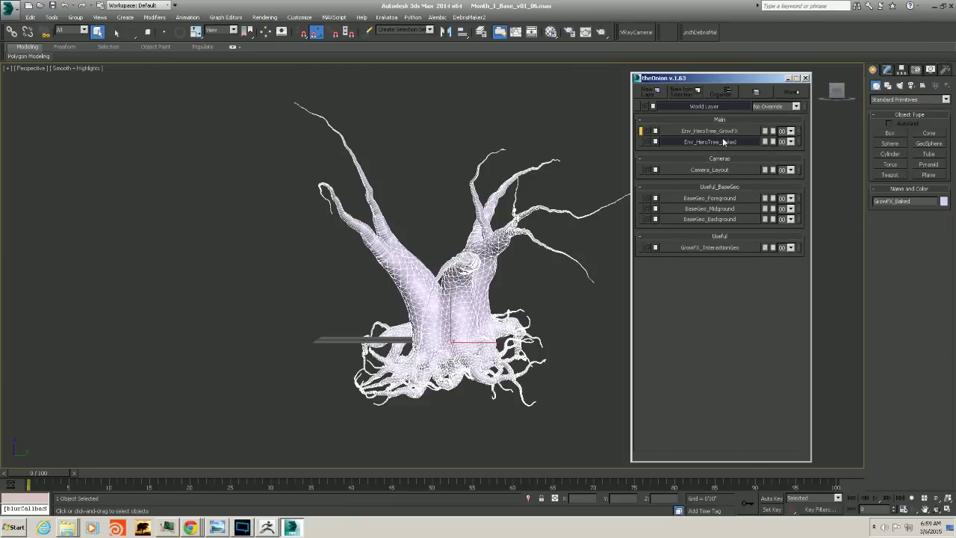
click(723, 142)
click(727, 132)
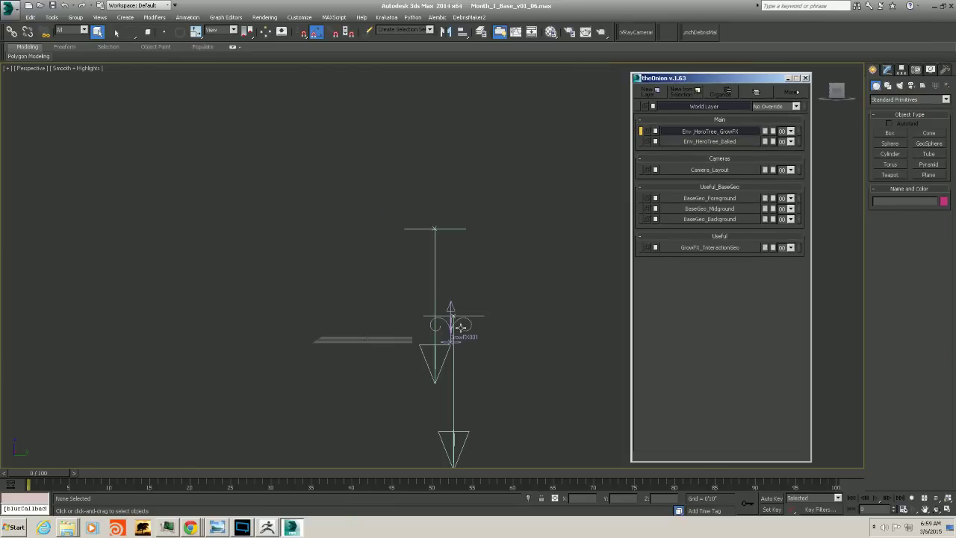
Select the GrowFX tree object and examine its path, viewport display and preference parameters
click(467, 331)
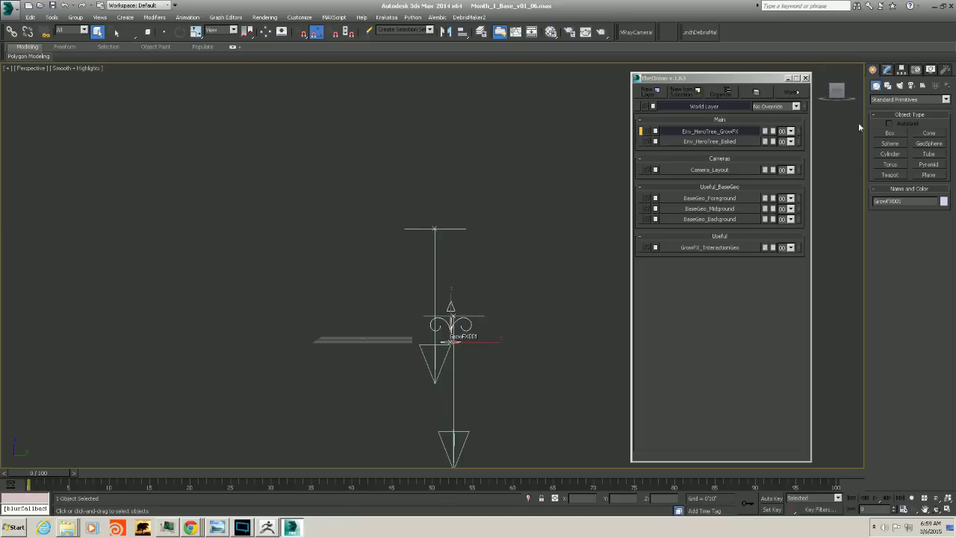
click(888, 70)
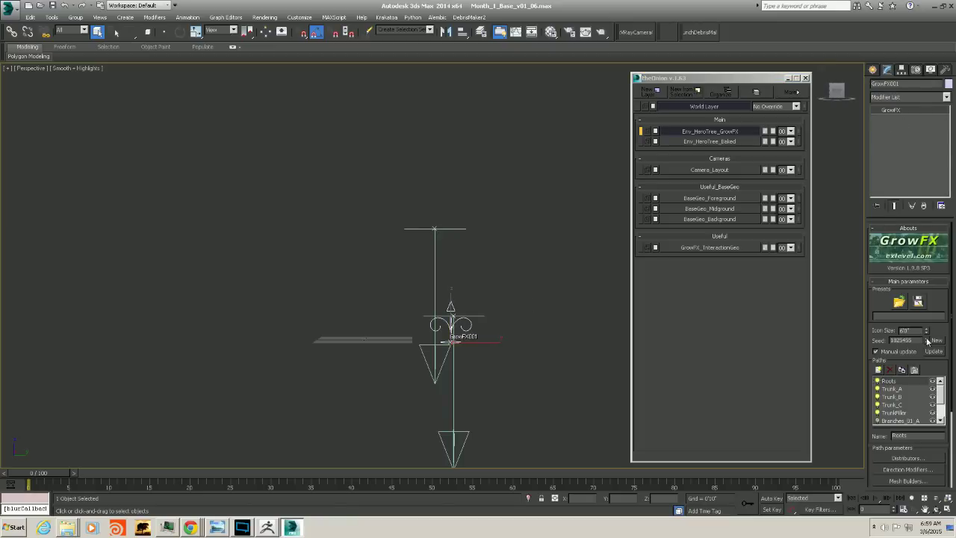
scroll(890, 401, down, 3)
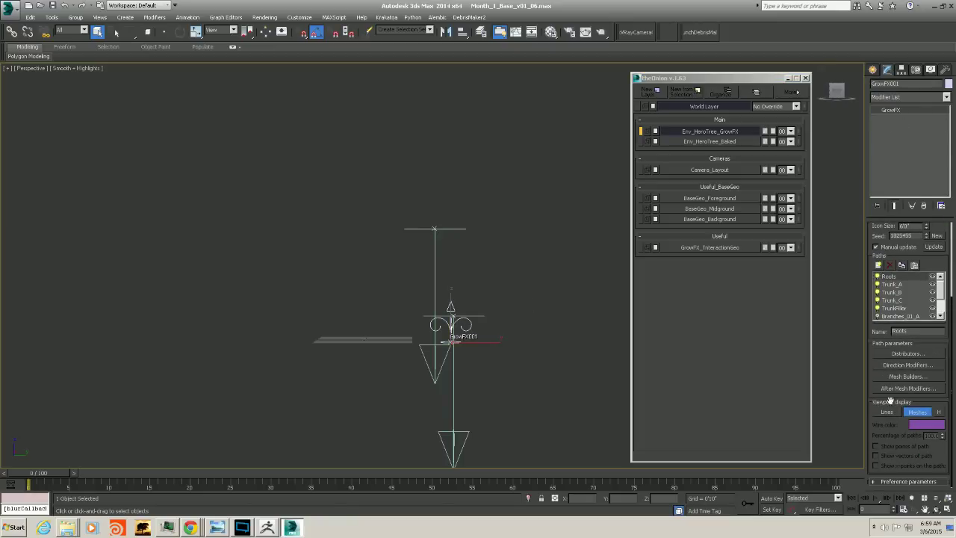
click(878, 482)
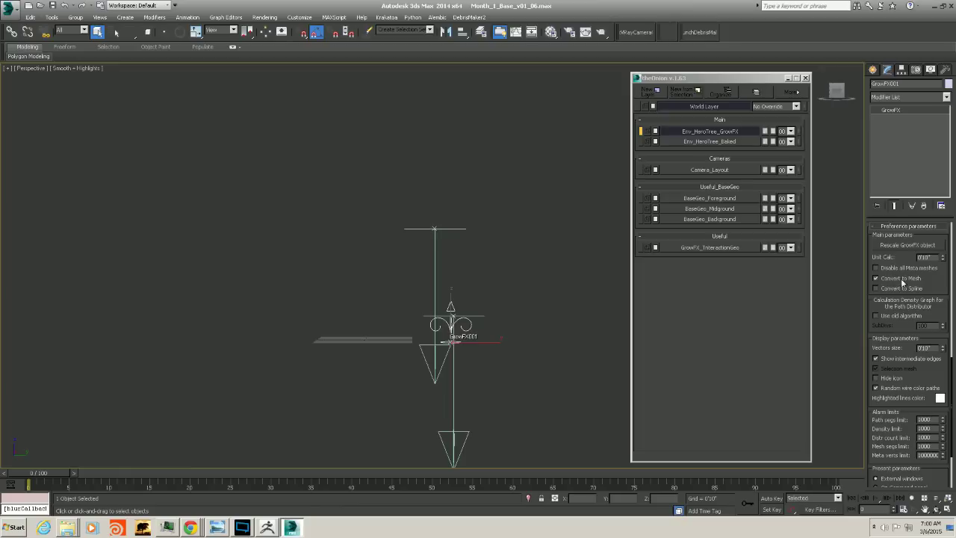
scroll(911, 347, up, 3)
scroll(912, 347, up, 1)
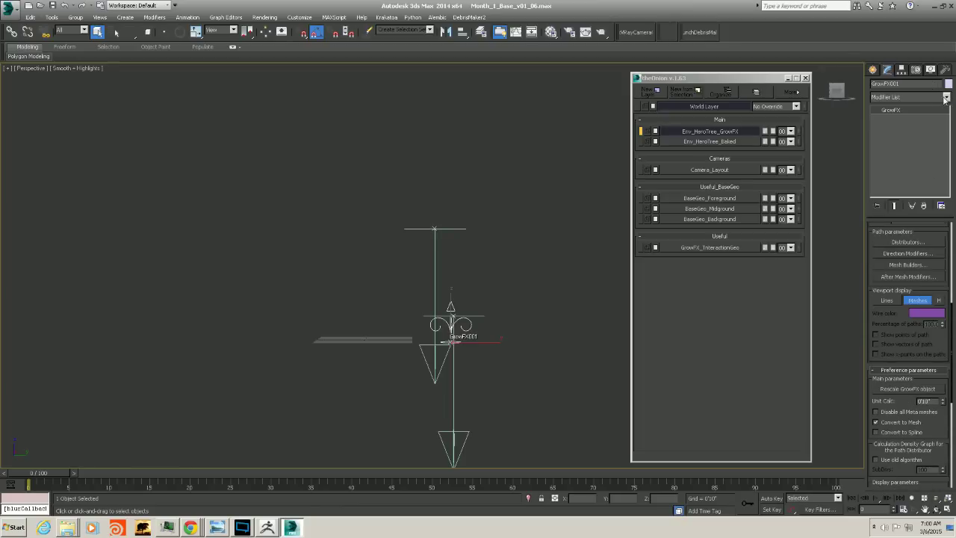
click(946, 98)
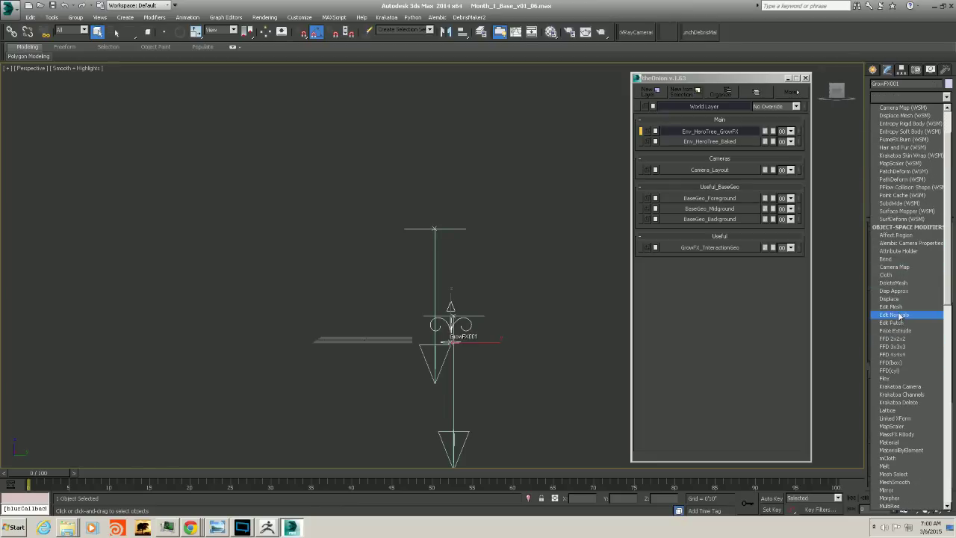
scroll(900, 313, down, 3)
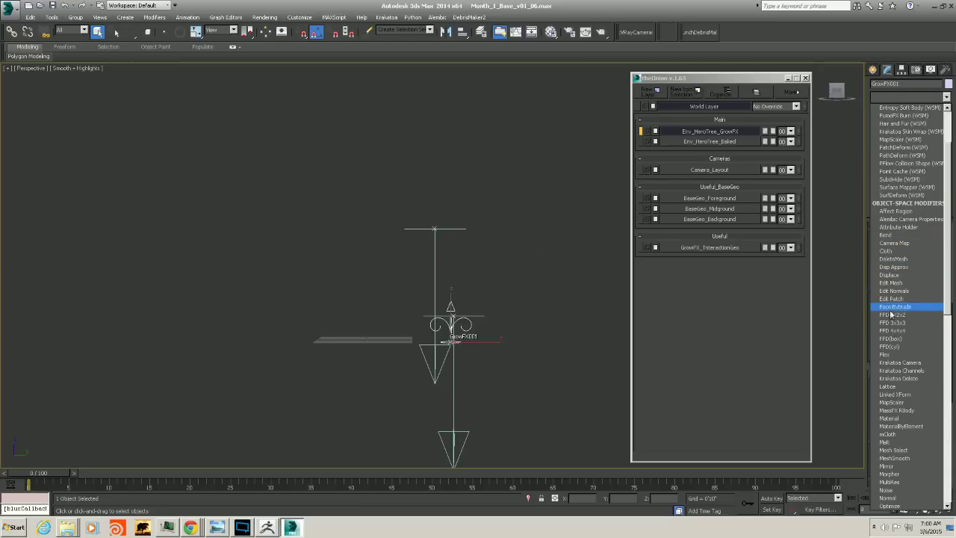
scroll(901, 299, down, 3)
scroll(900, 330, up, 1)
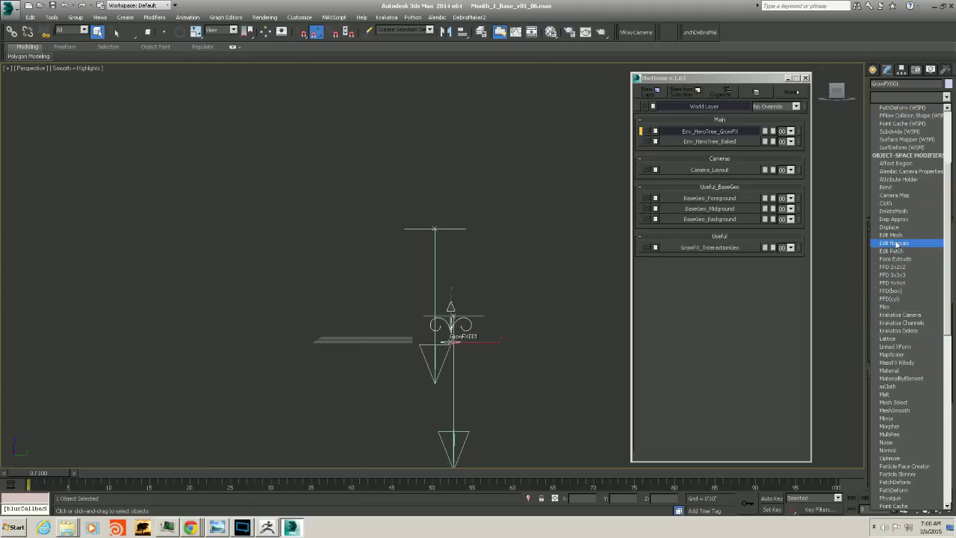
click(877, 32)
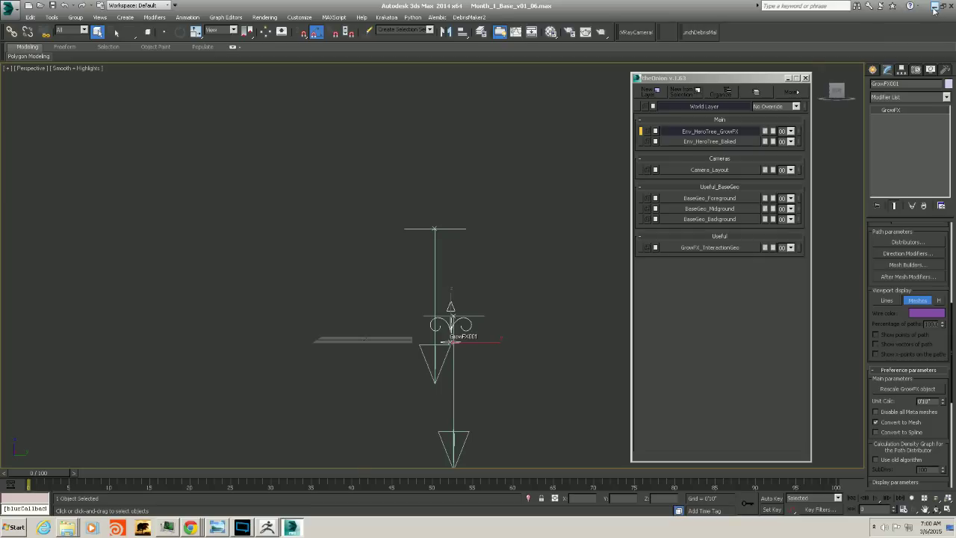
Show the Env_HeroTree_Baked layer, hide the Env_HeroTree_GrowFX layer, and select the baked tree mesh
click(713, 141)
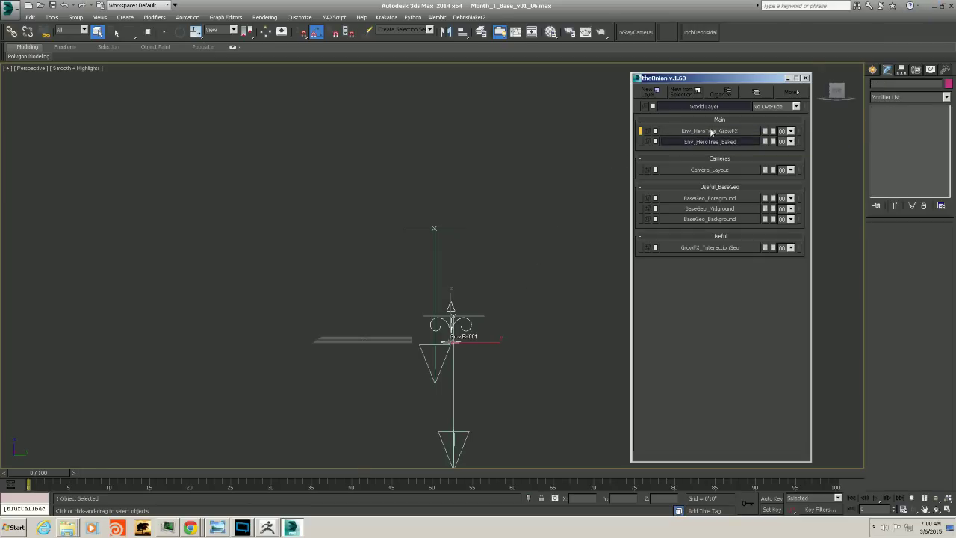
click(715, 133)
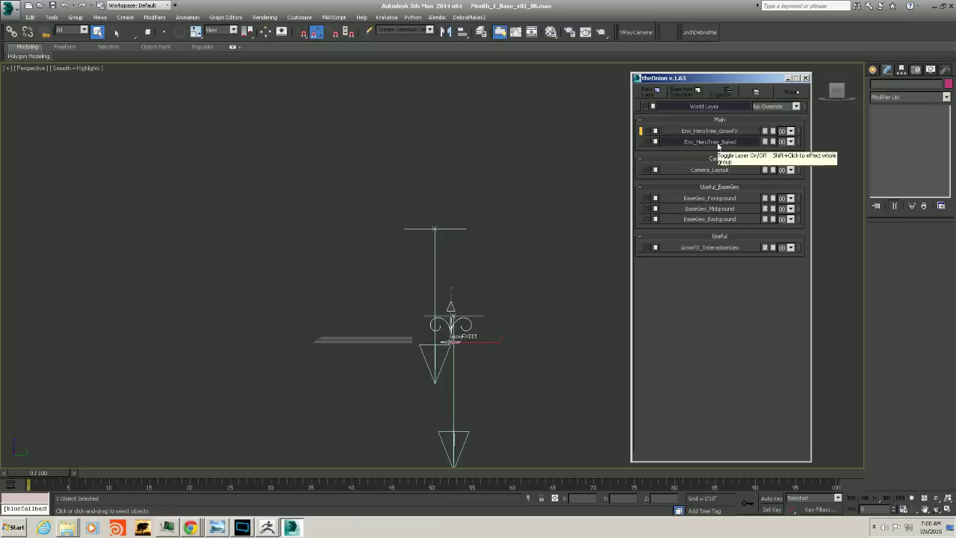
click(565, 229)
right_click(537, 236)
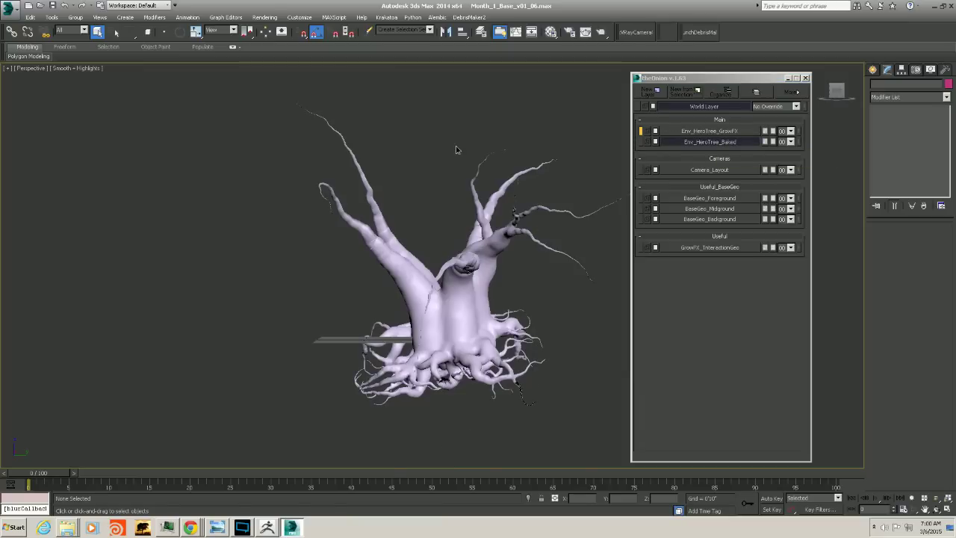
click(464, 276)
alt+middle_drag(464, 277, 486, 263)
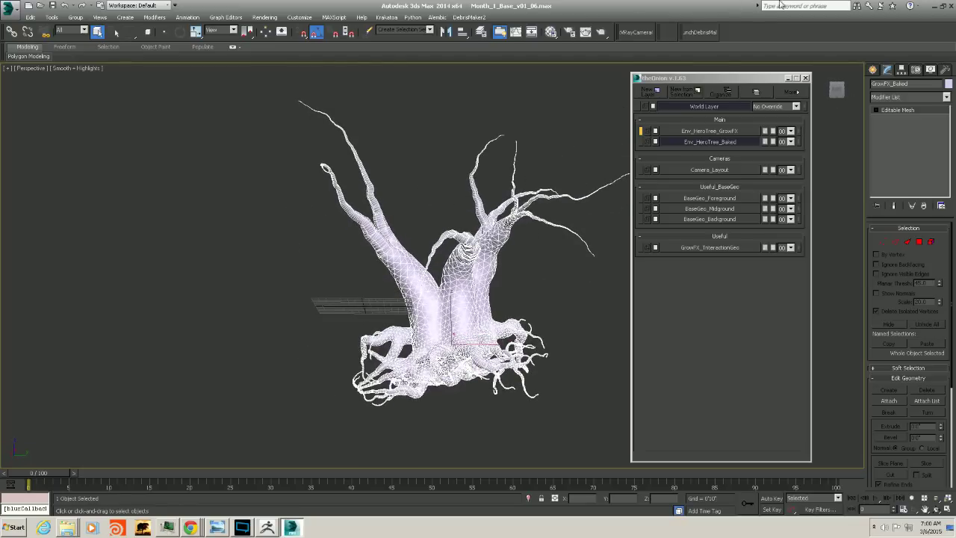
Switch to ZBrush and make the existing tree subtool, Rocks_Hero_v01_06, the active one
click(926, 5)
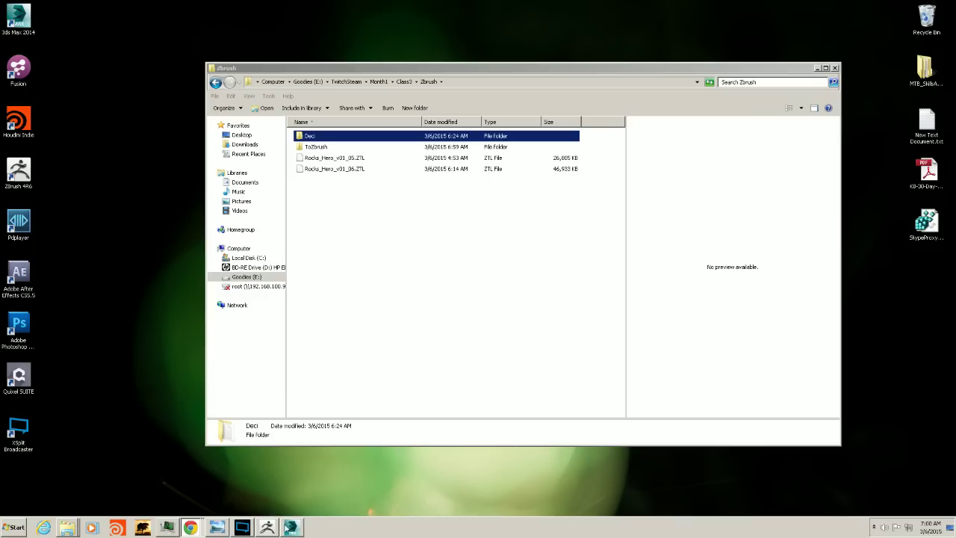
click(267, 527)
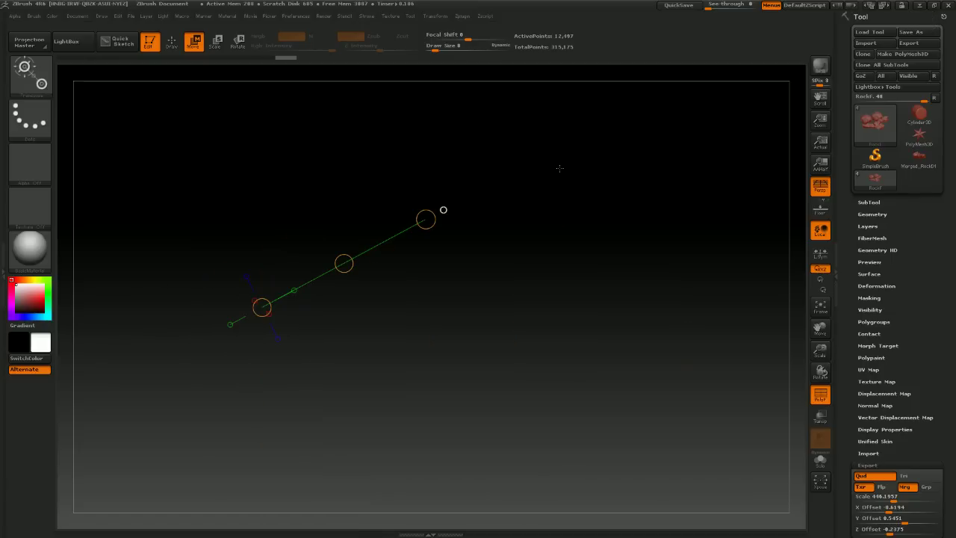
drag(670, 143, 676, 126)
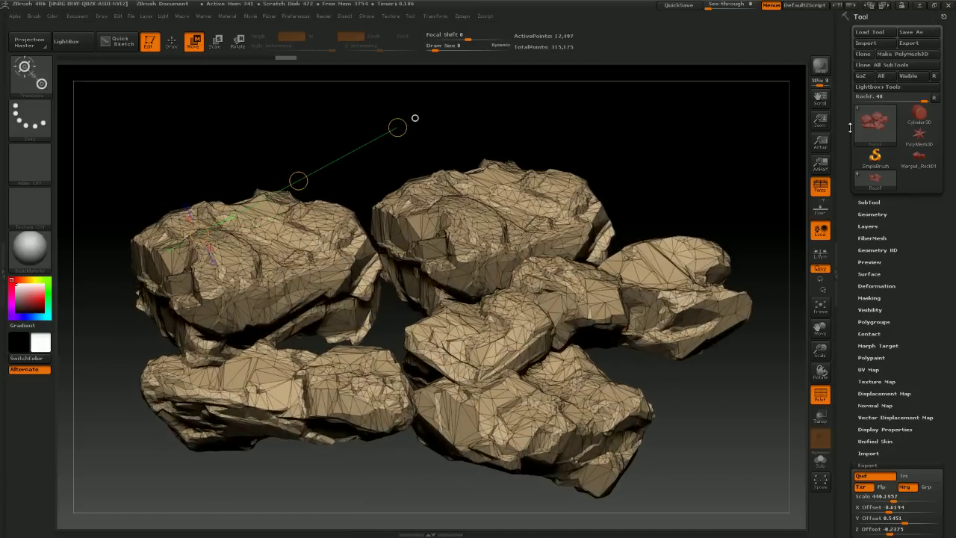
click(877, 181)
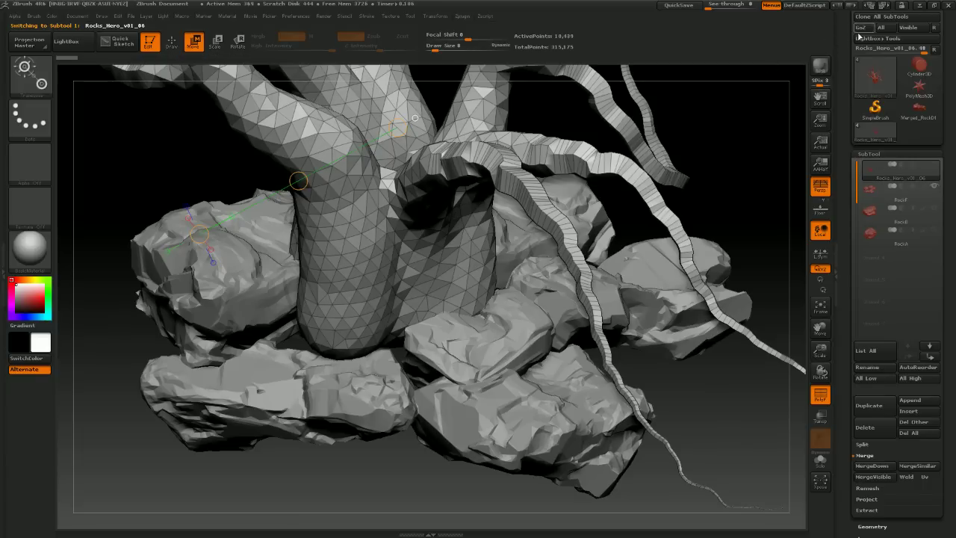
drag(849, 45, 847, 124)
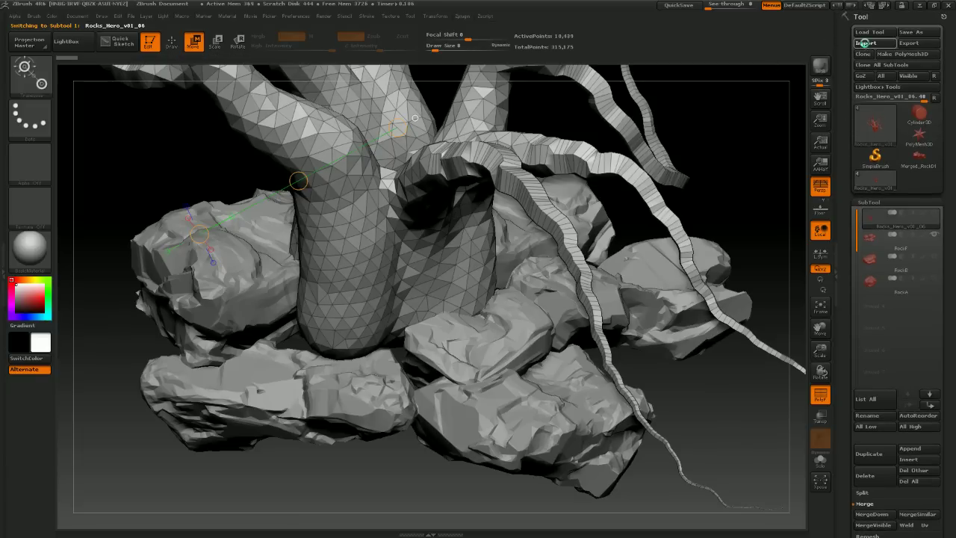
Import HeroTreeBaked.obj from the ToZbrush folder to replace the active tree subtool's mesh
click(865, 43)
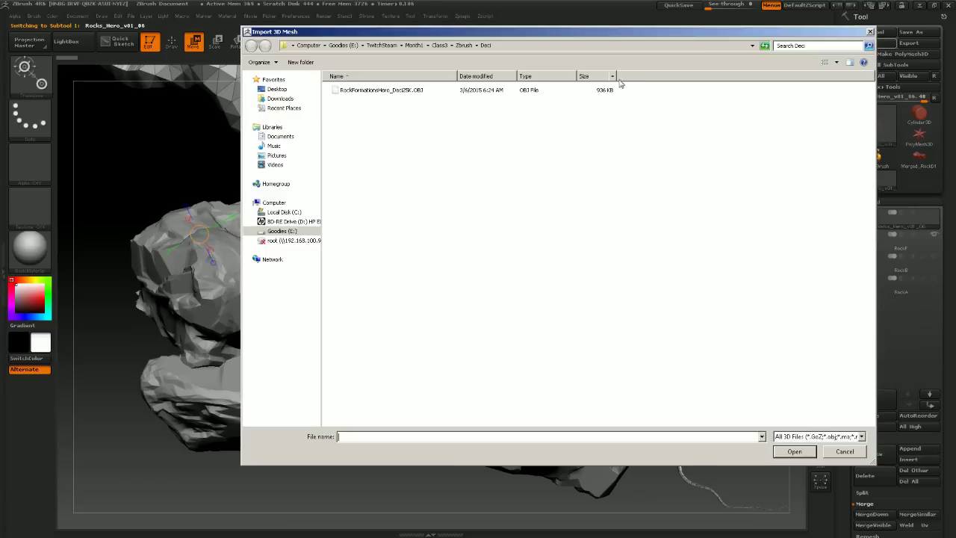
click(463, 45)
click(356, 102)
double_click(355, 101)
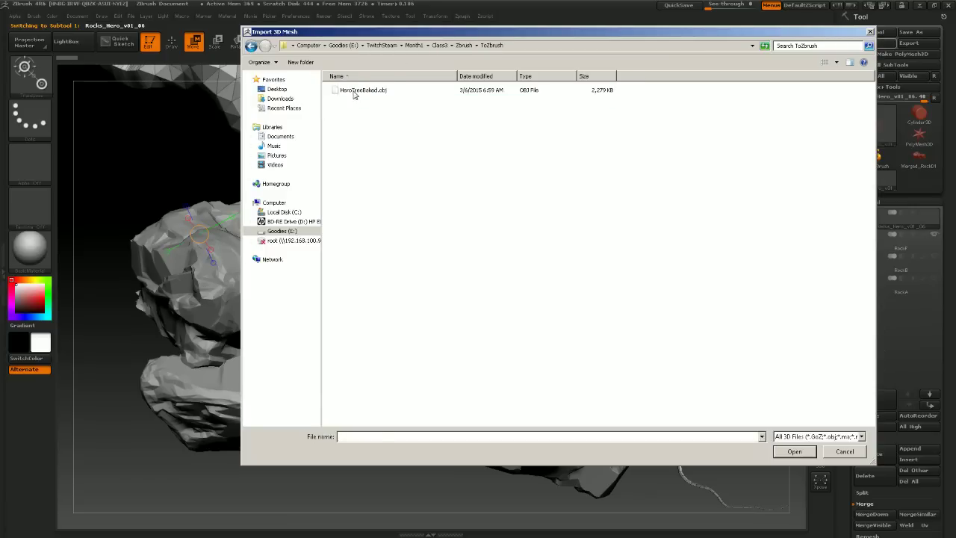
click(356, 92)
click(792, 452)
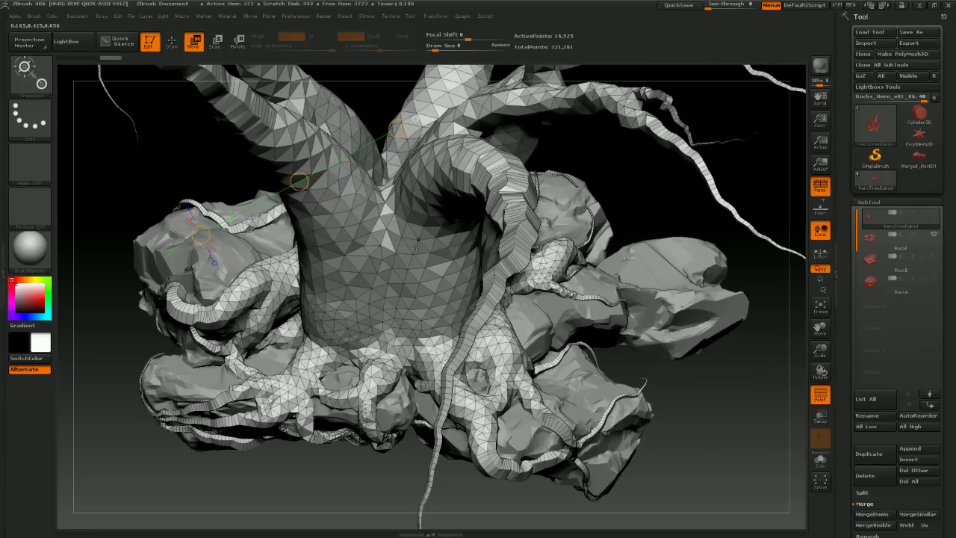
drag(670, 238, 441, 449)
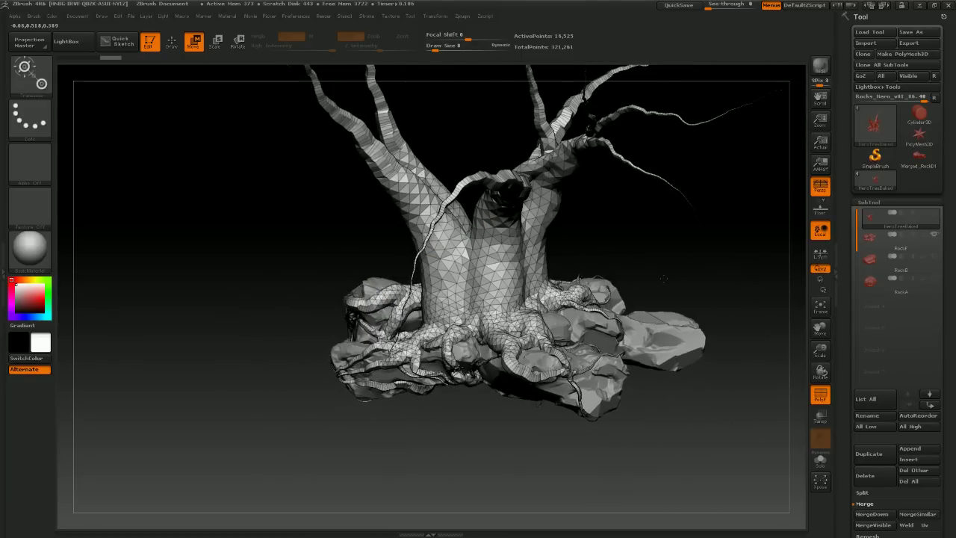
alt+drag(656, 258, 643, 294)
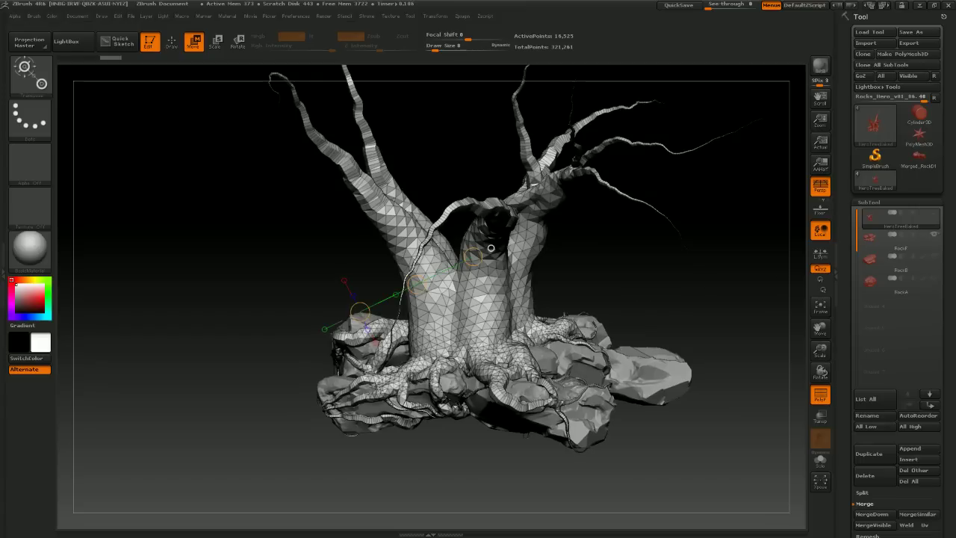
Save the tool in the Zbrush folder as Rocks_Hero_v01_07.ZTL
click(910, 32)
click(462, 45)
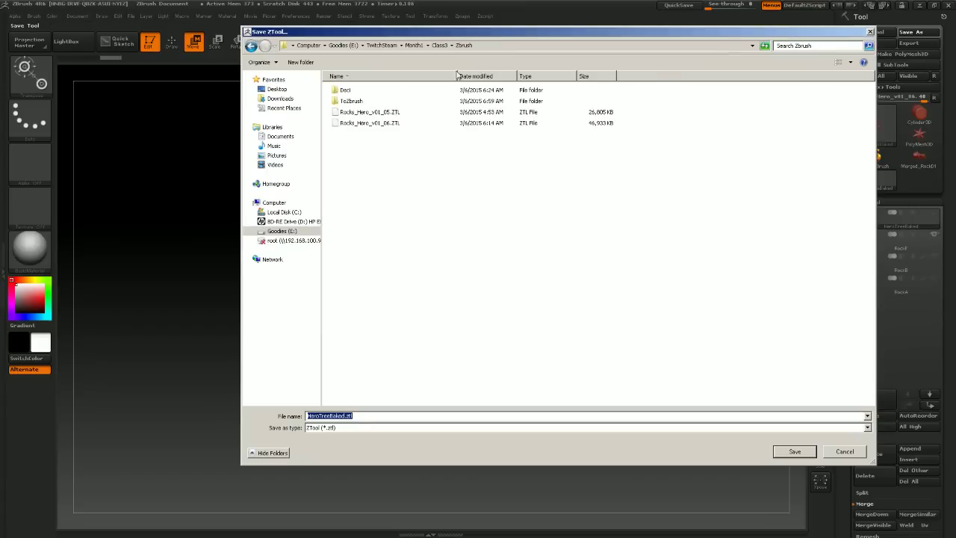
click(372, 125)
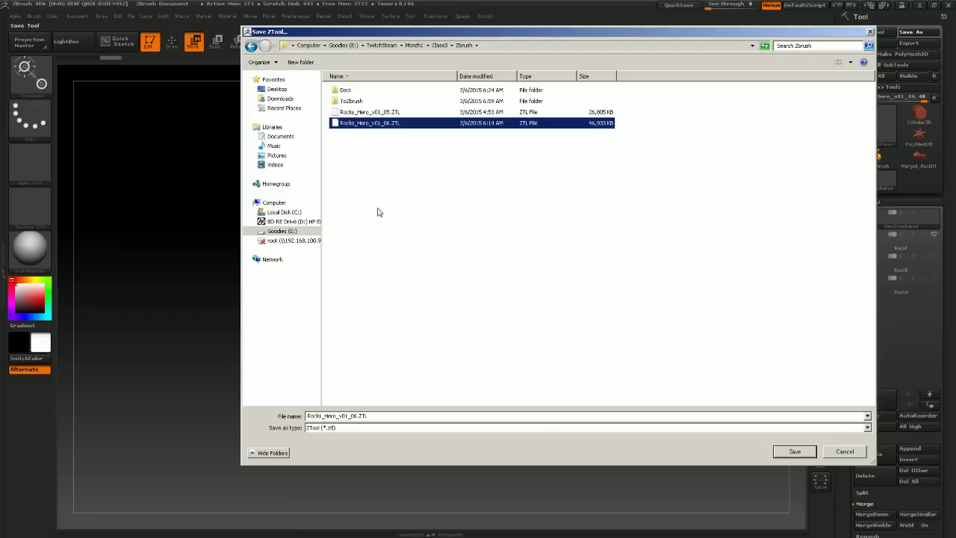
click(356, 414)
click(357, 416)
key(BackSpace)
text(7)
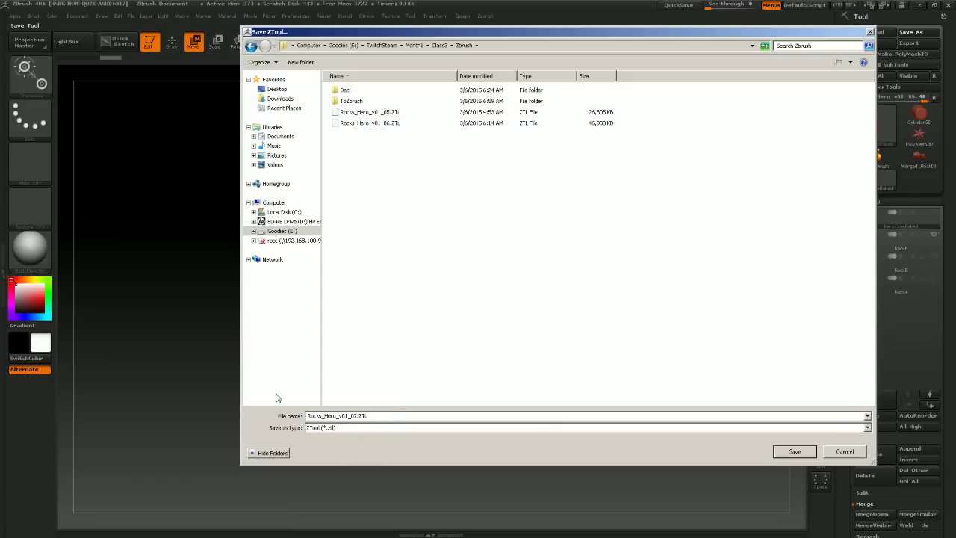
click(795, 451)
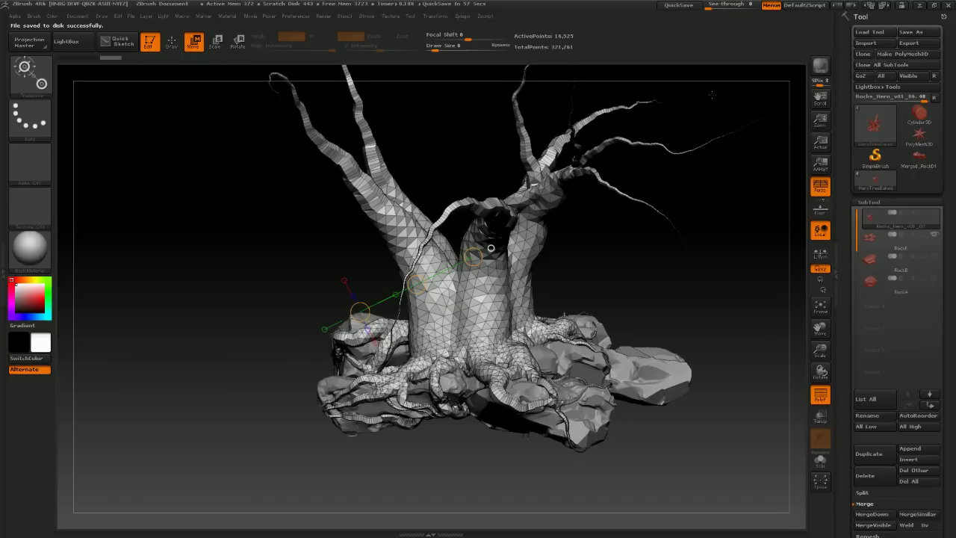
Examine the imported tree's trunk, branches and roots around the rocks from several sides and distances
key(alt+Tab)
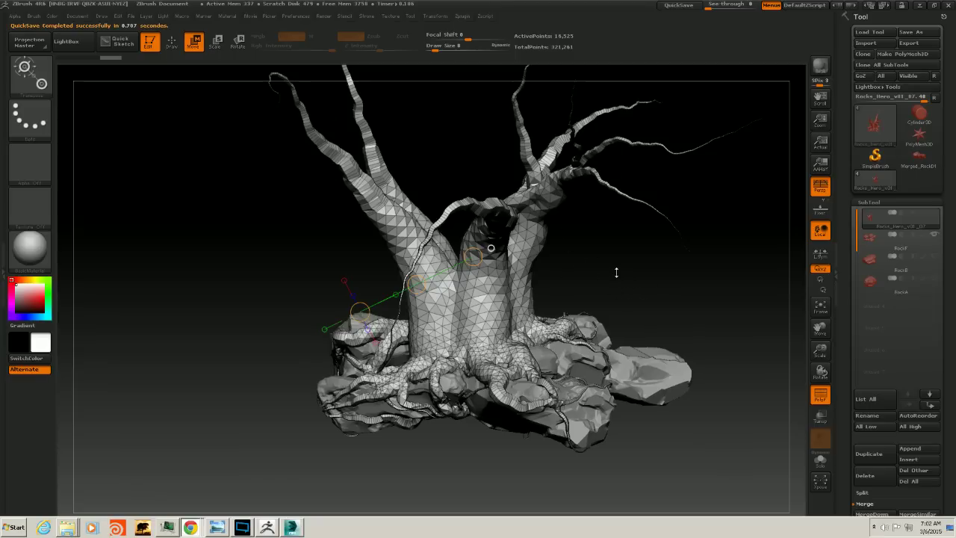
alt+drag(629, 285, 576, 316)
alt+drag(692, 307, 641, 313)
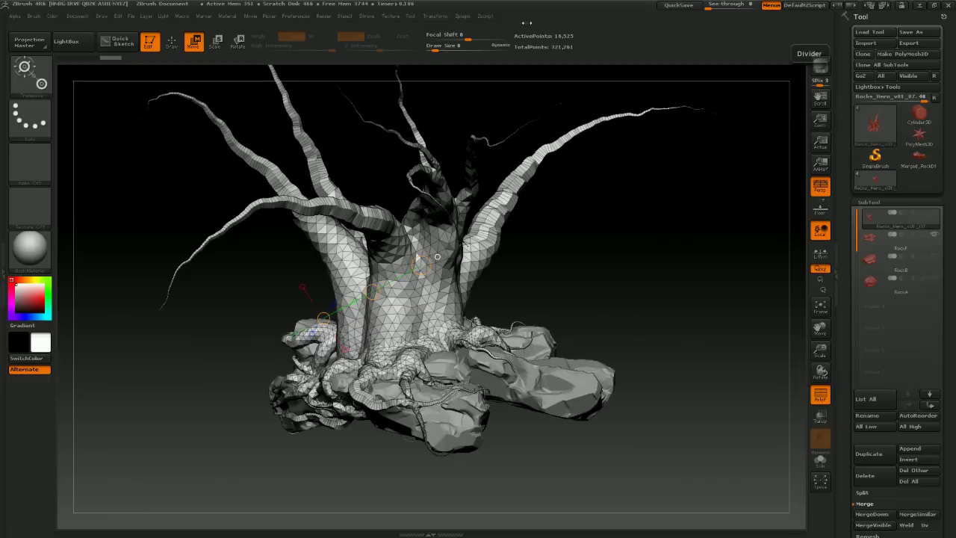
drag(597, 249, 629, 263)
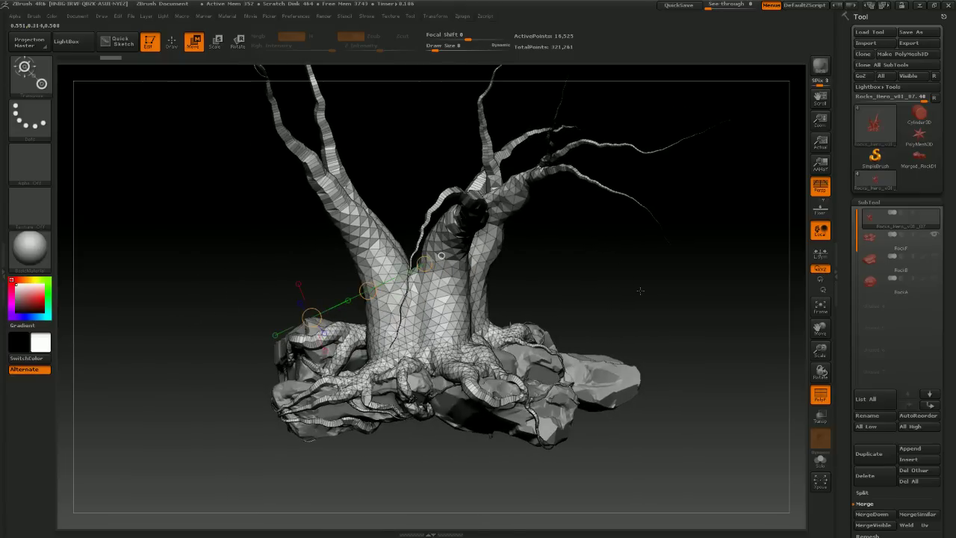
drag(640, 299, 609, 336)
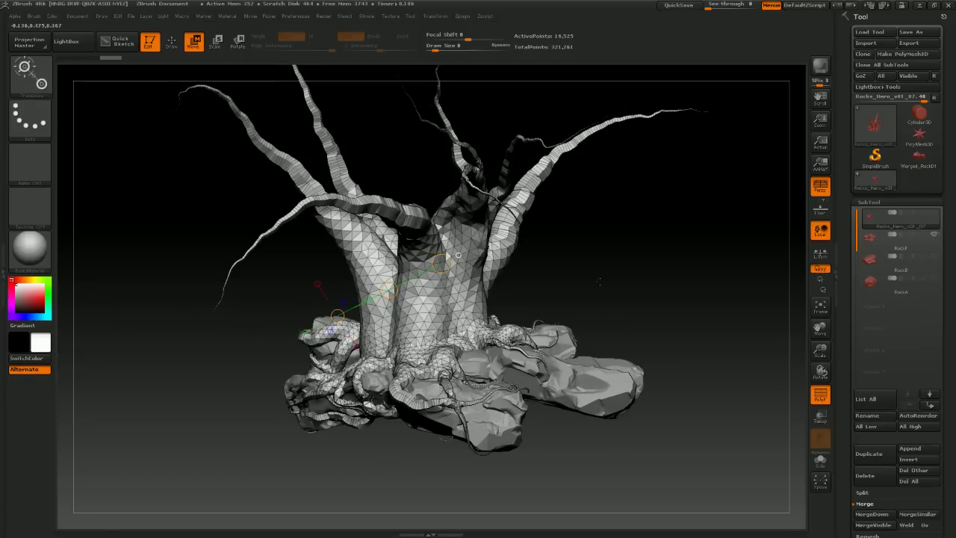
drag(602, 270, 444, 313)
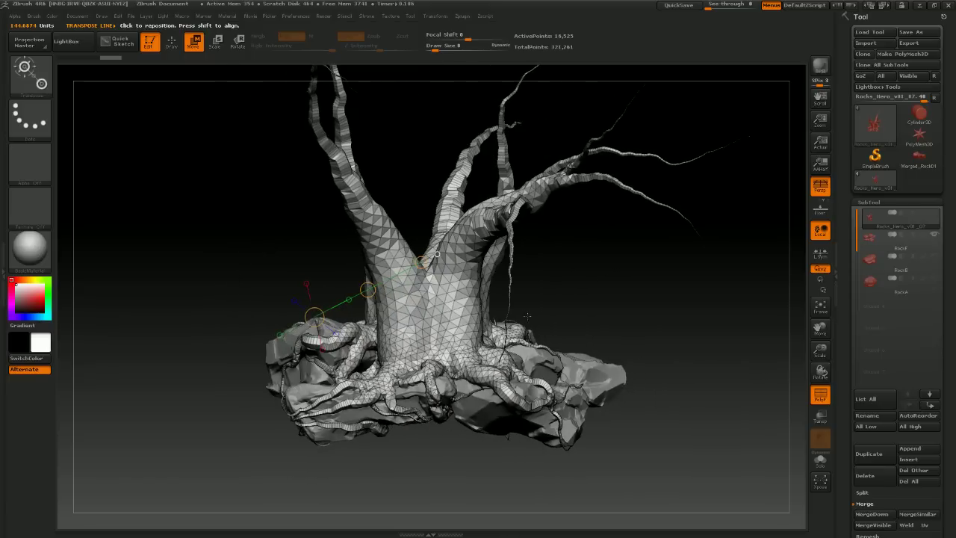
drag(770, 329, 665, 299)
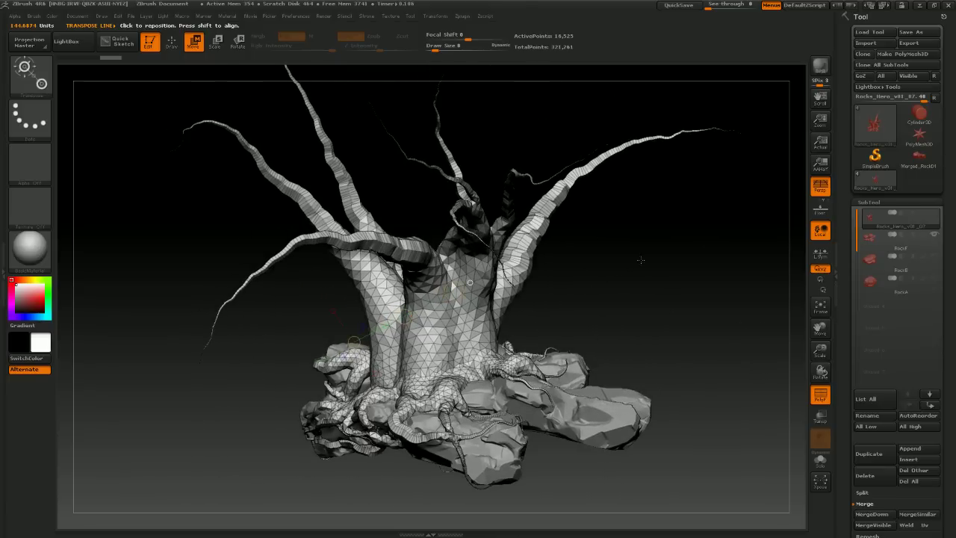
drag(652, 263, 448, 276)
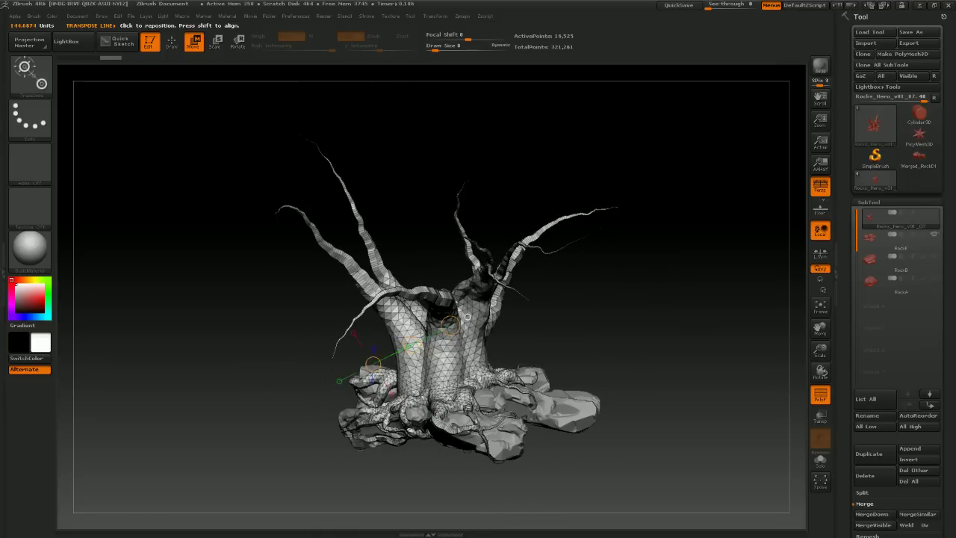
drag(551, 346, 620, 340)
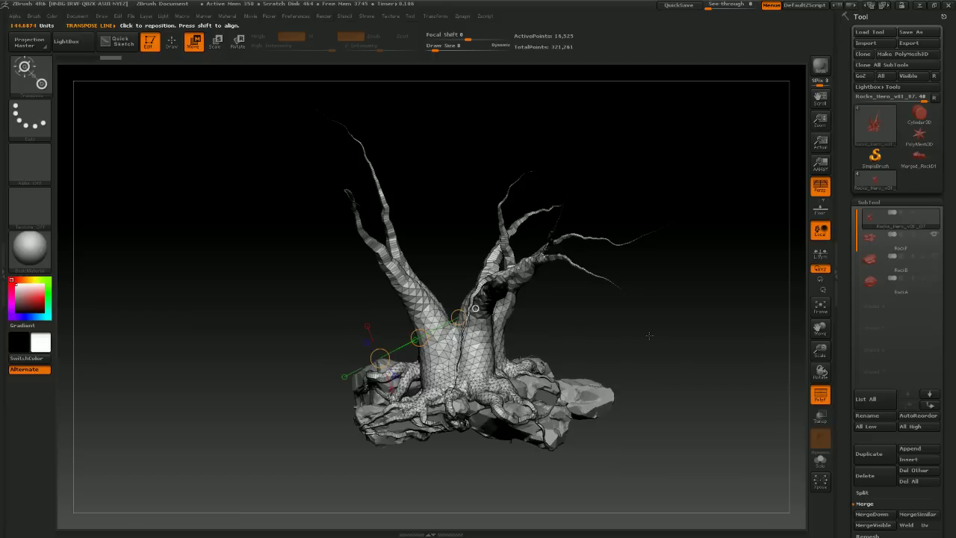
drag(649, 335, 598, 338)
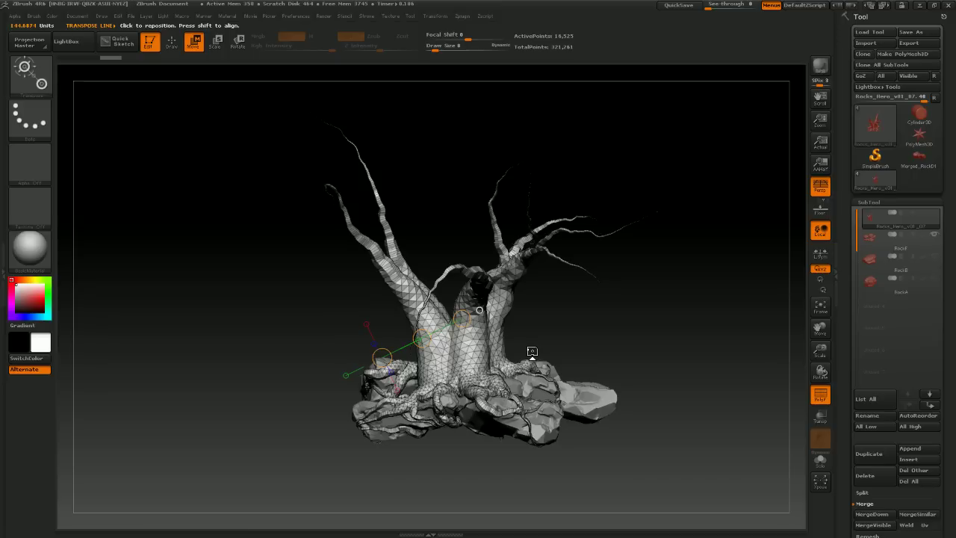
drag(560, 309, 642, 301)
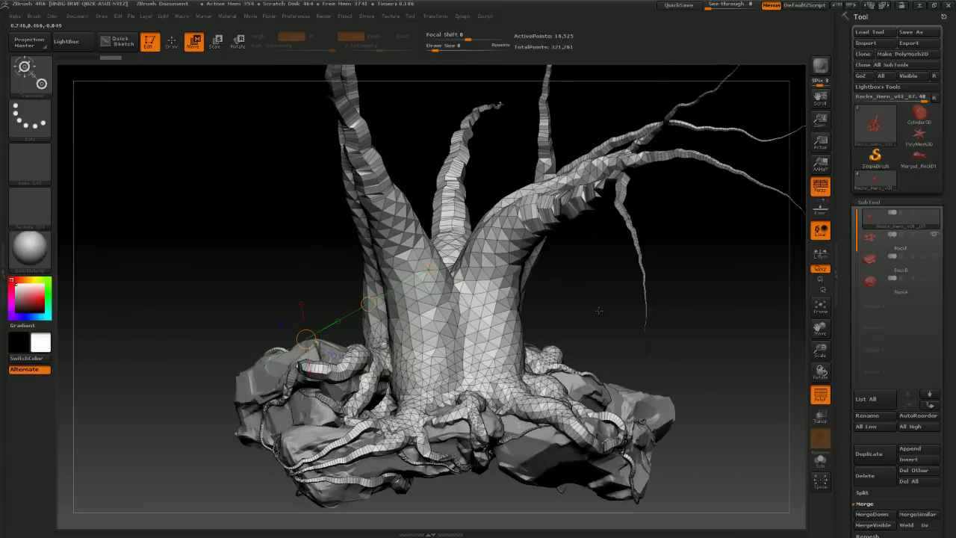
drag(603, 277, 573, 305)
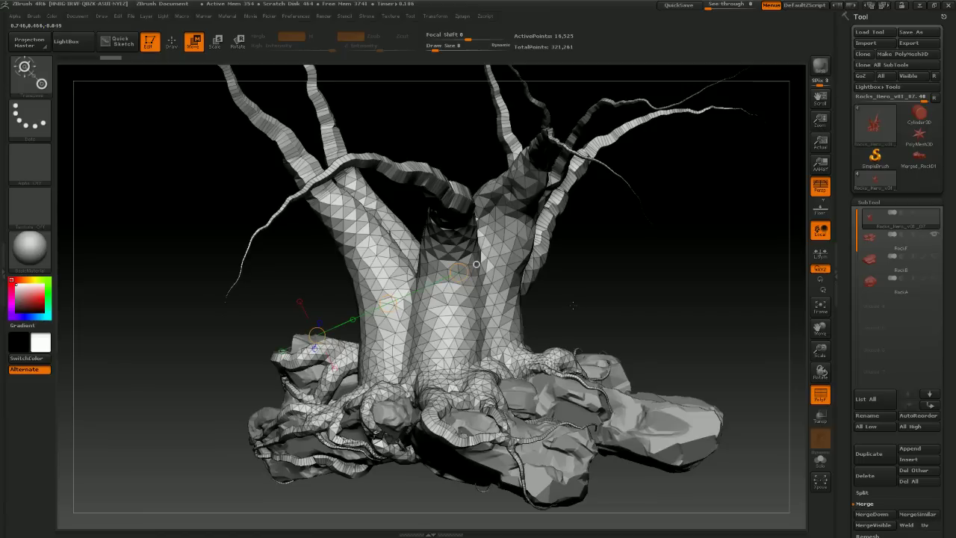
drag(573, 306, 686, 294)
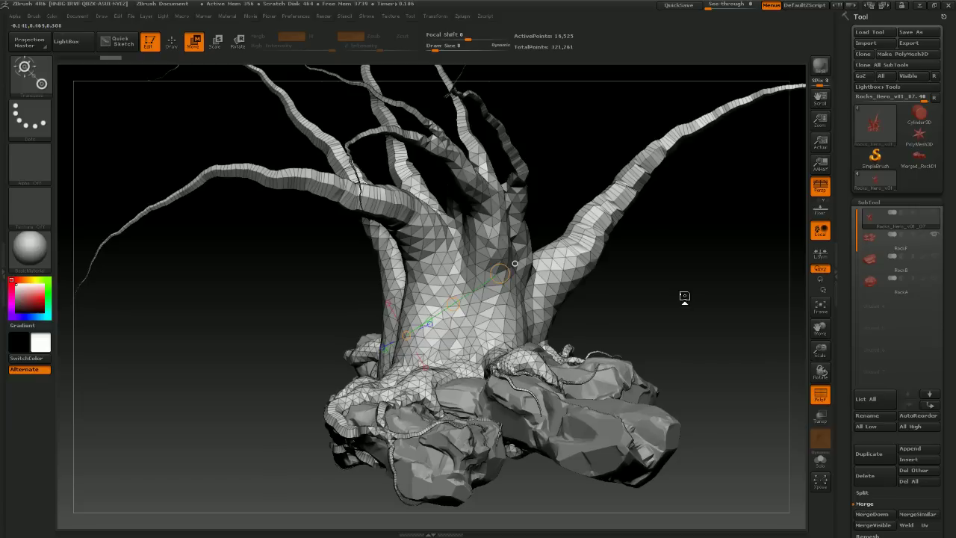
mouse_move(601, 284)
mouse_down()
mouse_move(686, 286)
mouse_move(635, 297)
mouse_move(619, 290)
mouse_up()
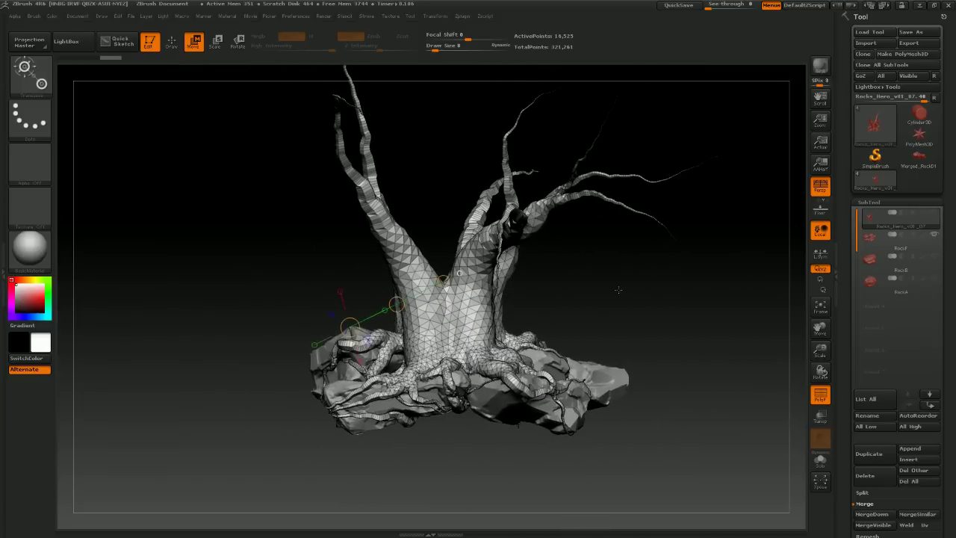